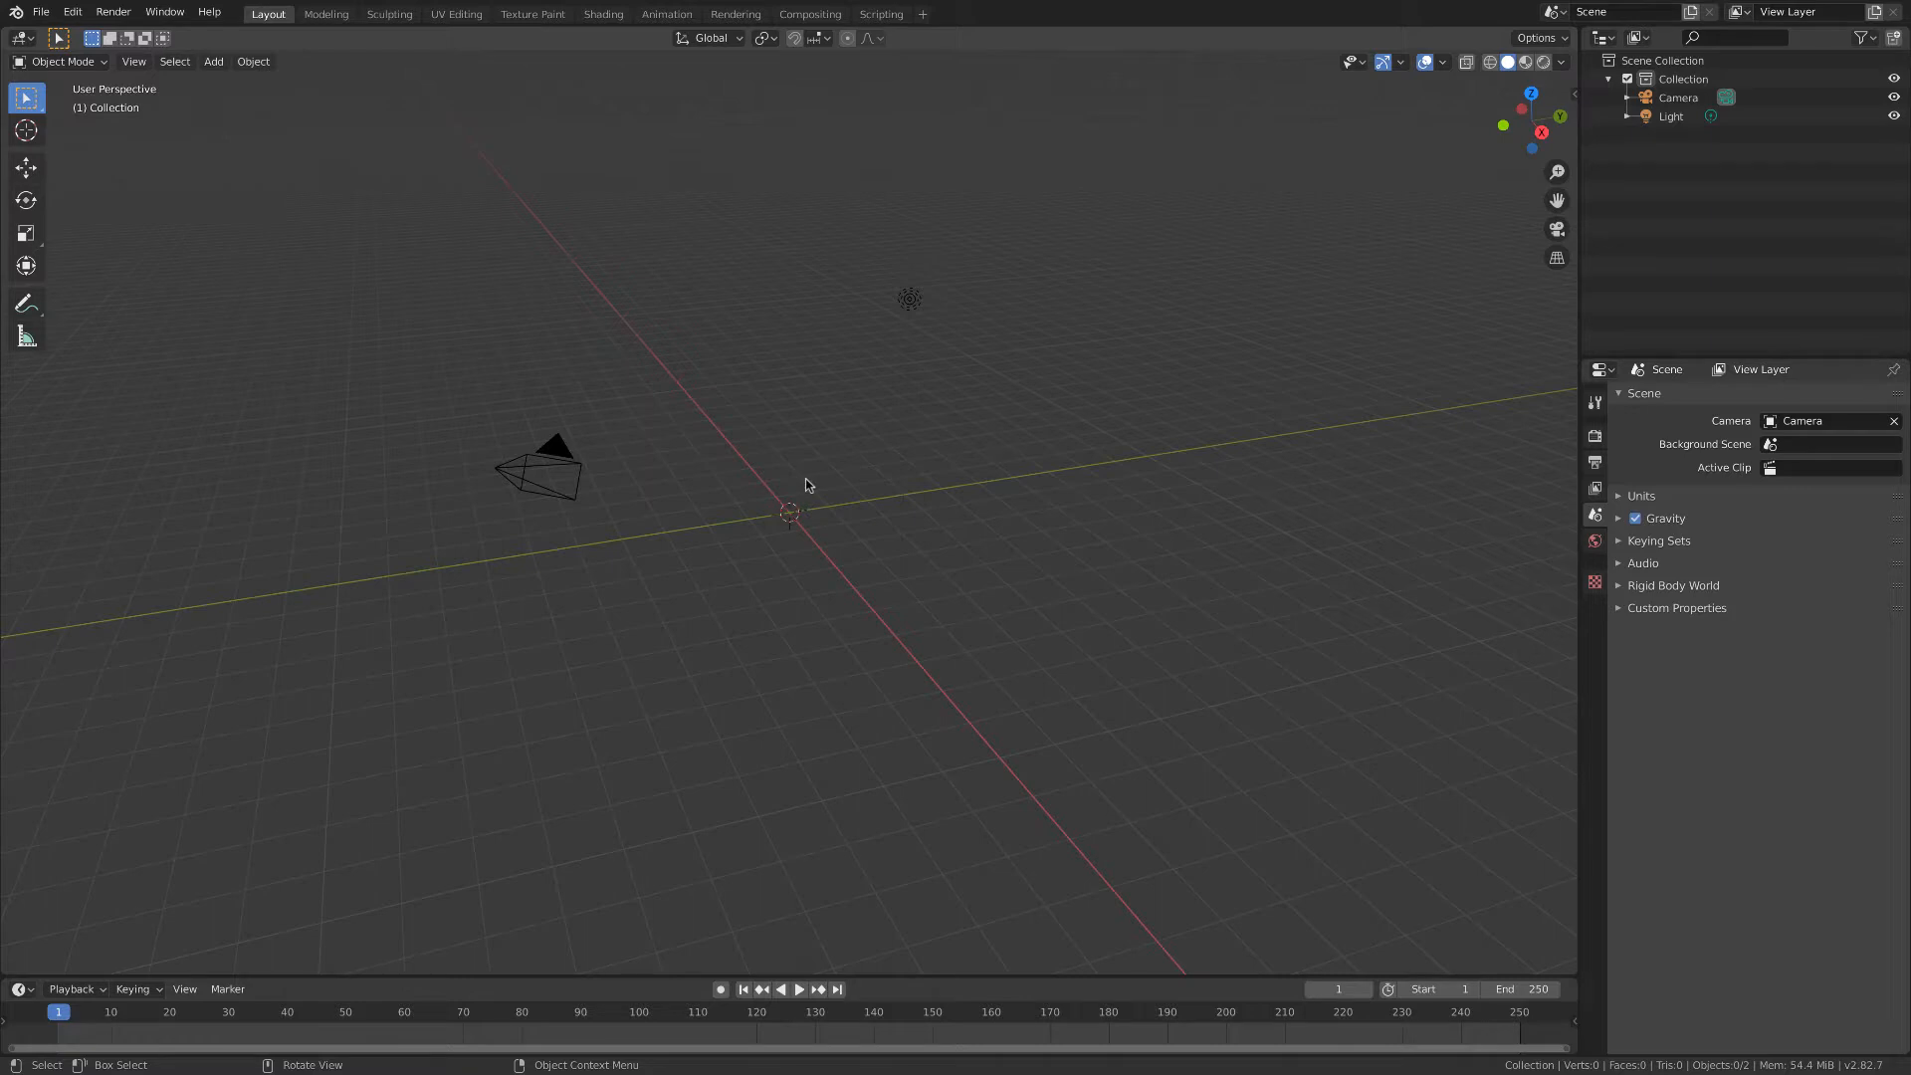
Add a mesh plane at the world origin.
{"action": "key", "text": "shift"}
{"action": "key", "text": "shift+a"}
{"action": "mouse_move", "coordinate": [808, 484]}
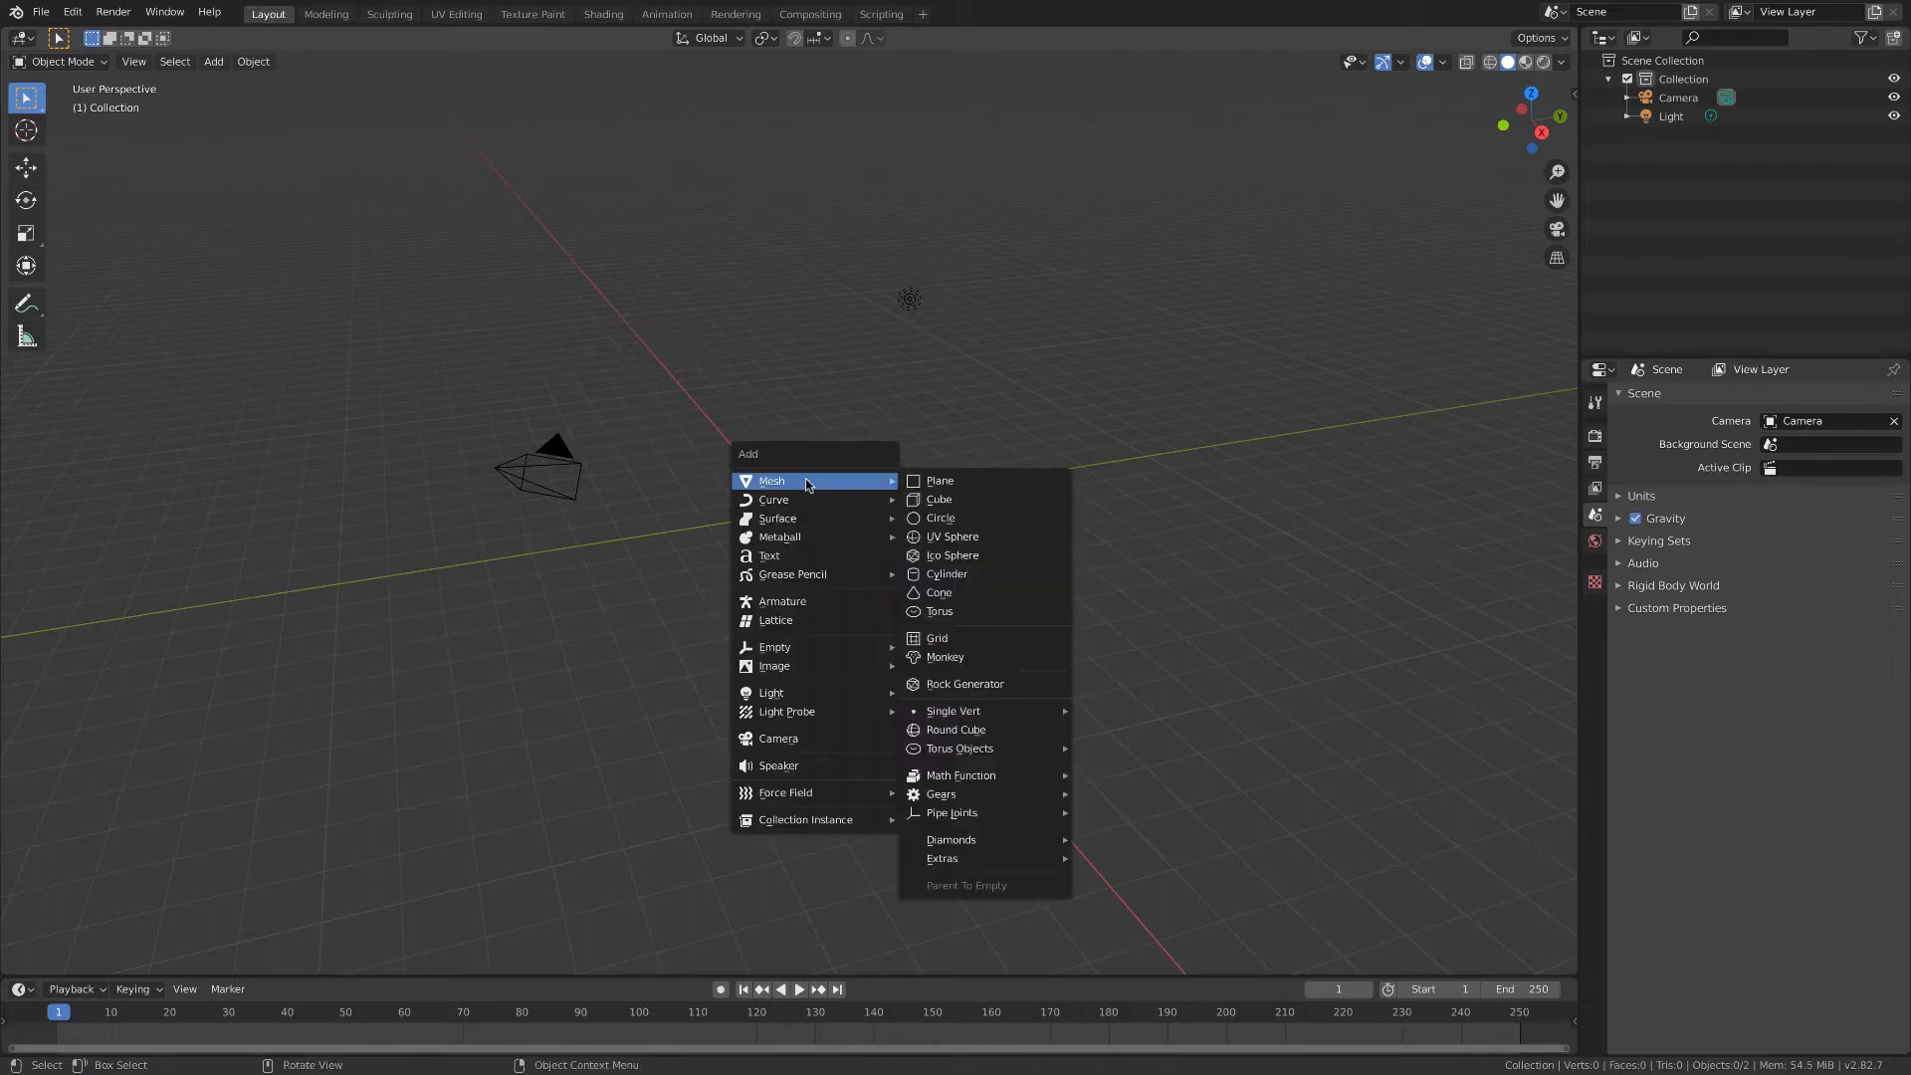
{"action": "left_click", "coordinate": [936, 483]}
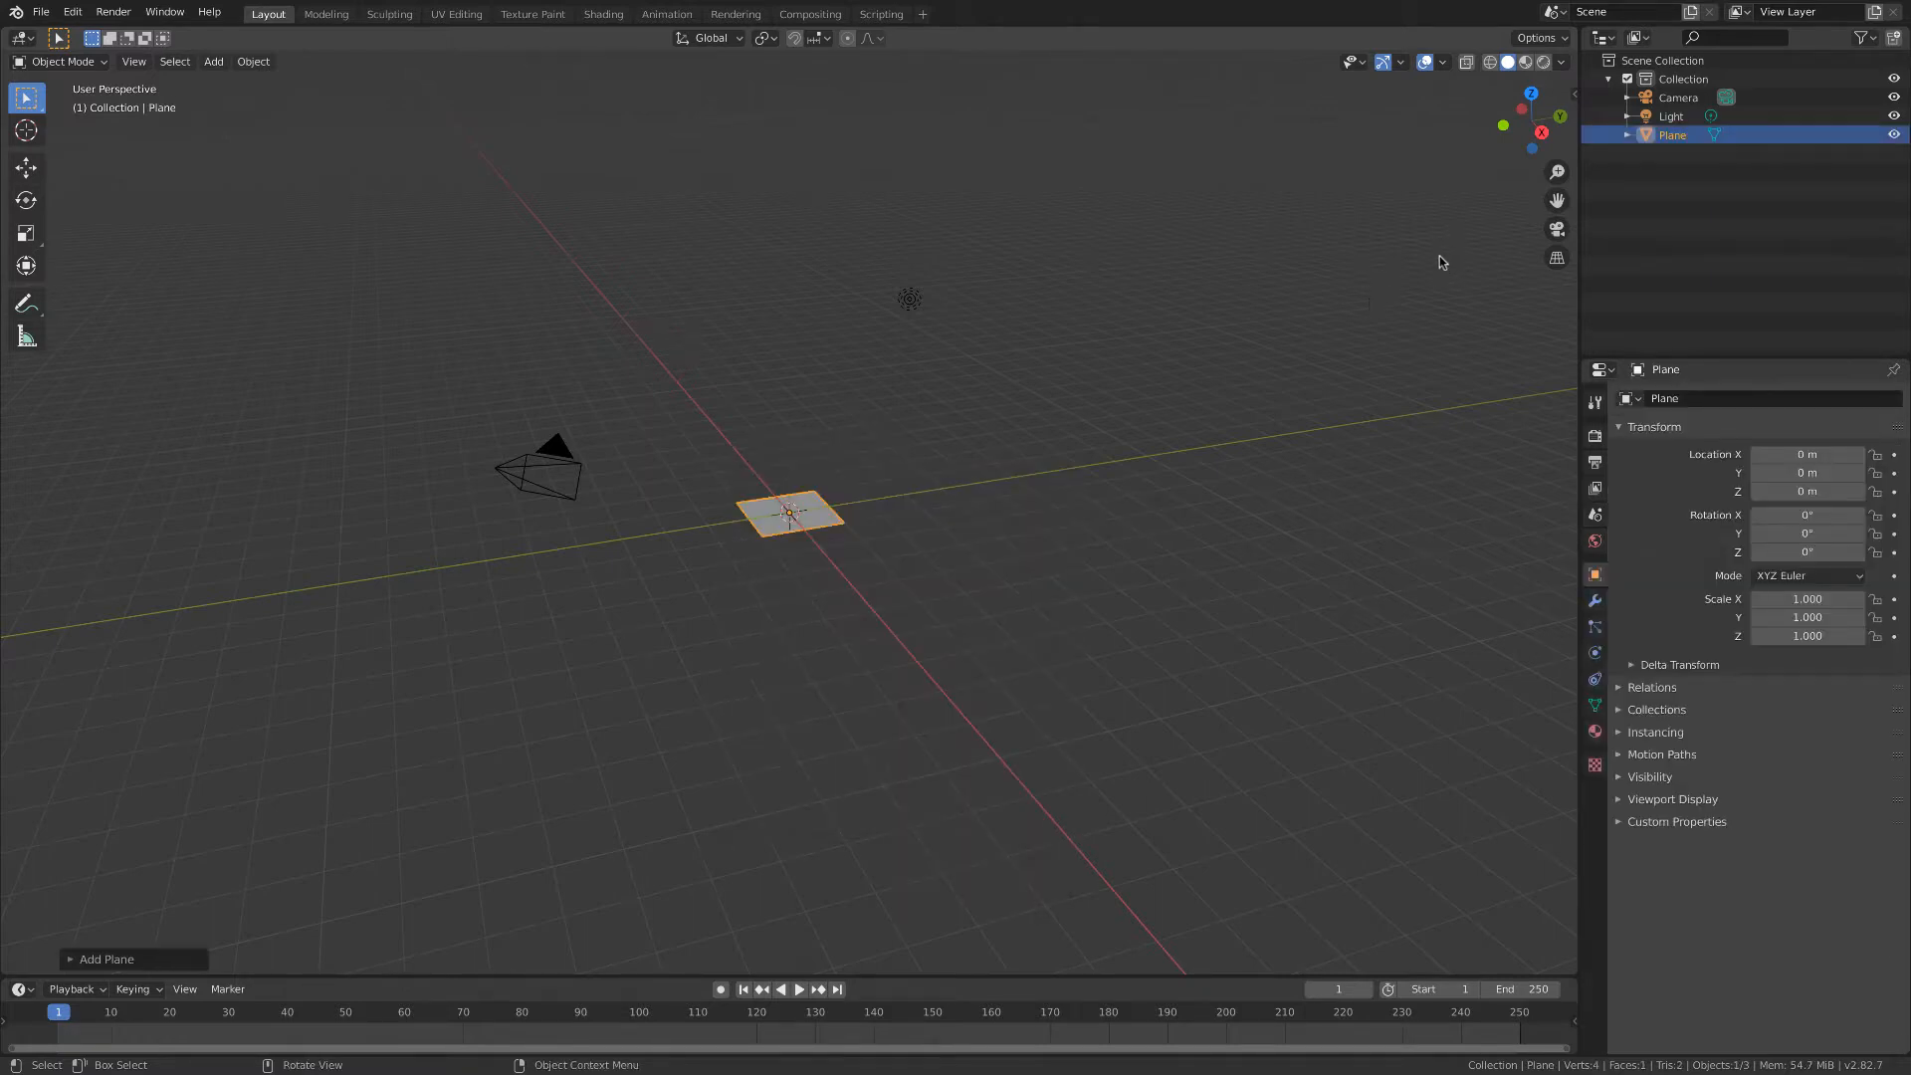
Enable the Screencast Keys overlay and set its font size to 48.
{"action": "key", "text": "n"}
{"action": "left_click", "coordinate": [1569, 249]}
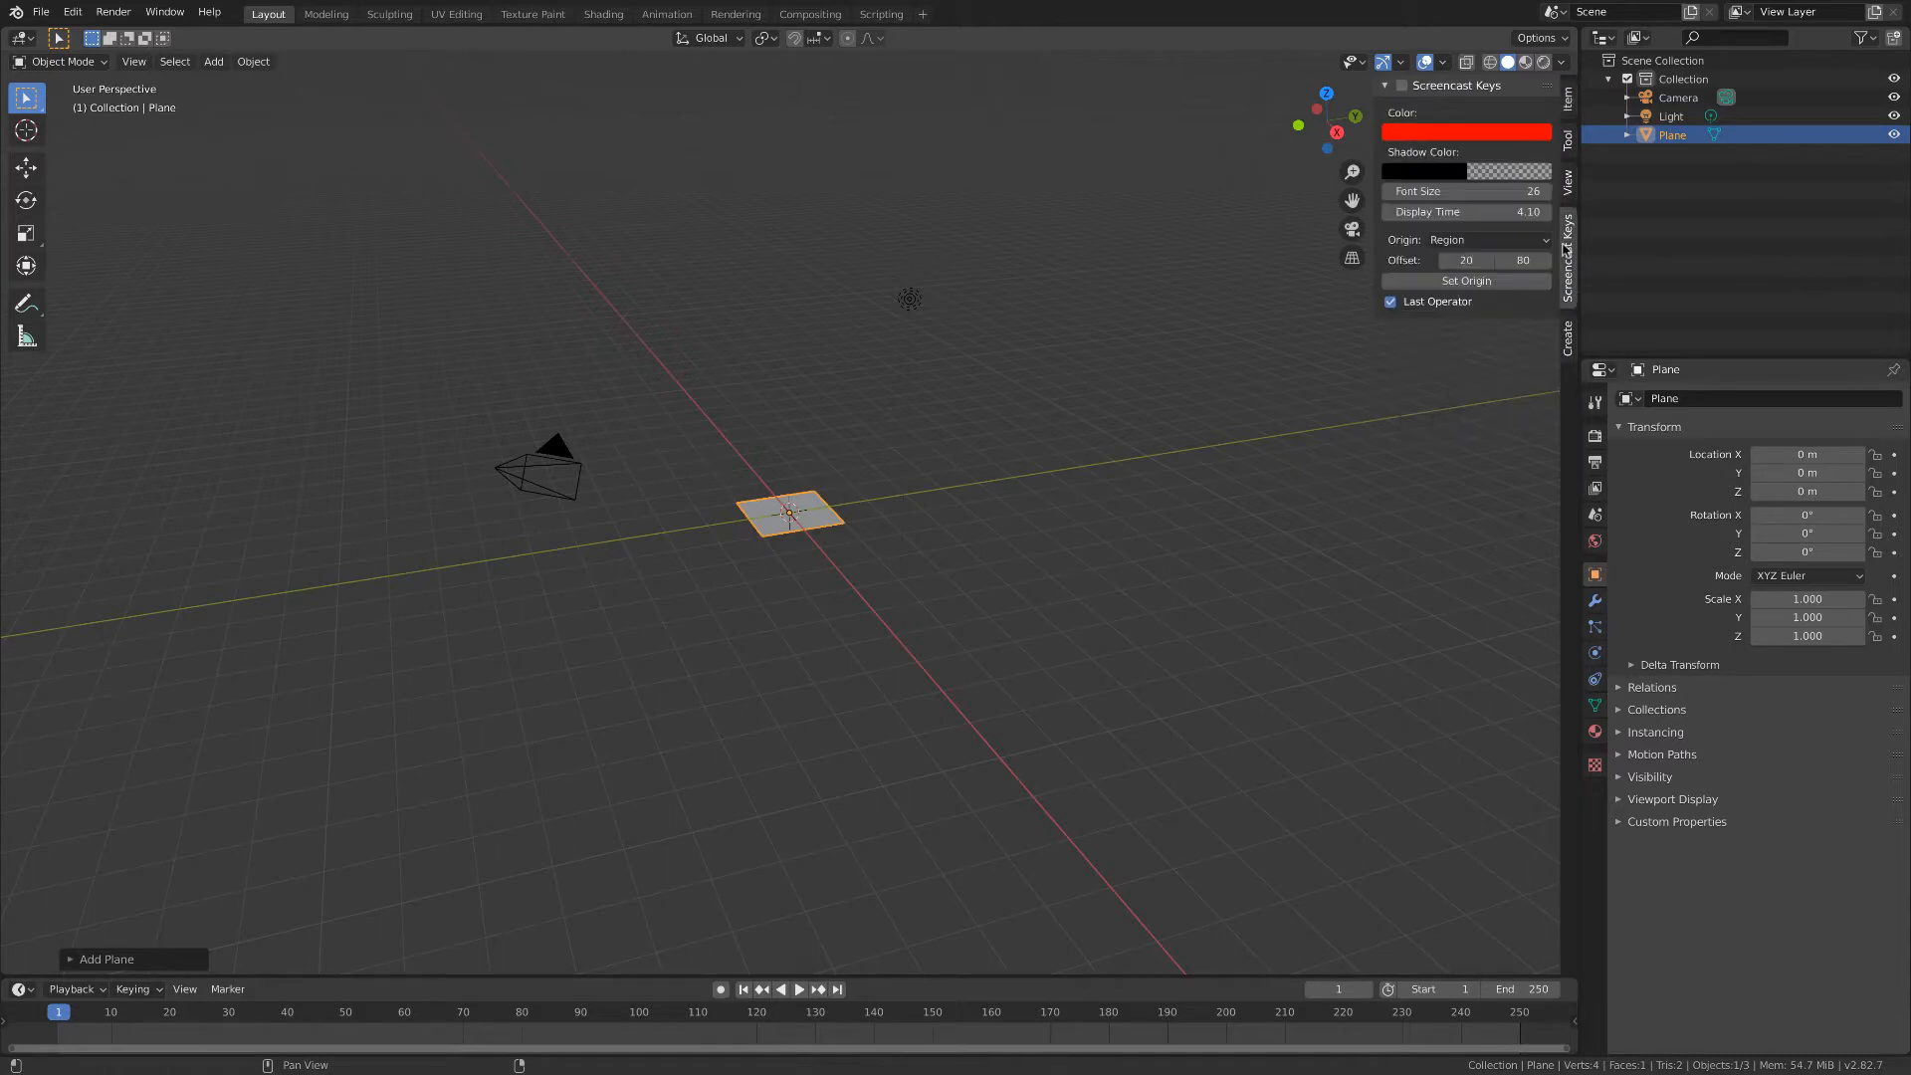
{"action": "left_click", "coordinate": [1403, 86]}
{"action": "left_click", "coordinate": [1463, 186]}
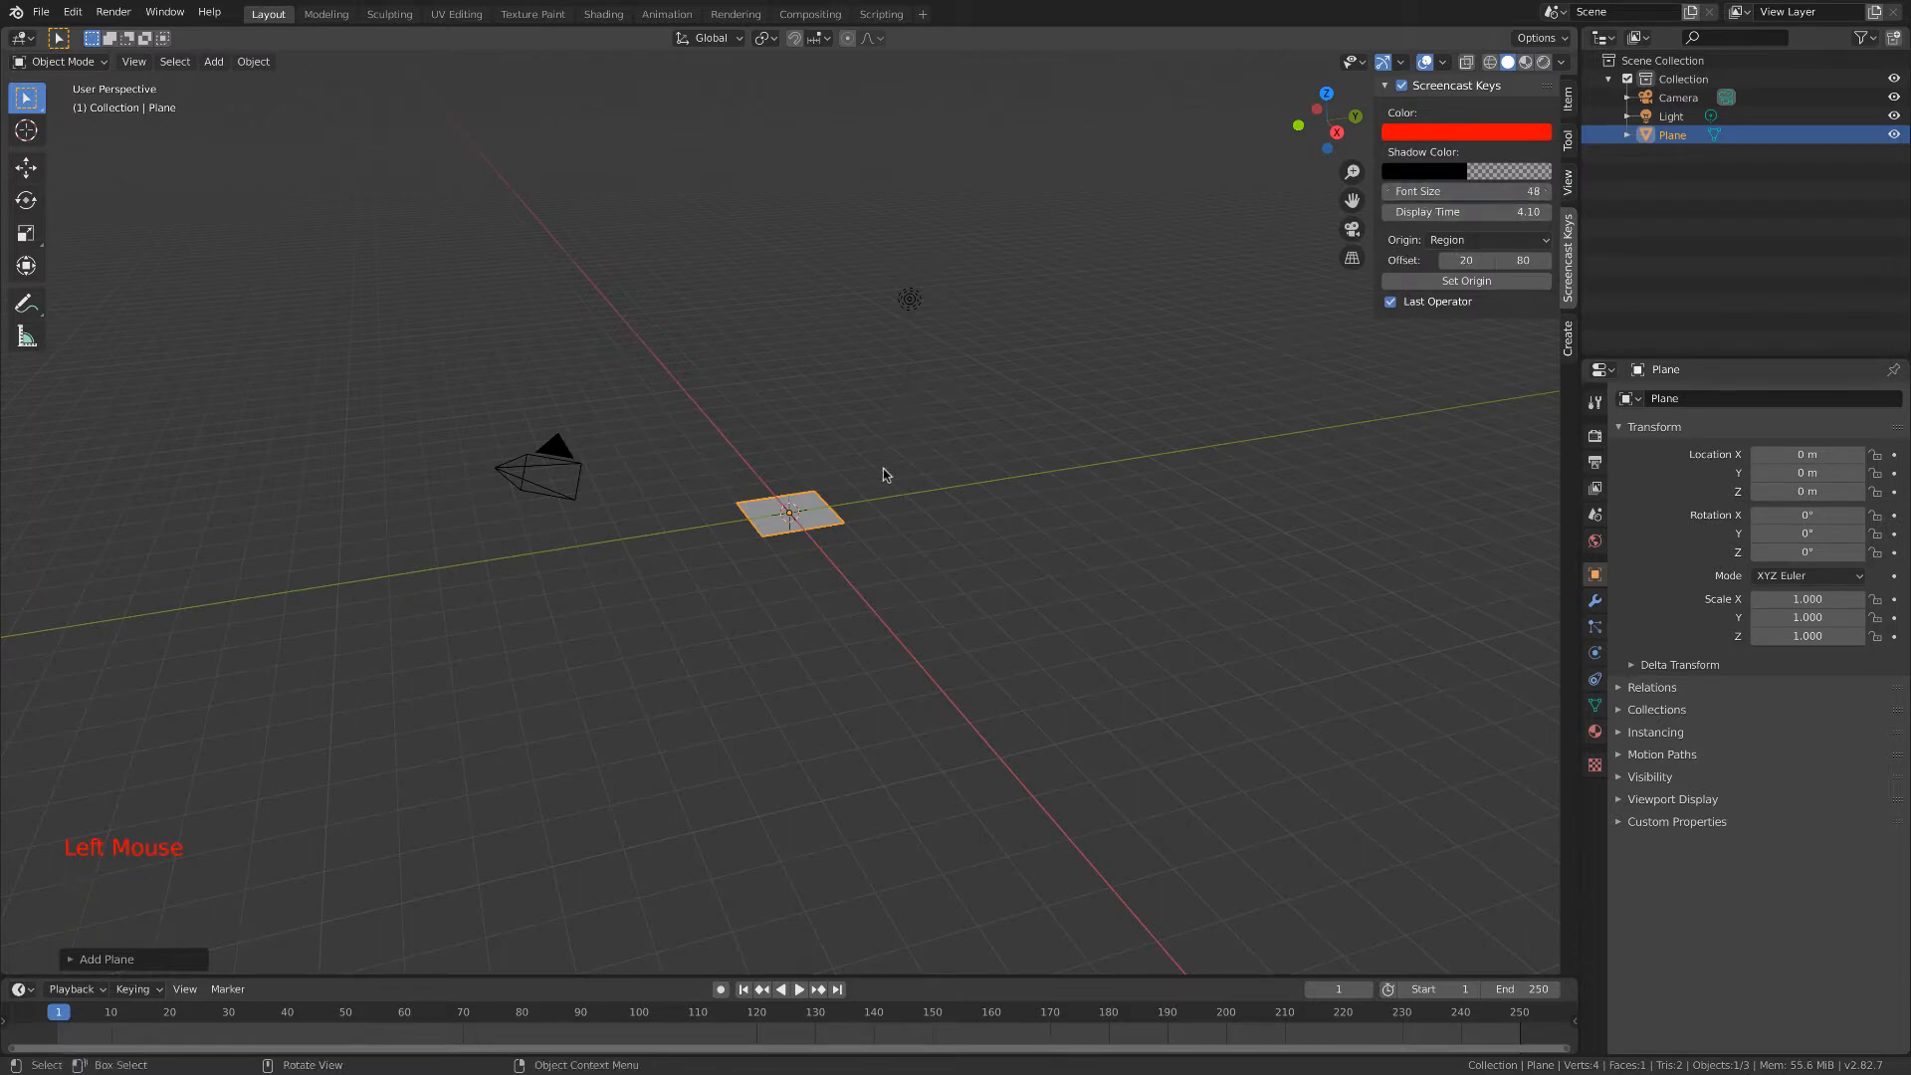
Scale the plane uniformly to about 11.2 times its size.
{"action": "scroll", "coordinate": [821, 515], "scroll_direction": "up", "scroll_amount": 6}
{"action": "scroll", "coordinate": [828, 516], "scroll_direction": "down", "scroll_amount": 5}
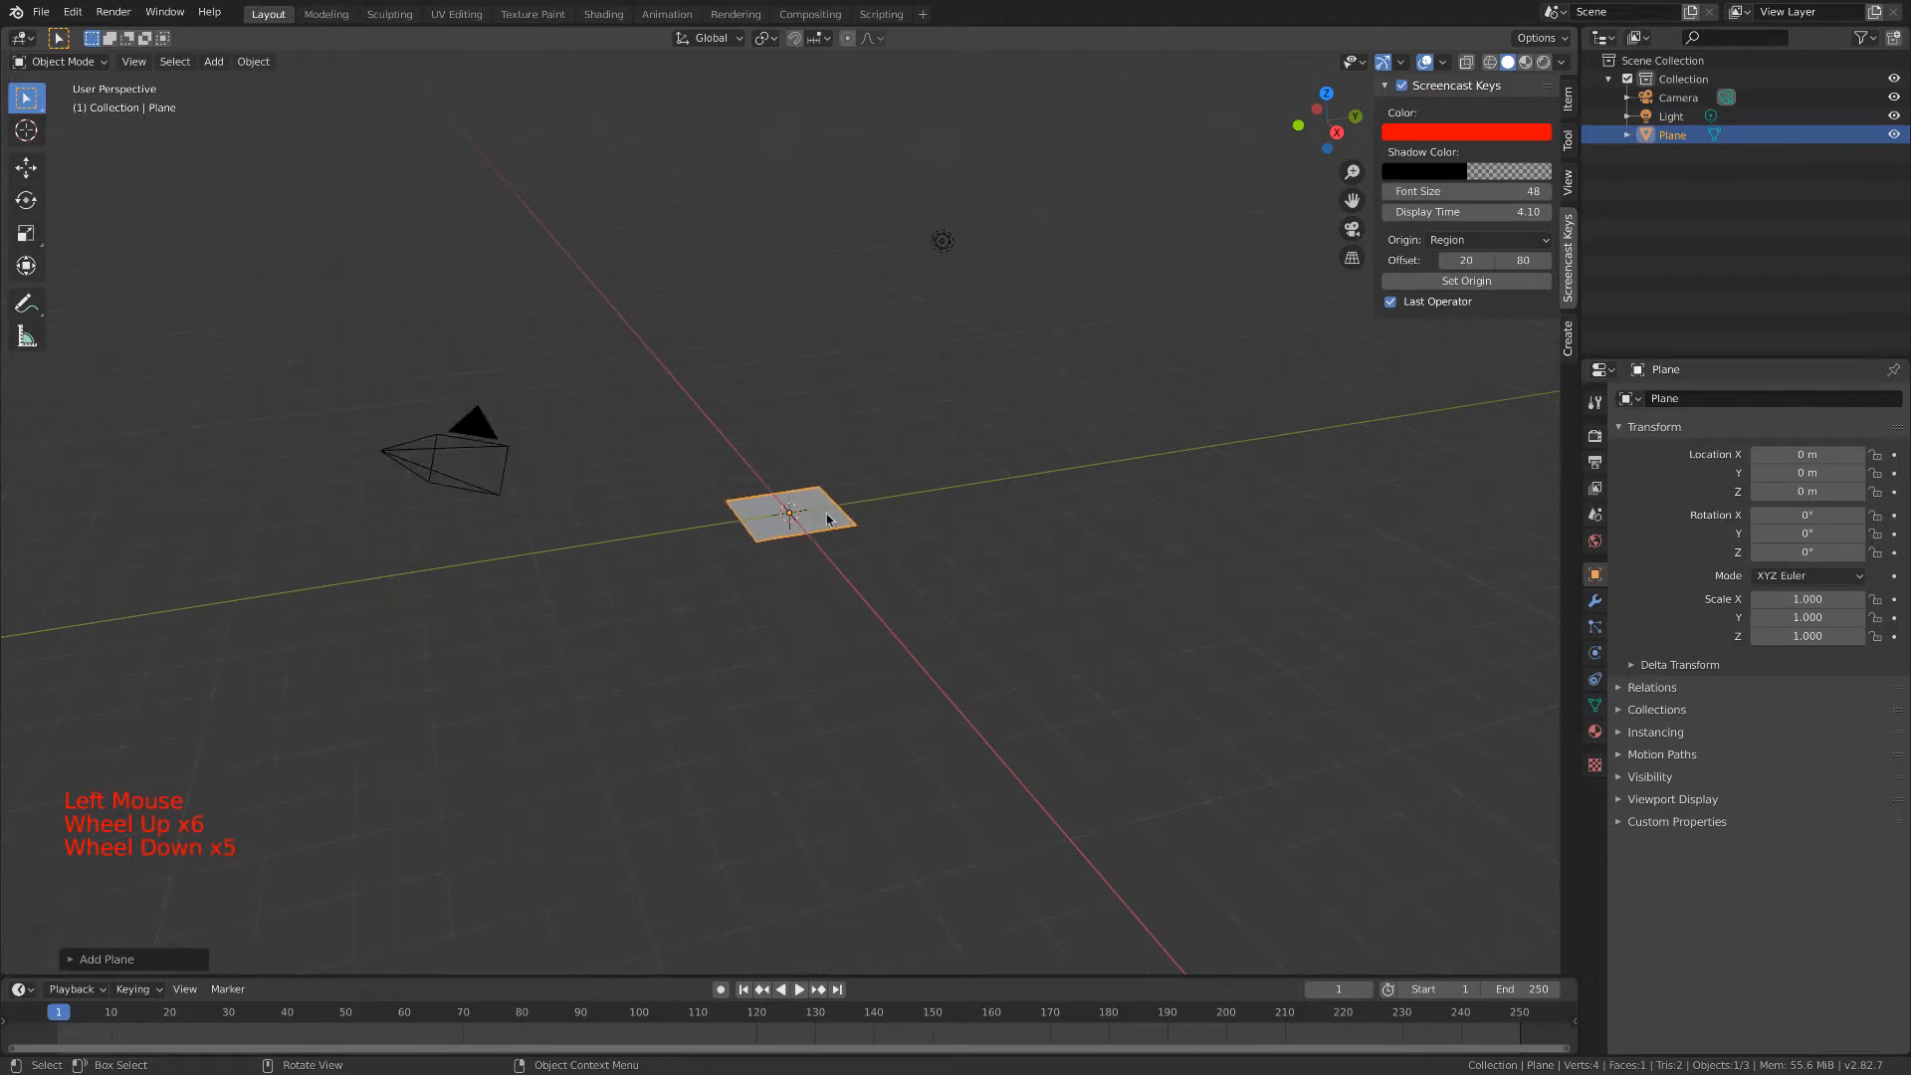
{"action": "key", "text": "s"}
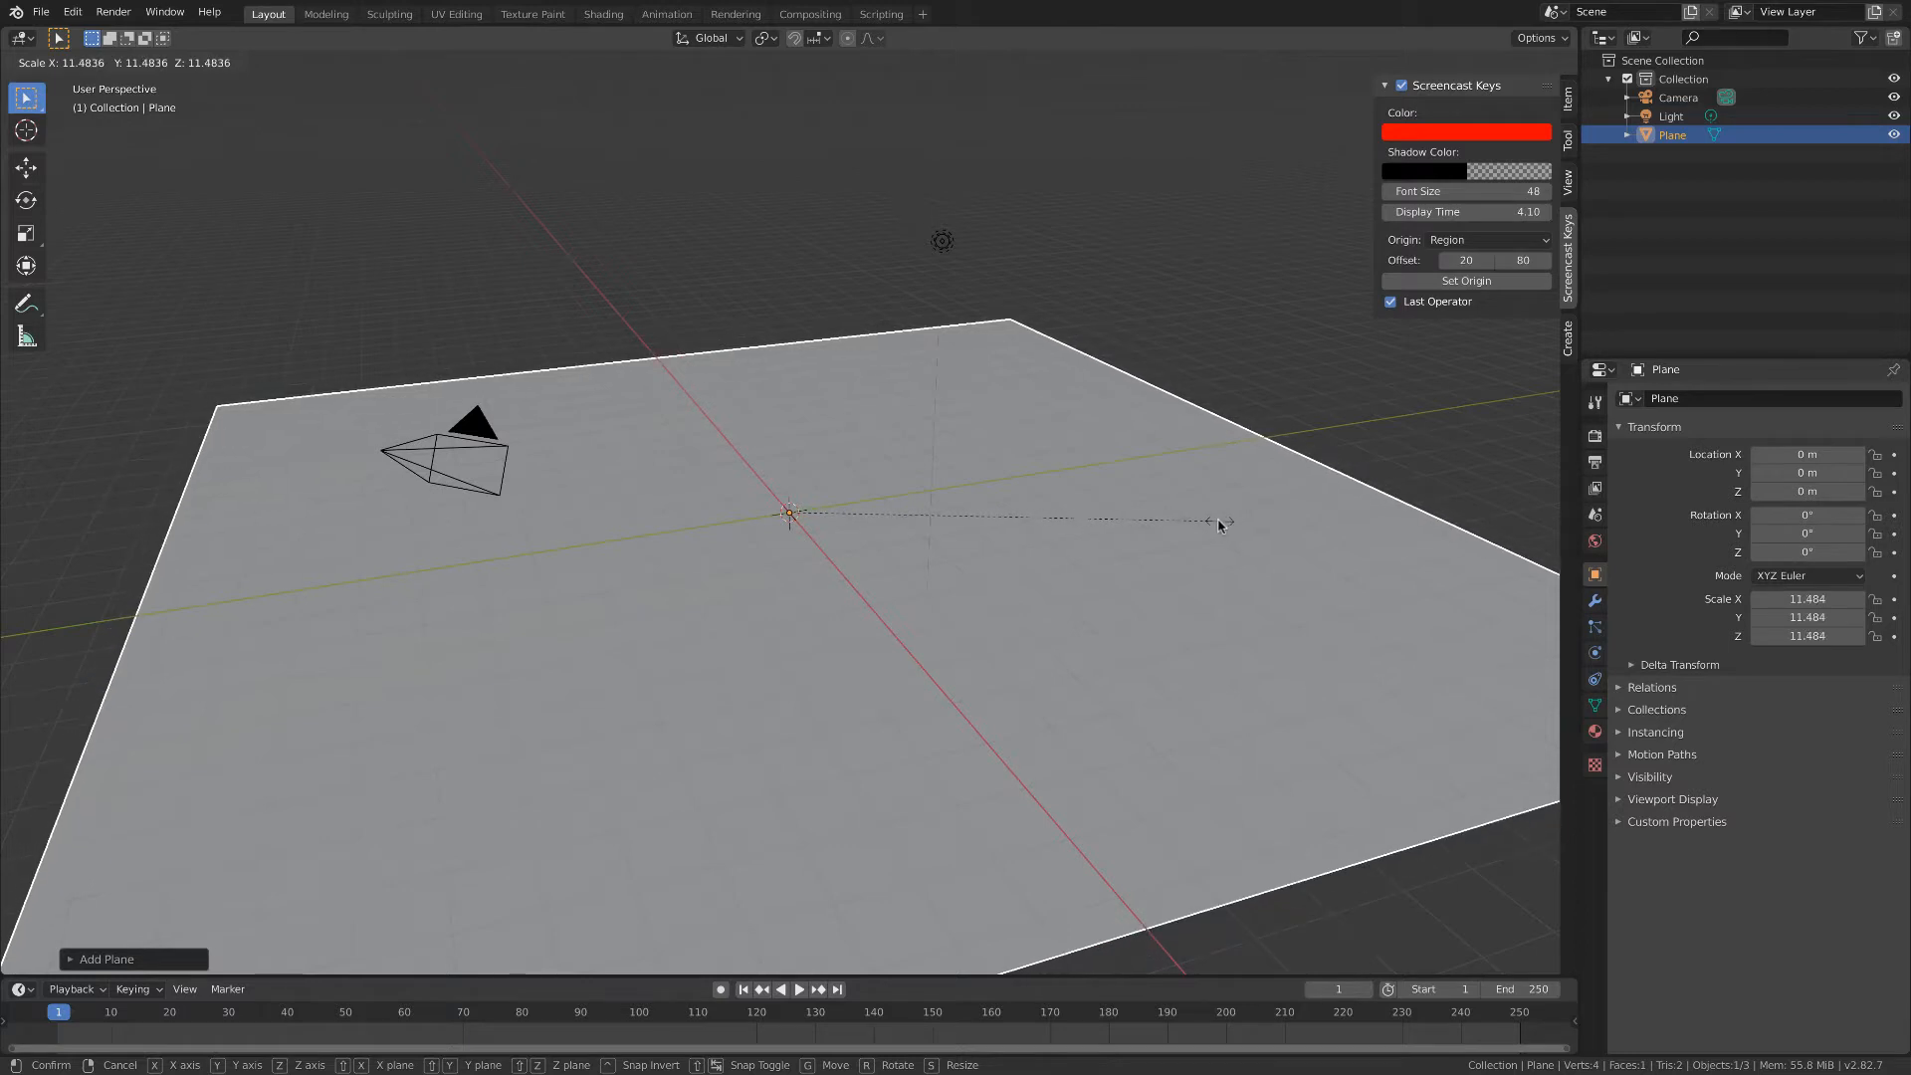
{"action": "left_click", "coordinate": [1211, 526]}
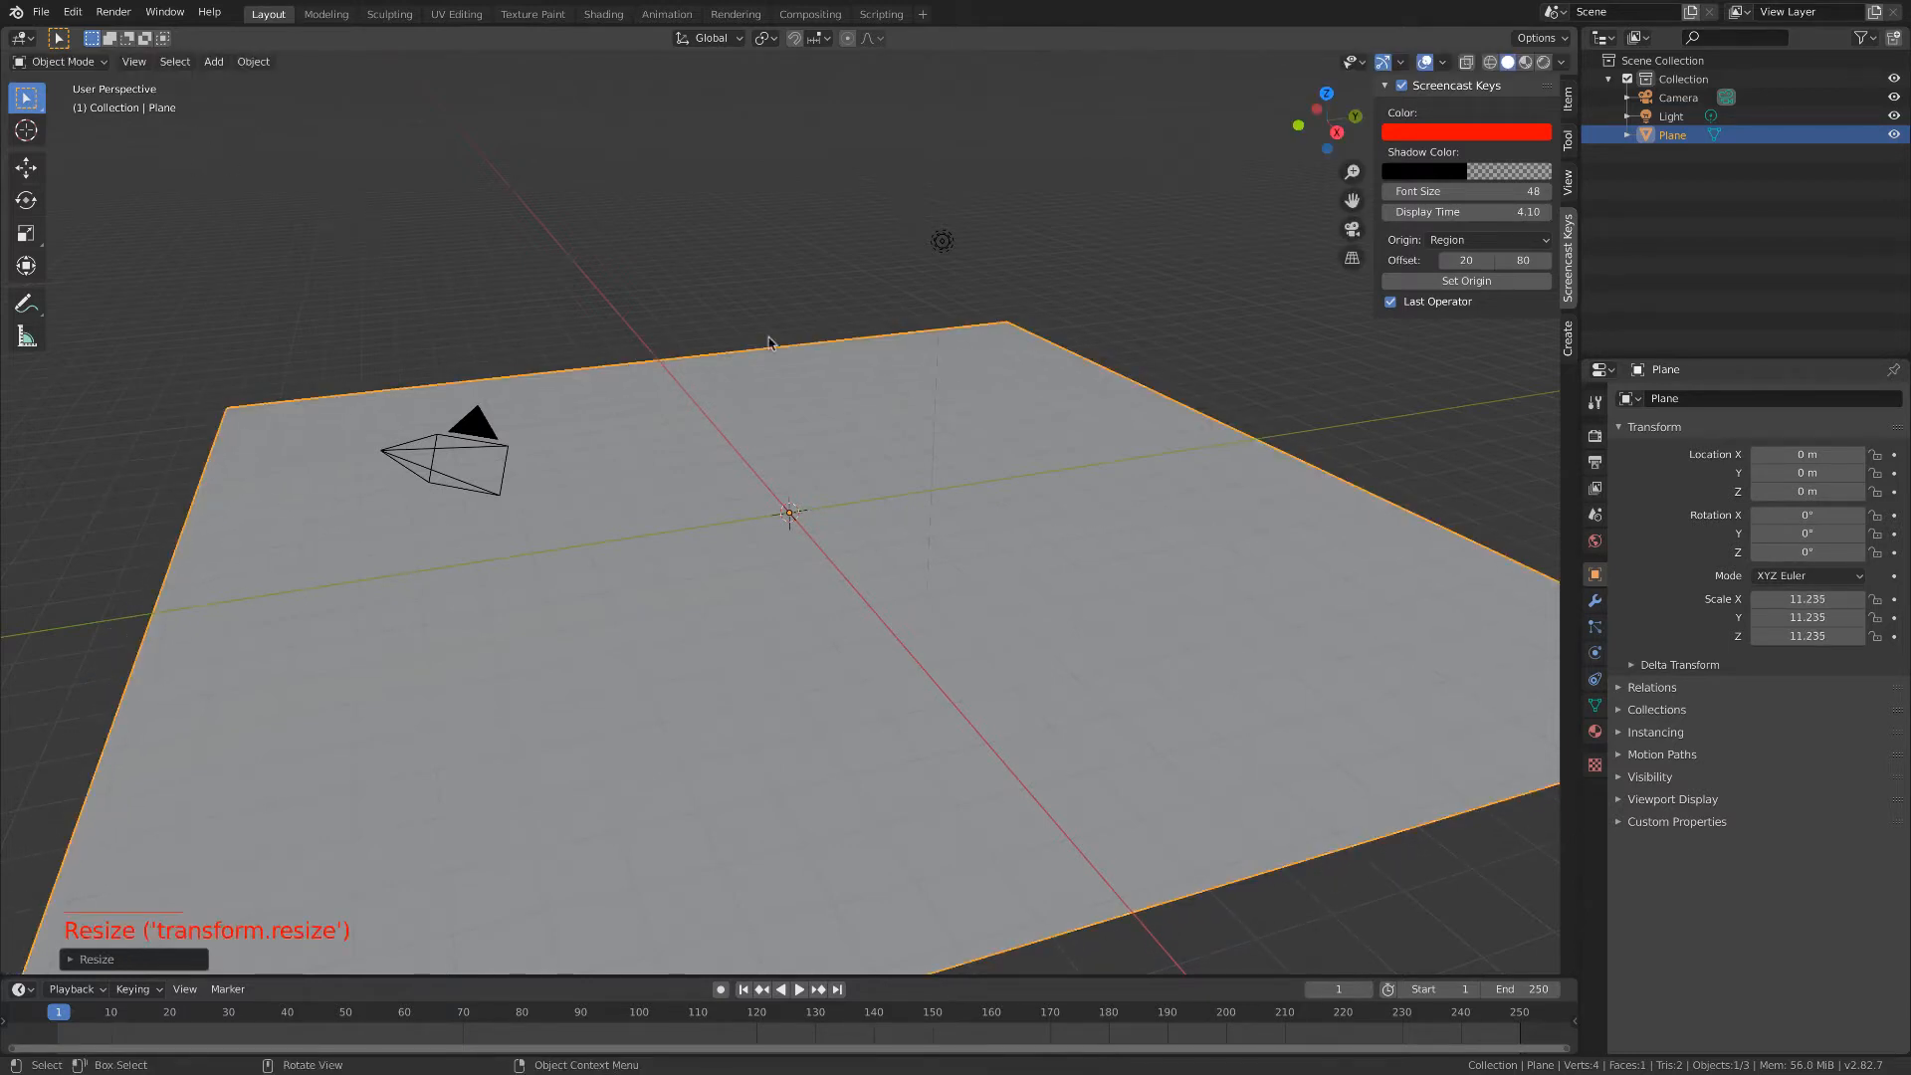
Raise the plane about 0.16 m along the global Z axis.
{"action": "key", "text": "g"}
{"action": "key", "text": "z"}
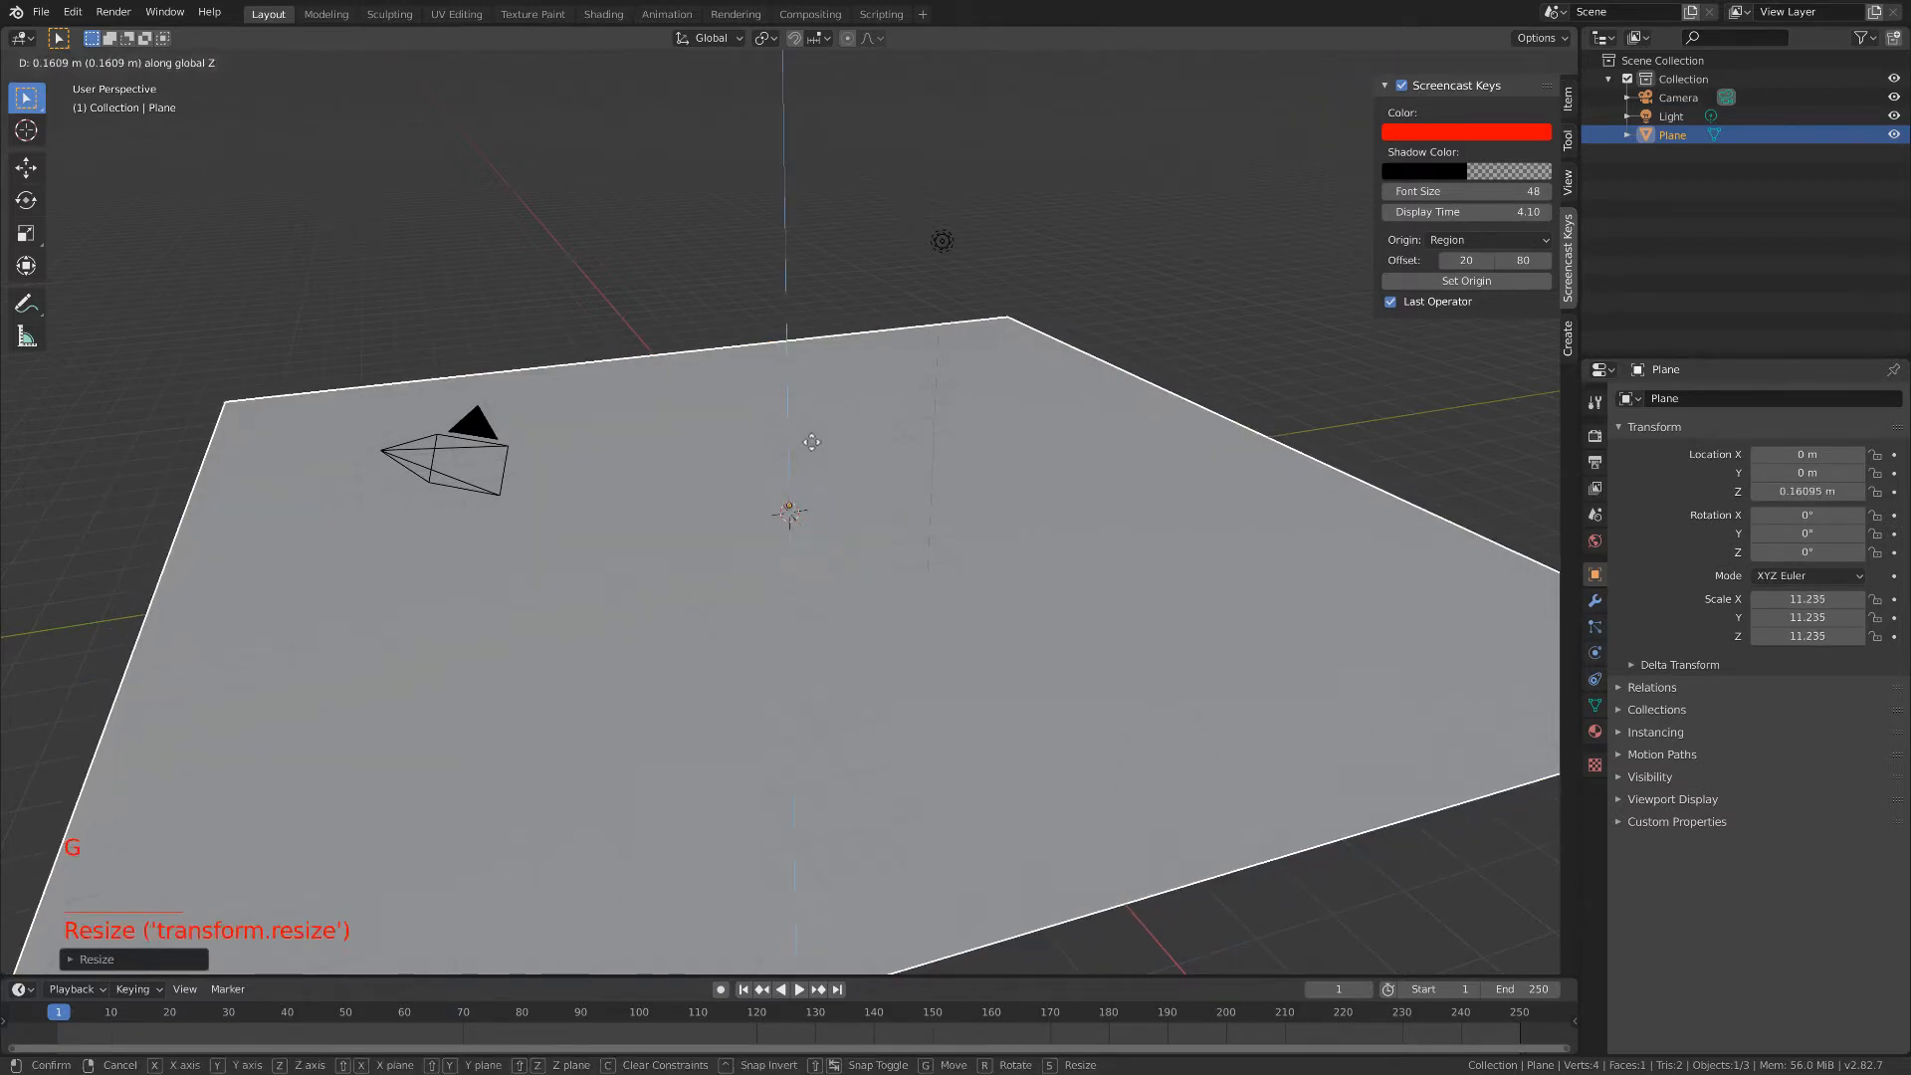
{"action": "left_click", "coordinate": [821, 458]}
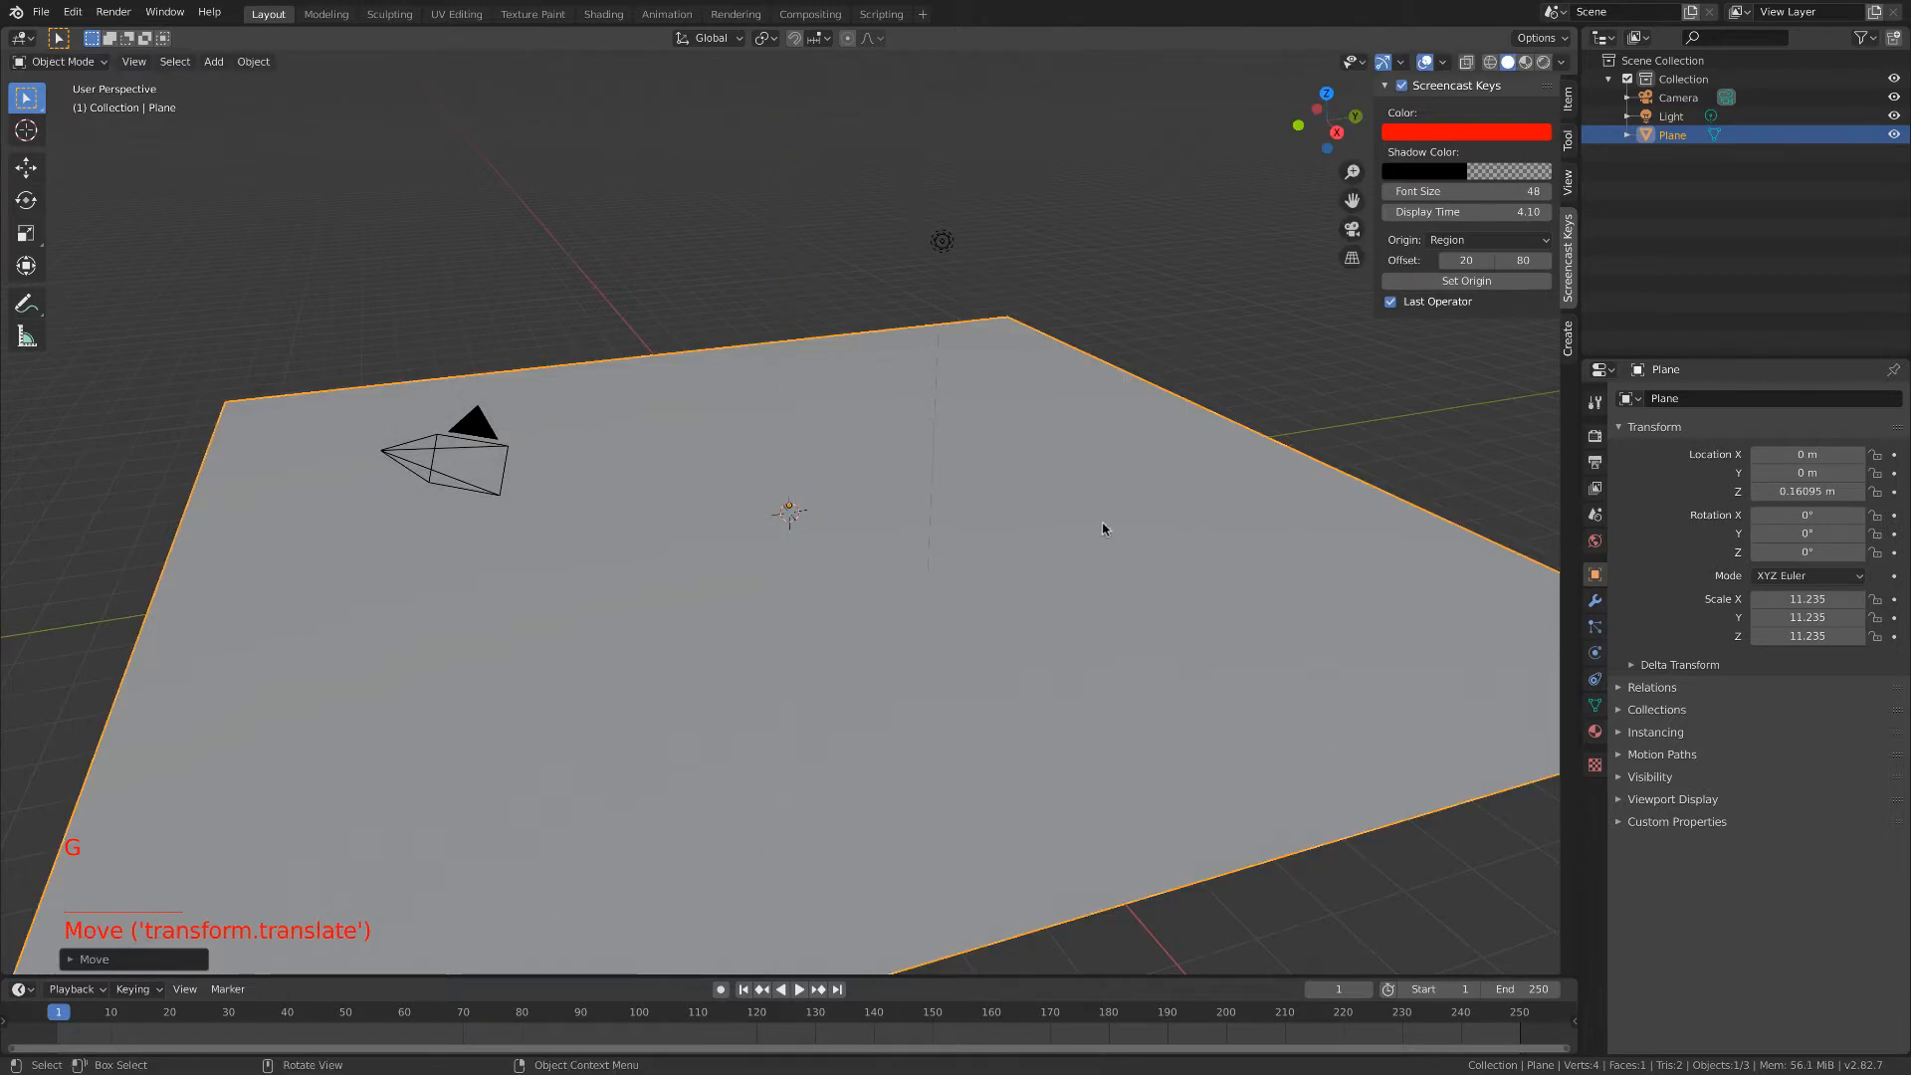
{"action": "scroll", "coordinate": [857, 548], "scroll_direction": "down", "scroll_amount": 1}
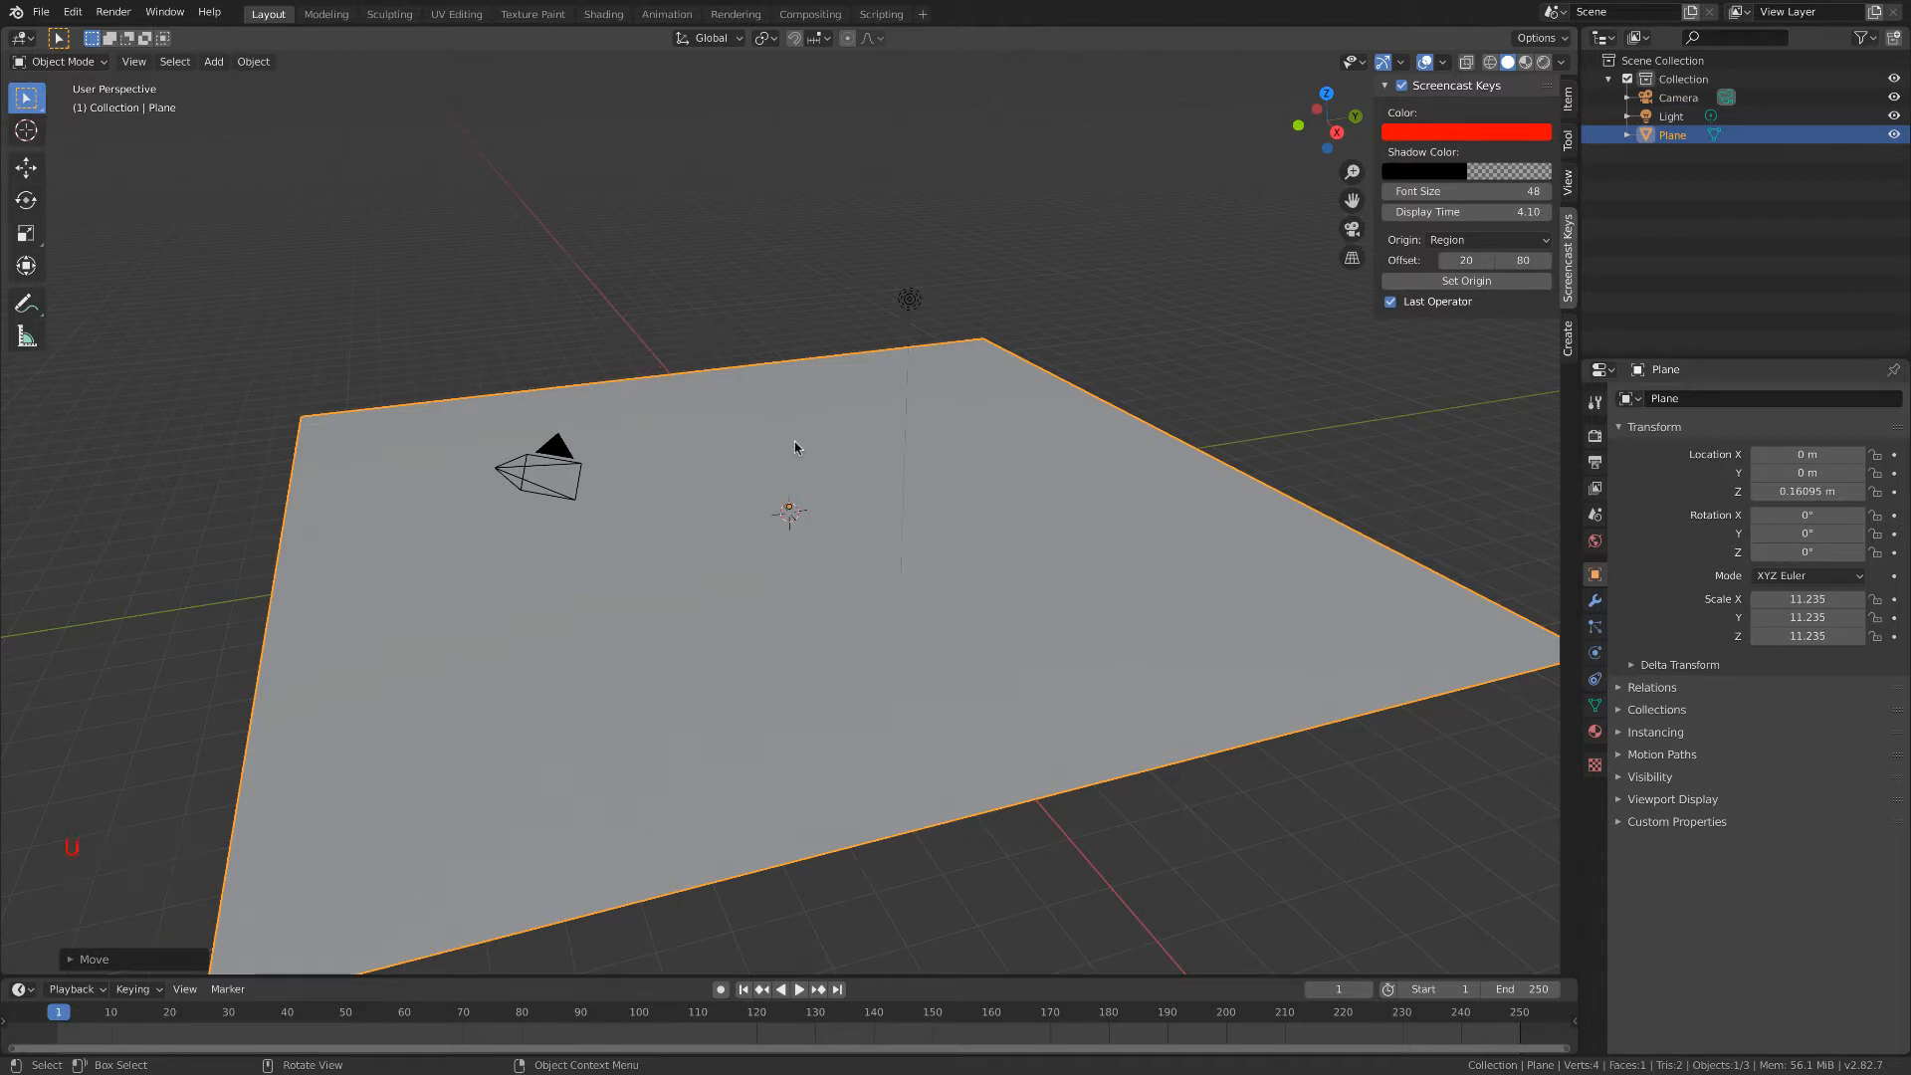
Enter Edit Mode on the plane and unwrap its UVs with the standard Unwrap.
{"action": "key", "text": "Tab"}
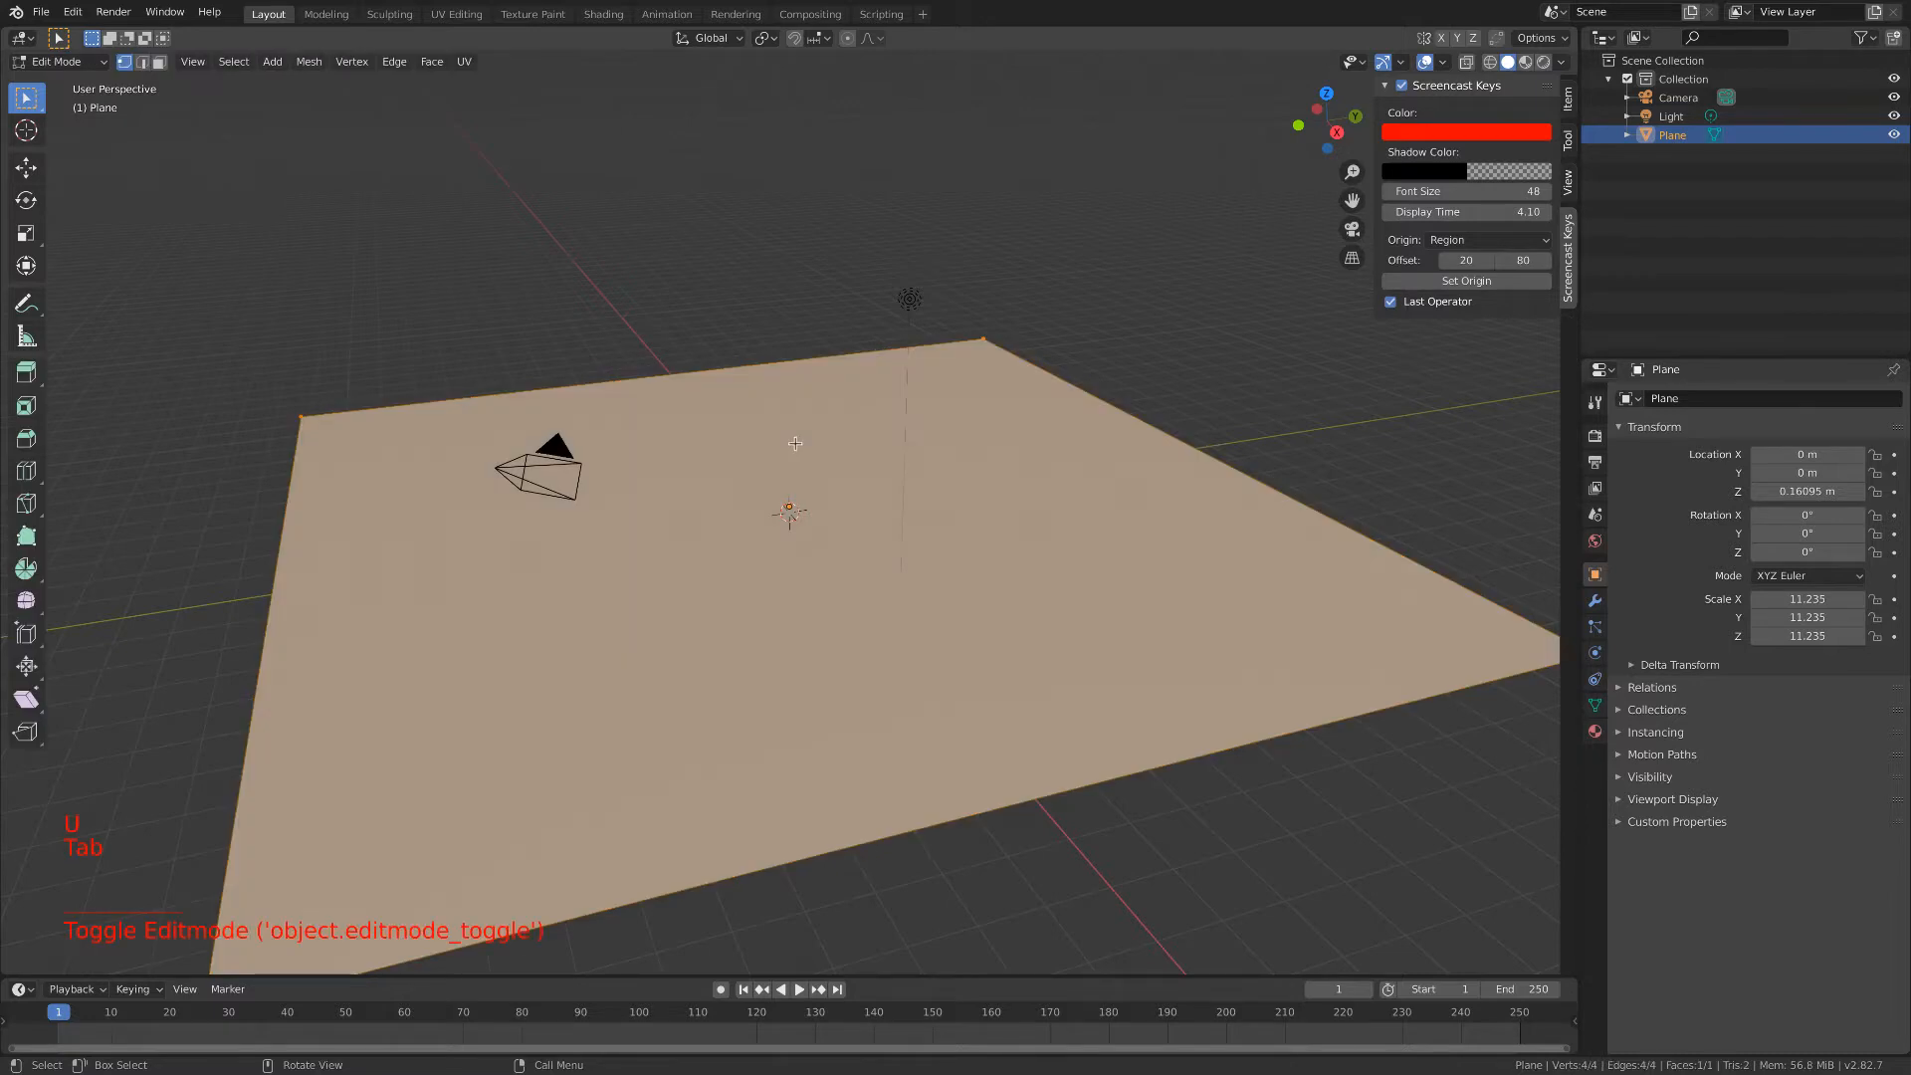
{"action": "key", "text": "u"}
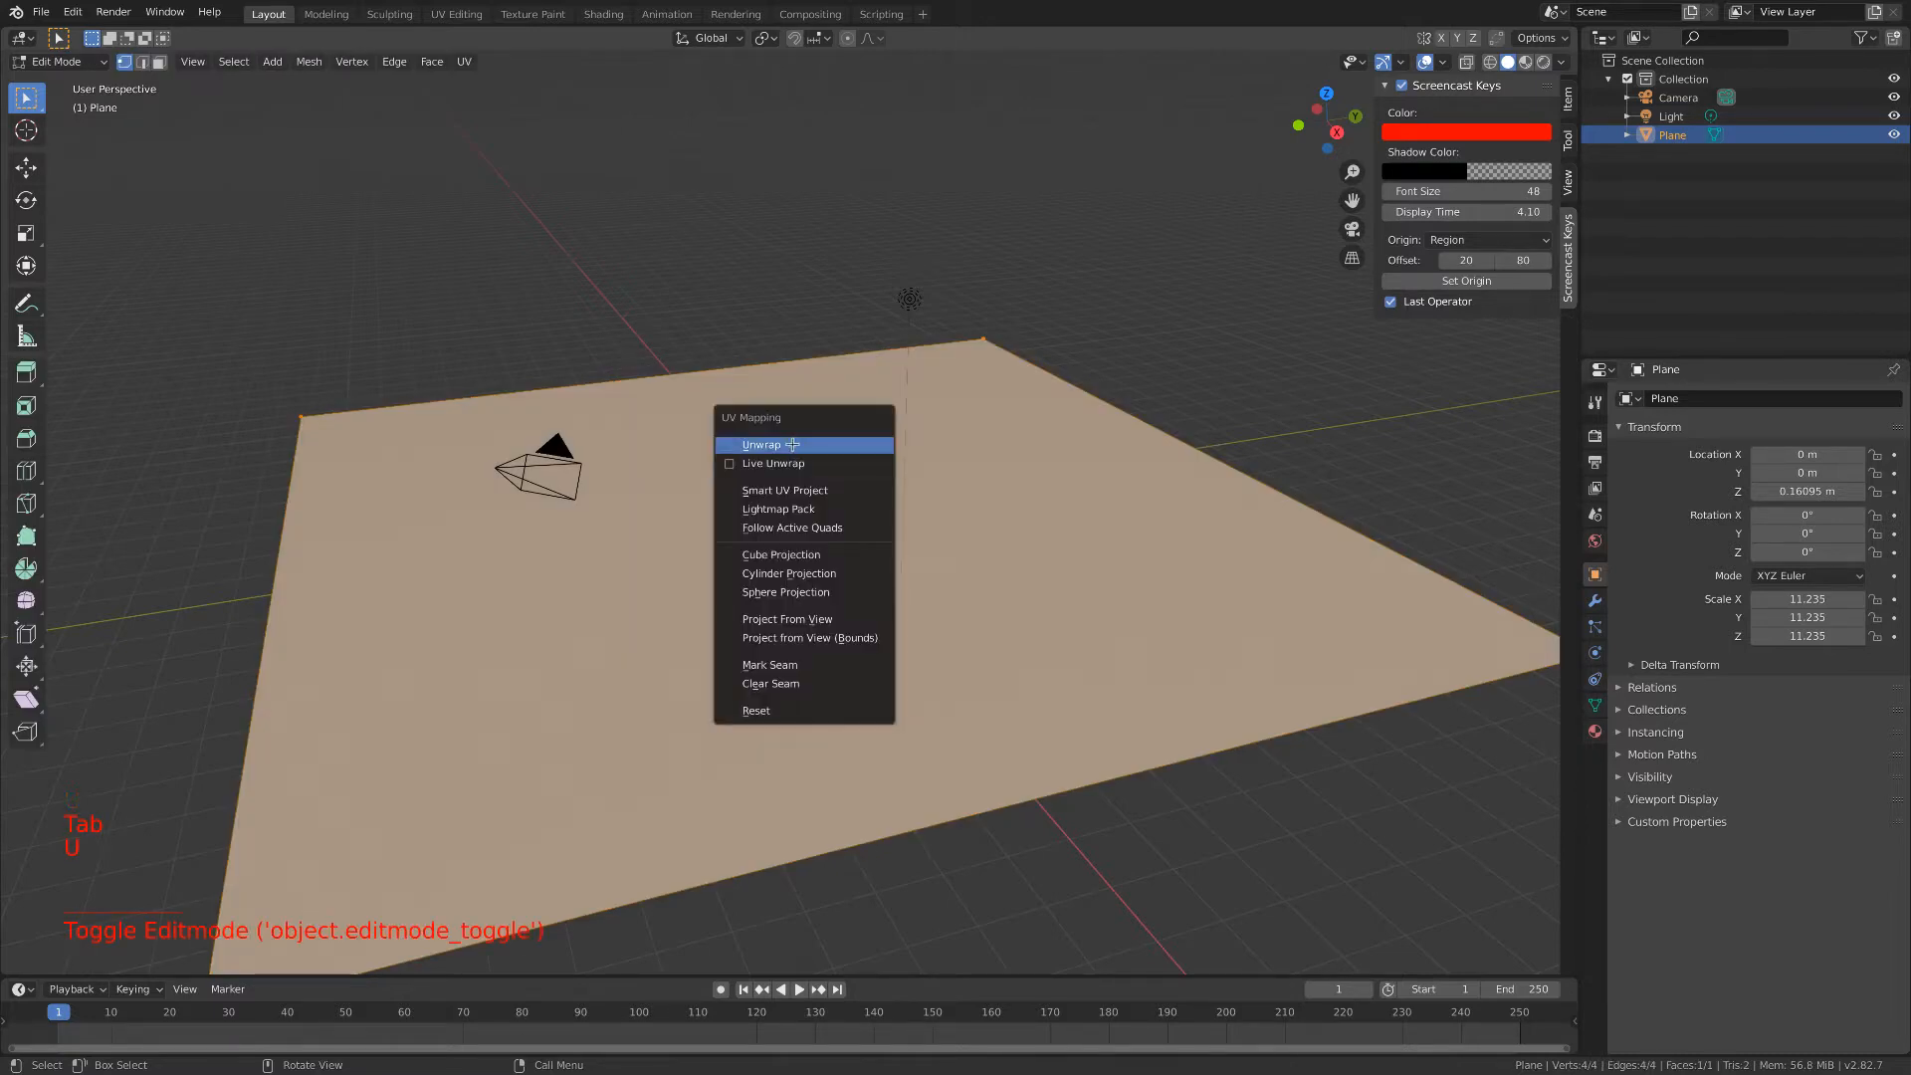
{"action": "left_click", "coordinate": [792, 445]}
Switch to the UV Editing workspace and select all of the plane's geometry to display its UV layout.
{"action": "left_click", "coordinate": [445, 9]}
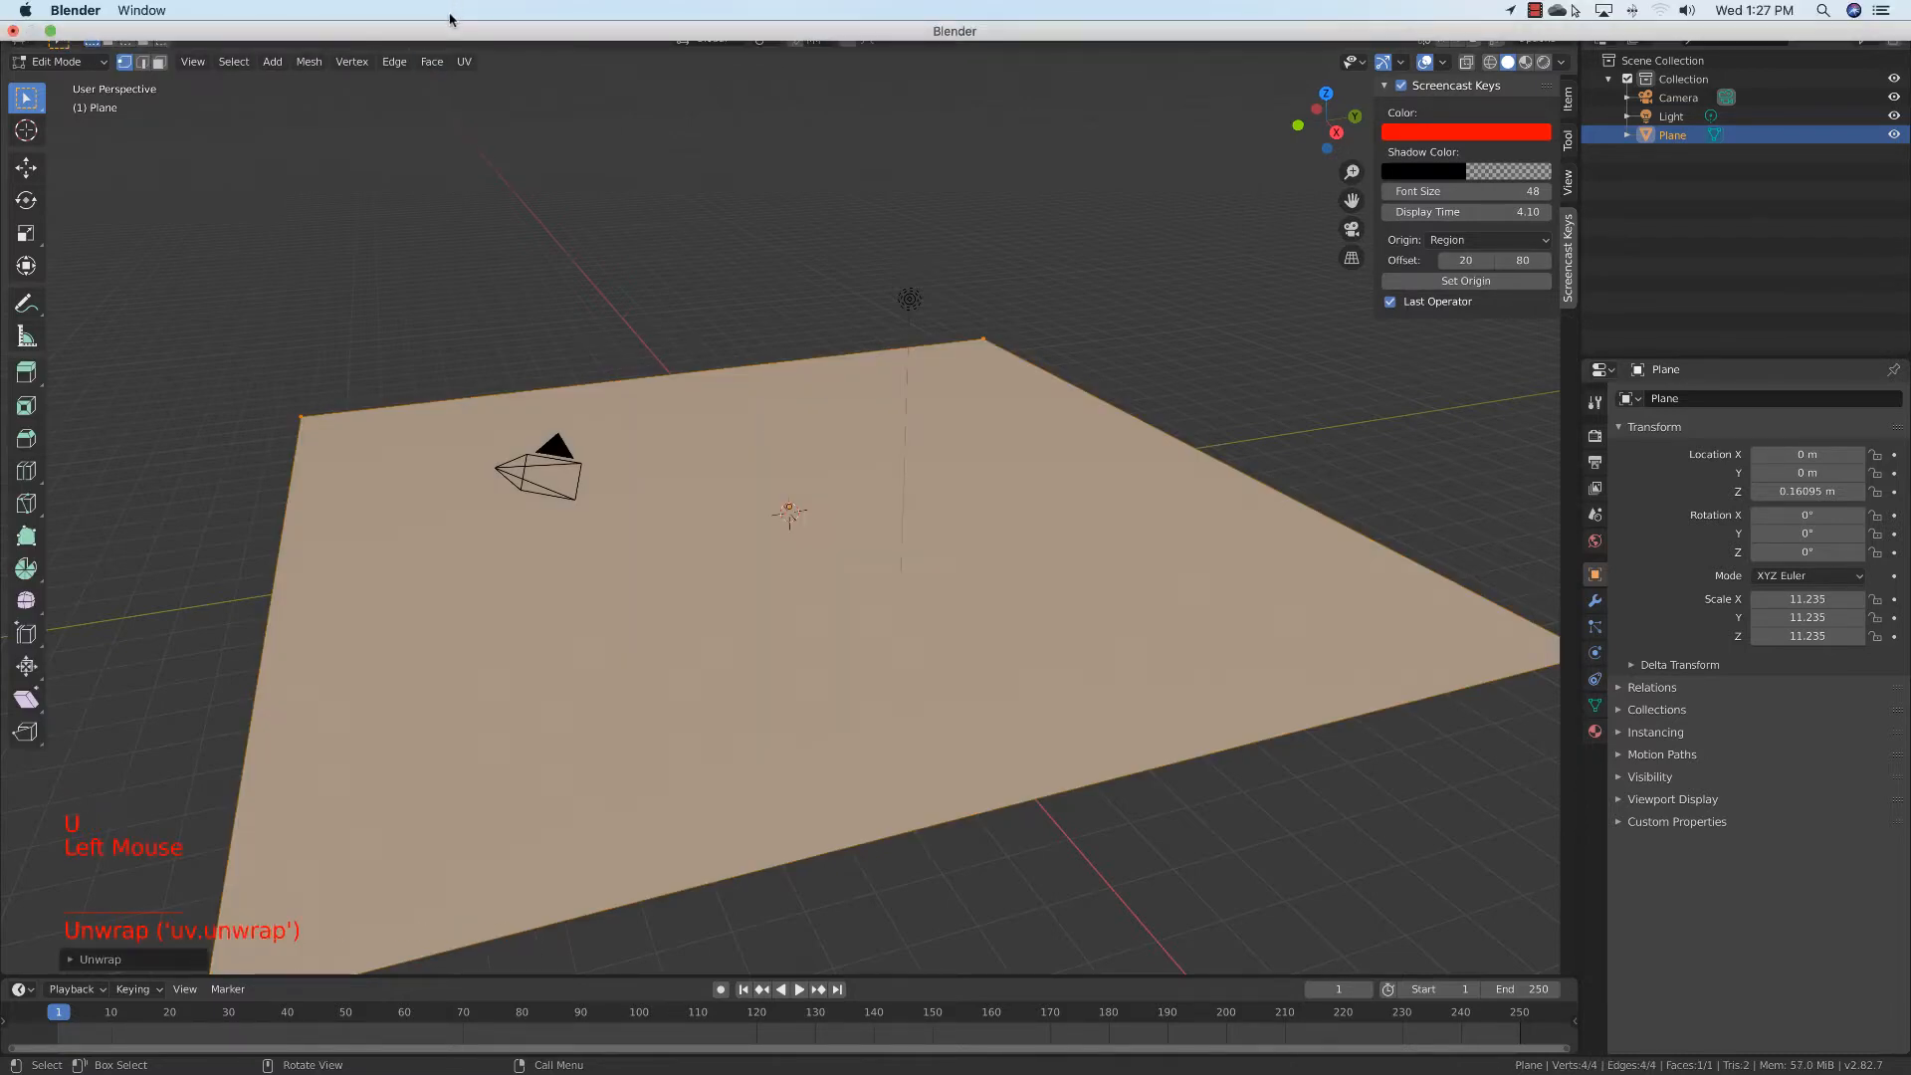
{"action": "left_click", "coordinate": [482, 57]}
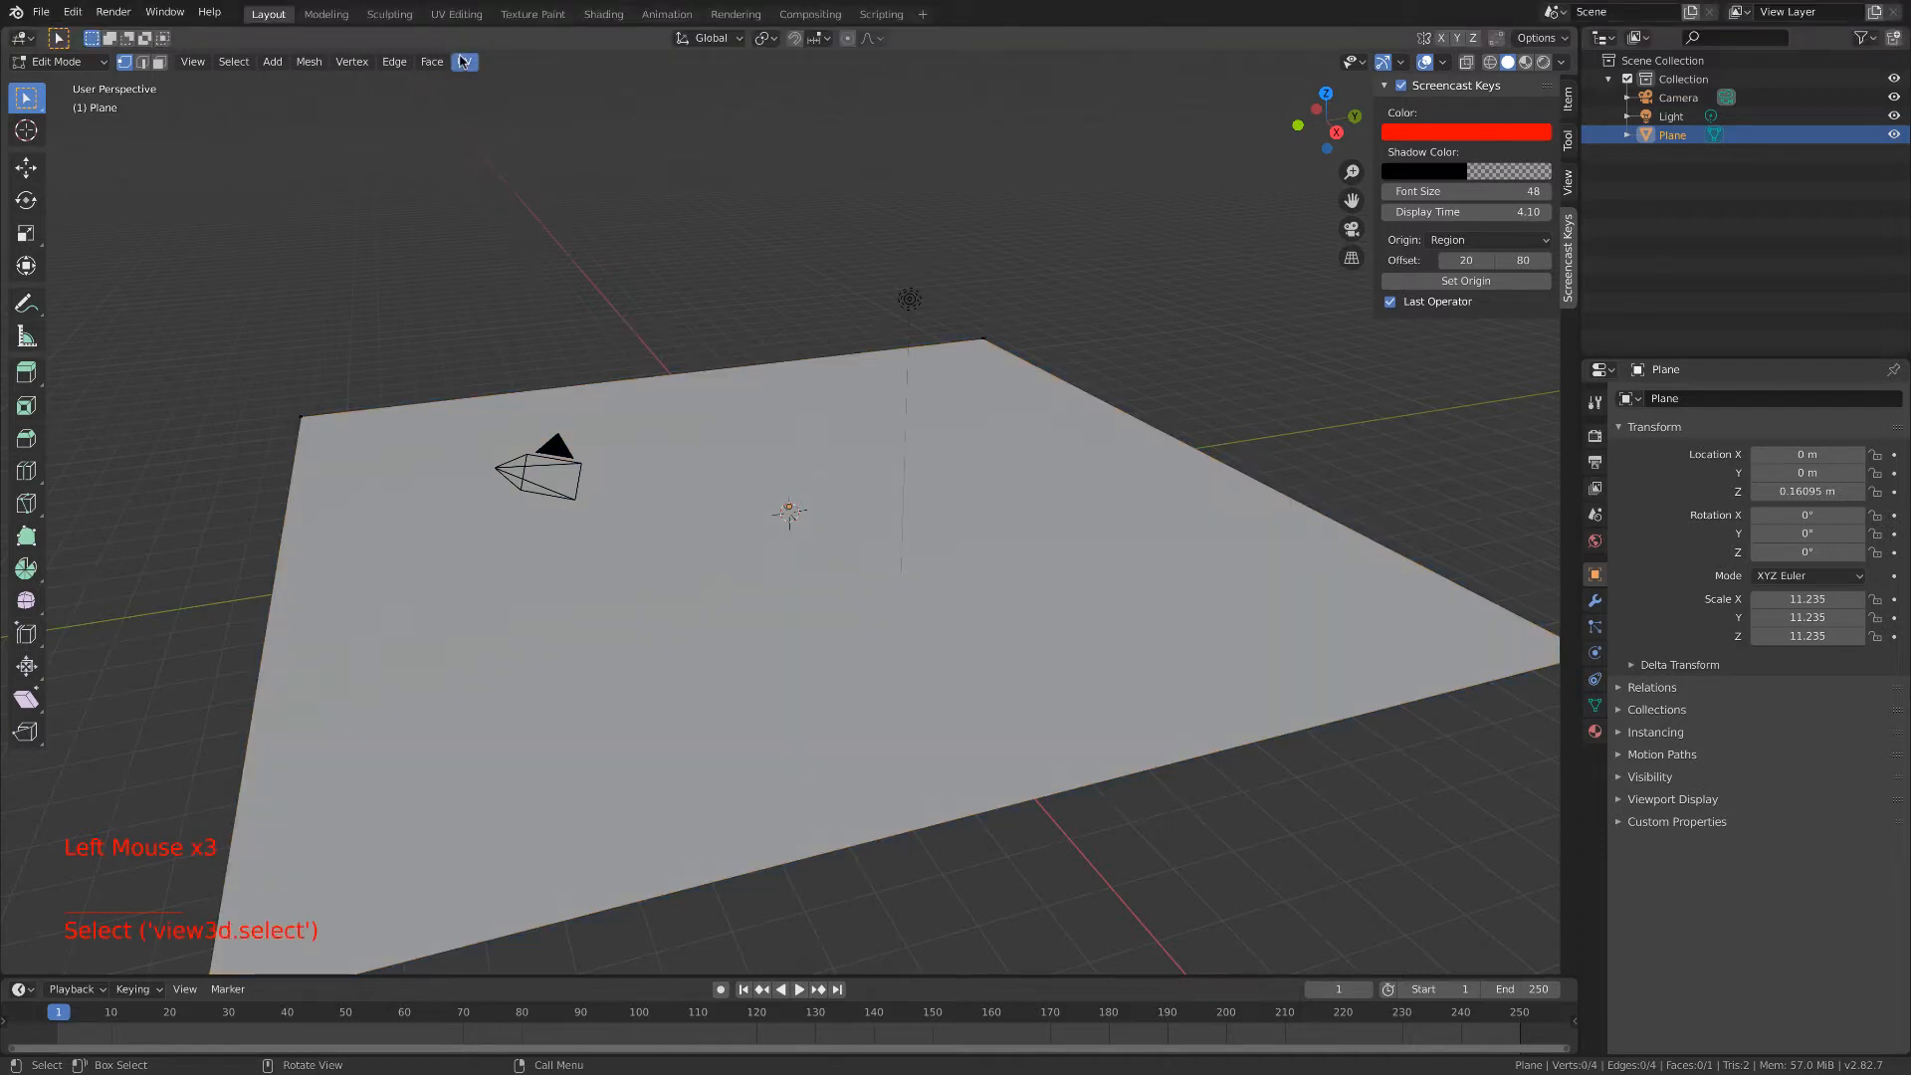
{"action": "left_click", "coordinate": [456, 14]}
{"action": "scroll", "coordinate": [422, 498], "scroll_direction": "up", "scroll_amount": 7}
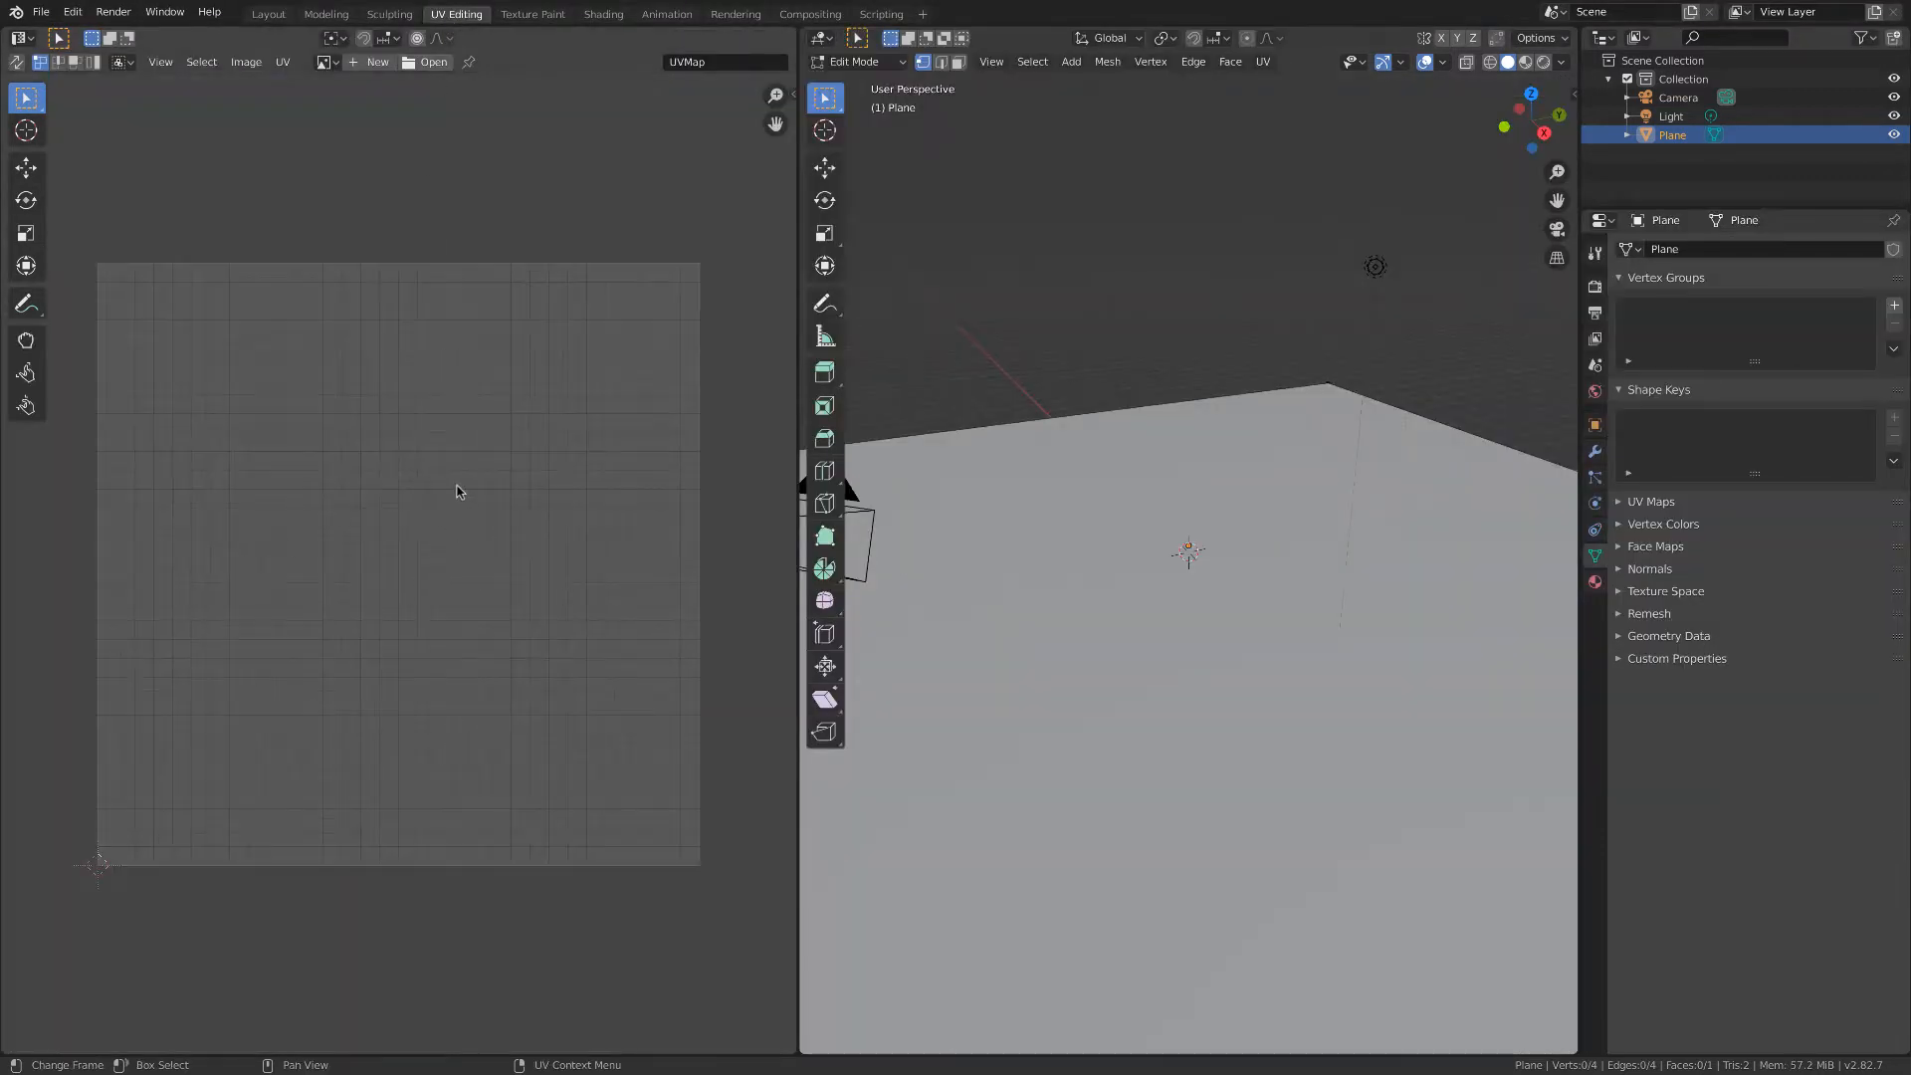
{"action": "scroll", "coordinate": [458, 493], "scroll_direction": "down", "scroll_amount": 1}
{"action": "key", "text": "a"}
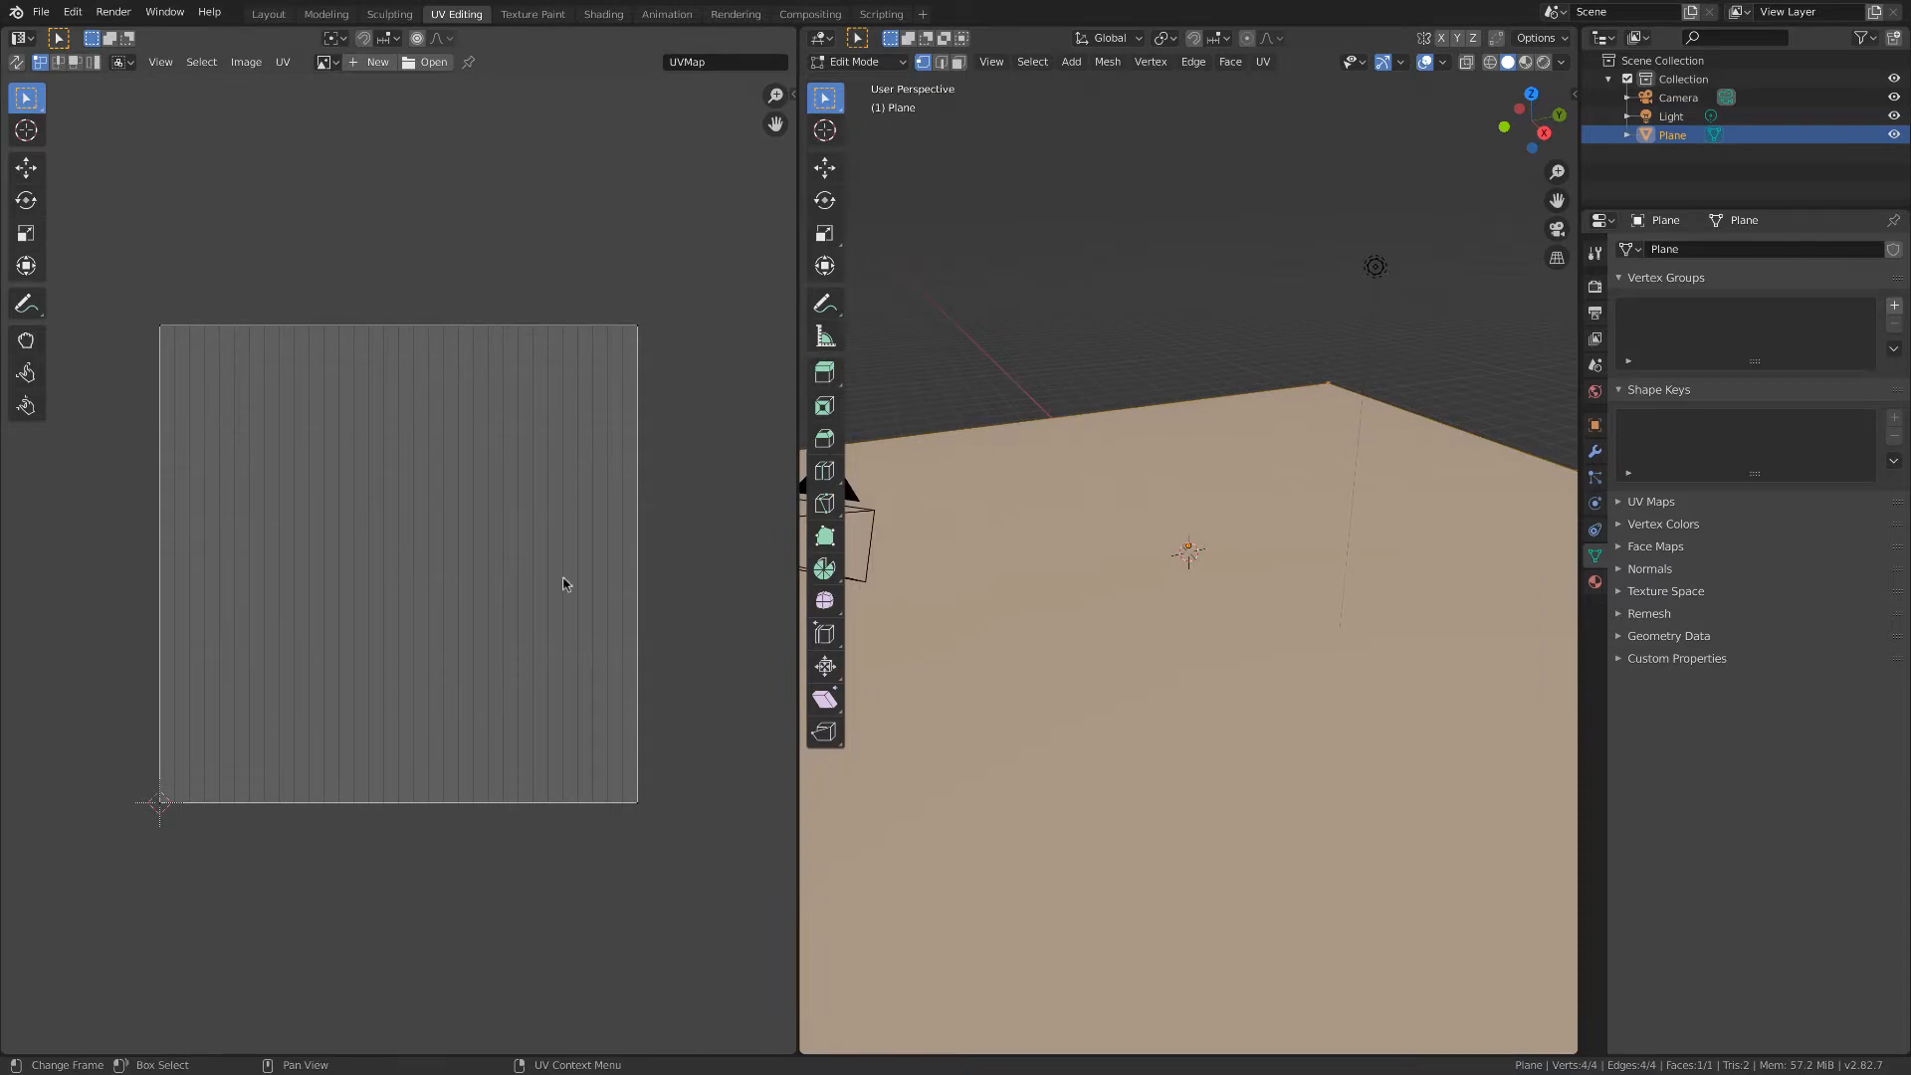
{"action": "scroll", "coordinate": [1038, 425], "scroll_direction": "down", "scroll_amount": 4}
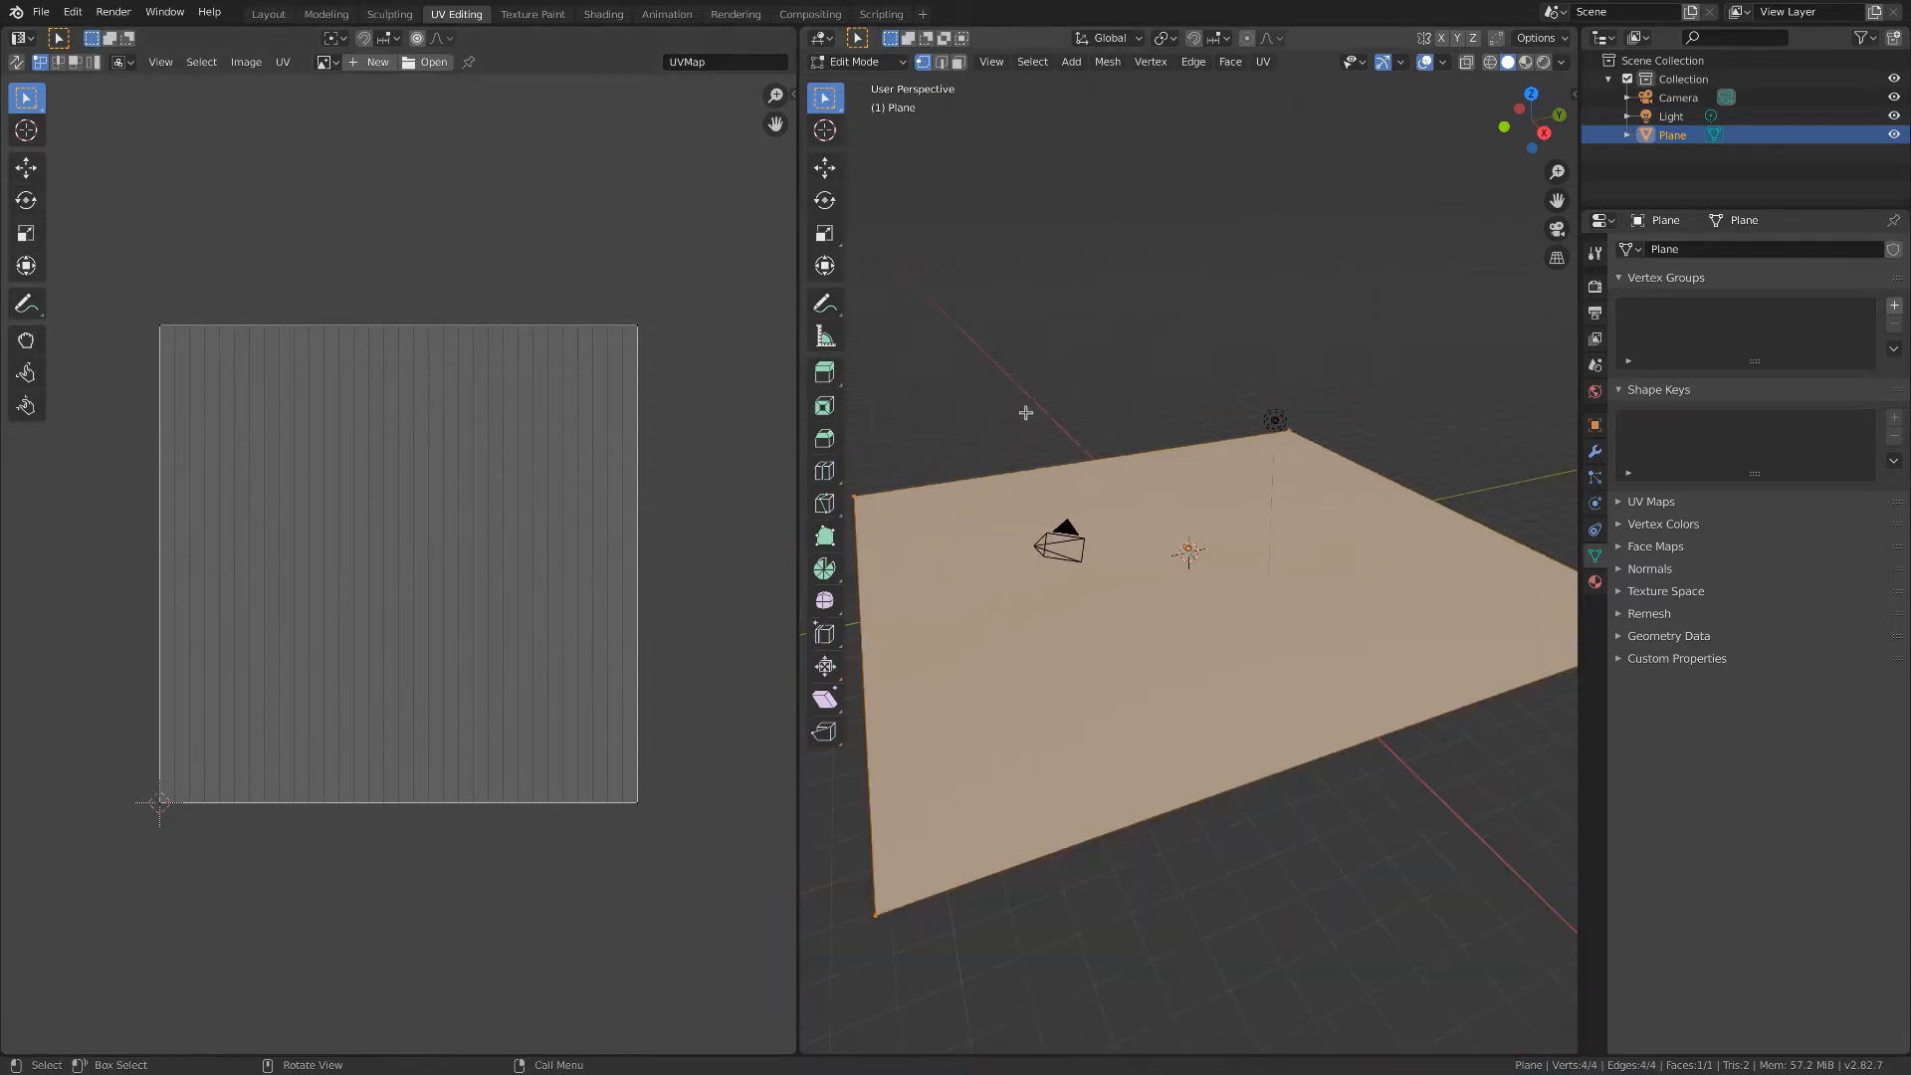
{"action": "scroll", "coordinate": [1021, 406], "scroll_direction": "down", "scroll_amount": 1}
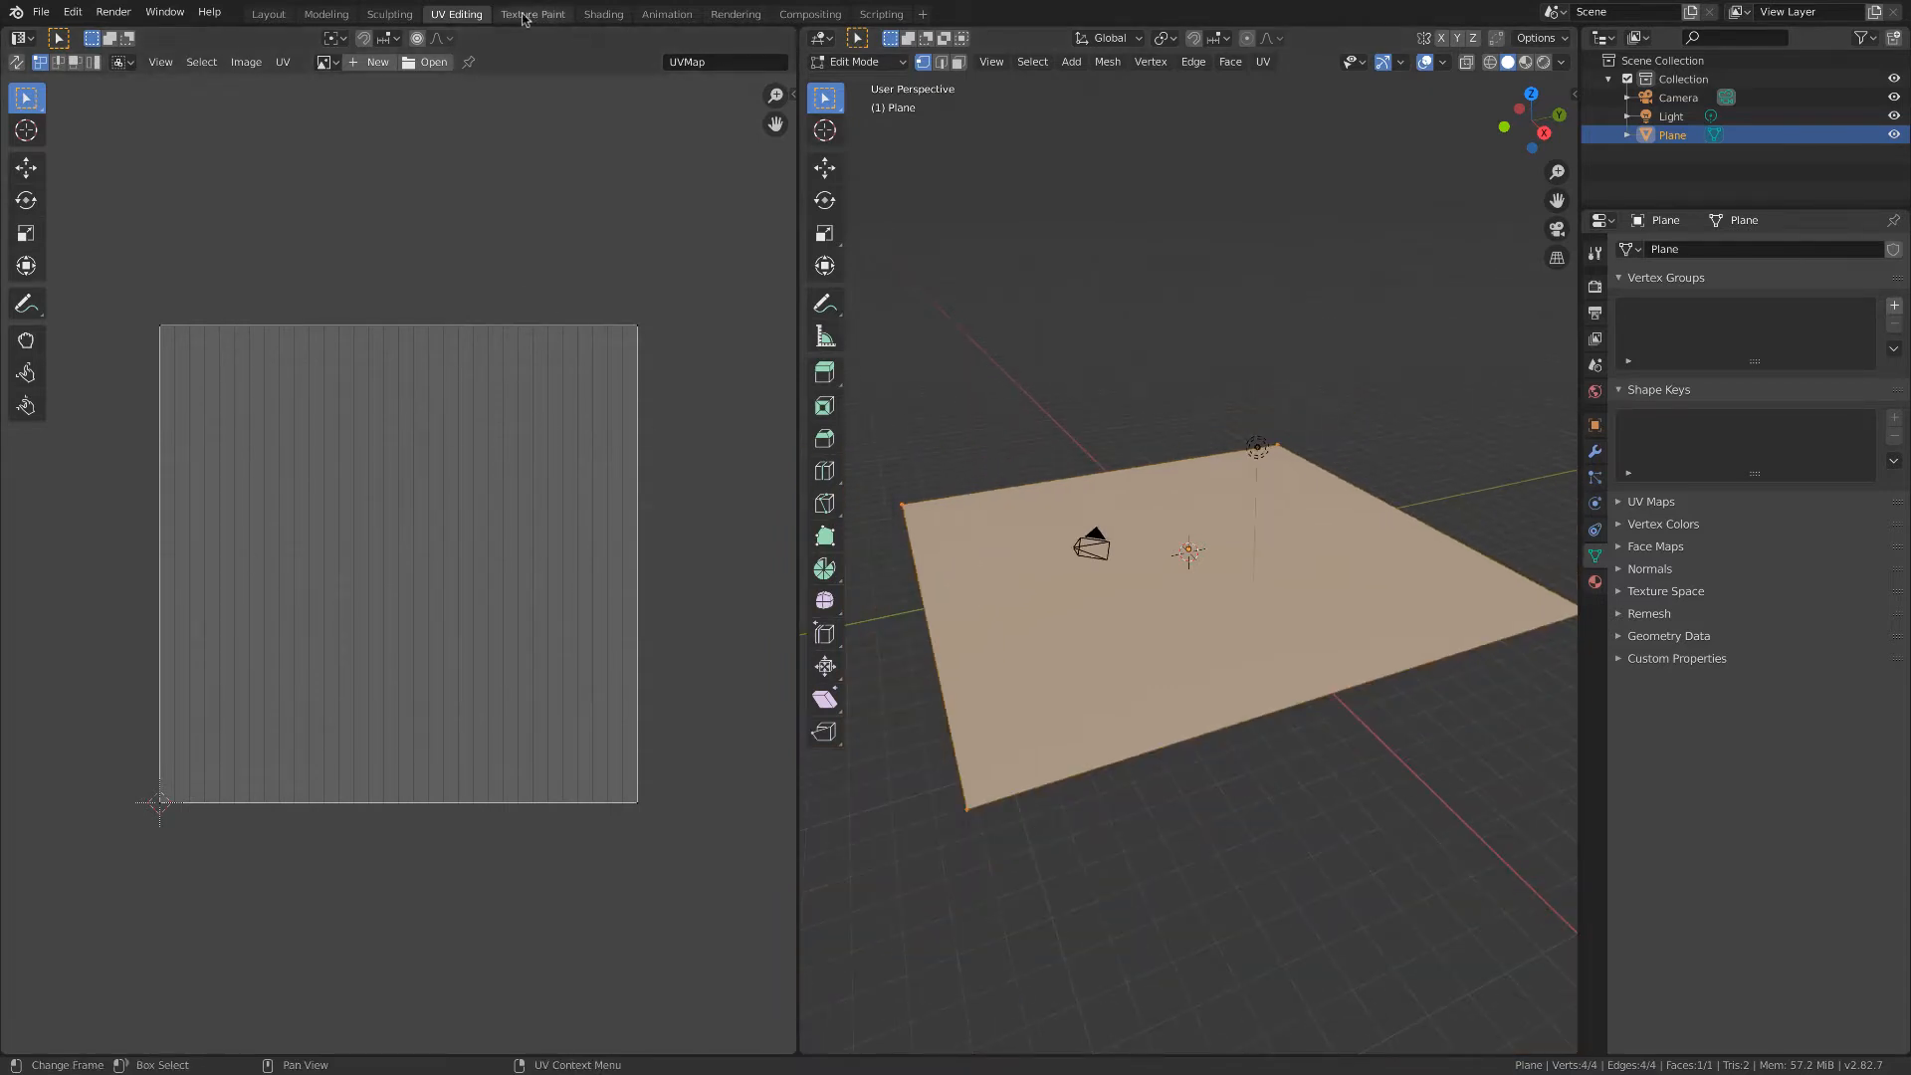
Set up the Shading workspace with a wider viewport and node editor, and display the viewport in Rendered shading.
{"action": "left_click", "coordinate": [602, 14]}
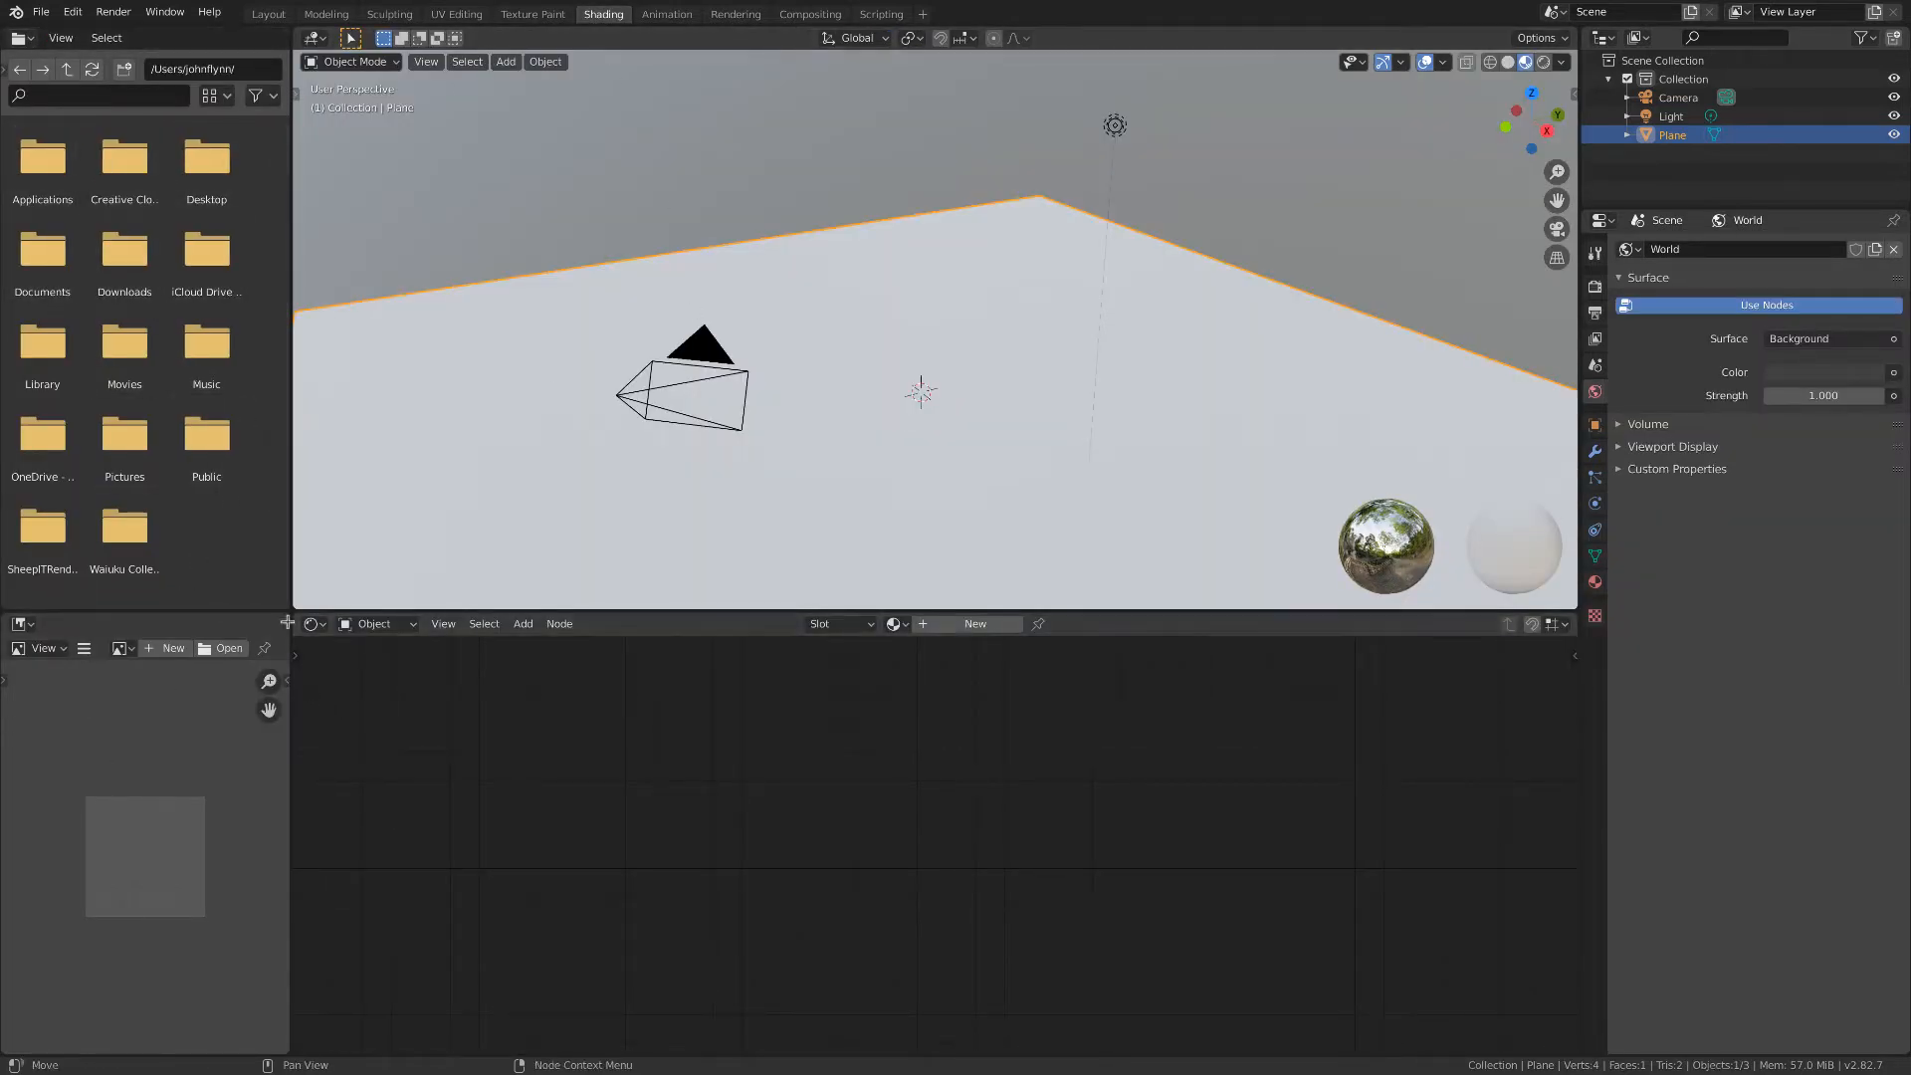
{"action": "left_click_drag", "start_coordinate": [290, 587], "coordinate": [137, 577]}
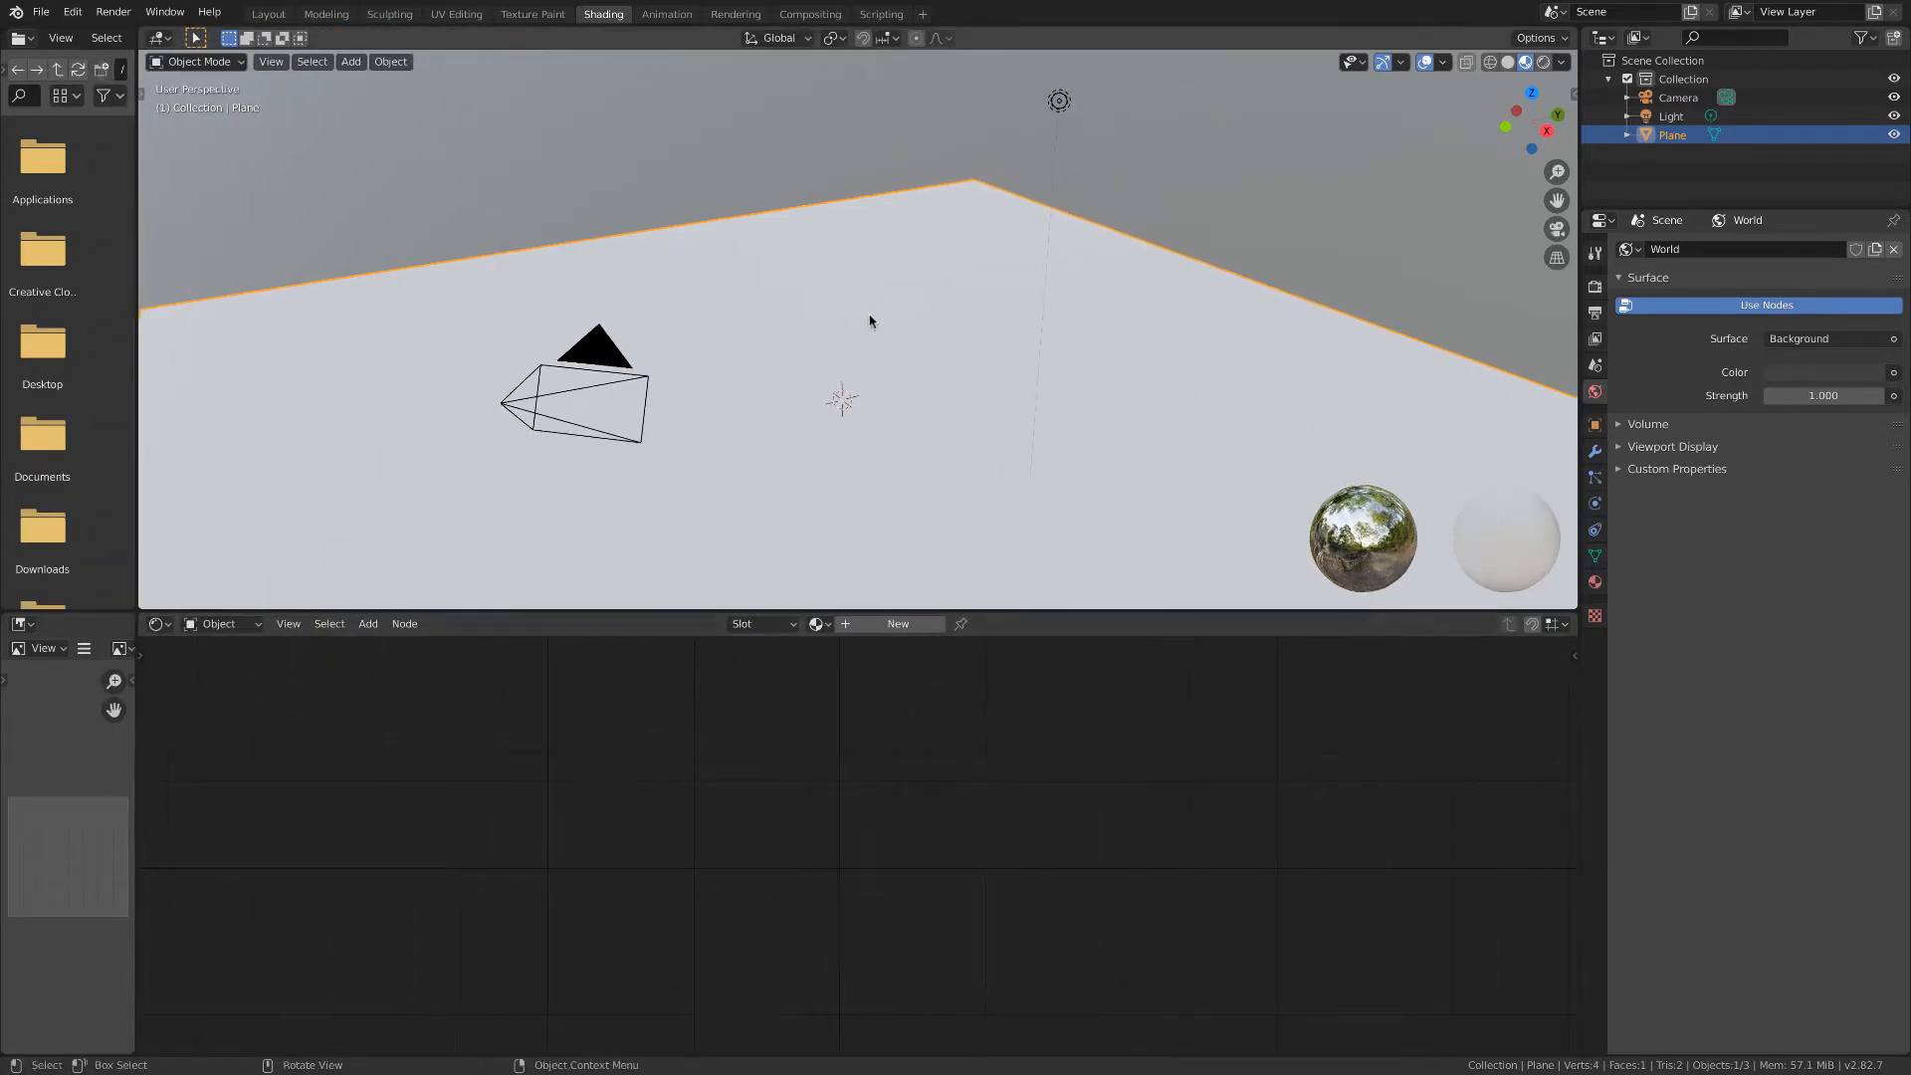
{"action": "scroll", "coordinate": [1049, 358], "scroll_direction": "down", "scroll_amount": 3}
{"action": "middle_click_drag", "start_coordinate": [1181, 159], "coordinate": [1216, 145]}
{"action": "key", "text": "z"}
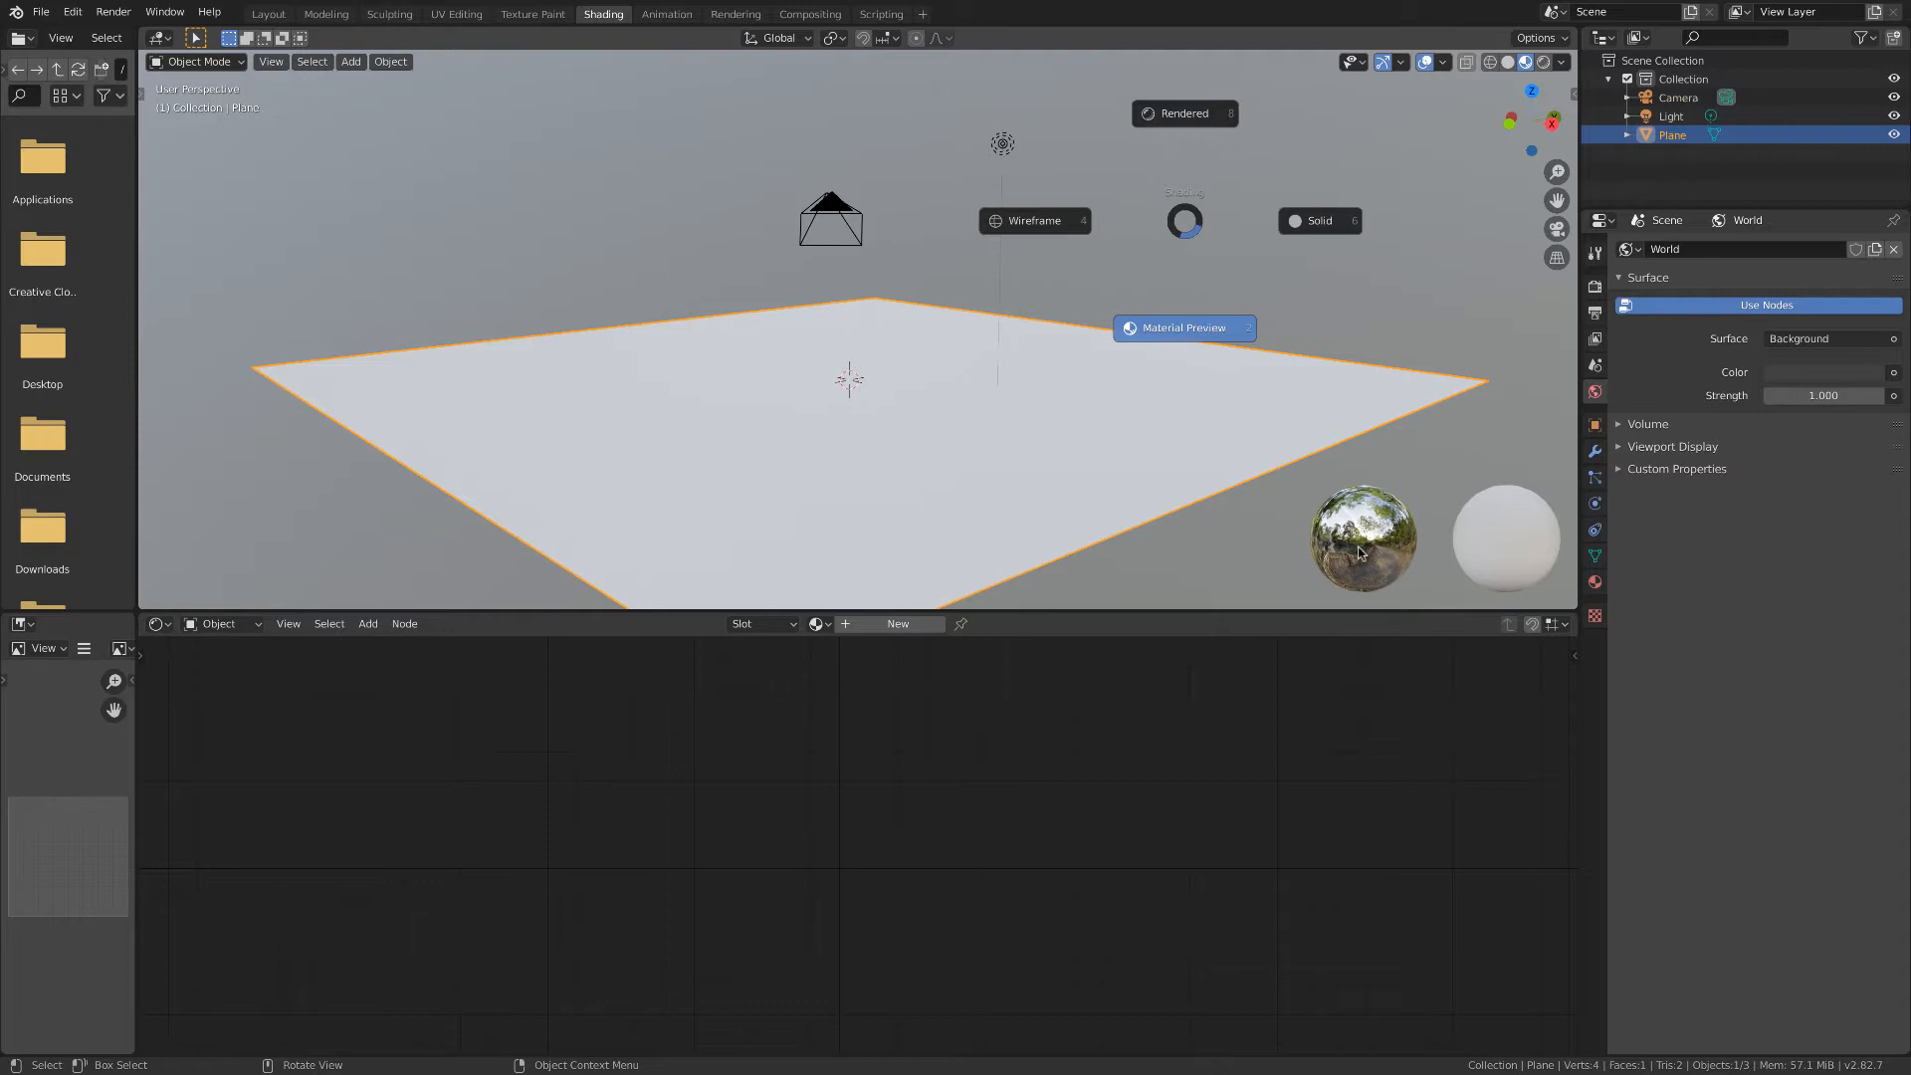
{"action": "left_click", "coordinate": [1191, 116]}
{"action": "middle_click_drag", "start_coordinate": [1131, 261], "coordinate": [1048, 220]}
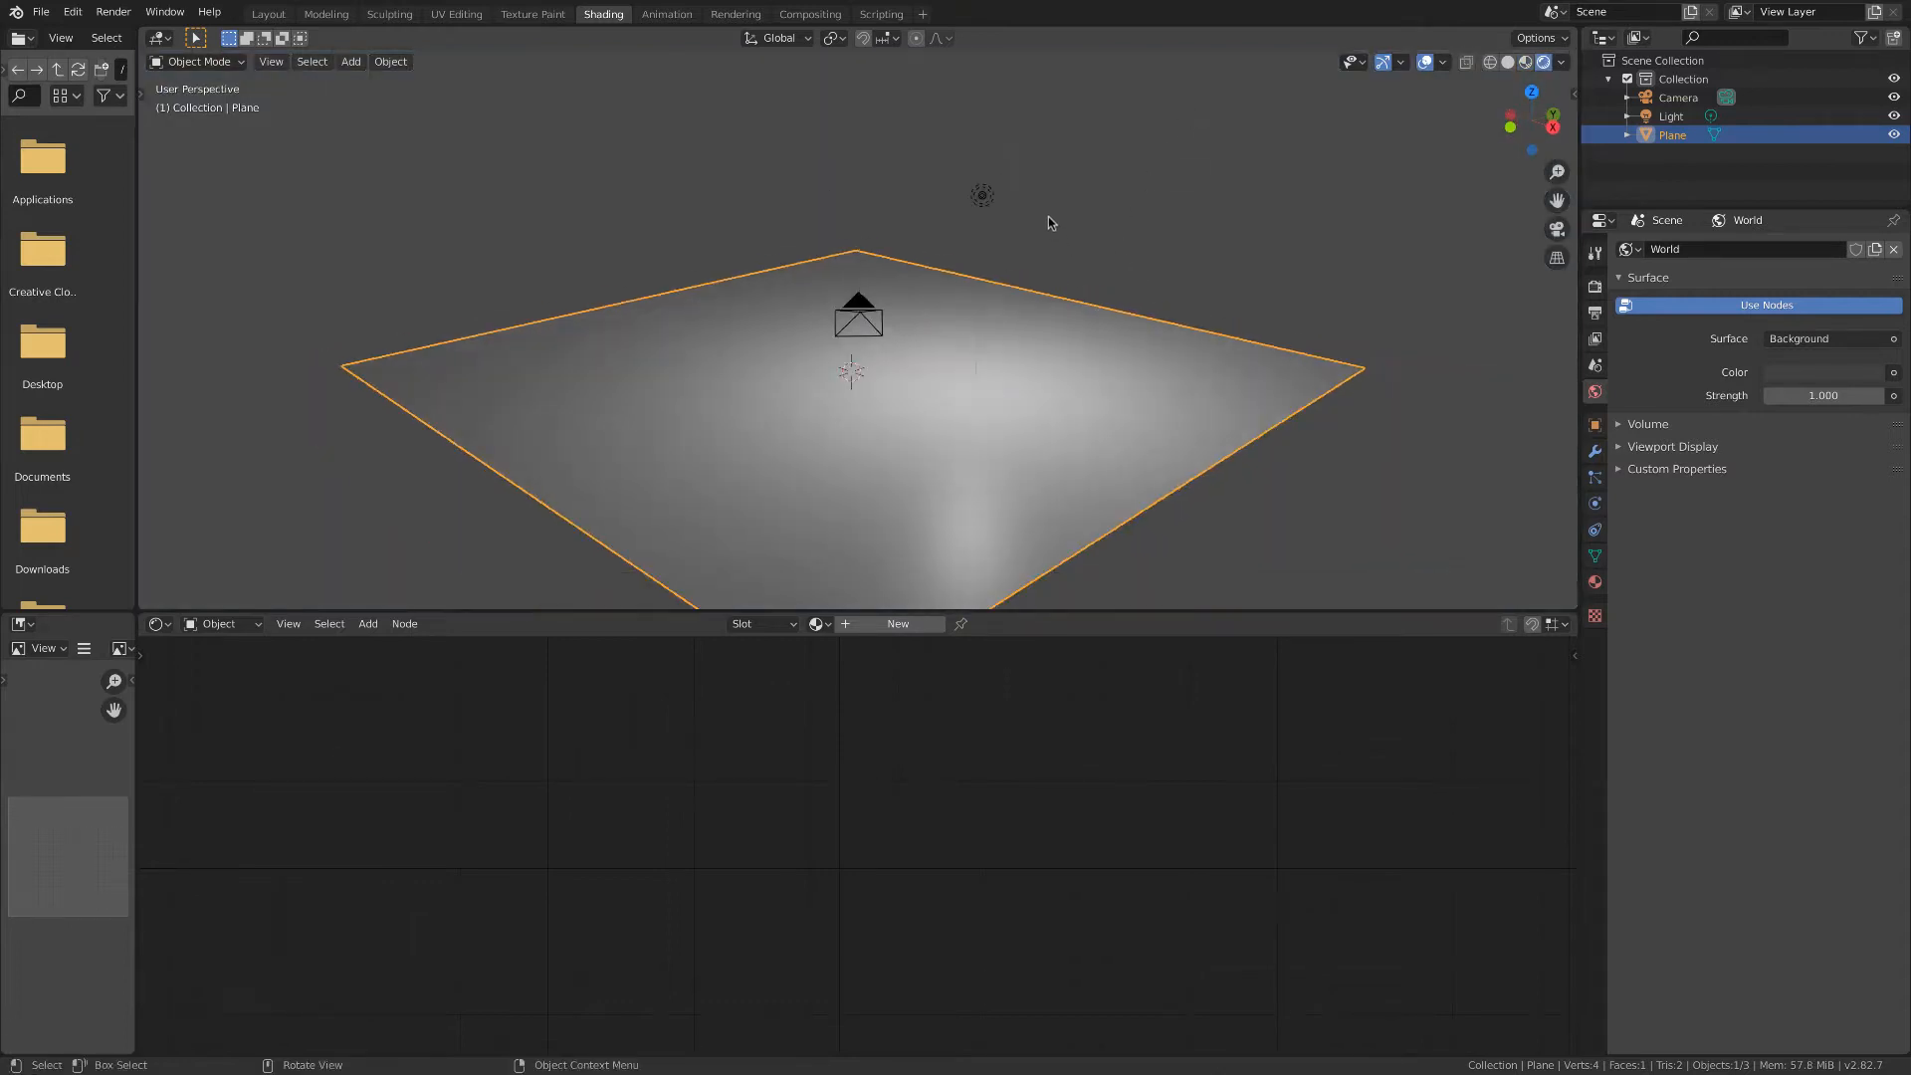
Move the light slightly closer to the plane, then reselect the plane.
{"action": "left_click", "coordinate": [993, 197]}
{"action": "key", "text": "g"}
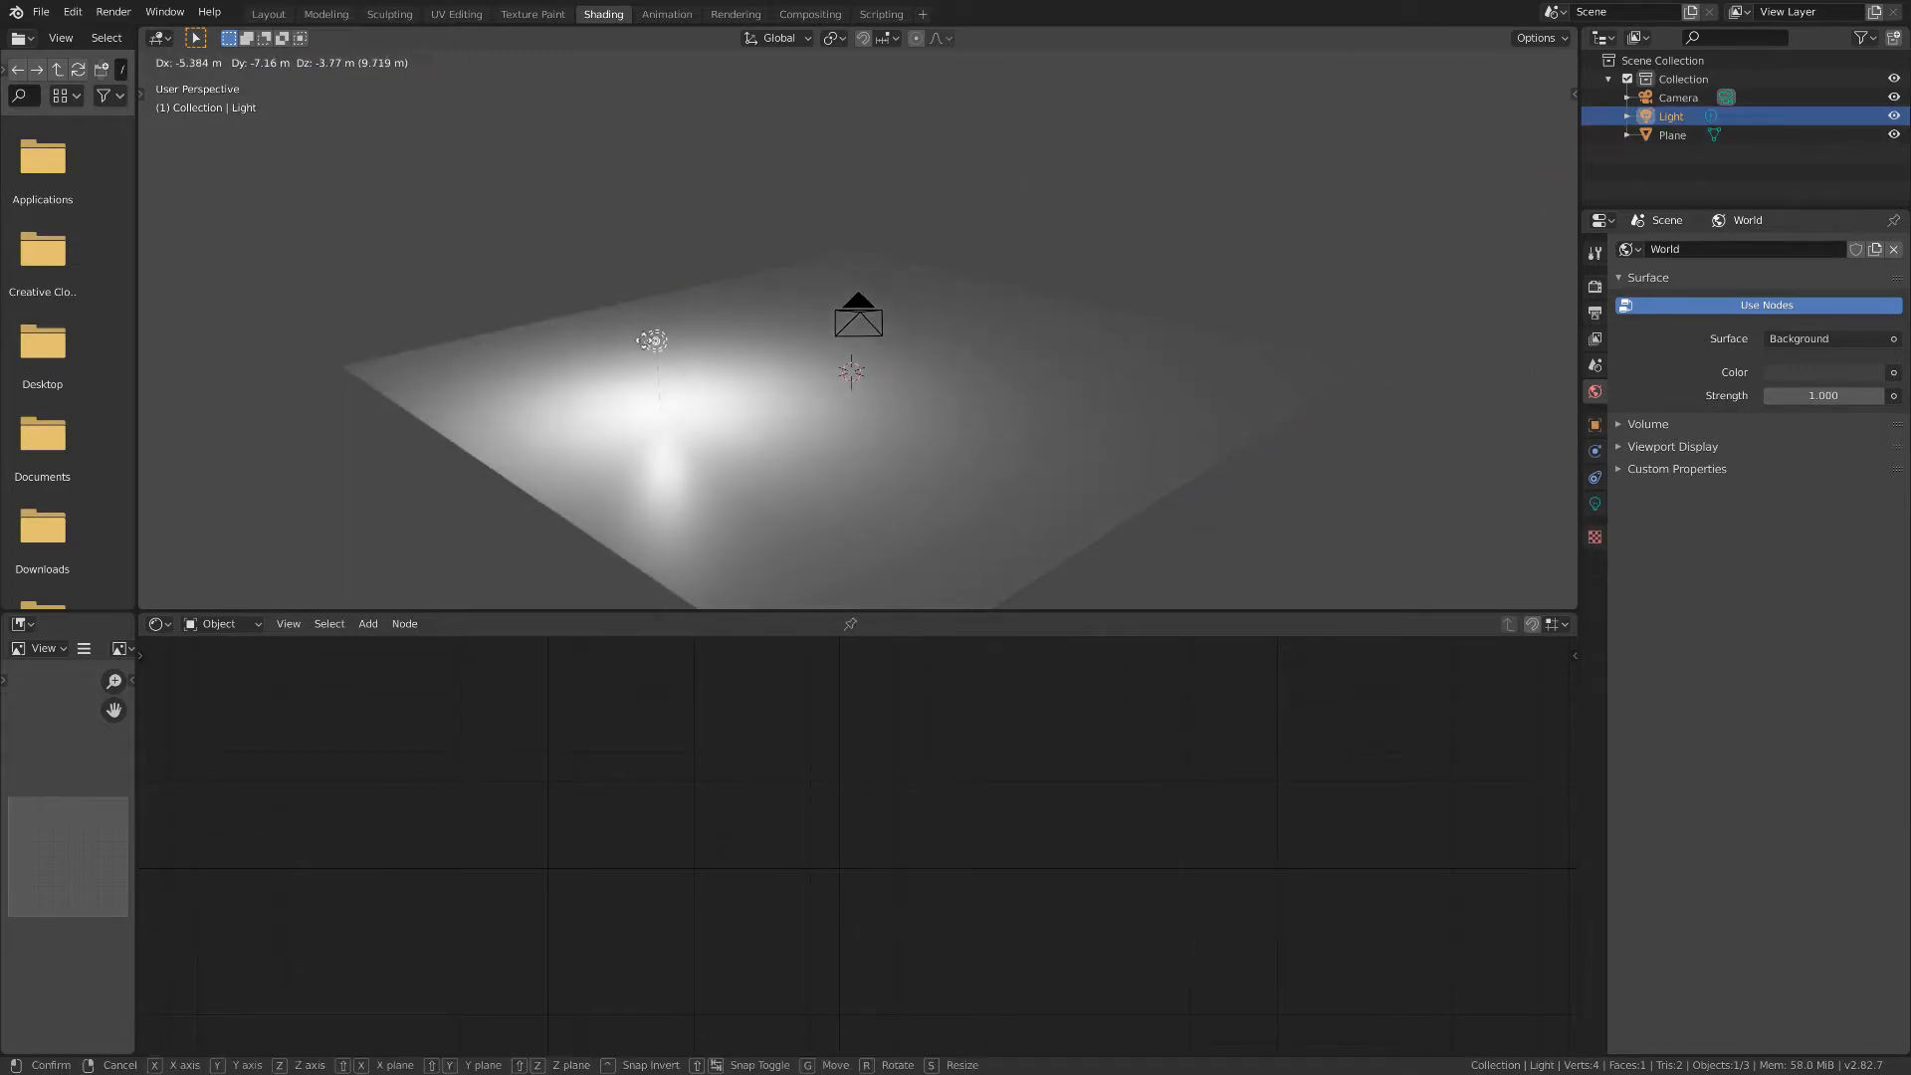
{"action": "left_click", "coordinate": [888, 245]}
{"action": "left_click", "coordinate": [1032, 353]}
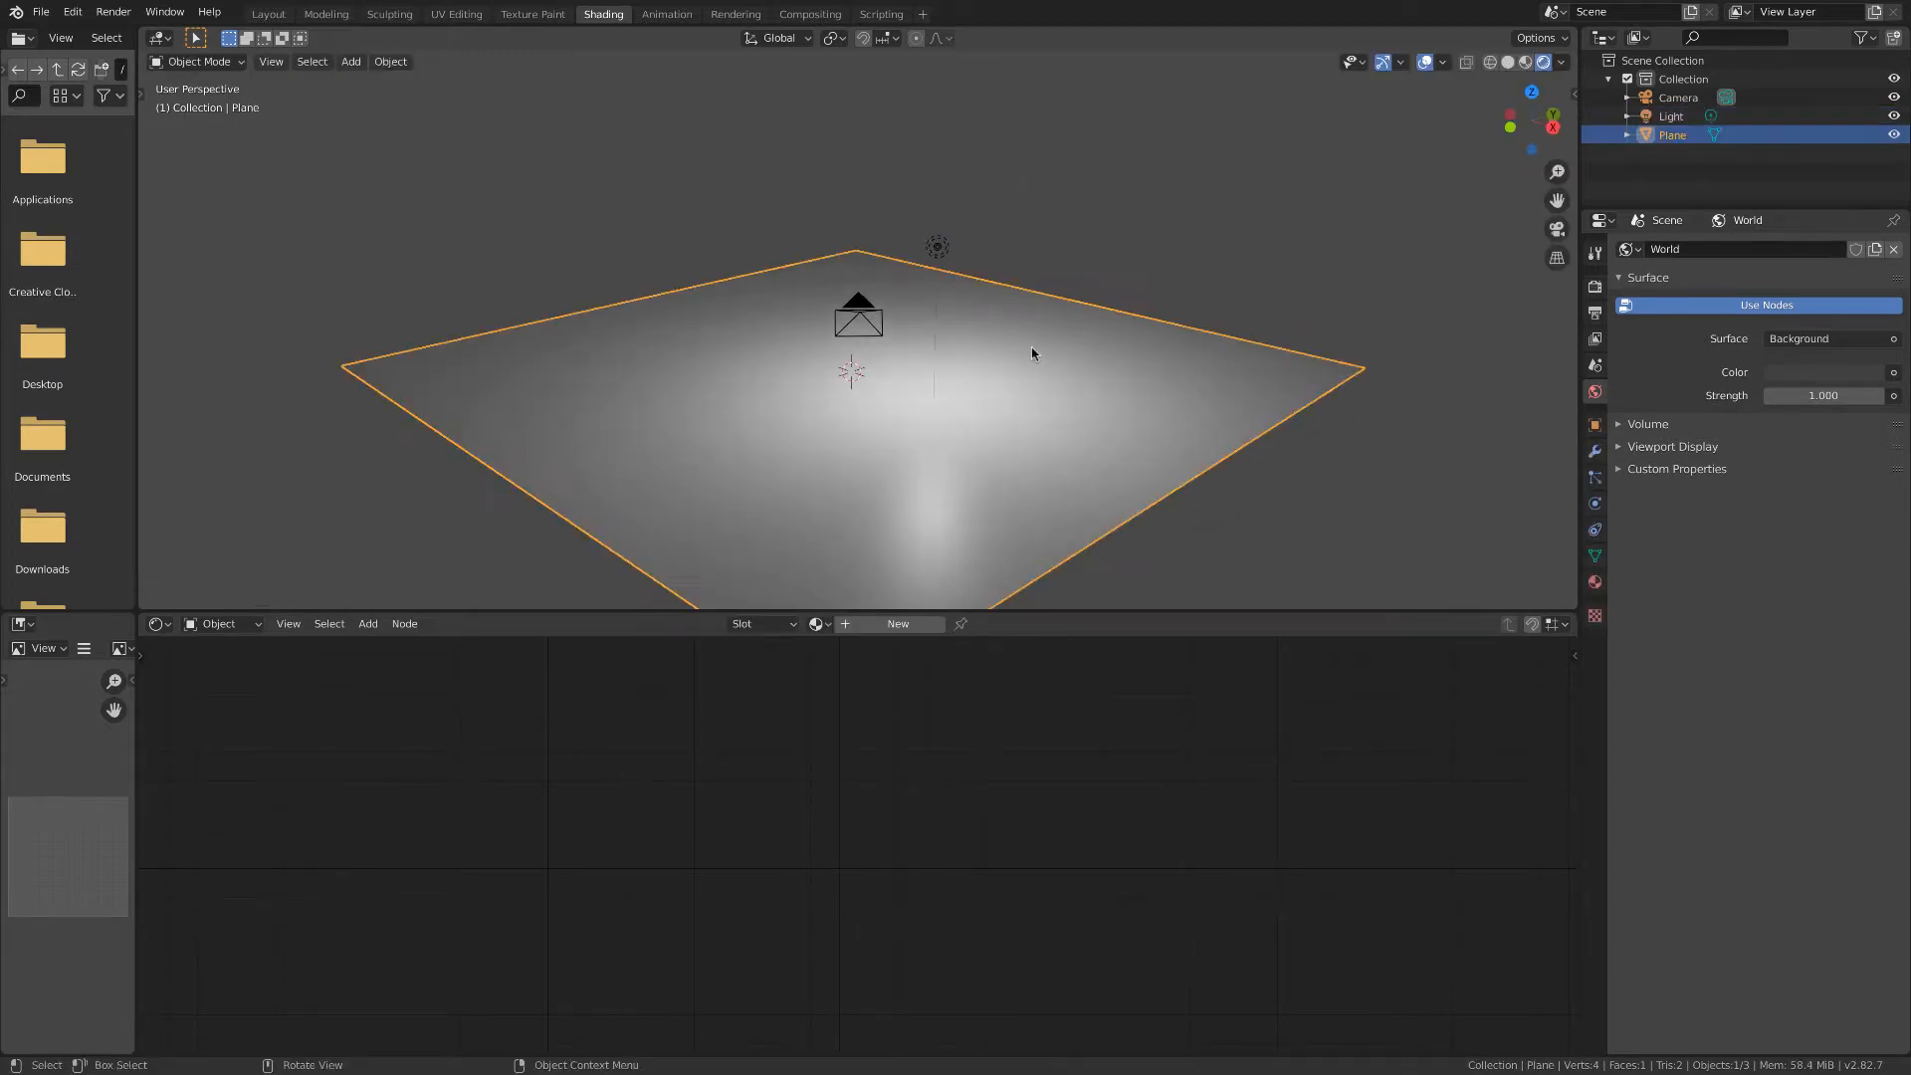
{"action": "left_click", "coordinate": [1595, 582]}
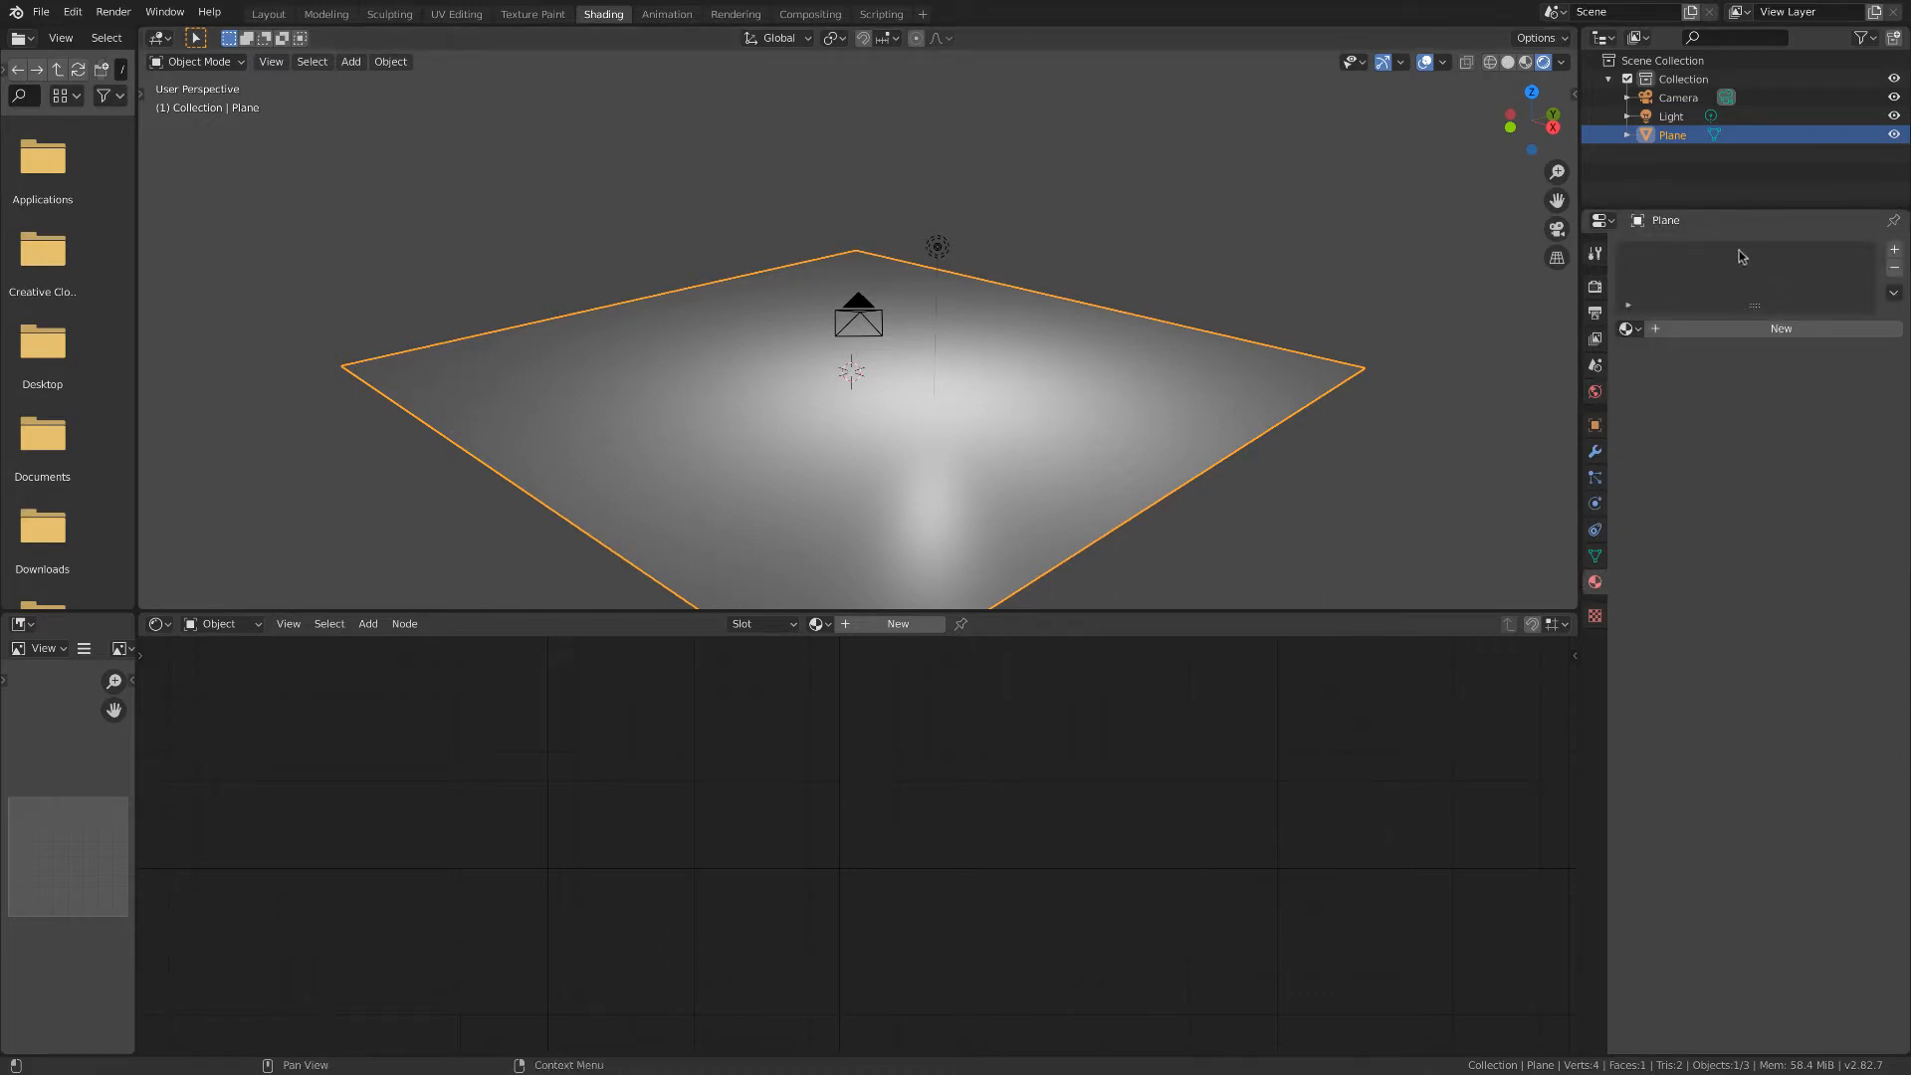
{"action": "left_click", "coordinate": [1896, 251]}
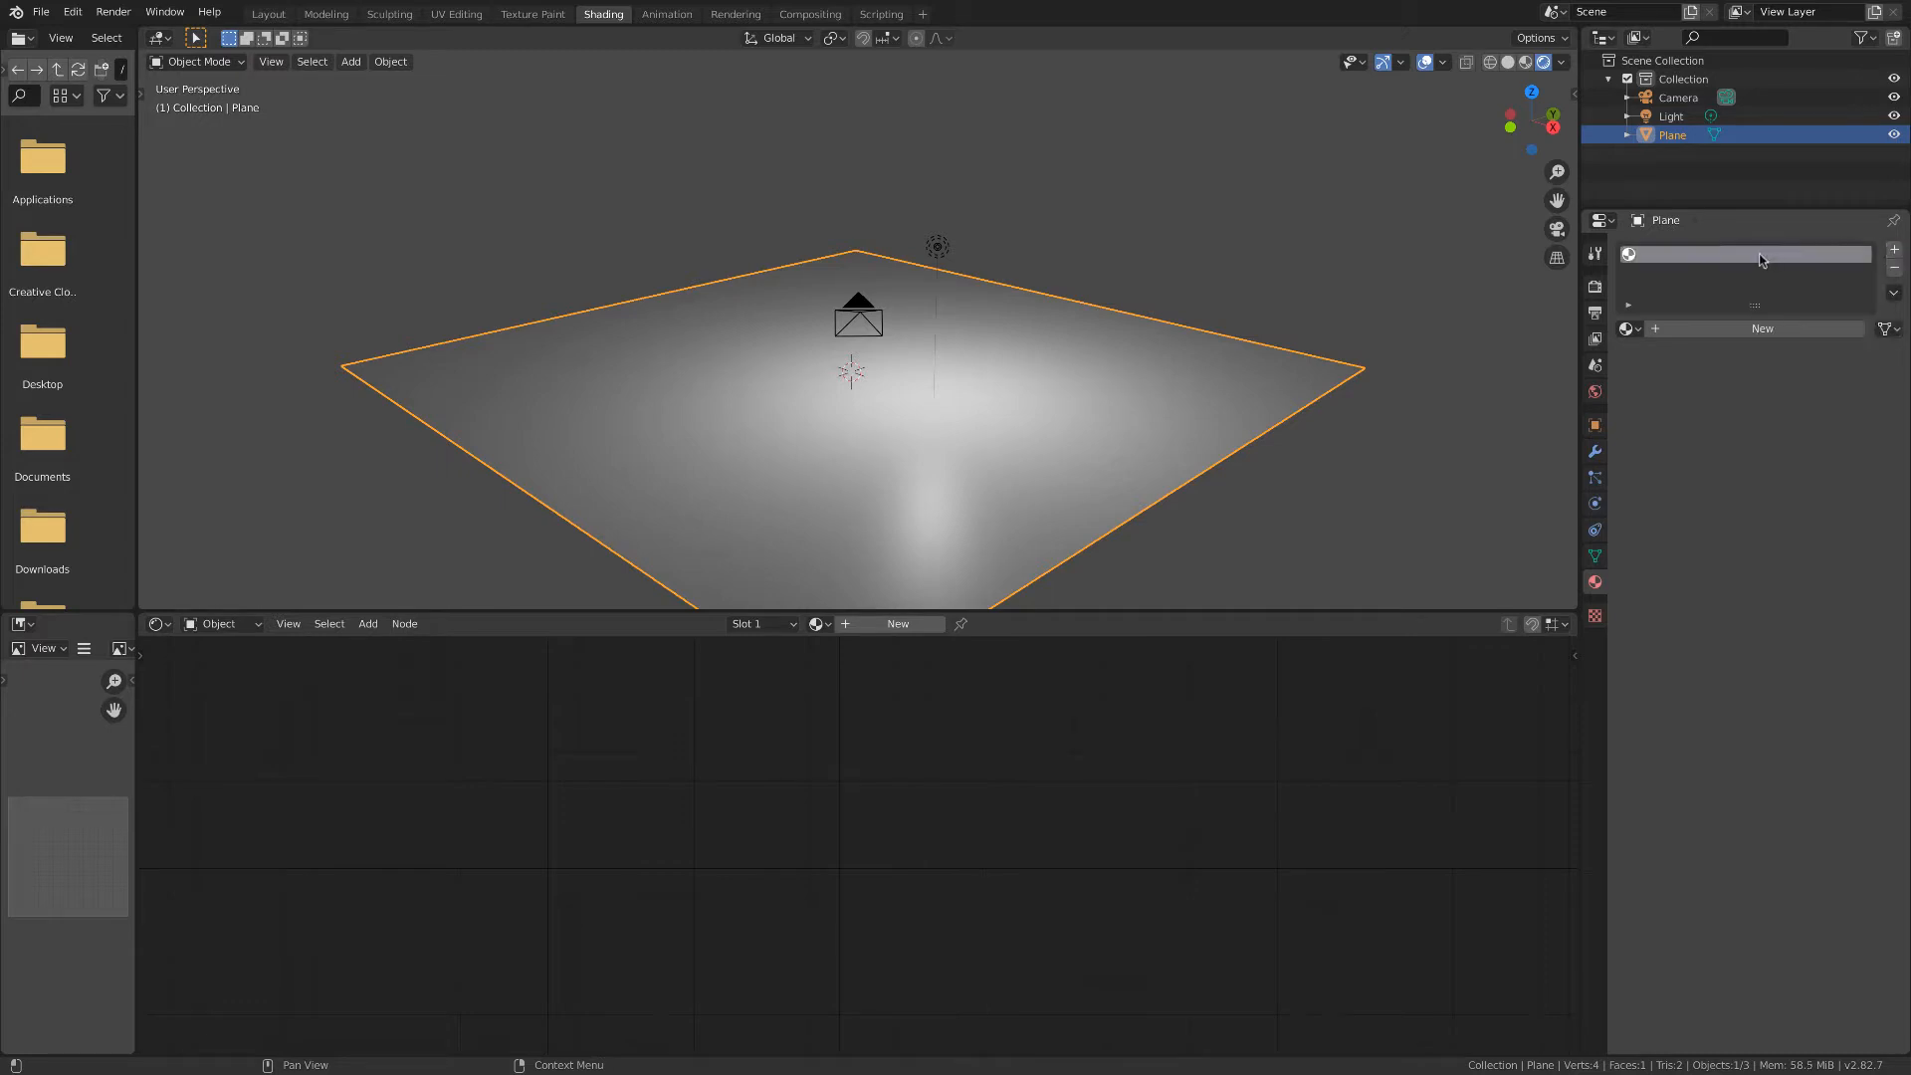
{"action": "left_click", "coordinate": [1628, 329]}
{"action": "left_click", "coordinate": [1644, 361]}
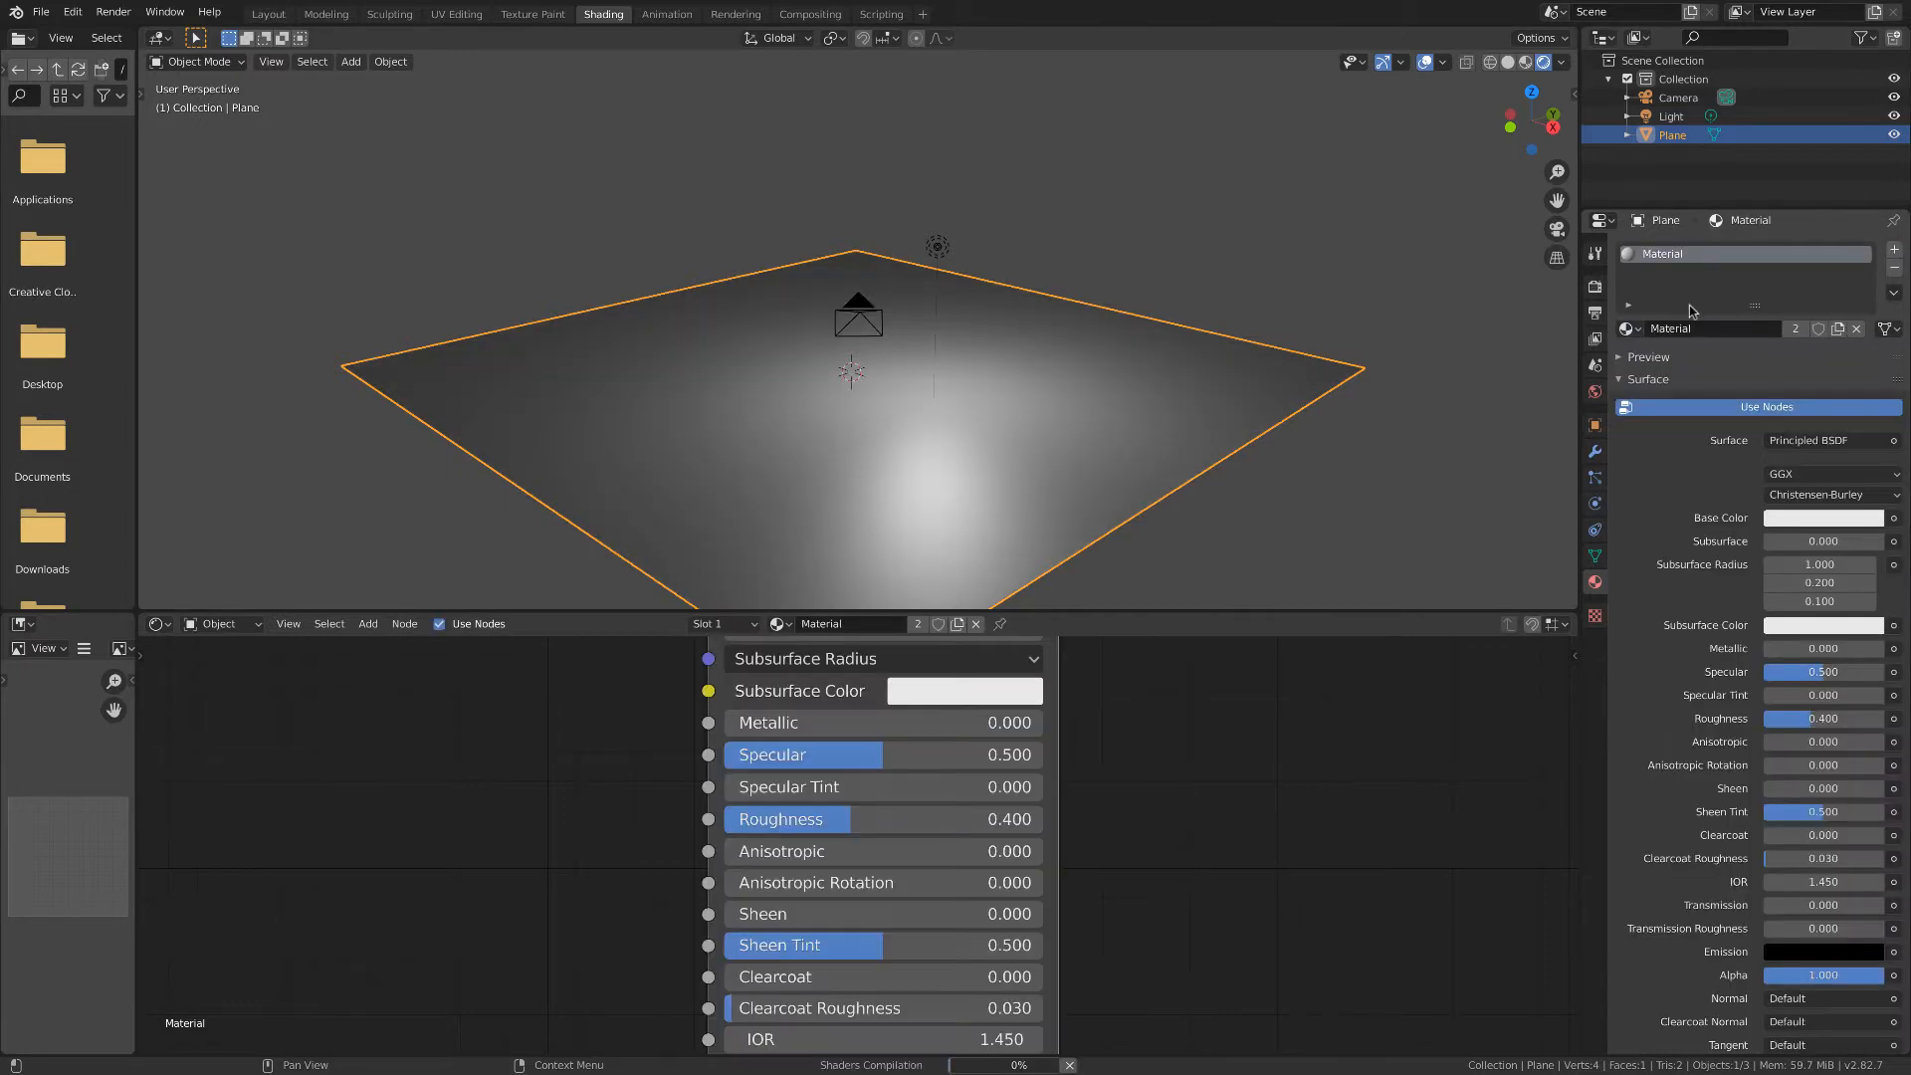
{"action": "key", "text": "Home"}
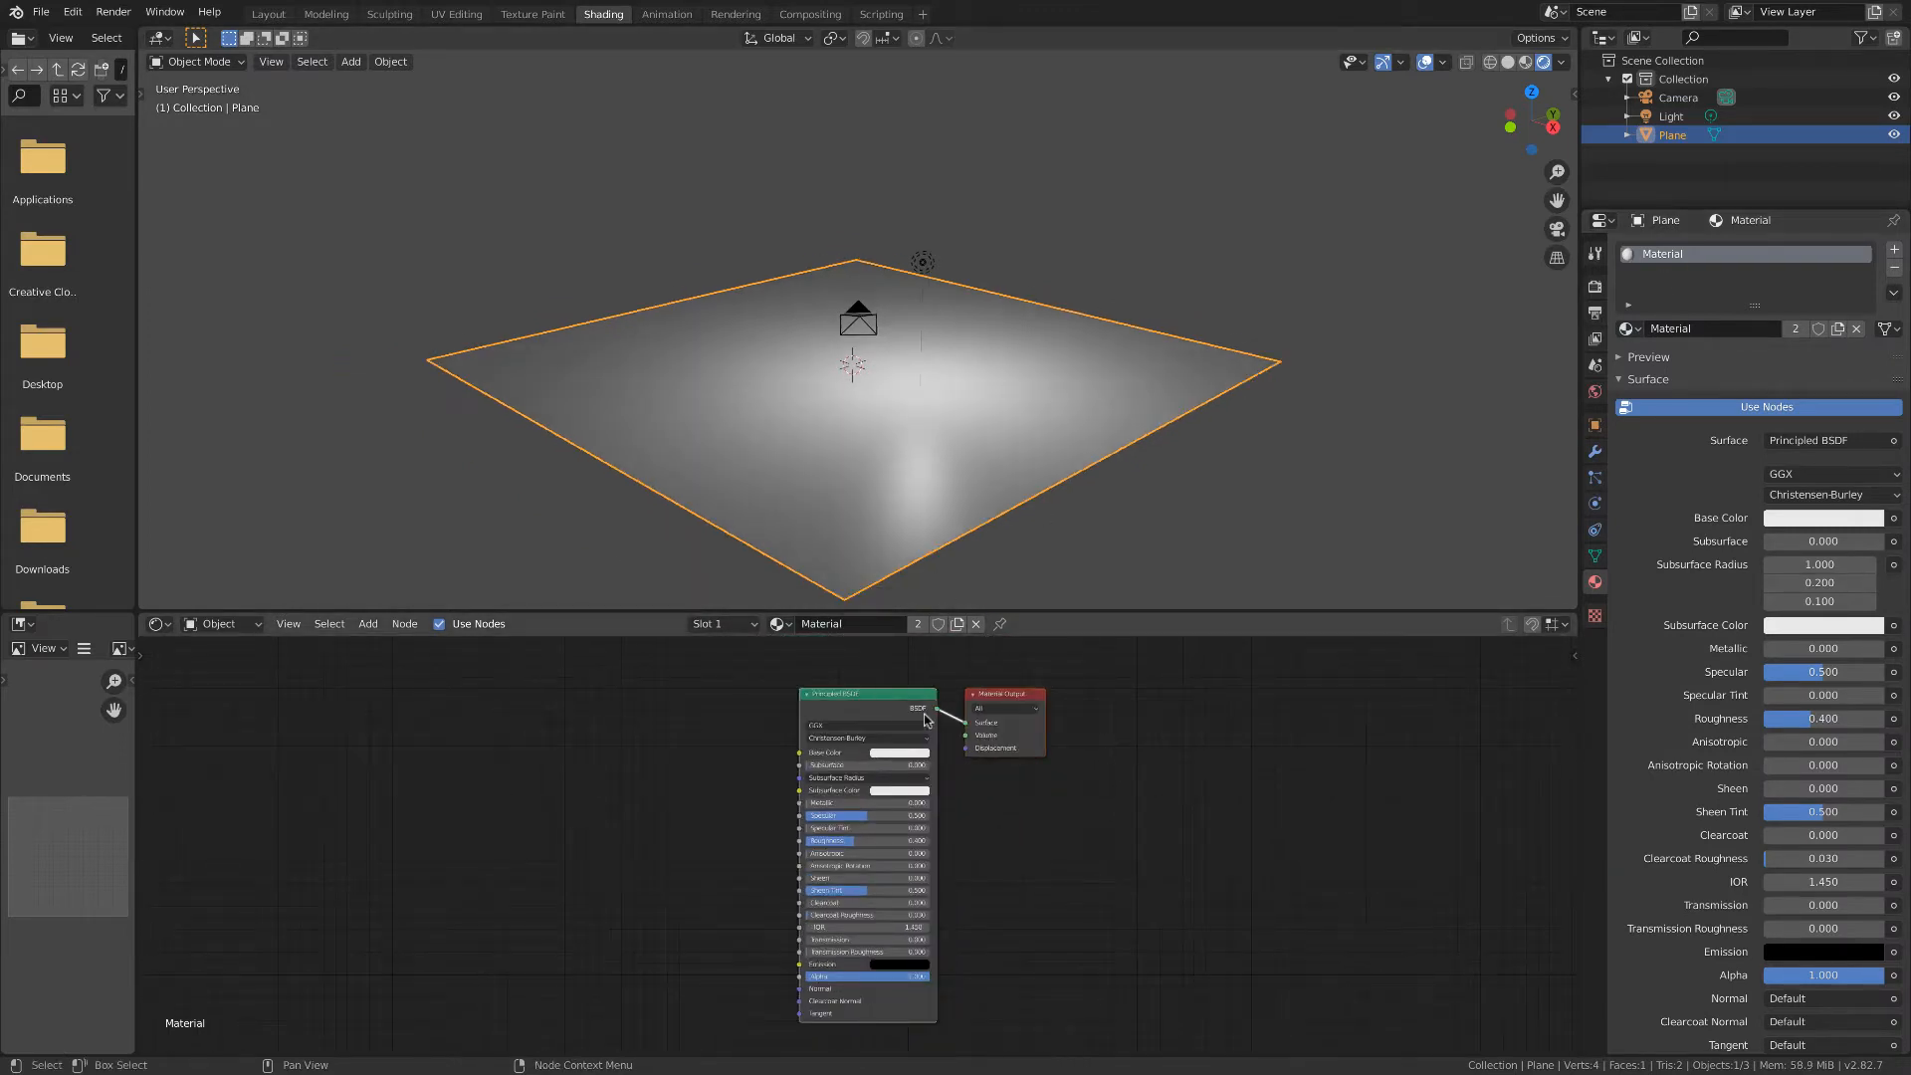
{"action": "left_click", "coordinate": [975, 624]}
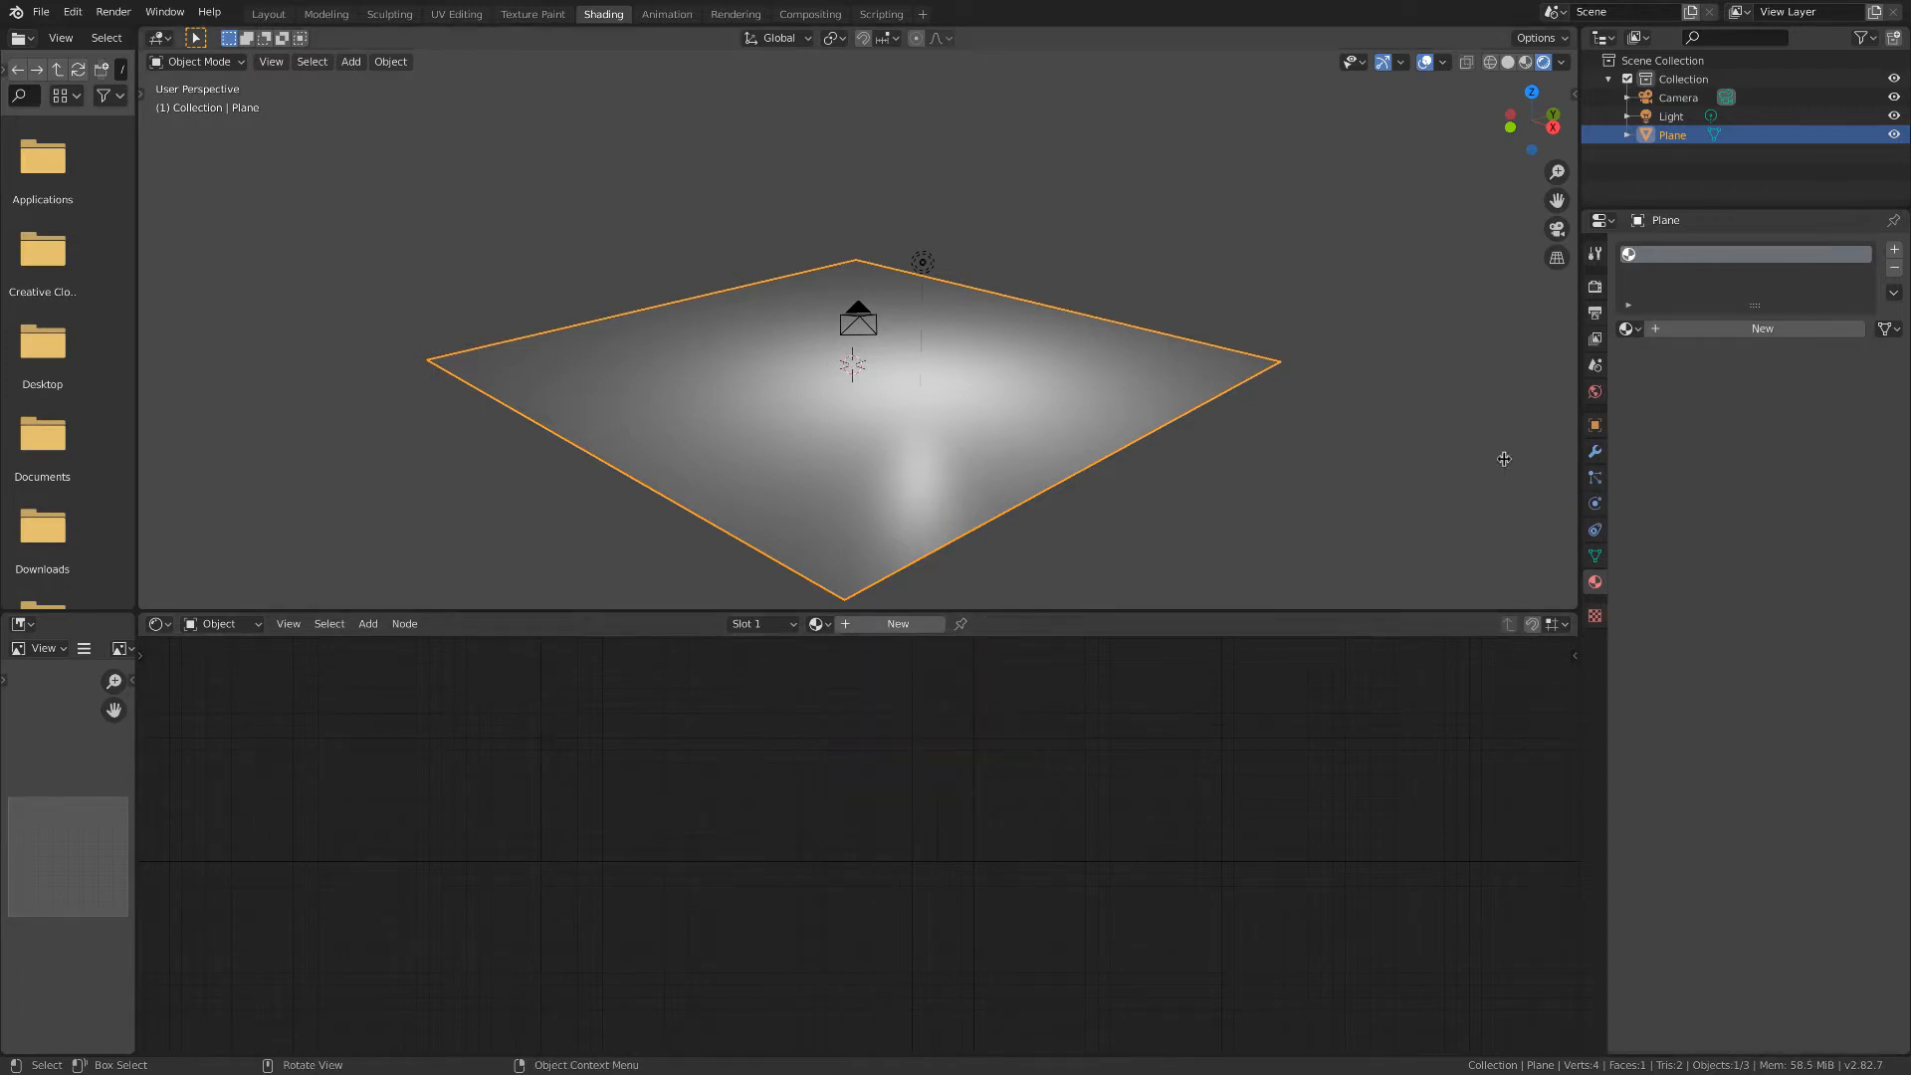
{"action": "left_click", "coordinate": [1761, 328]}
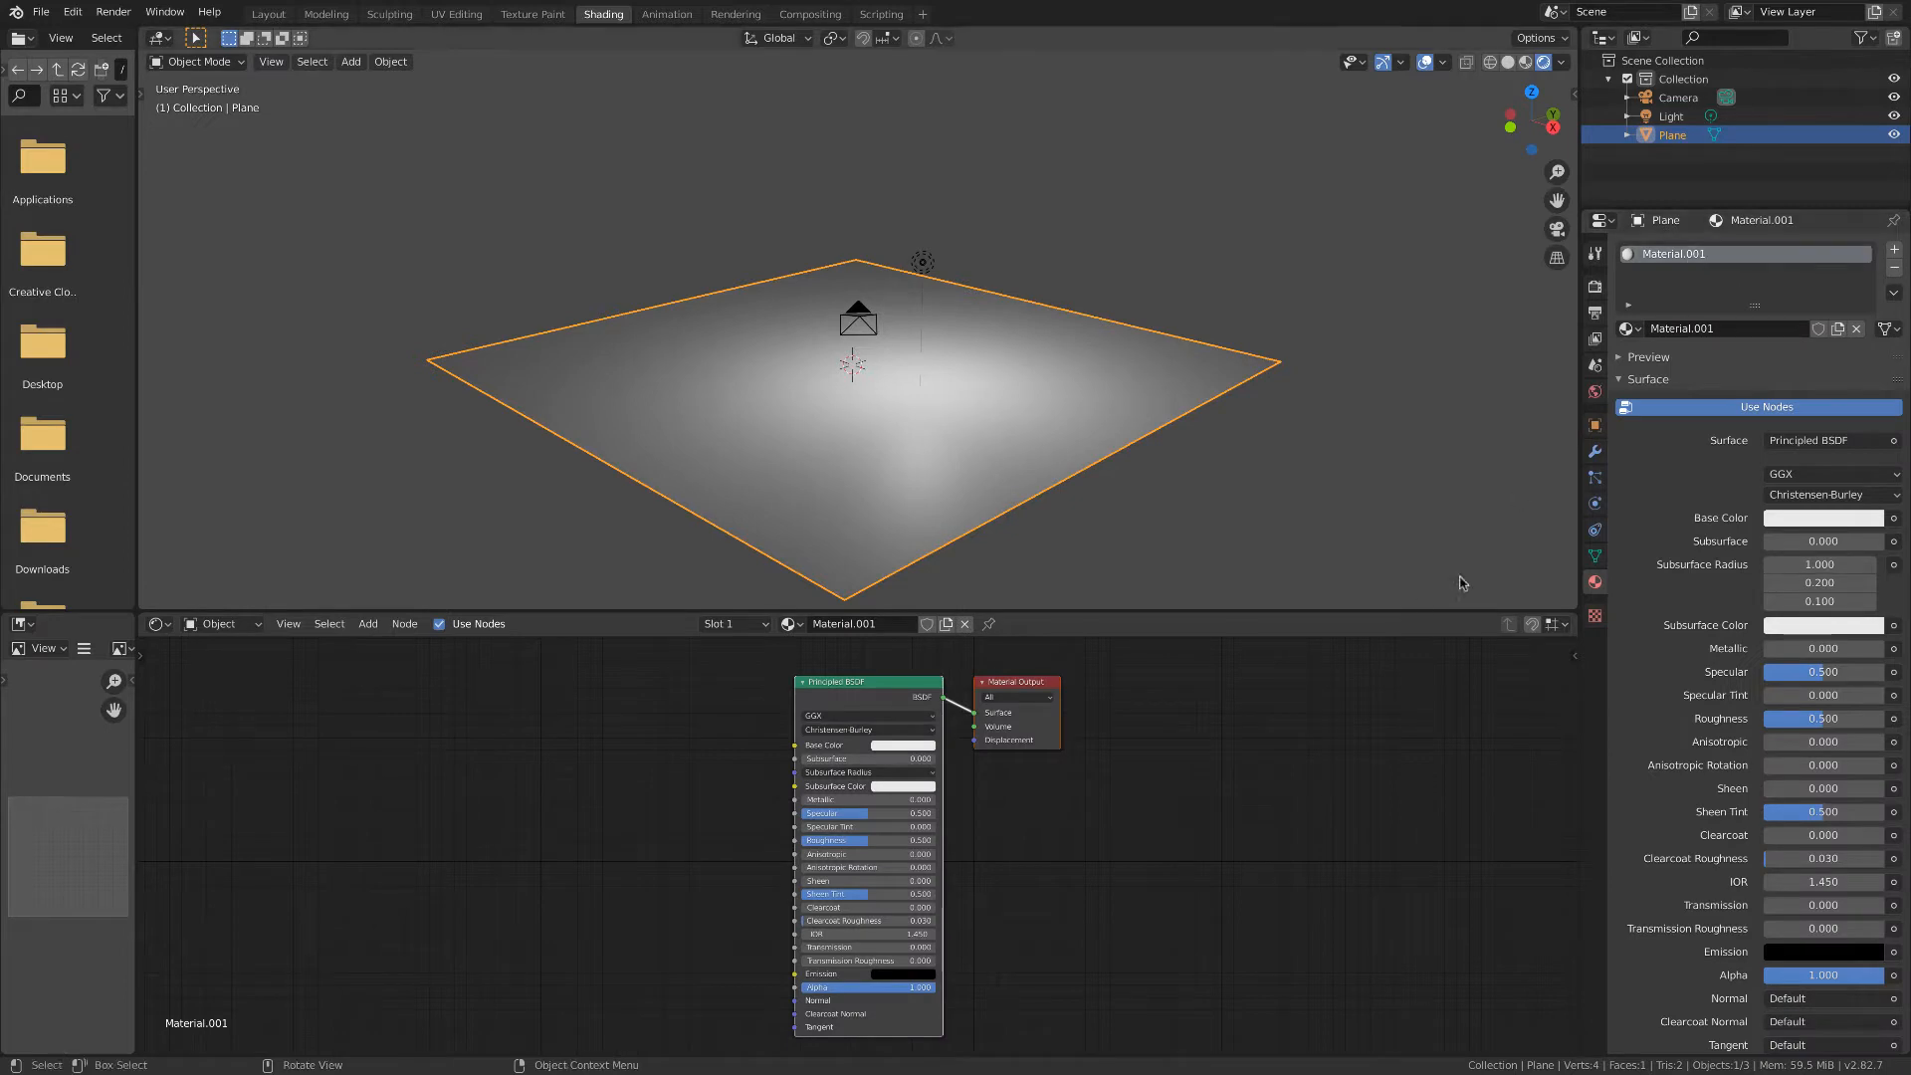
{"action": "left_click", "coordinate": [1894, 268]}
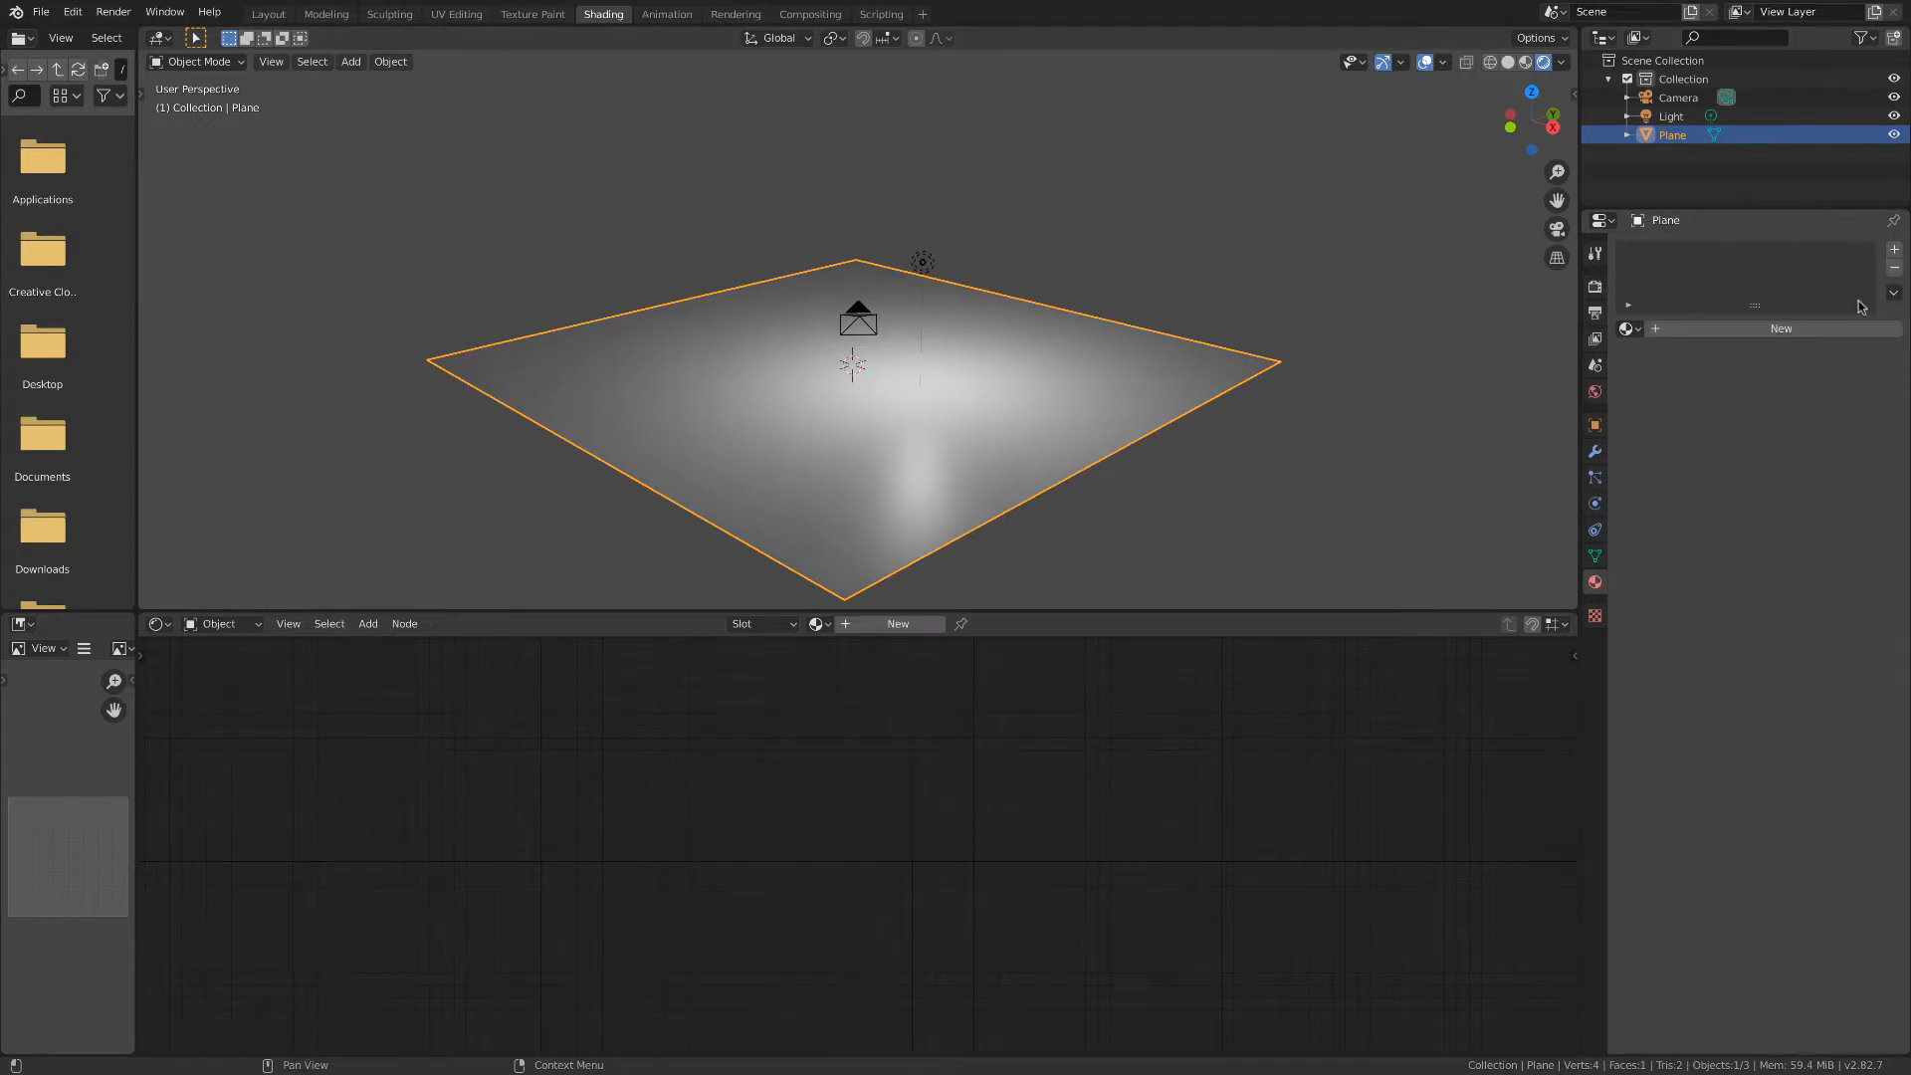
Create a new material on the plane and set its Principled BSDF base color to a light yellow-green.
{"action": "left_click", "coordinate": [894, 624]}
{"action": "scroll", "coordinate": [917, 757], "scroll_direction": "up", "scroll_amount": 3}
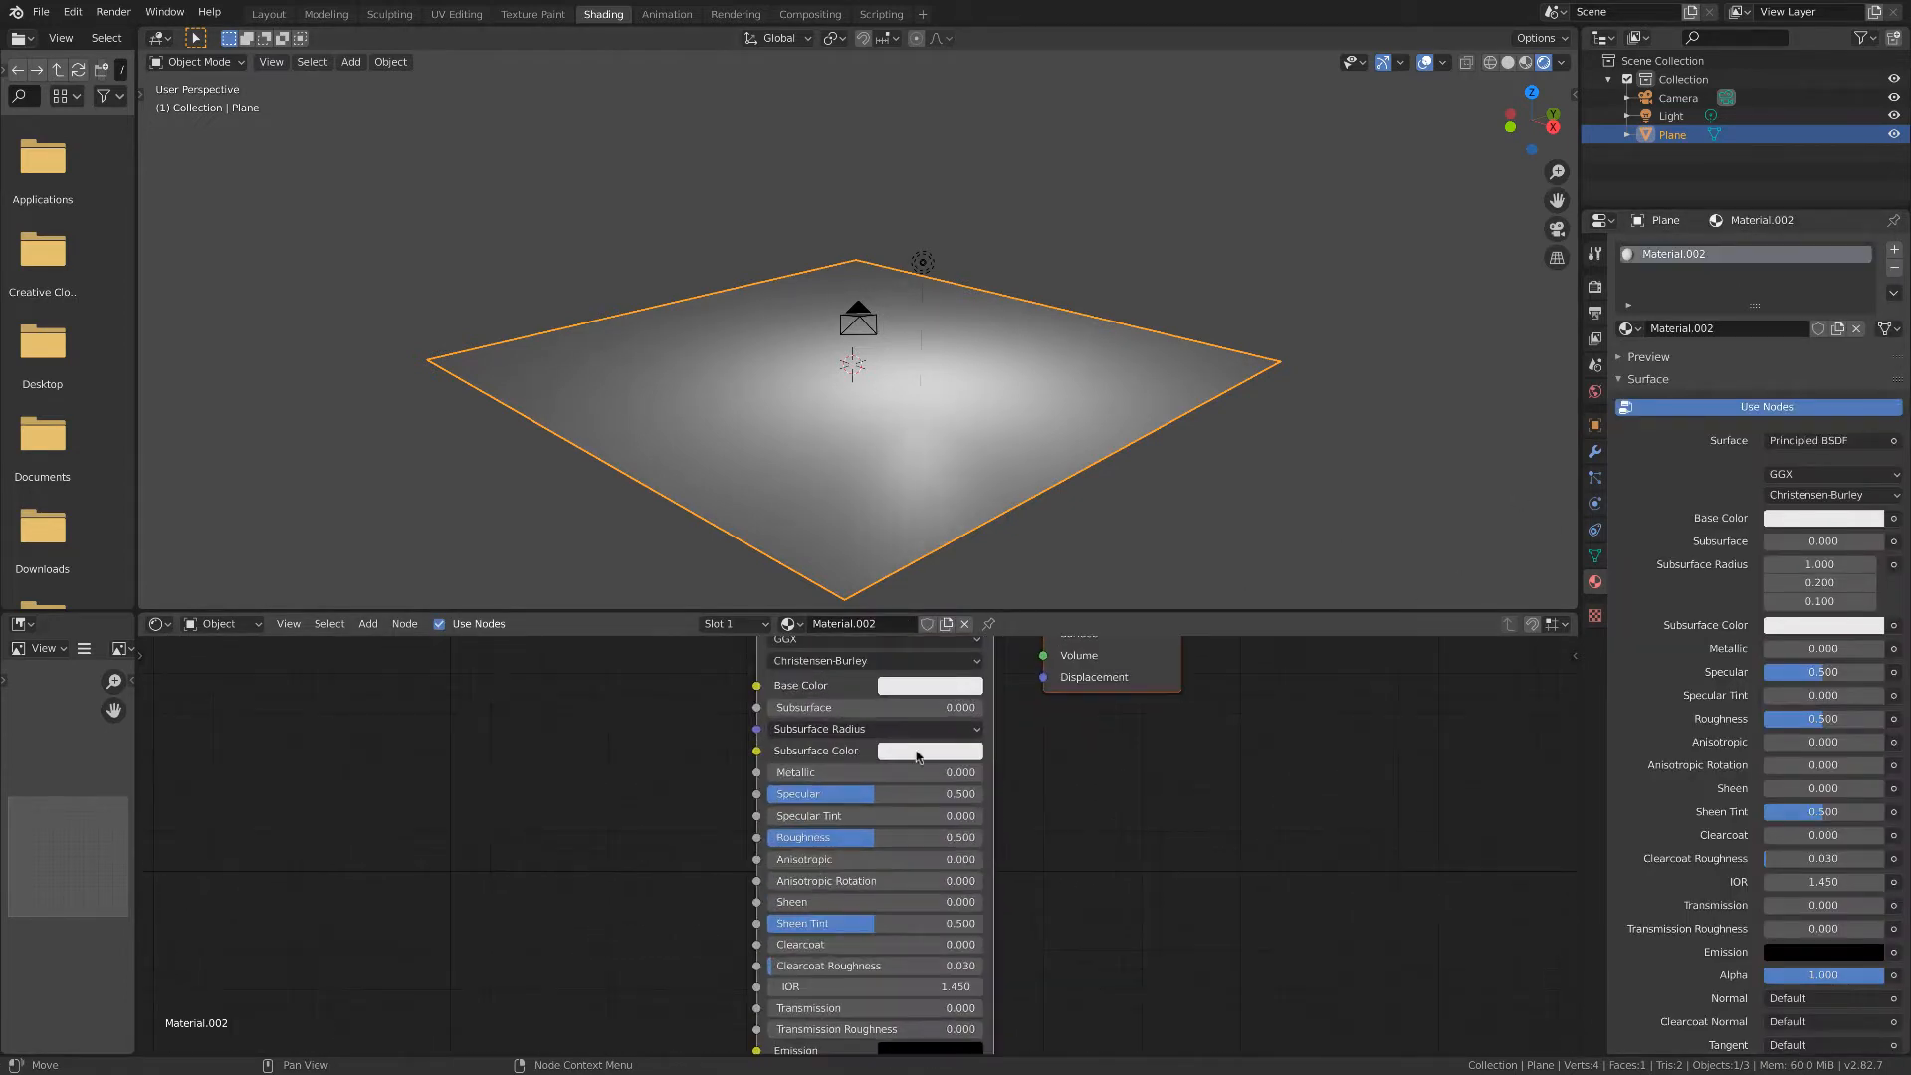
{"action": "scroll", "coordinate": [916, 756], "scroll_direction": "up", "scroll_amount": 2, "text": "shift"}
{"action": "scroll", "coordinate": [943, 781], "scroll_direction": "up", "scroll_amount": 2}
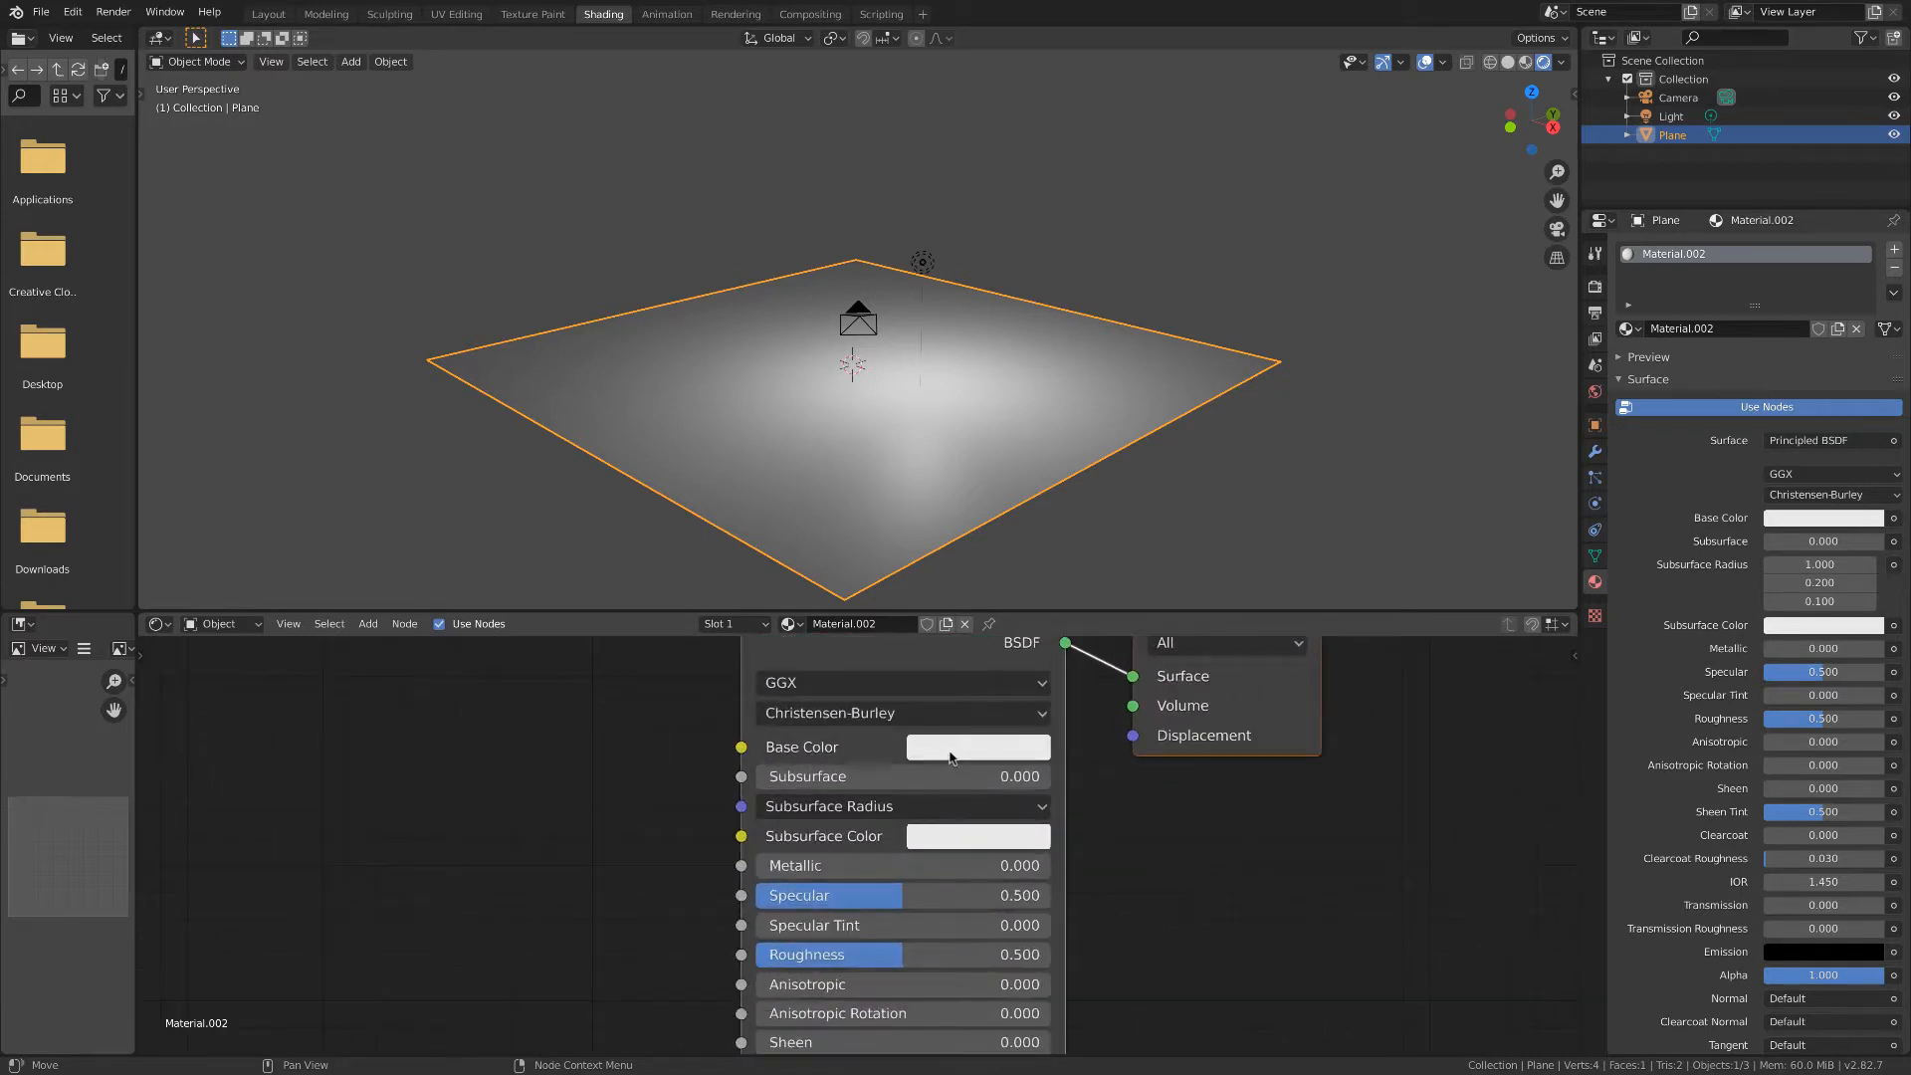
{"action": "left_click", "coordinate": [951, 757]}
{"action": "mouse_move", "coordinate": [990, 499]}
{"action": "left_mouse_down"}
{"action": "mouse_move", "coordinate": [1007, 486]}
{"action": "mouse_move", "coordinate": [1097, 515]}
{"action": "mouse_move", "coordinate": [991, 533]}
{"action": "mouse_move", "coordinate": [946, 477]}
{"action": "mouse_move", "coordinate": [1085, 473]}
{"action": "mouse_move", "coordinate": [972, 469]}
{"action": "left_mouse_up"}
{"action": "left_click", "coordinate": [1015, 746]}
Enlarge the node editor so that the complete Principled BSDF and Material Output nodes fit inside it.
{"action": "middle_click_drag", "start_coordinate": [597, 880], "coordinate": [794, 818]}
{"action": "scroll", "coordinate": [746, 823], "scroll_direction": "up", "scroll_amount": 1}
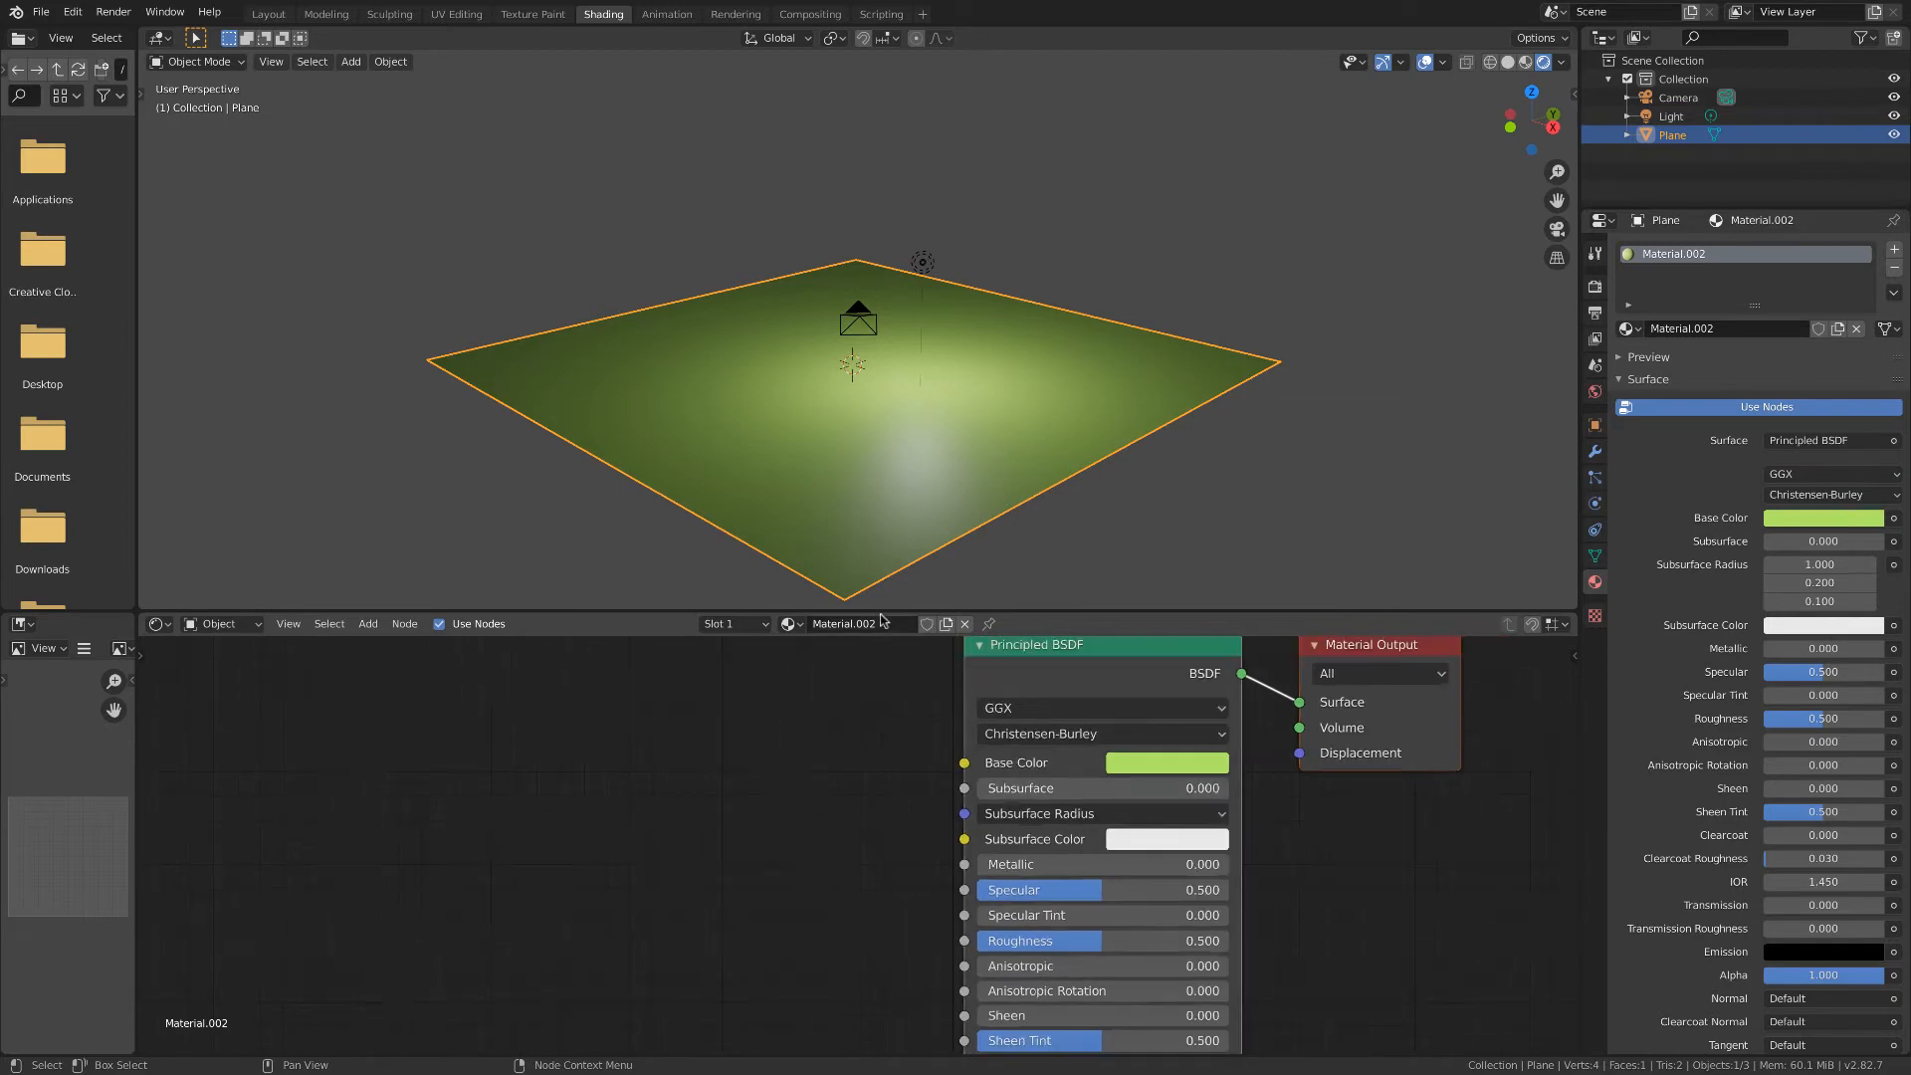
{"action": "left_click_drag", "start_coordinate": [881, 613], "coordinate": [872, 224]}
{"action": "scroll", "coordinate": [868, 451], "scroll_direction": "down", "scroll_amount": 1}
{"action": "scroll", "coordinate": [871, 451], "scroll_direction": "down", "scroll_amount": 1}
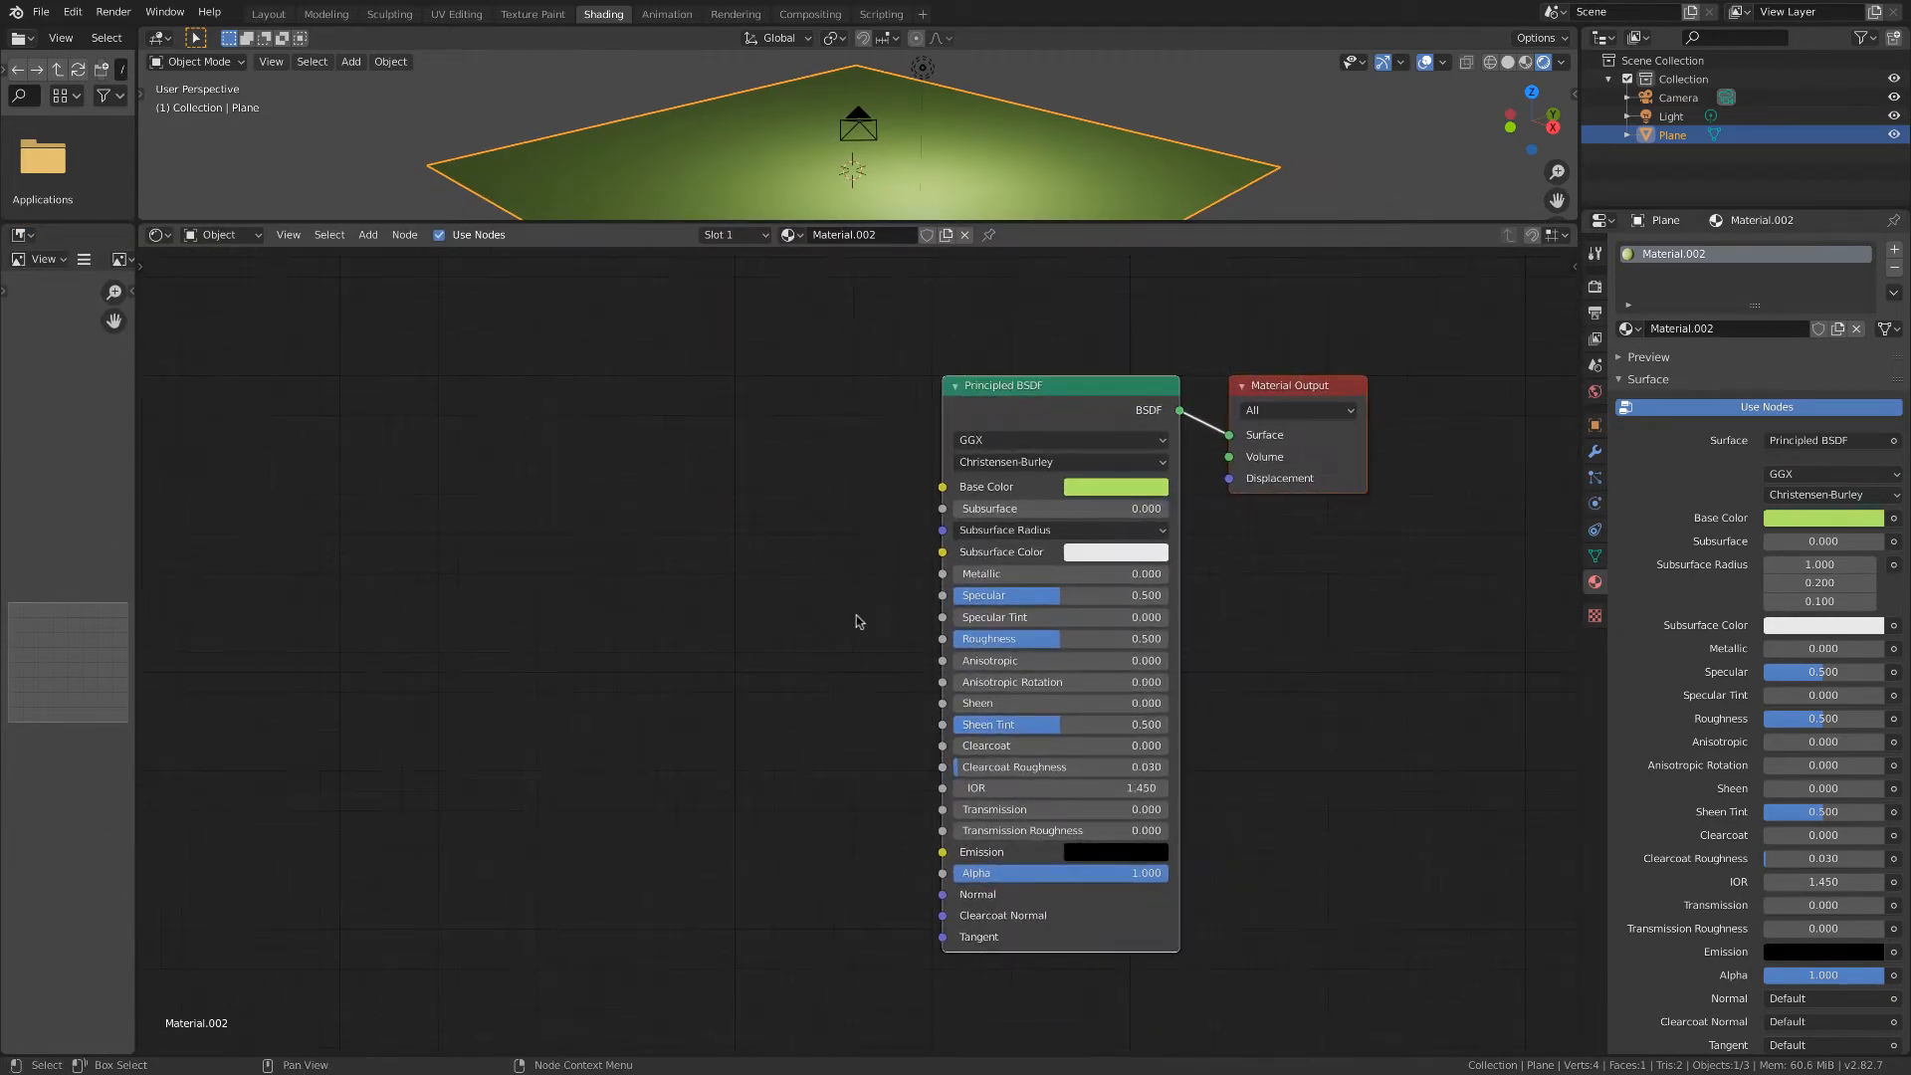
Switch to Chrome and look over the Poliigon home page's latest releases and texture categories.
{"action": "key", "text": "super+Tab"}
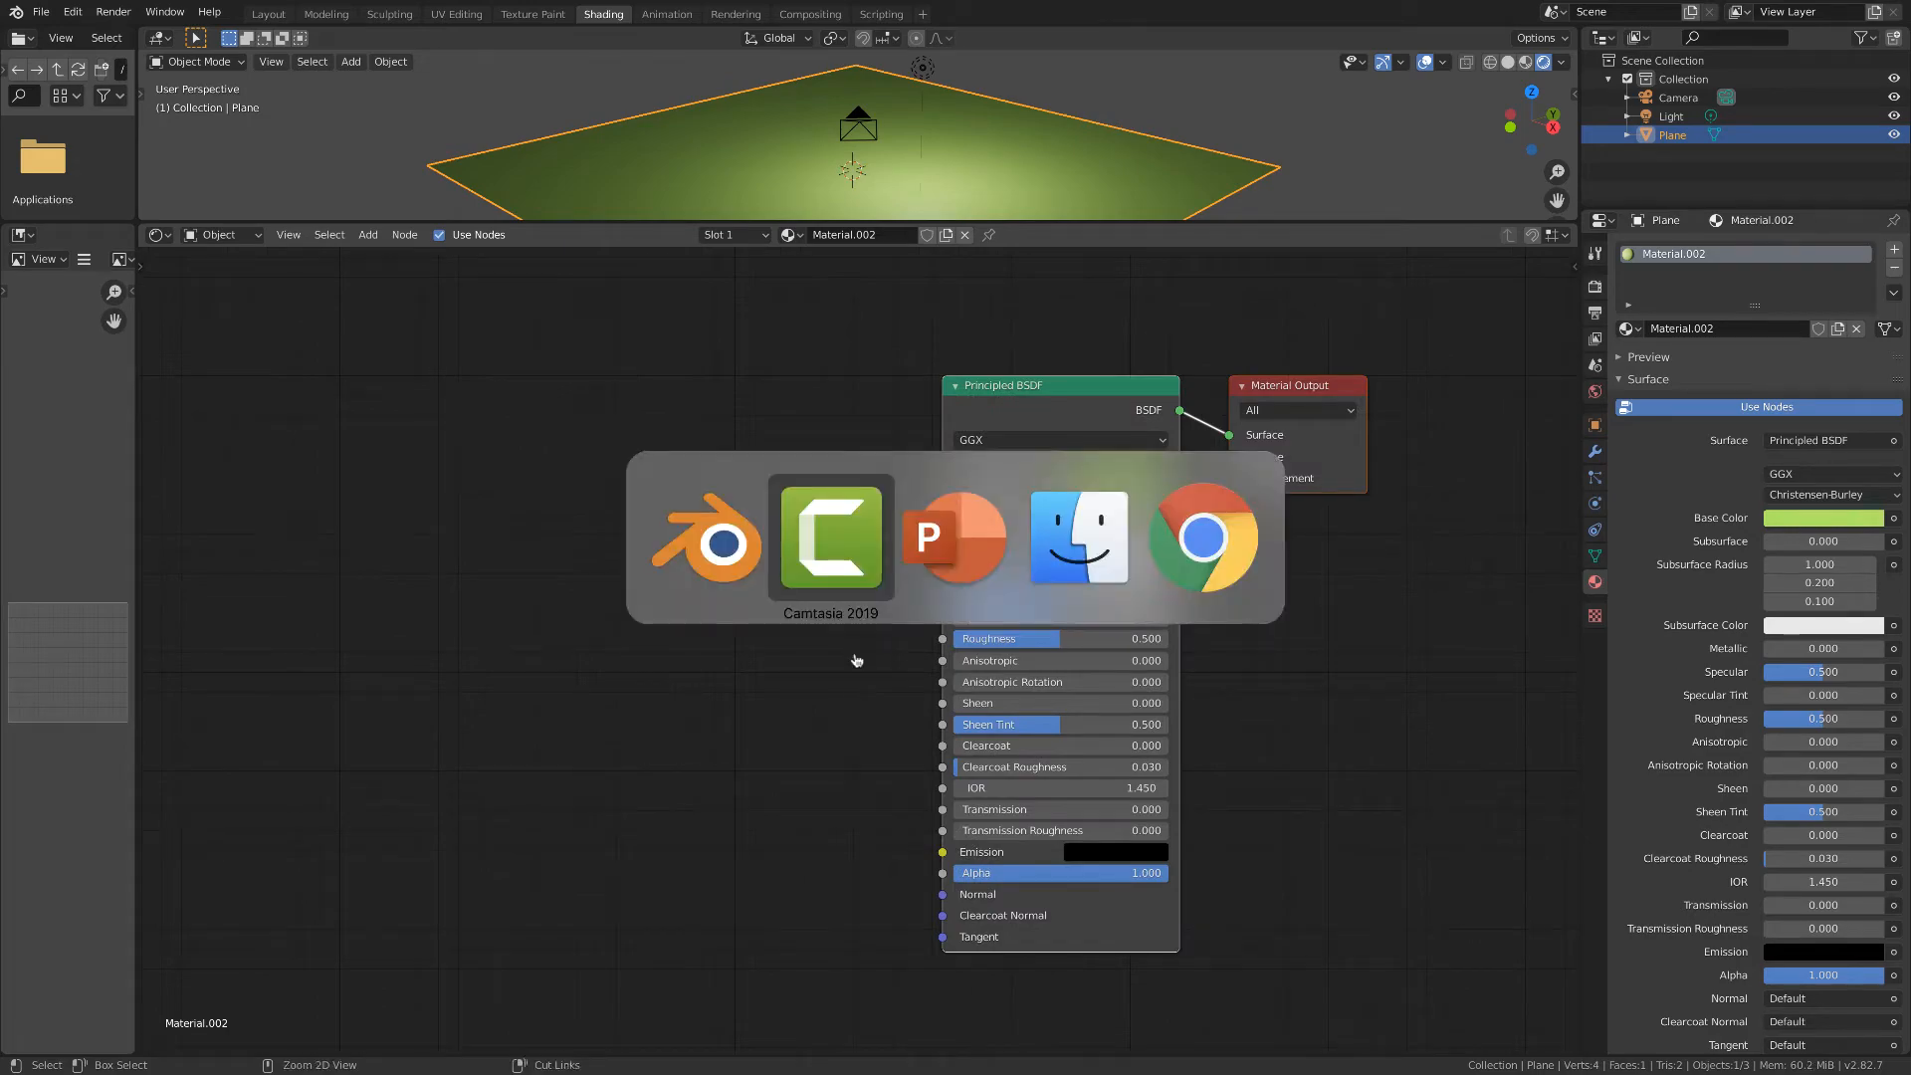
{"action": "key", "text": "super+Tab"}
{"action": "key", "text": "super+Tab"}
{"action": "key", "text": "super+Tab"}
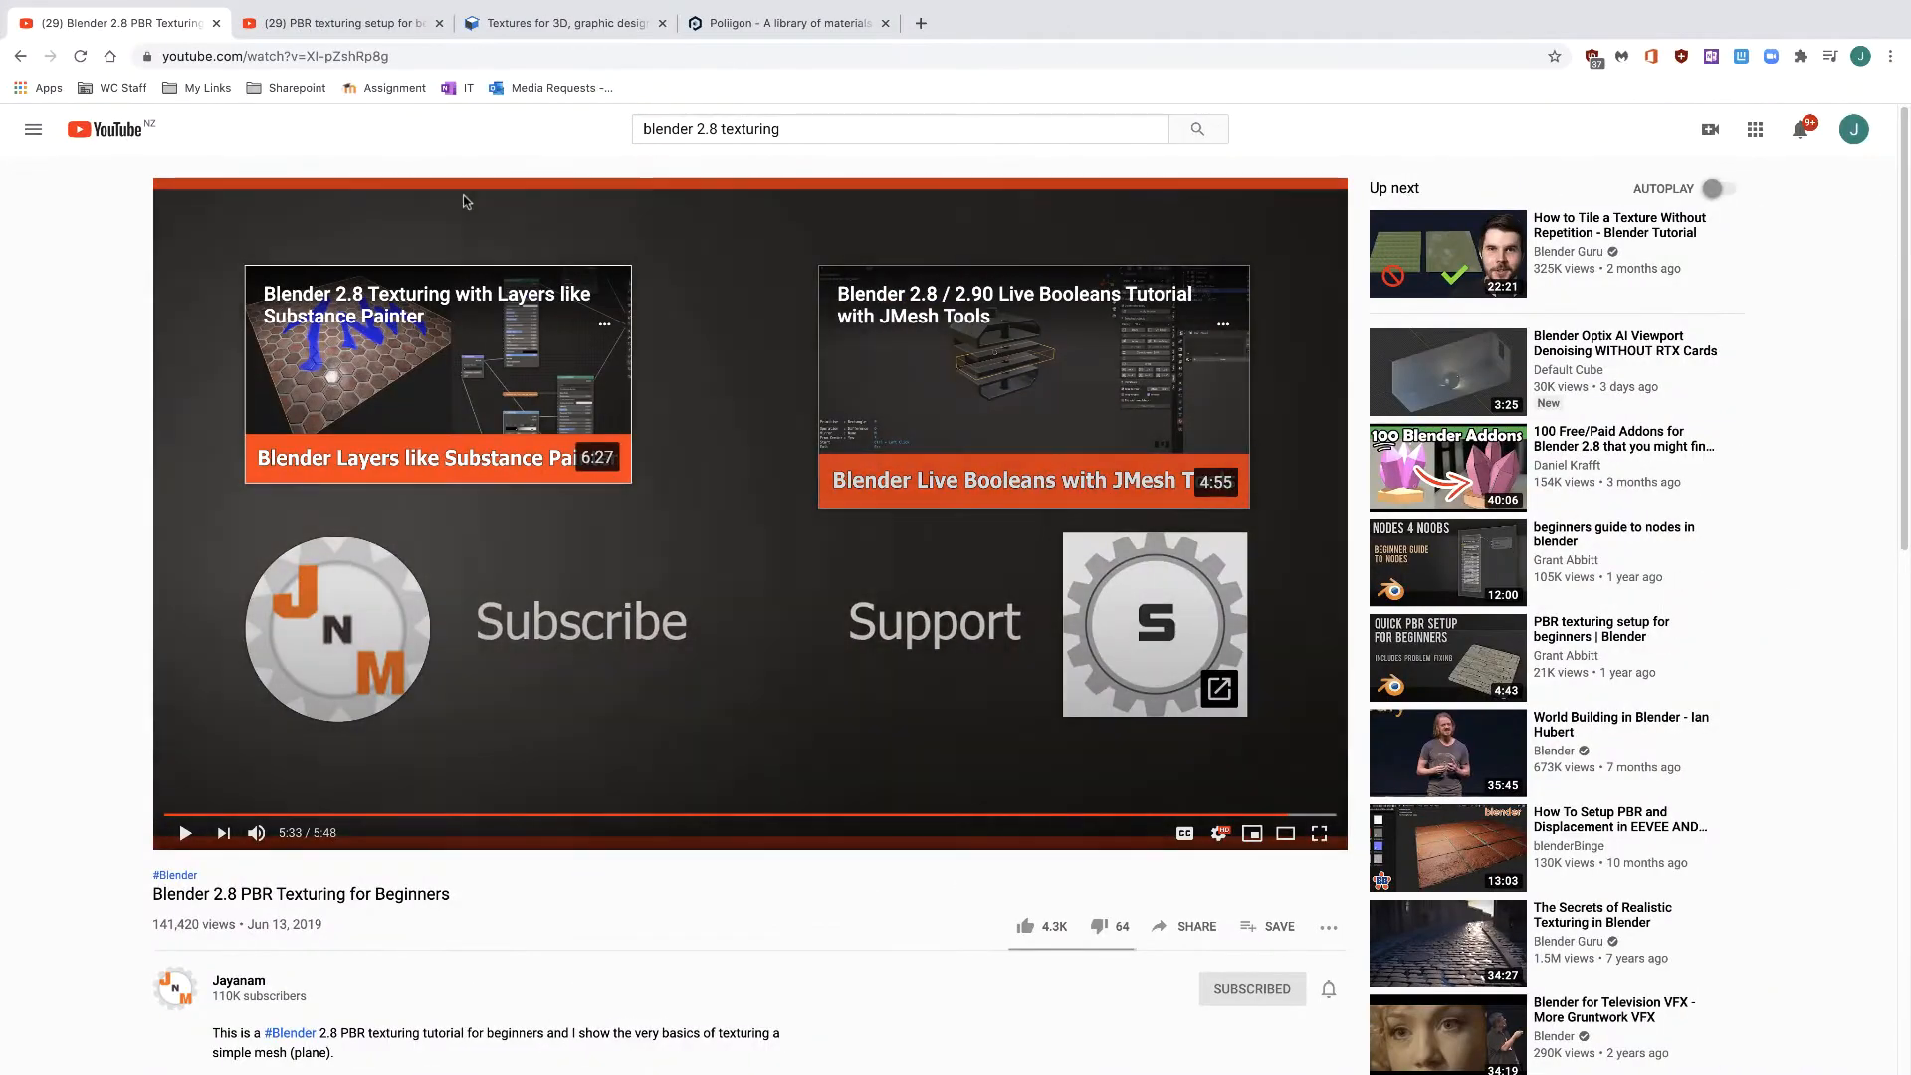
{"action": "left_click", "coordinate": [779, 23]}
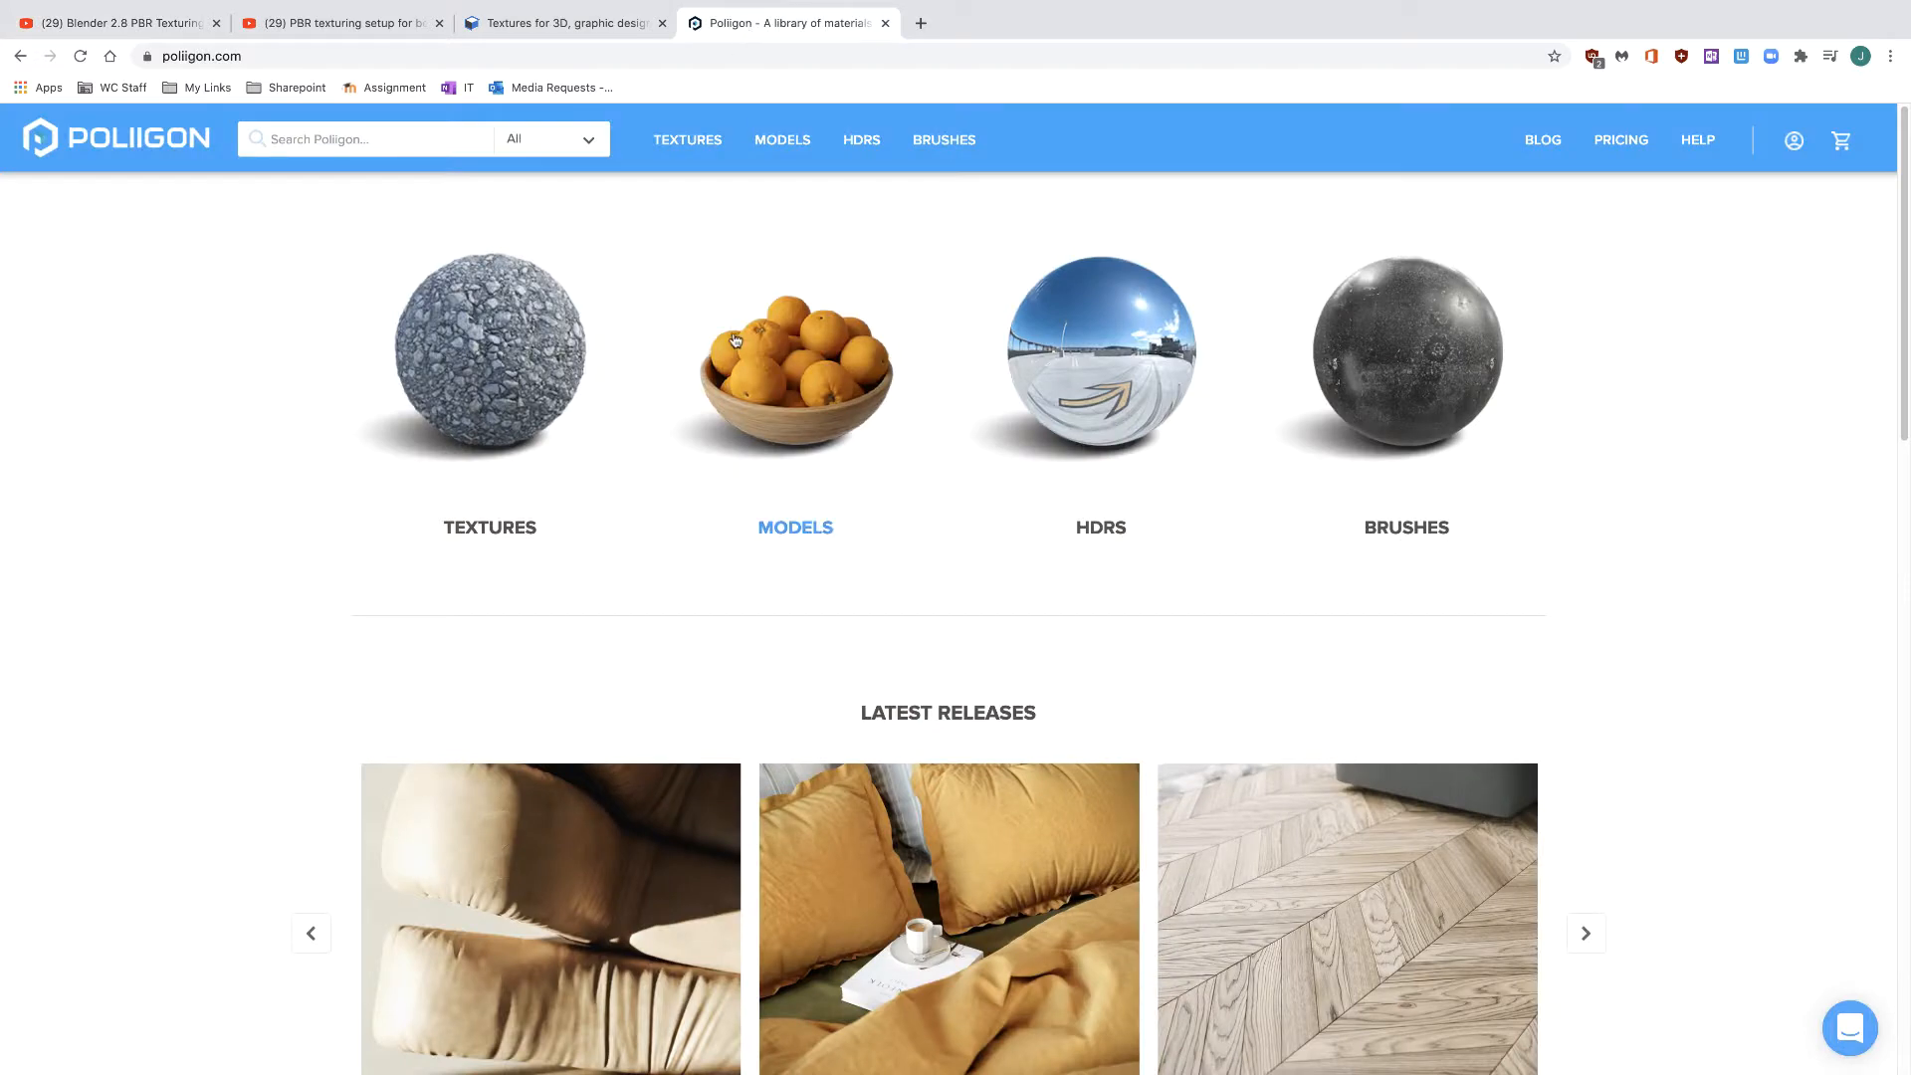
{"action": "scroll", "coordinate": [600, 421], "scroll_direction": "down", "scroll_amount": 6}
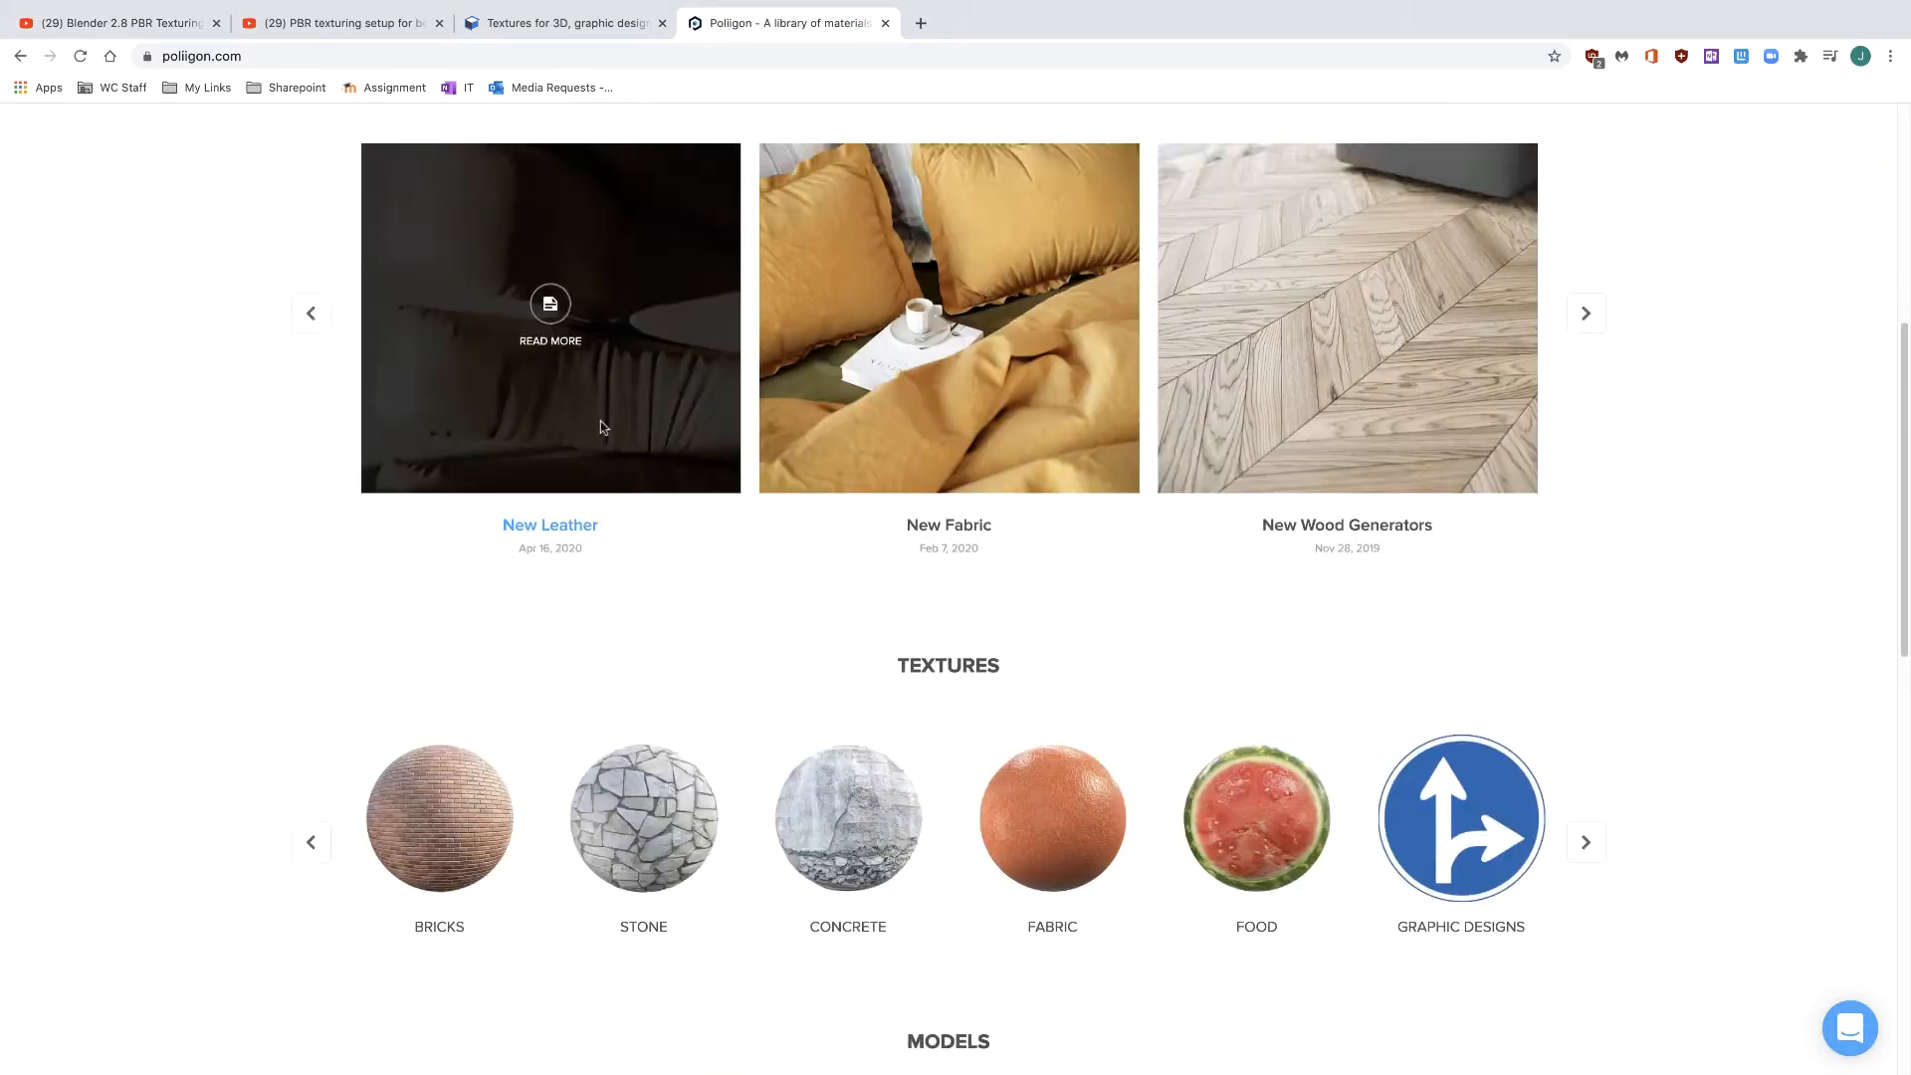
{"action": "scroll", "coordinate": [637, 423], "scroll_direction": "up", "scroll_amount": 6}
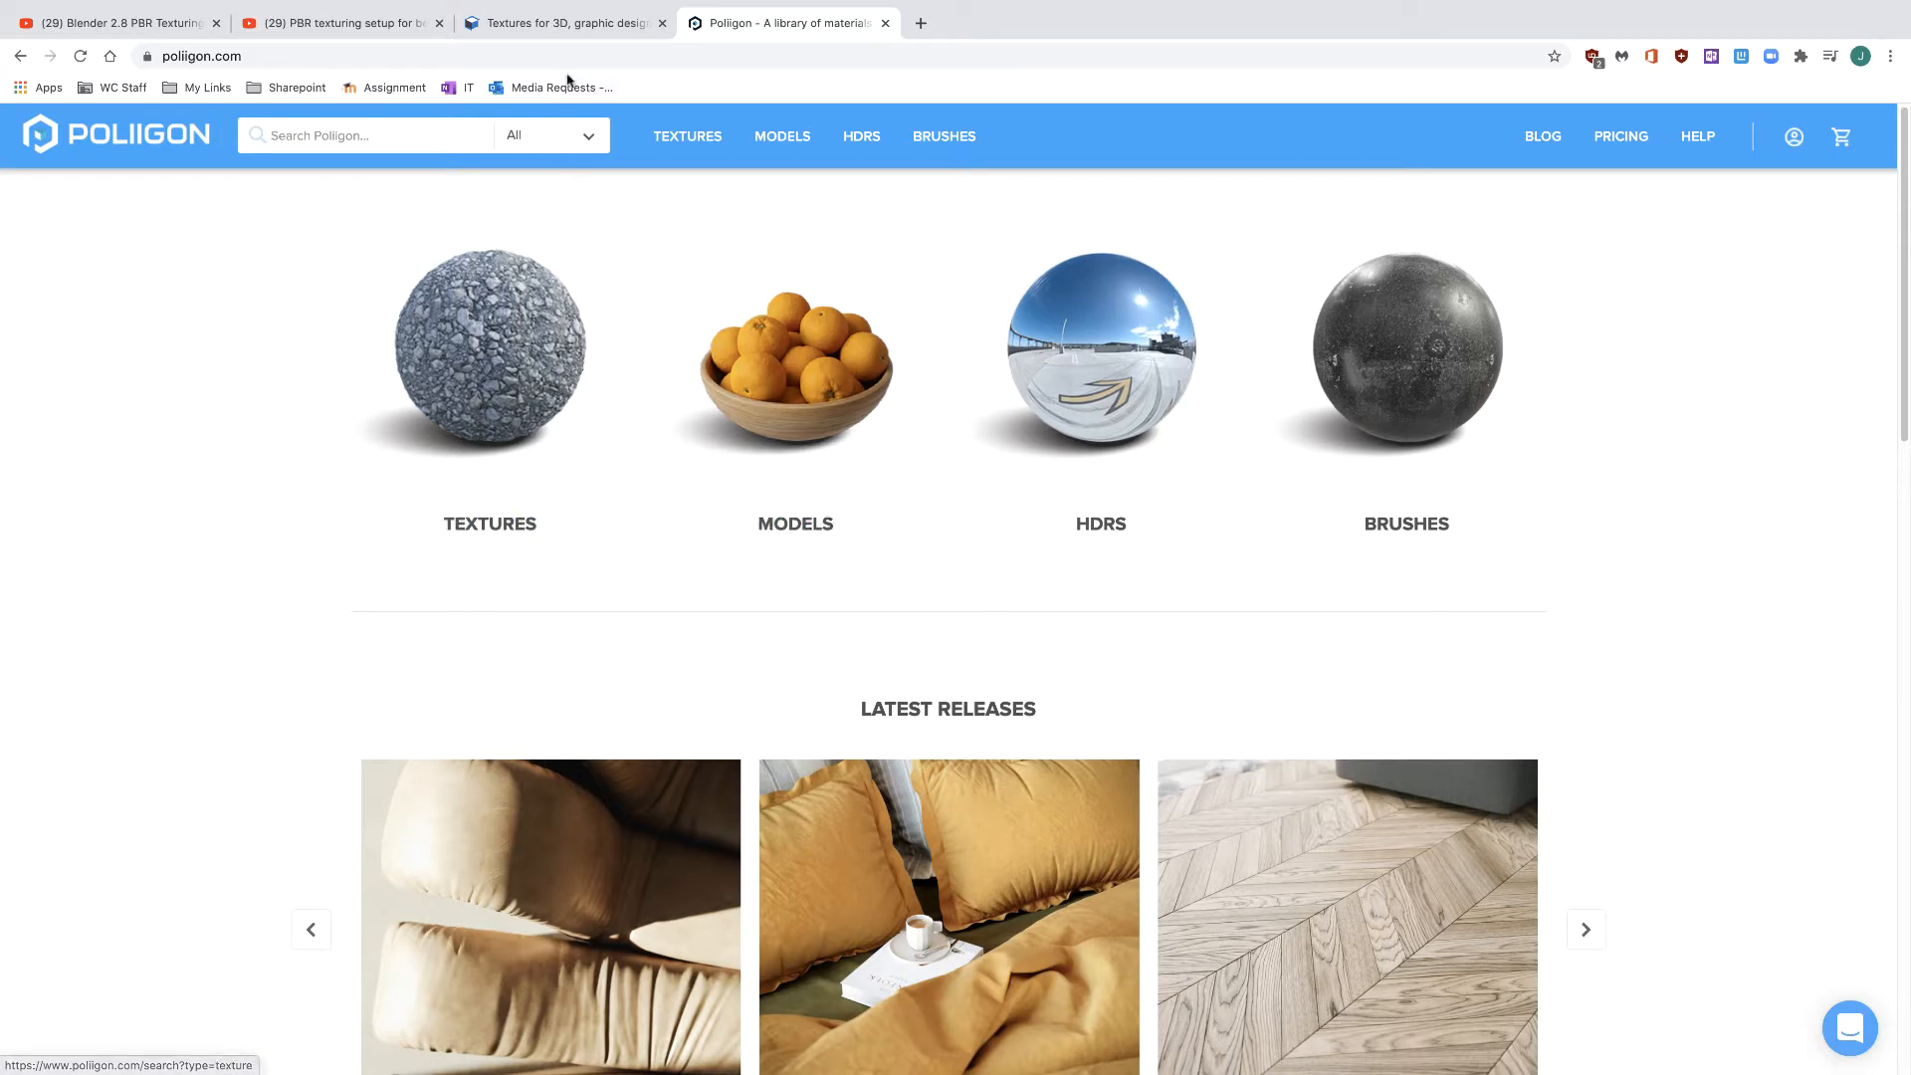
Look over the material and photo texture categories on the Textures.com home page, and return to the Poliigon page.
{"action": "left_click", "coordinate": [573, 25]}
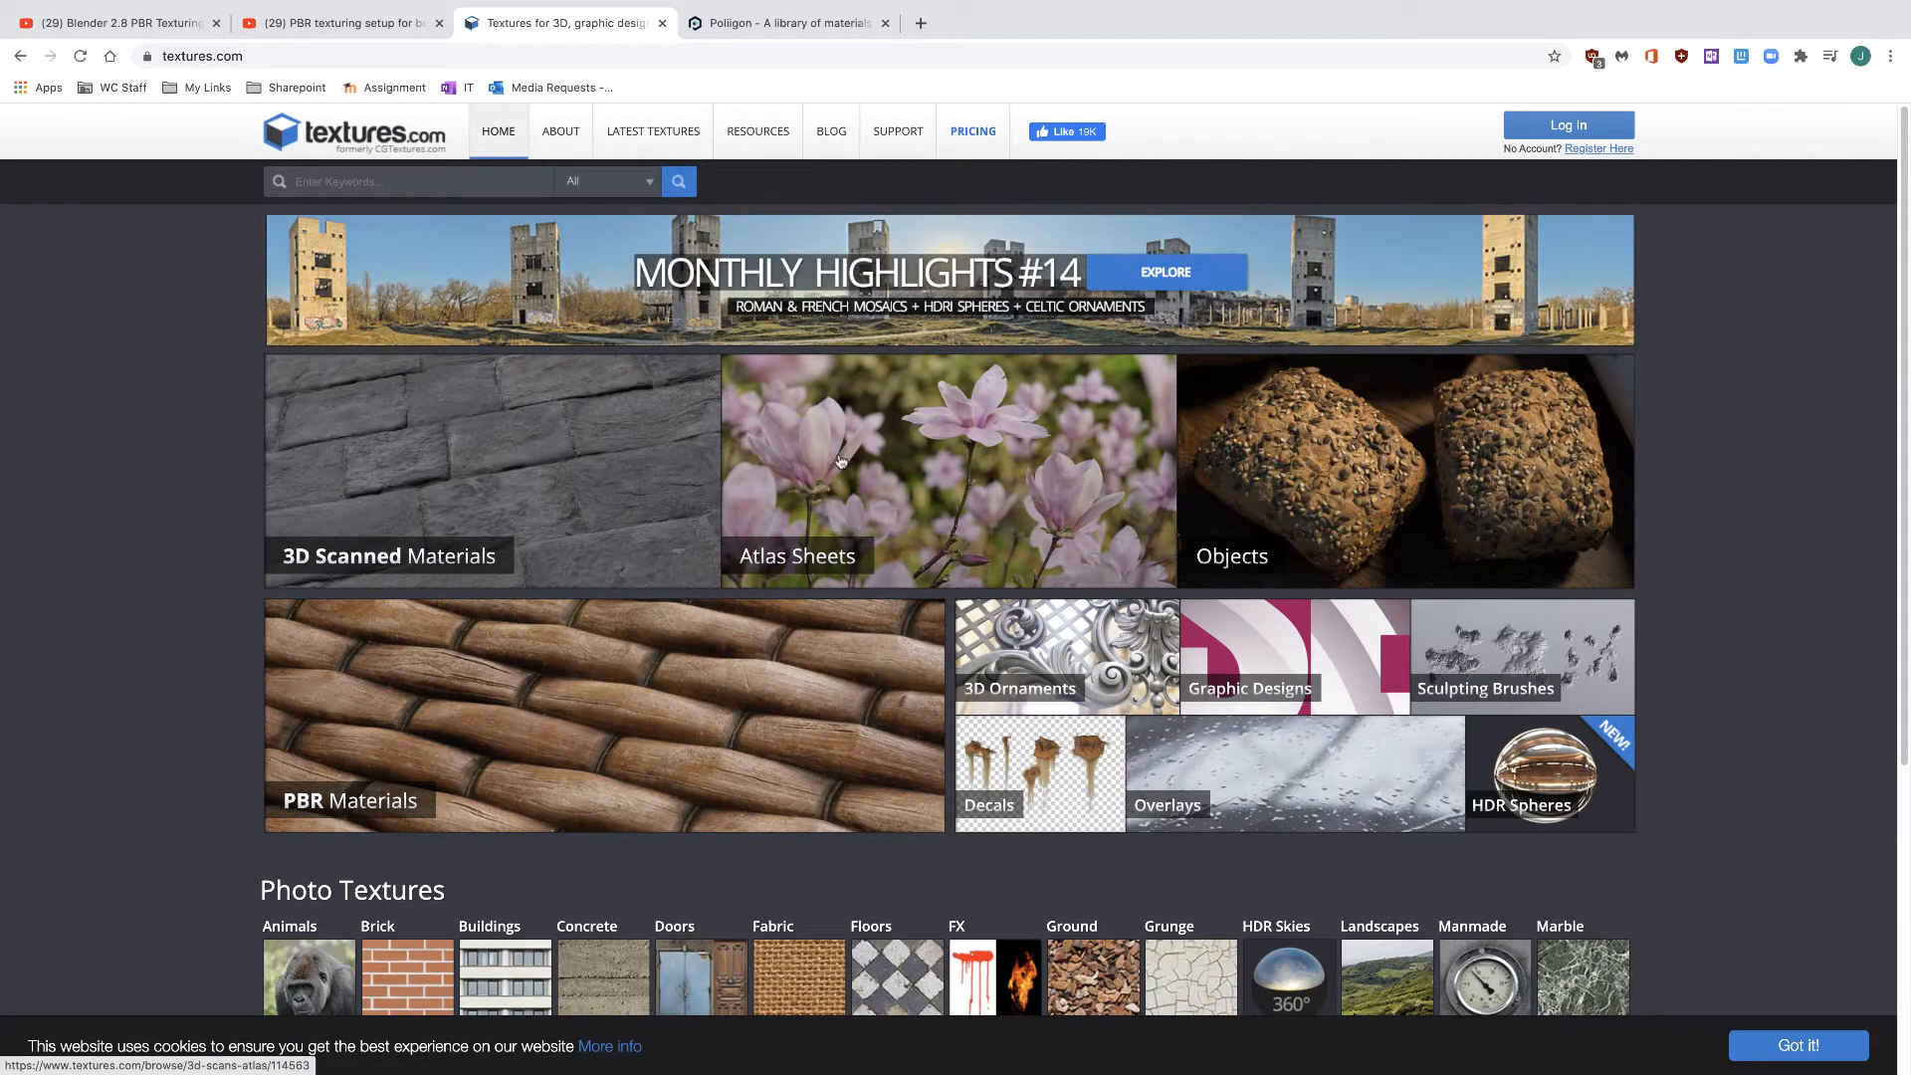
{"action": "scroll", "coordinate": [839, 465], "scroll_direction": "down", "scroll_amount": 4}
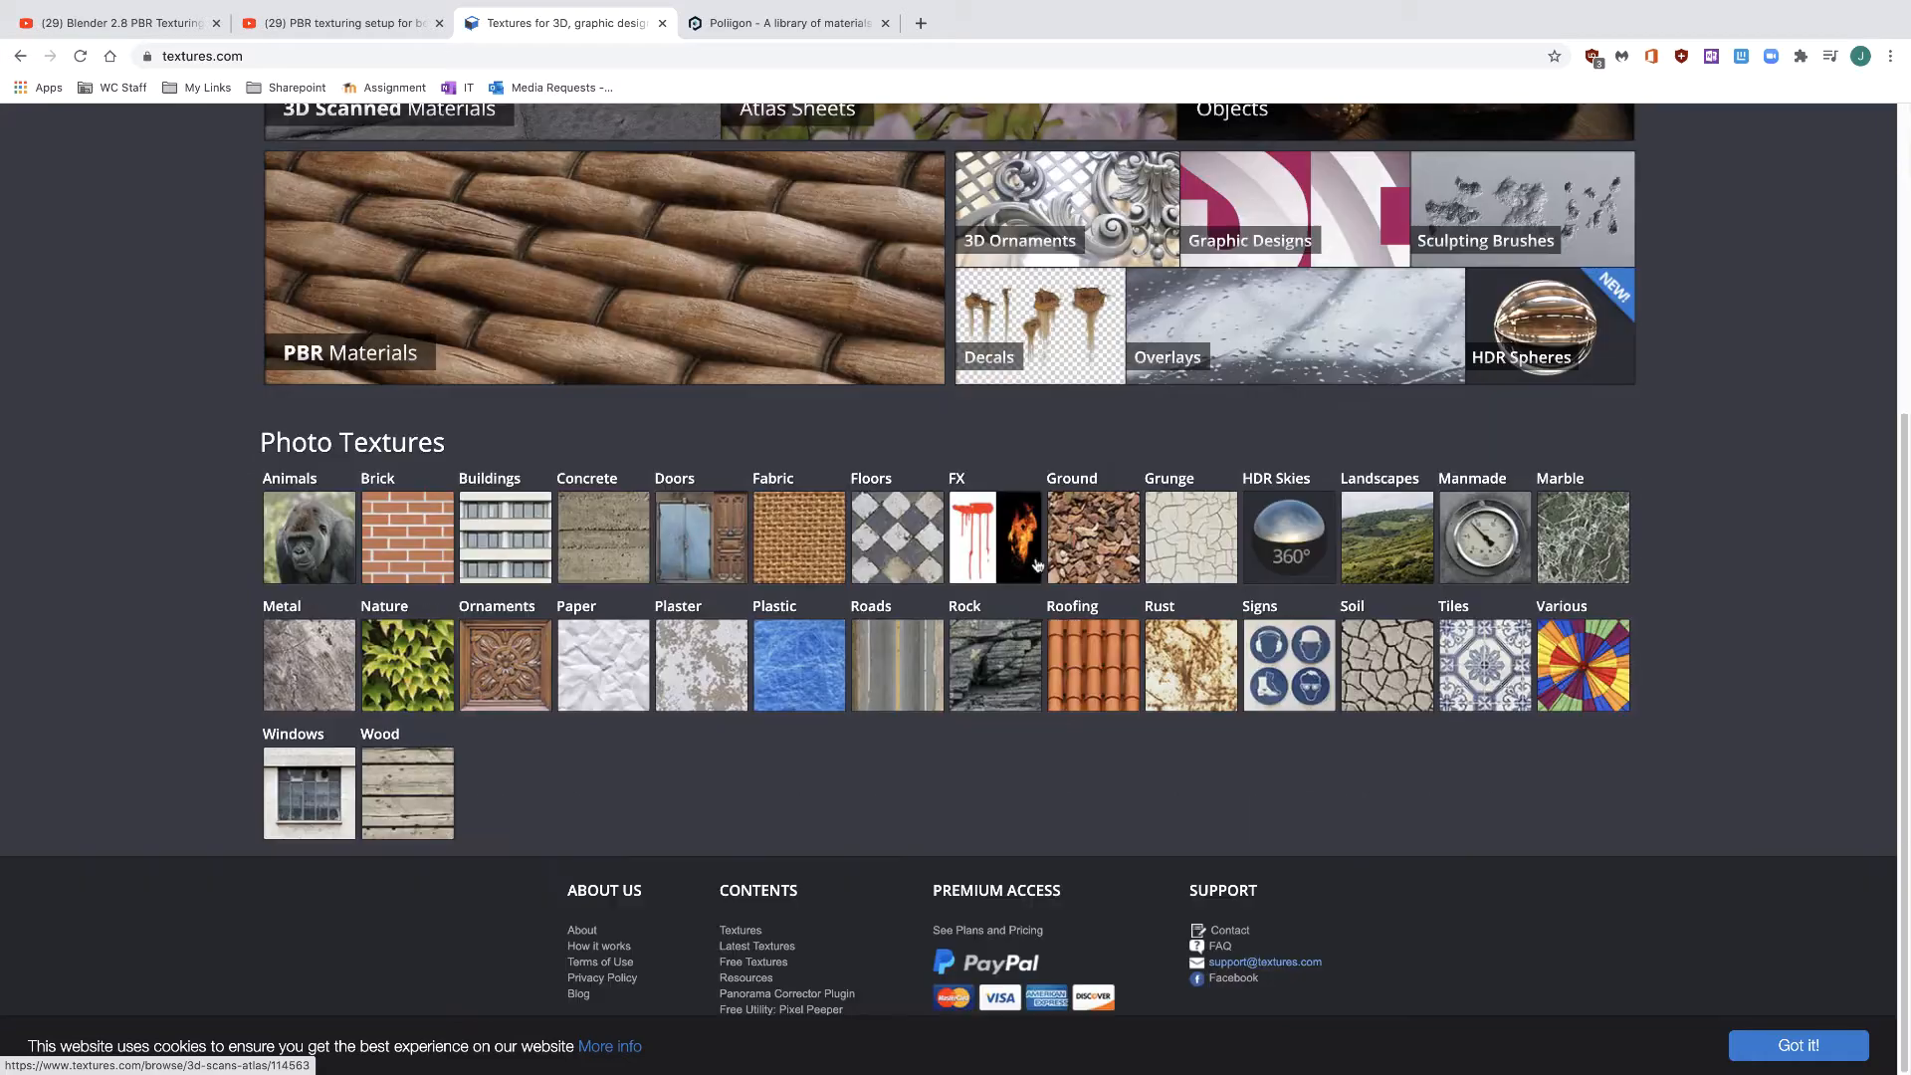
{"action": "scroll", "coordinate": [1032, 565], "scroll_direction": "up", "scroll_amount": 3}
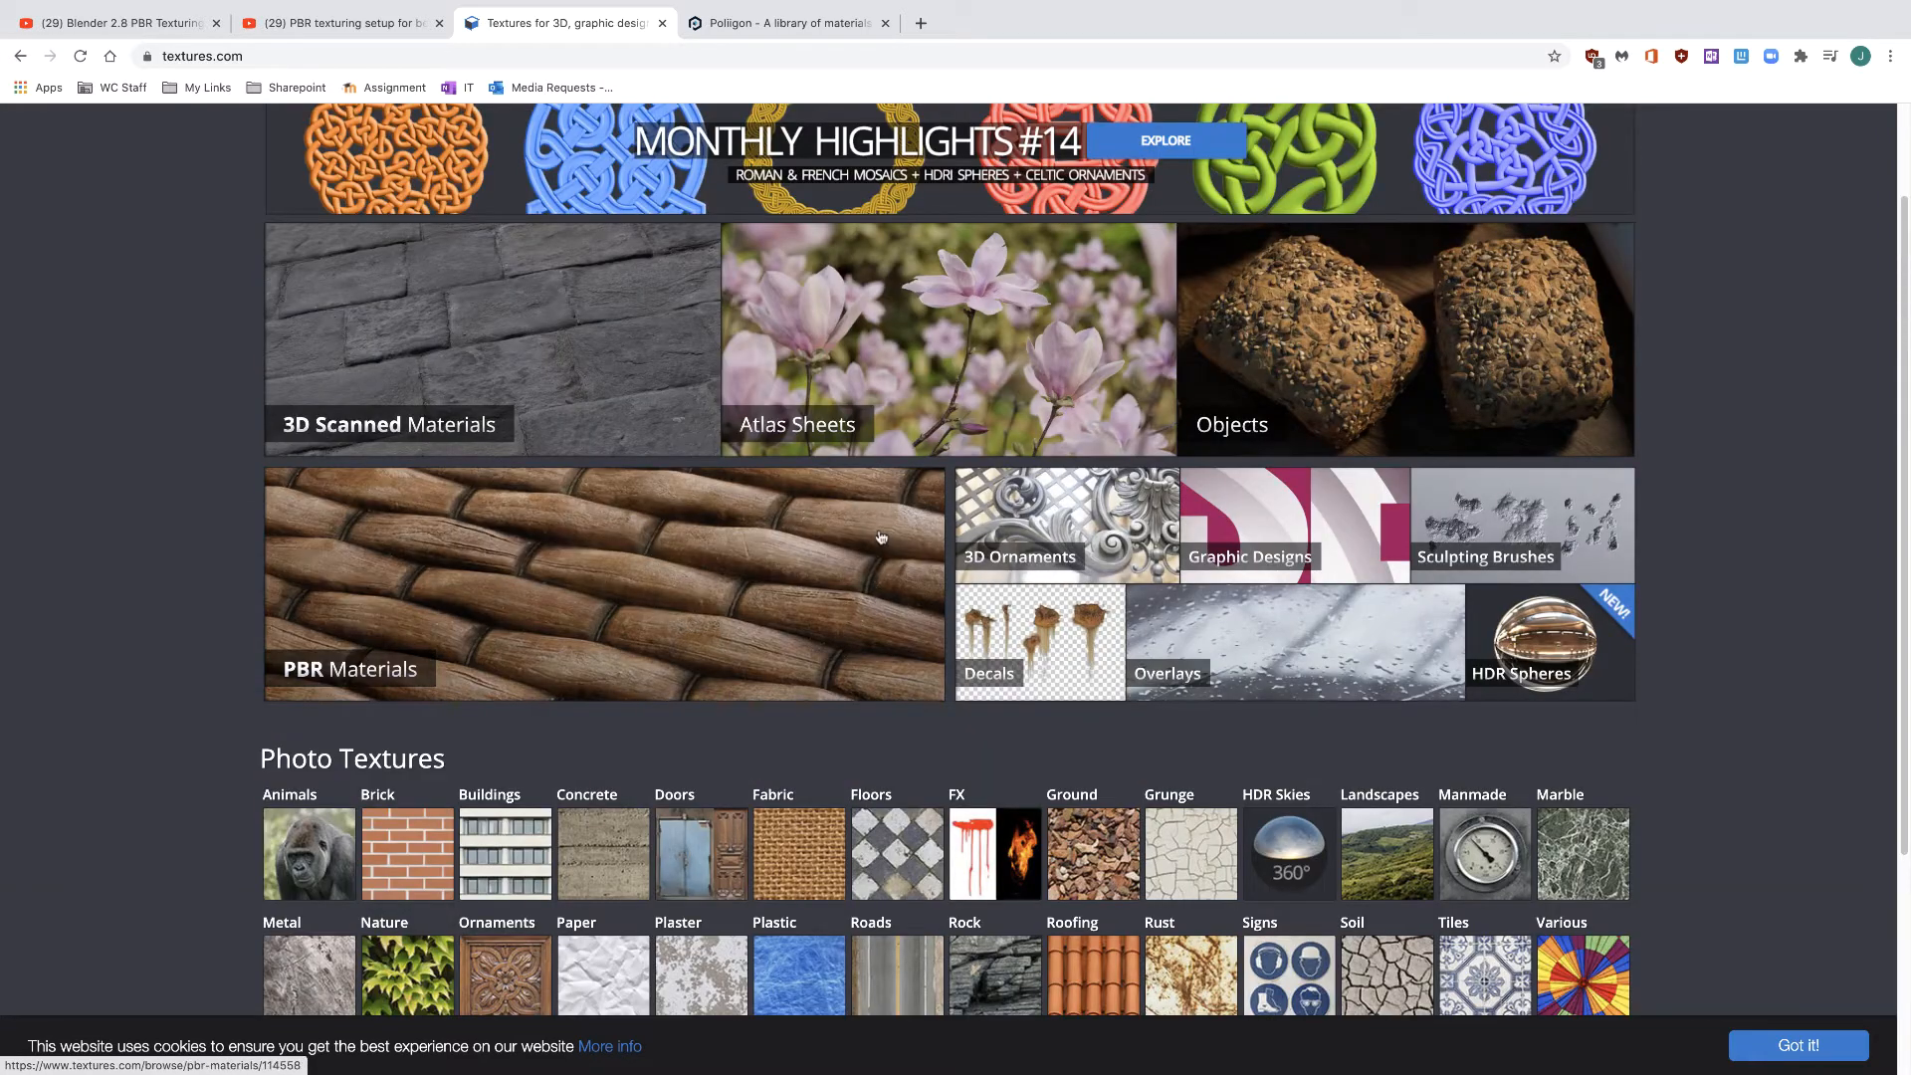
{"action": "left_click", "coordinate": [754, 21]}
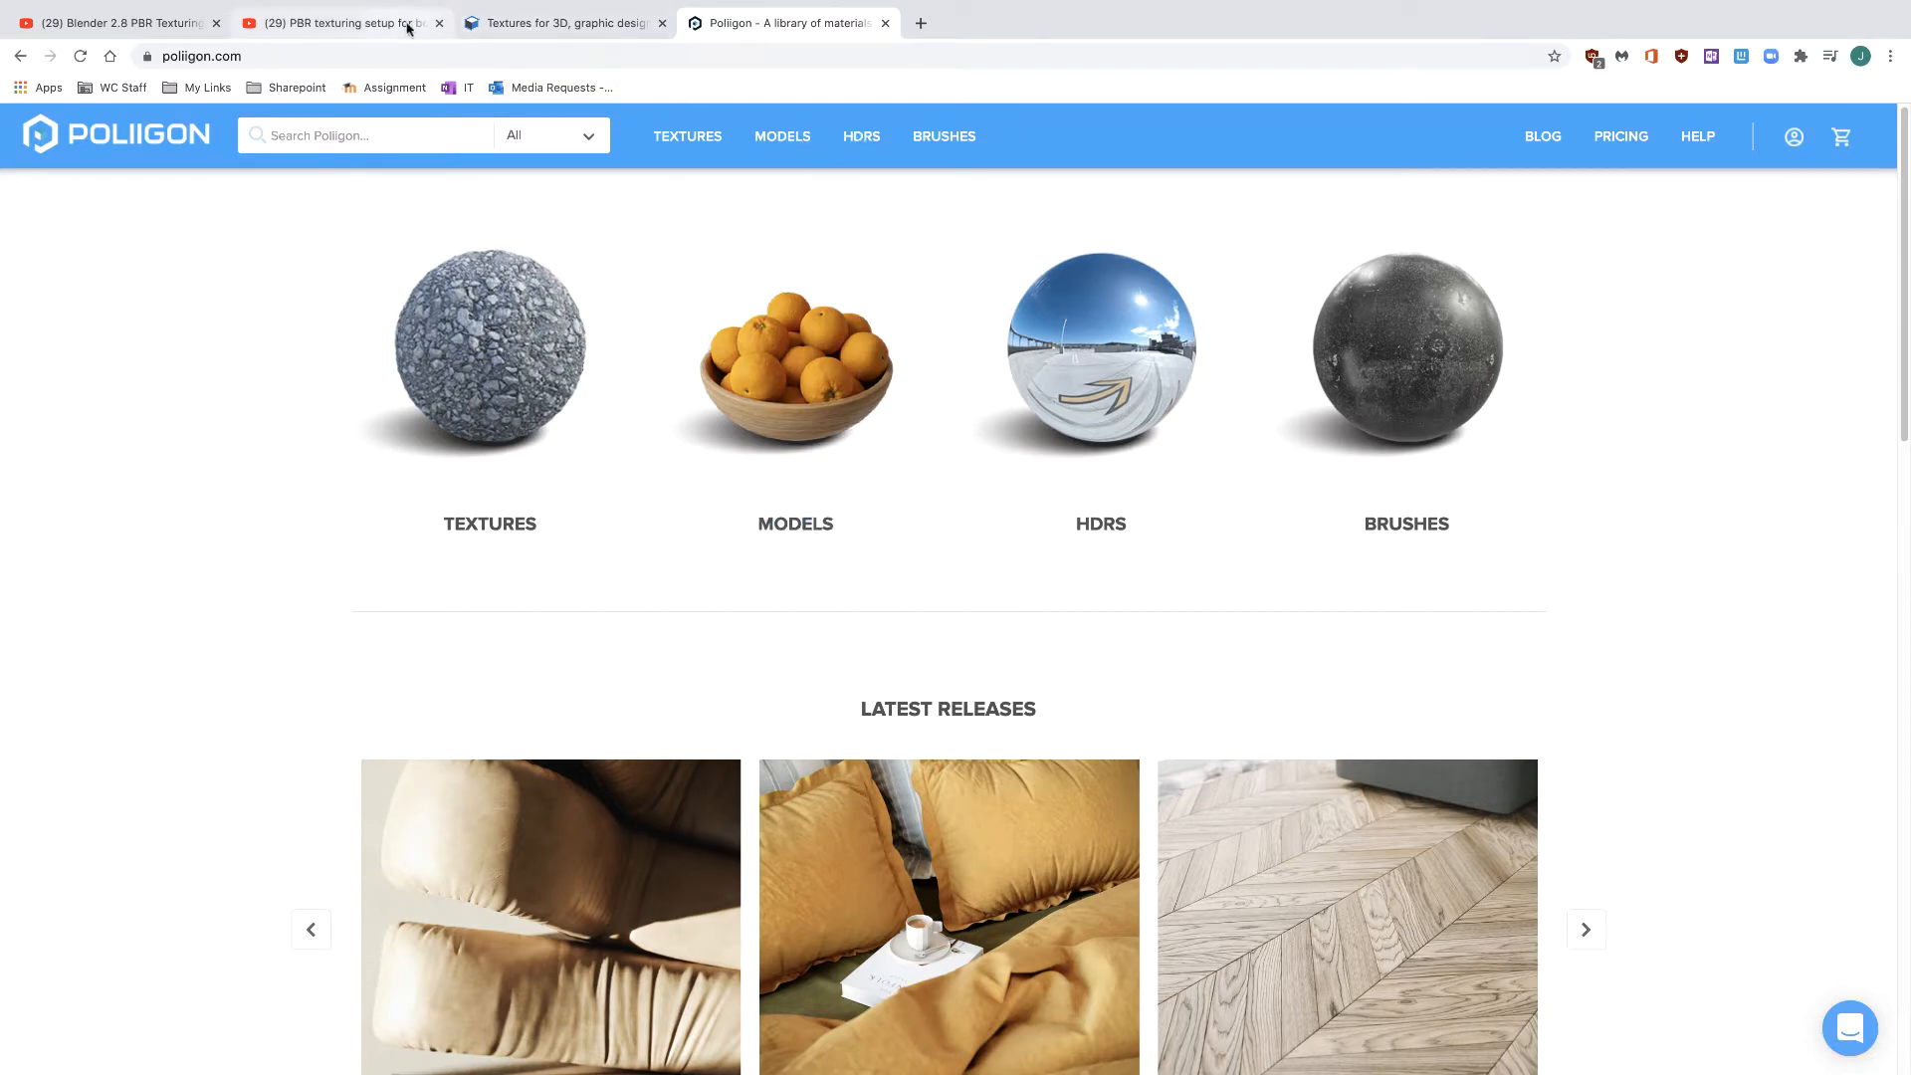
Switch back to Blender and reframe the plane and its material nodes, leaving free space beside the Principled BSDF node.
{"action": "key", "text": "super+Tab"}
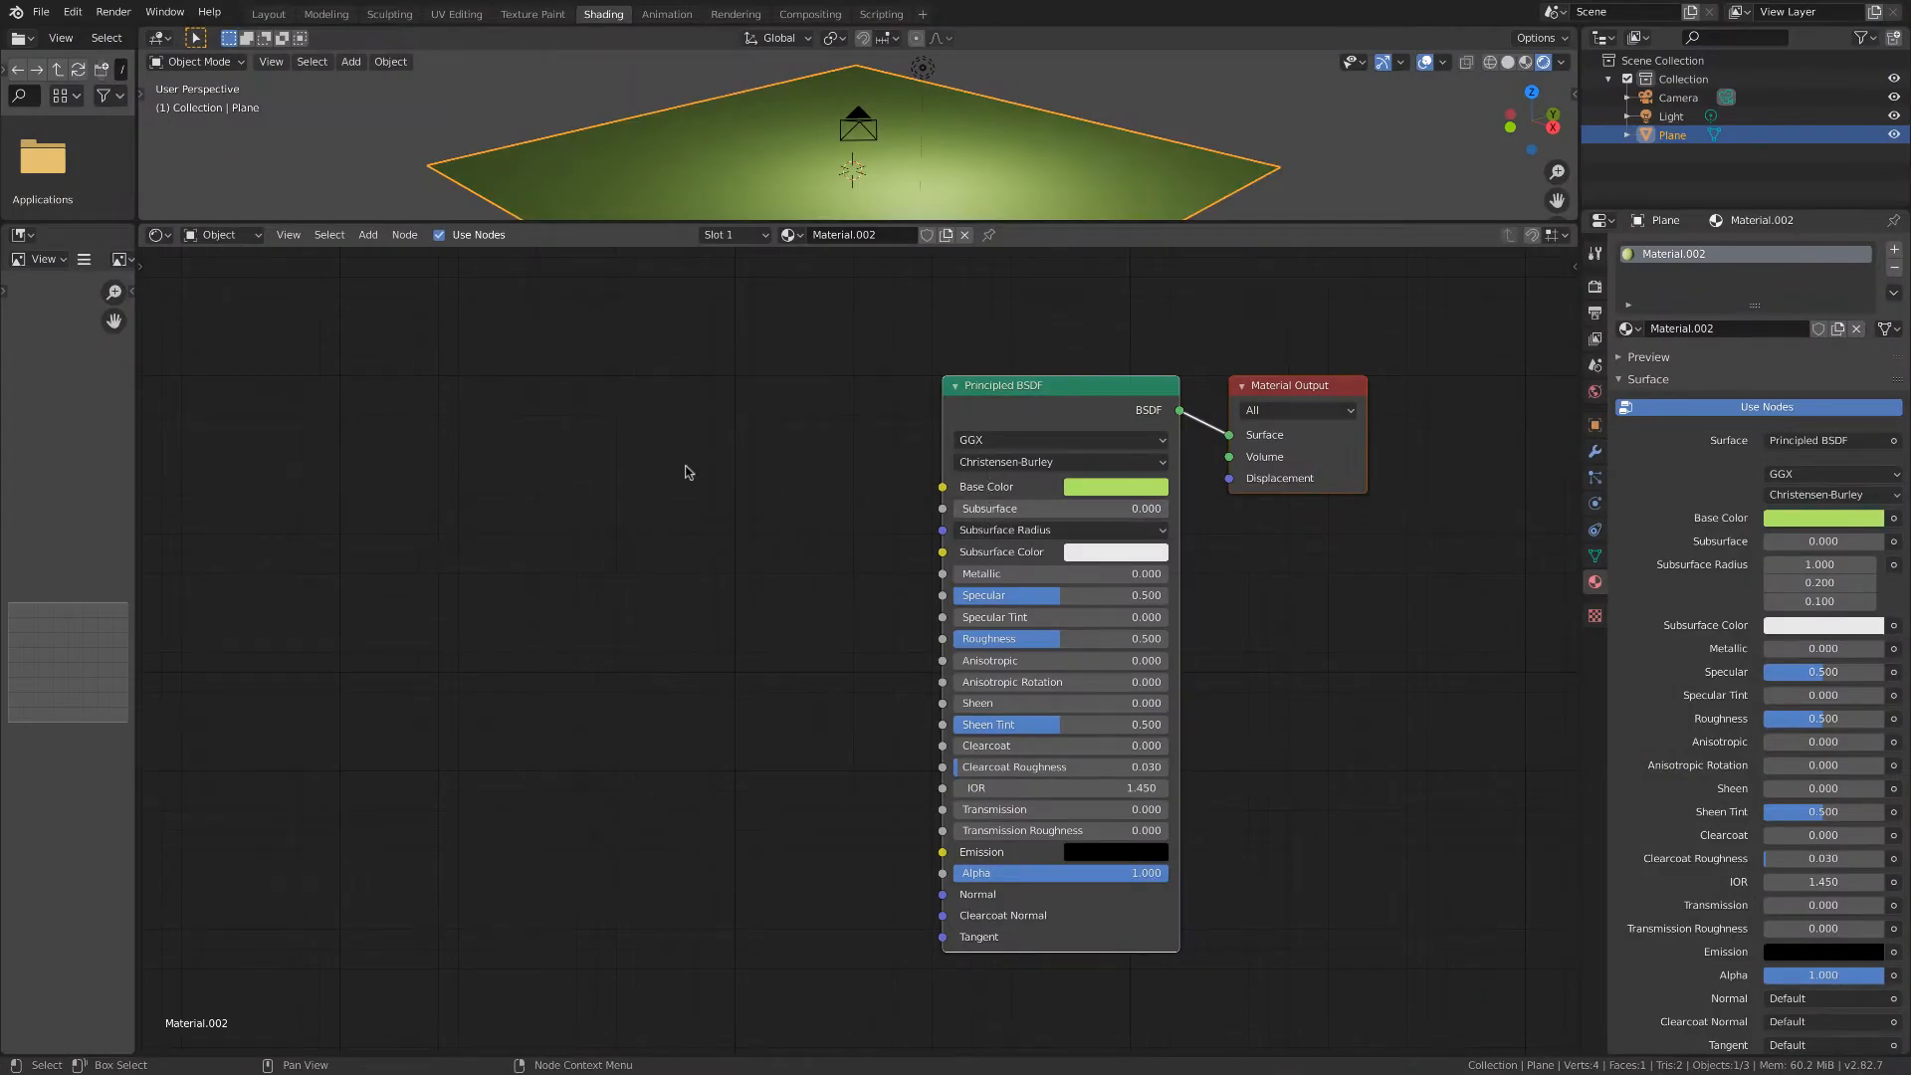
{"action": "middle_click_drag", "start_coordinate": [701, 470], "coordinate": [785, 427]}
{"action": "scroll", "coordinate": [766, 153], "scroll_direction": "down", "scroll_amount": 1}
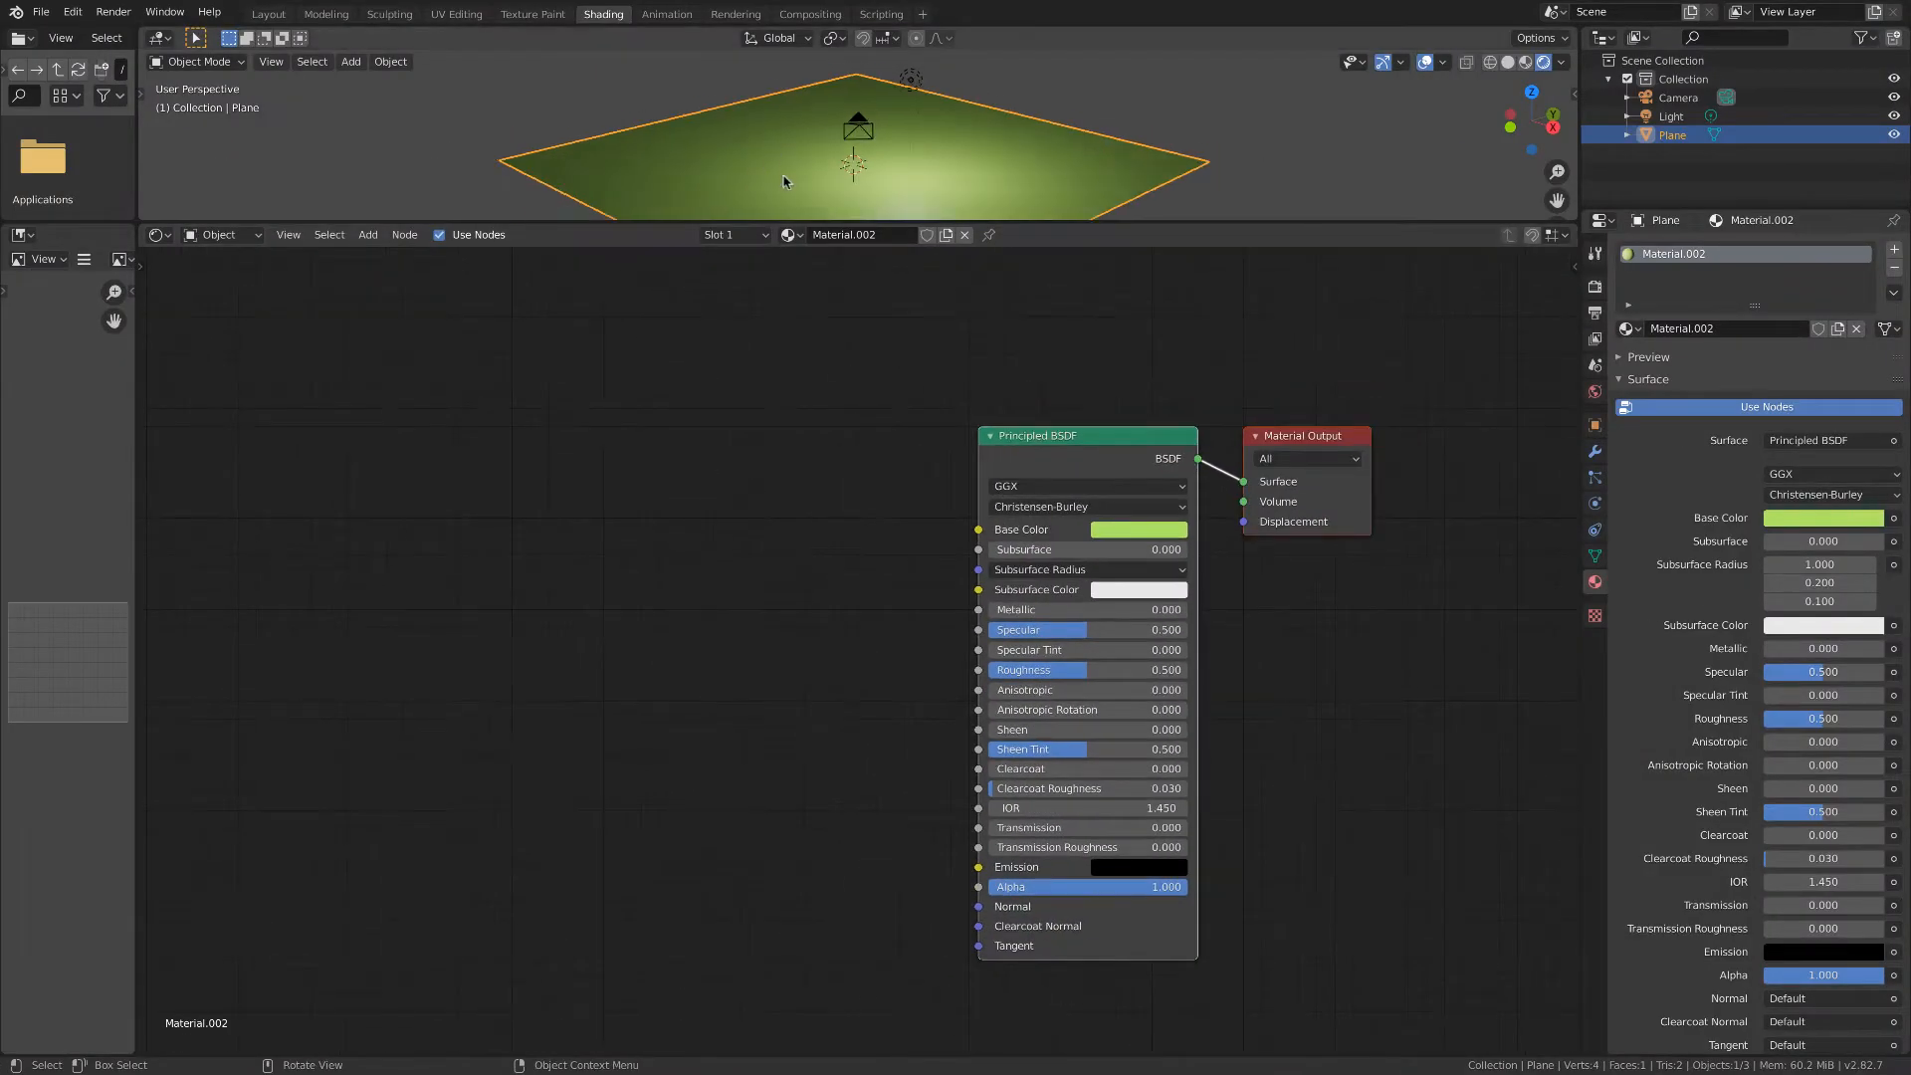
{"action": "middle_click_drag", "start_coordinate": [784, 182], "coordinate": [772, 161], "text": "shift"}
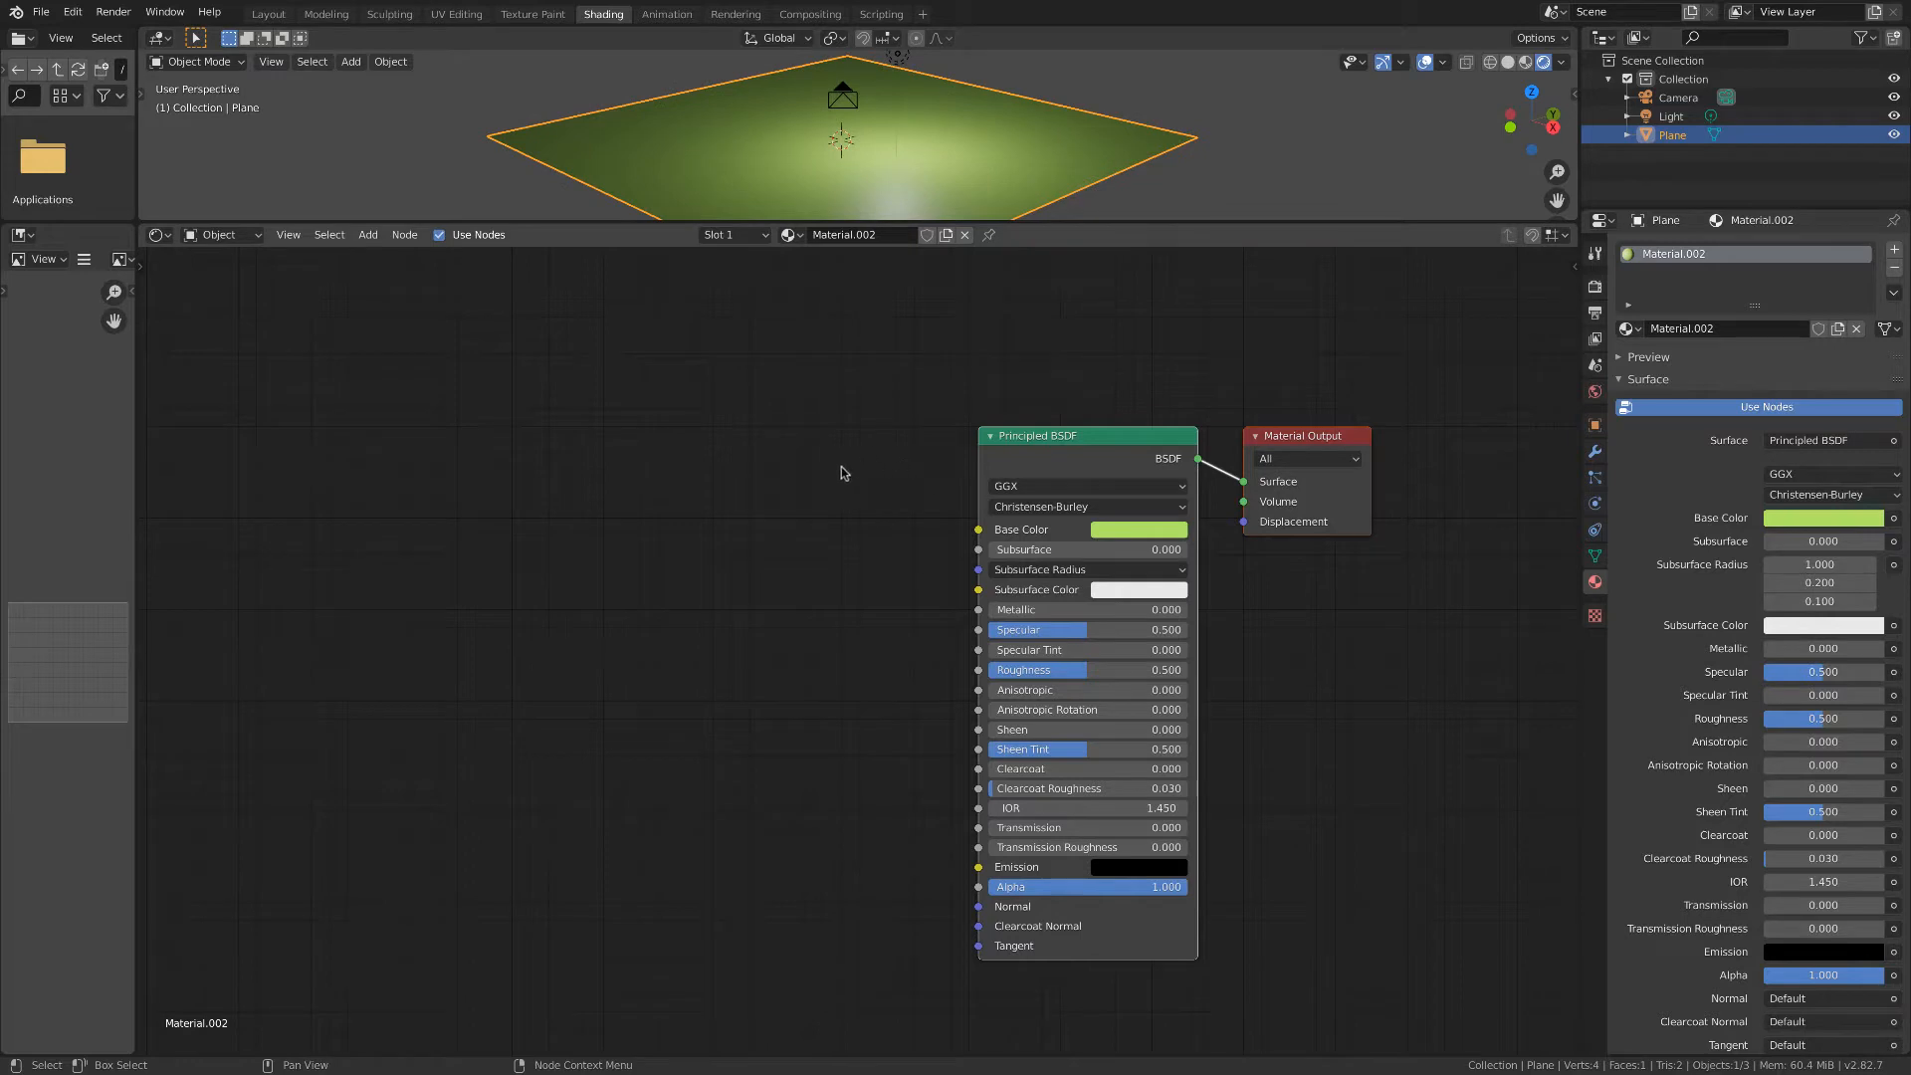
{"action": "left_click", "coordinate": [727, 509]}
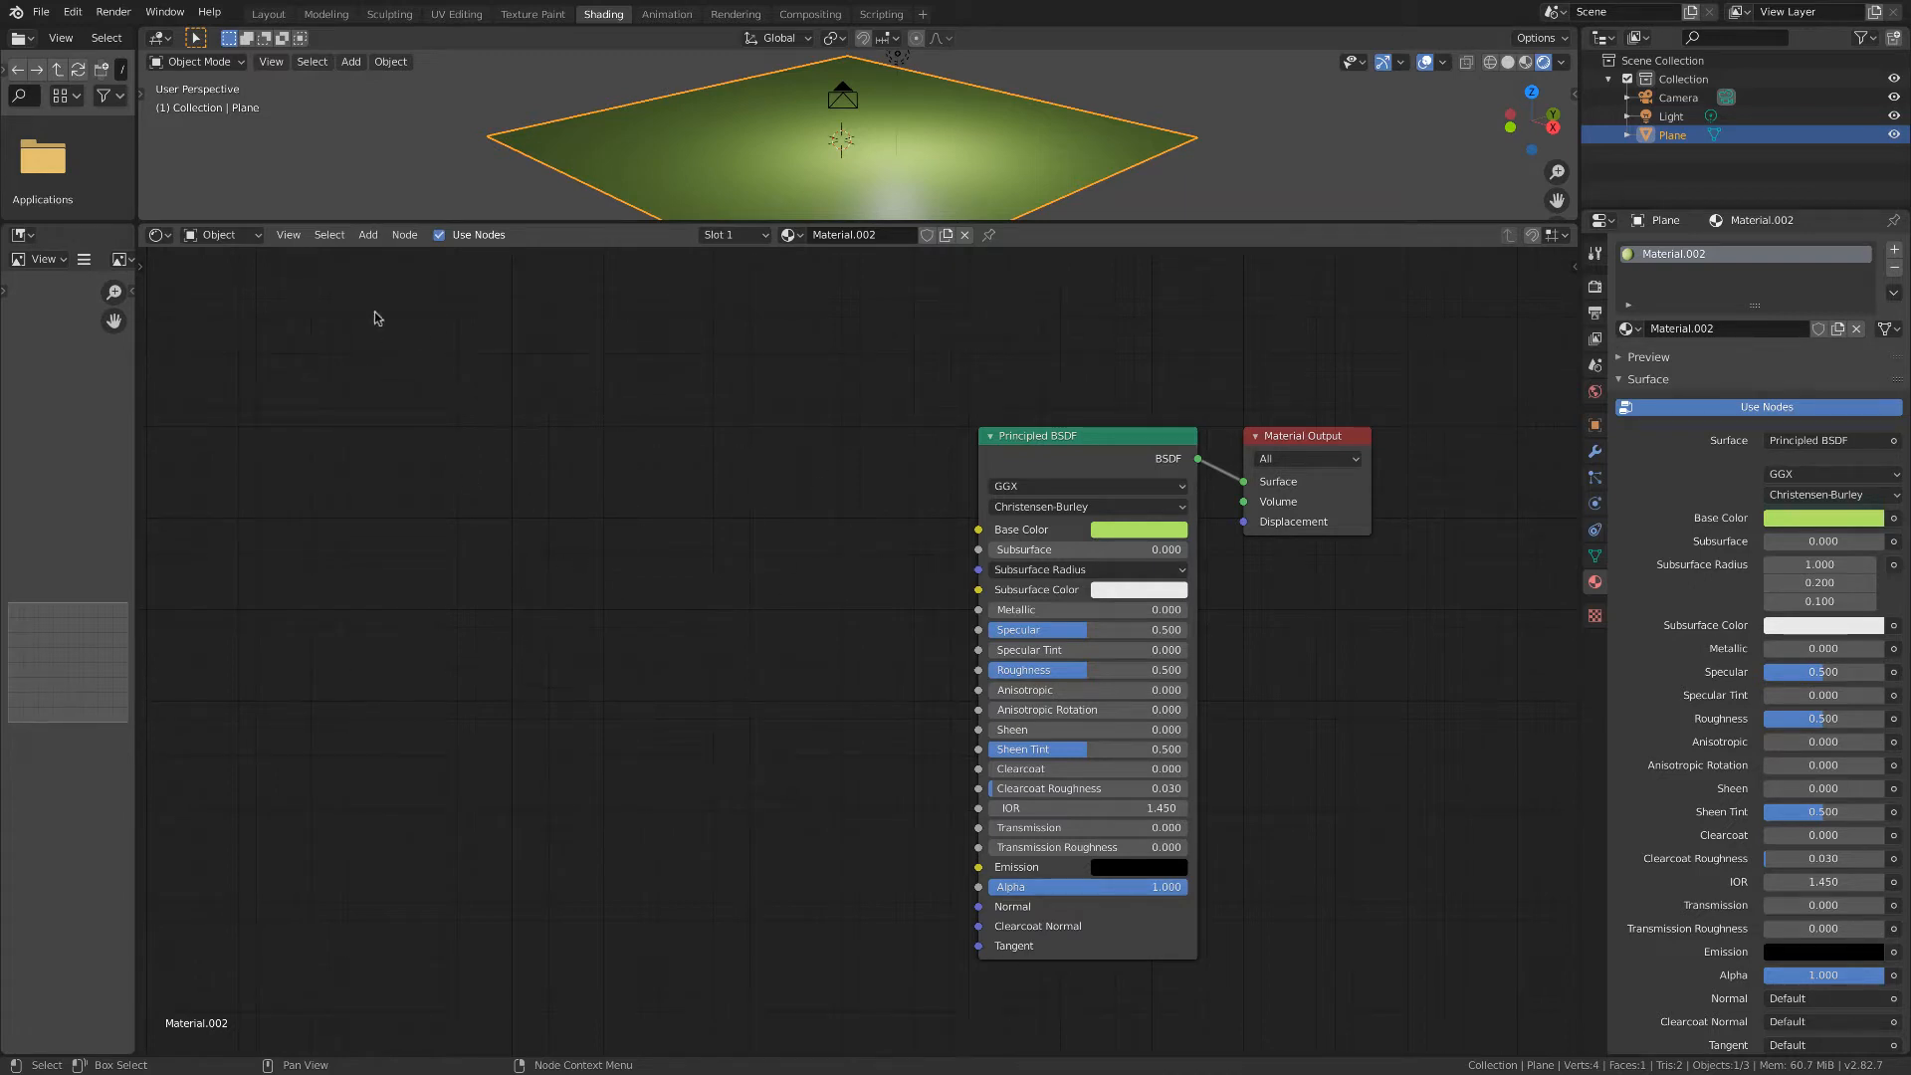
{"action": "left_click", "coordinate": [369, 236]}
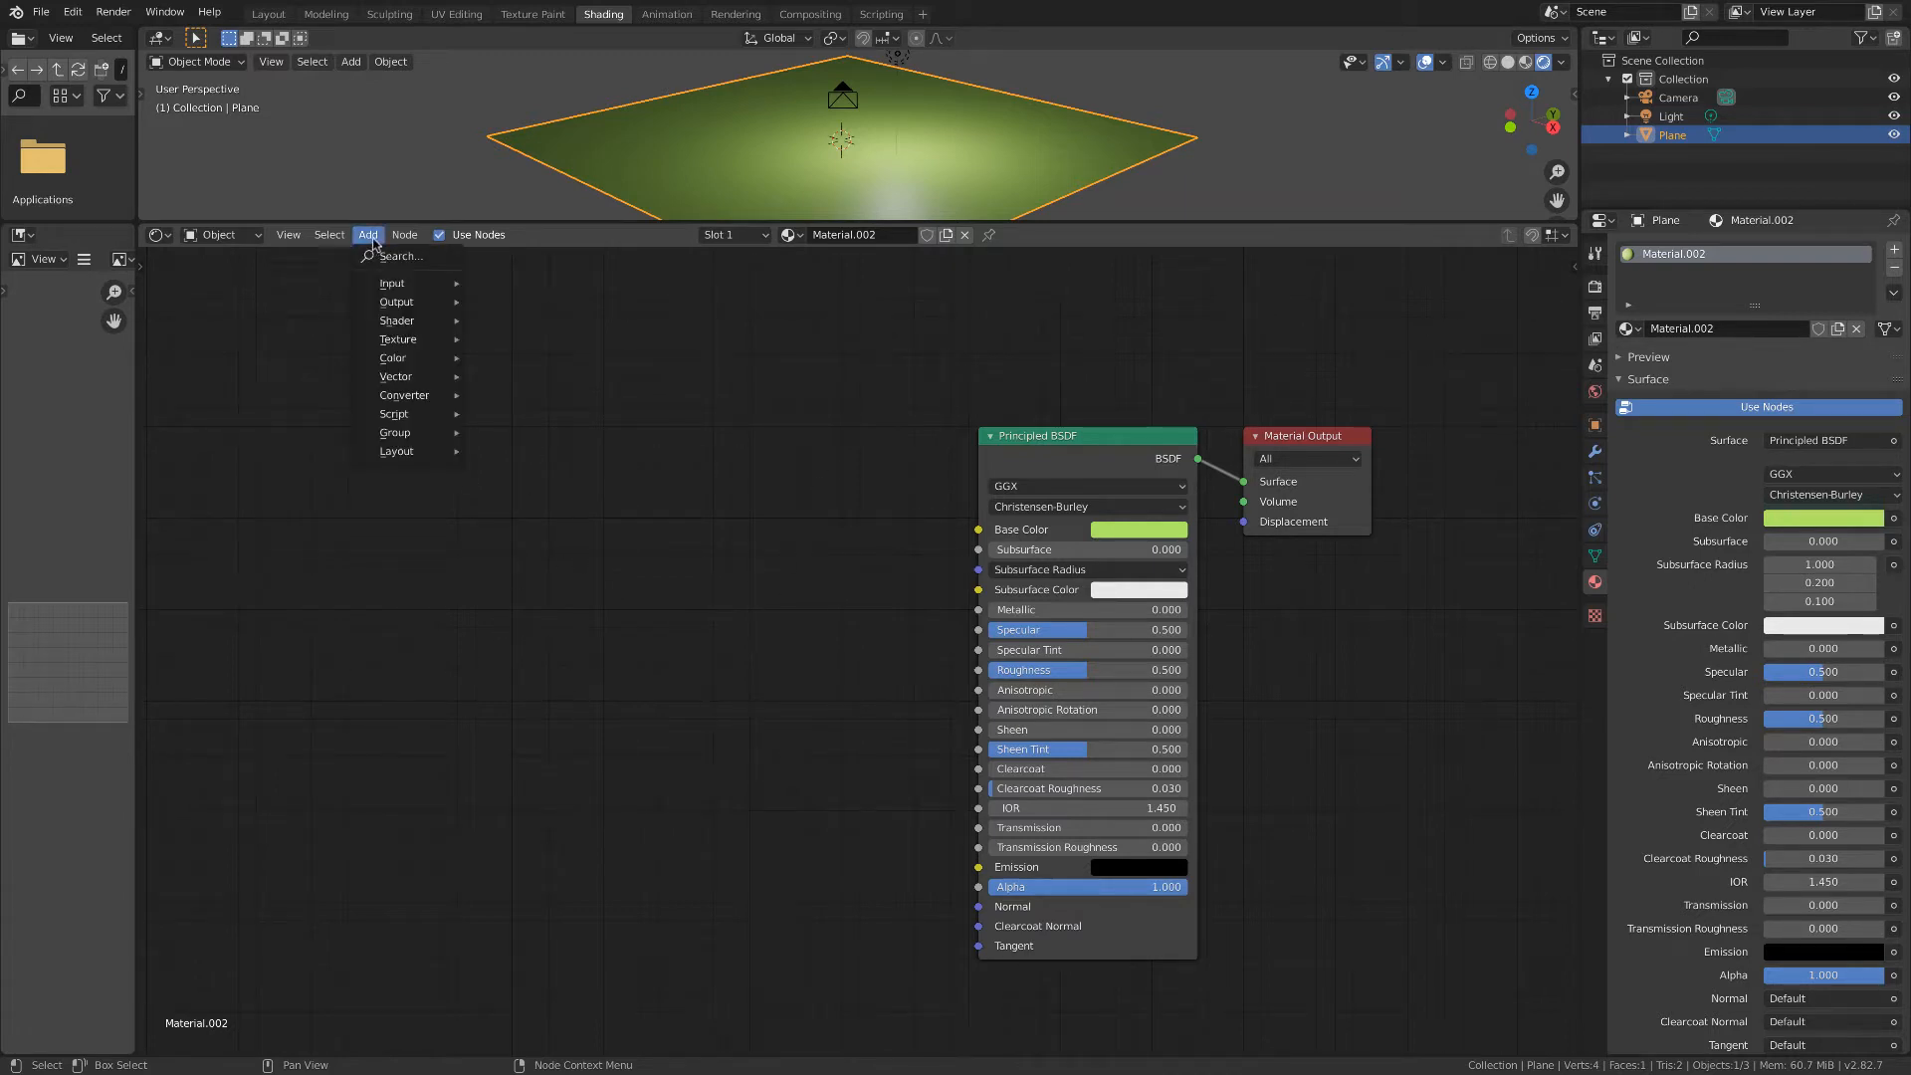
{"action": "left_click", "coordinate": [372, 241]}
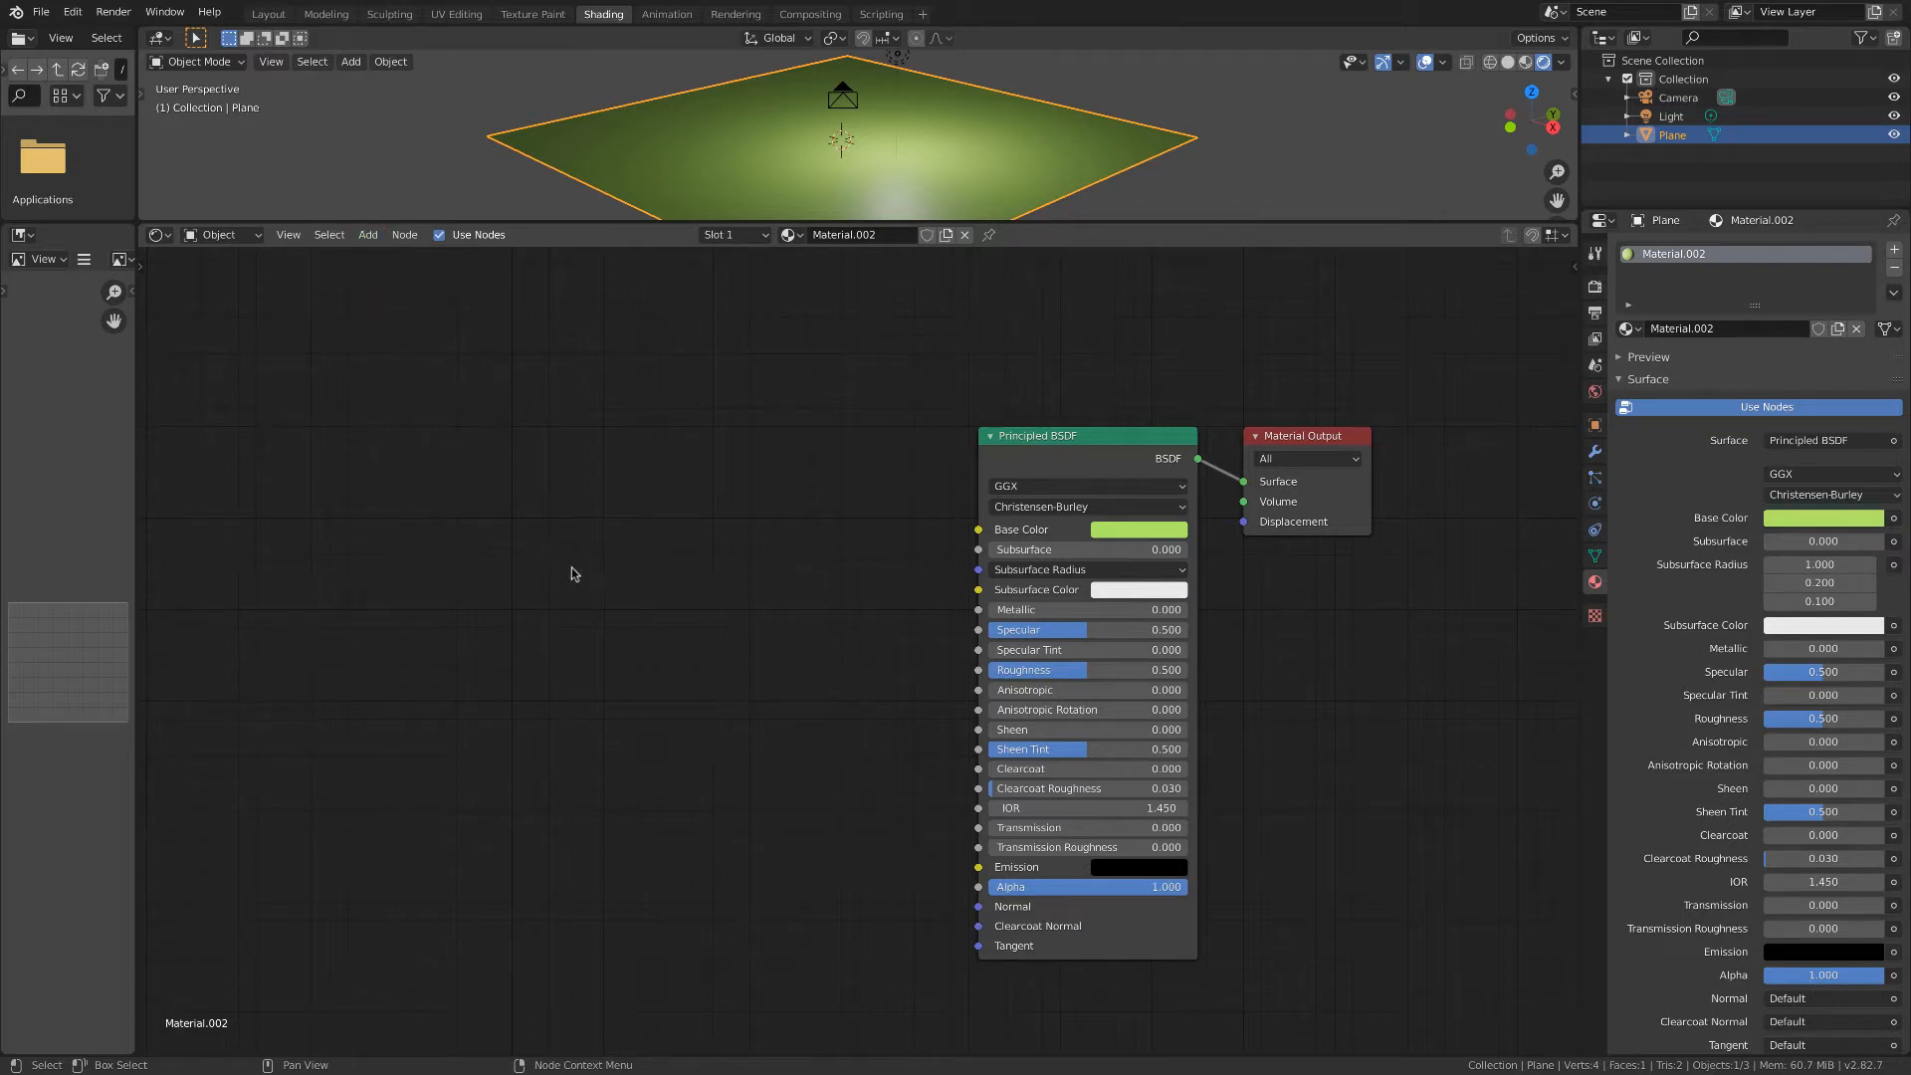
{"action": "key", "text": "shift+a"}
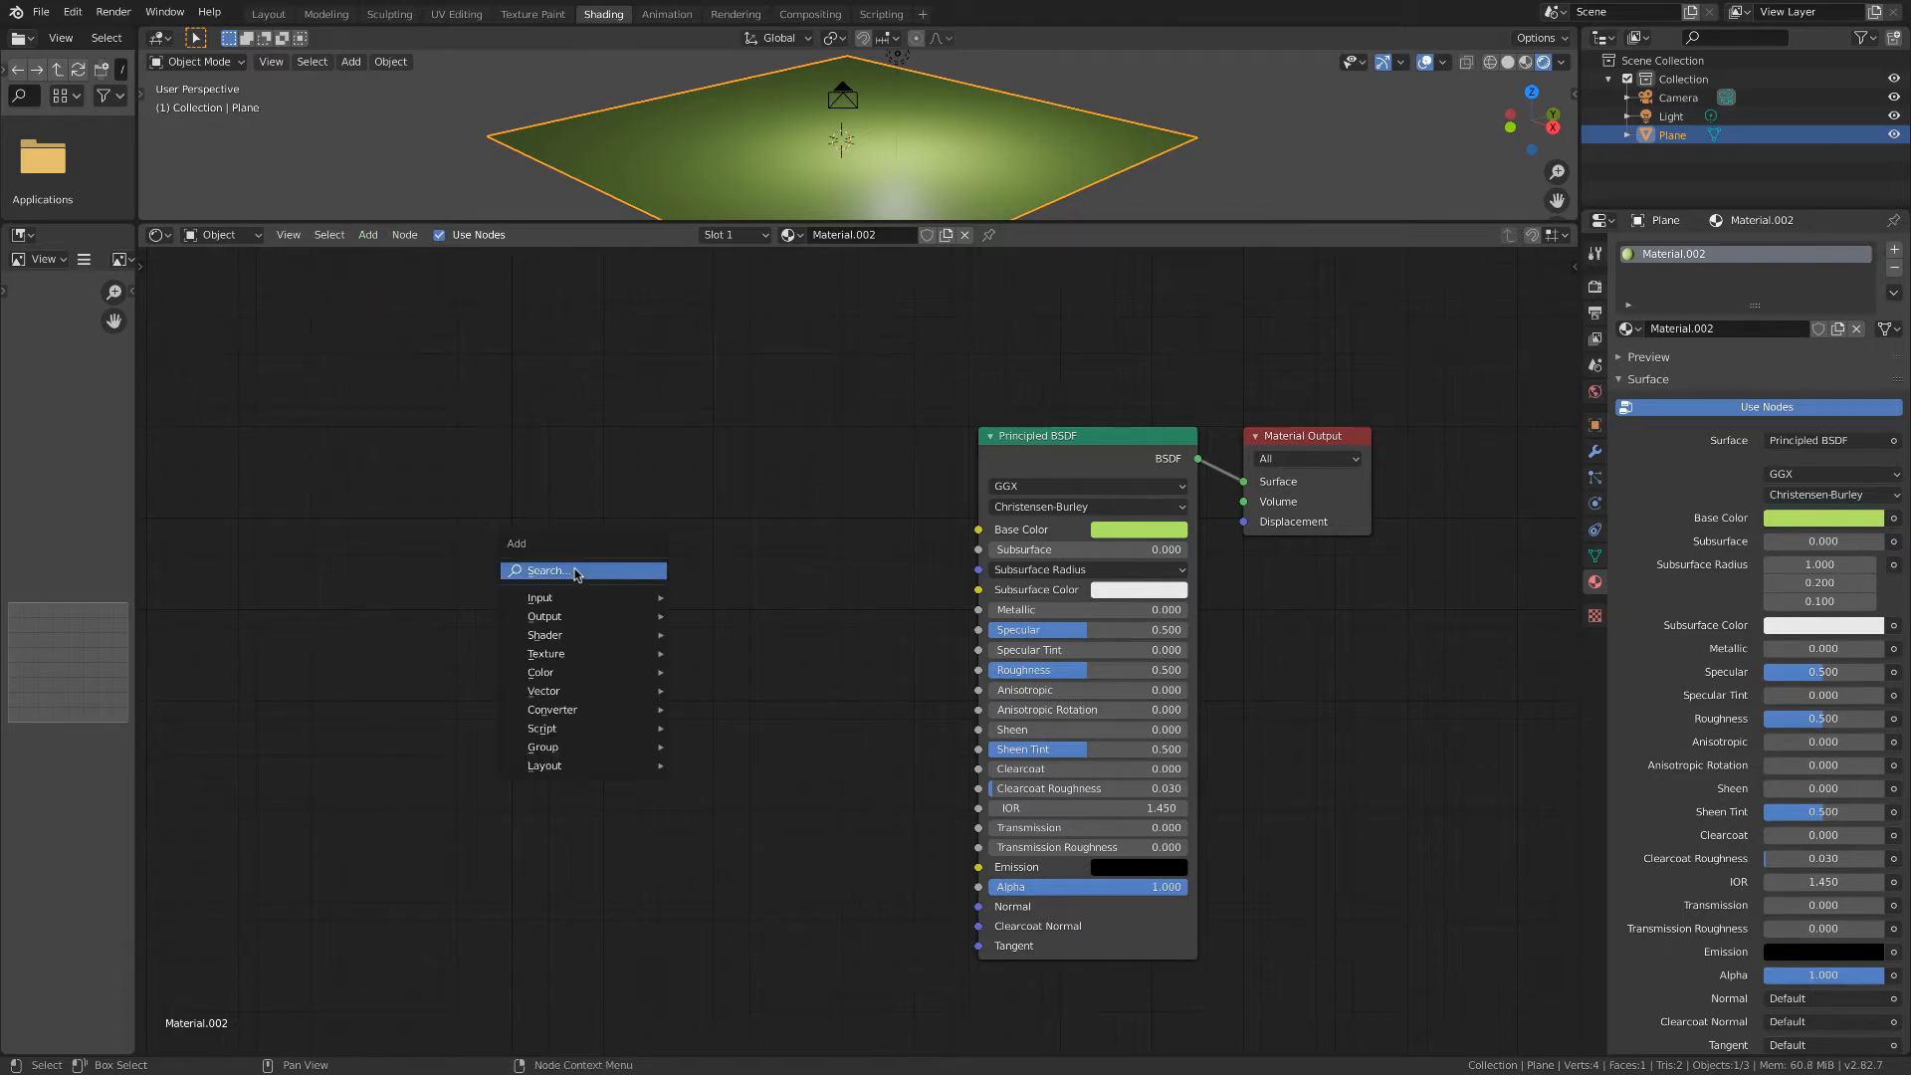
Show the 3D viewport's sidebar and turn on Screencast Keys.
{"action": "key", "text": "n"}
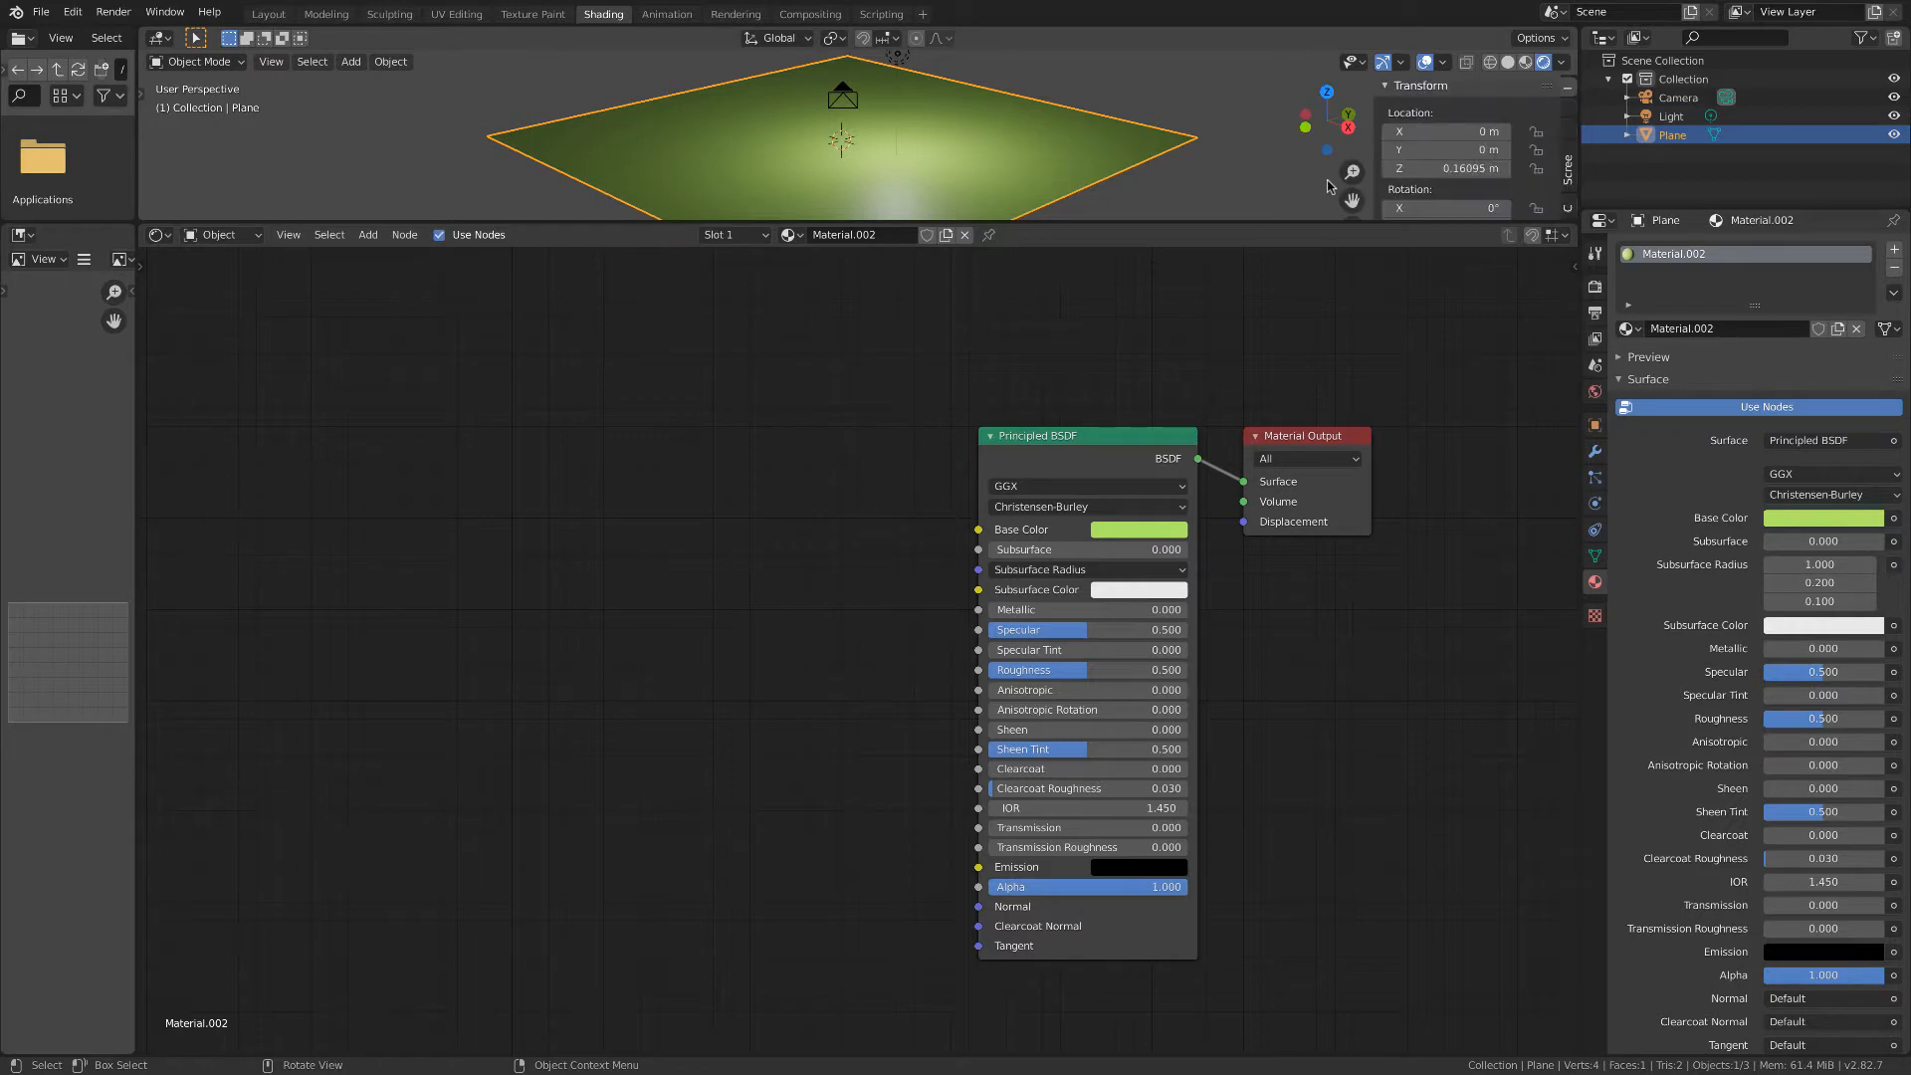
{"action": "left_click", "coordinate": [1570, 162]}
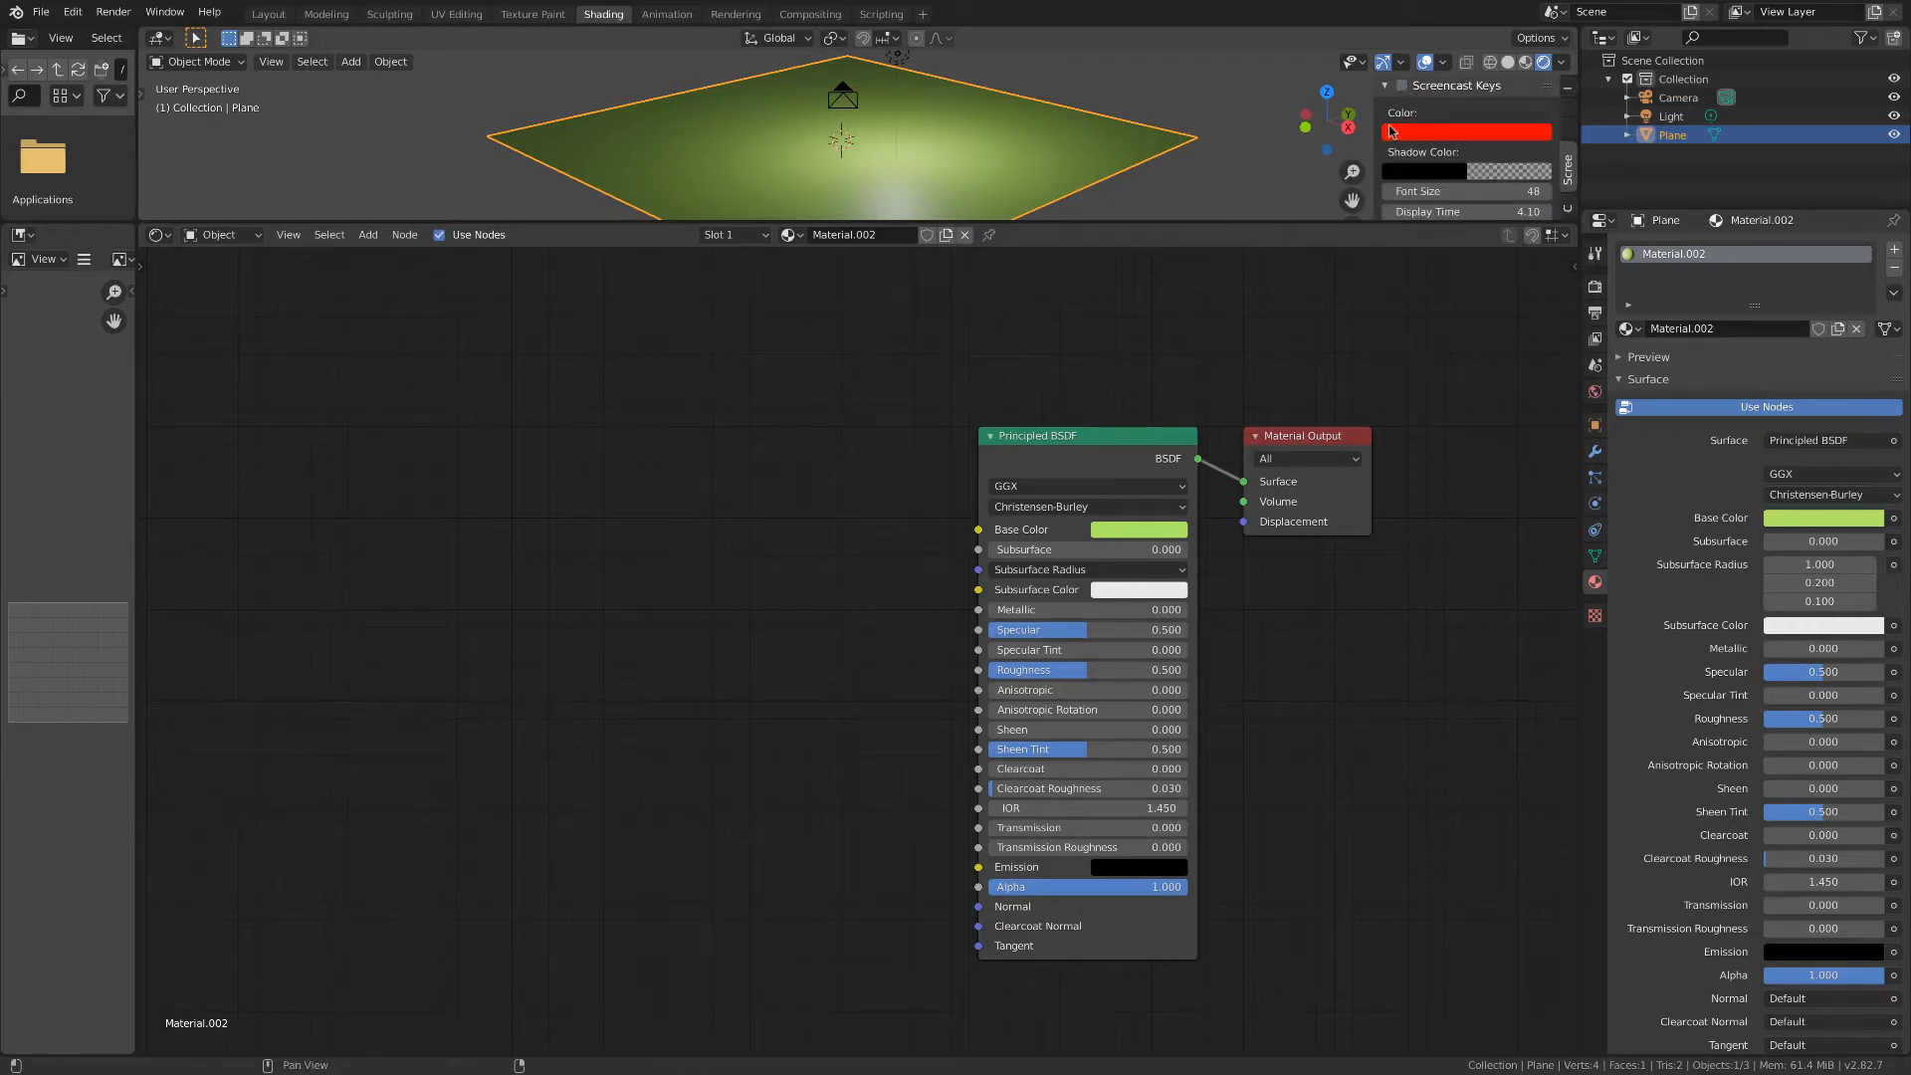
{"action": "left_click", "coordinate": [1402, 86]}
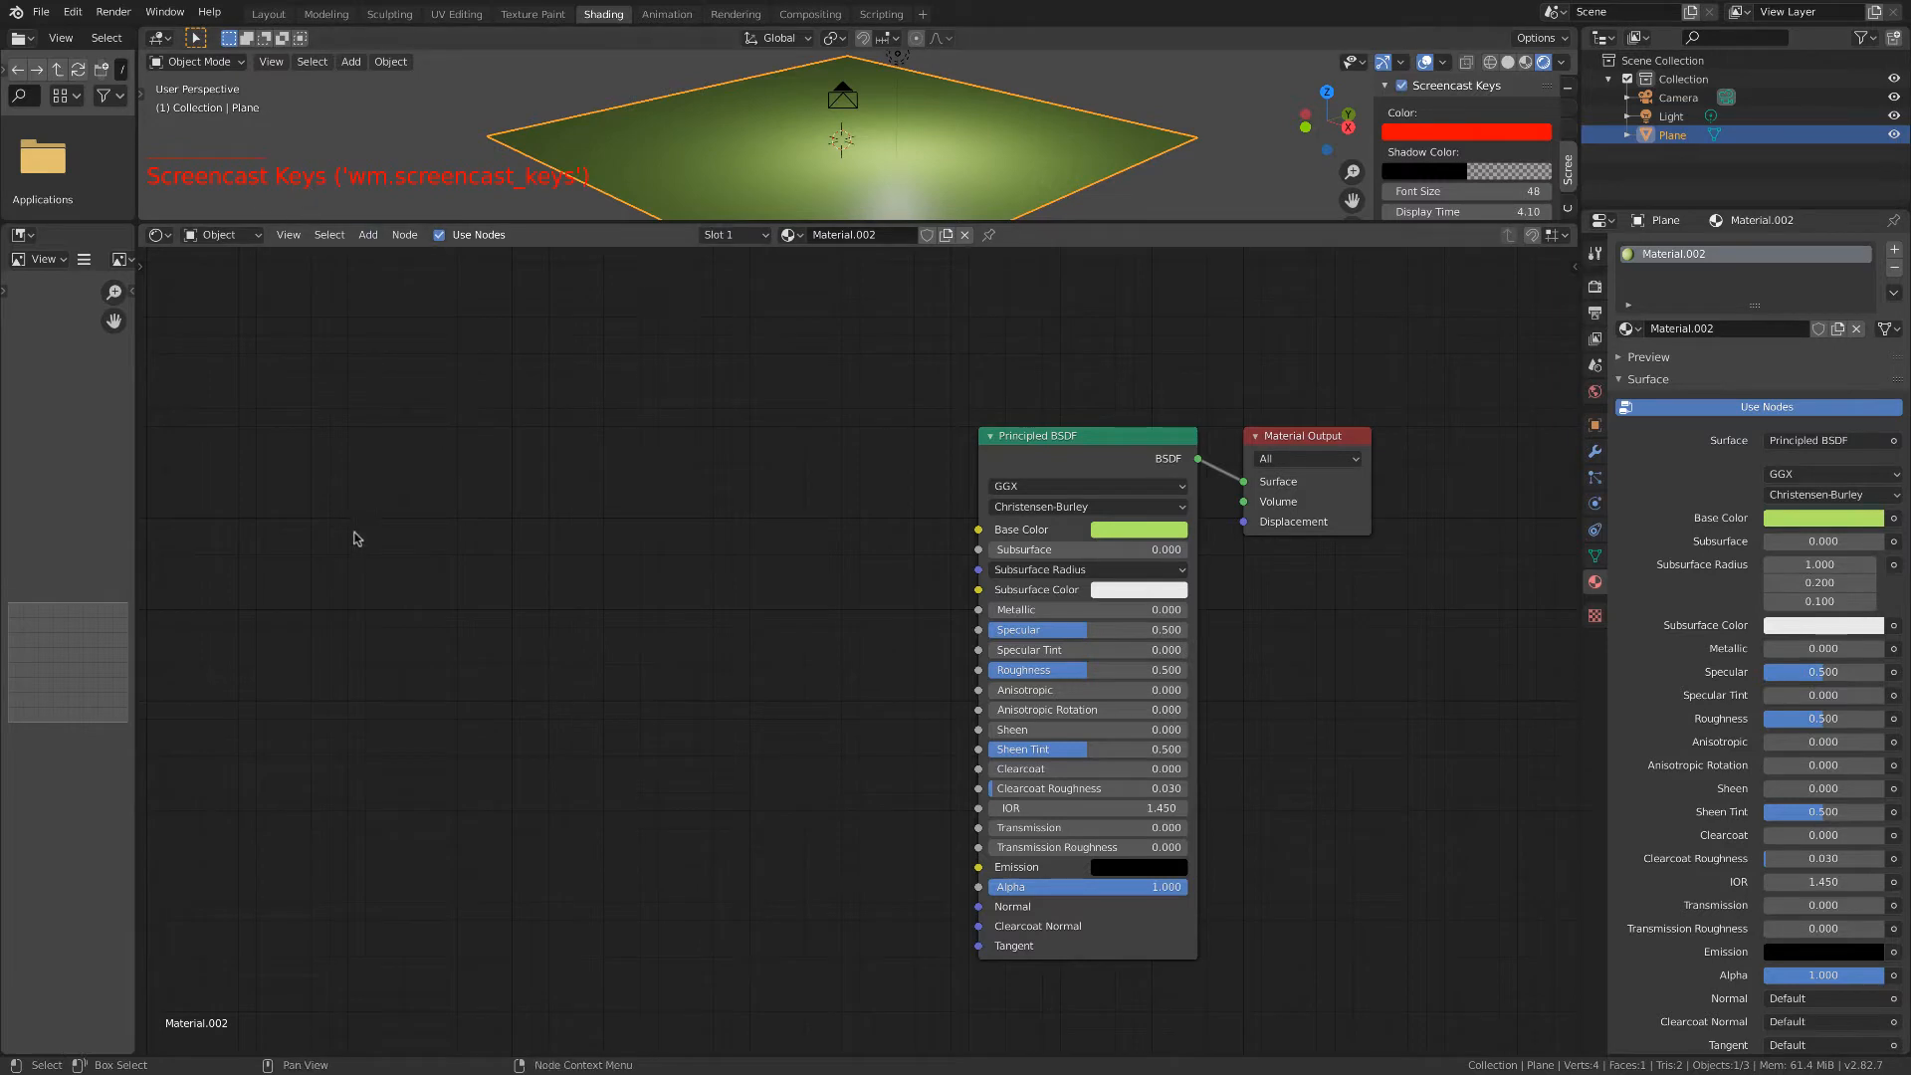
Add an Image Texture node to the material and place it to the left of the Principled BSDF node.
{"action": "key", "text": "shift+a"}
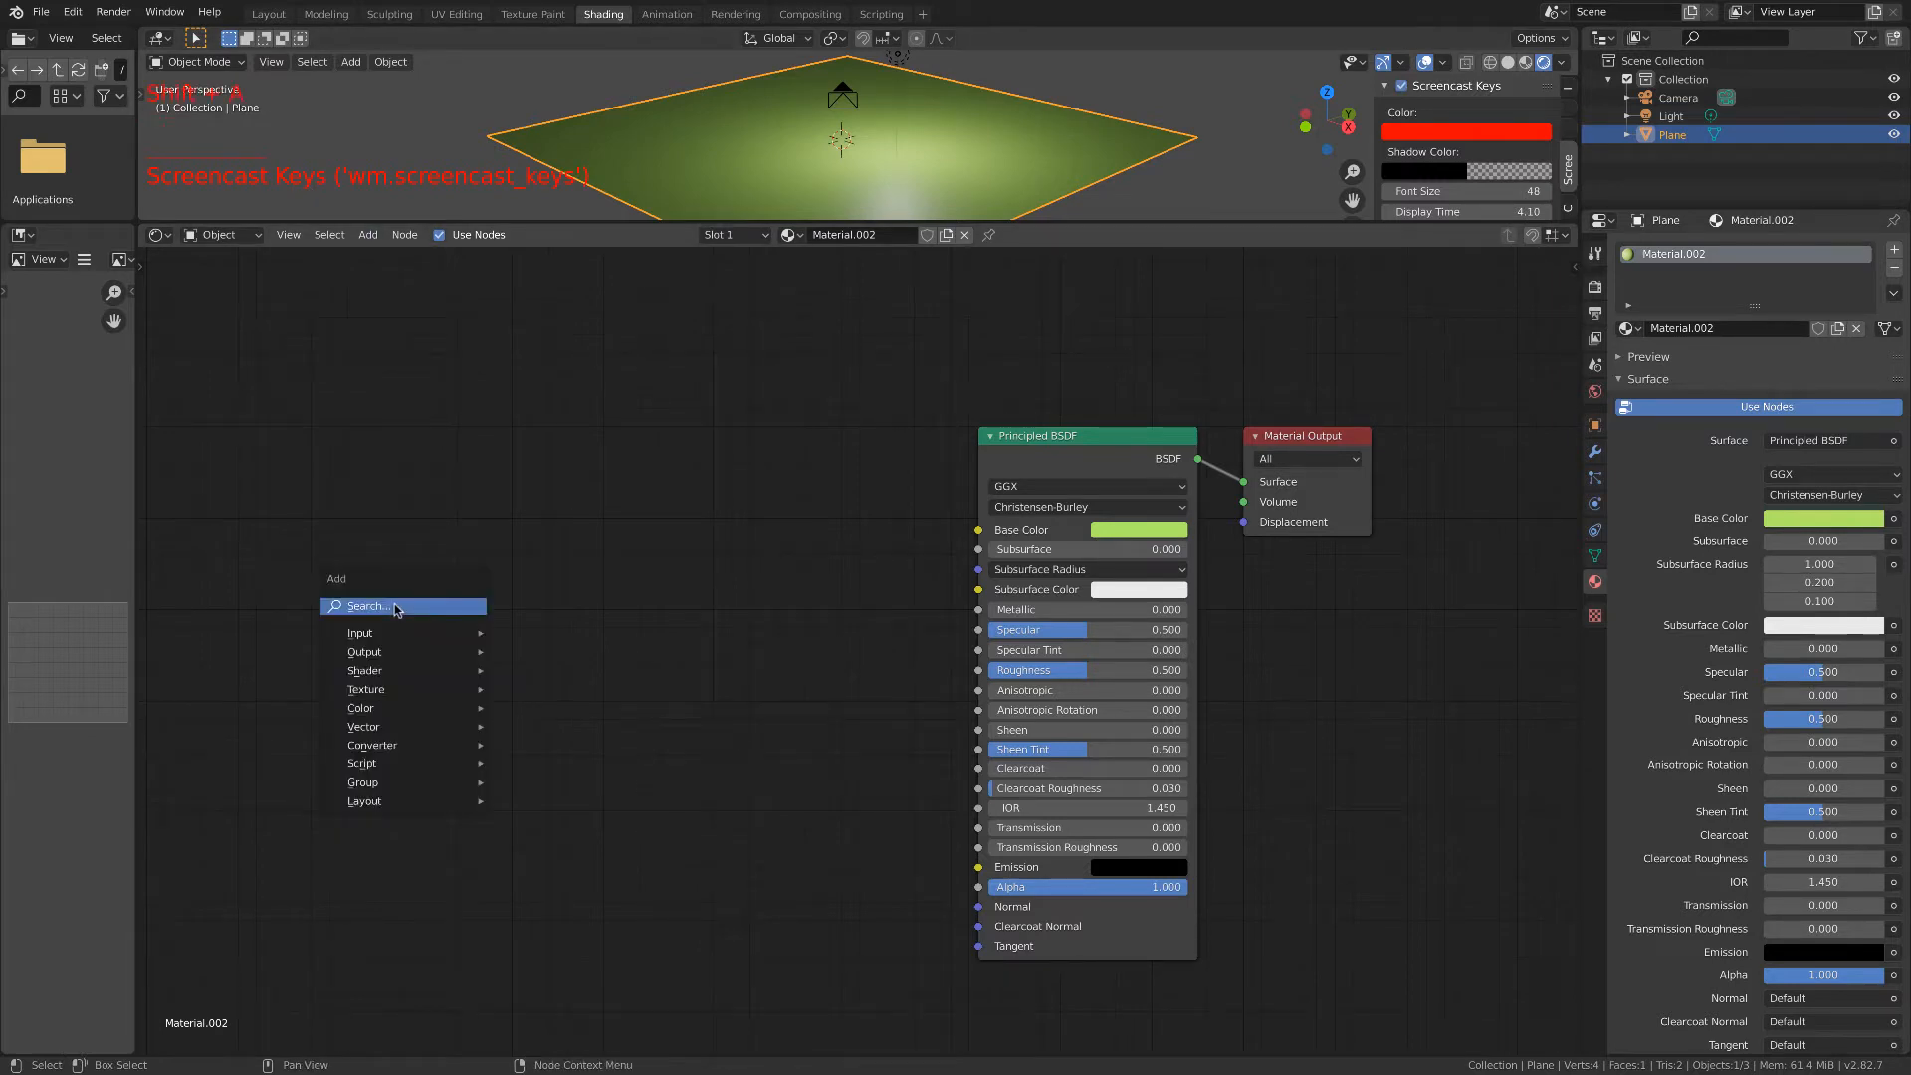
{"action": "left_click", "coordinate": [395, 605]}
{"action": "type", "text": "im"}
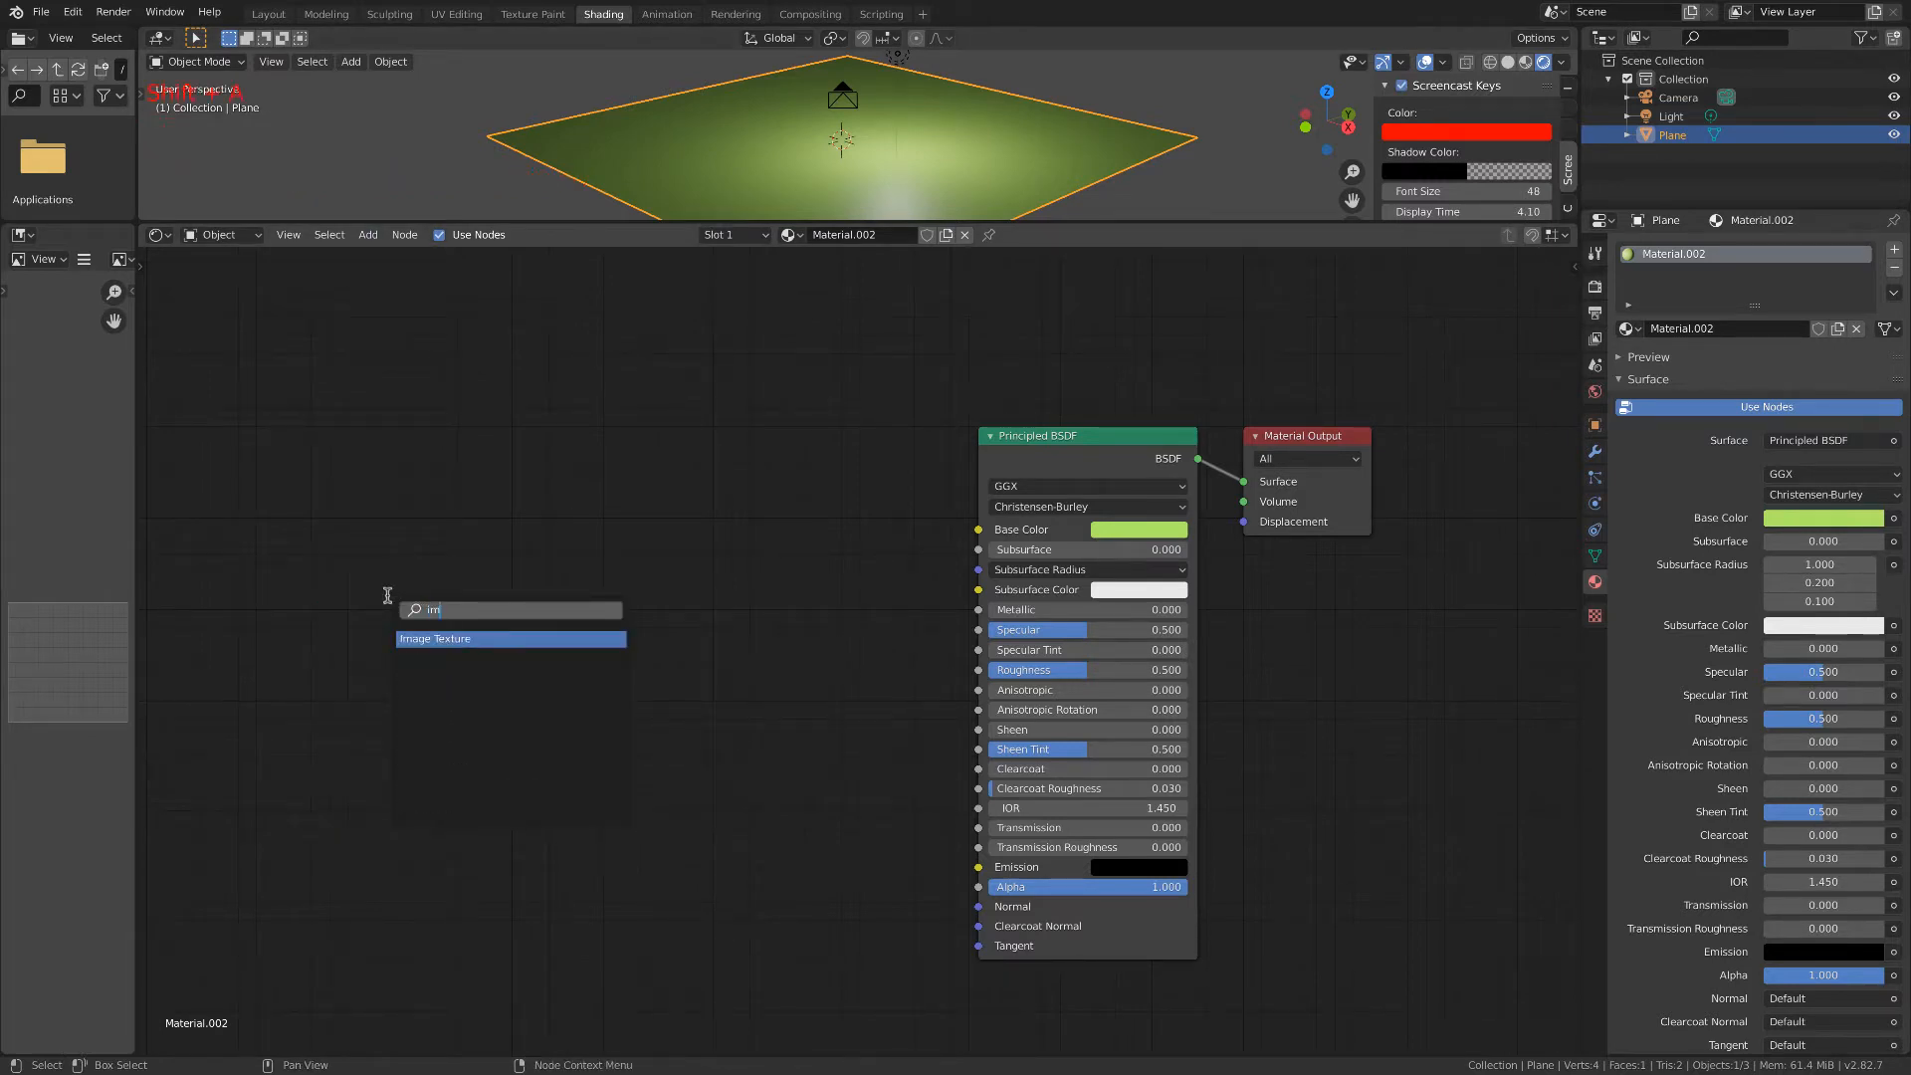
{"action": "type", "text": "a"}
{"action": "key", "text": "Return"}
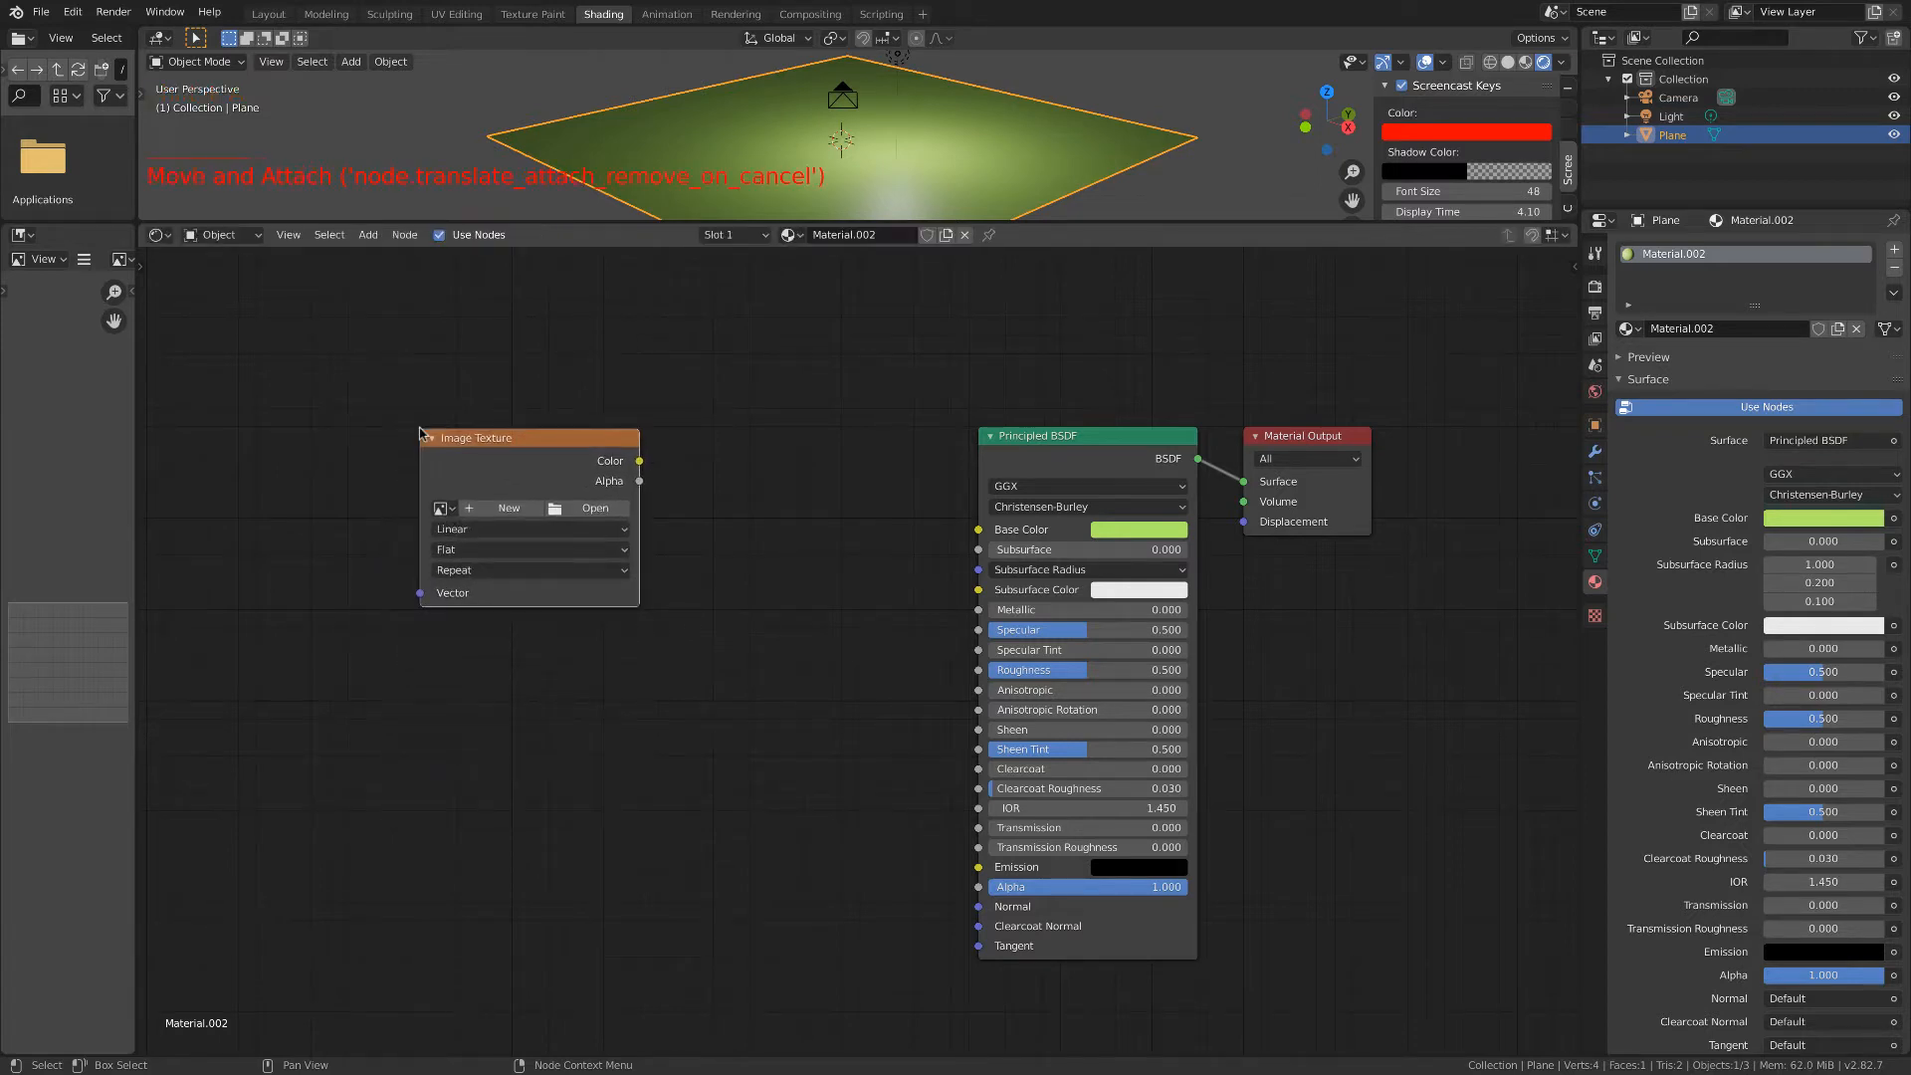
{"action": "left_click", "coordinate": [423, 435]}
{"action": "left_click", "coordinate": [503, 483]}
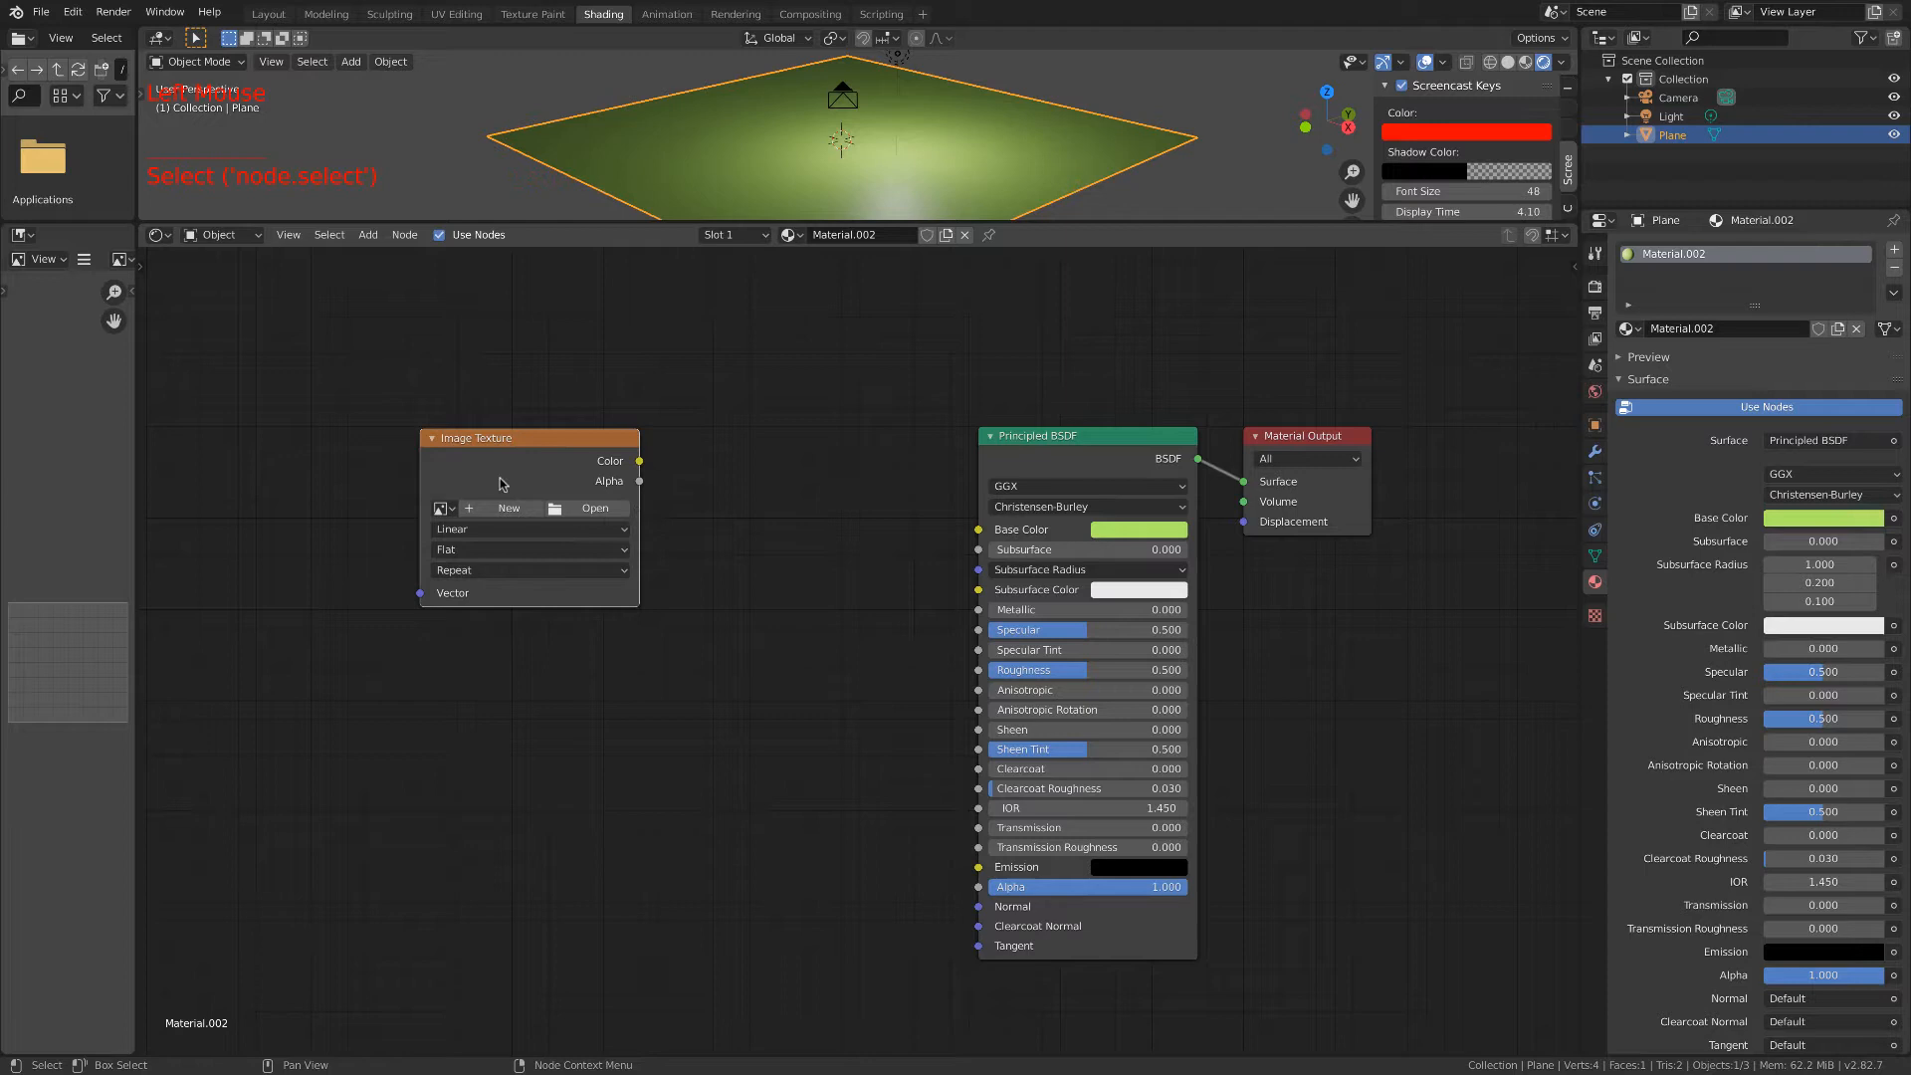
Collapse and re-expand the Image Texture node, and widen it to about one and a half times its width.
{"action": "left_click", "coordinate": [433, 439]}
{"action": "left_click", "coordinate": [433, 438]}
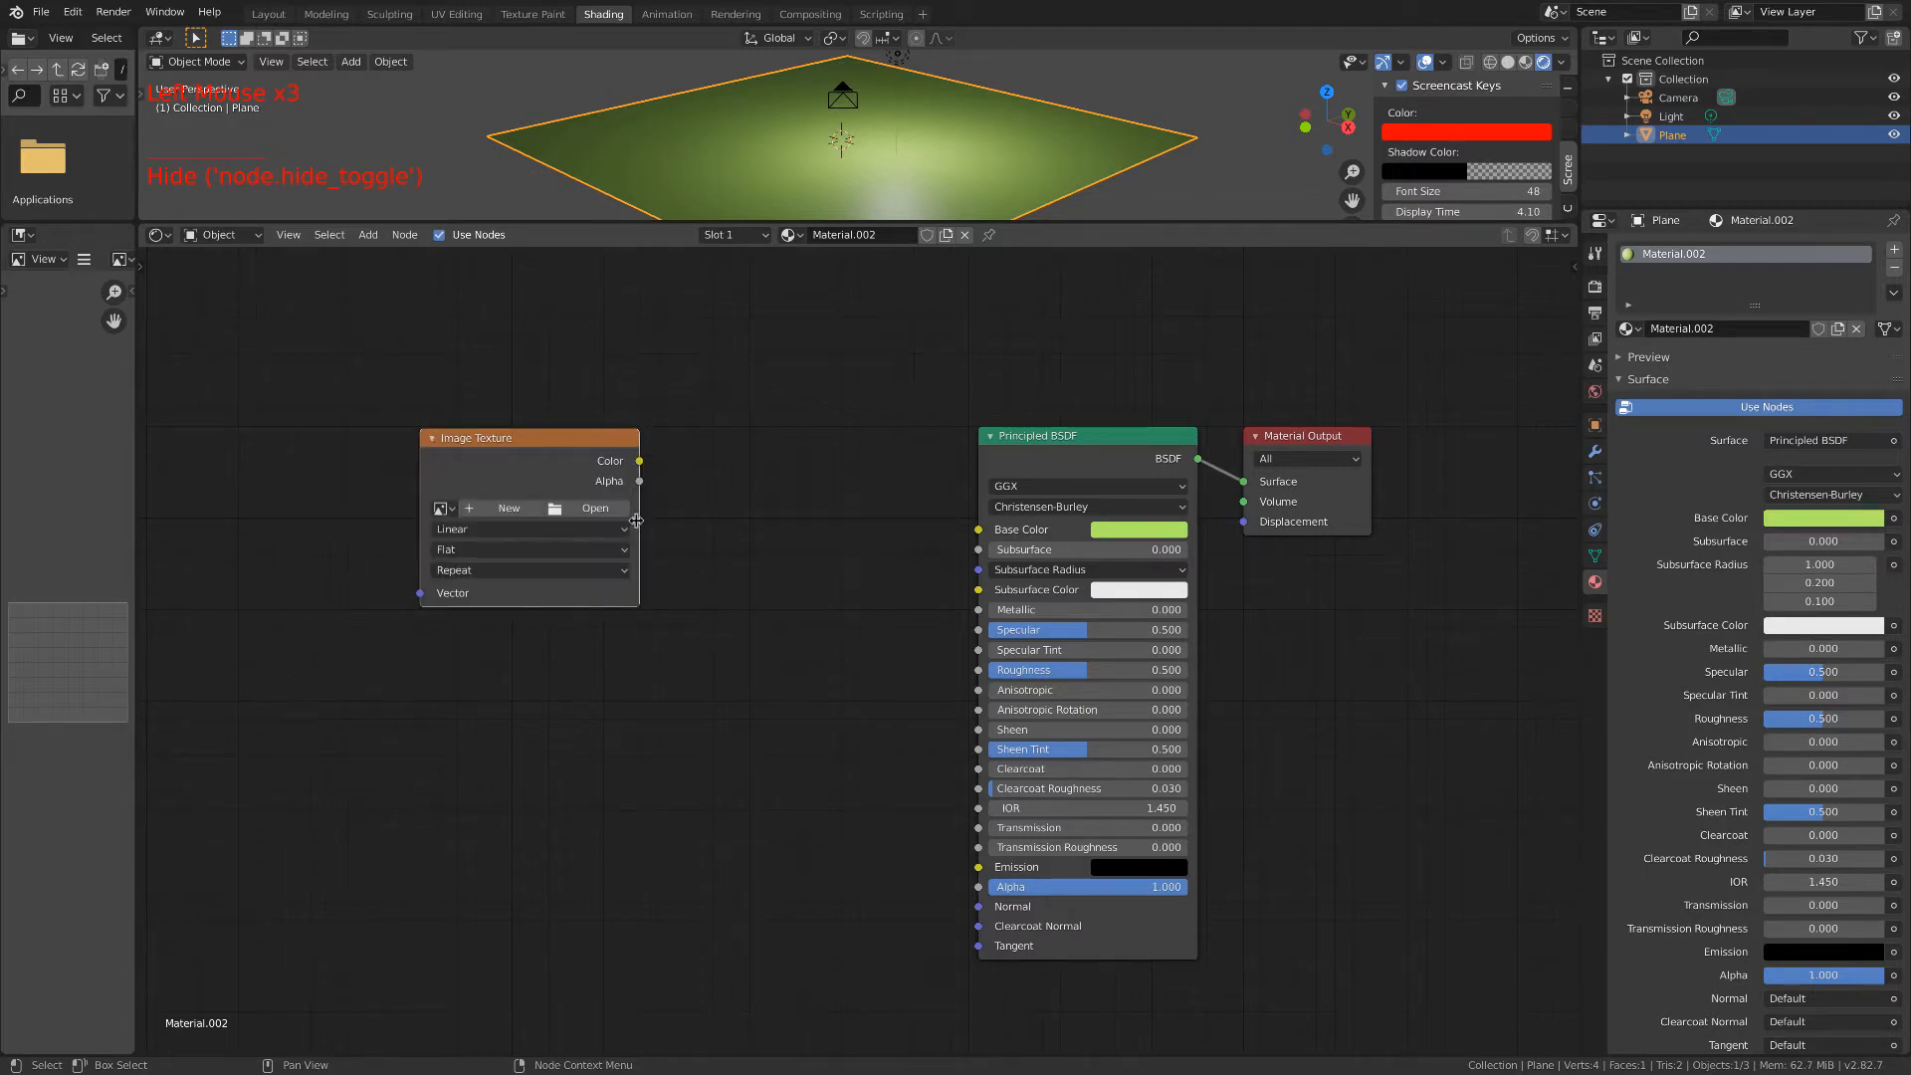
{"action": "left_click_drag", "start_coordinate": [640, 526], "coordinate": [741, 530]}
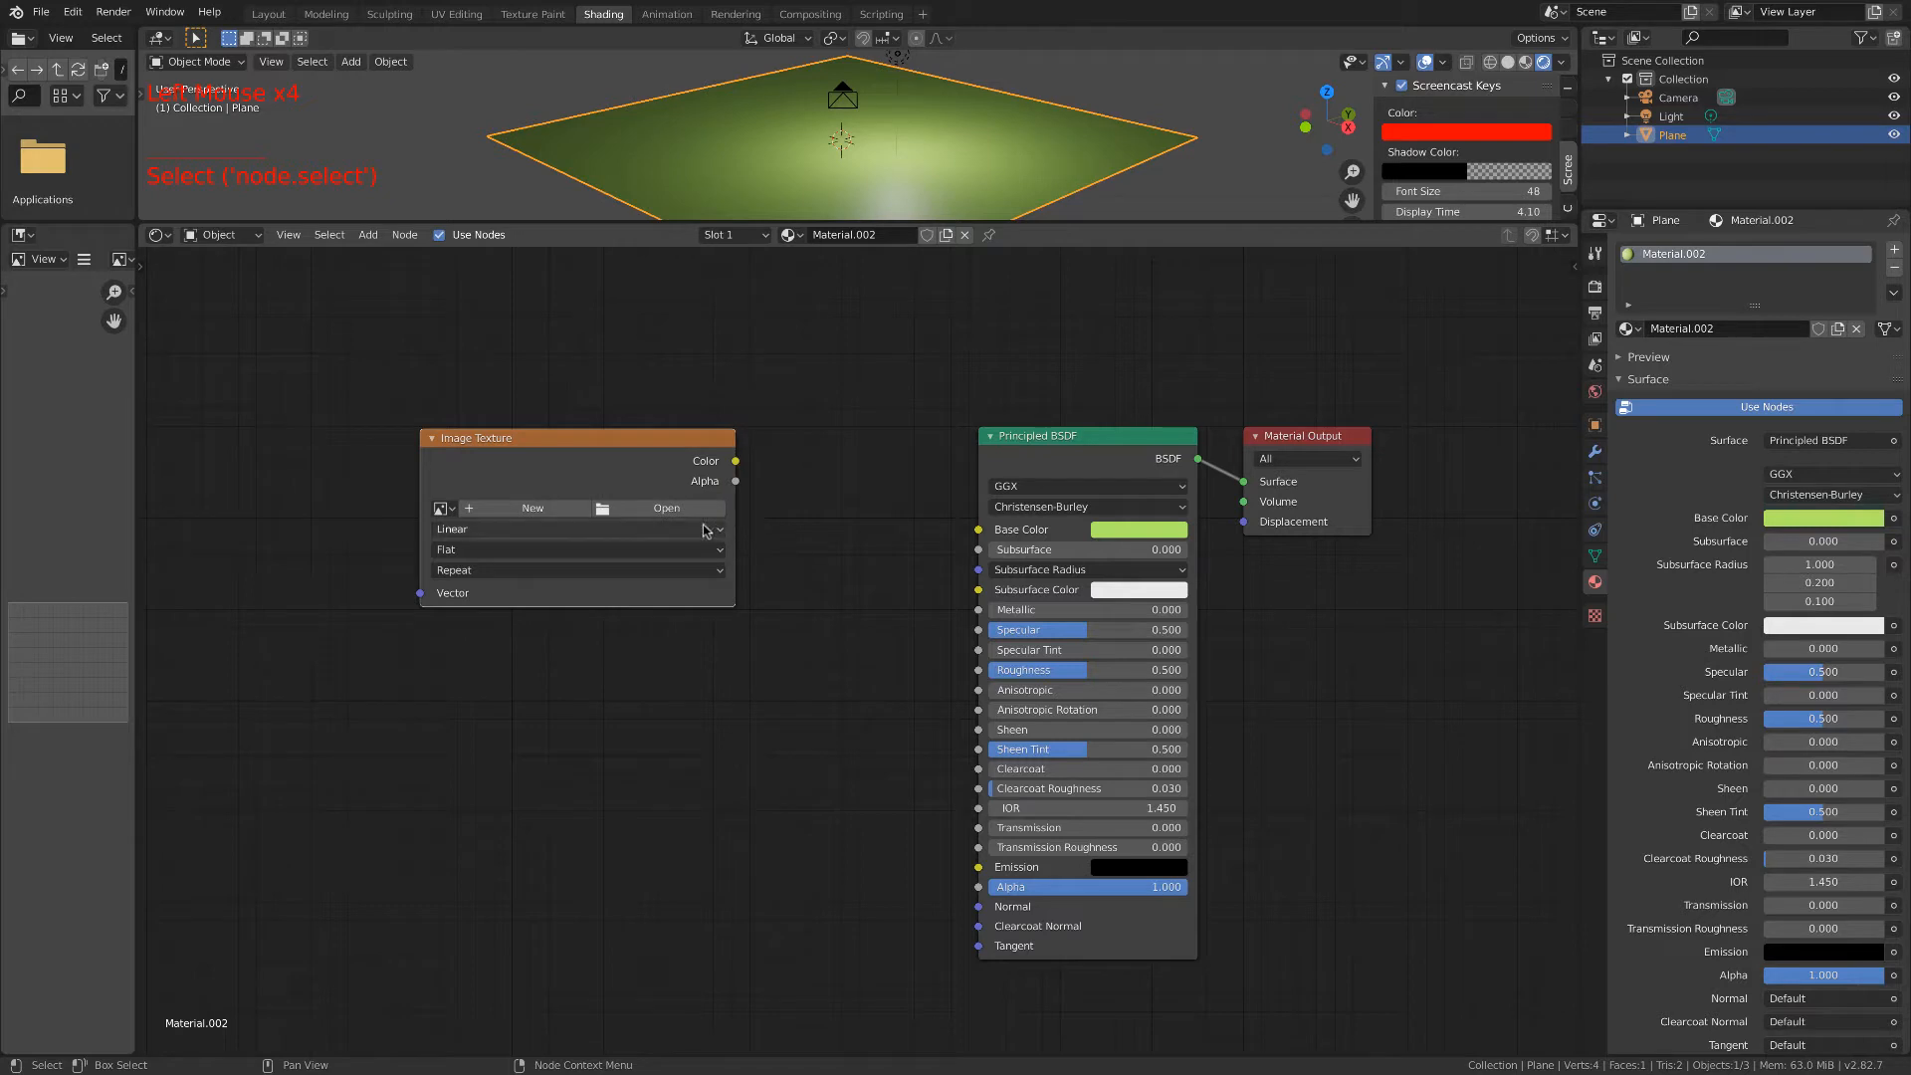
Start opening an image for the Image Texture node and go to the Textures folder inside the OneDrive Blender folder.
{"action": "left_click", "coordinate": [629, 514]}
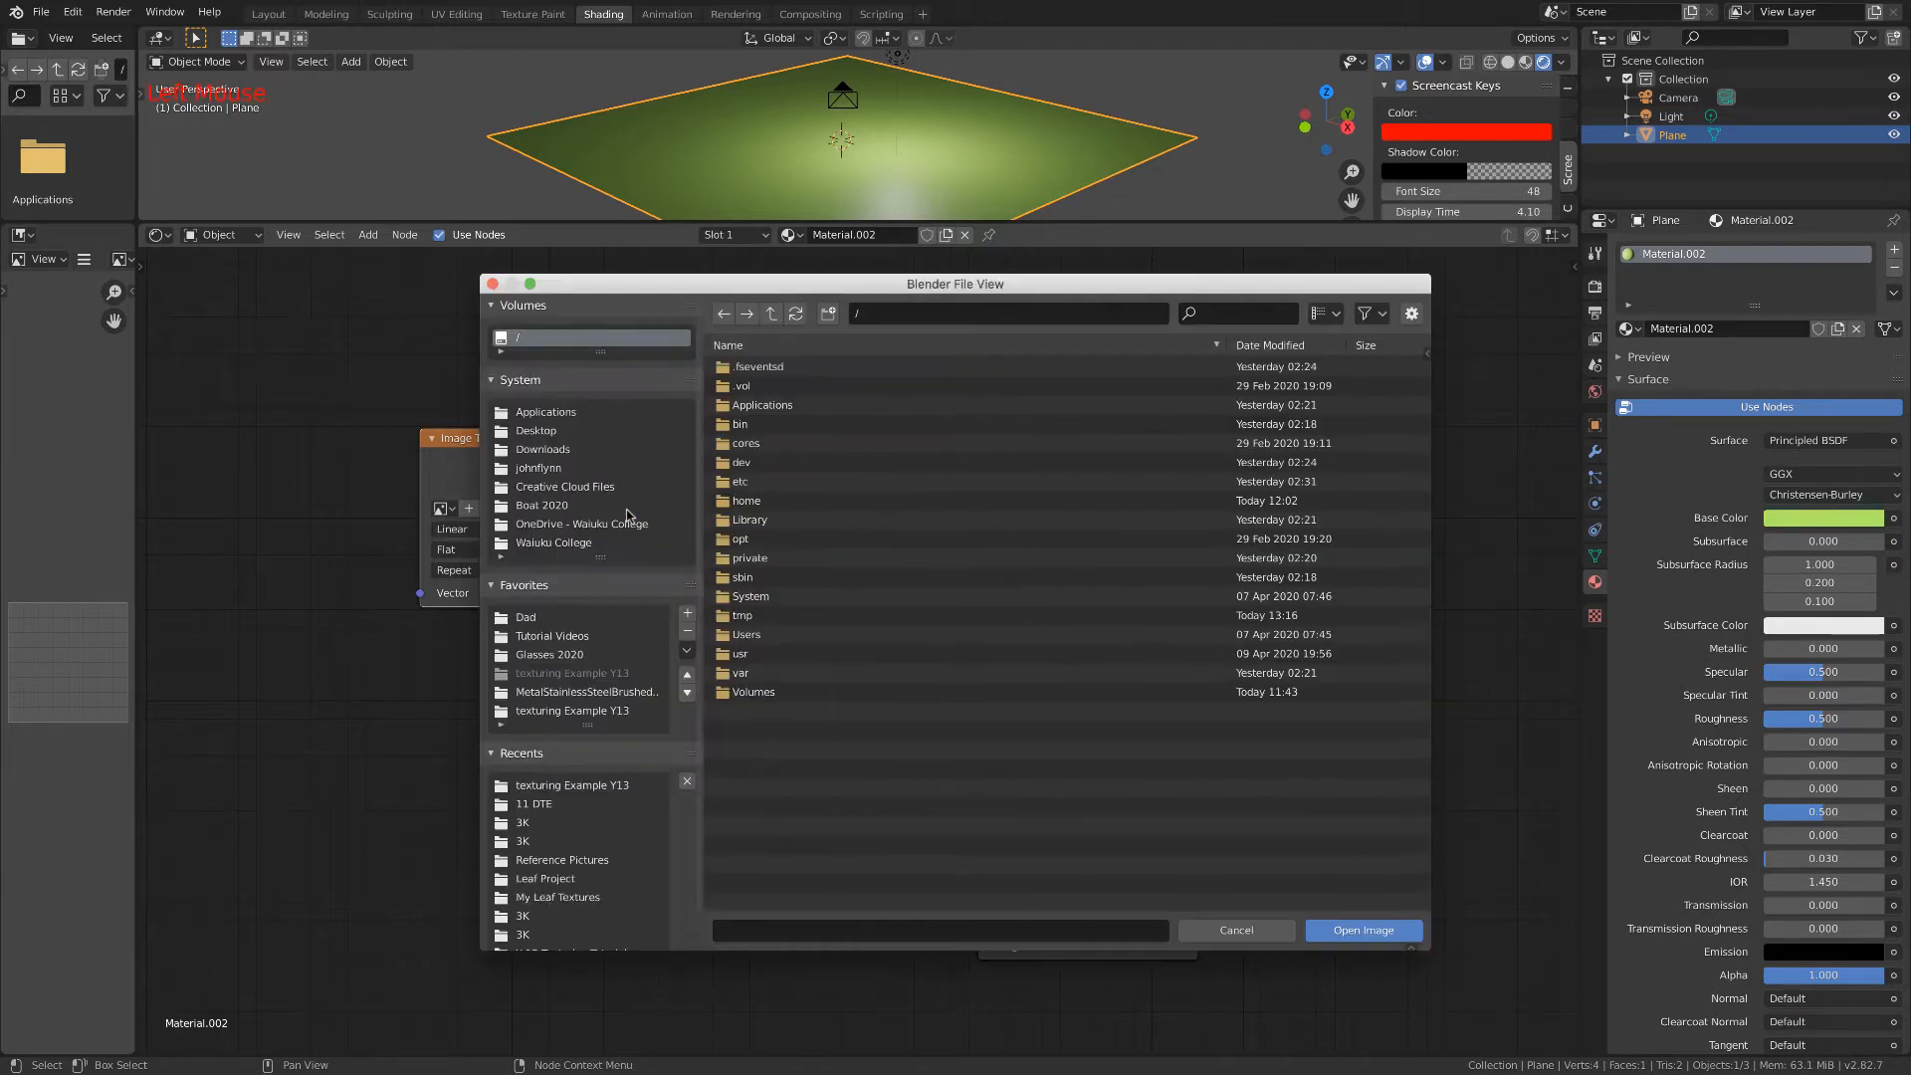
{"action": "left_click", "coordinate": [557, 525]}
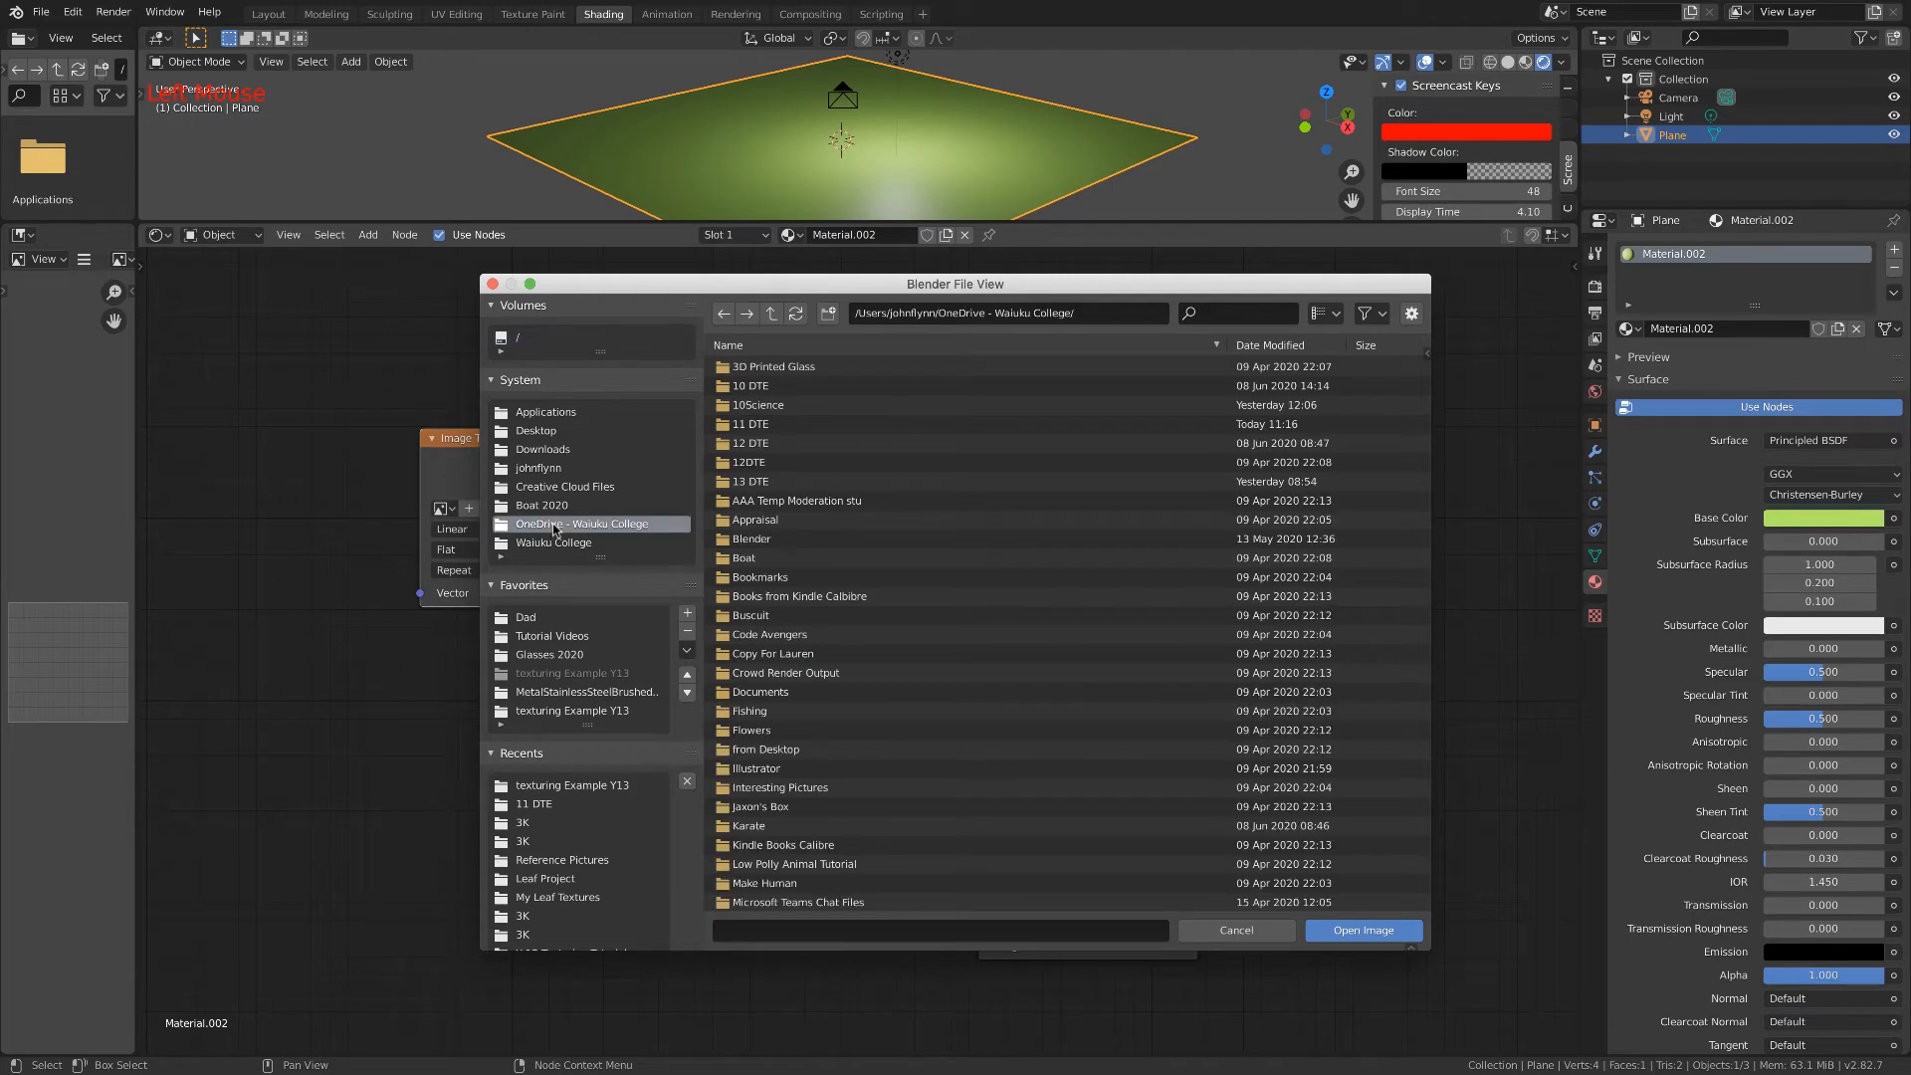
{"action": "double_click", "coordinate": [751, 540]}
{"action": "scroll", "coordinate": [744, 637], "scroll_direction": "down", "scroll_amount": 5}
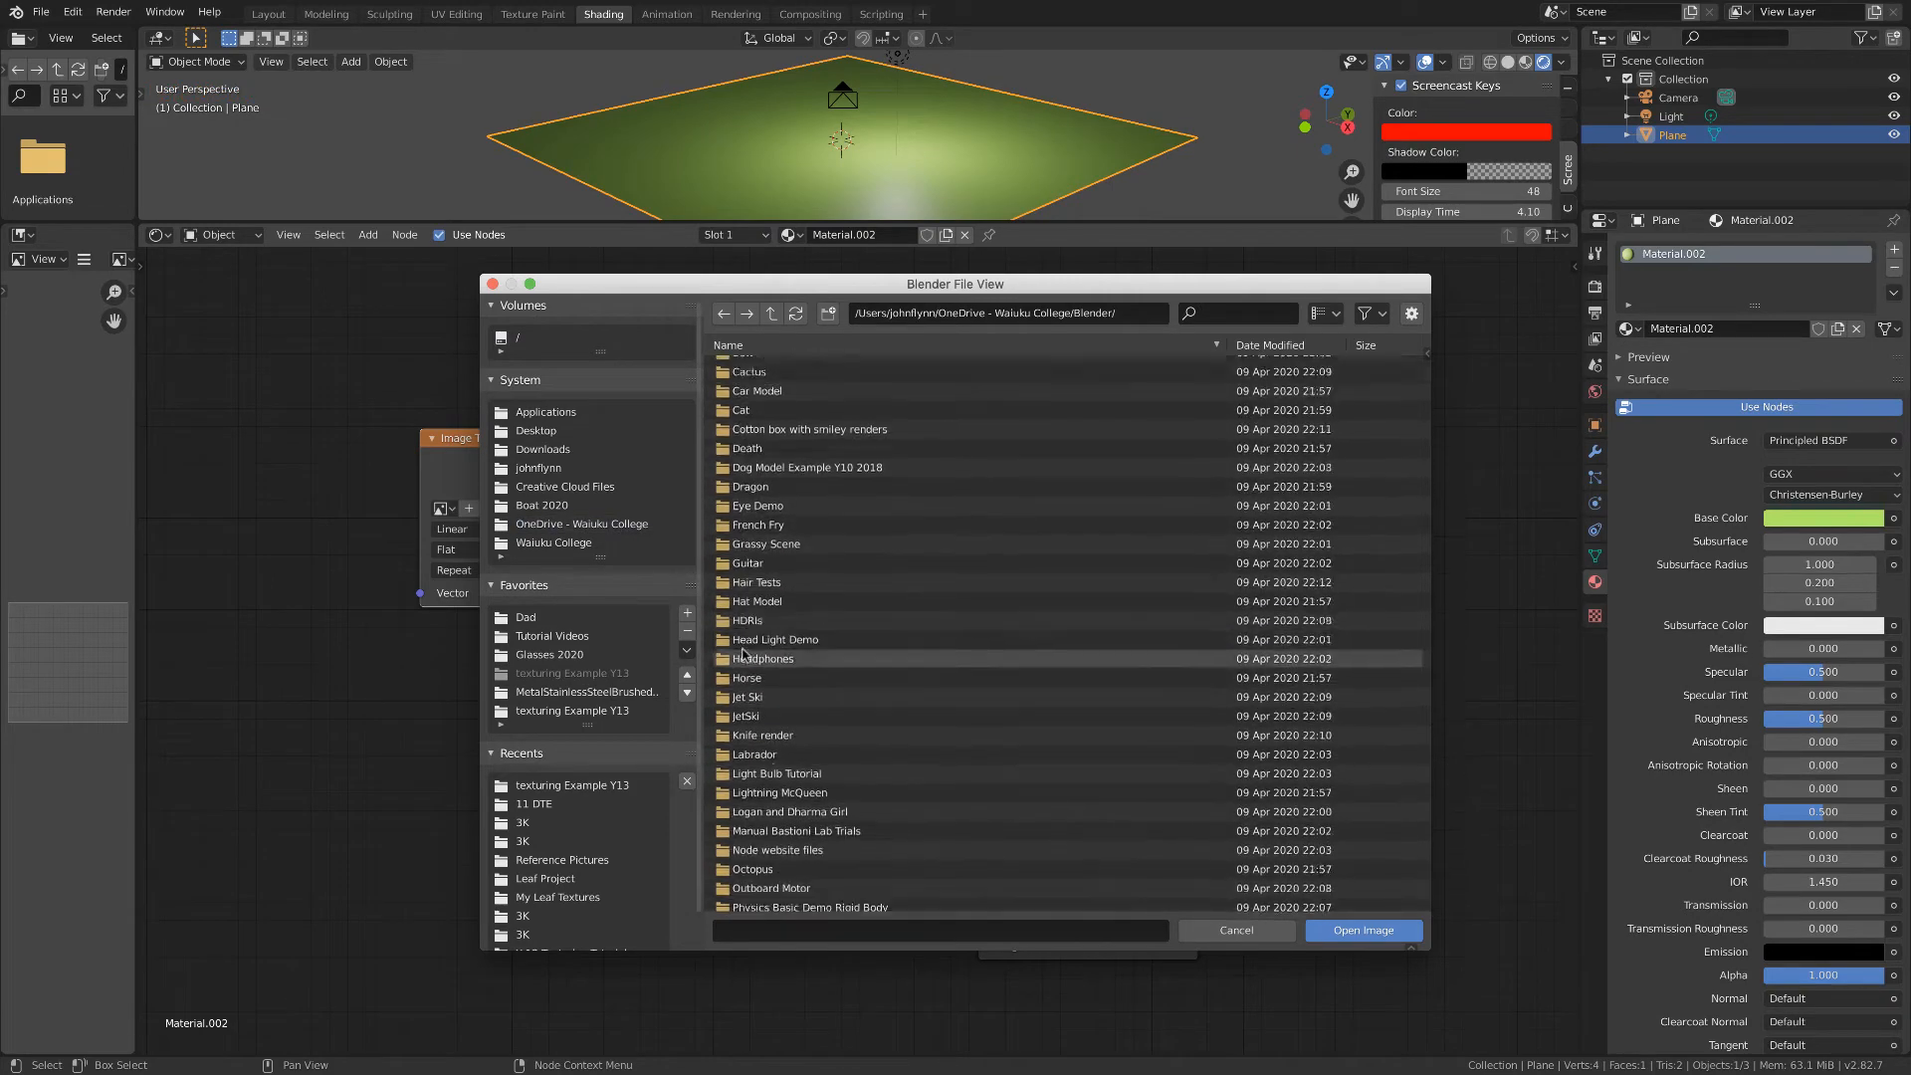
{"action": "scroll", "coordinate": [756, 667], "scroll_direction": "down", "scroll_amount": 5}
{"action": "scroll", "coordinate": [761, 681], "scroll_direction": "down", "scroll_amount": 4}
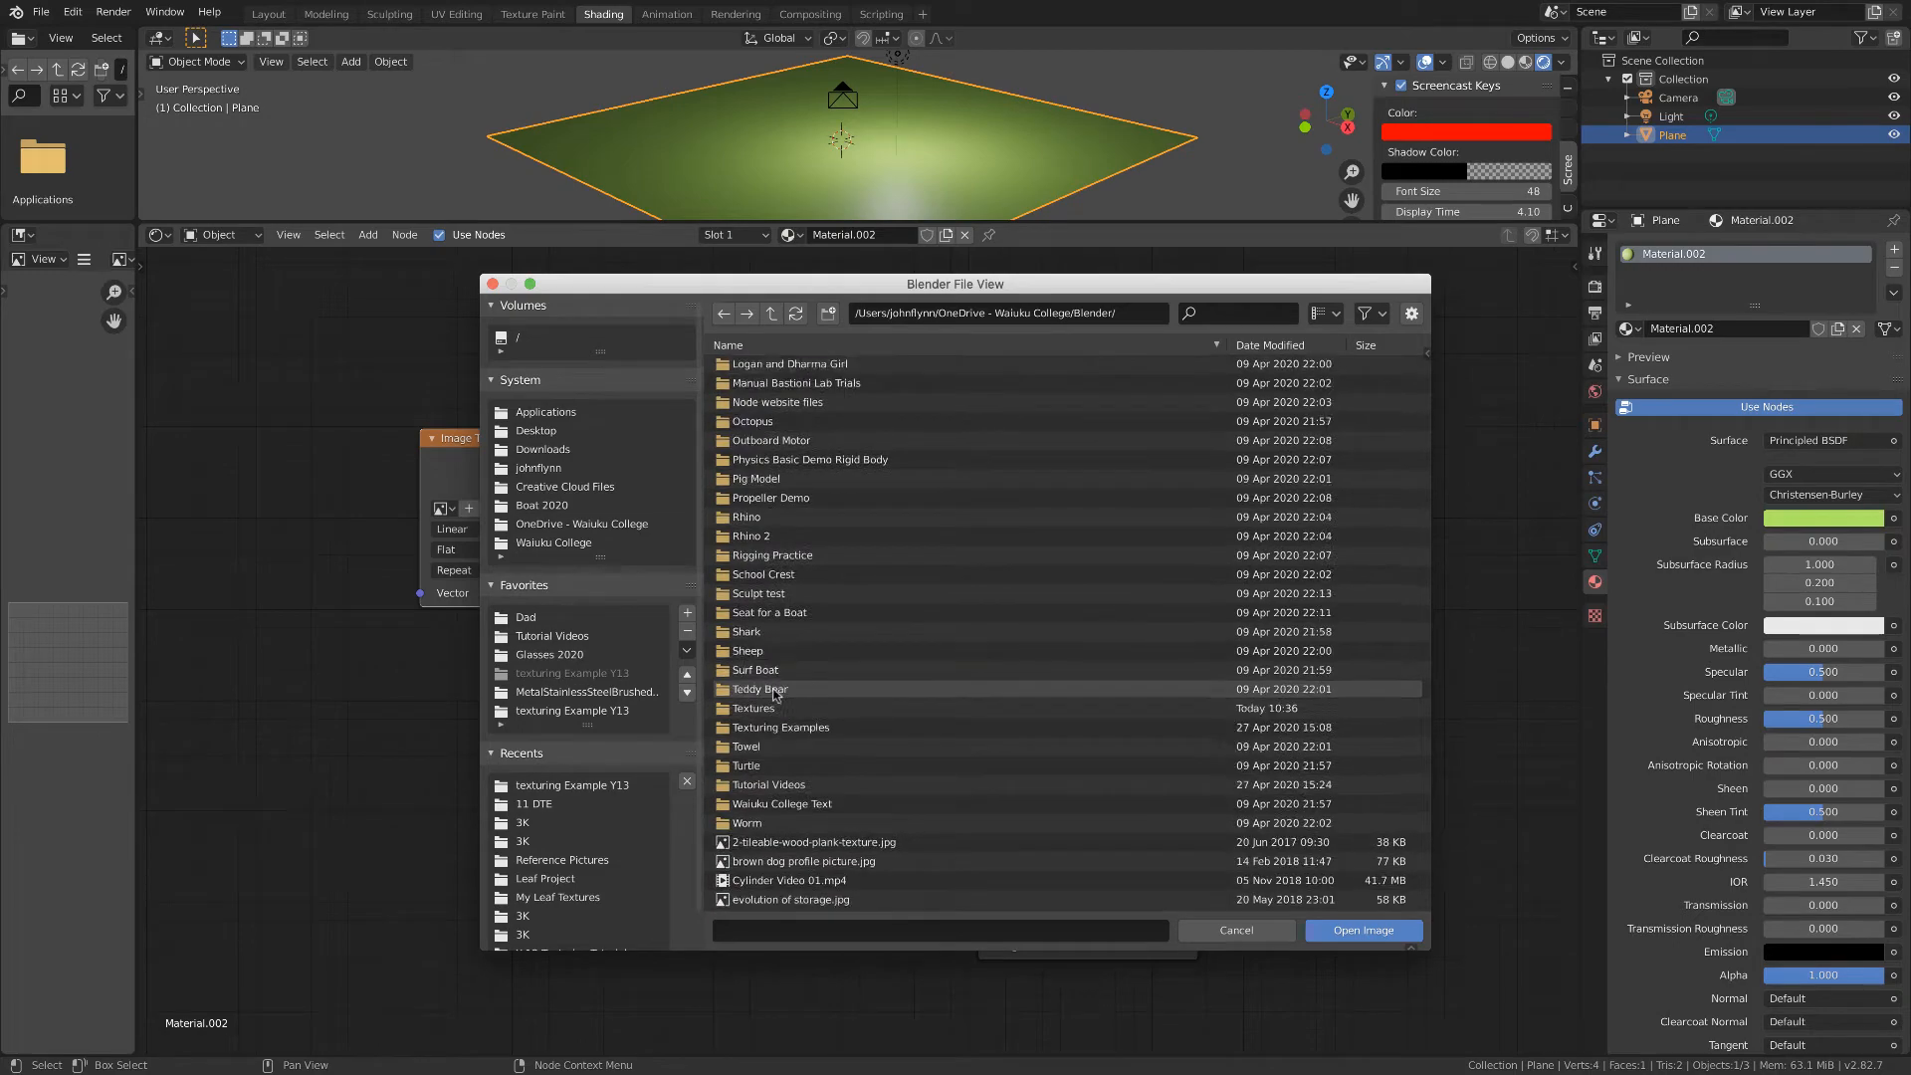
{"action": "double_click", "coordinate": [744, 673]}
Find the MetalBrassBrushed002 texture in the Textures folder and open its METALNESS subfolder.
{"action": "scroll", "coordinate": [776, 597], "scroll_direction": "down", "scroll_amount": 8}
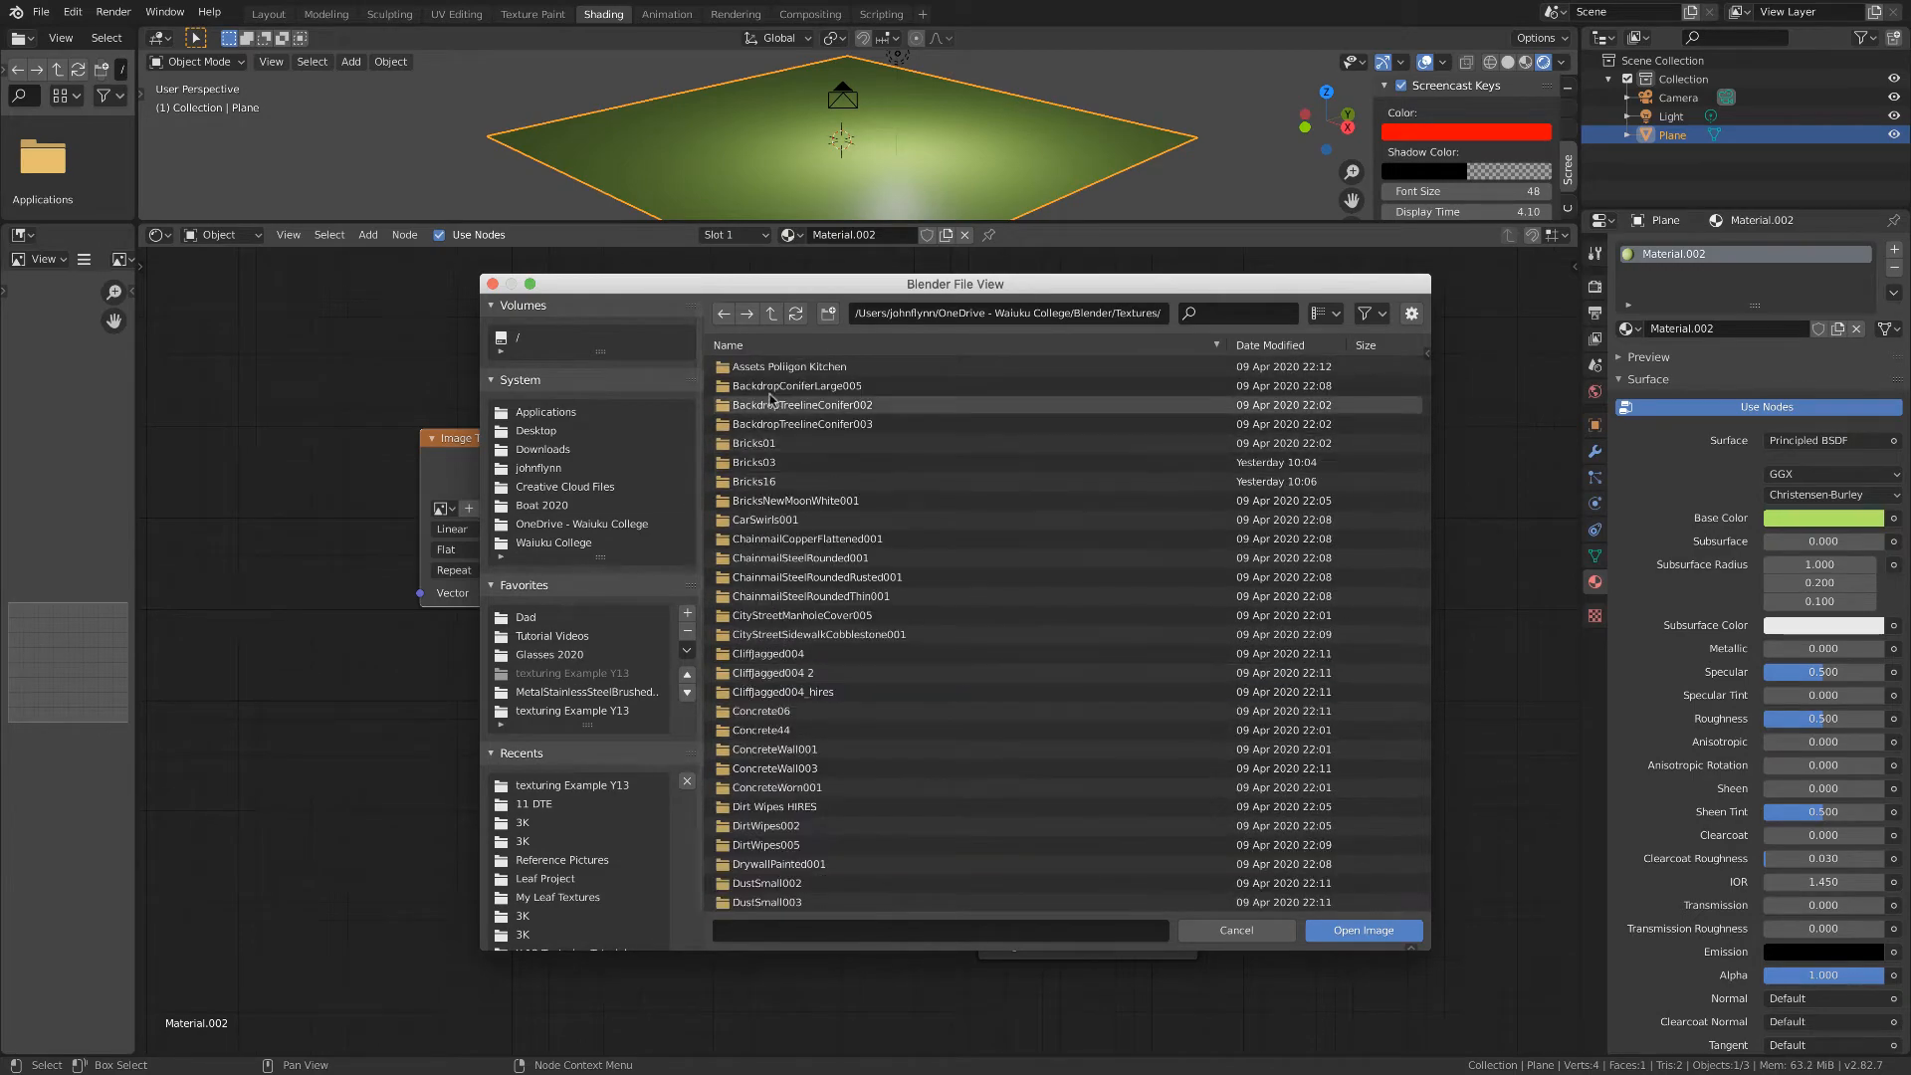
{"action": "scroll", "coordinate": [796, 560], "scroll_direction": "down", "scroll_amount": 20}
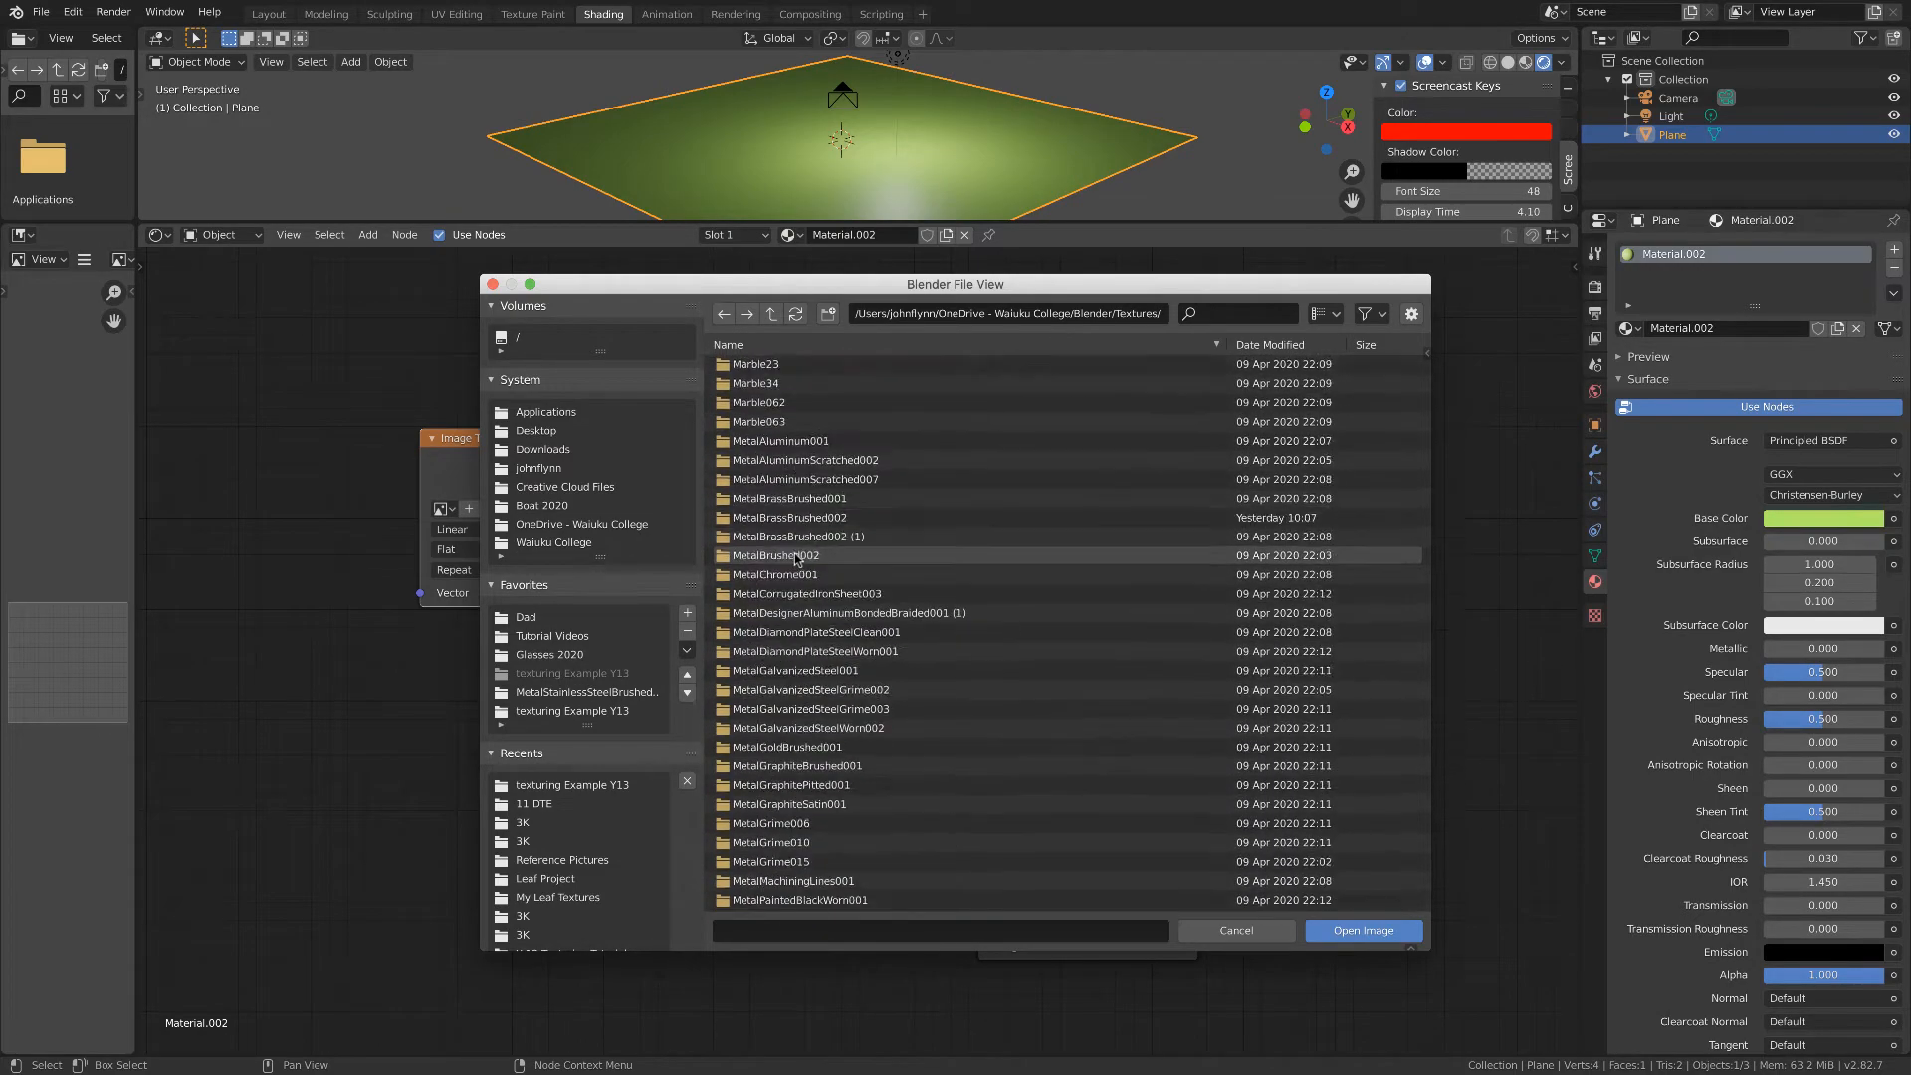
{"action": "scroll", "coordinate": [796, 559], "scroll_direction": "down", "scroll_amount": 12}
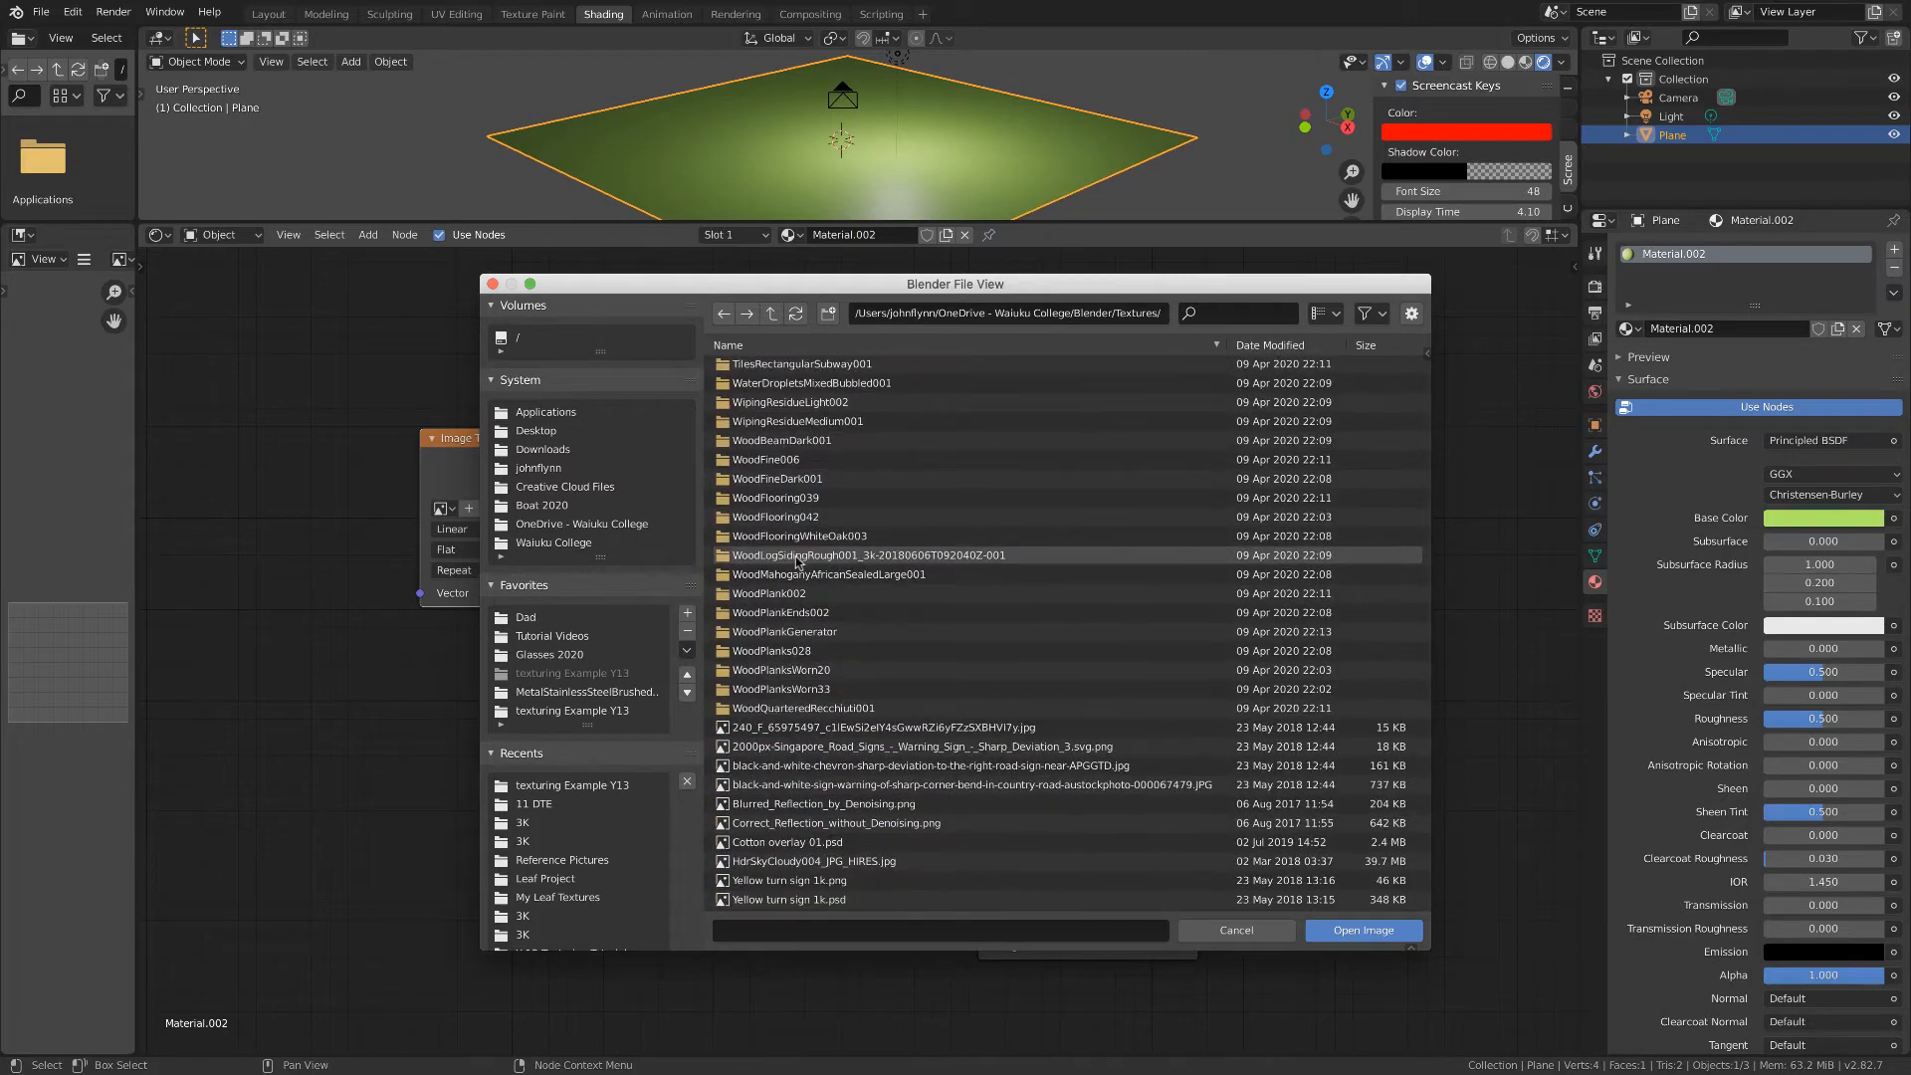
{"action": "scroll", "coordinate": [797, 566], "scroll_direction": "up", "scroll_amount": 20}
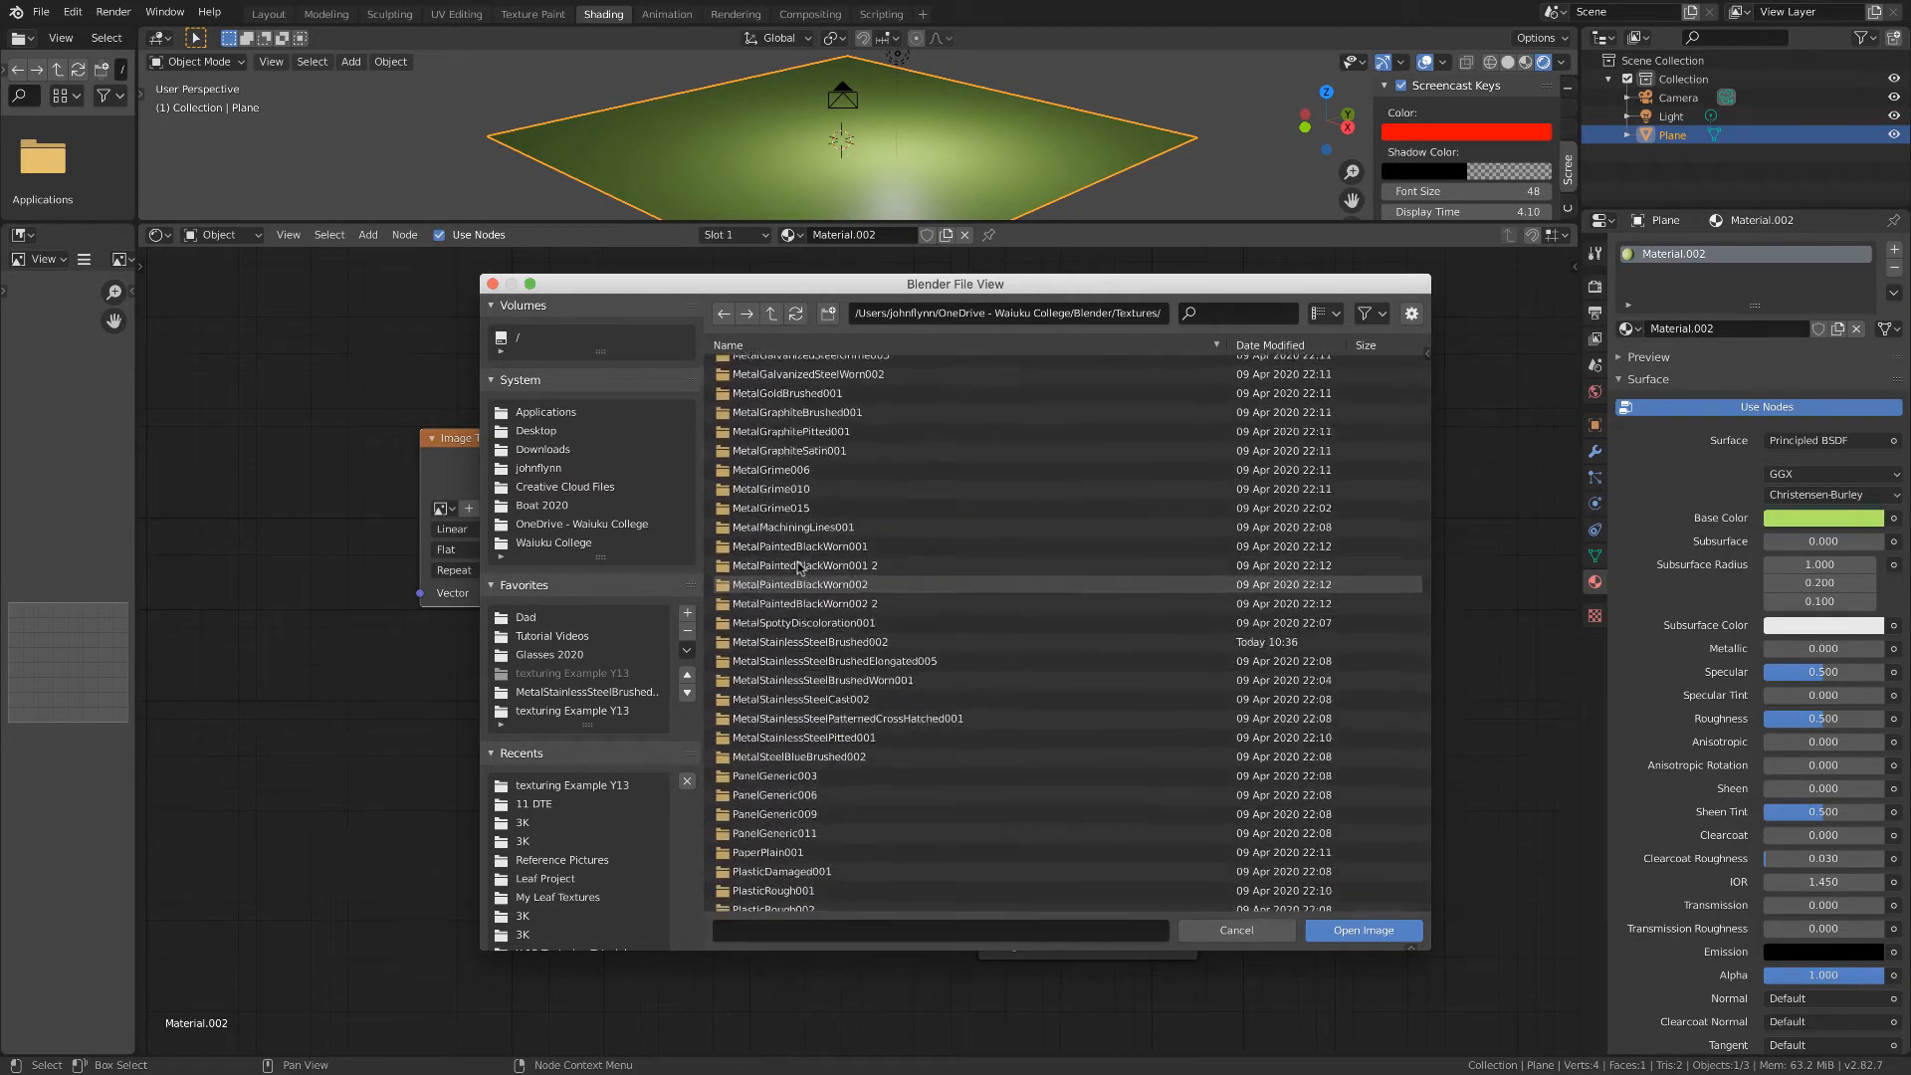
{"action": "scroll", "coordinate": [797, 566], "scroll_direction": "up", "scroll_amount": 10}
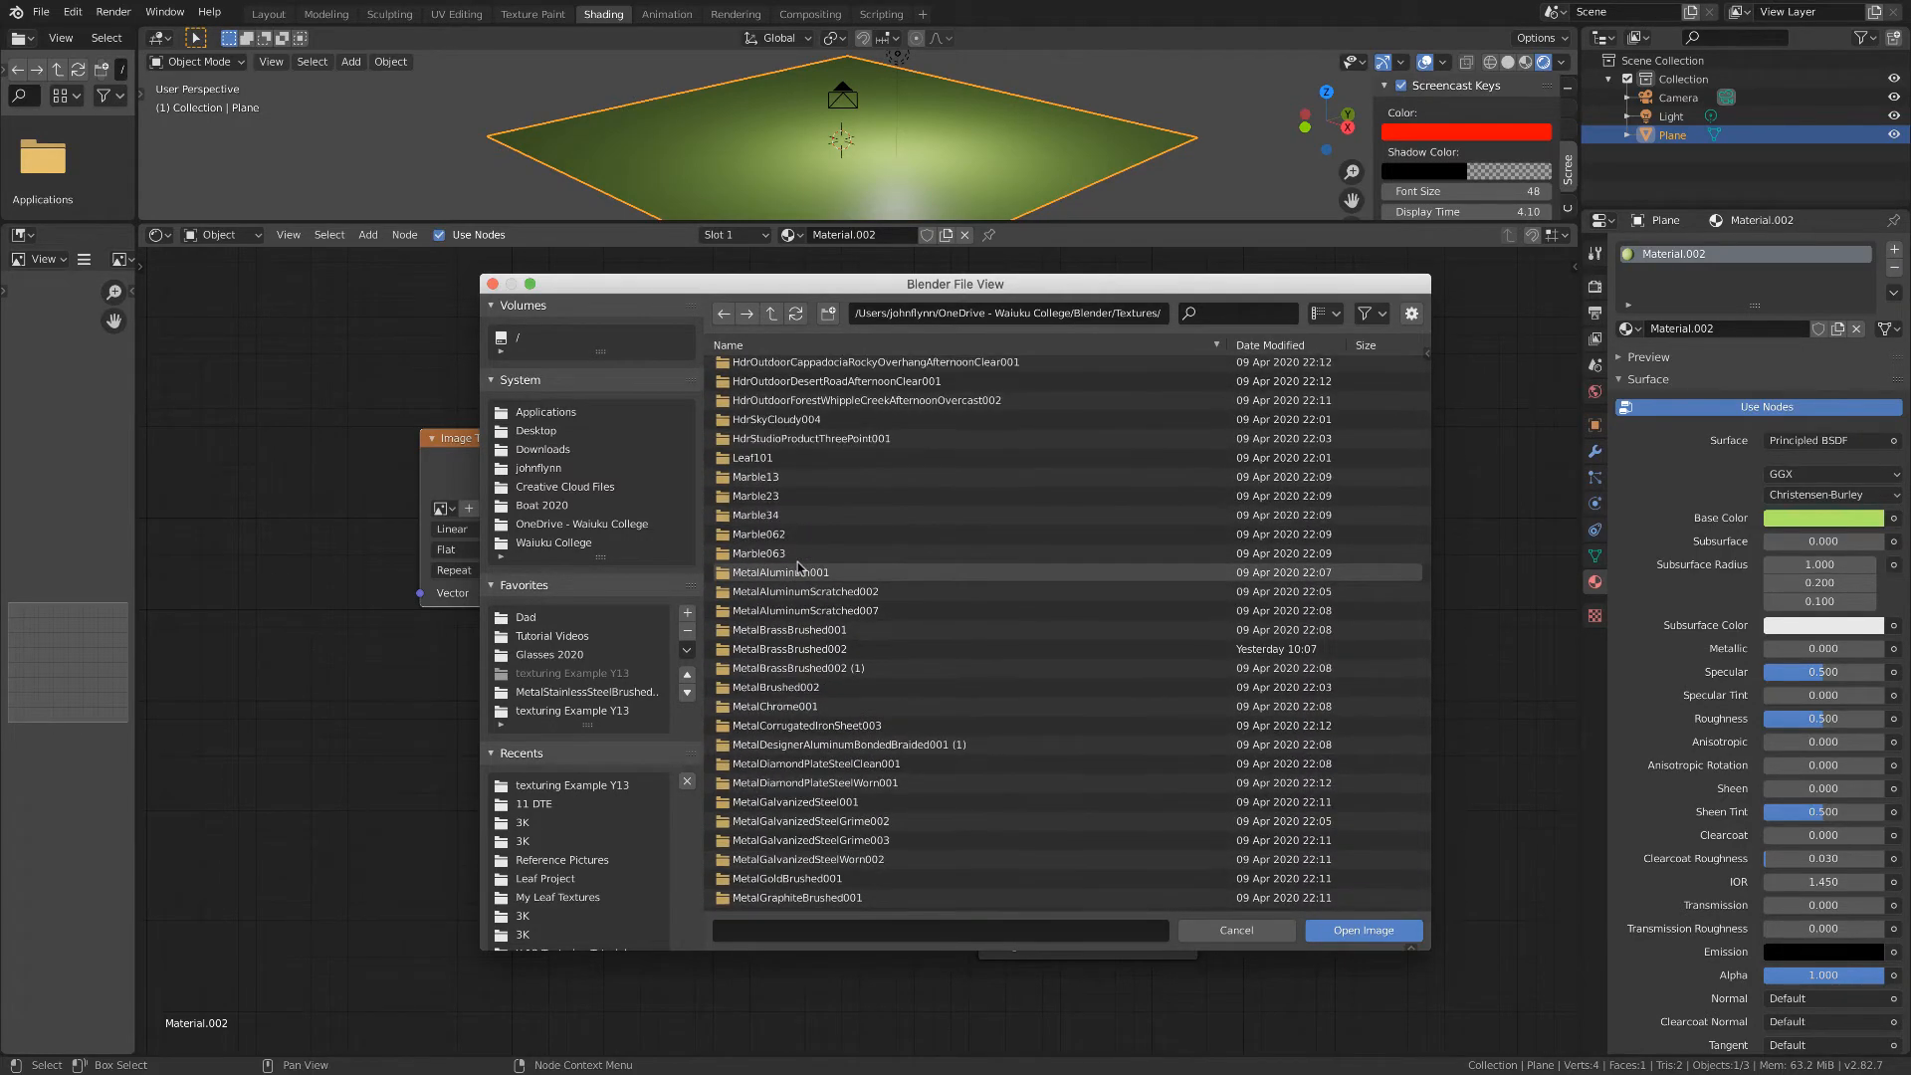
{"action": "scroll", "coordinate": [798, 566], "scroll_direction": "down", "scroll_amount": 6}
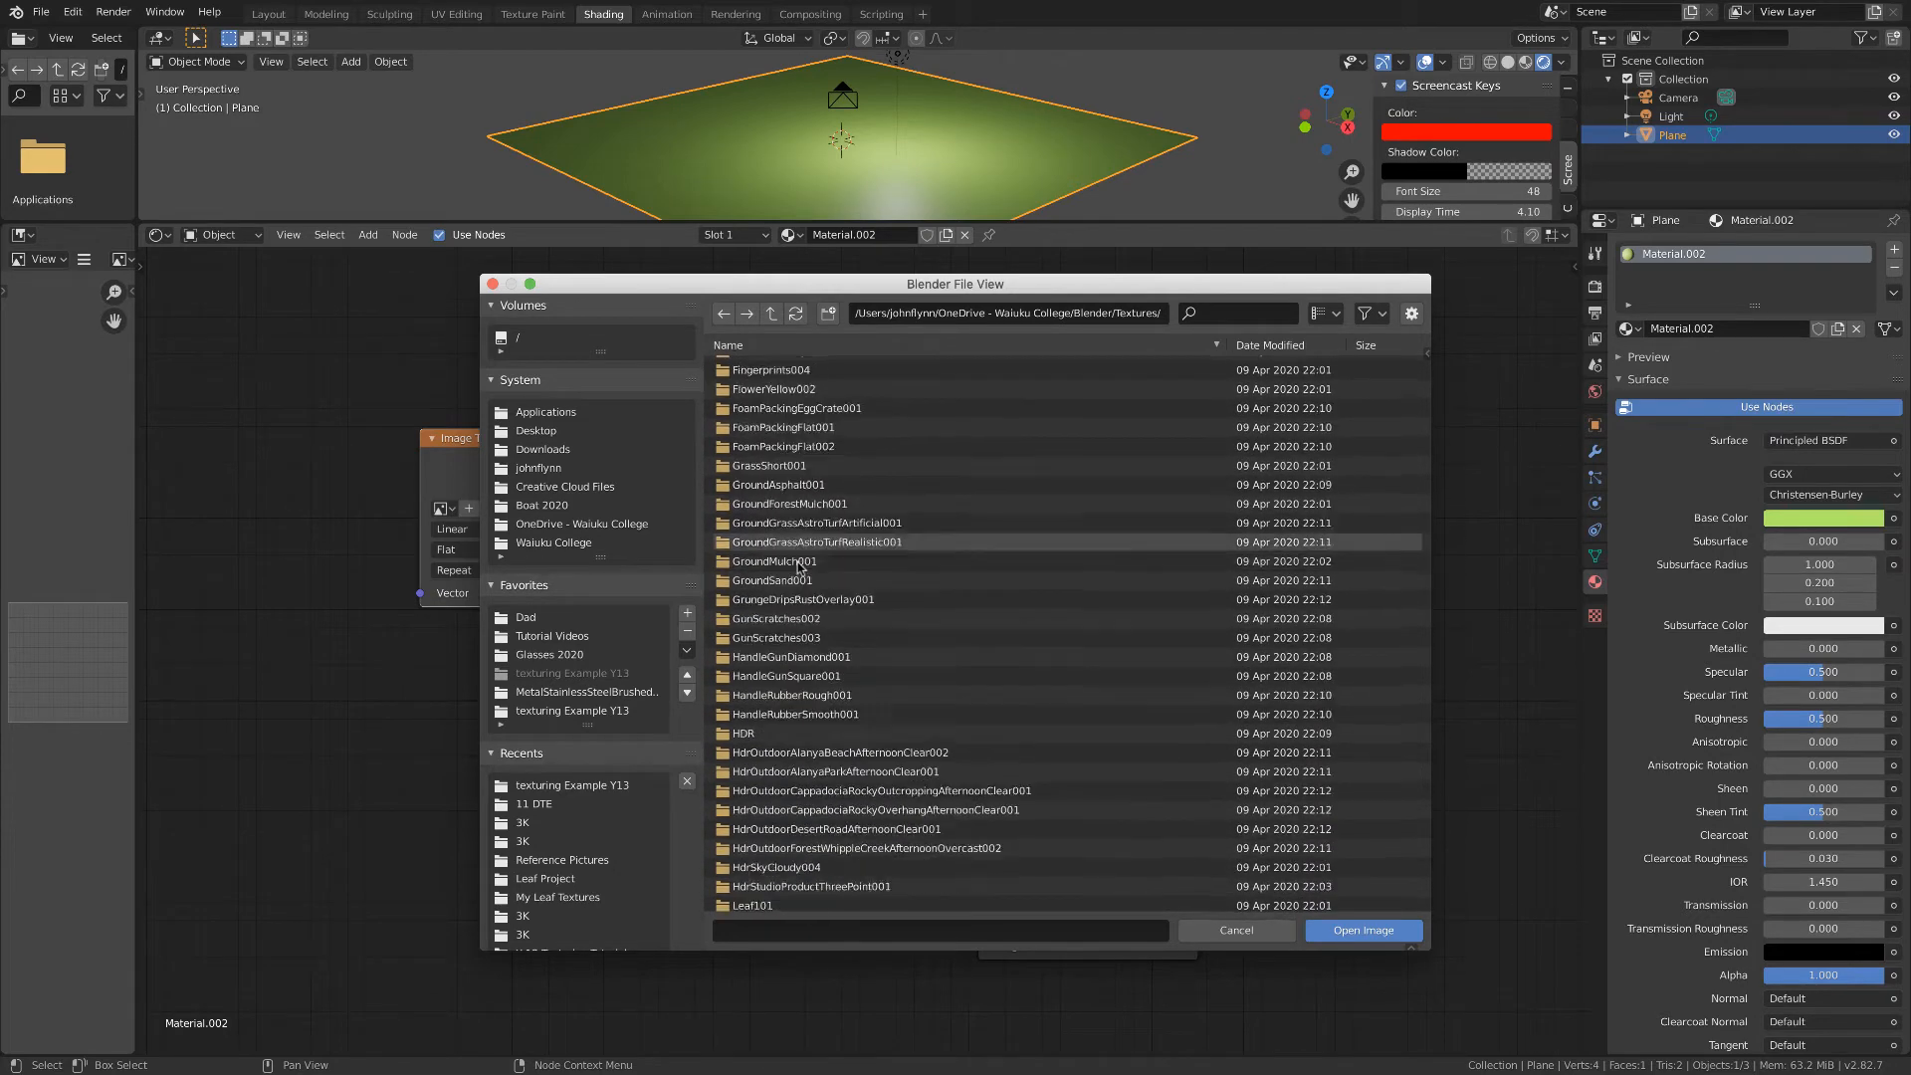
{"action": "scroll", "coordinate": [798, 566], "scroll_direction": "down", "scroll_amount": 3}
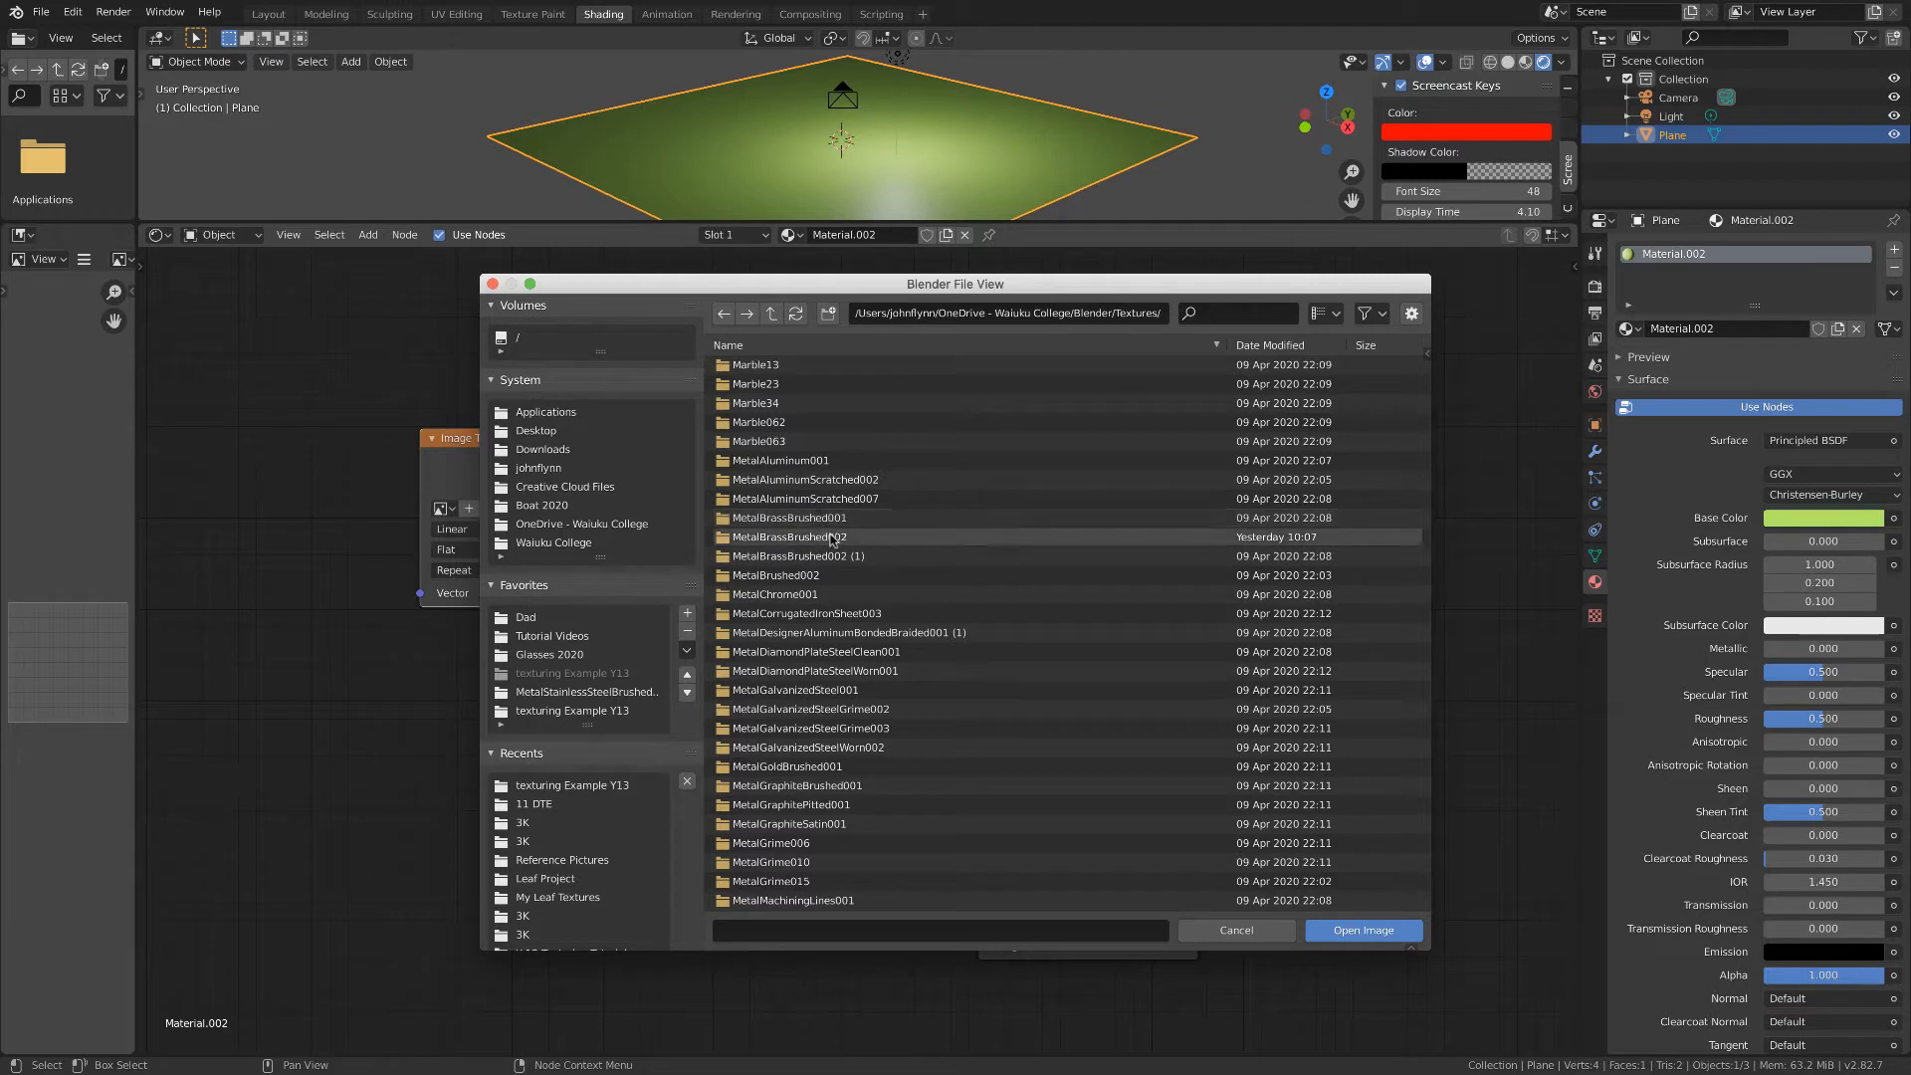
{"action": "double_click", "coordinate": [775, 538]}
{"action": "double_click", "coordinate": [768, 366]}
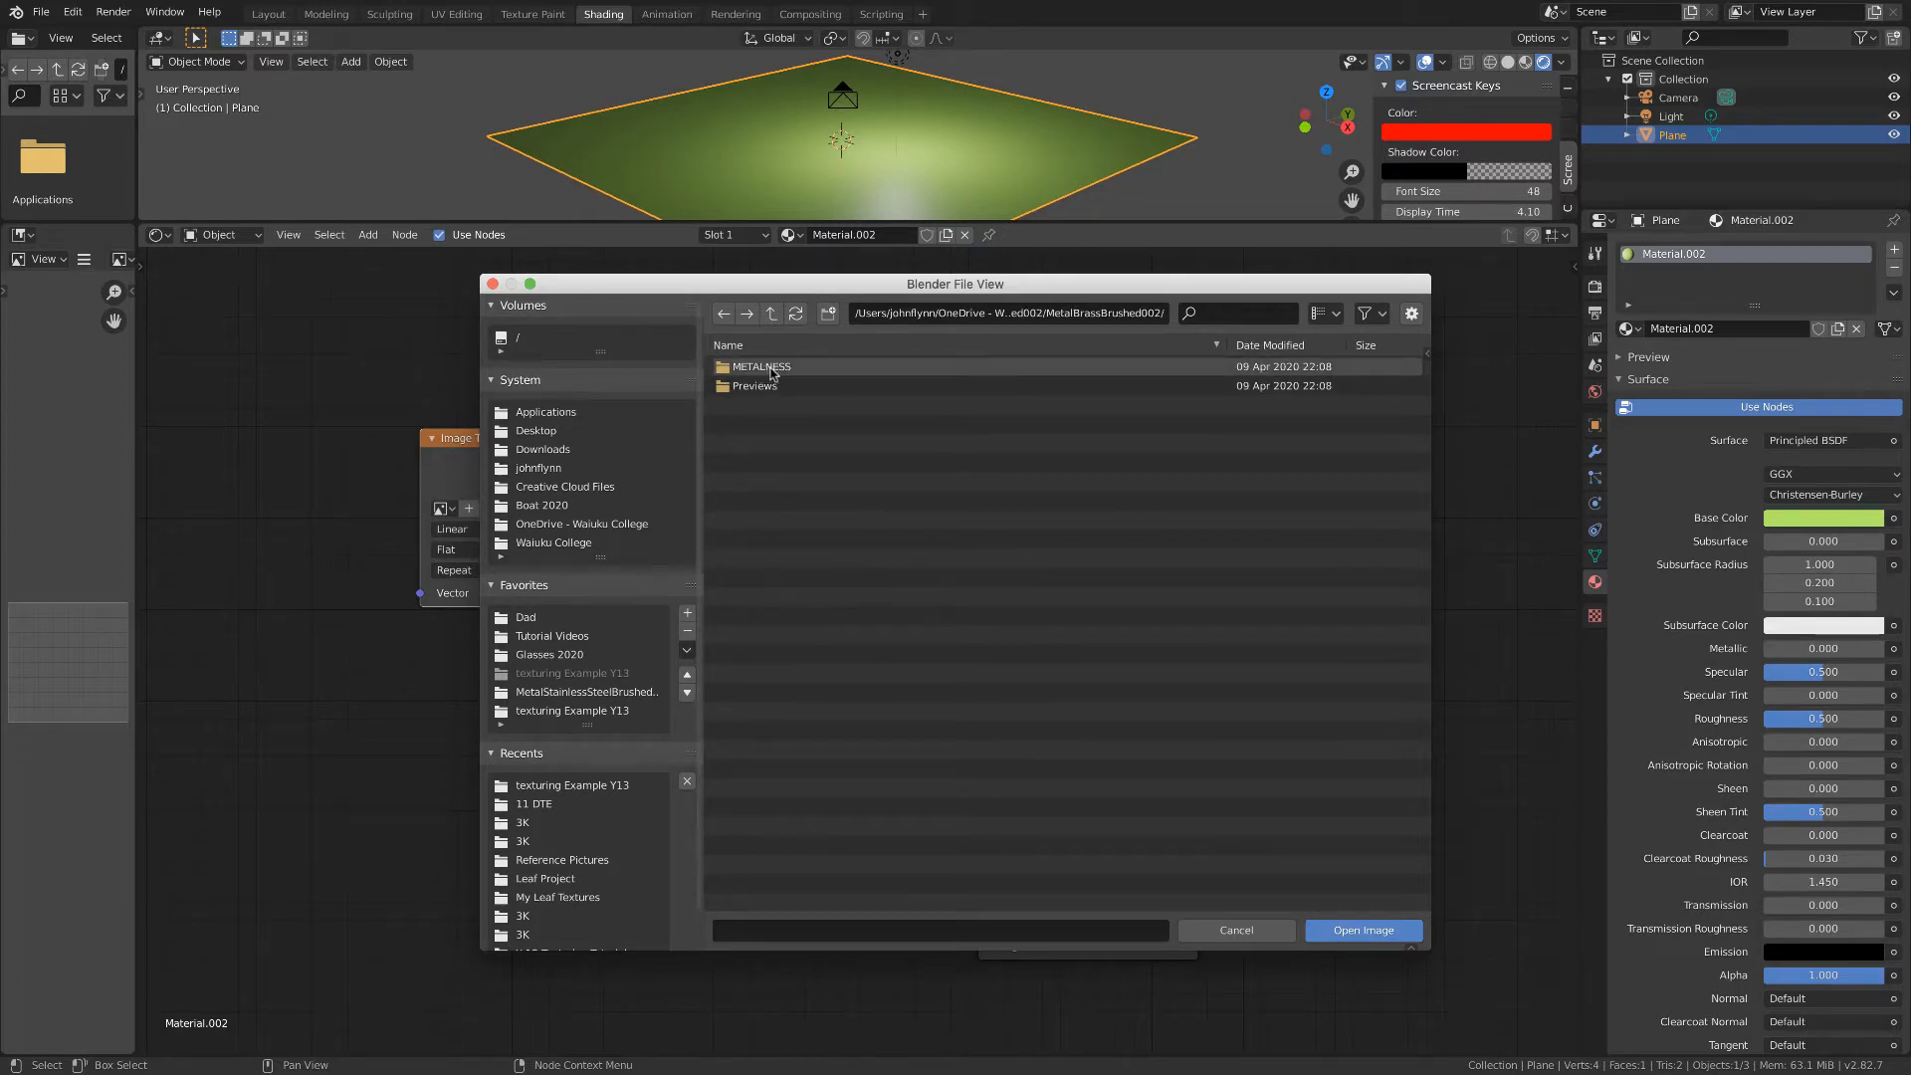
{"action": "double_click", "coordinate": [766, 368]}
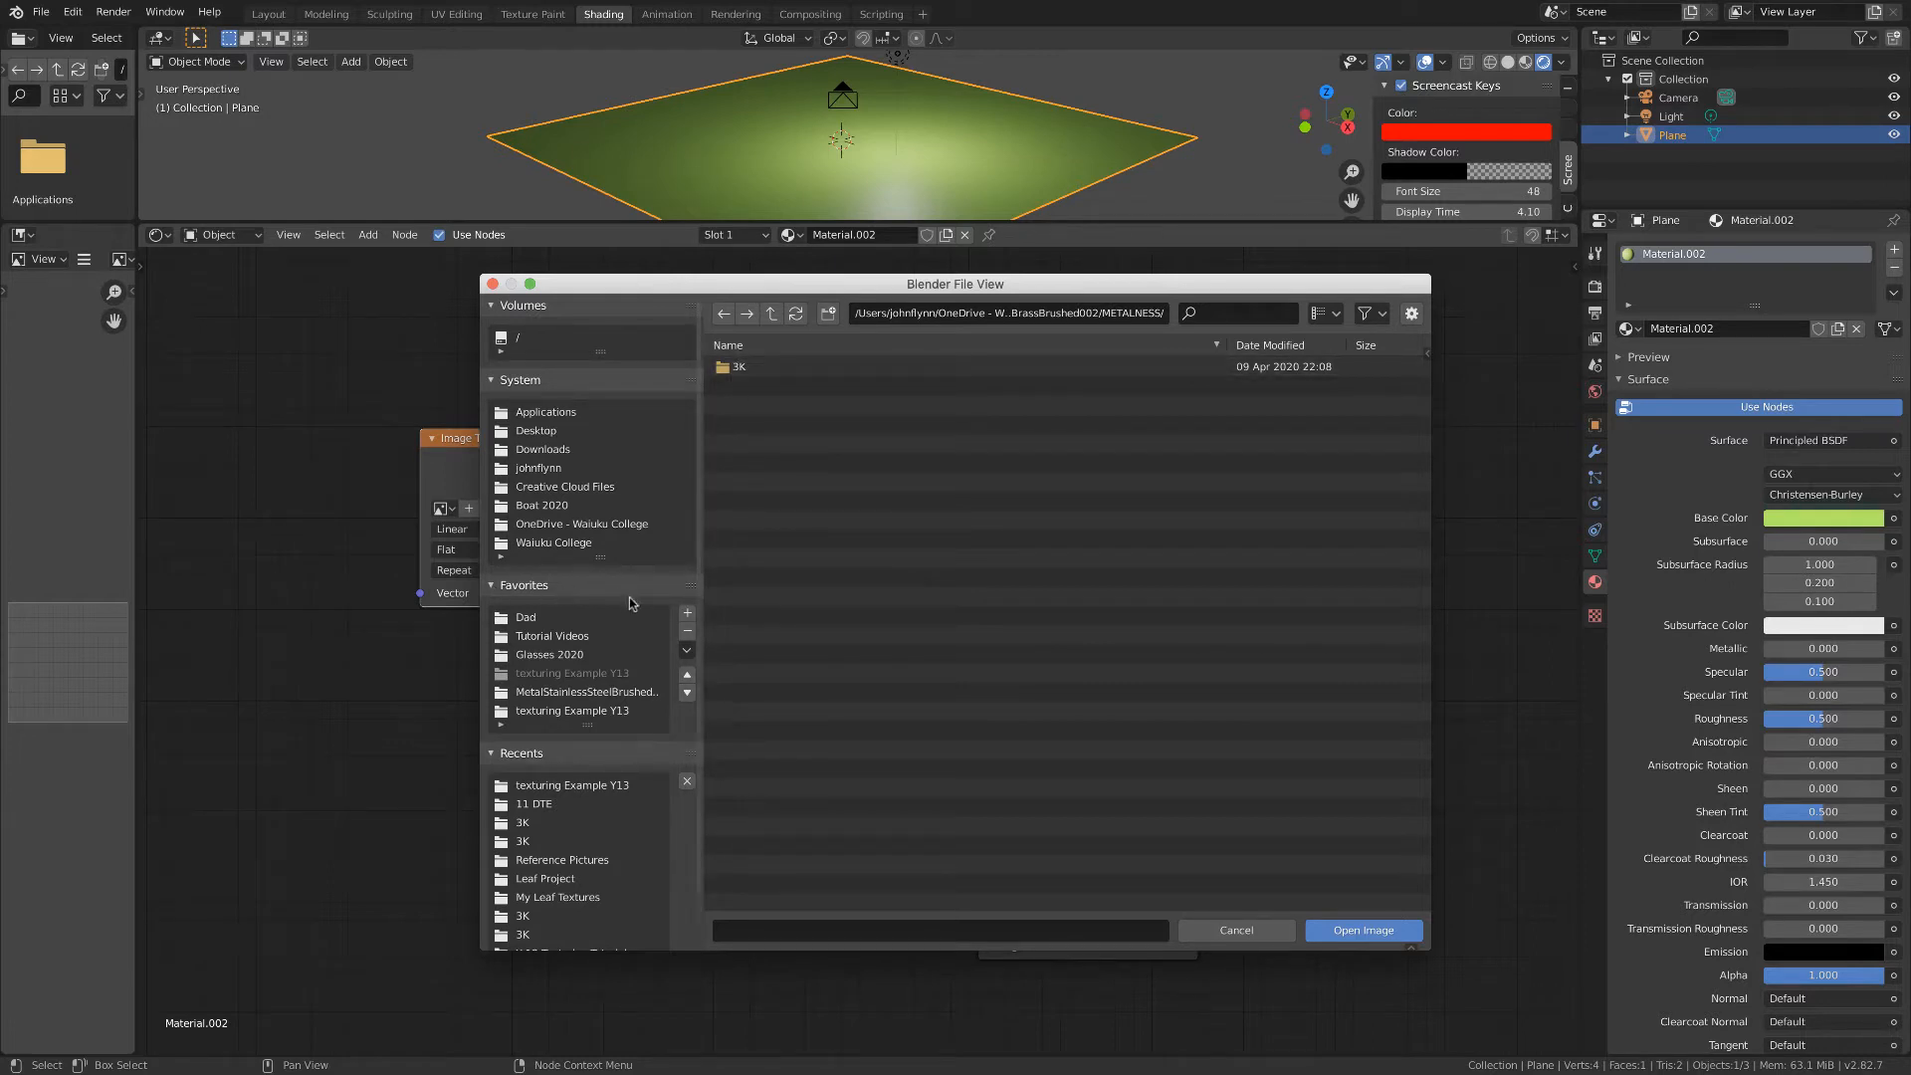
{"action": "left_click", "coordinate": [687, 612]}
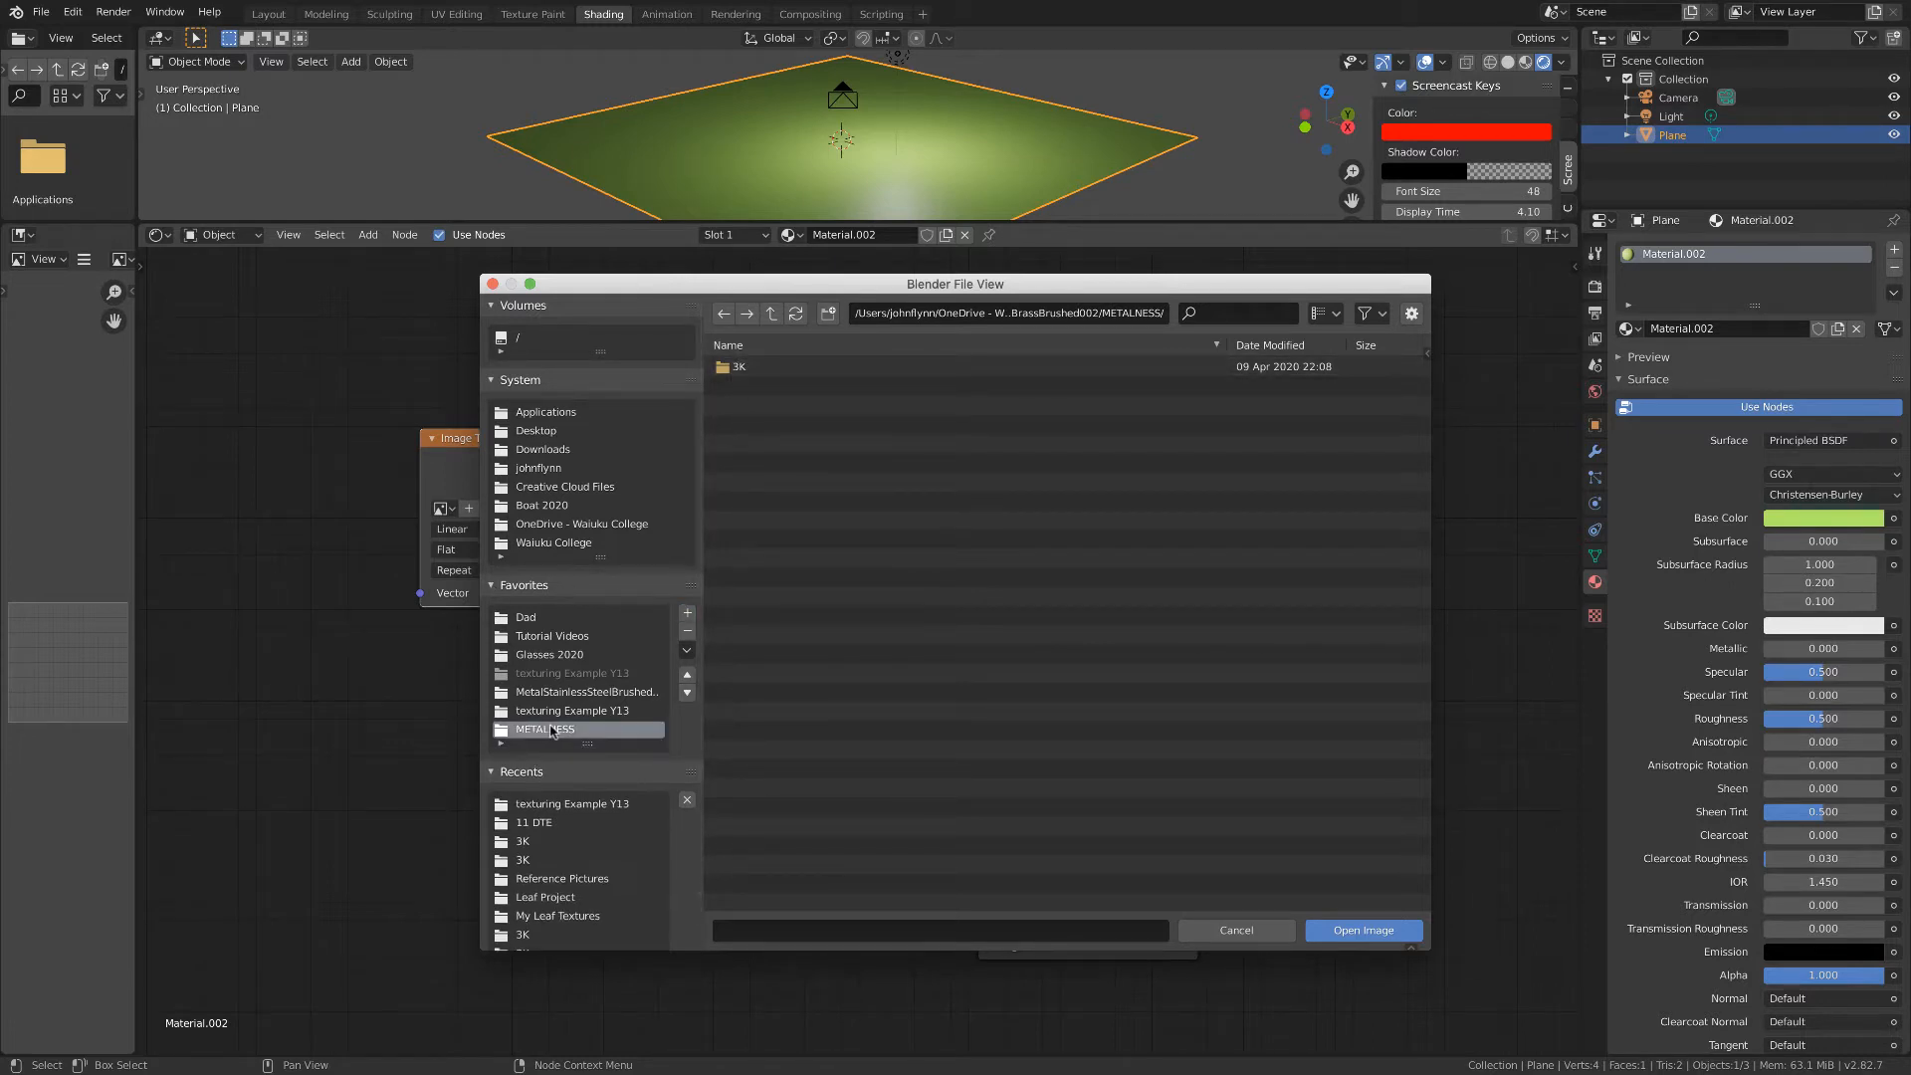
{"action": "left_click", "coordinate": [772, 316]}
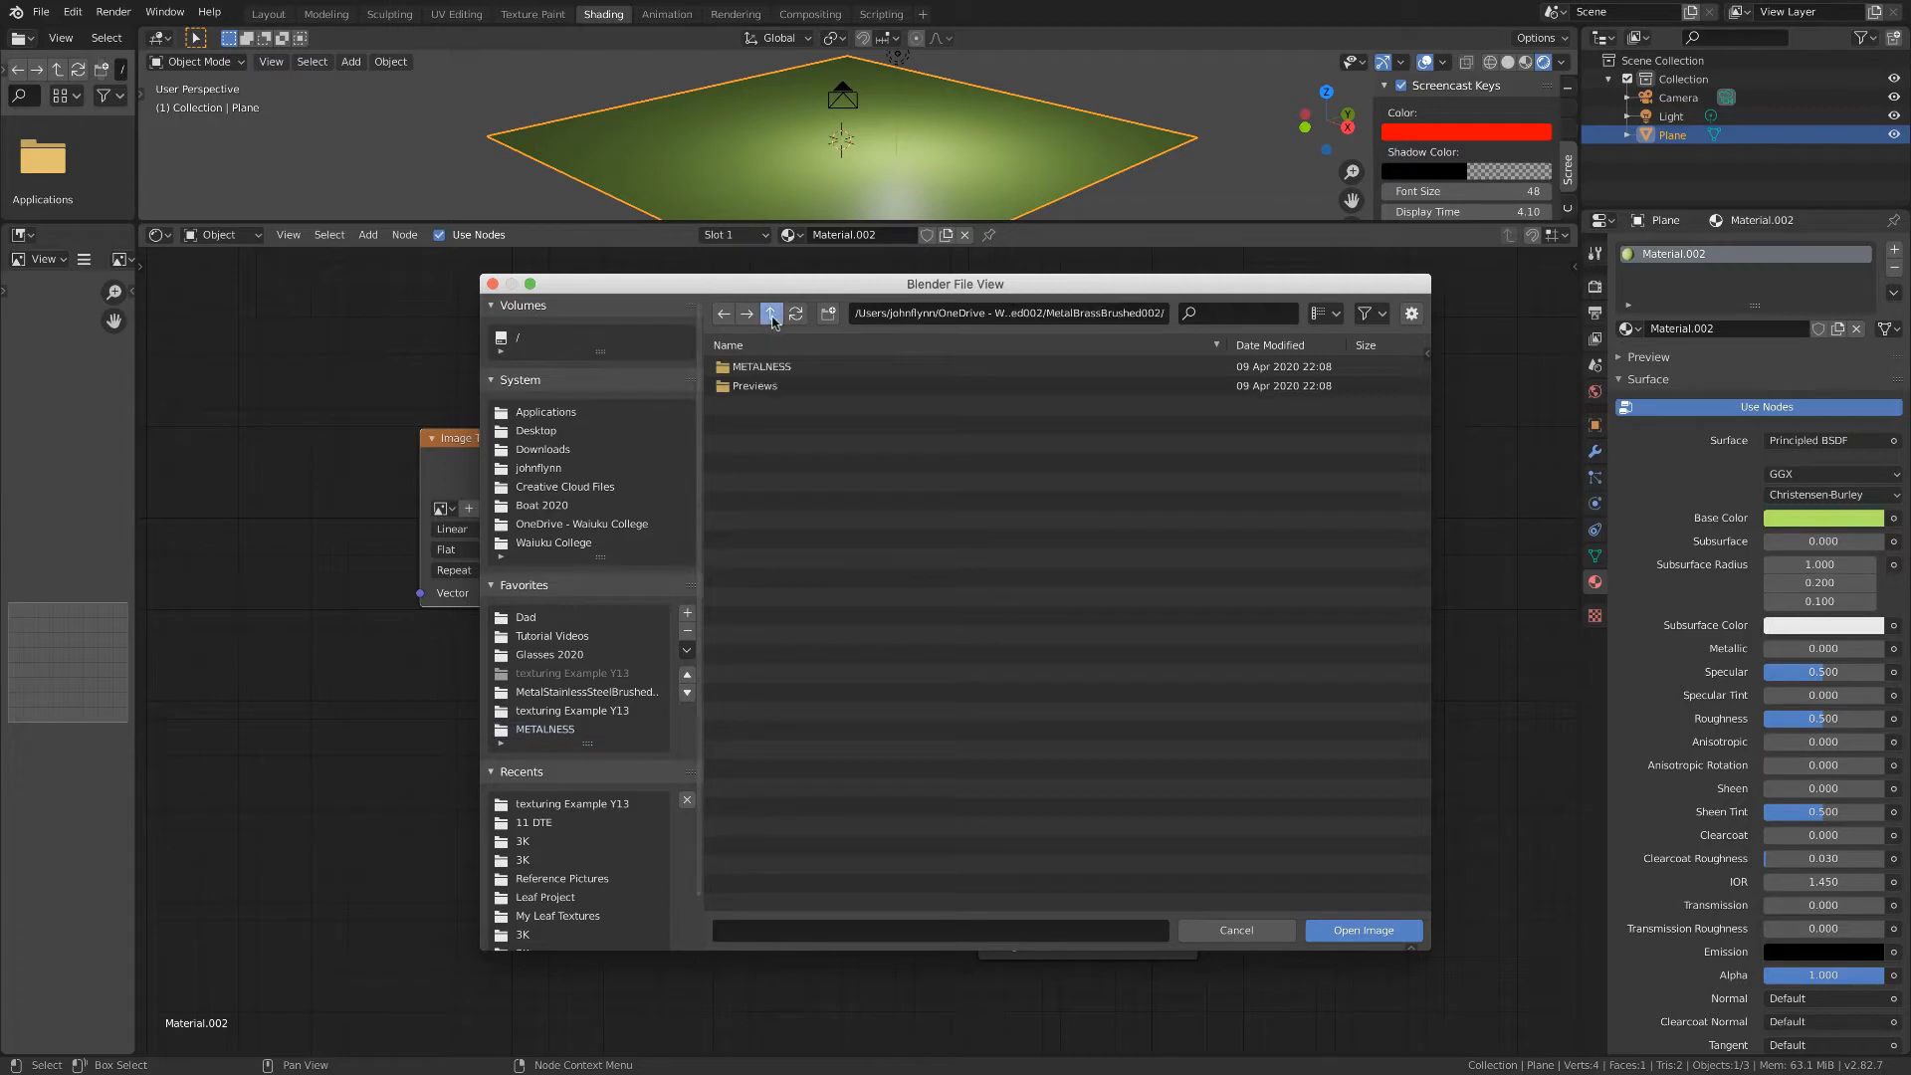
{"action": "left_click", "coordinate": [565, 732]}
{"action": "left_click", "coordinate": [687, 631]}
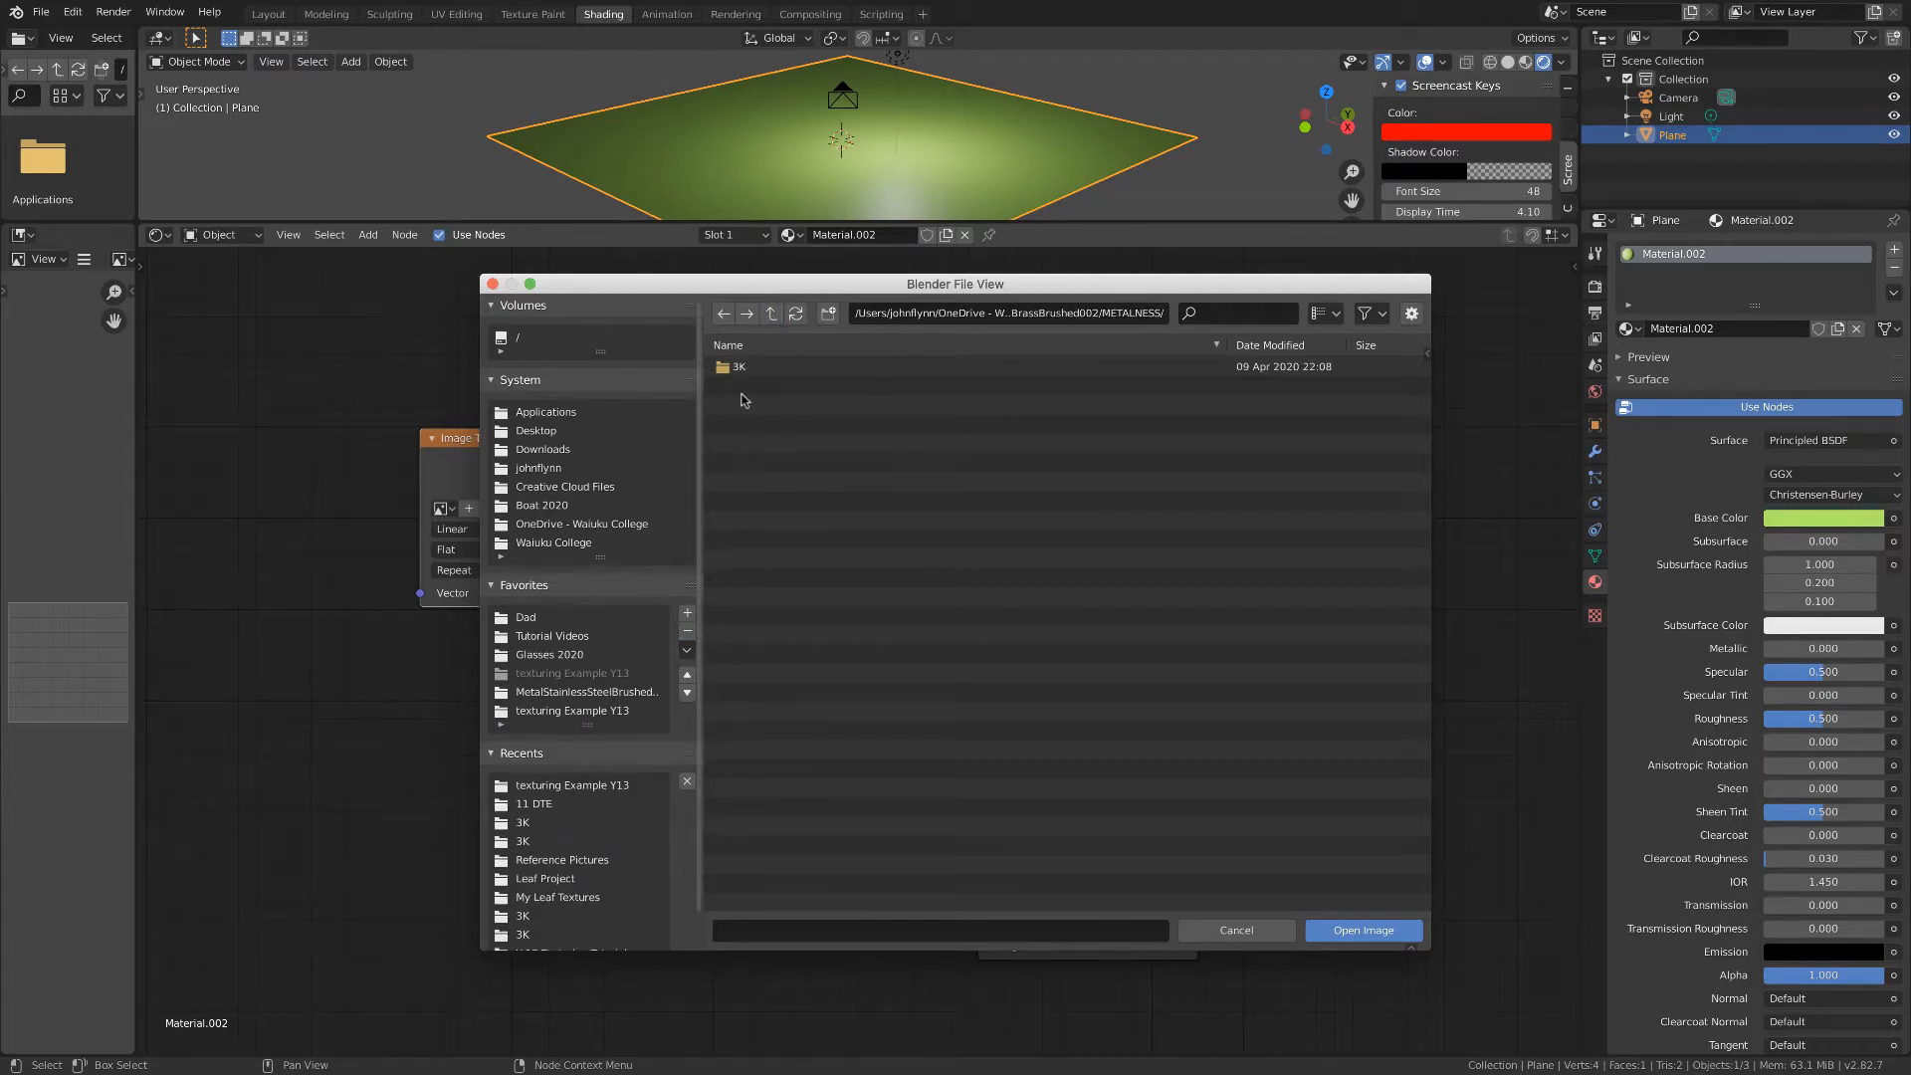
Go back up to the outer MetalBrassBrushed002 folder and add it to the file browser's favorites.
{"action": "left_click", "coordinate": [772, 315]}
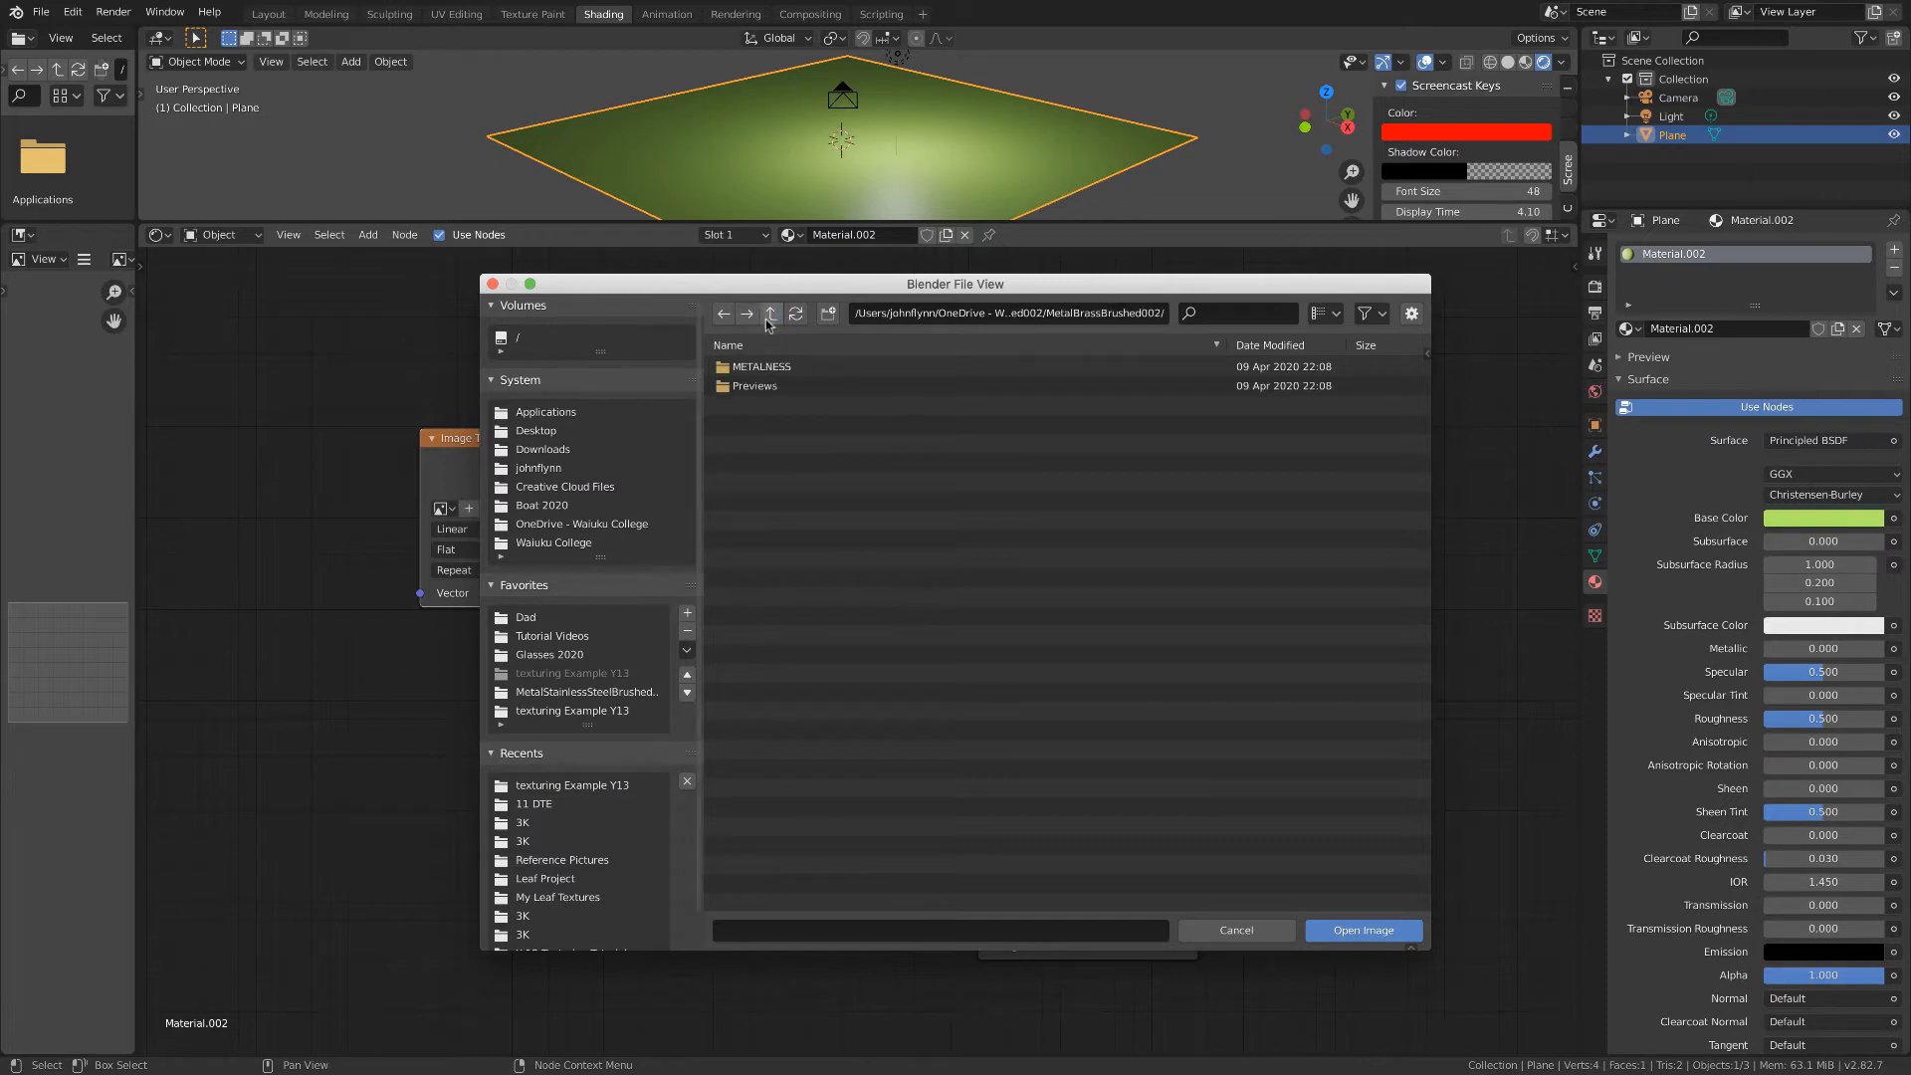
{"action": "left_click", "coordinate": [772, 315]}
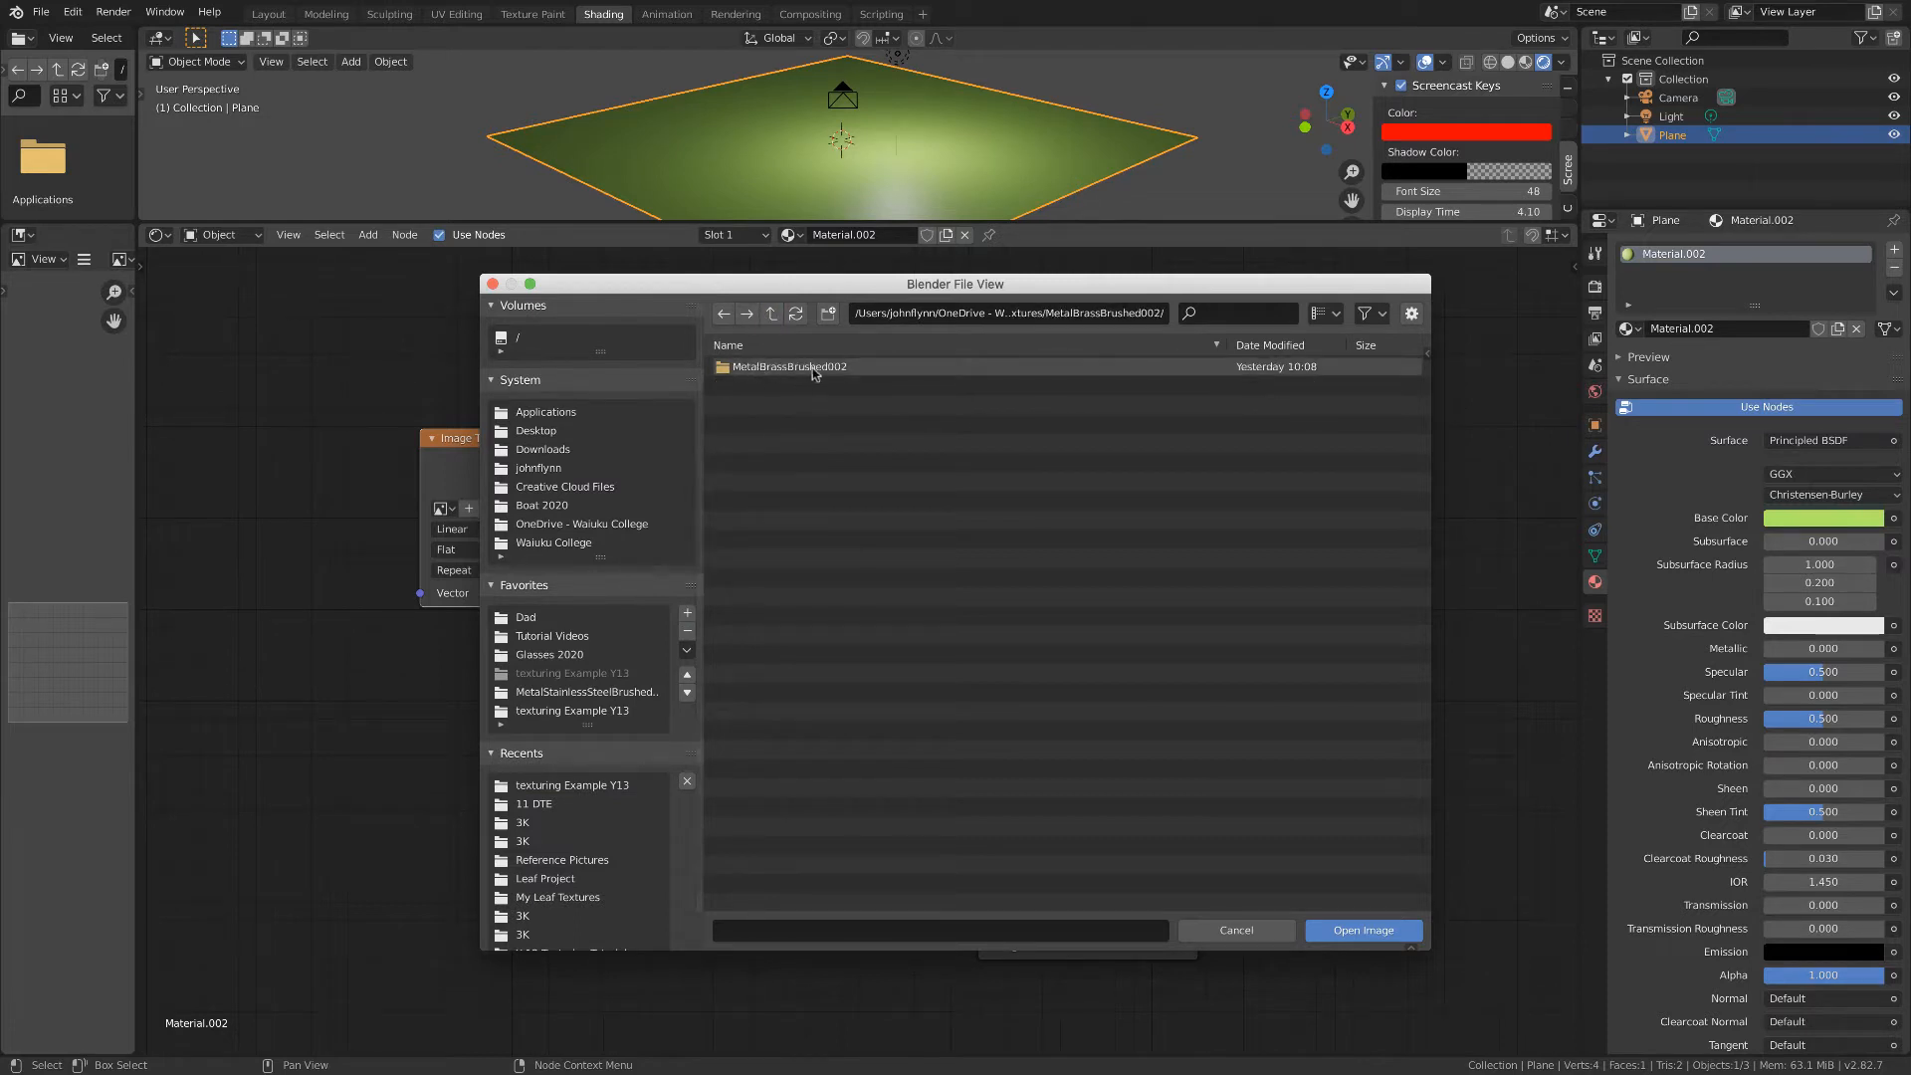
{"action": "left_click", "coordinate": [687, 612]}
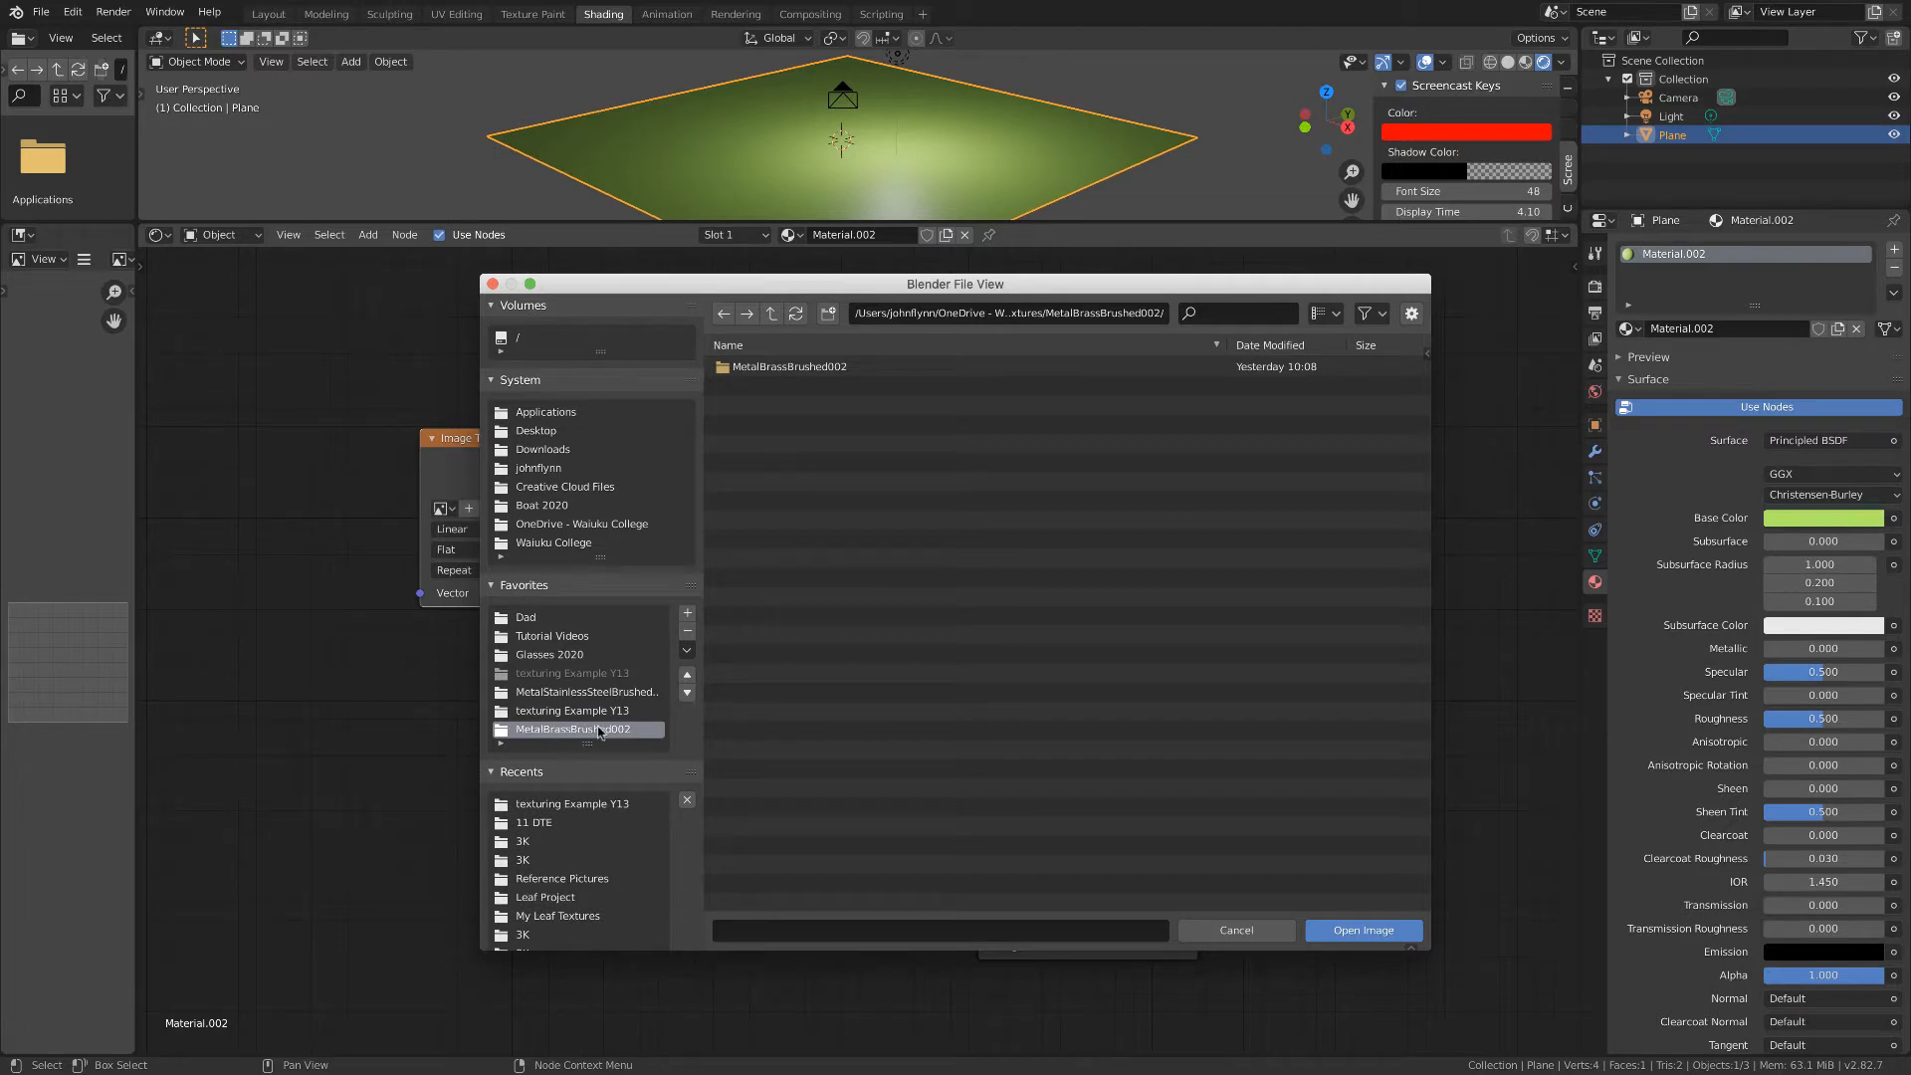
Load MetalBrassBrushed002_COL_3K_METALNESS.jpg from the METALNESS/3K folder into the Image Texture node.
{"action": "left_click", "coordinate": [756, 367]}
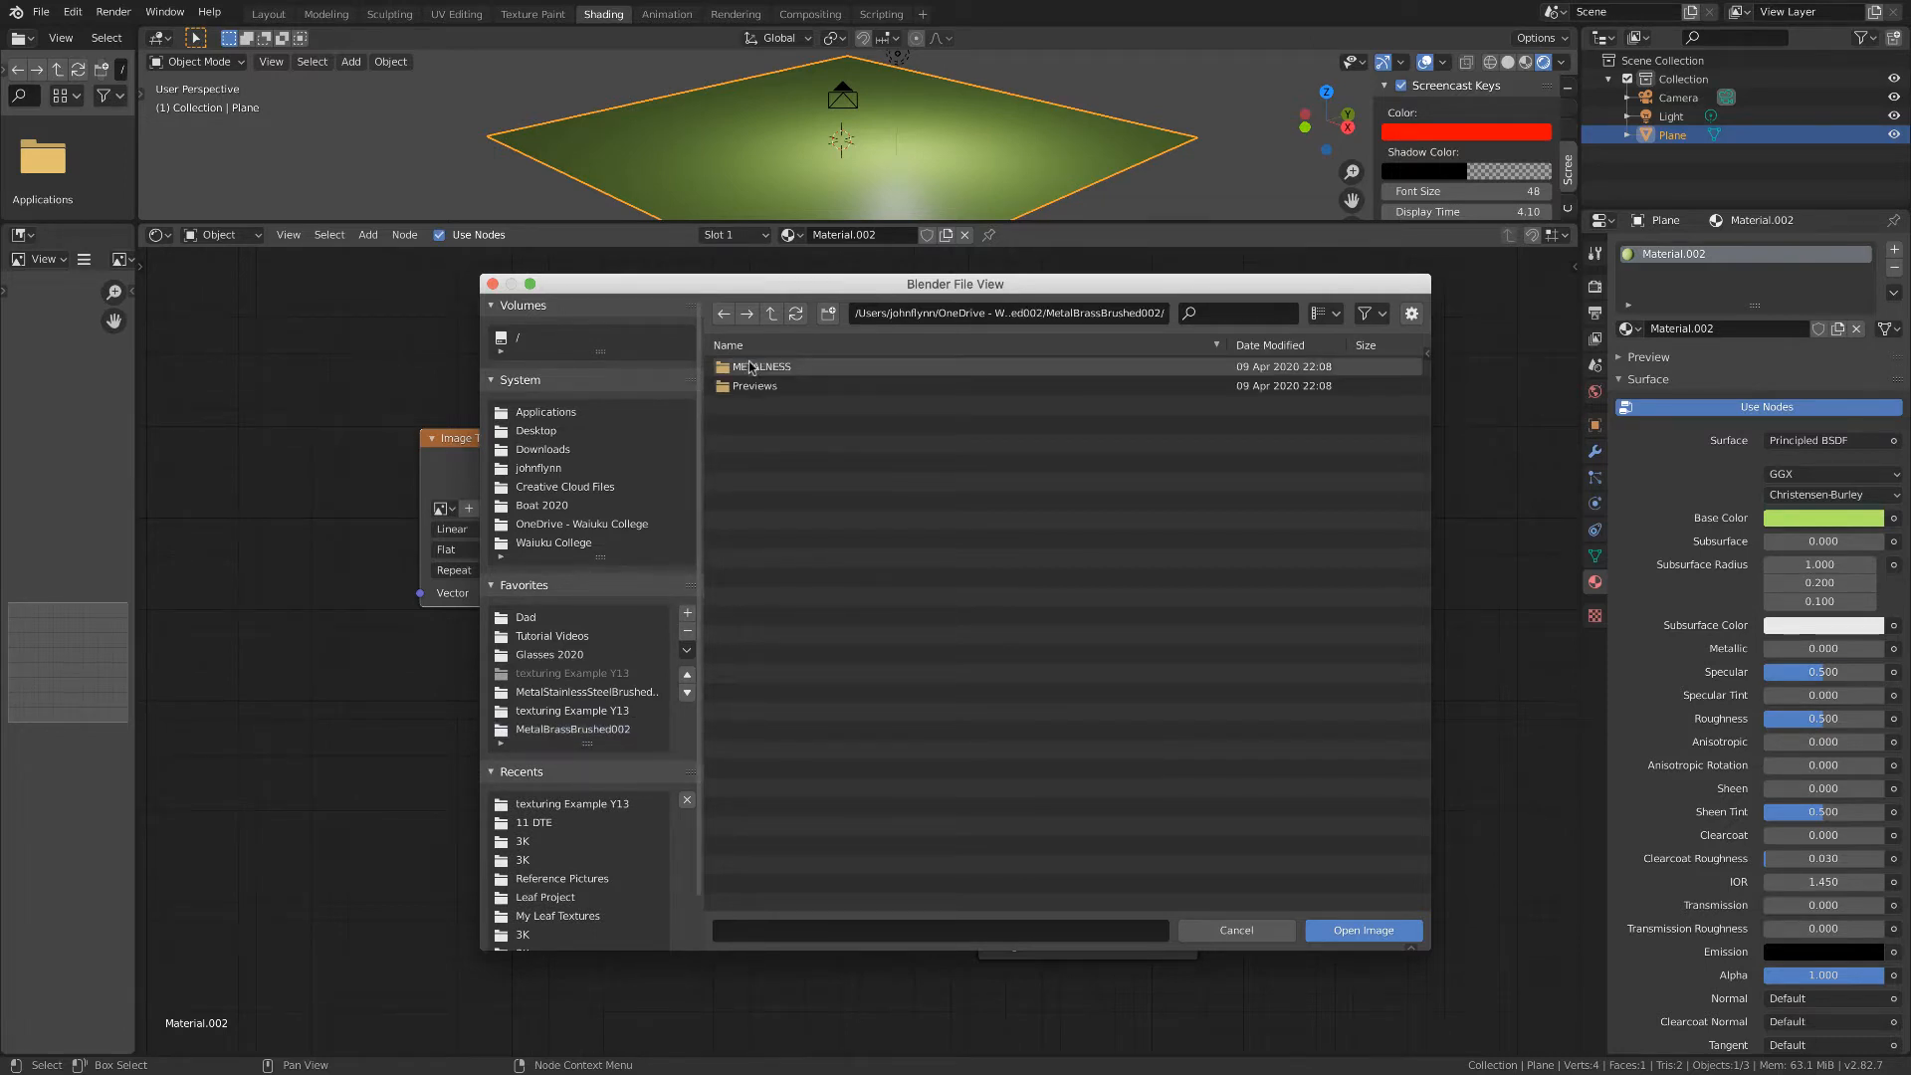
{"action": "left_click", "coordinate": [766, 368]}
{"action": "left_click", "coordinate": [757, 368]}
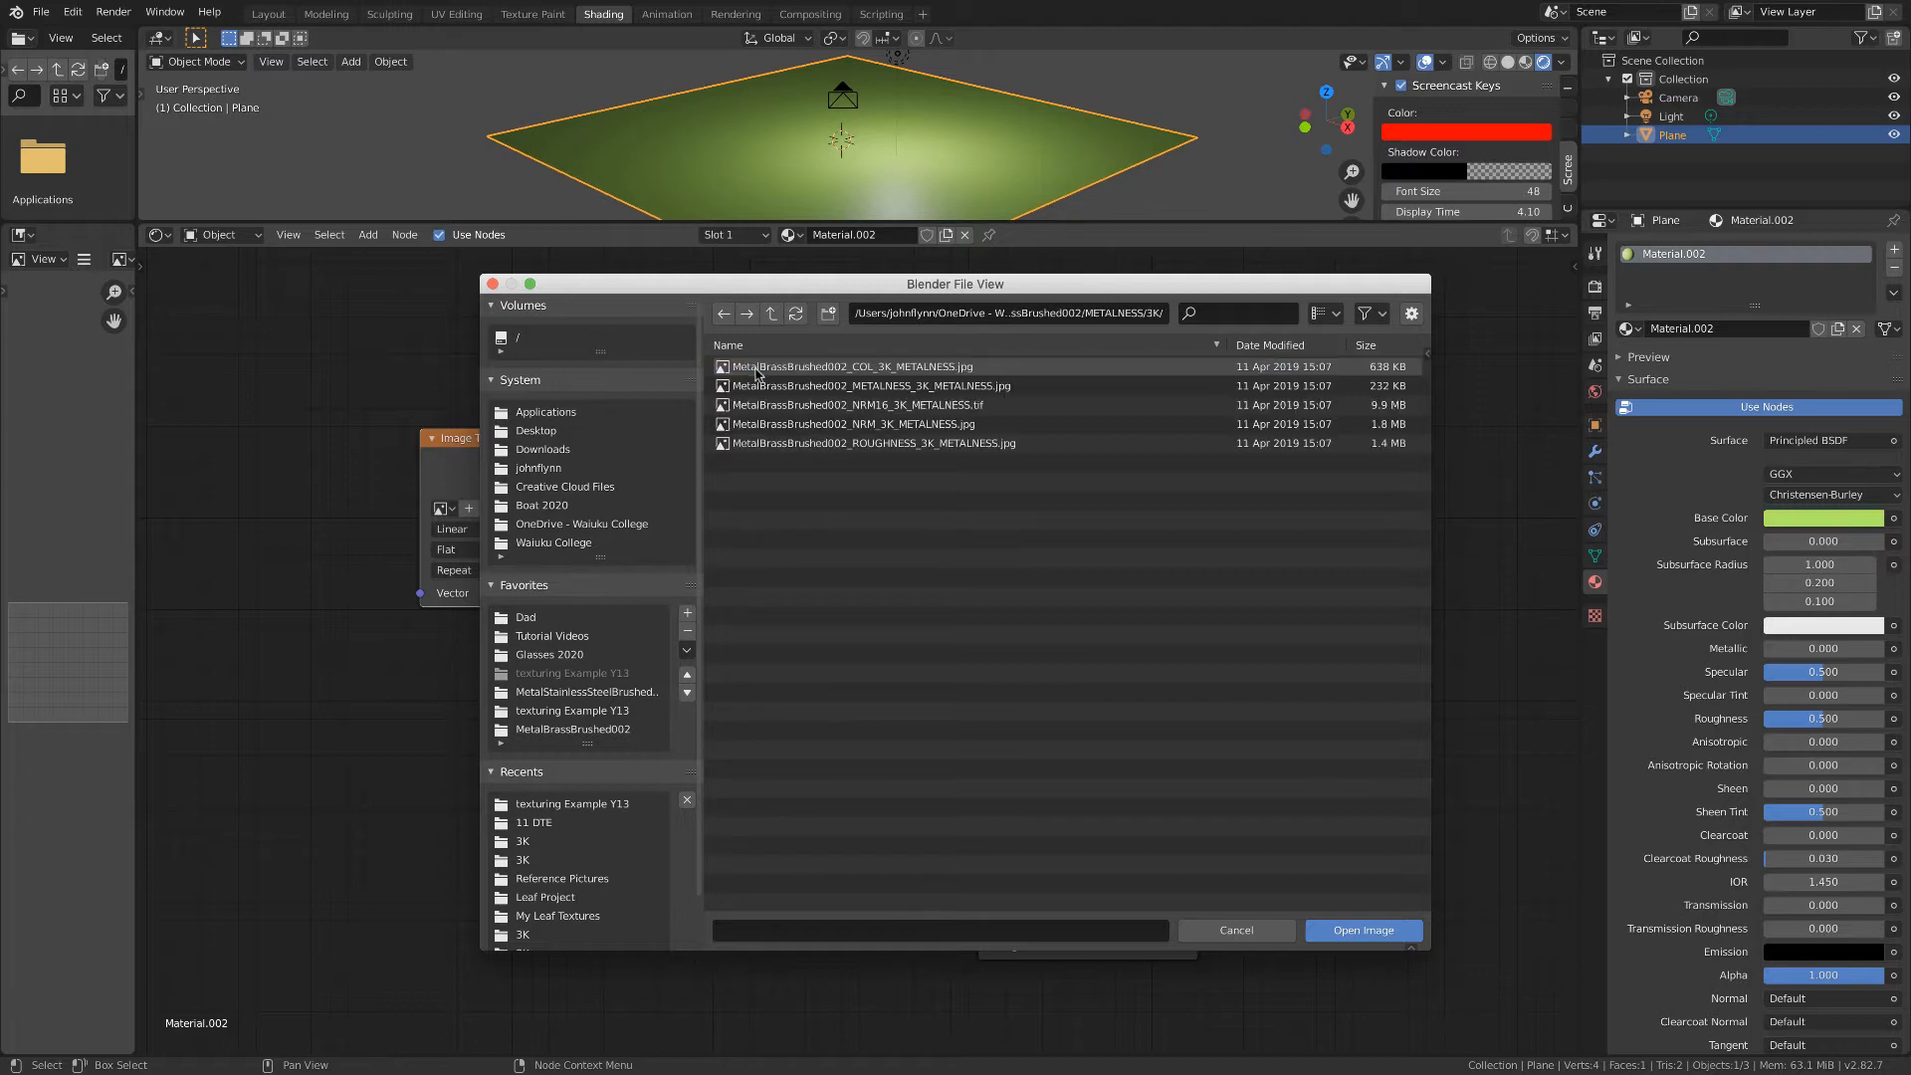
{"action": "left_click", "coordinate": [859, 374]}
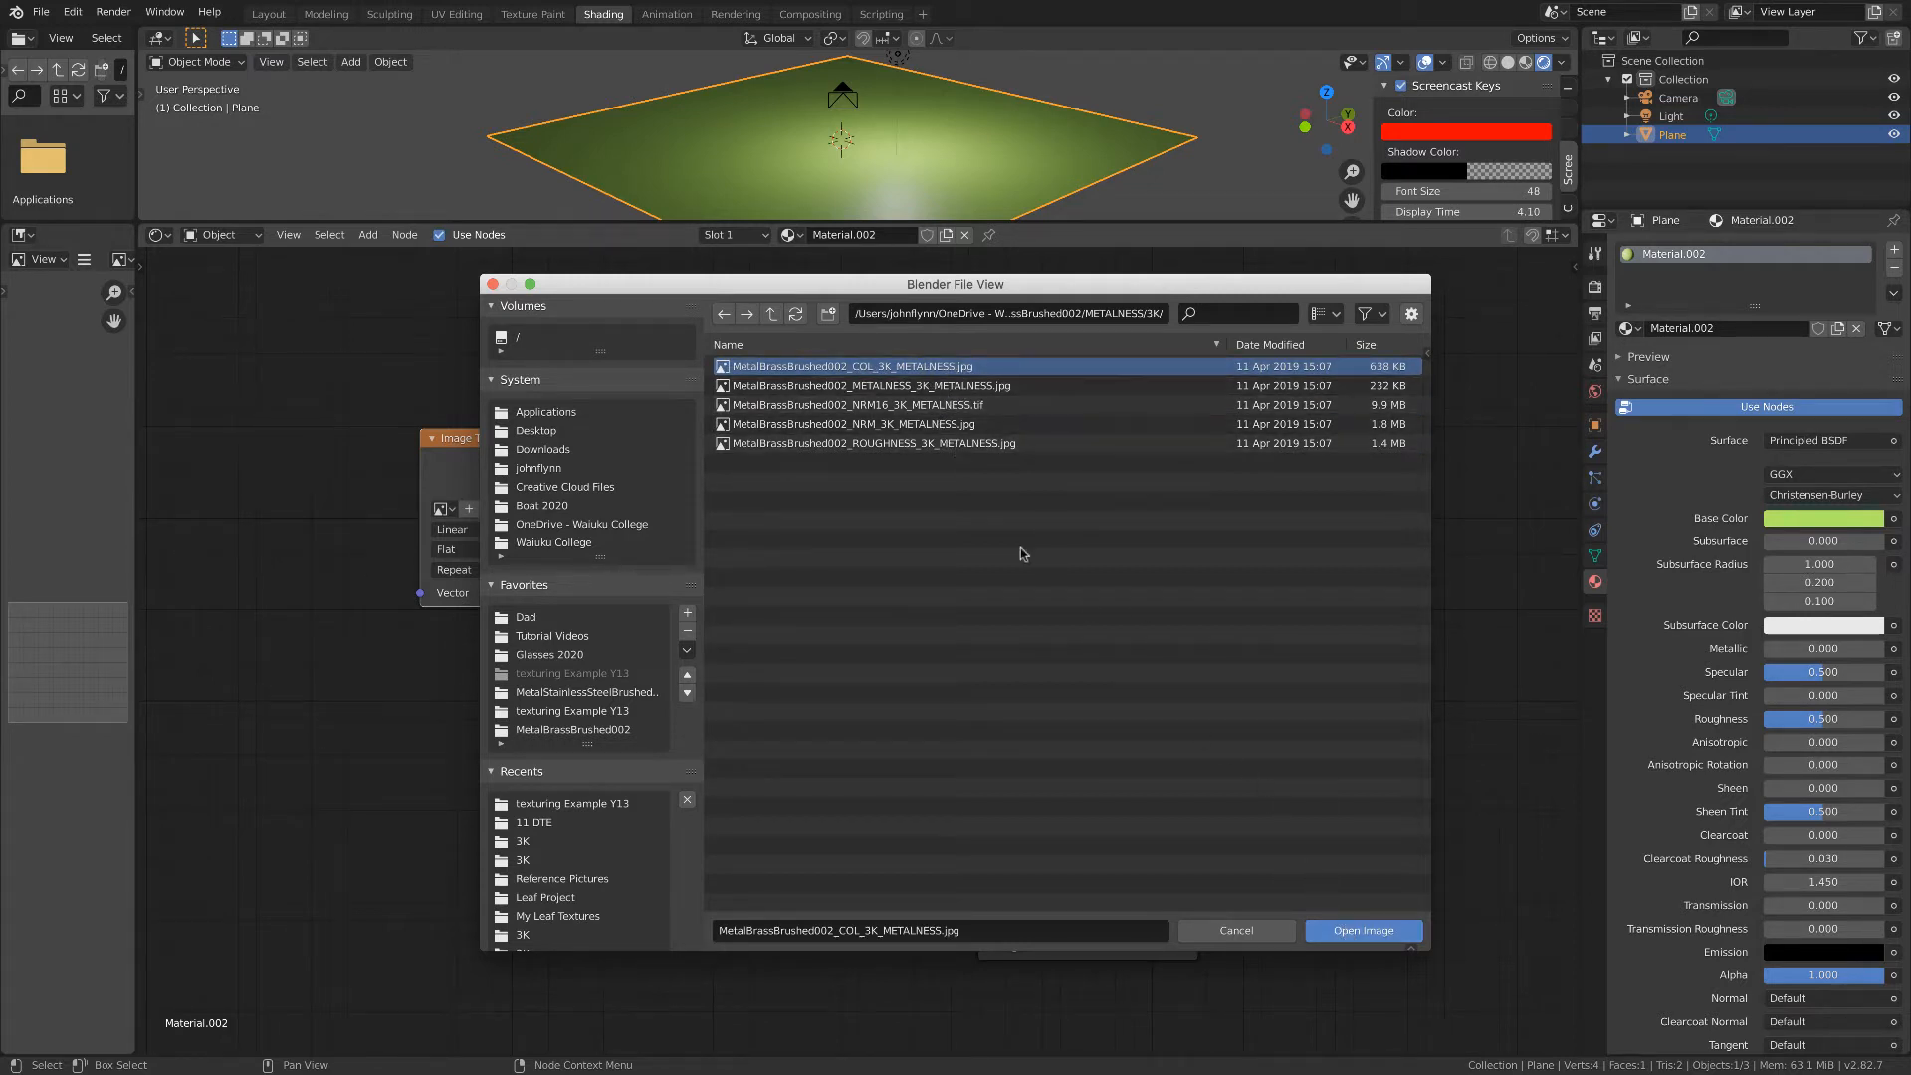
{"action": "left_click", "coordinate": [1341, 930]}
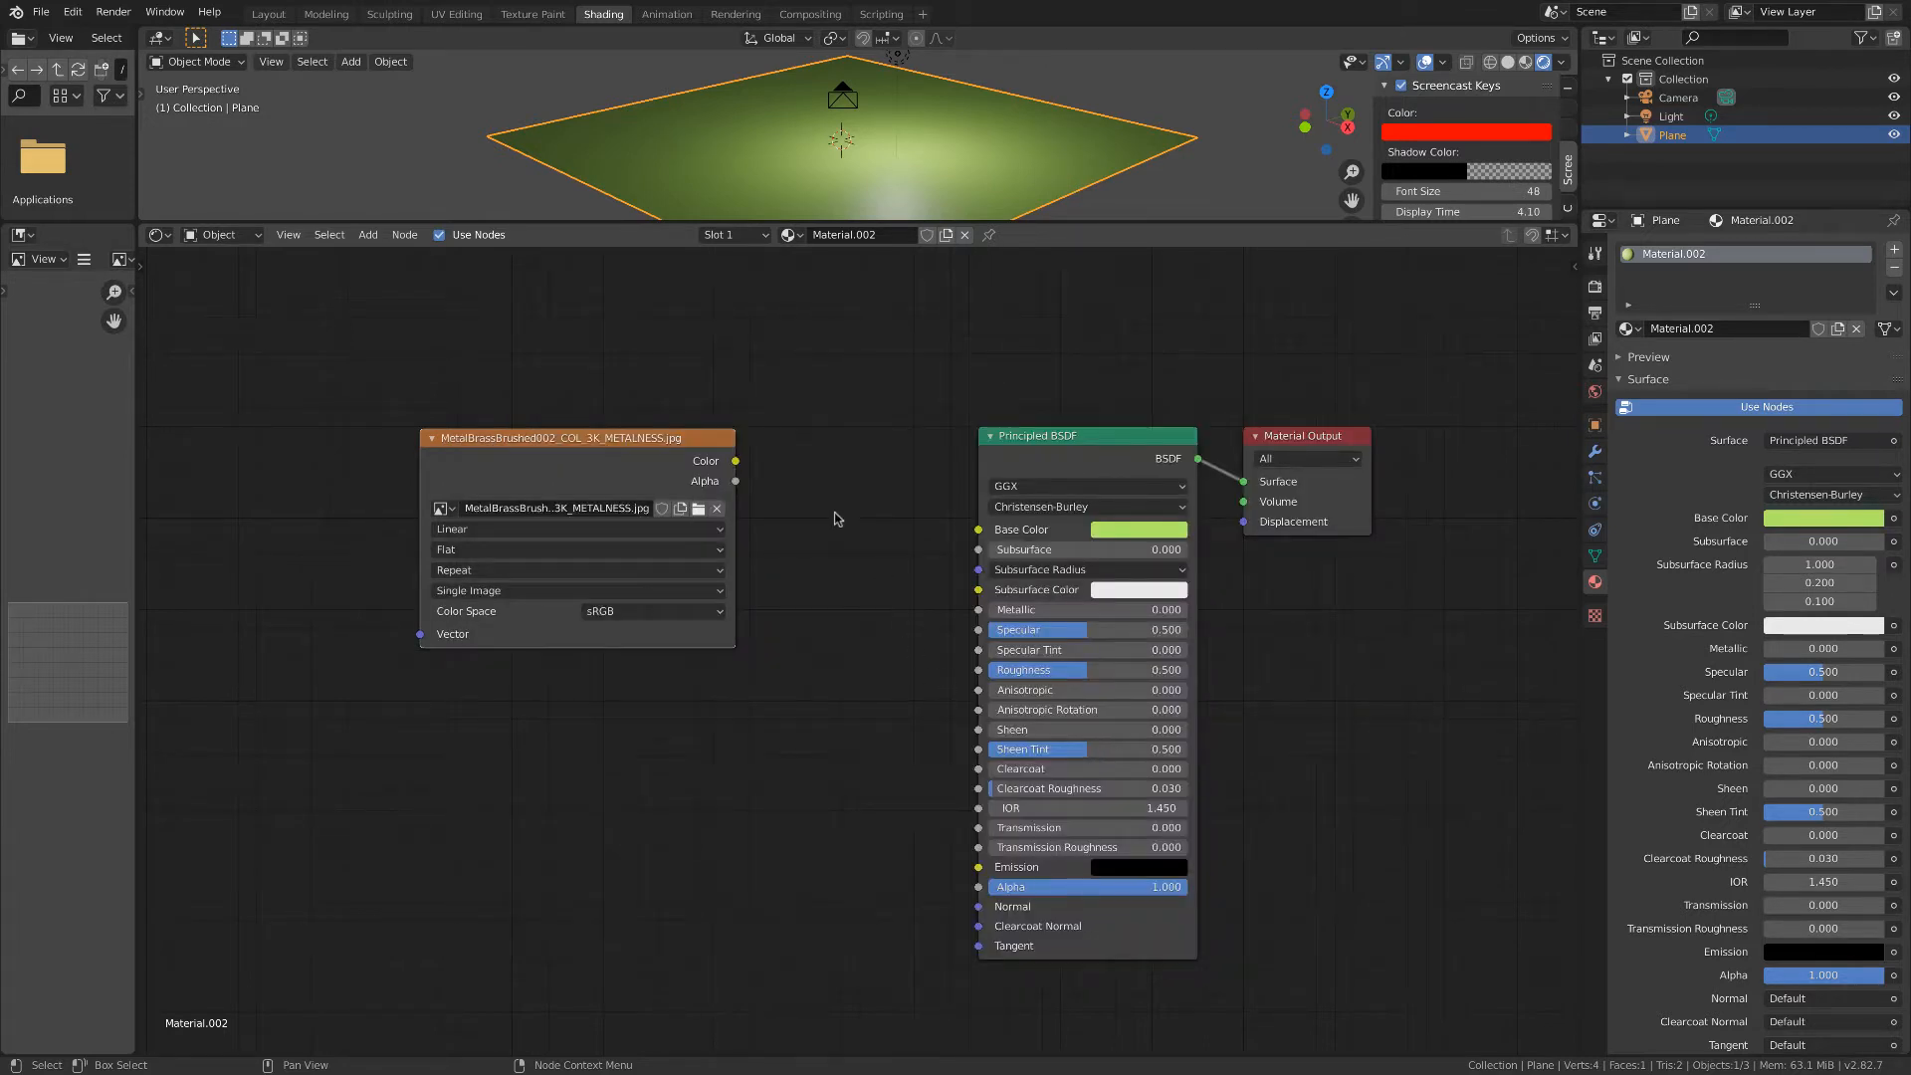
Connect the brass texture's Color output to the Principled BSDF's Base Color, and make the 3D viewport area taller.
{"action": "left_click_drag", "start_coordinate": [736, 462], "coordinate": [977, 535]}
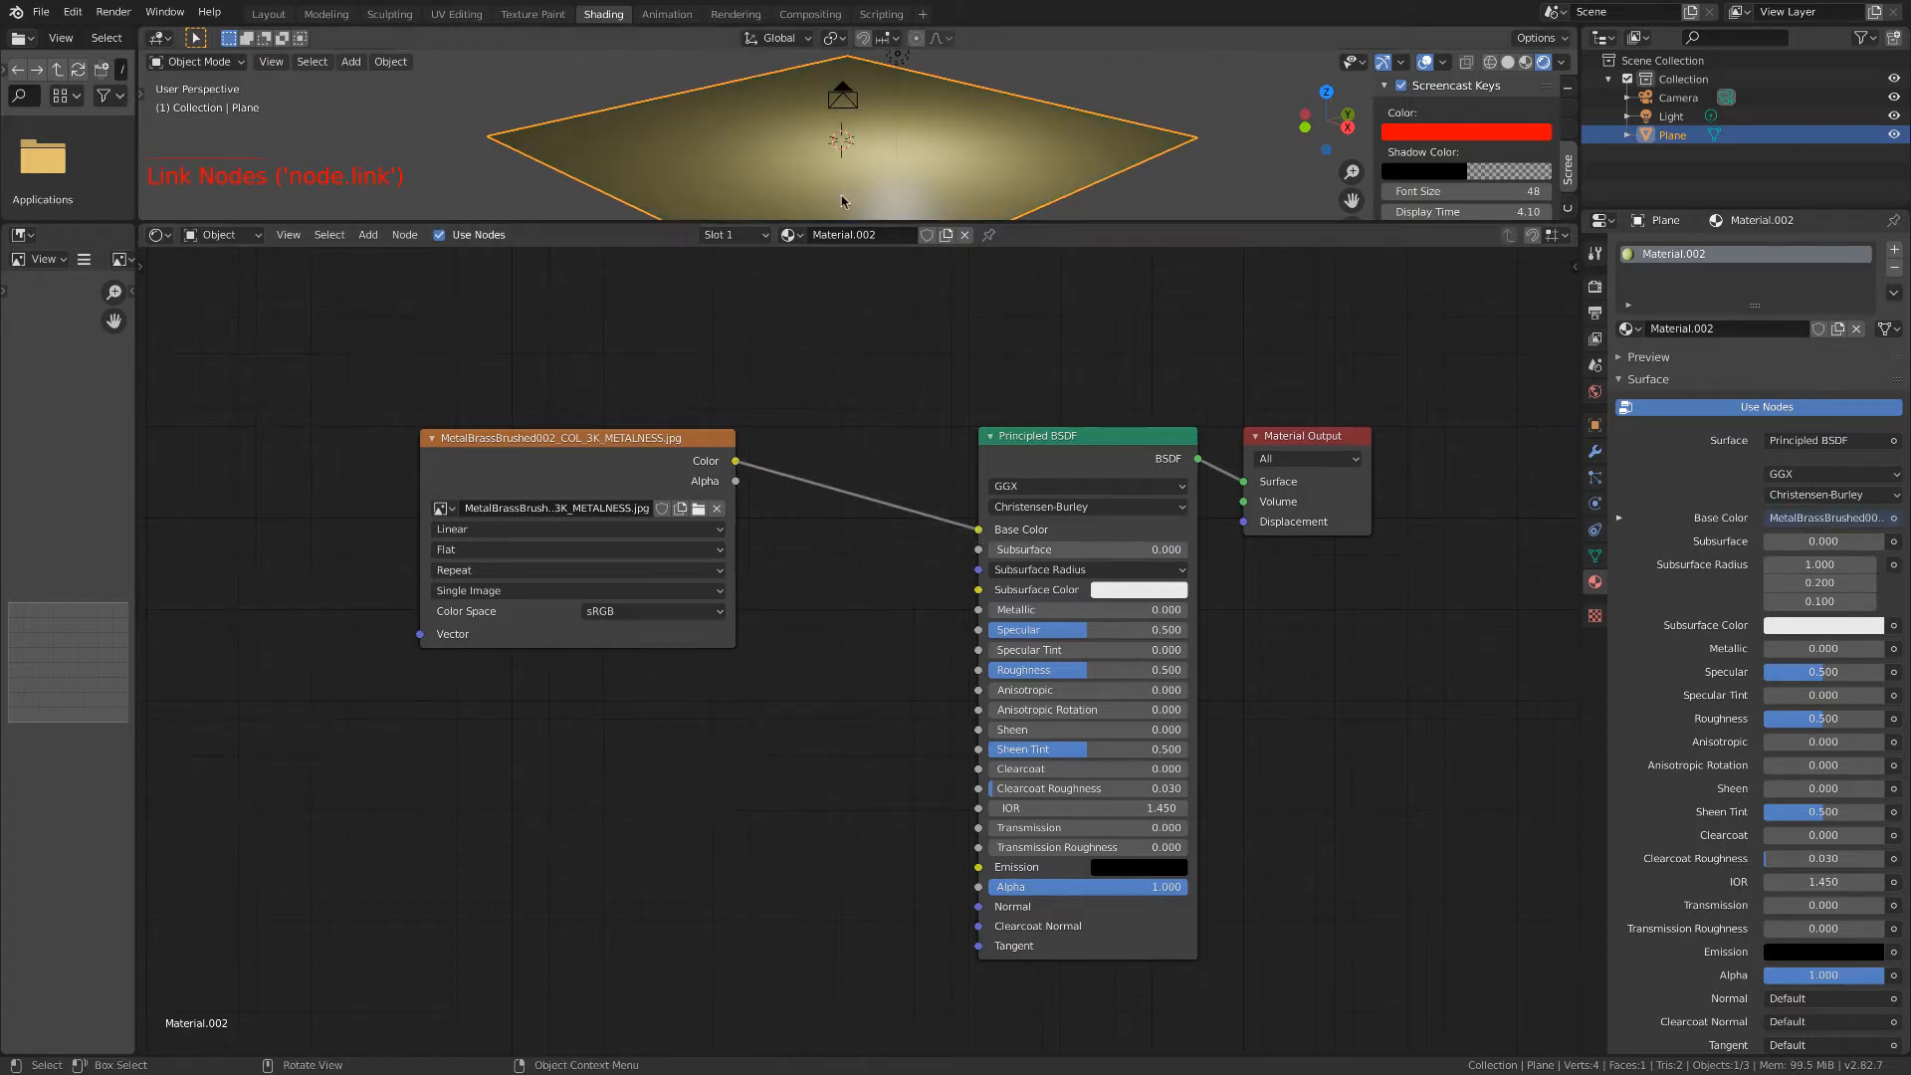
{"action": "scroll", "coordinate": [844, 202], "scroll_direction": "up", "scroll_amount": 3}
{"action": "middle_click_drag", "start_coordinate": [844, 203], "coordinate": [962, 184]}
{"action": "scroll", "coordinate": [952, 177], "scroll_direction": "up", "scroll_amount": 4}
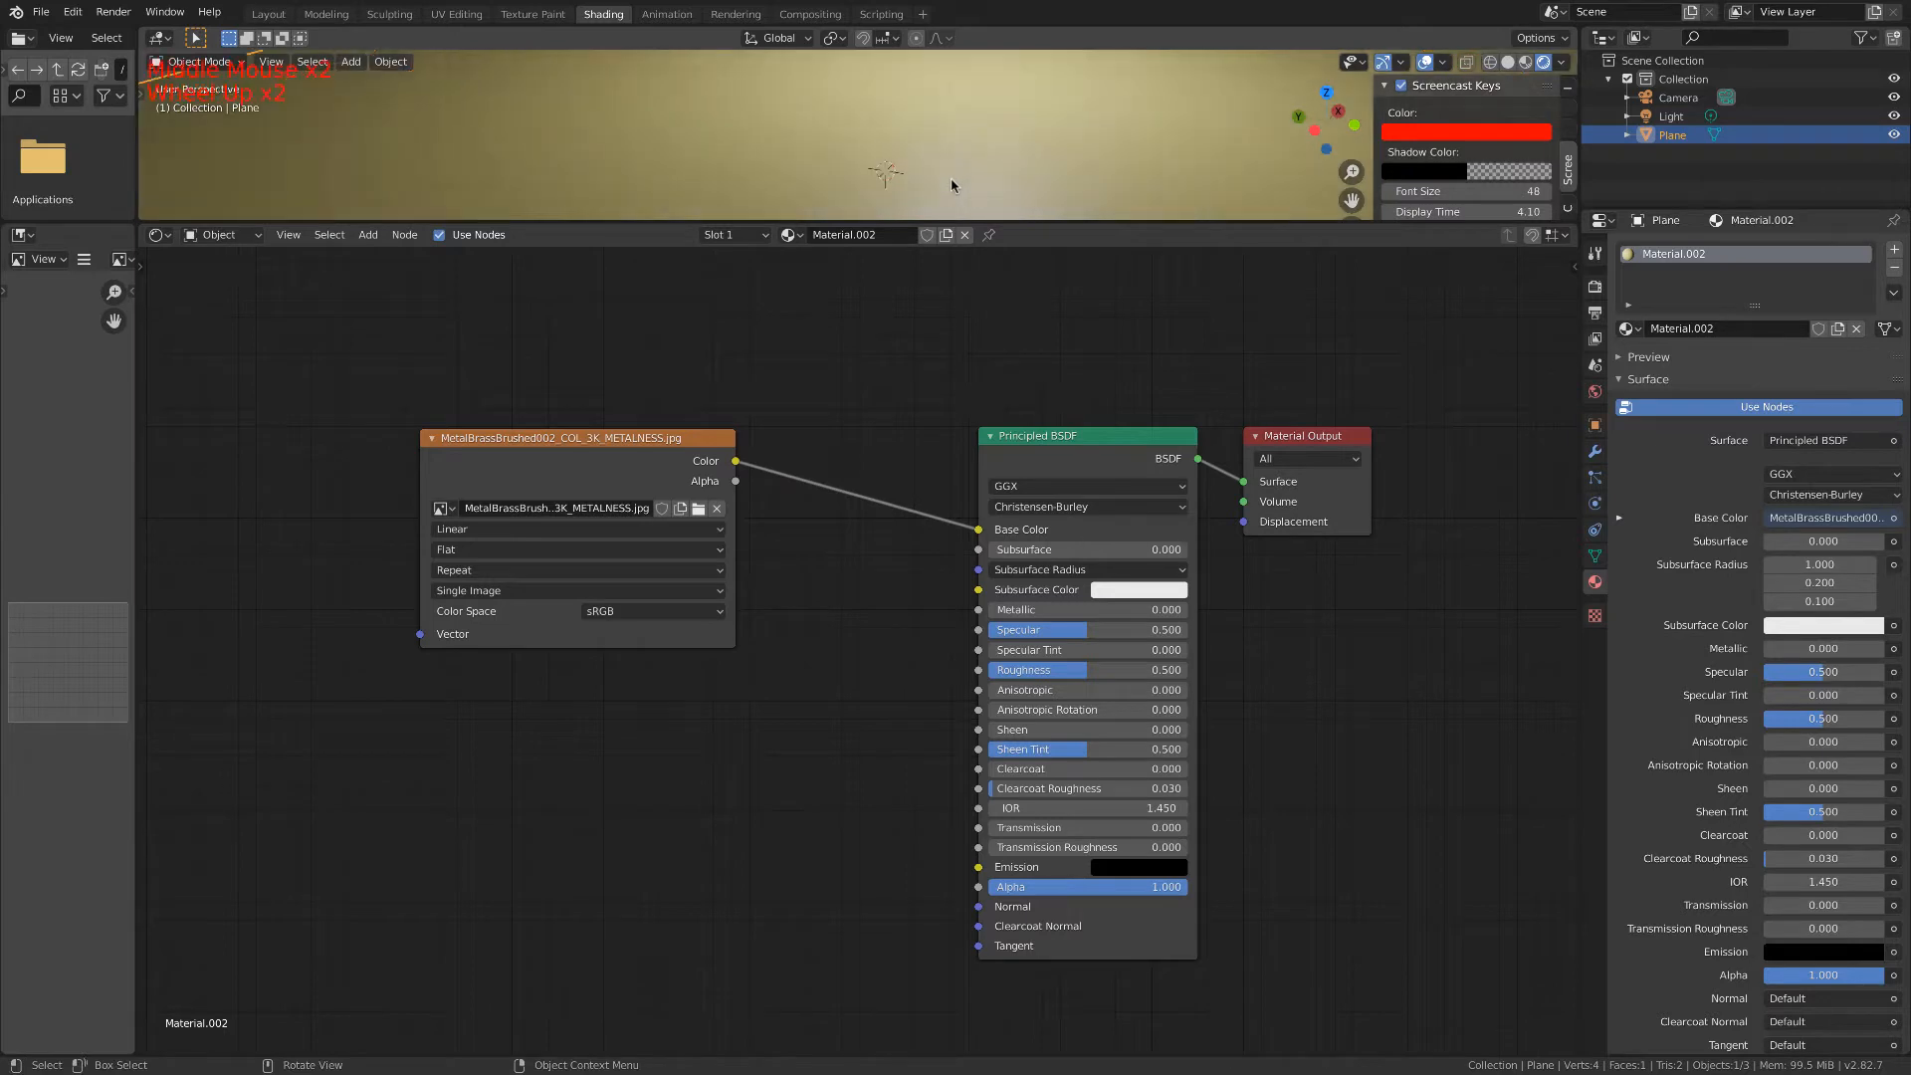
{"action": "scroll", "coordinate": [951, 178], "scroll_direction": "down", "scroll_amount": 5}
{"action": "scroll", "coordinate": [949, 185], "scroll_direction": "down", "scroll_amount": 3}
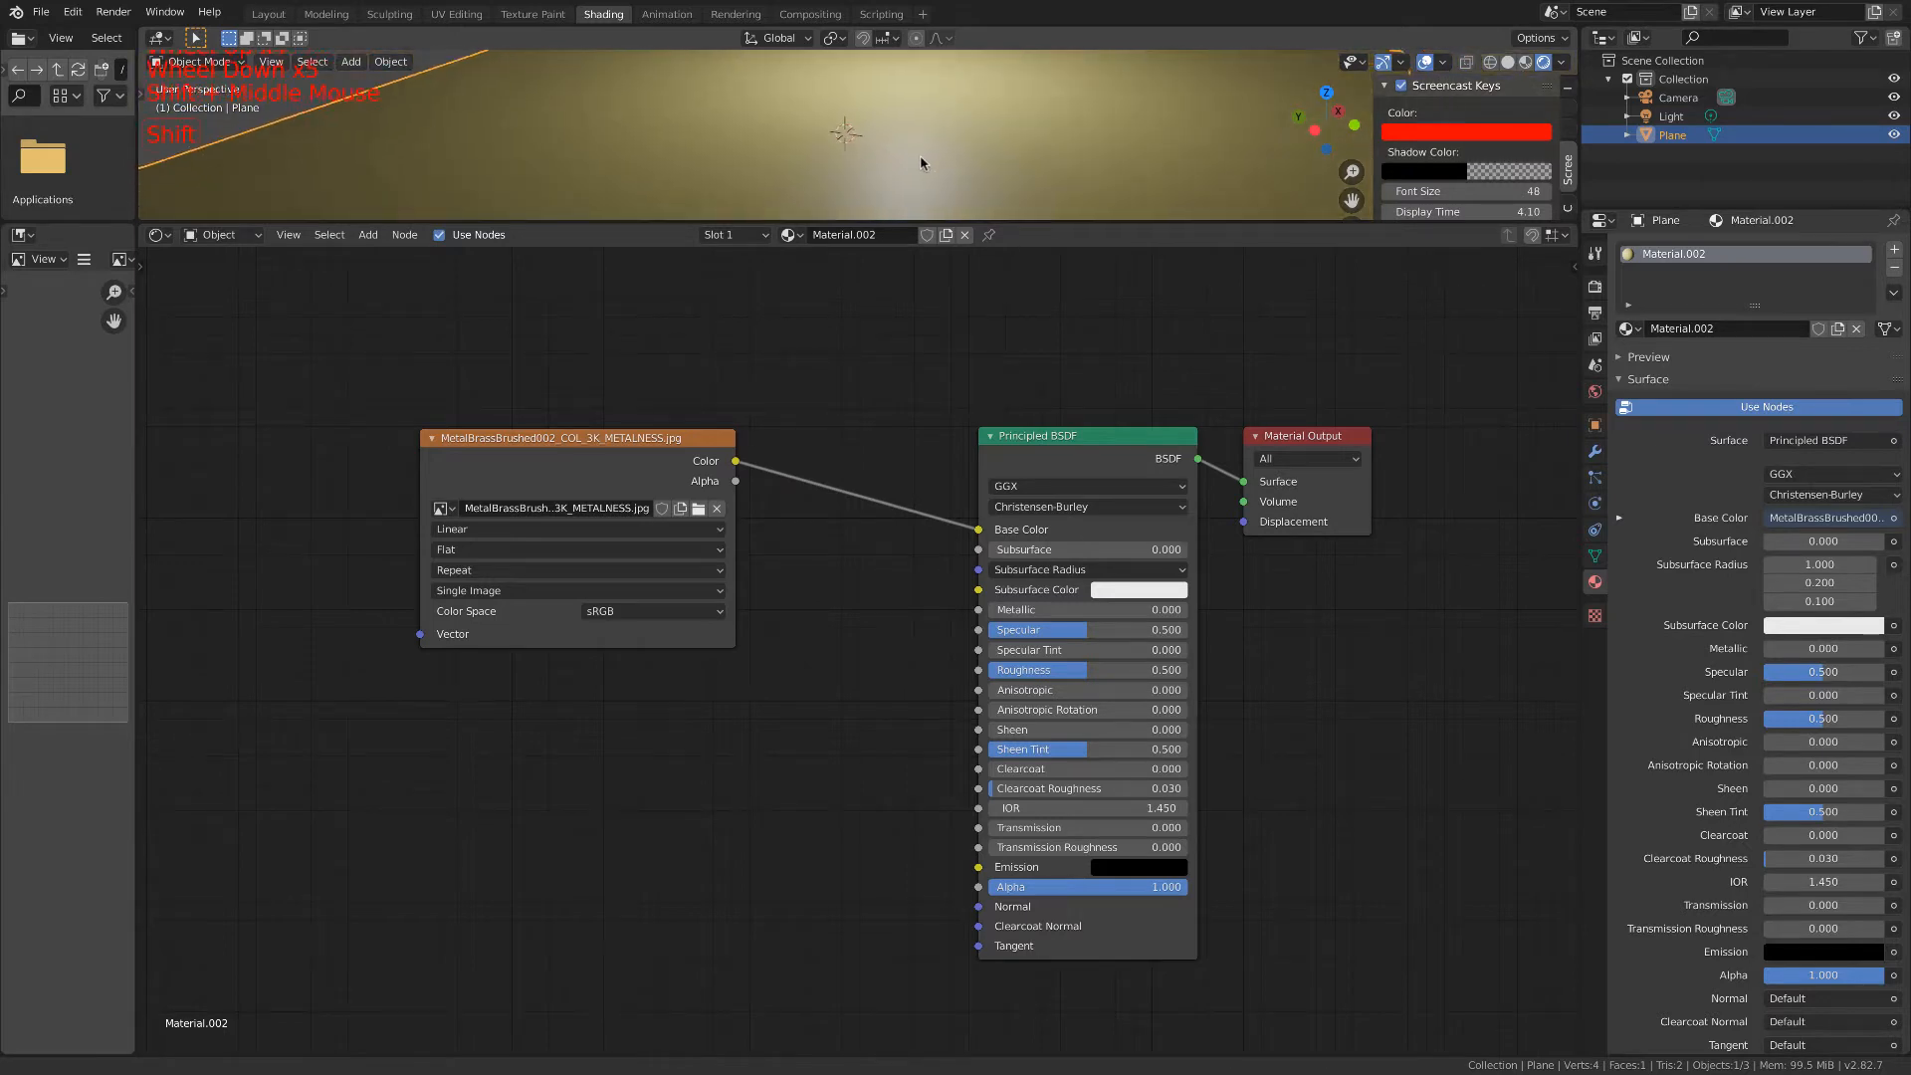
{"action": "middle_click_drag", "start_coordinate": [950, 184], "coordinate": [889, 180], "text": "shift"}
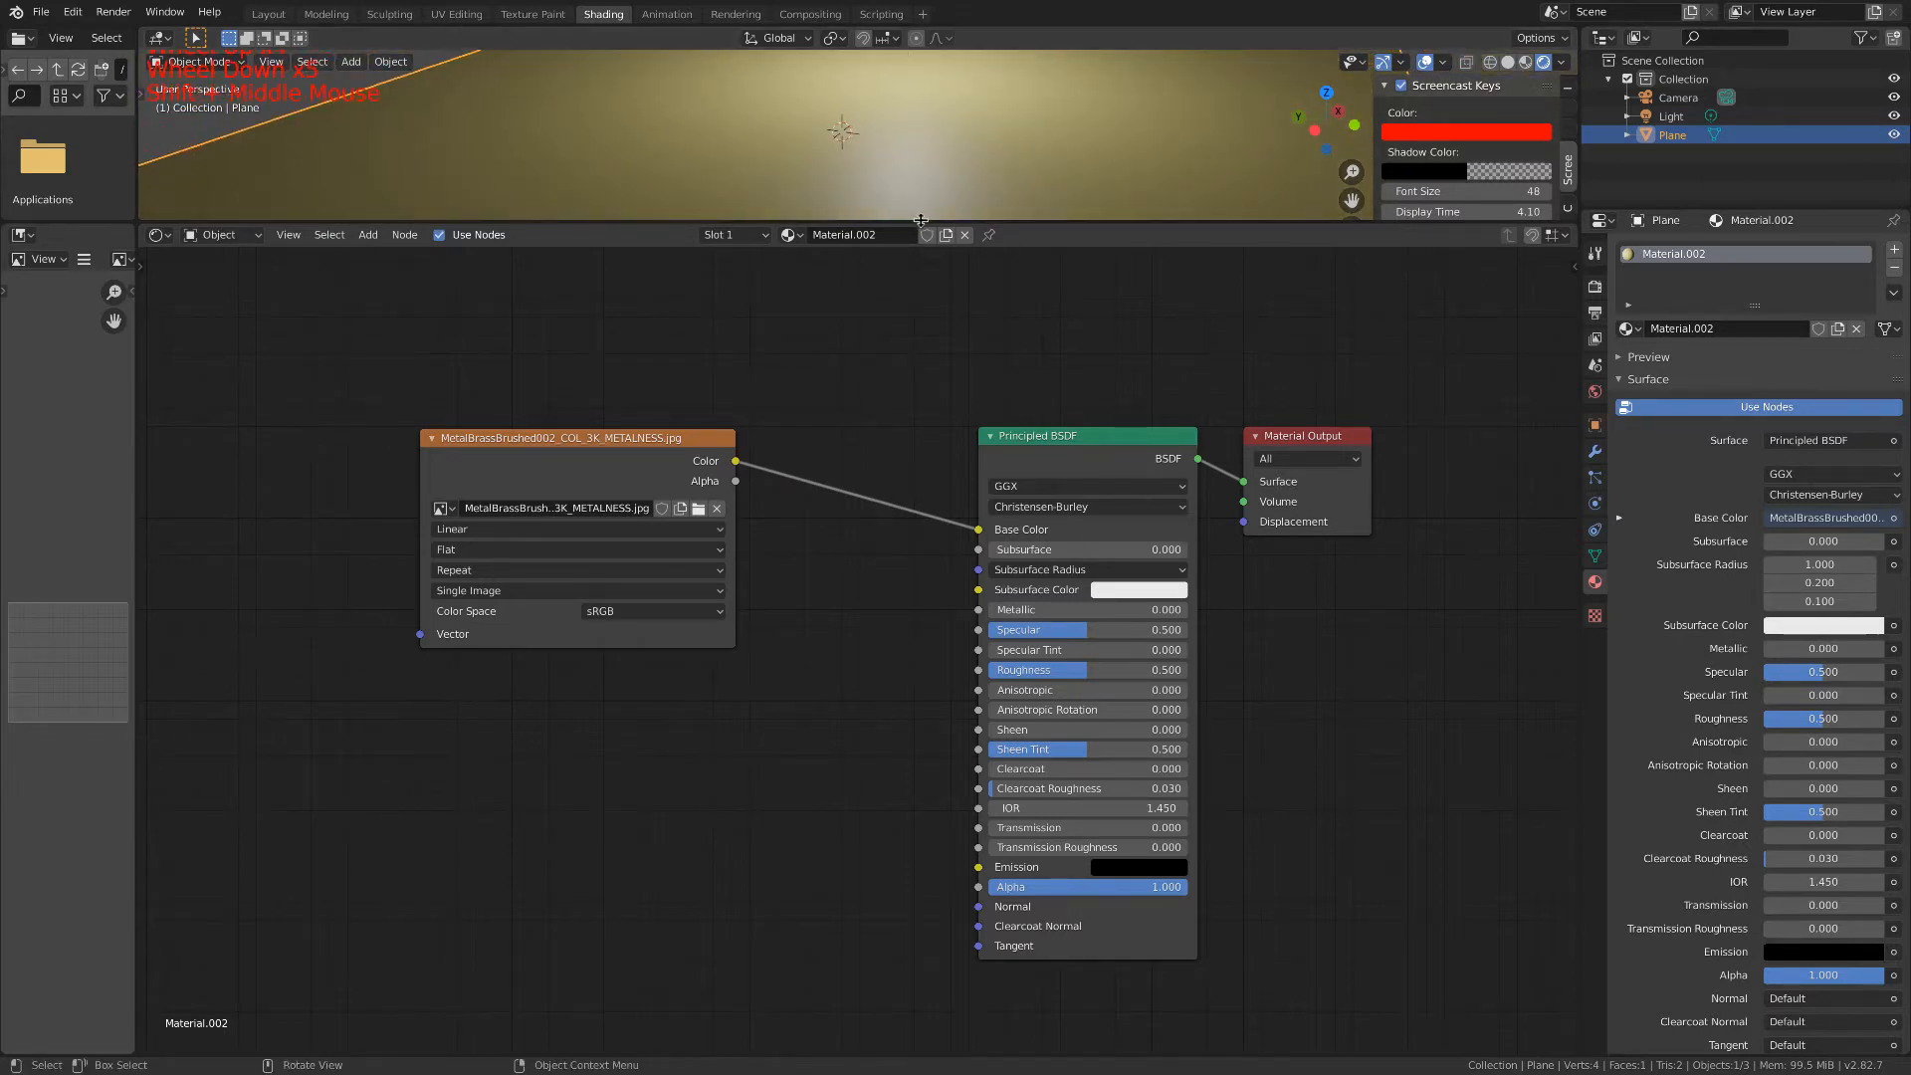
{"action": "left_click_drag", "start_coordinate": [911, 223], "coordinate": [910, 347]}
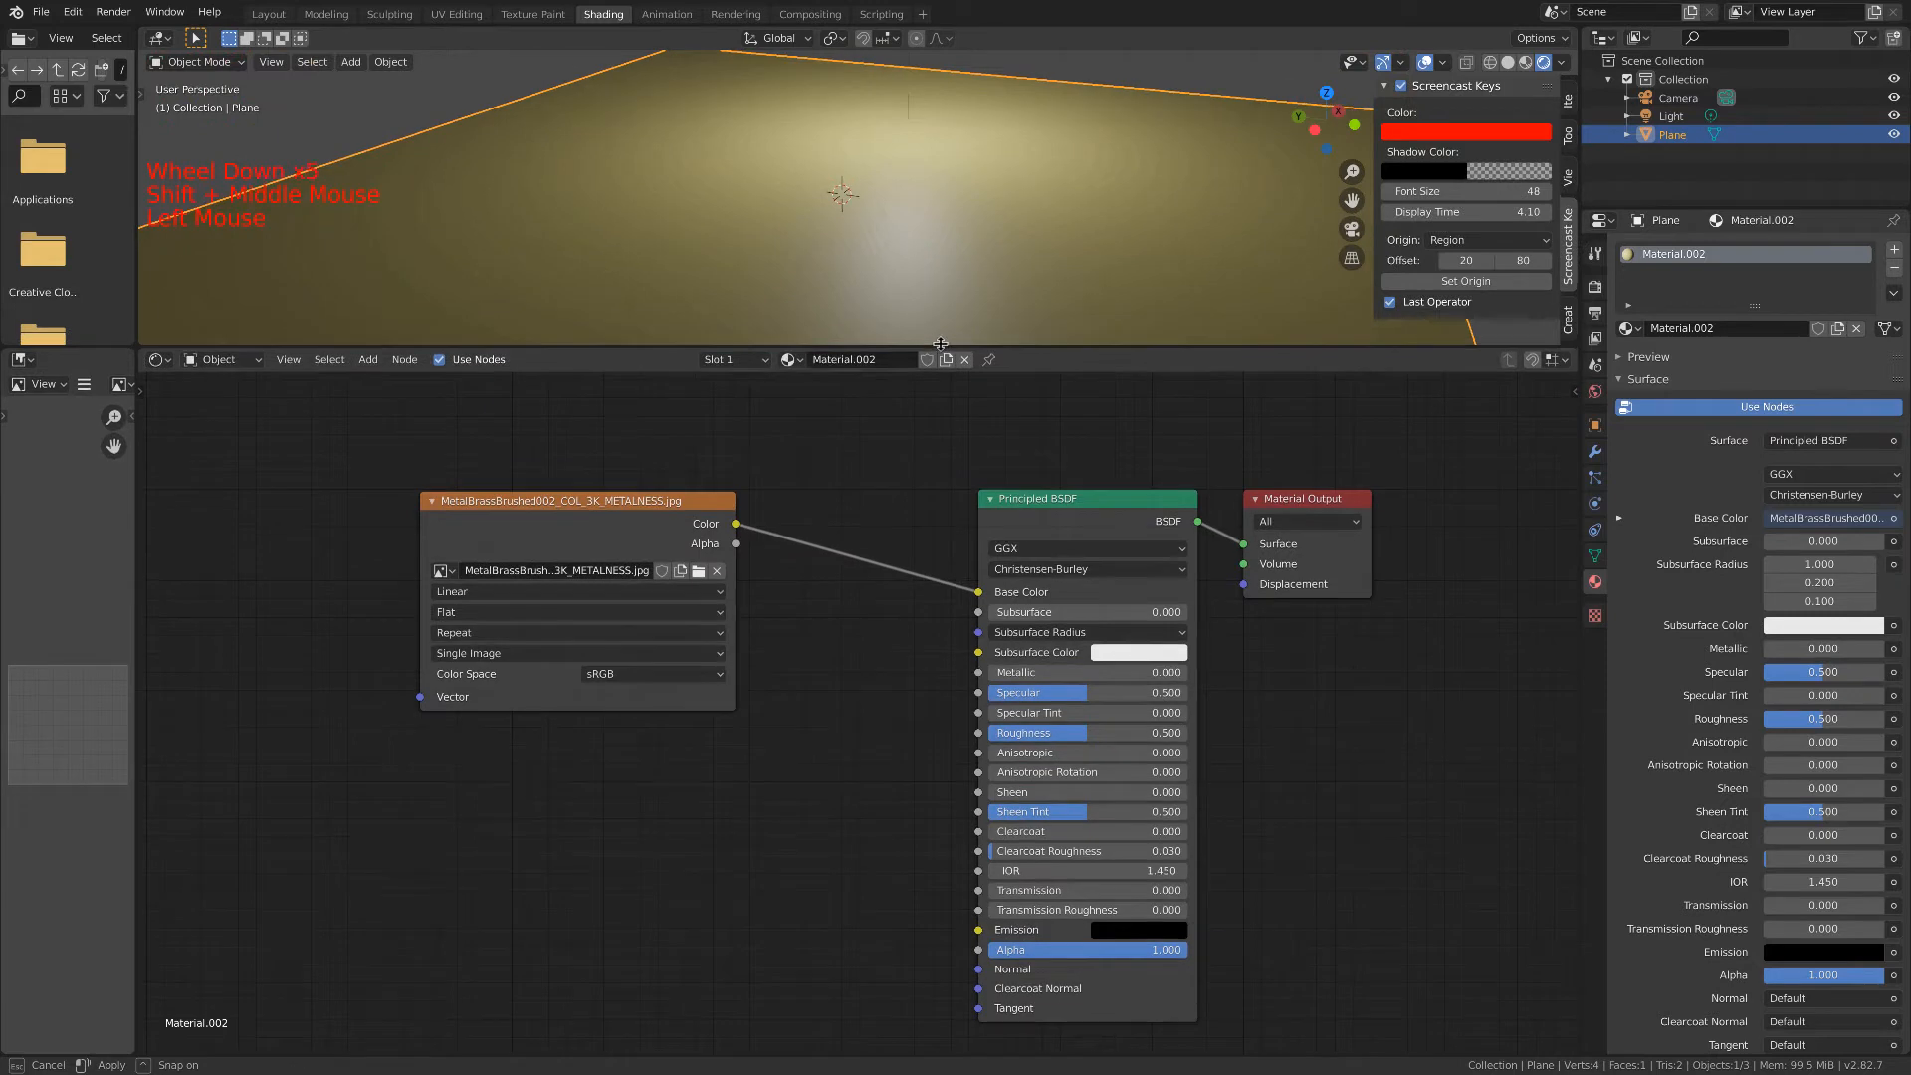
Reposition the color texture node close to the Principled BSDF, slightly higher than it, and widen it to show its full file name.
{"action": "left_click", "coordinate": [646, 517]}
{"action": "key", "text": "g"}
{"action": "left_click", "coordinate": [837, 515]}
{"action": "middle_click_drag", "start_coordinate": [937, 504], "coordinate": [845, 465], "text": "shift"}
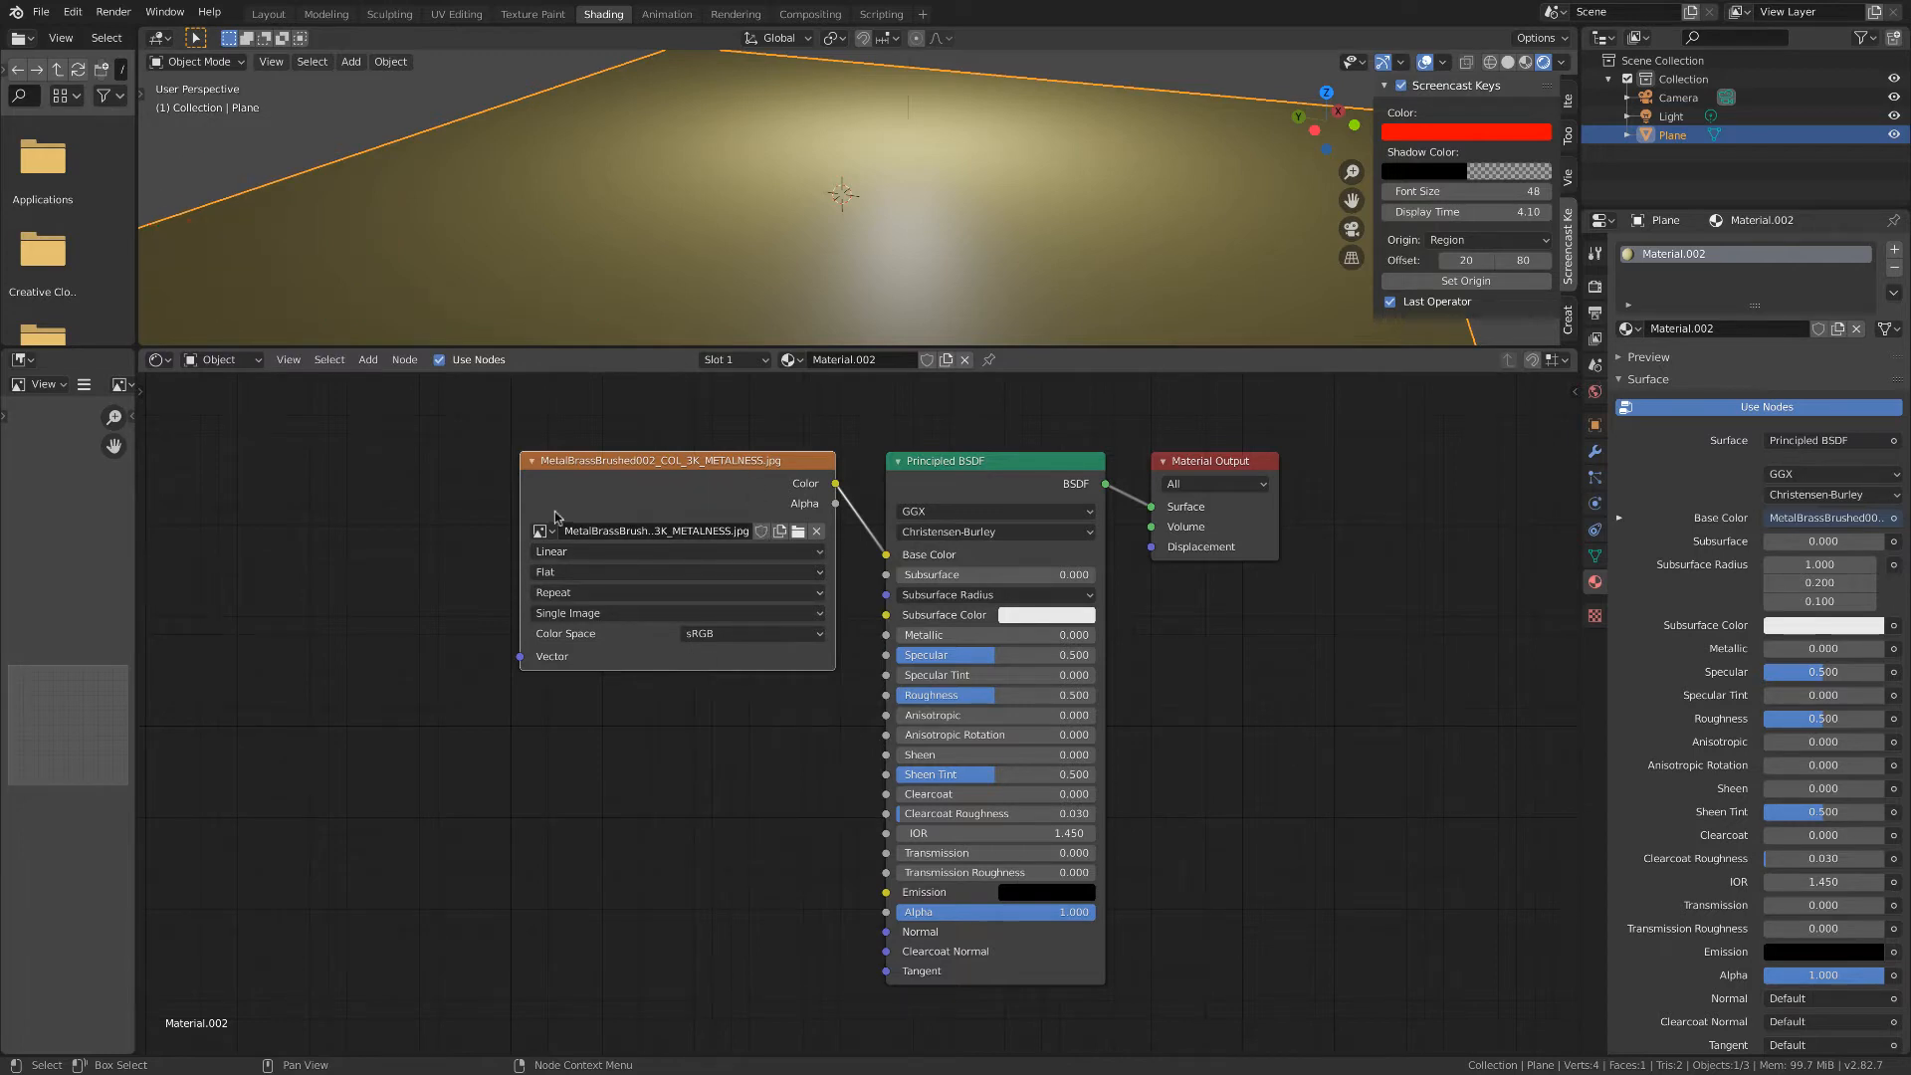
{"action": "left_click_drag", "start_coordinate": [521, 509], "coordinate": [445, 510]}
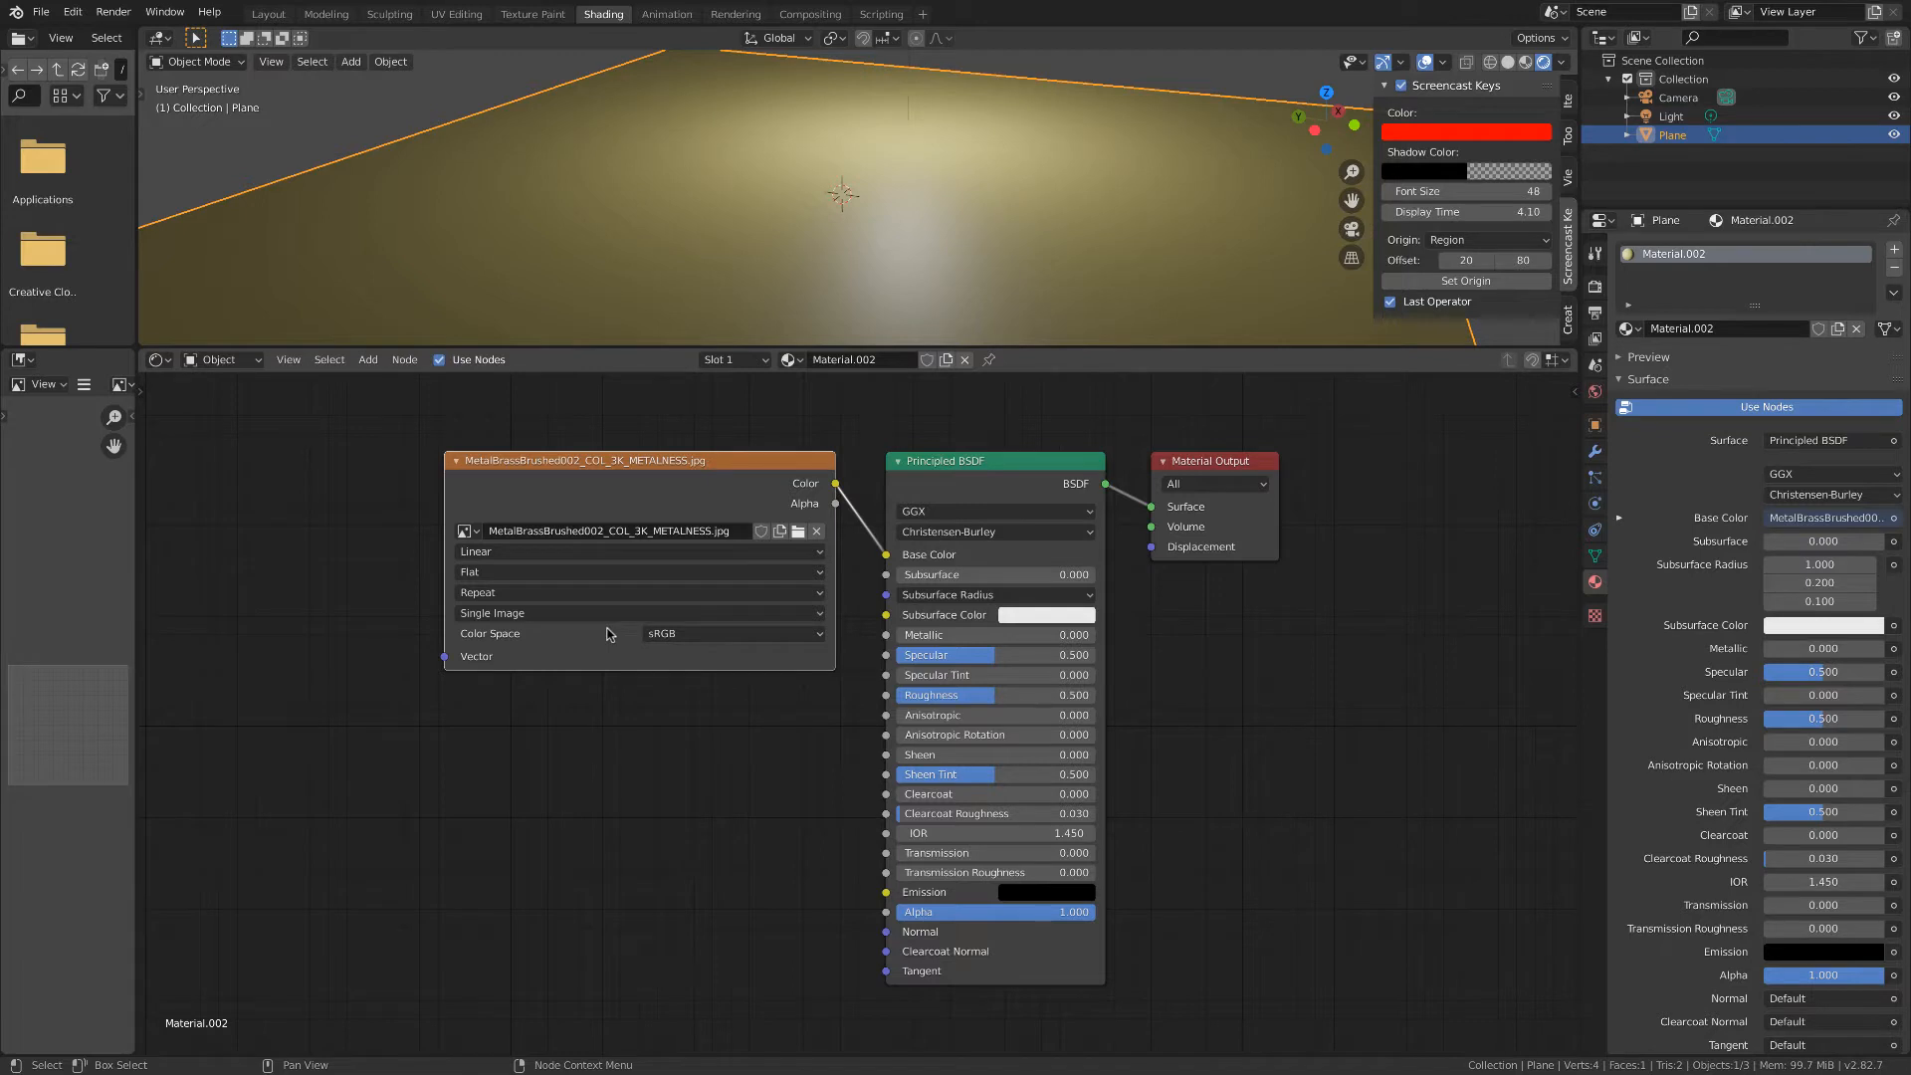
{"action": "key", "text": "g"}
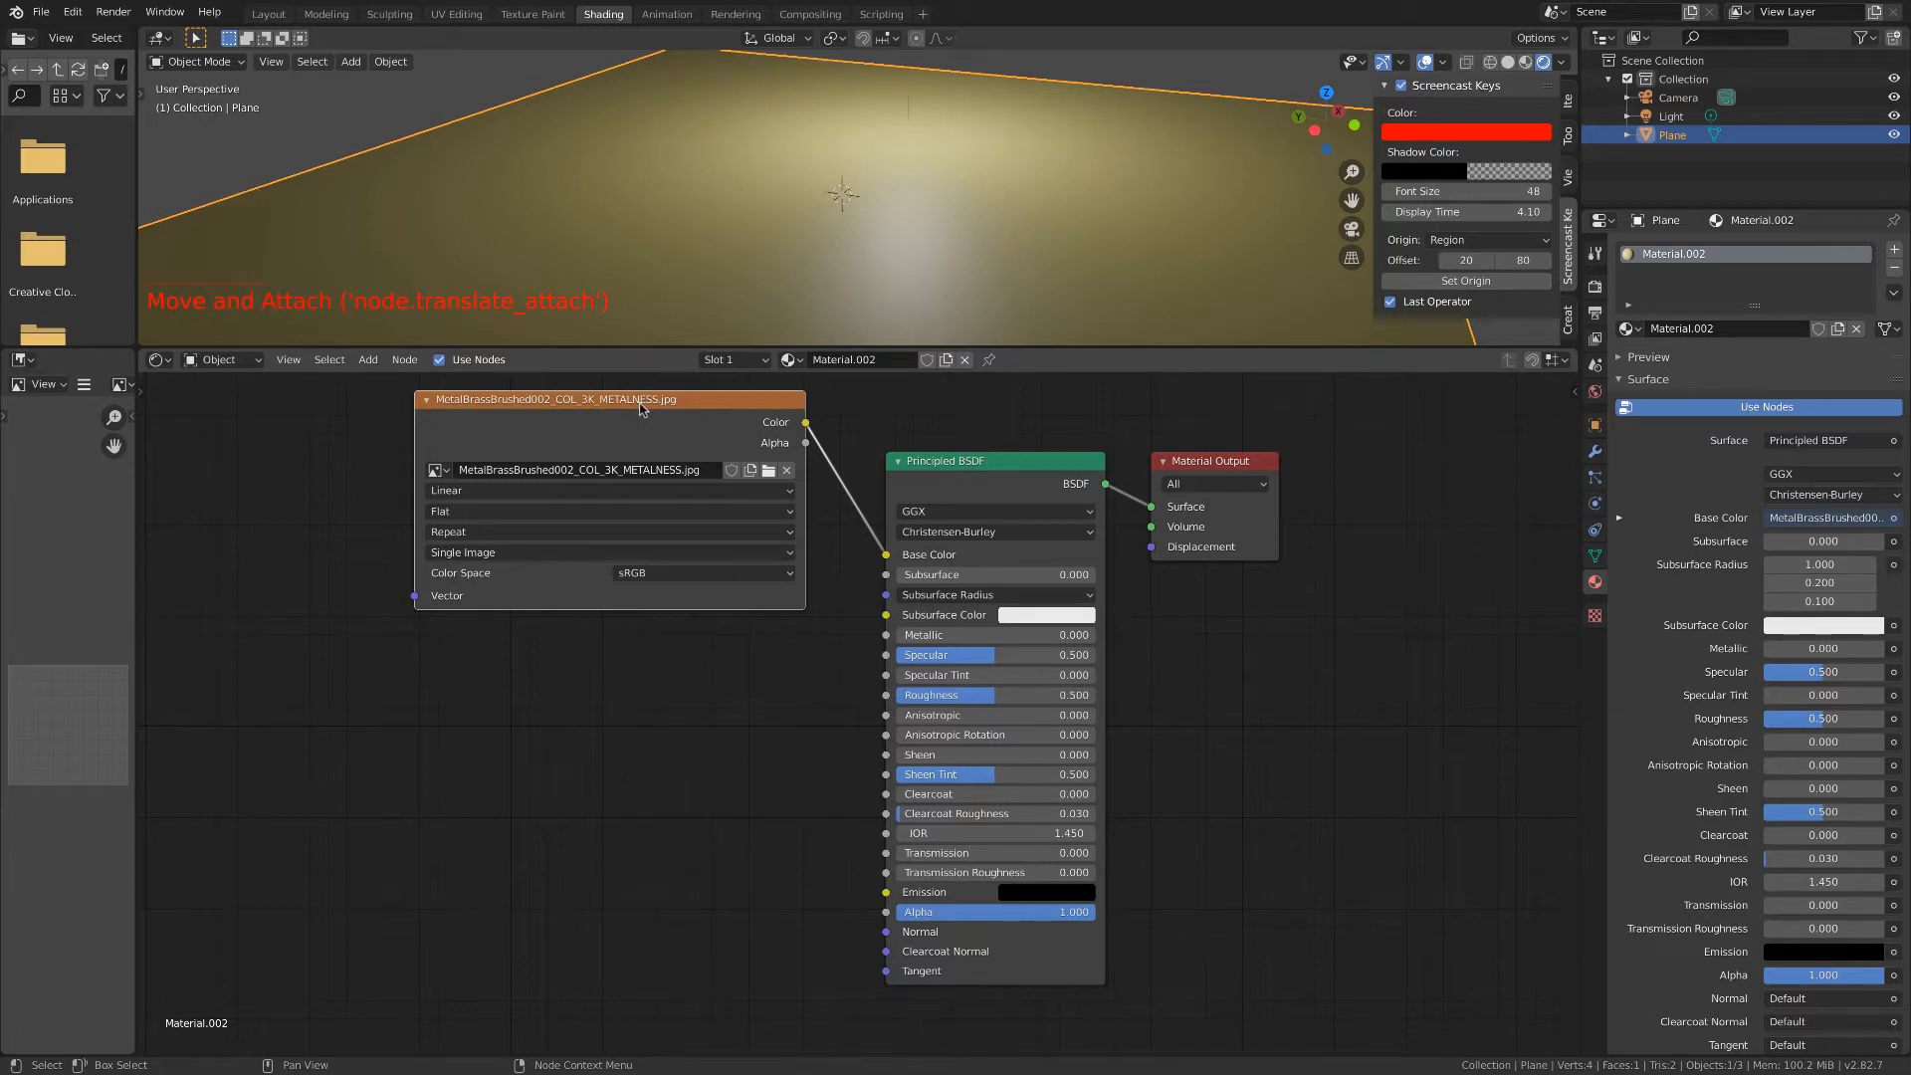
Add a second Image Texture node and place it below and slightly to the left of the color texture node.
{"action": "left_click", "coordinate": [621, 715]}
{"action": "key", "text": "shift+a"}
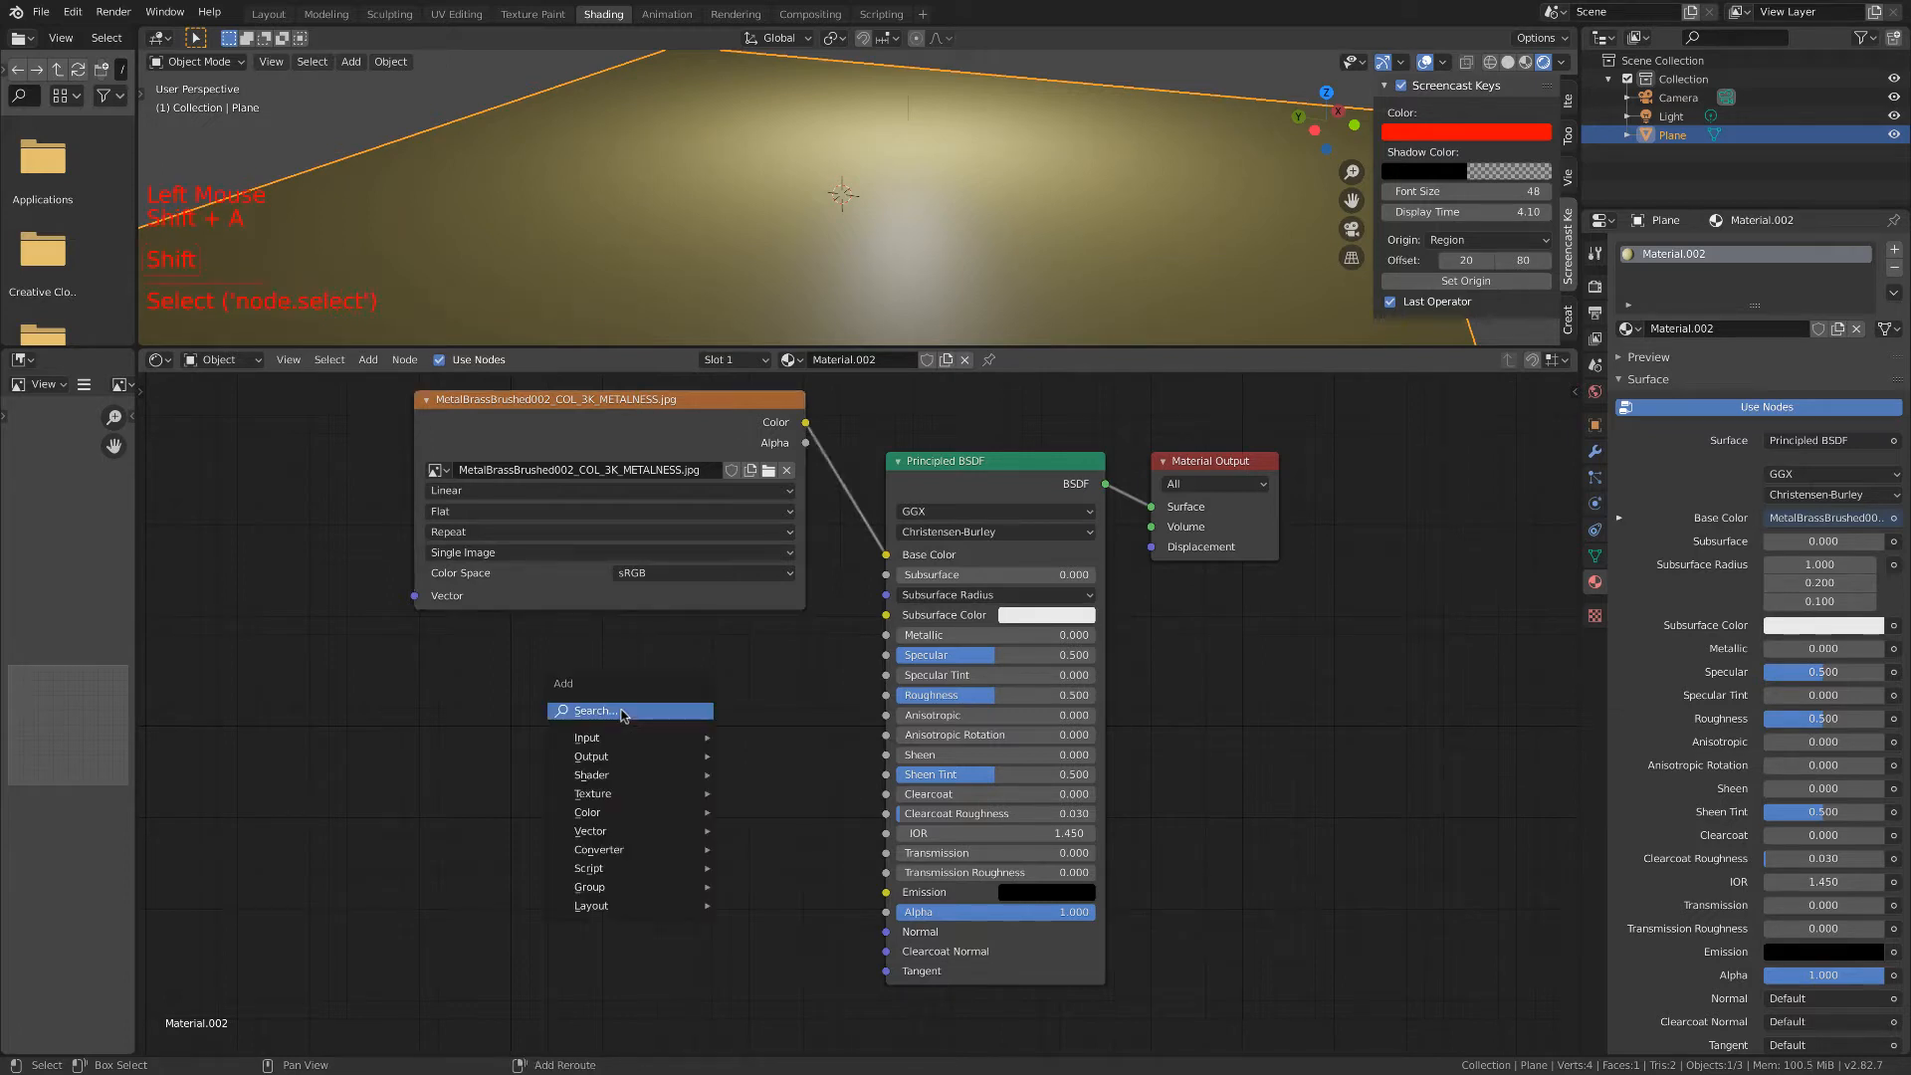
{"action": "left_click", "coordinate": [621, 713]}
{"action": "type", "text": "imag"}
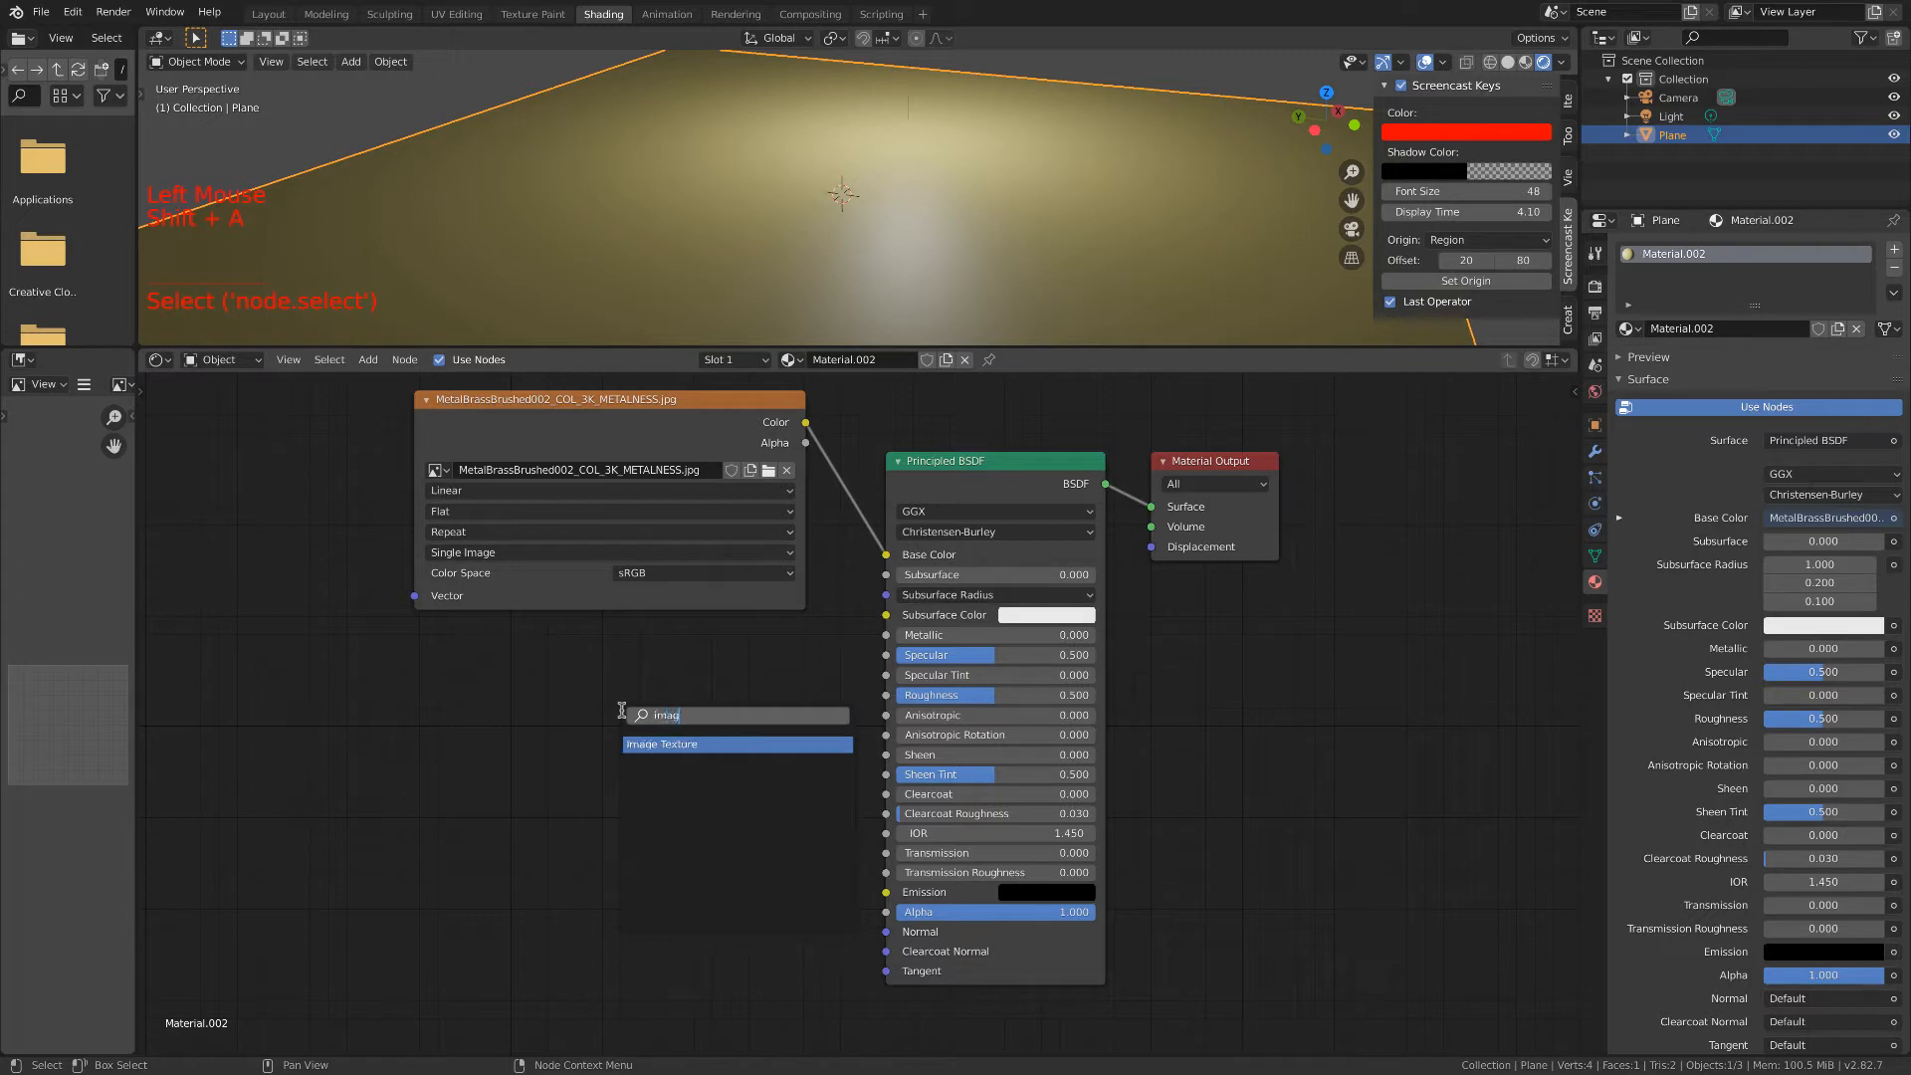
{"action": "key", "text": "Return"}
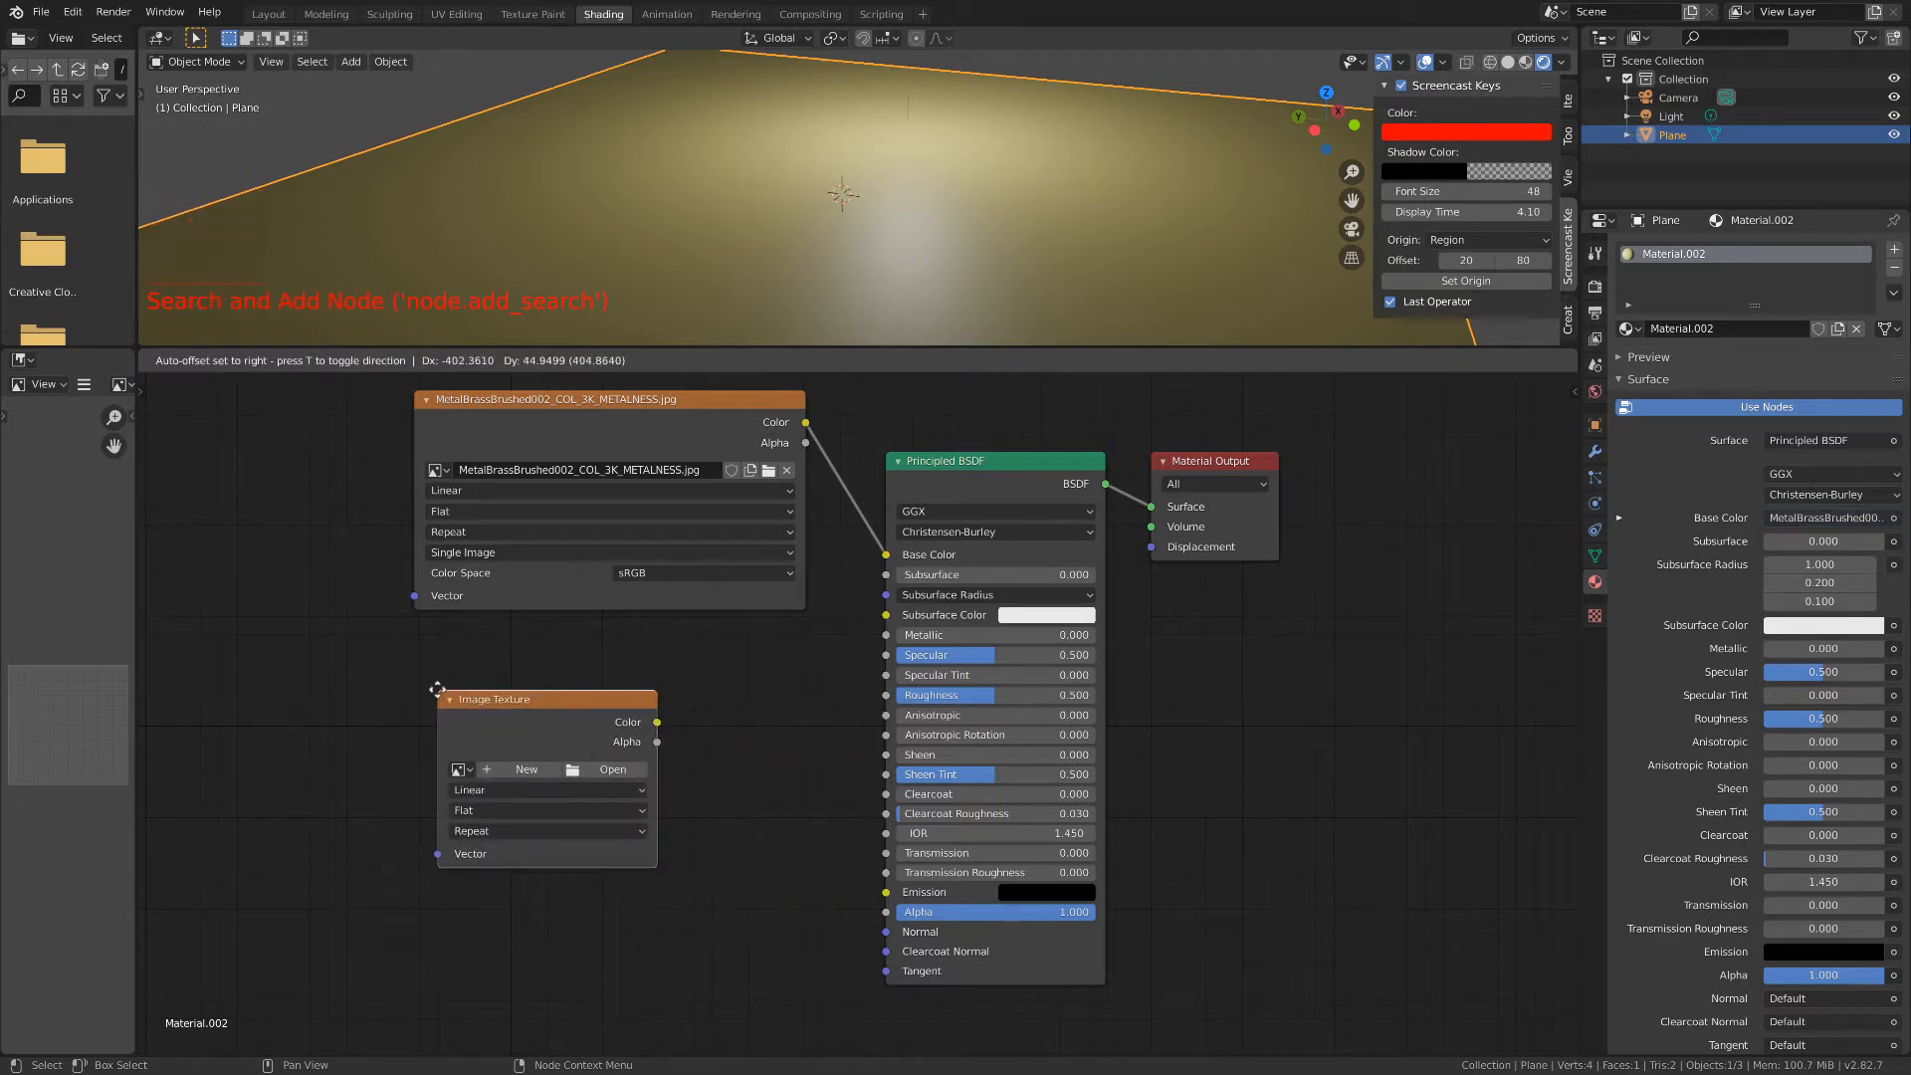
{"action": "left_click", "coordinate": [433, 682]}
{"action": "key", "text": "g"}
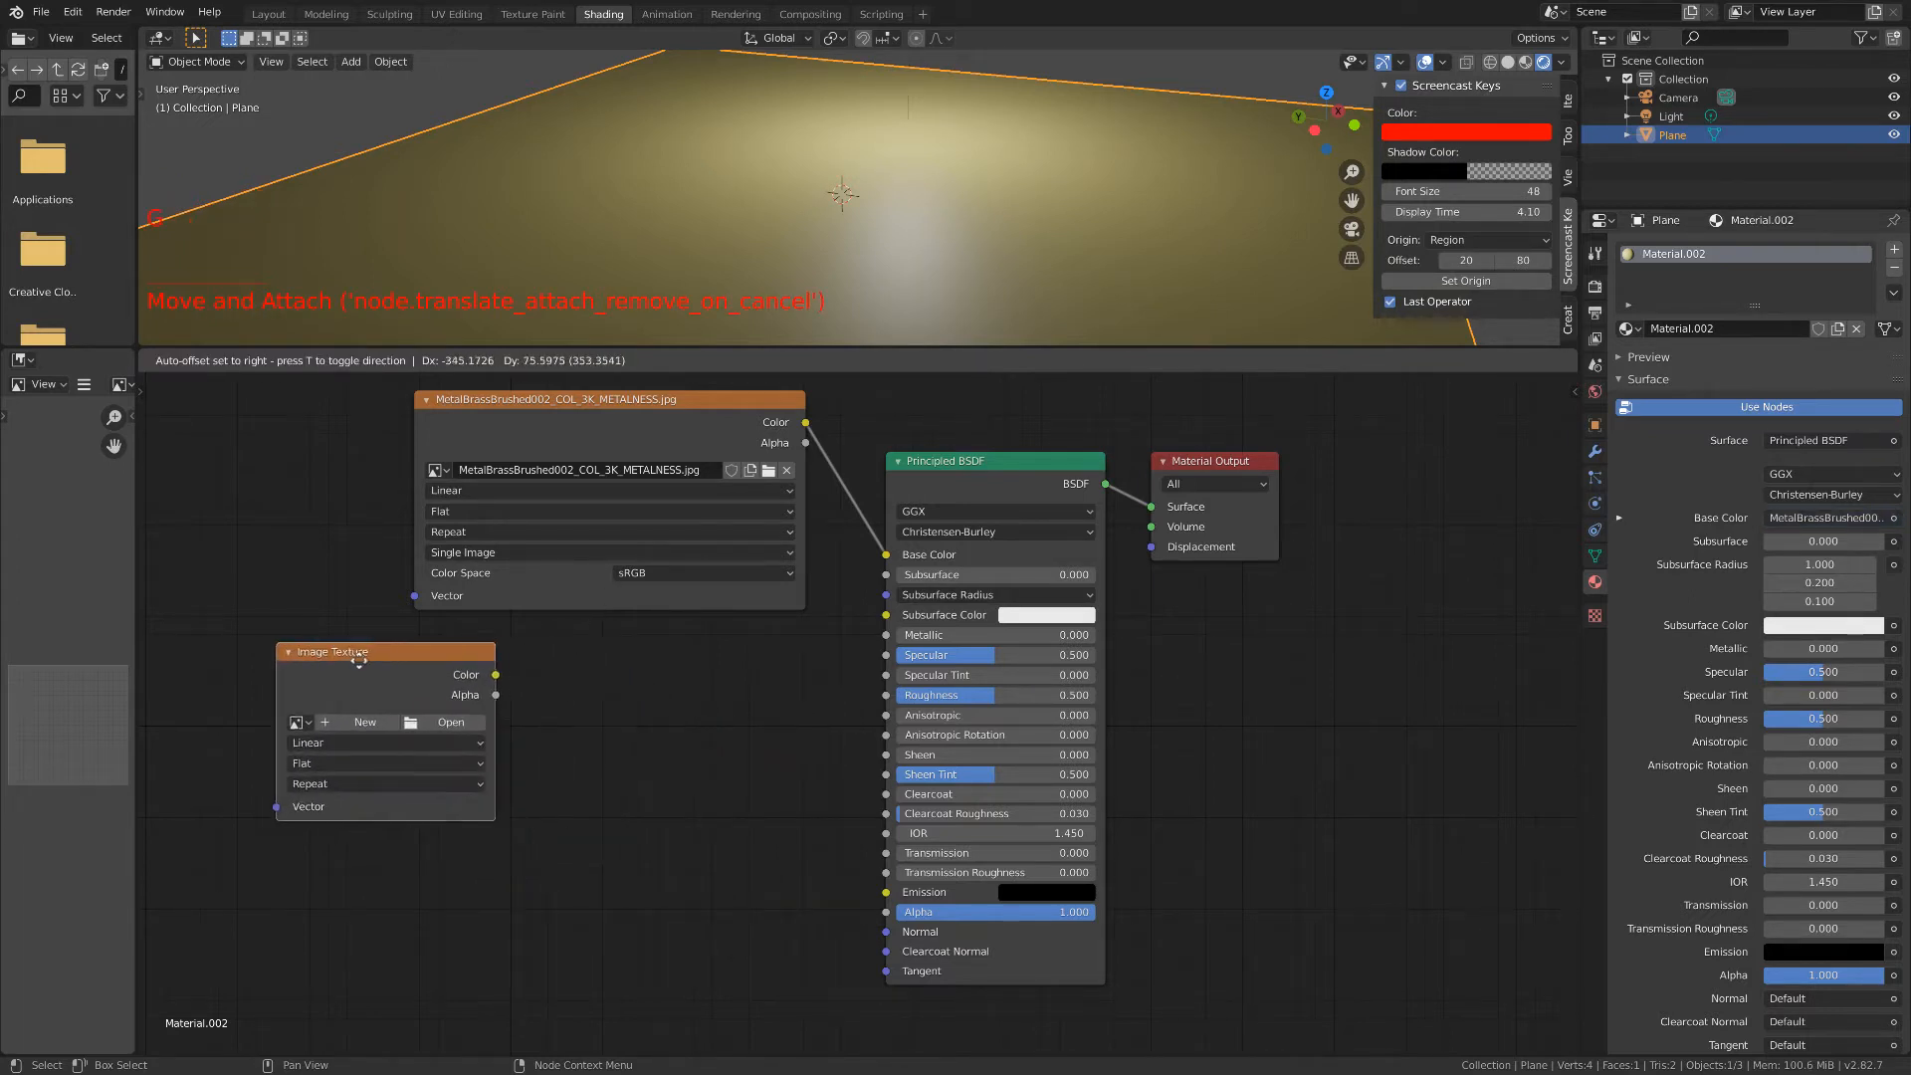
{"action": "left_click", "coordinate": [343, 669]}
Load MetalBrassBrushed002_METALNESS_3K_METALNESS.jpg from the favorited MetalBrassBrushed002 folder's METALNESS/3K subfolder into the second Image Texture node.
{"action": "left_click", "coordinate": [437, 724]}
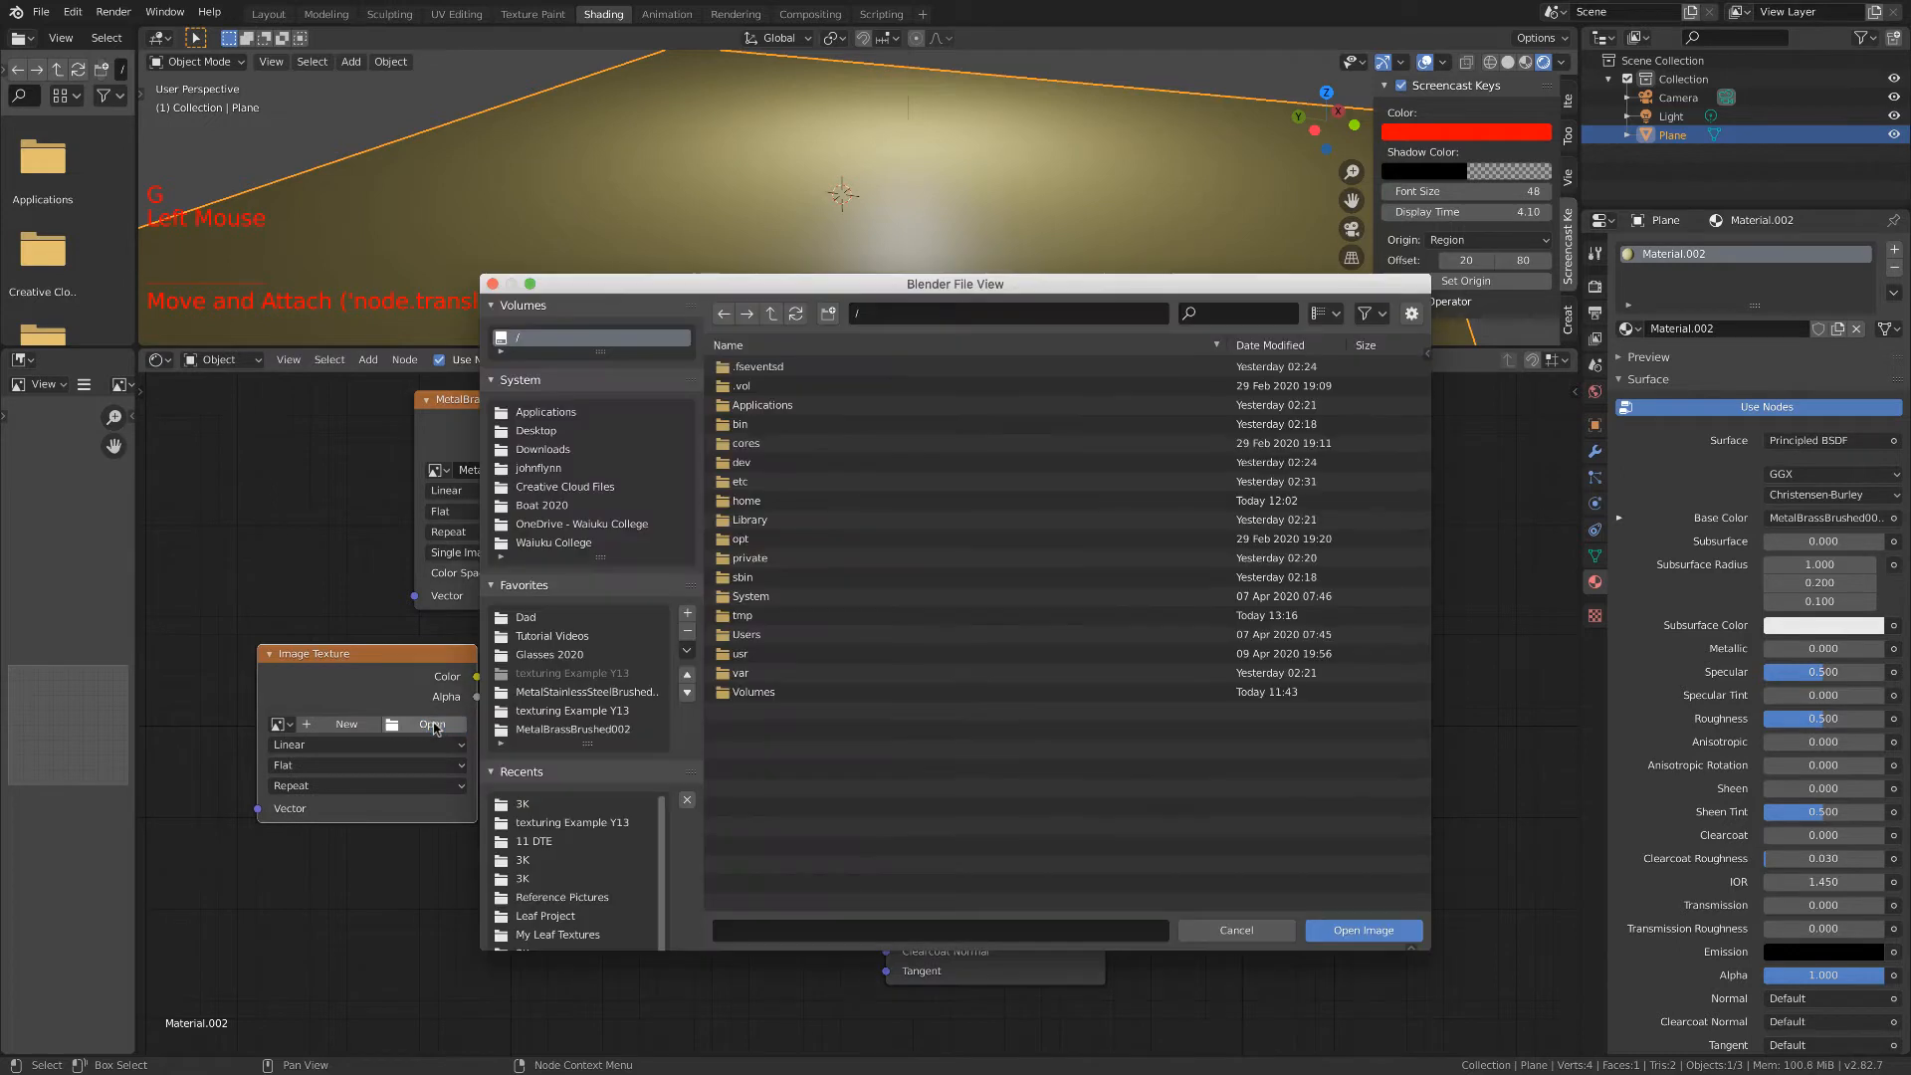
{"action": "left_click", "coordinate": [556, 734]}
{"action": "left_click", "coordinate": [746, 367]}
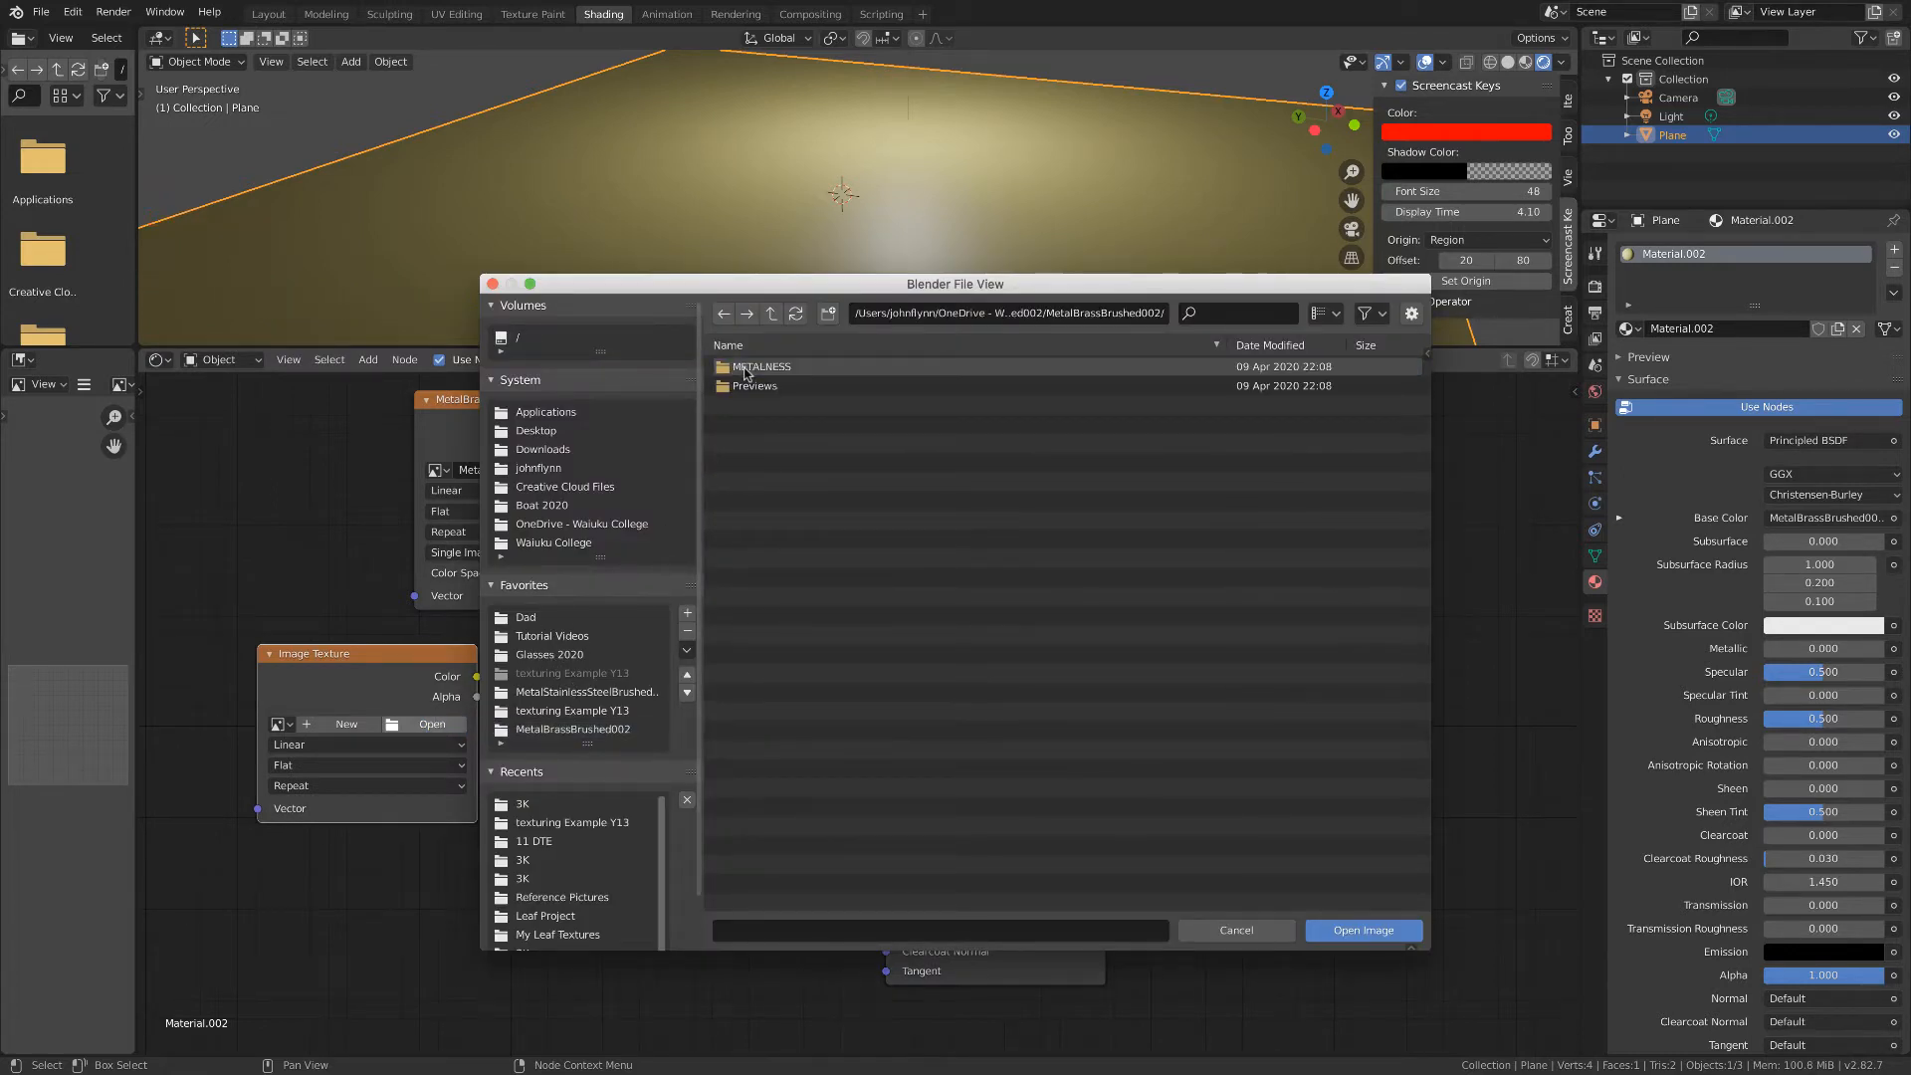
{"action": "left_click", "coordinate": [749, 367]}
{"action": "left_click", "coordinate": [750, 367]}
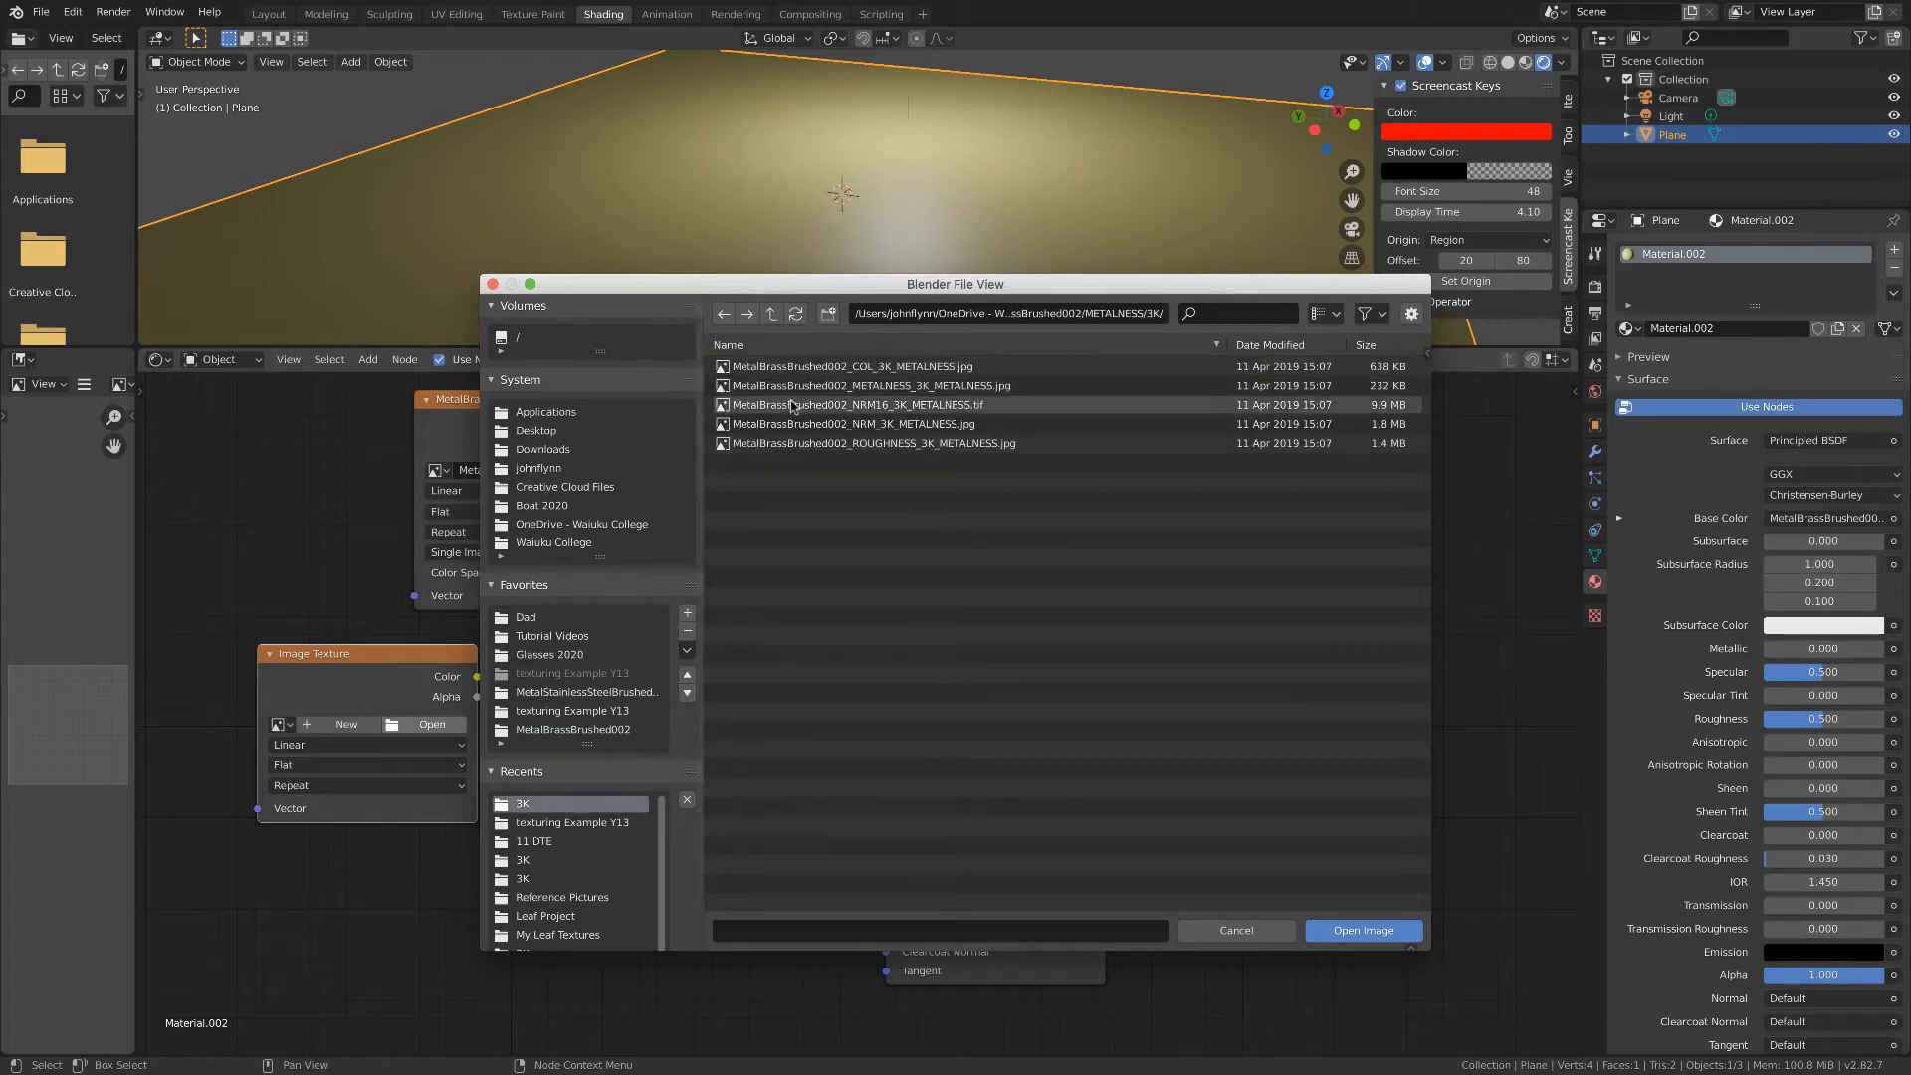
{"action": "left_click", "coordinate": [849, 387]}
{"action": "left_click", "coordinate": [1337, 930]}
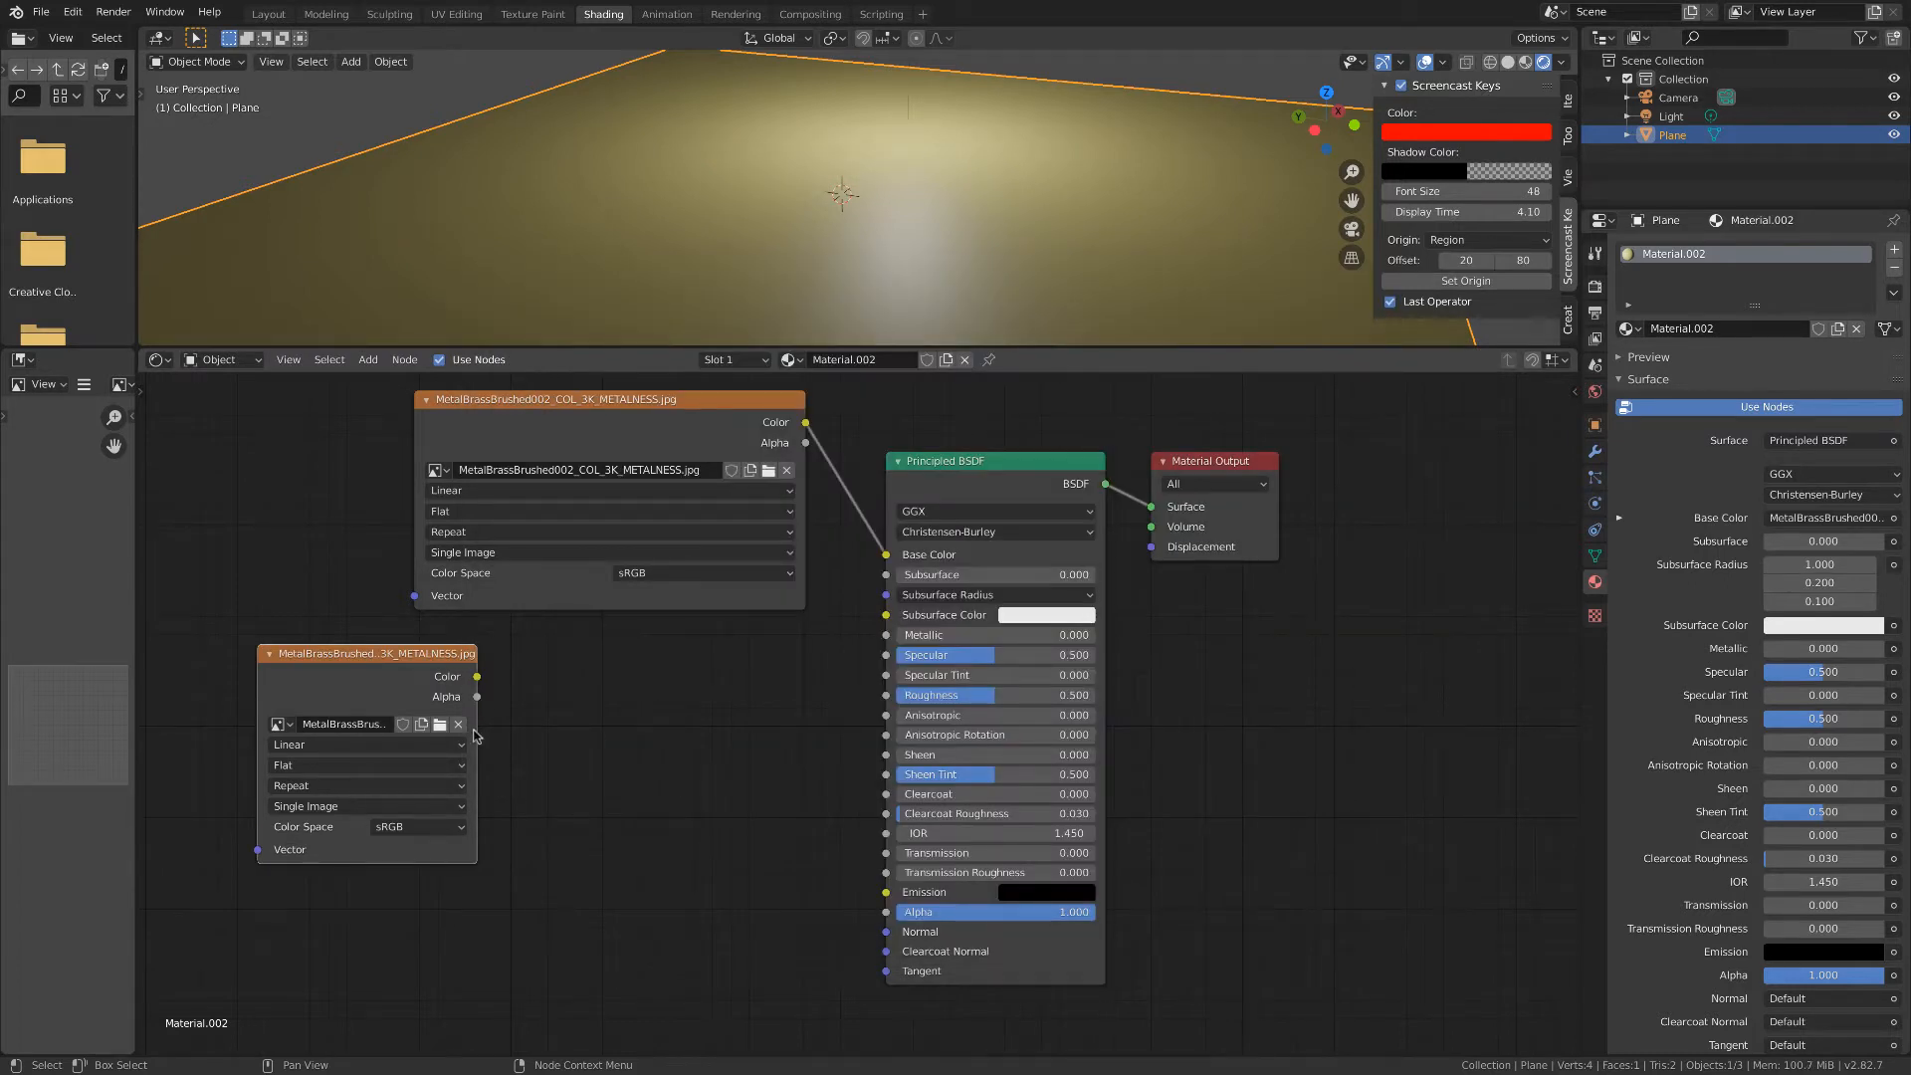
Align the metalness texture node directly below the color texture node with equal widths, and connect its Color output to the Principled BSDF's Metallic input.
{"action": "left_click_drag", "start_coordinate": [418, 655], "coordinate": [827, 709]}
{"action": "left_click_drag", "start_coordinate": [804, 575], "coordinate": [824, 587]}
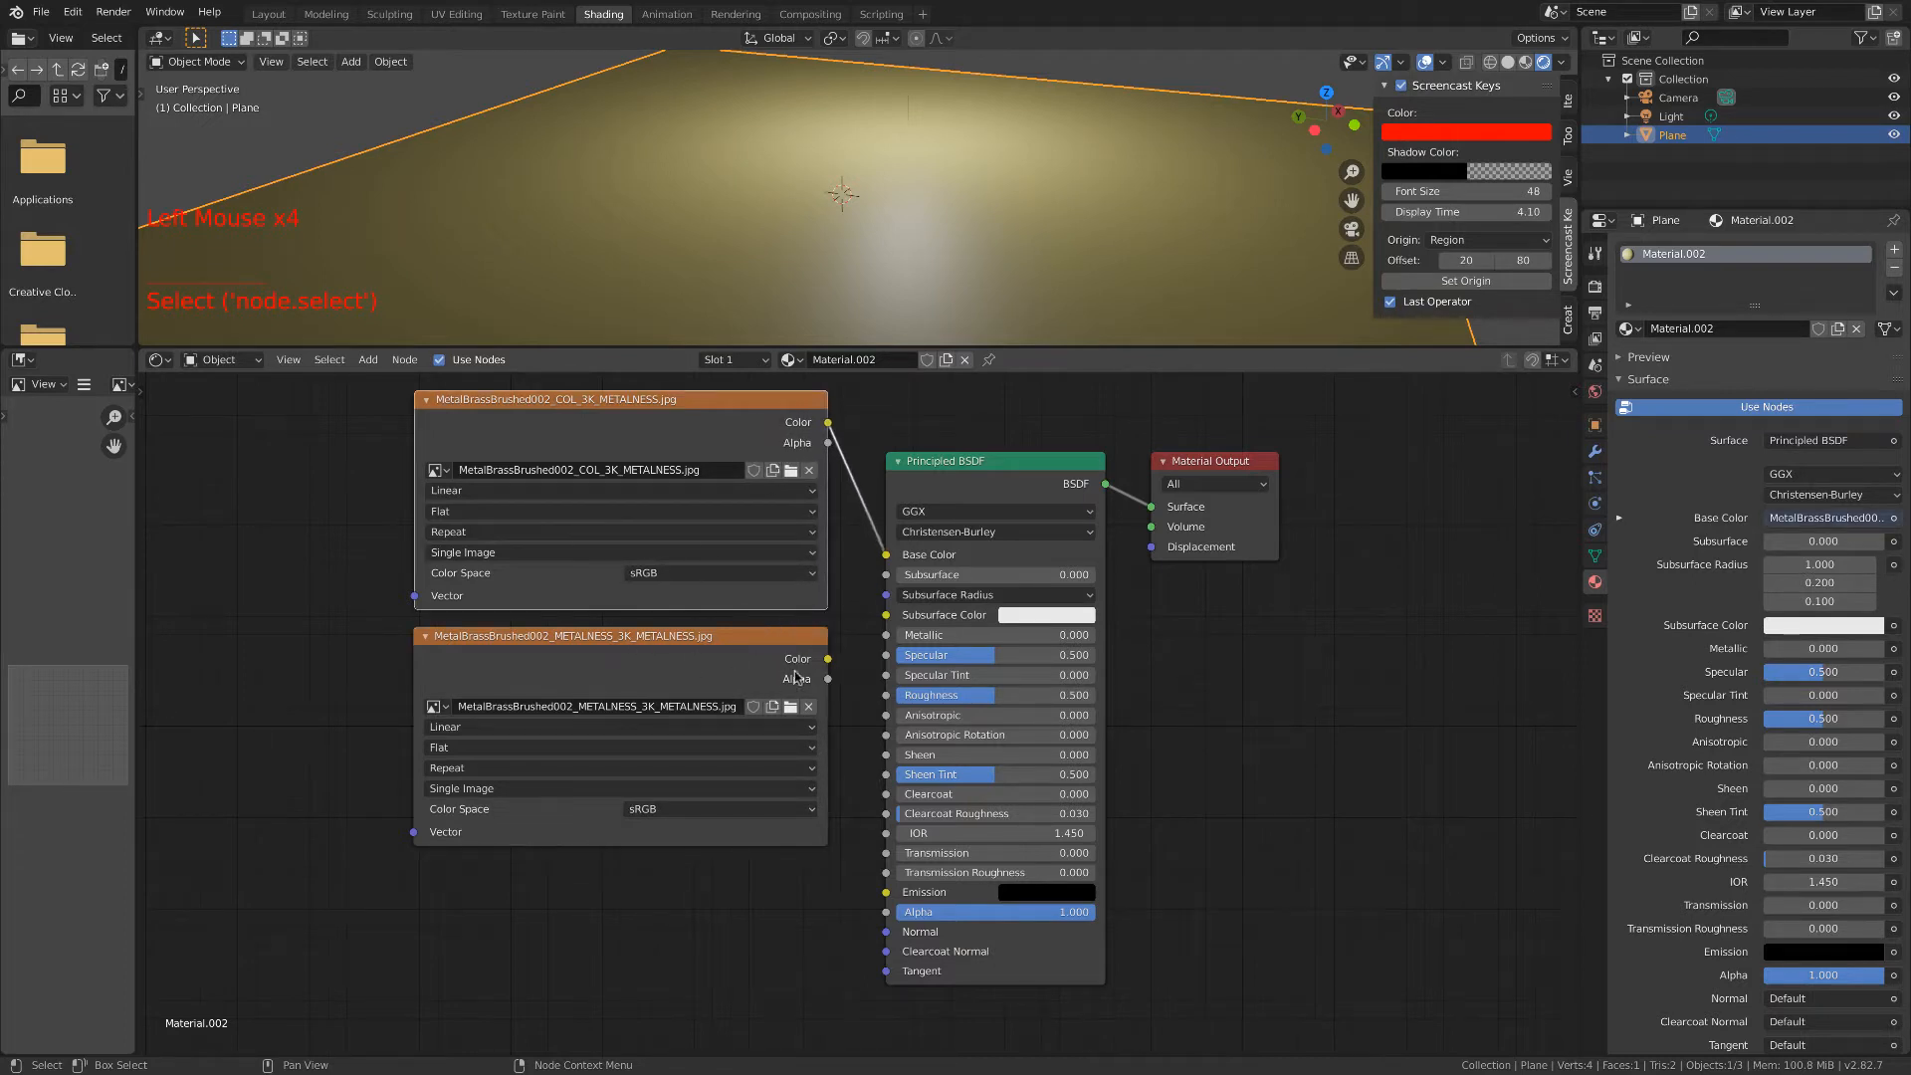
{"action": "mouse_move", "coordinate": [827, 659]}
{"action": "left_mouse_down"}
{"action": "mouse_move", "coordinate": [969, 635]}
{"action": "mouse_move", "coordinate": [1154, 645]}
{"action": "left_mouse_up"}
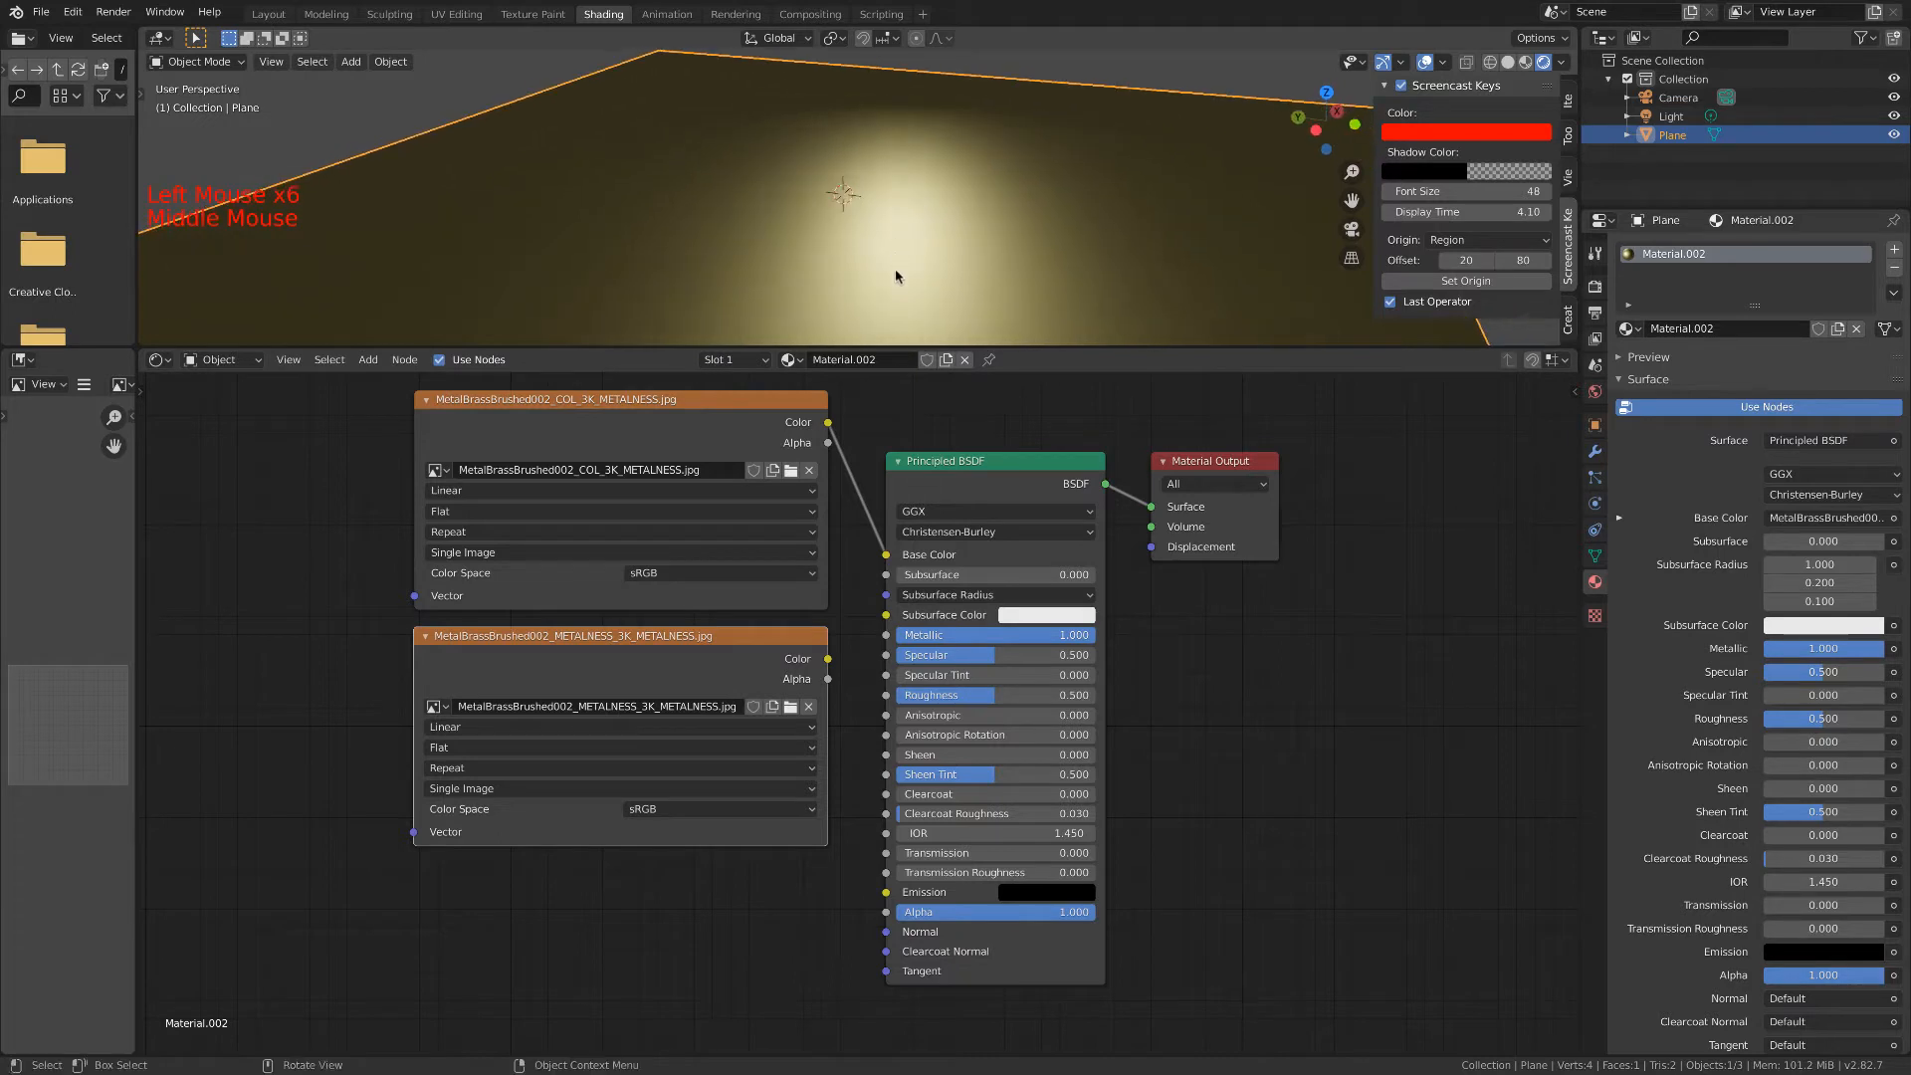
{"action": "scroll", "coordinate": [1045, 605], "scroll_direction": "up", "scroll_amount": 1}
{"action": "left_click_drag", "start_coordinate": [826, 655], "coordinate": [887, 628]}
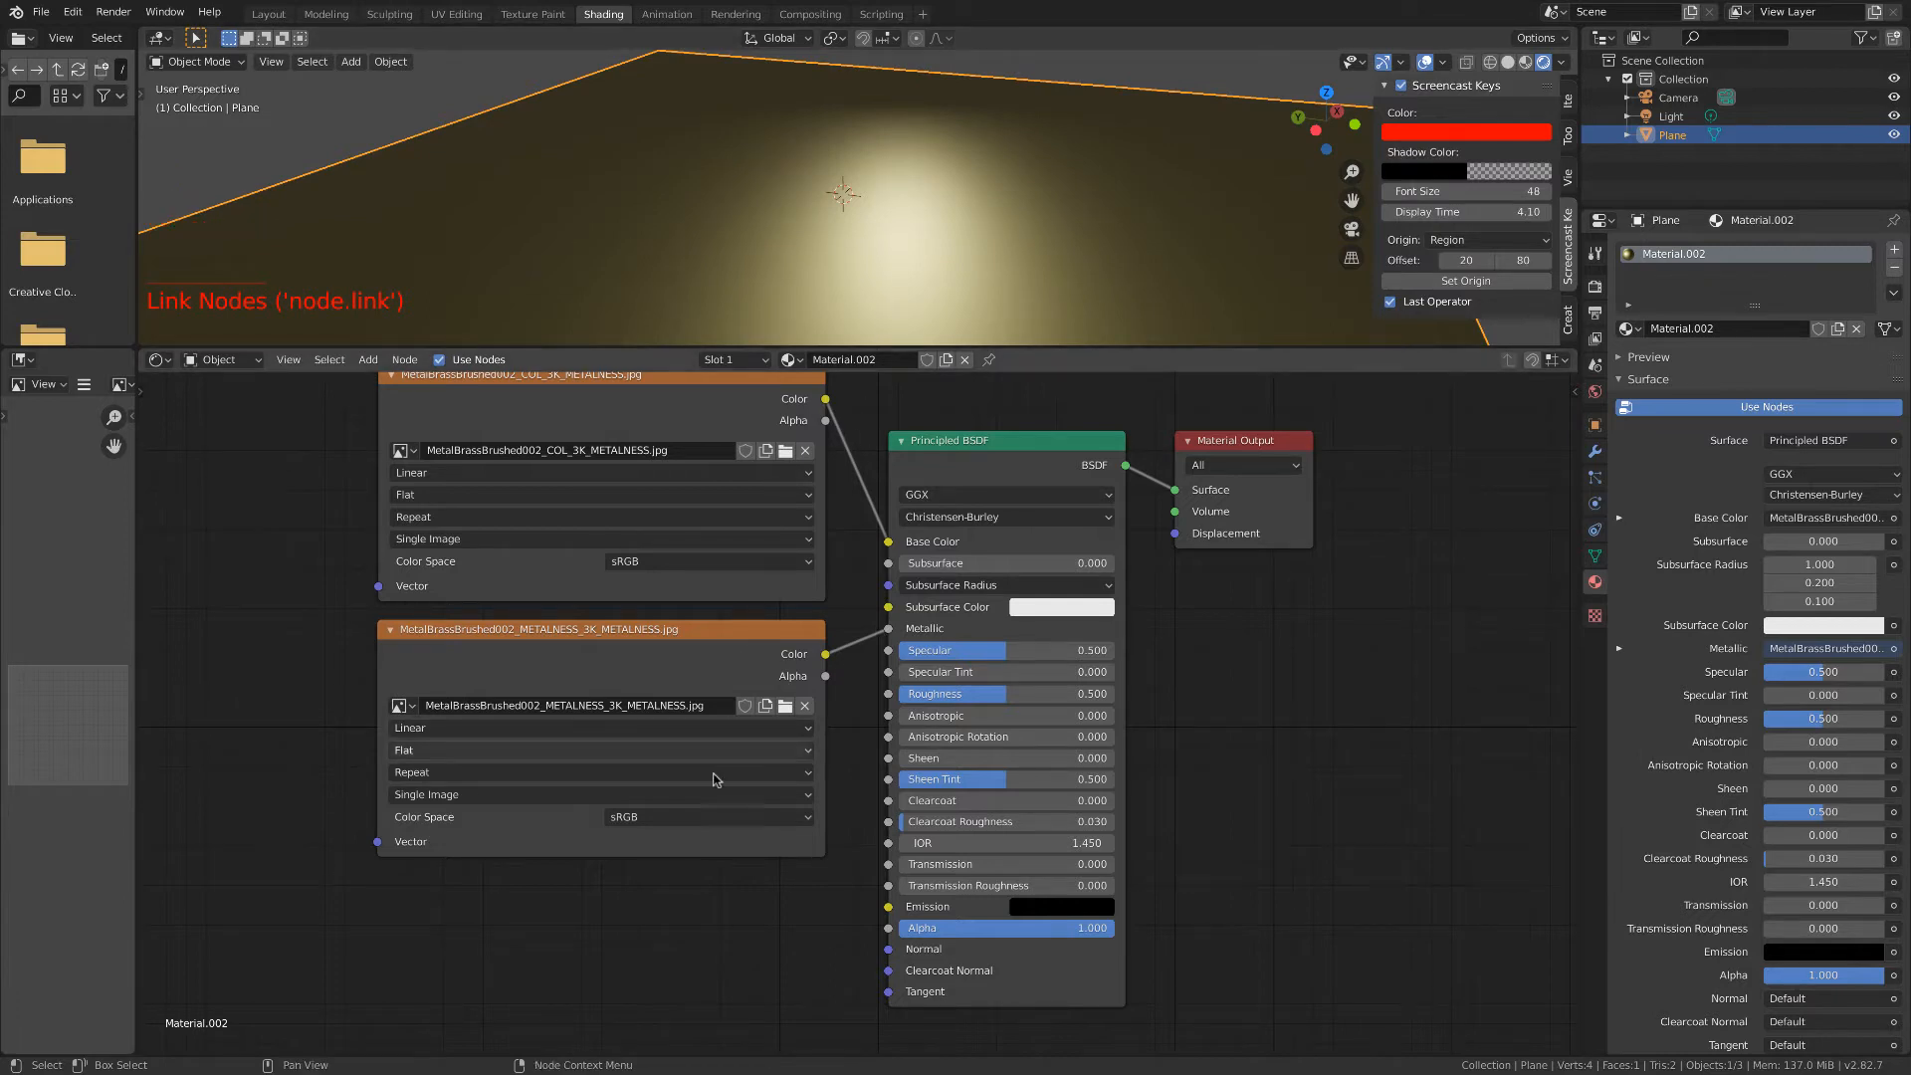
Set the metalness texture node's Color Space to Non-Color.
{"action": "middle_click_drag", "start_coordinate": [709, 787], "coordinate": [756, 662], "text": "shift"}
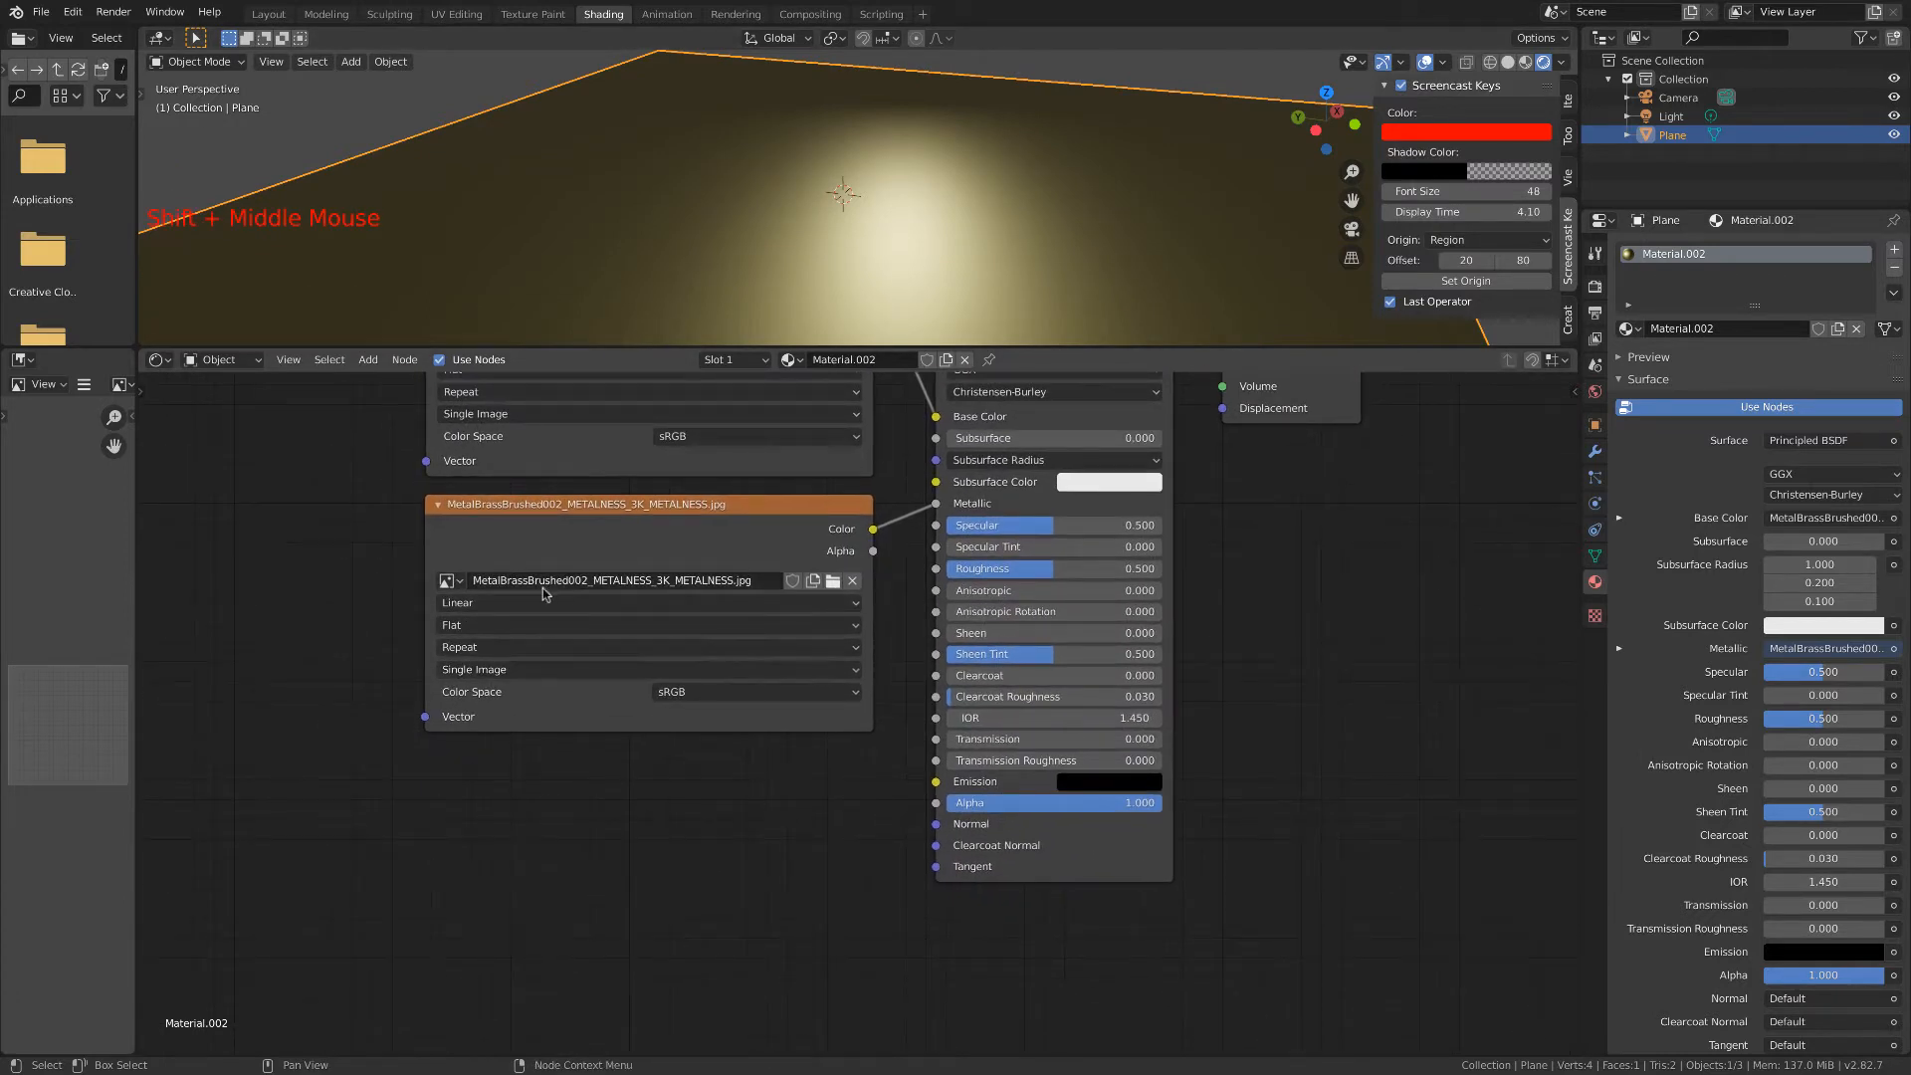
{"action": "scroll", "coordinate": [685, 702], "scroll_direction": "down", "scroll_amount": 5}
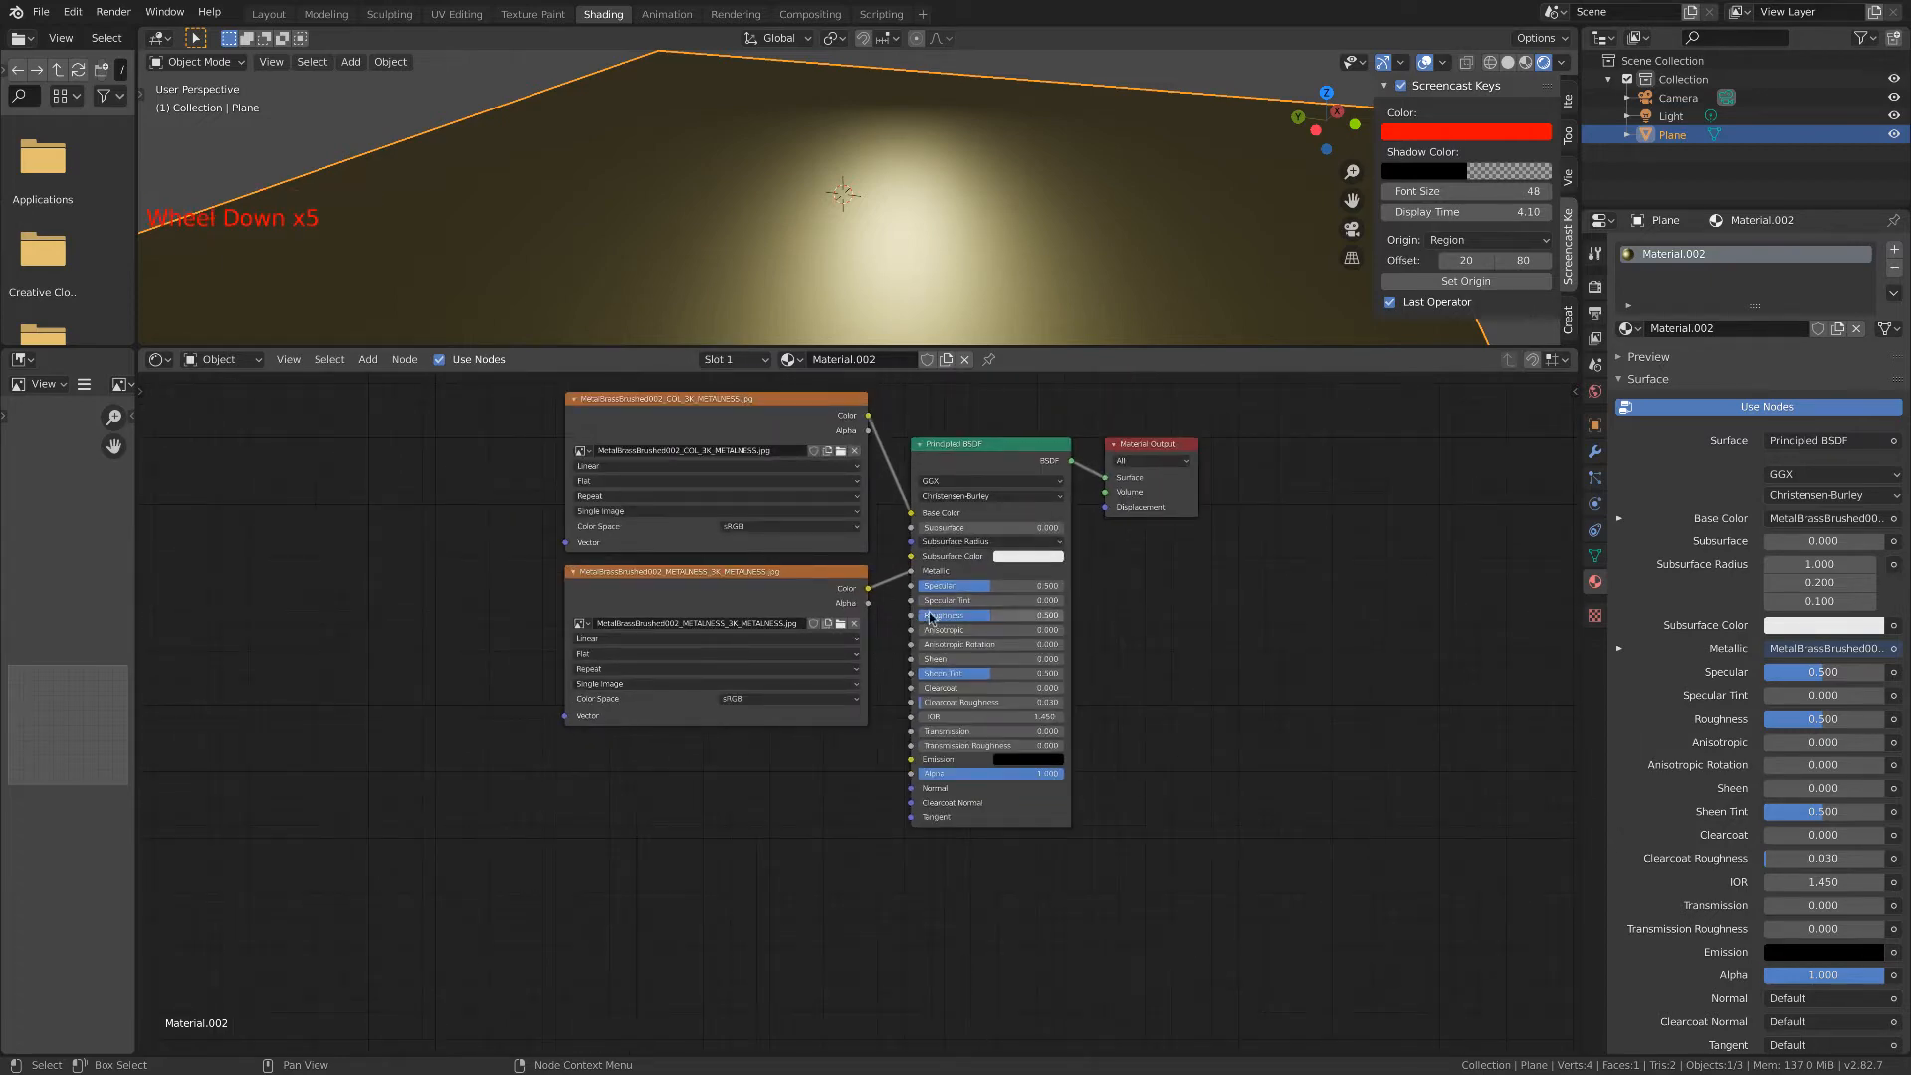
{"action": "scroll", "coordinate": [748, 615], "scroll_direction": "up", "scroll_amount": 6}
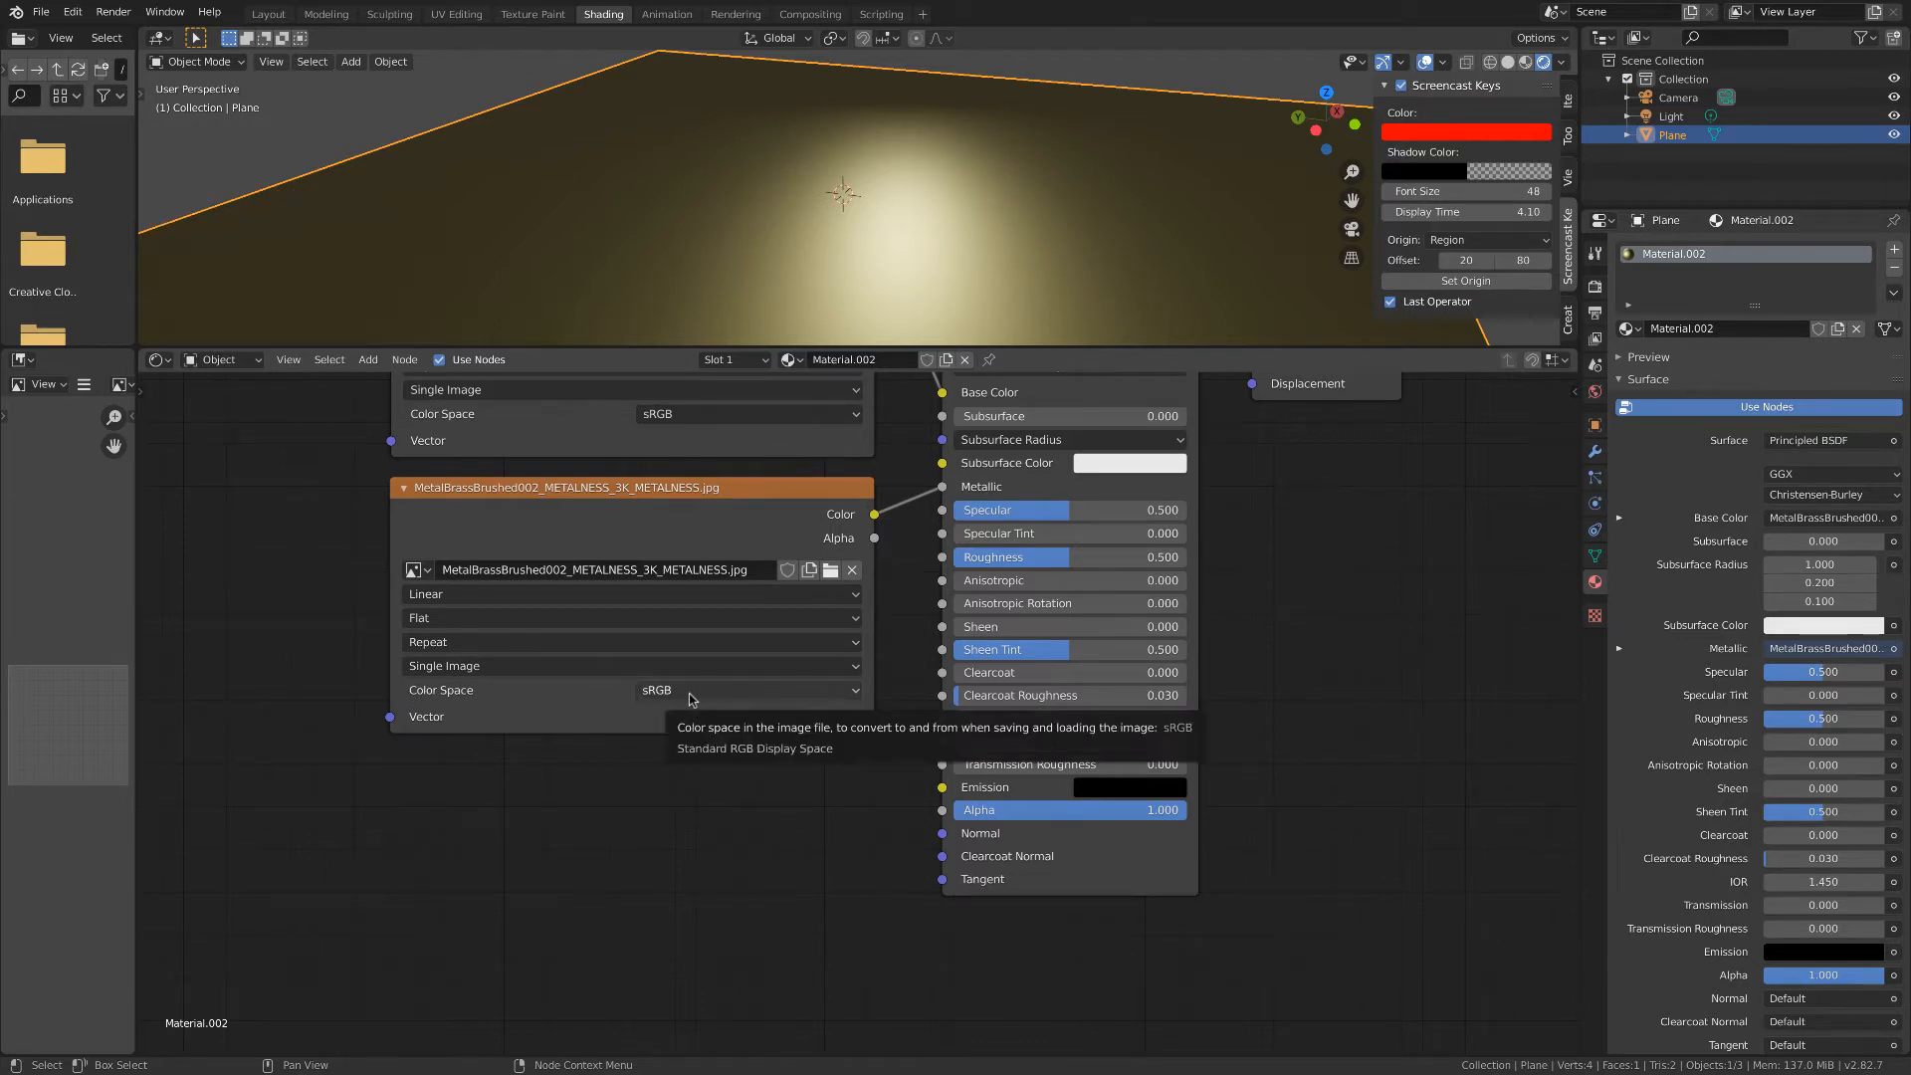
{"action": "left_click", "coordinate": [753, 692]}
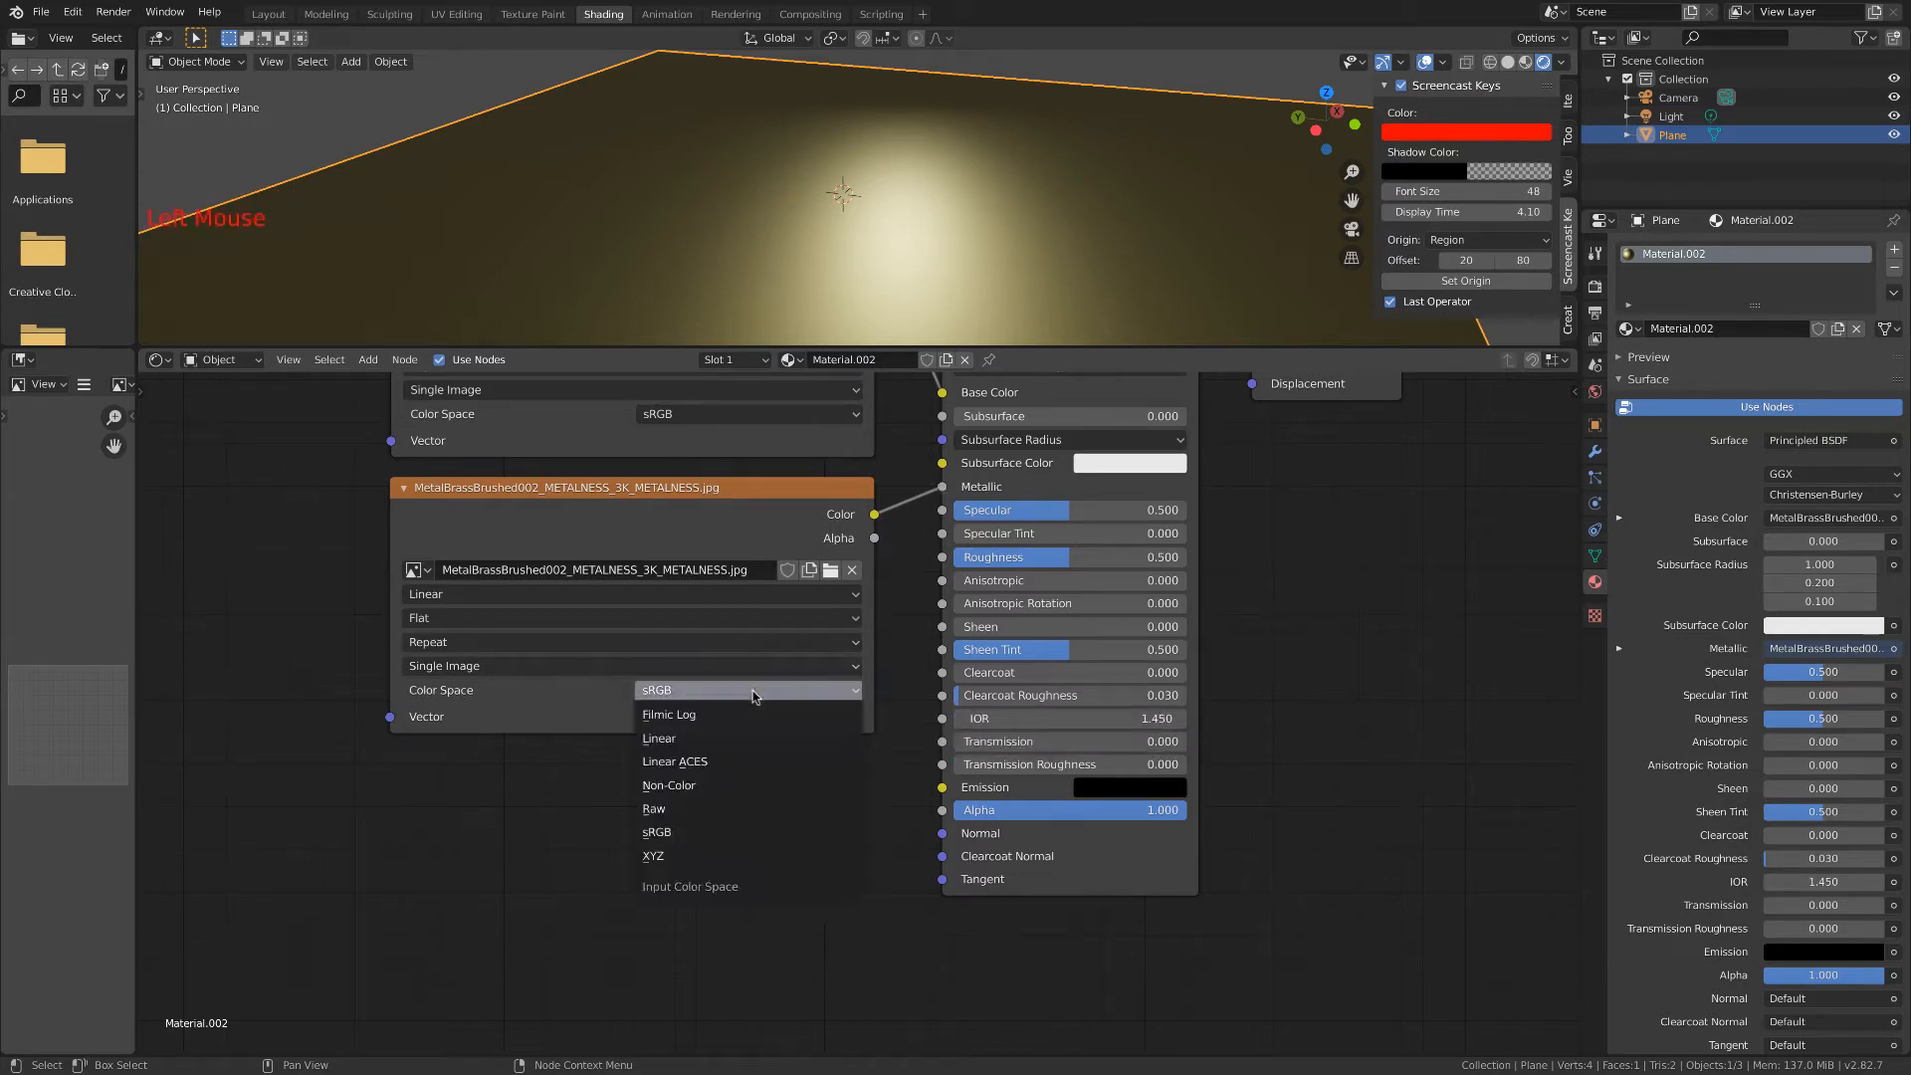
{"action": "left_click", "coordinate": [668, 785]}
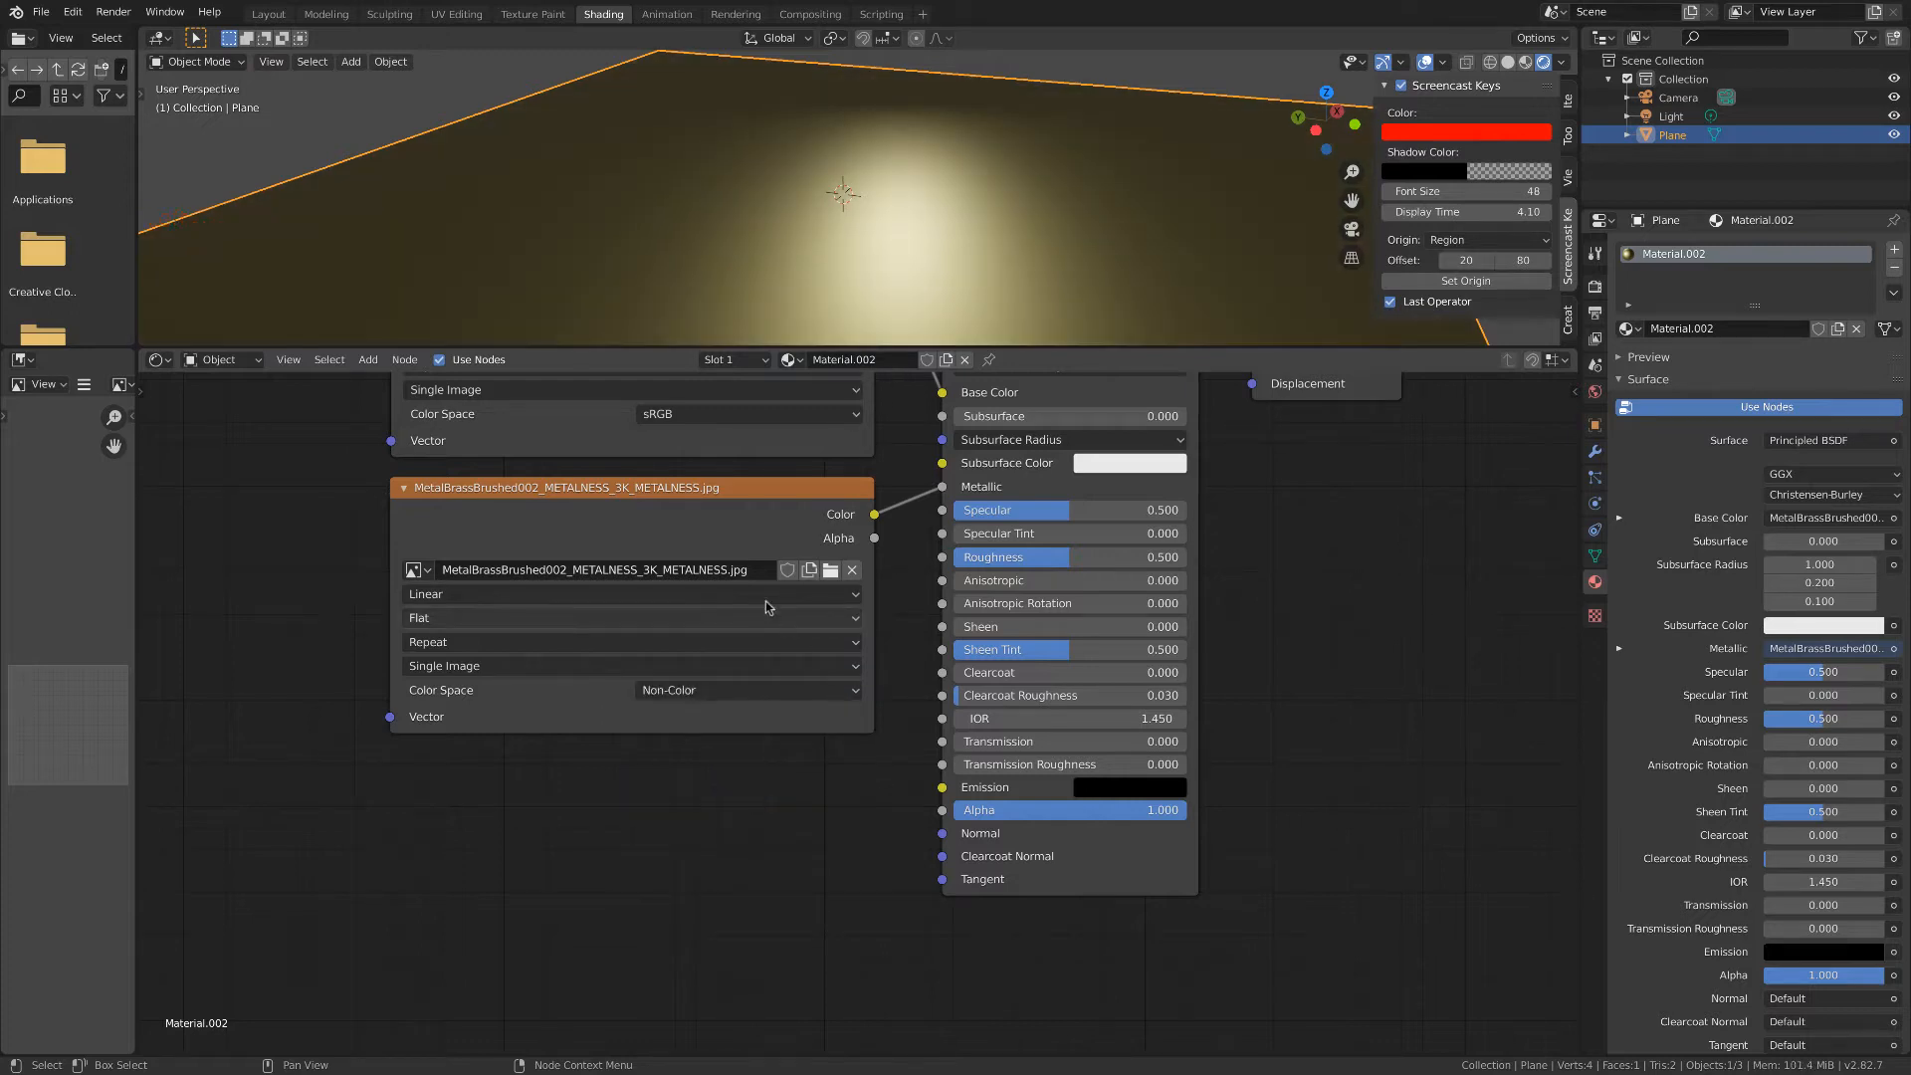
Duplicate the metalness texture node directly below itself and load MetalBrassBrushed002_ROUGHNESS_3K_METALNESS.jpg into the copy.
{"action": "left_click", "coordinate": [722, 490]}
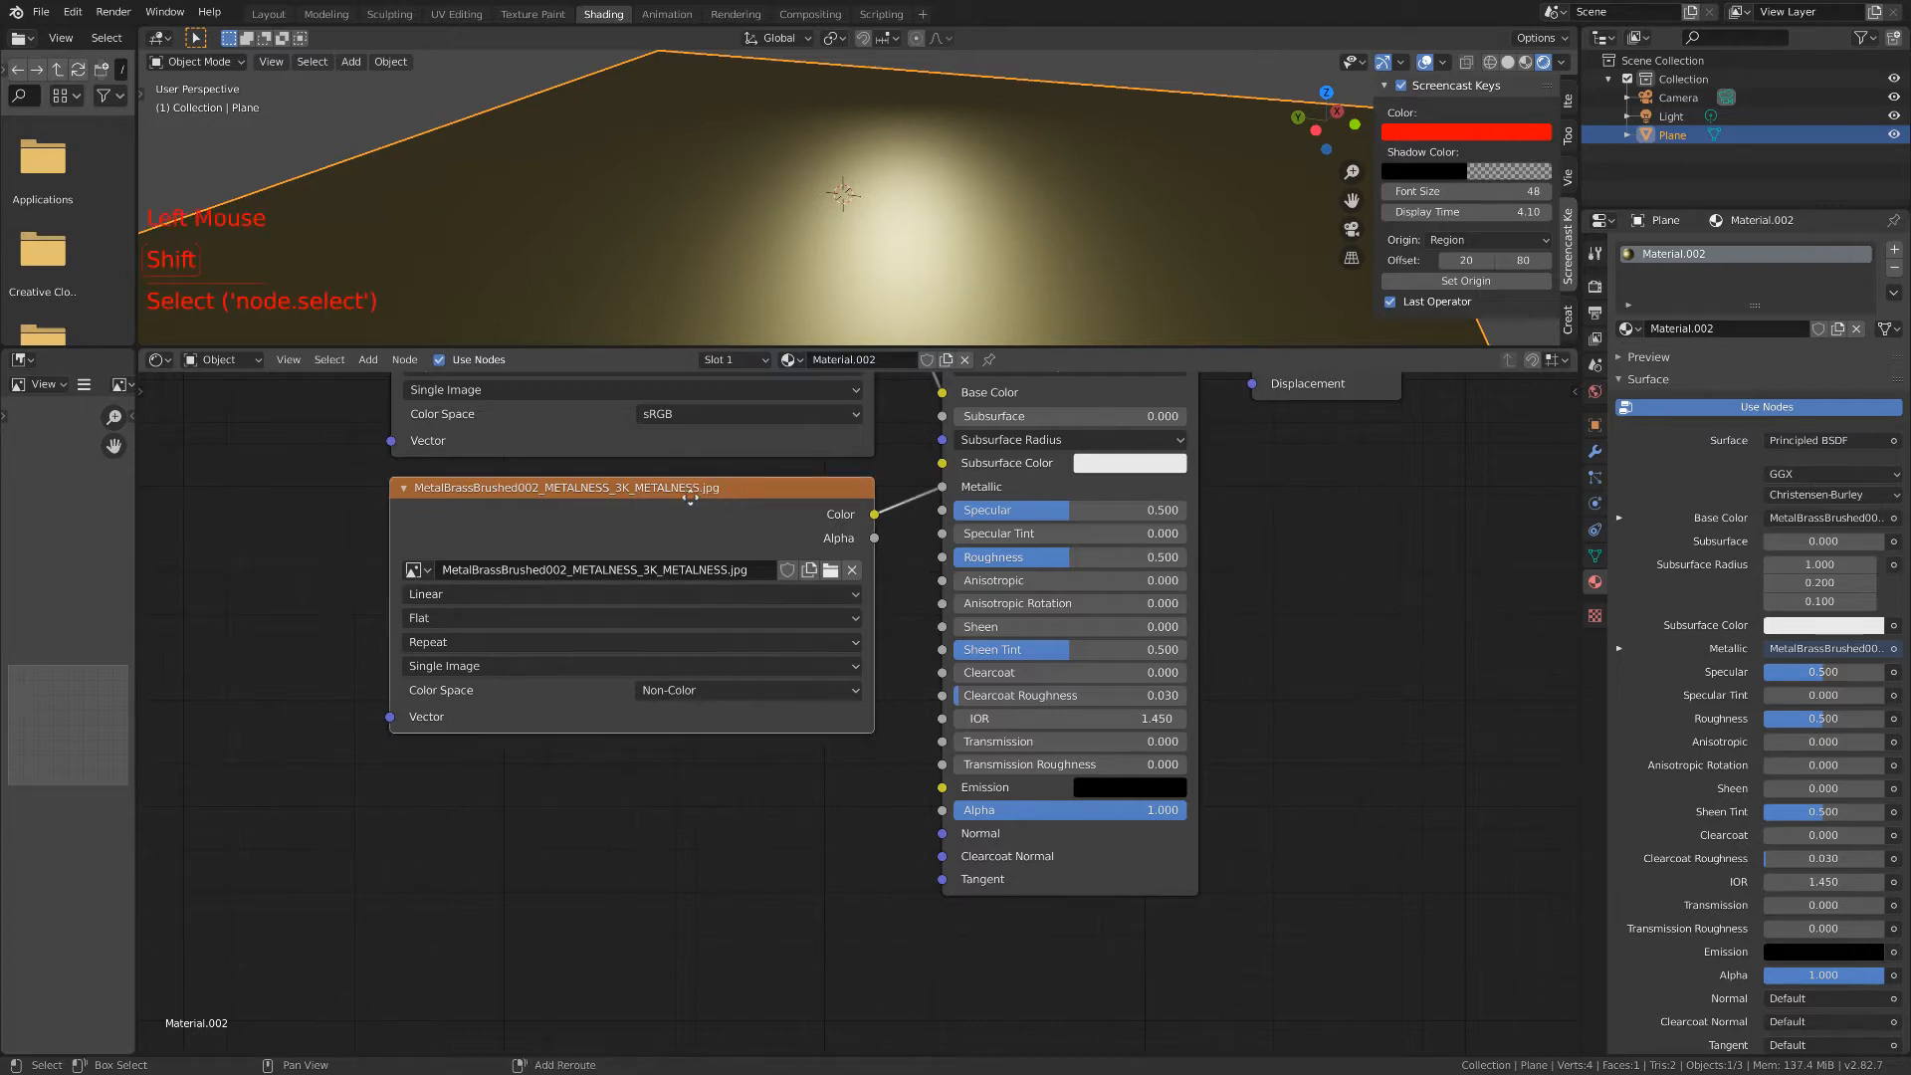
{"action": "key", "text": "shift+d"}
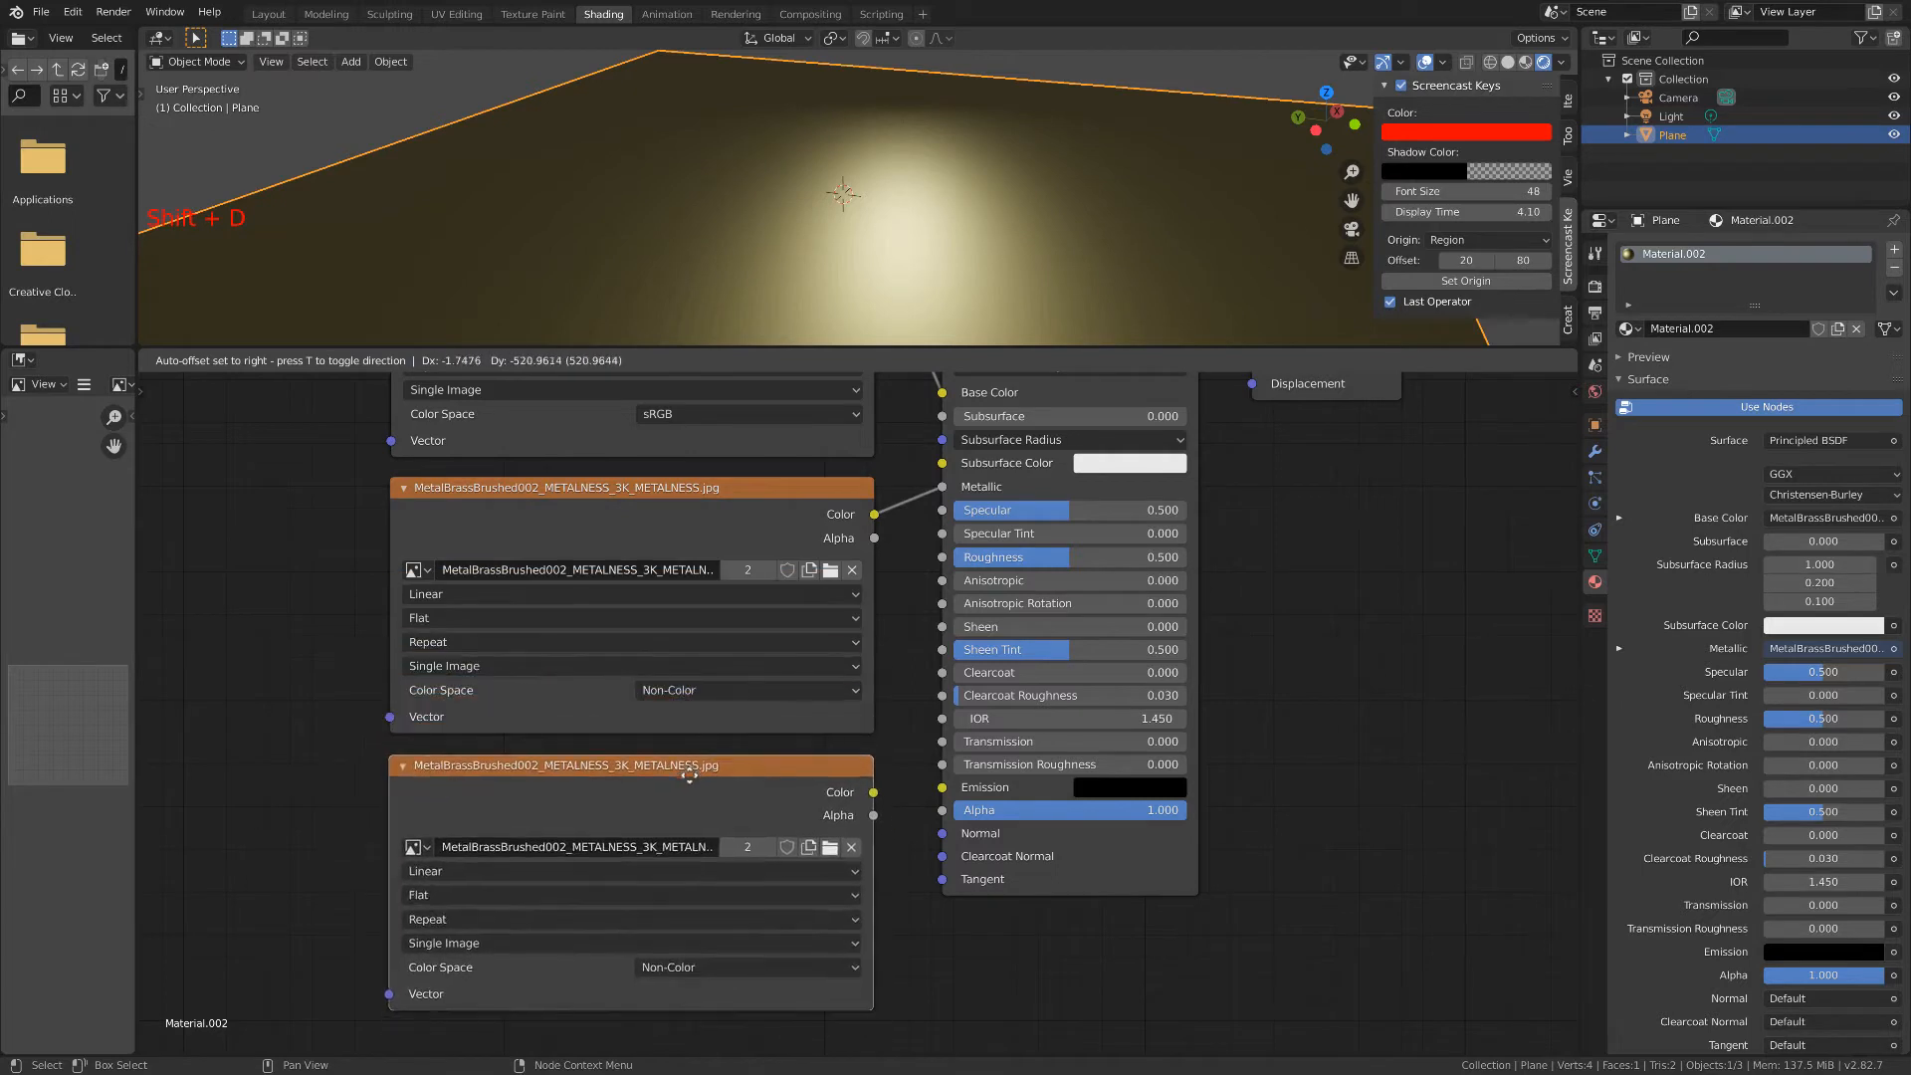
{"action": "left_click", "coordinate": [692, 775]}
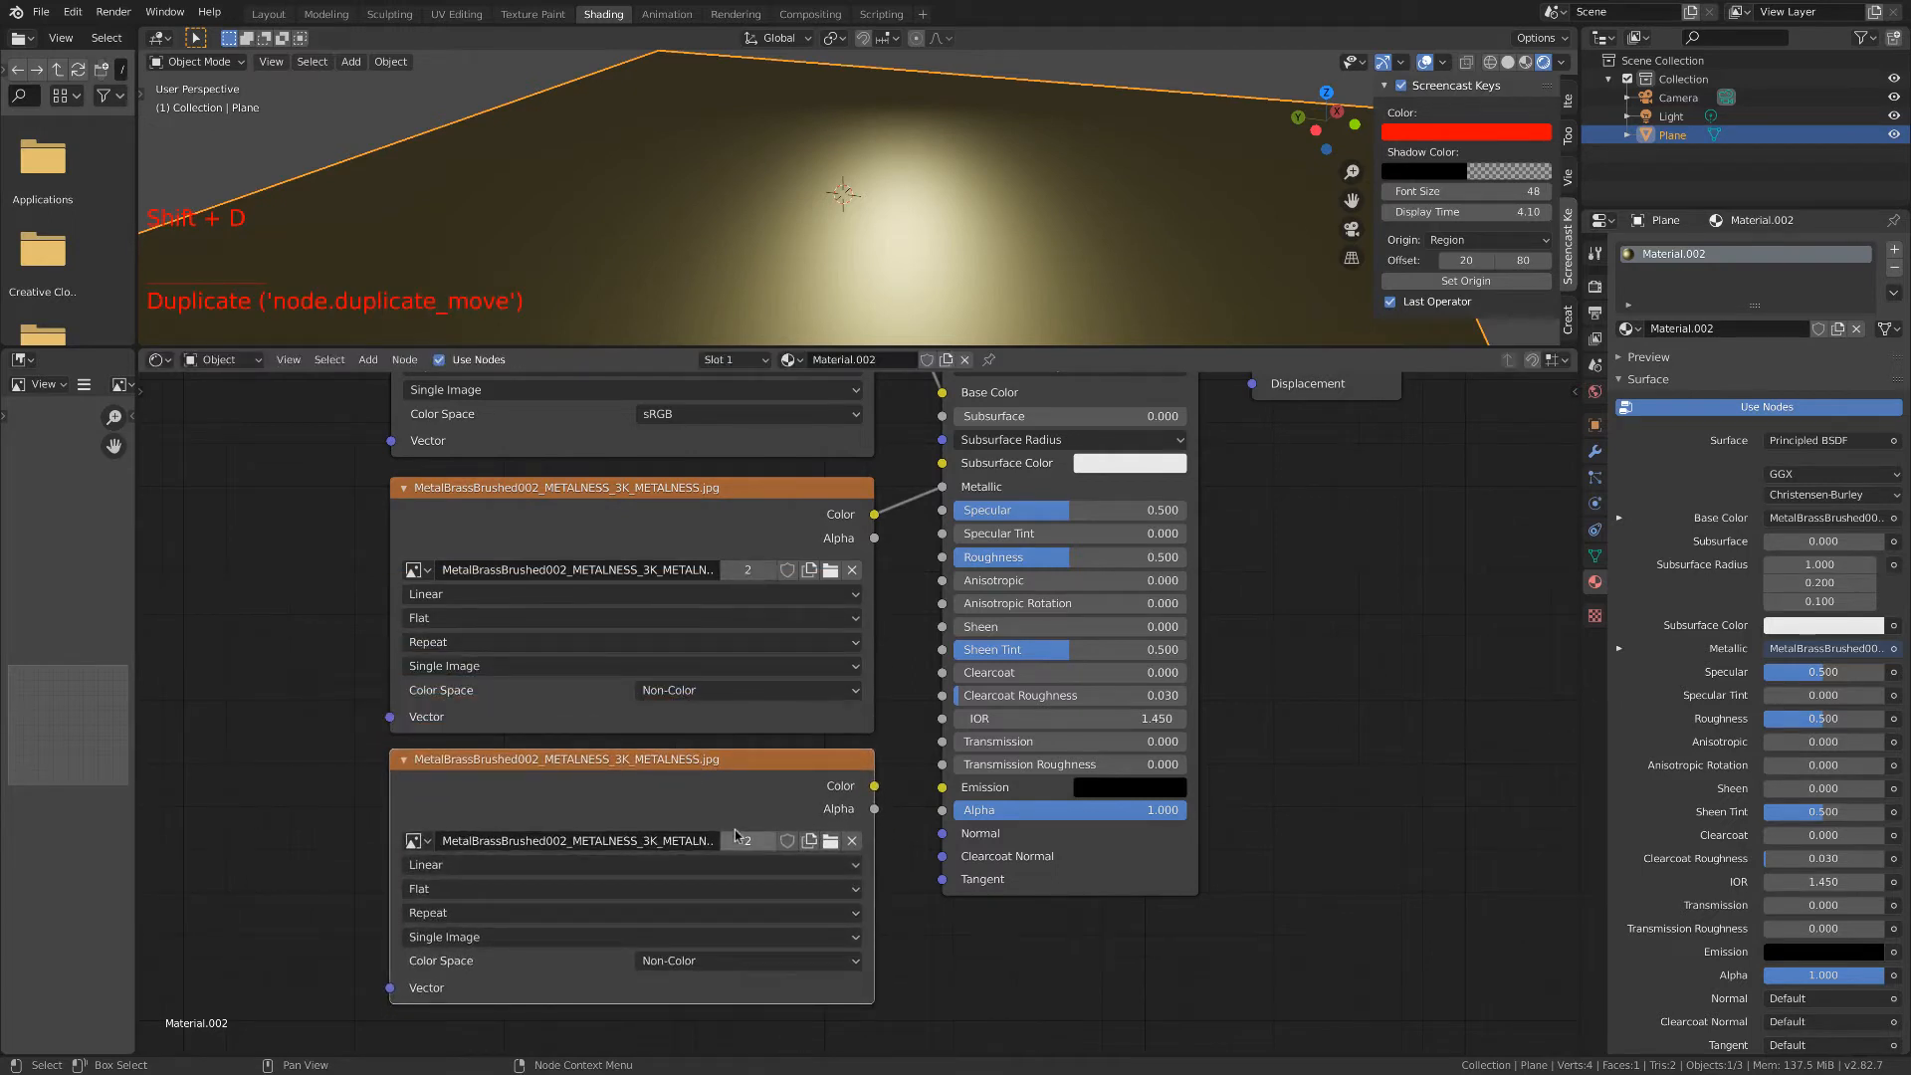
{"action": "left_click", "coordinate": [830, 840]}
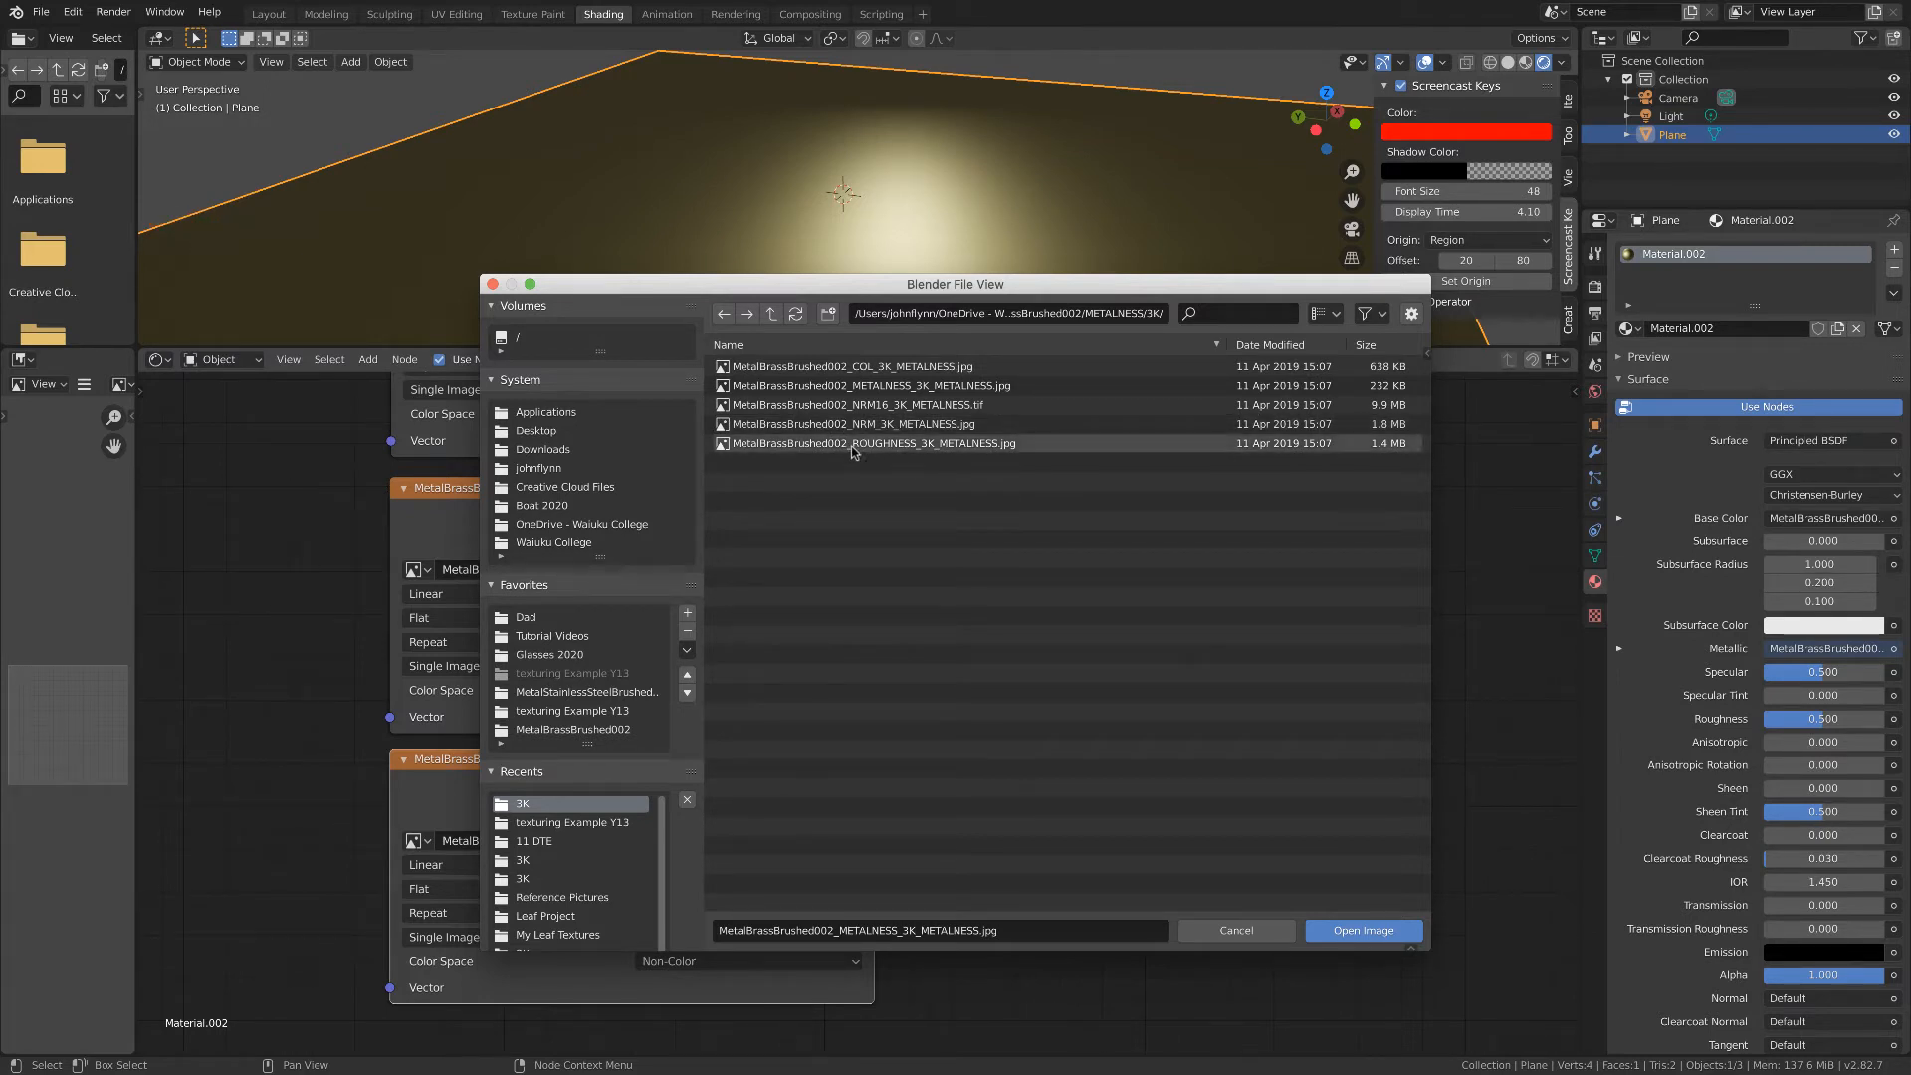
{"action": "left_click", "coordinate": [881, 445]}
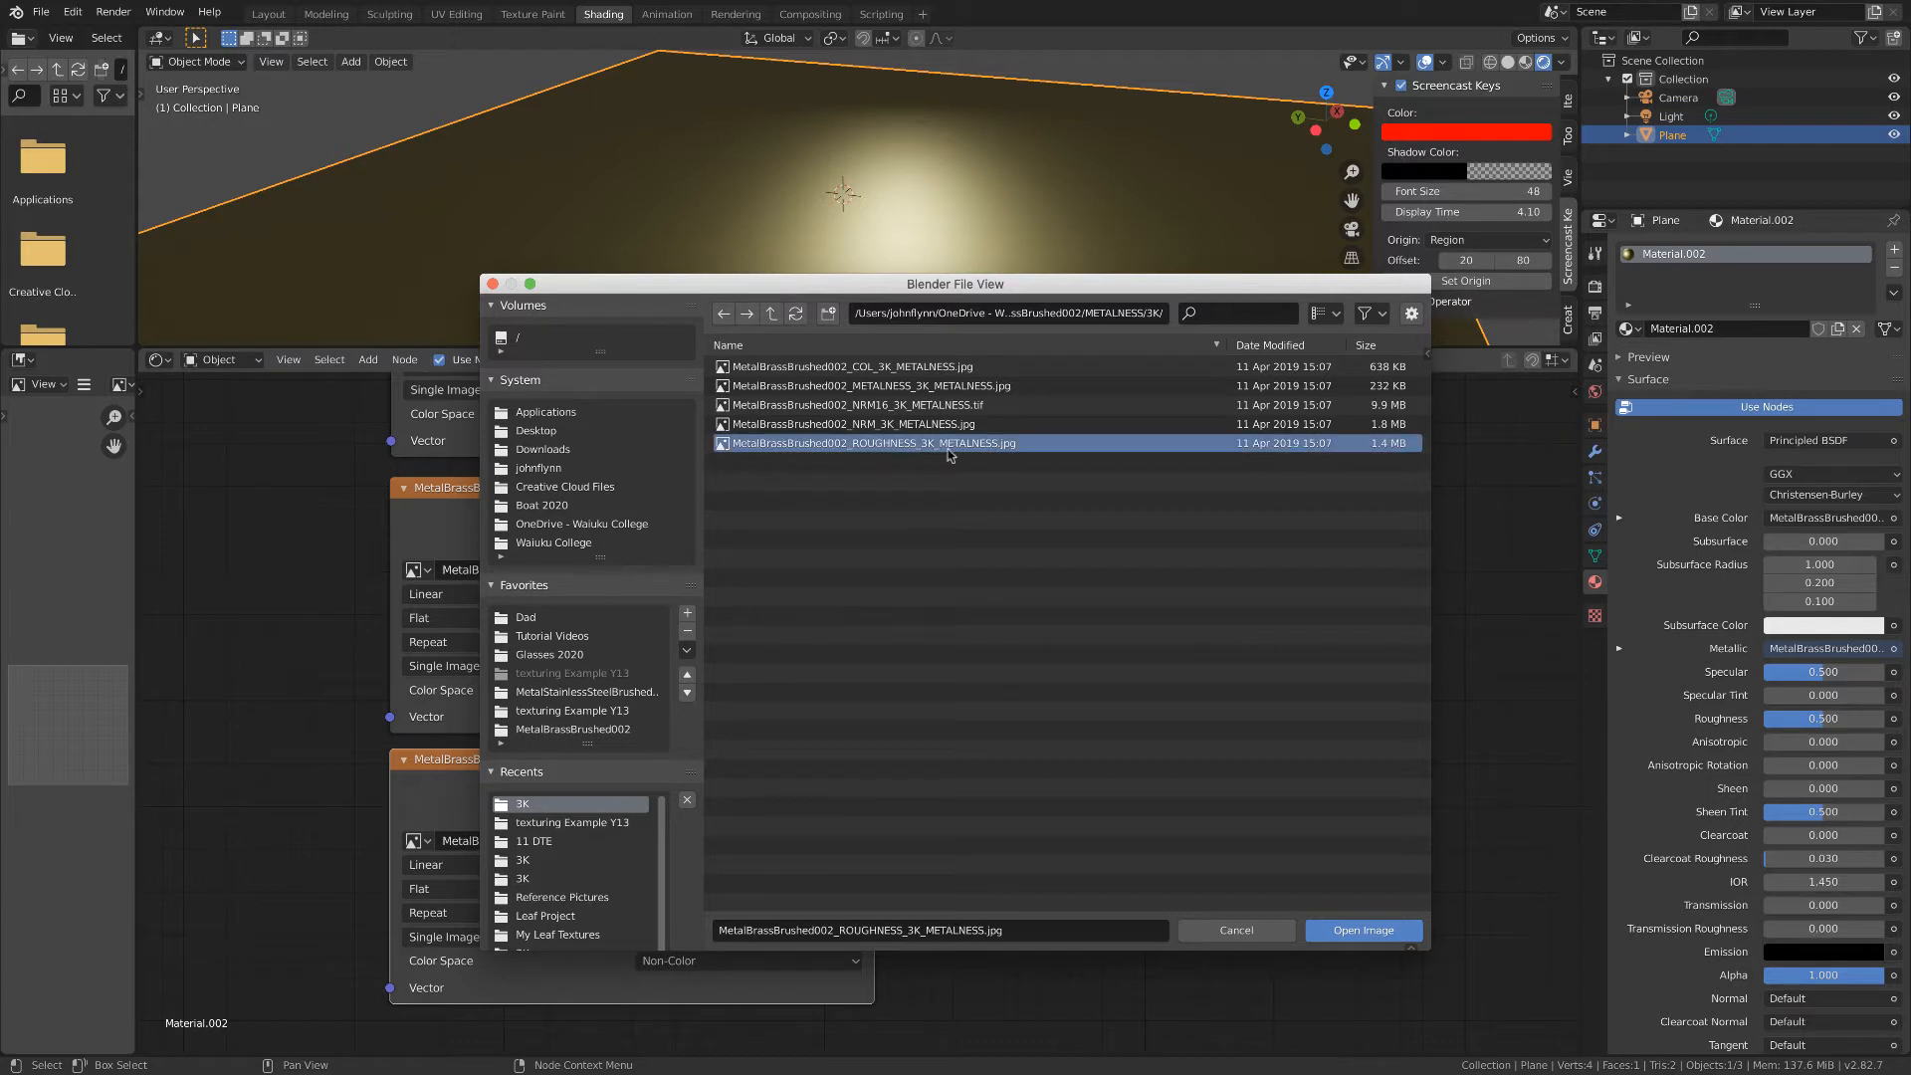
{"action": "left_click", "coordinate": [1346, 930]}
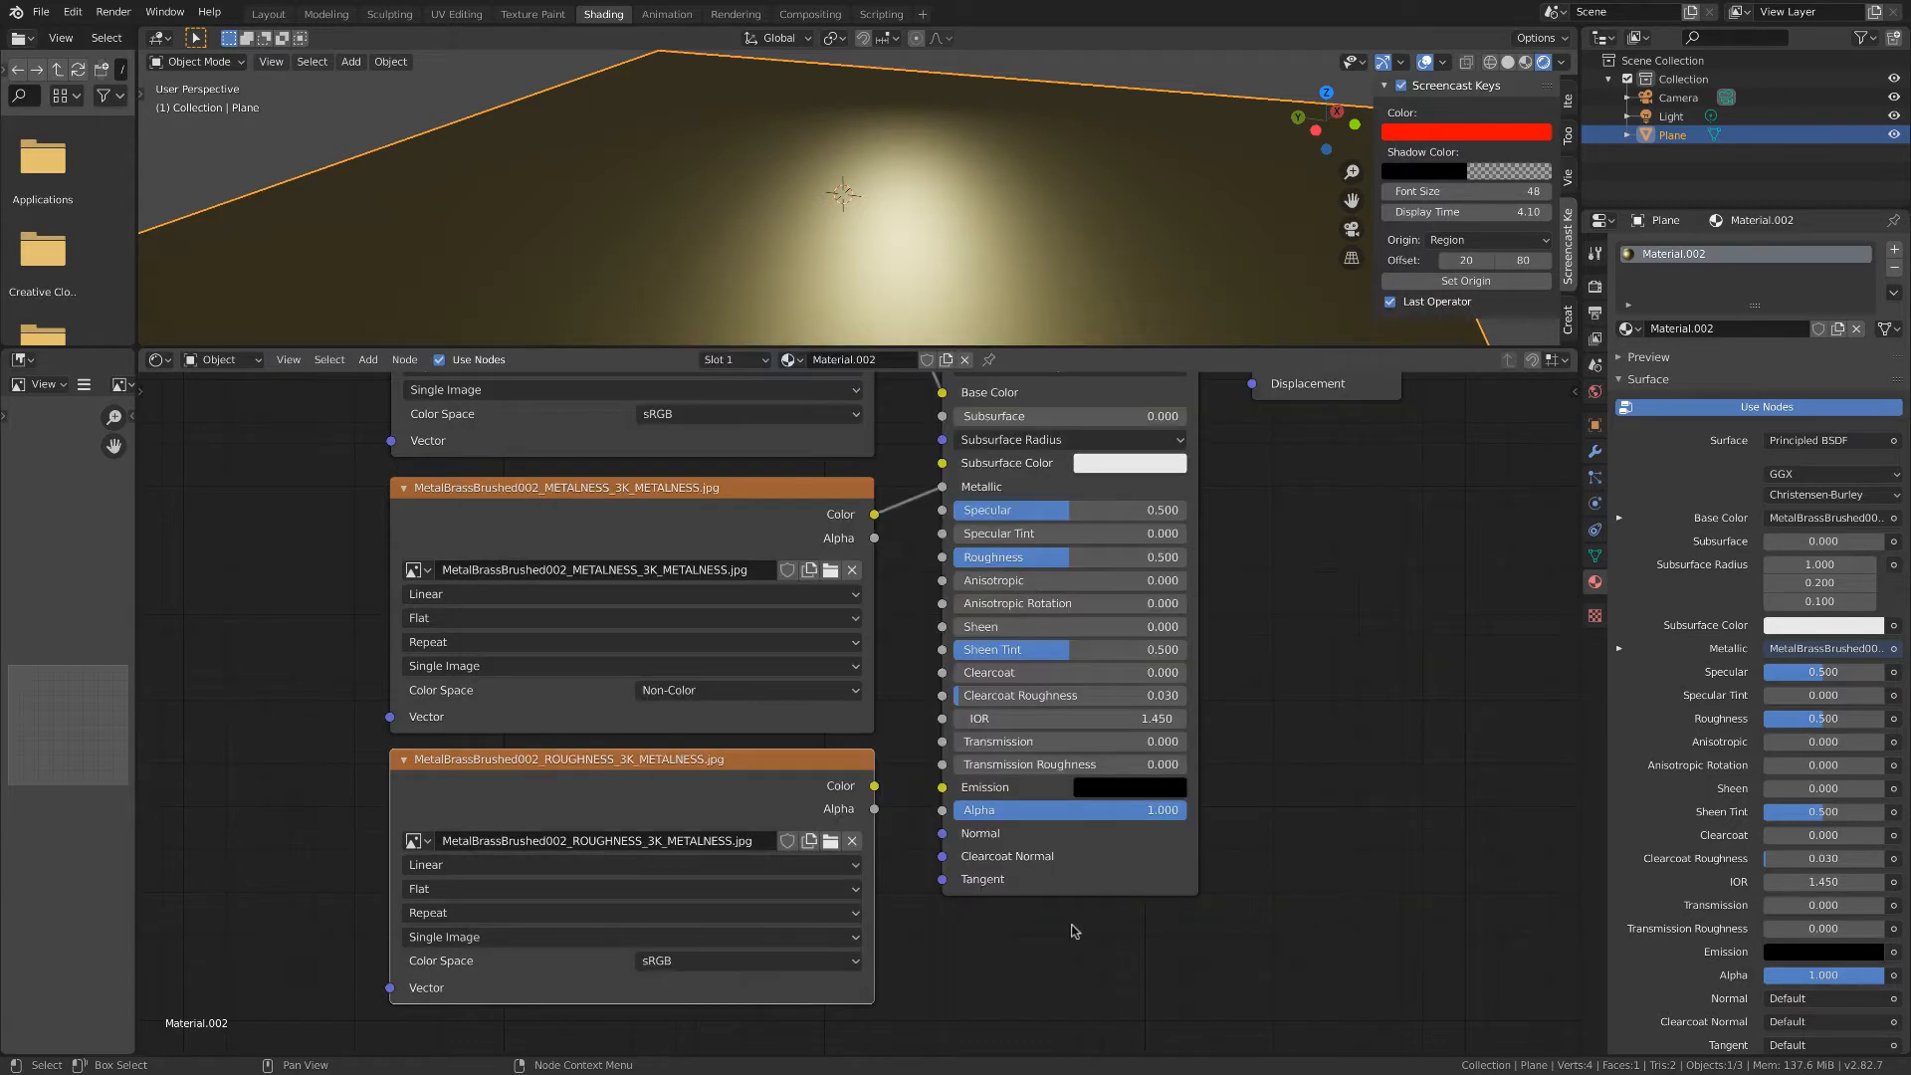
Set the roughness texture node's Color Space to Non-Color and connect its Color output to the Principled BSDF's Roughness input.
{"action": "left_click", "coordinate": [664, 963]}
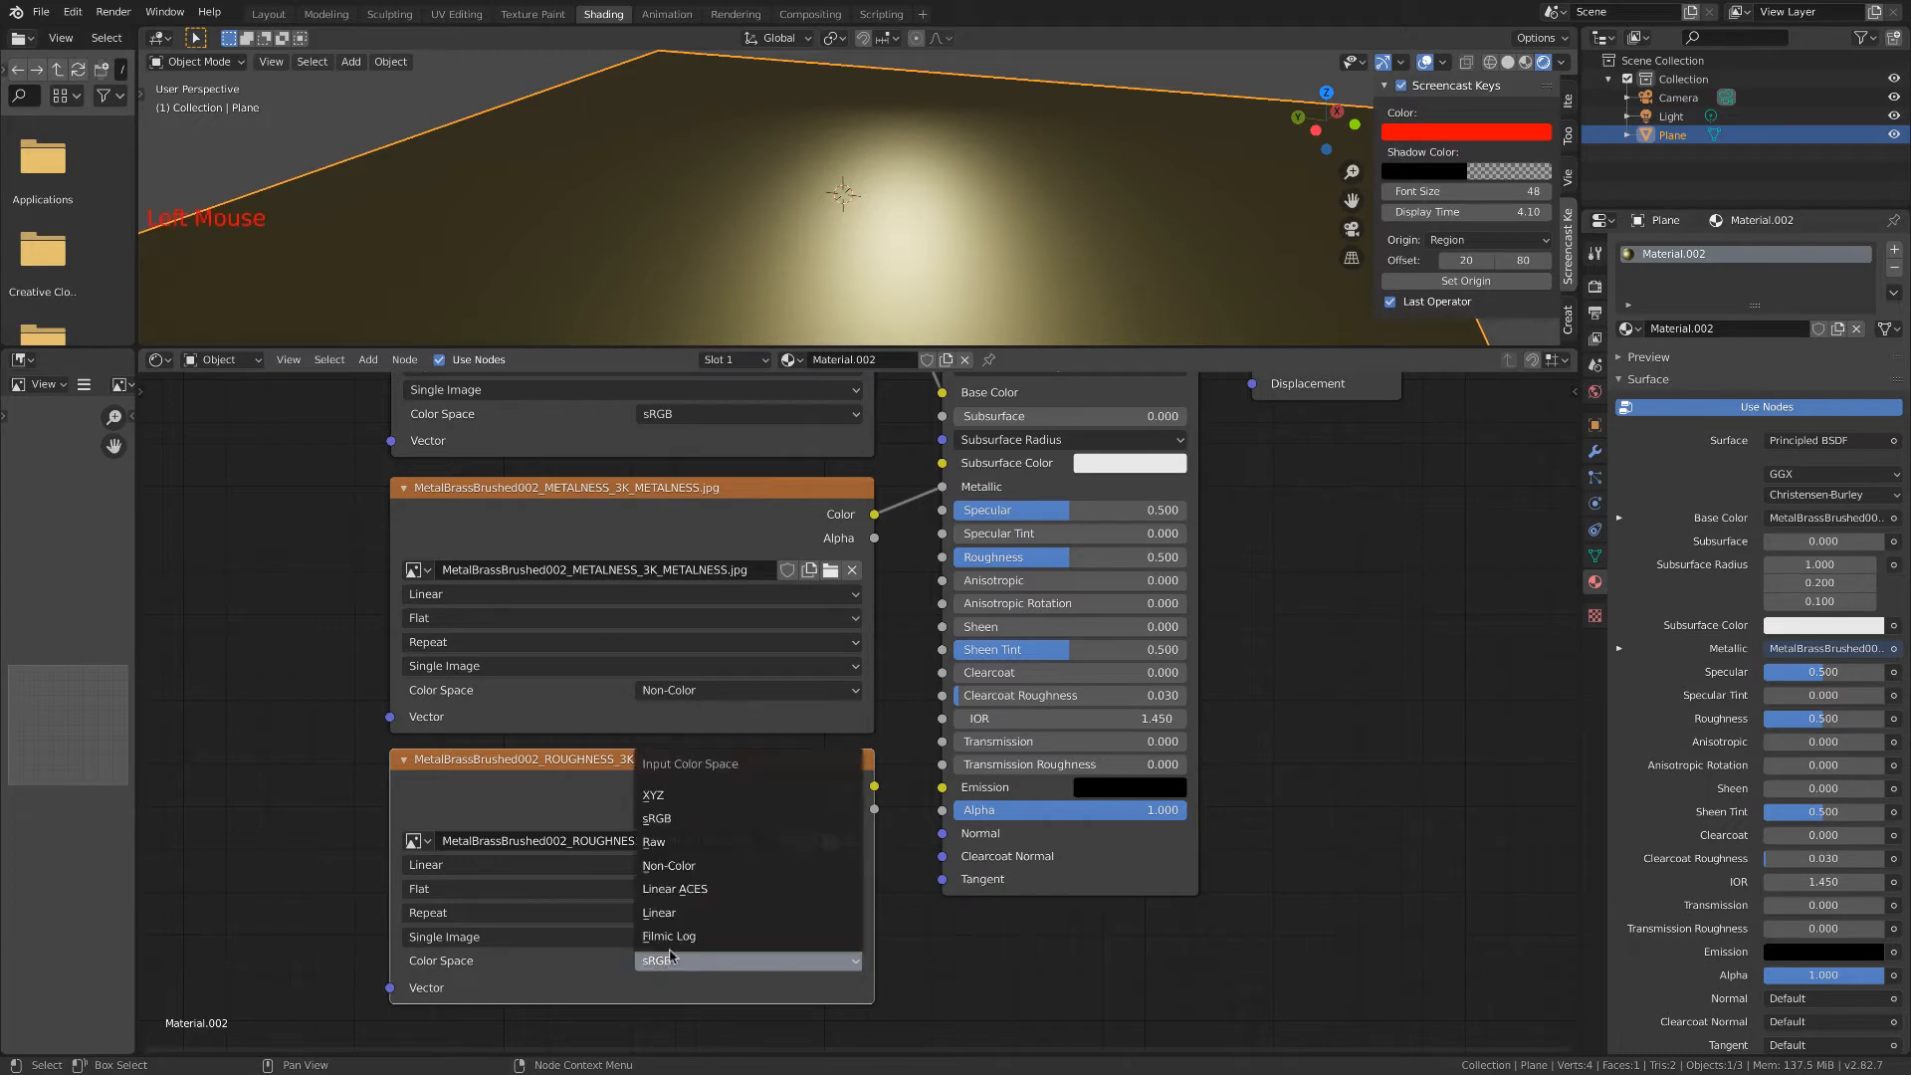
{"action": "left_click", "coordinate": [699, 866]}
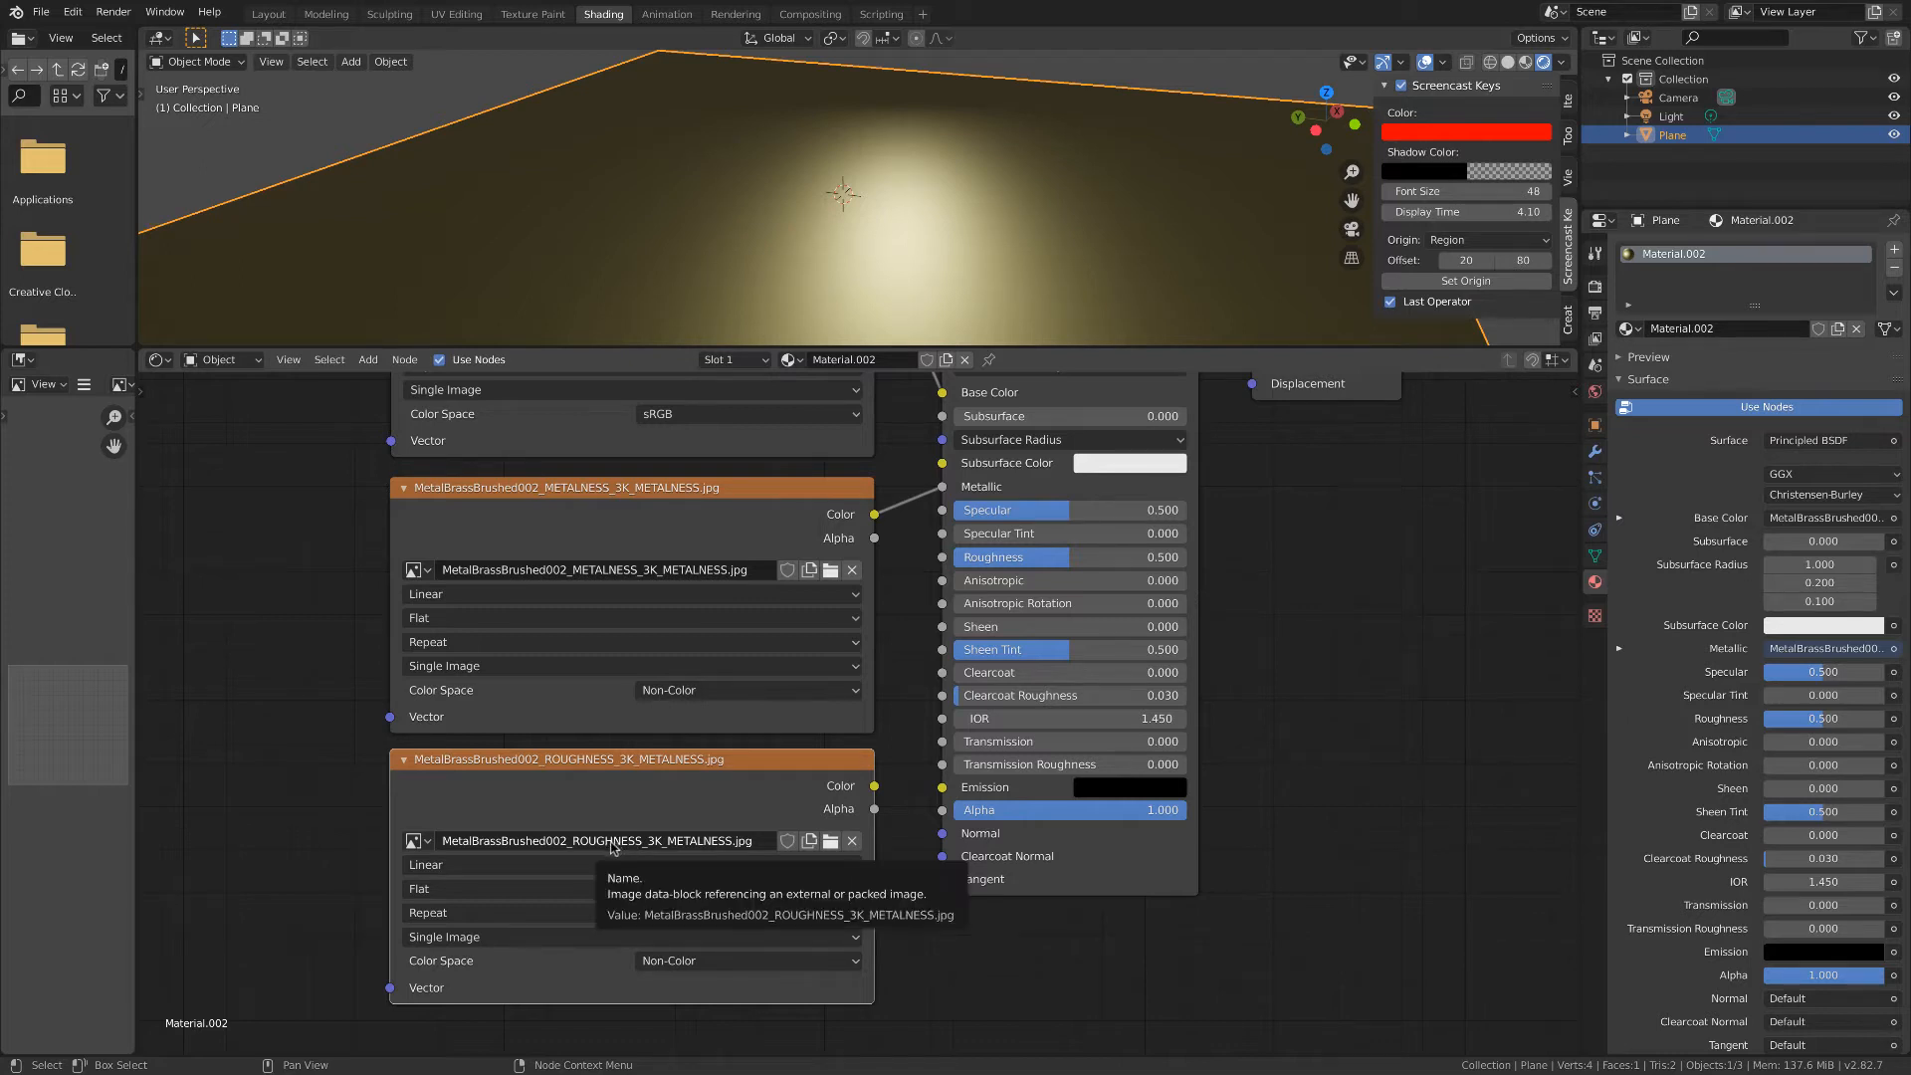
{"action": "left_click_drag", "start_coordinate": [875, 786], "coordinate": [945, 560]}
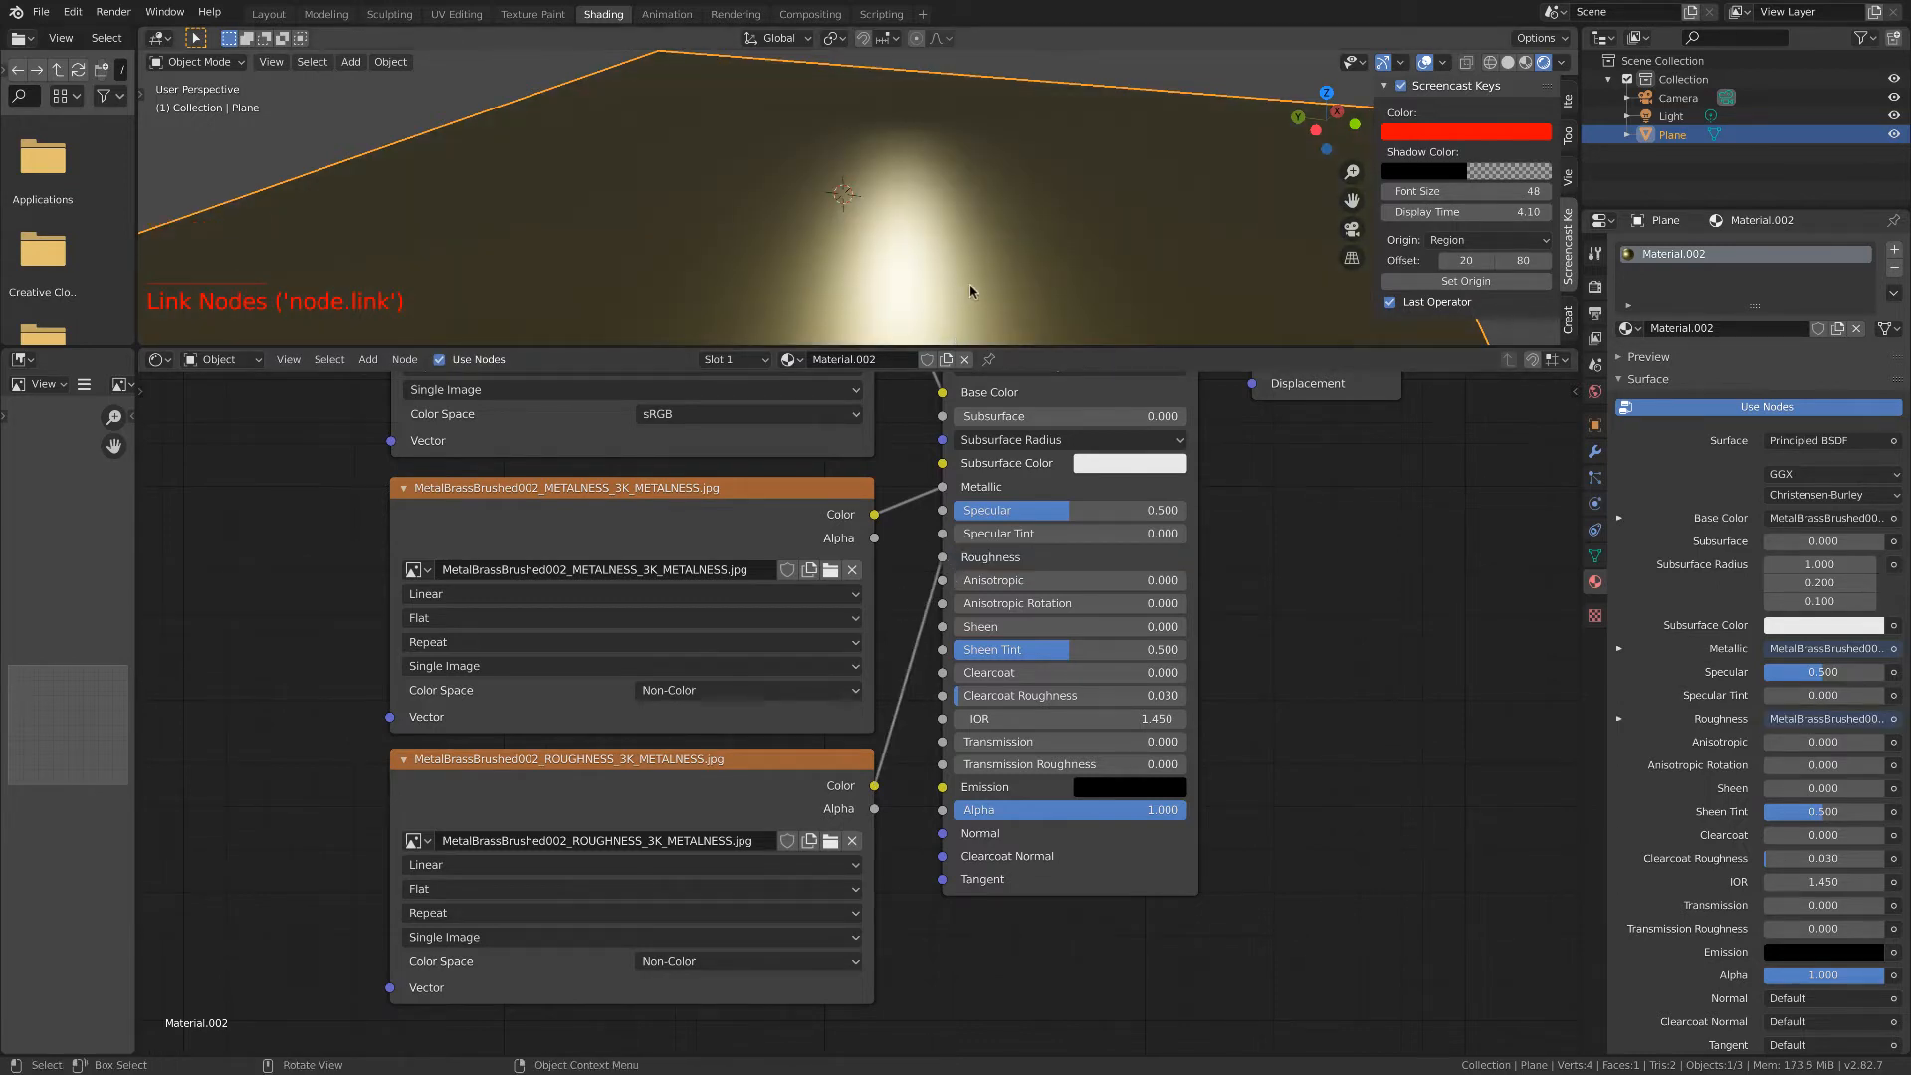
Move the Principled BSDF and Material Output nodes together farther to the right, leaving a wide gap beside the image texture nodes.
{"action": "scroll", "coordinate": [972, 291], "scroll_direction": "up", "scroll_amount": 4}
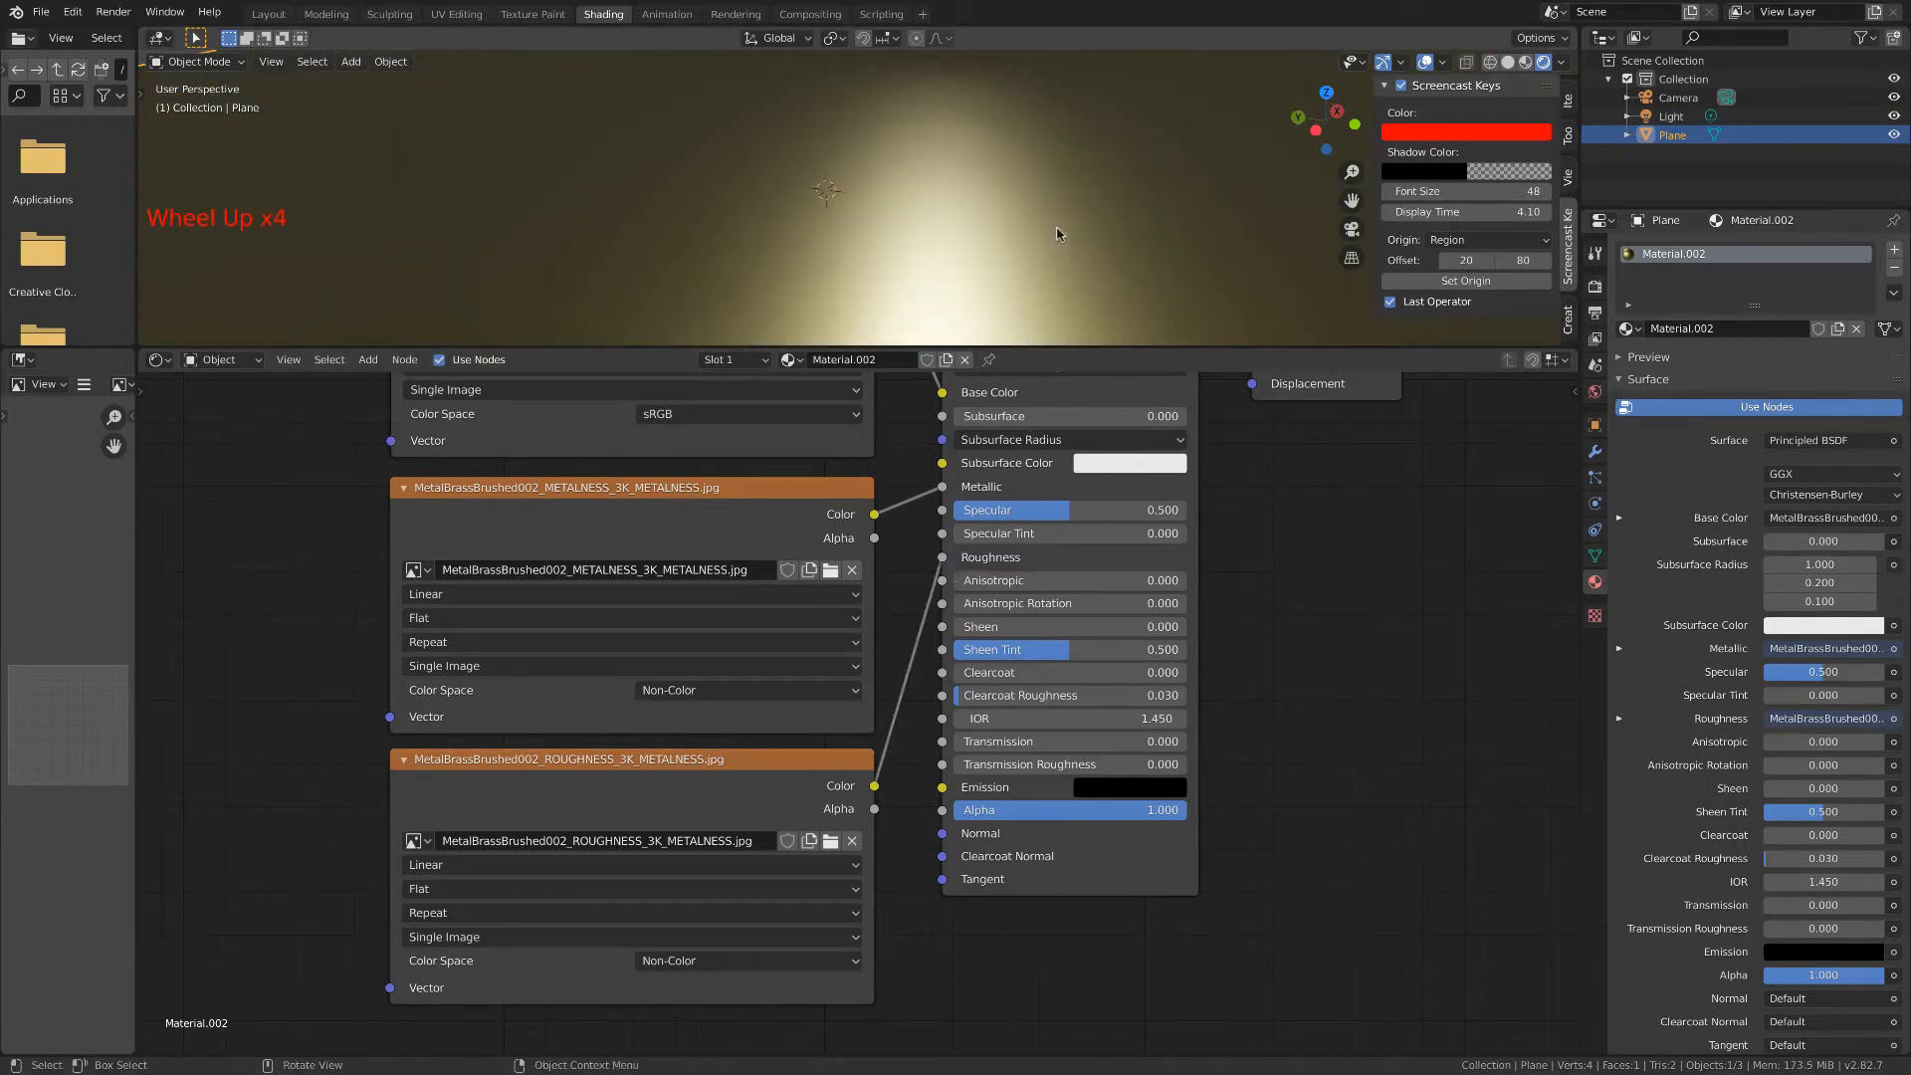
{"action": "scroll", "coordinate": [1031, 464], "scroll_direction": "down", "scroll_amount": 7}
{"action": "scroll", "coordinate": [1031, 463], "scroll_direction": "up", "scroll_amount": 7}
{"action": "scroll", "coordinate": [1047, 426], "scroll_direction": "up", "scroll_amount": 3}
{"action": "scroll", "coordinate": [1047, 426], "scroll_direction": "down", "scroll_amount": 8}
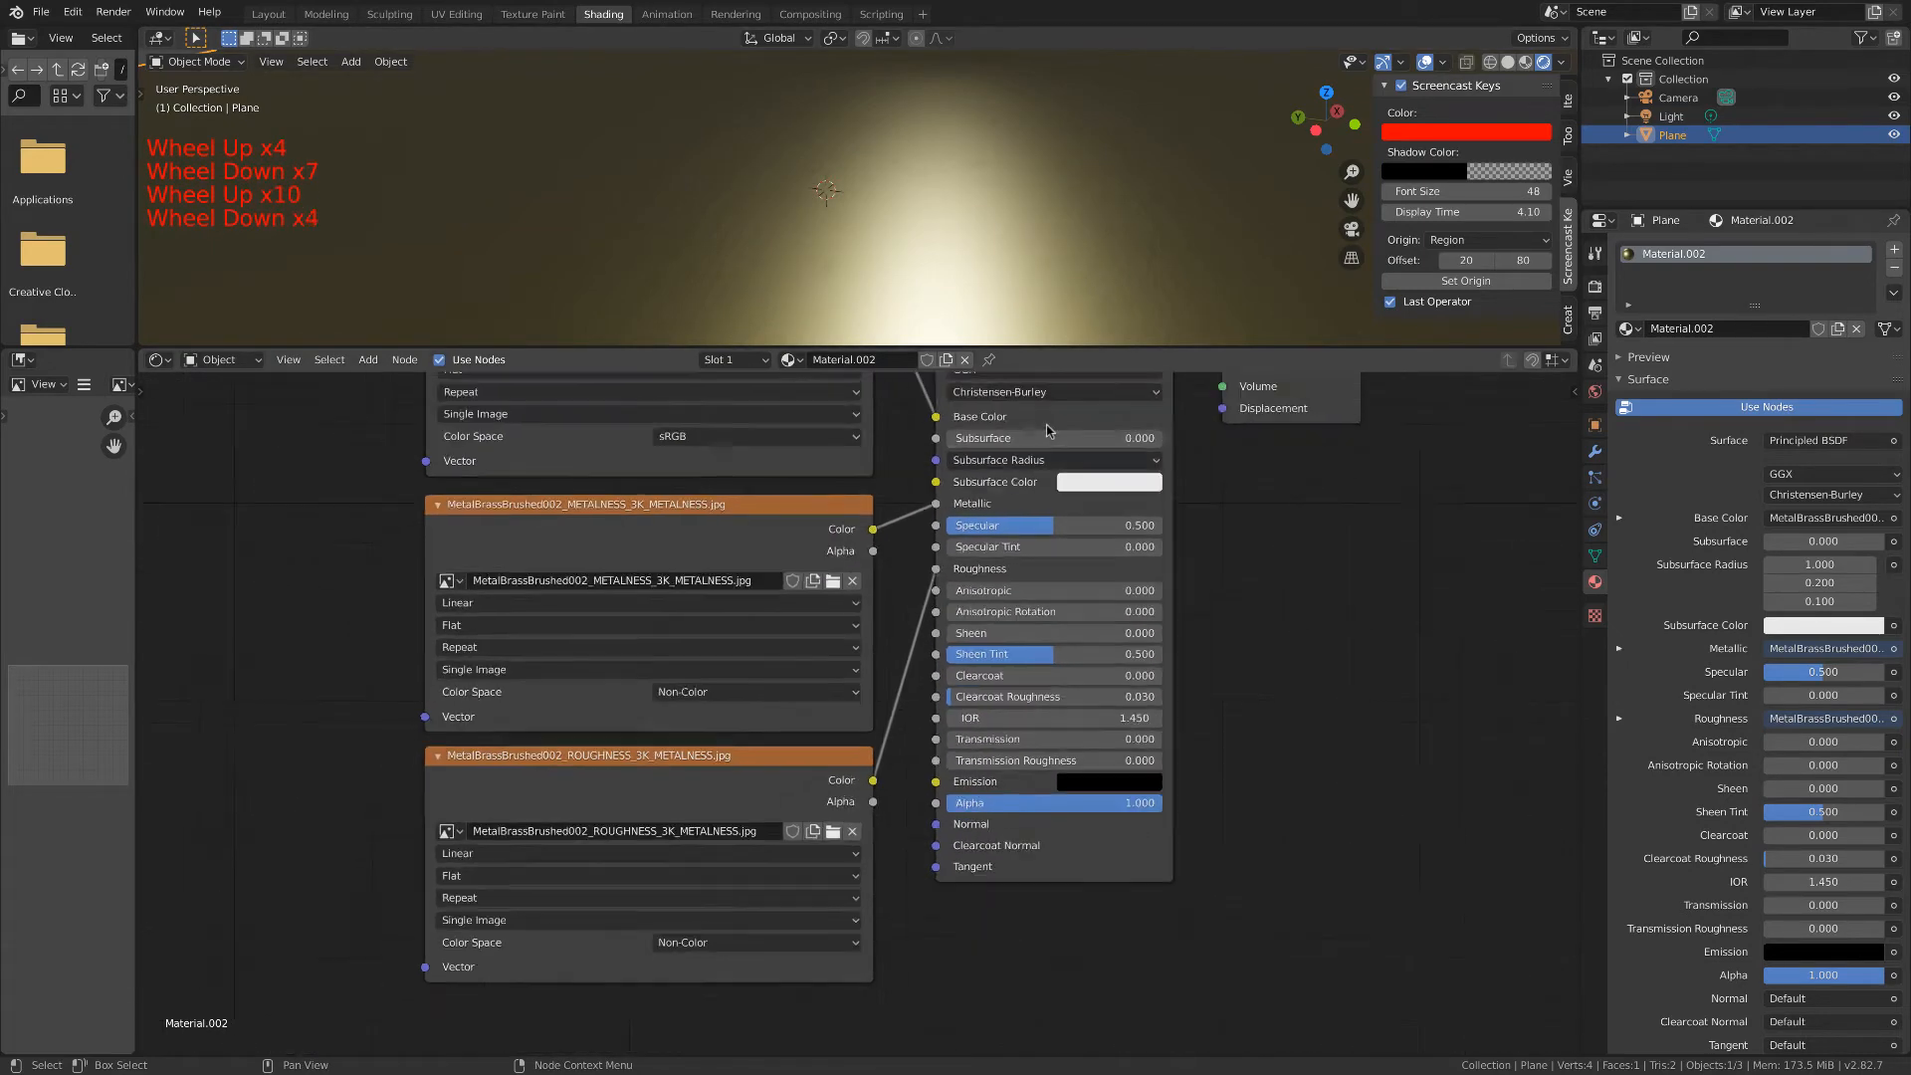
{"action": "left_click", "coordinate": [1047, 427]}
{"action": "left_click", "coordinate": [1132, 426], "text": "shift"}
{"action": "key", "text": "h"}
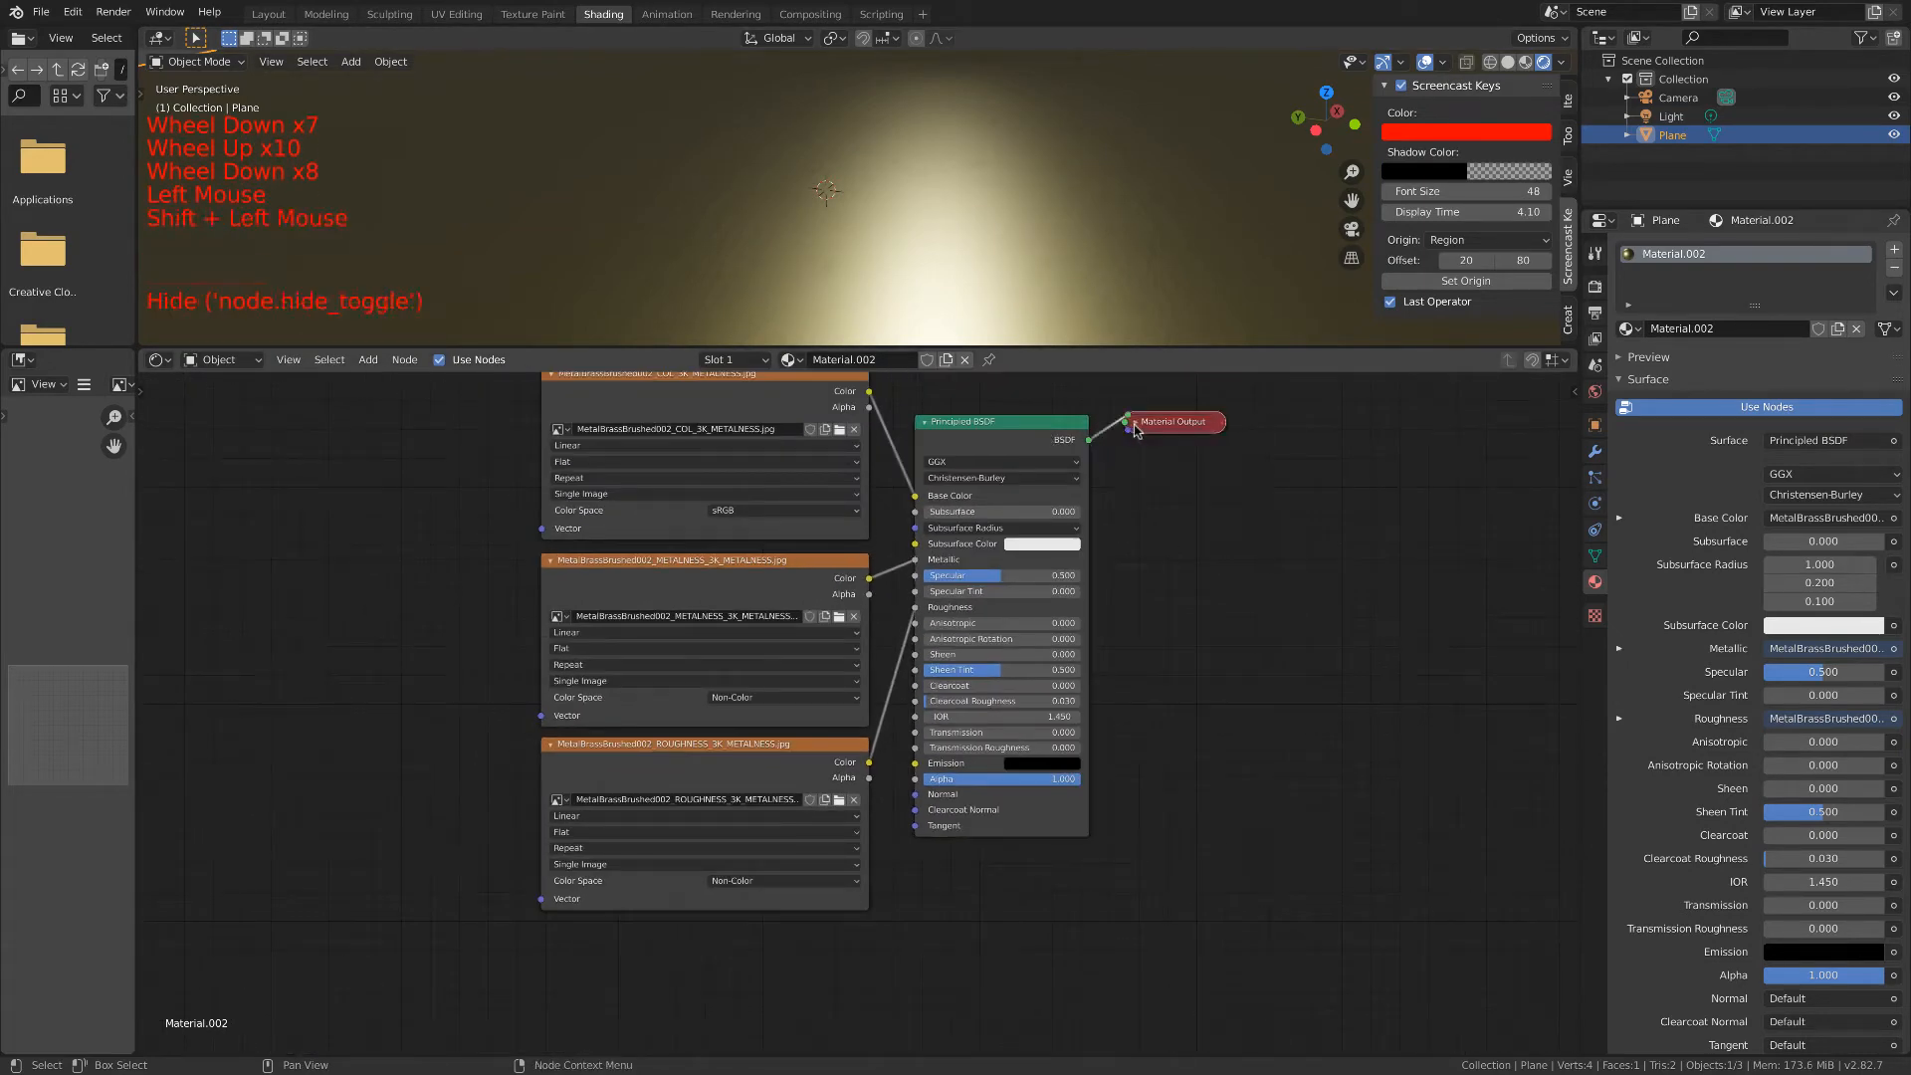
{"action": "left_click", "coordinate": [1136, 423]}
{"action": "left_click", "coordinate": [1061, 430], "text": "shift"}
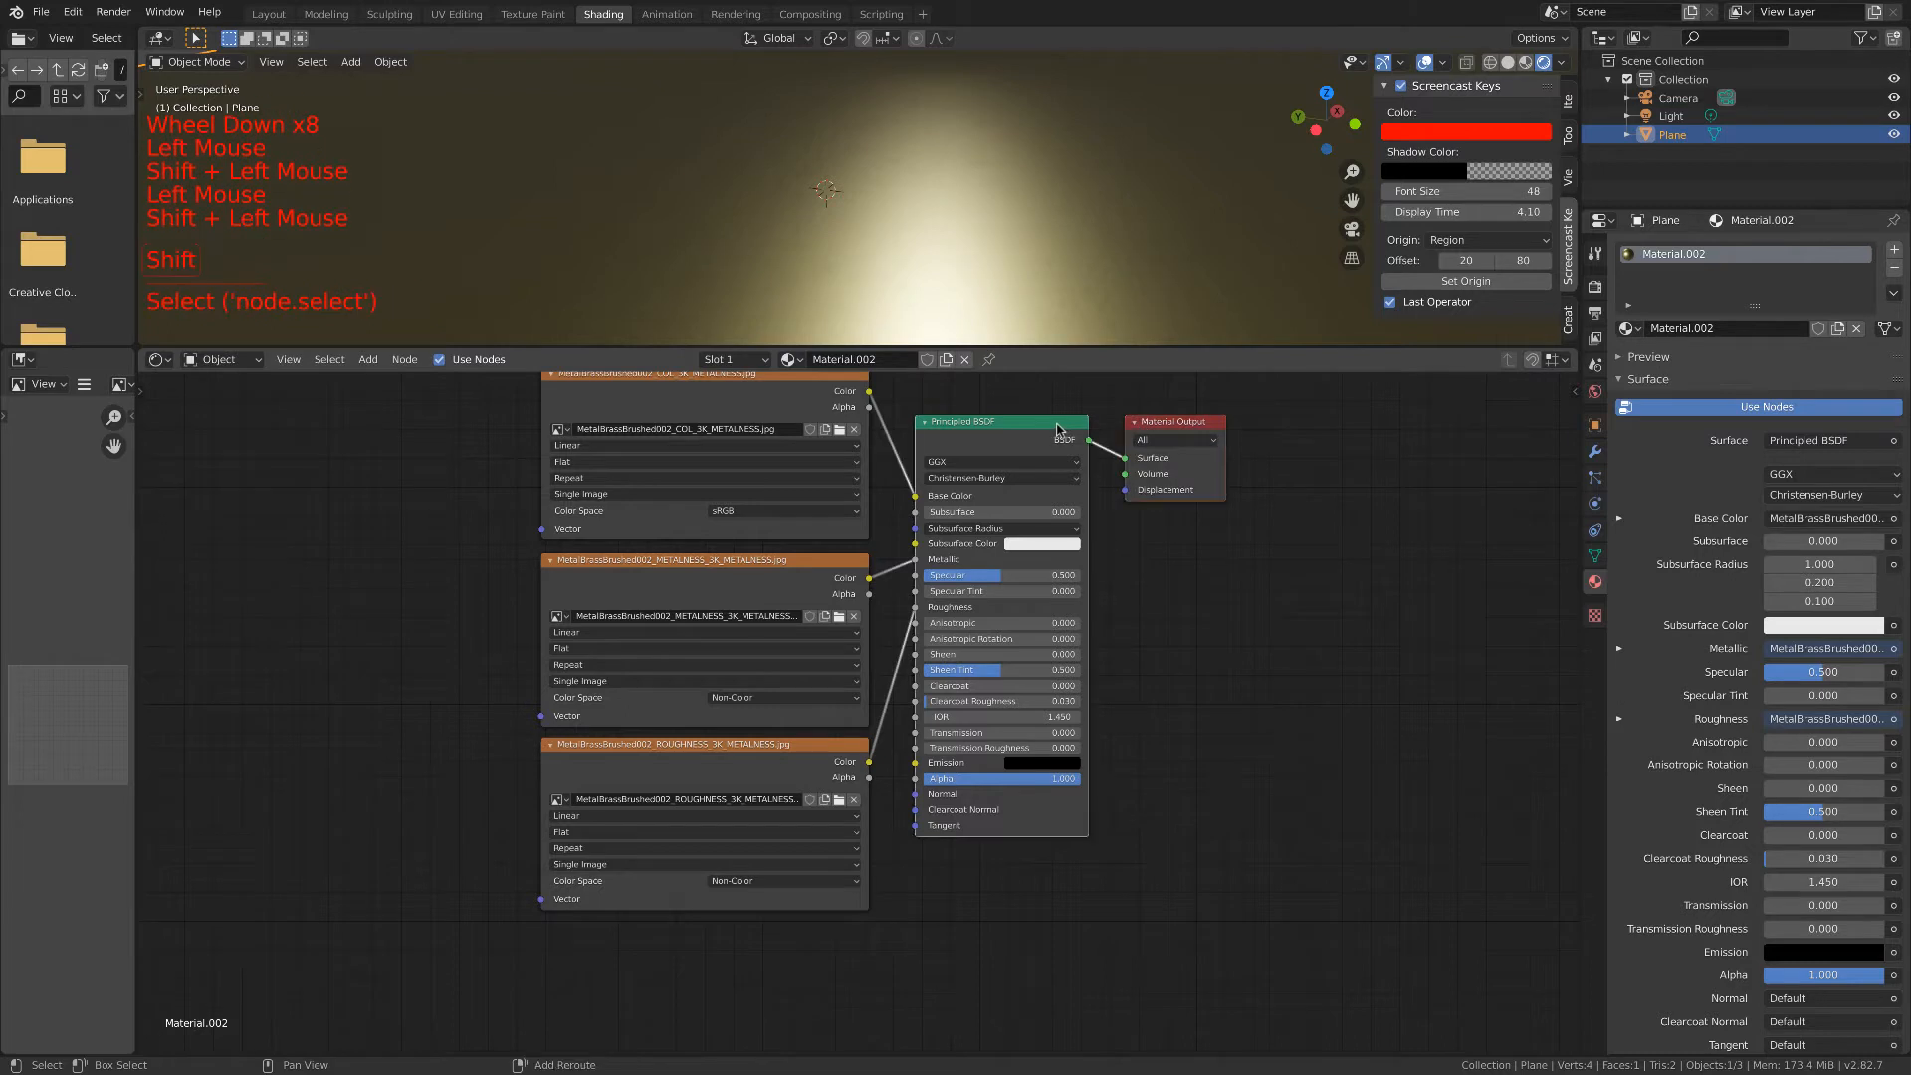
{"action": "left_click", "coordinate": [1159, 430], "text": "shift"}
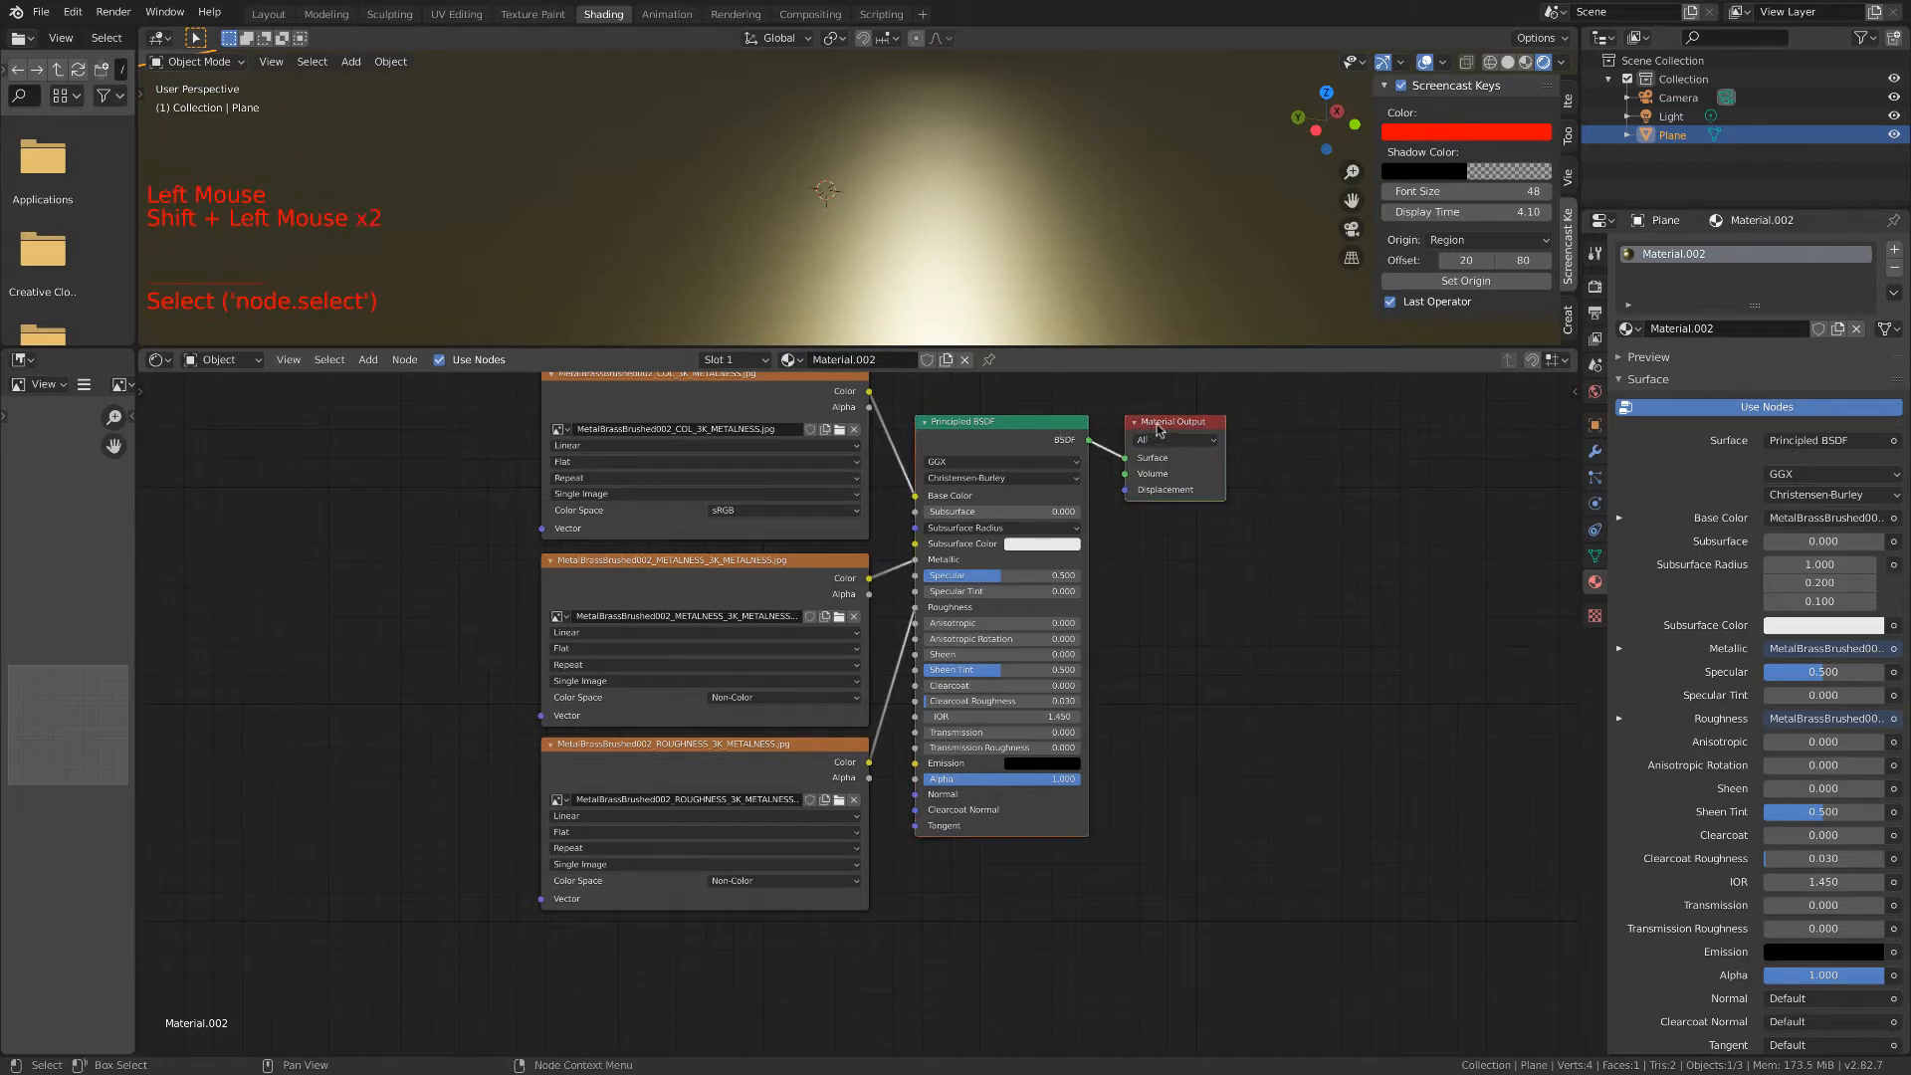
{"action": "key", "text": "g"}
{"action": "scroll", "coordinate": [721, 816], "scroll_direction": "up", "scroll_amount": 2}
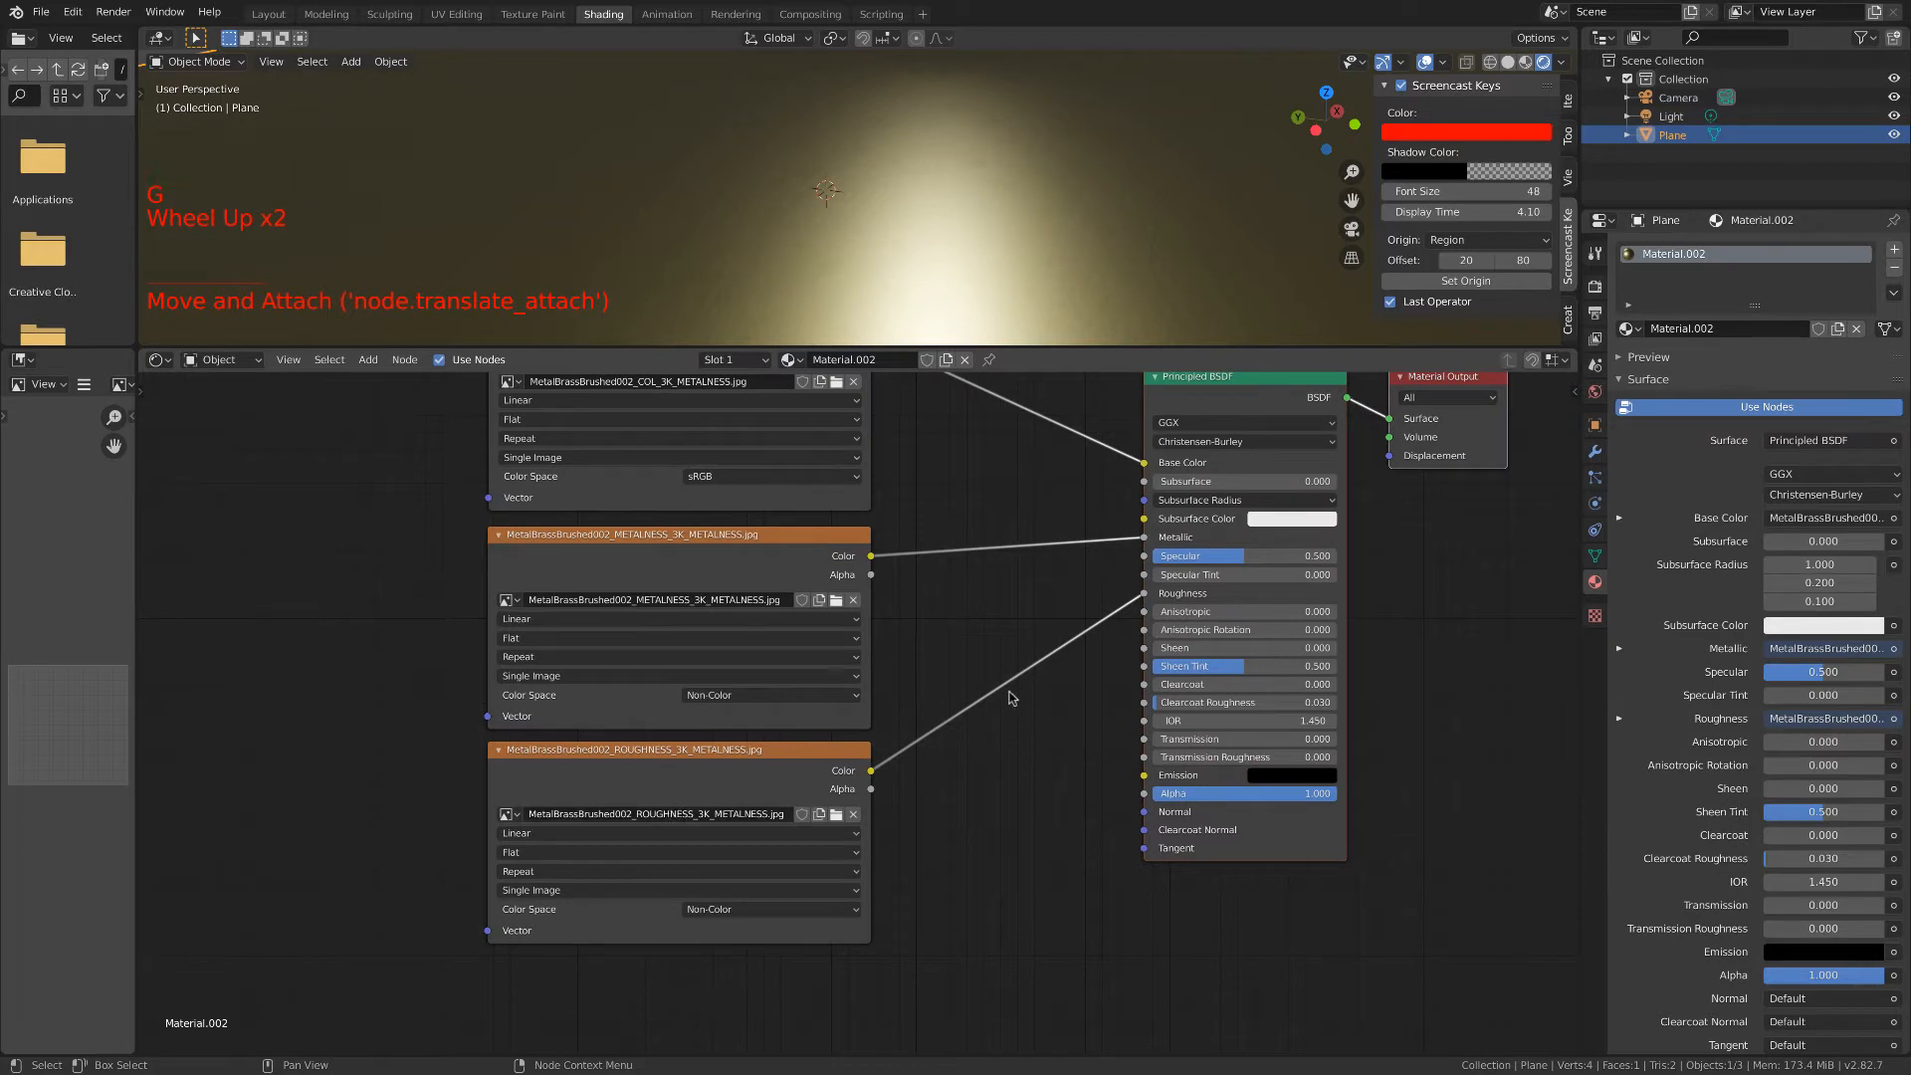
Try inserting an Invert node into the link between the roughness texture's Color output and the Principled BSDF's Roughness input.
{"action": "left_click", "coordinate": [983, 796], "text": "shift"}
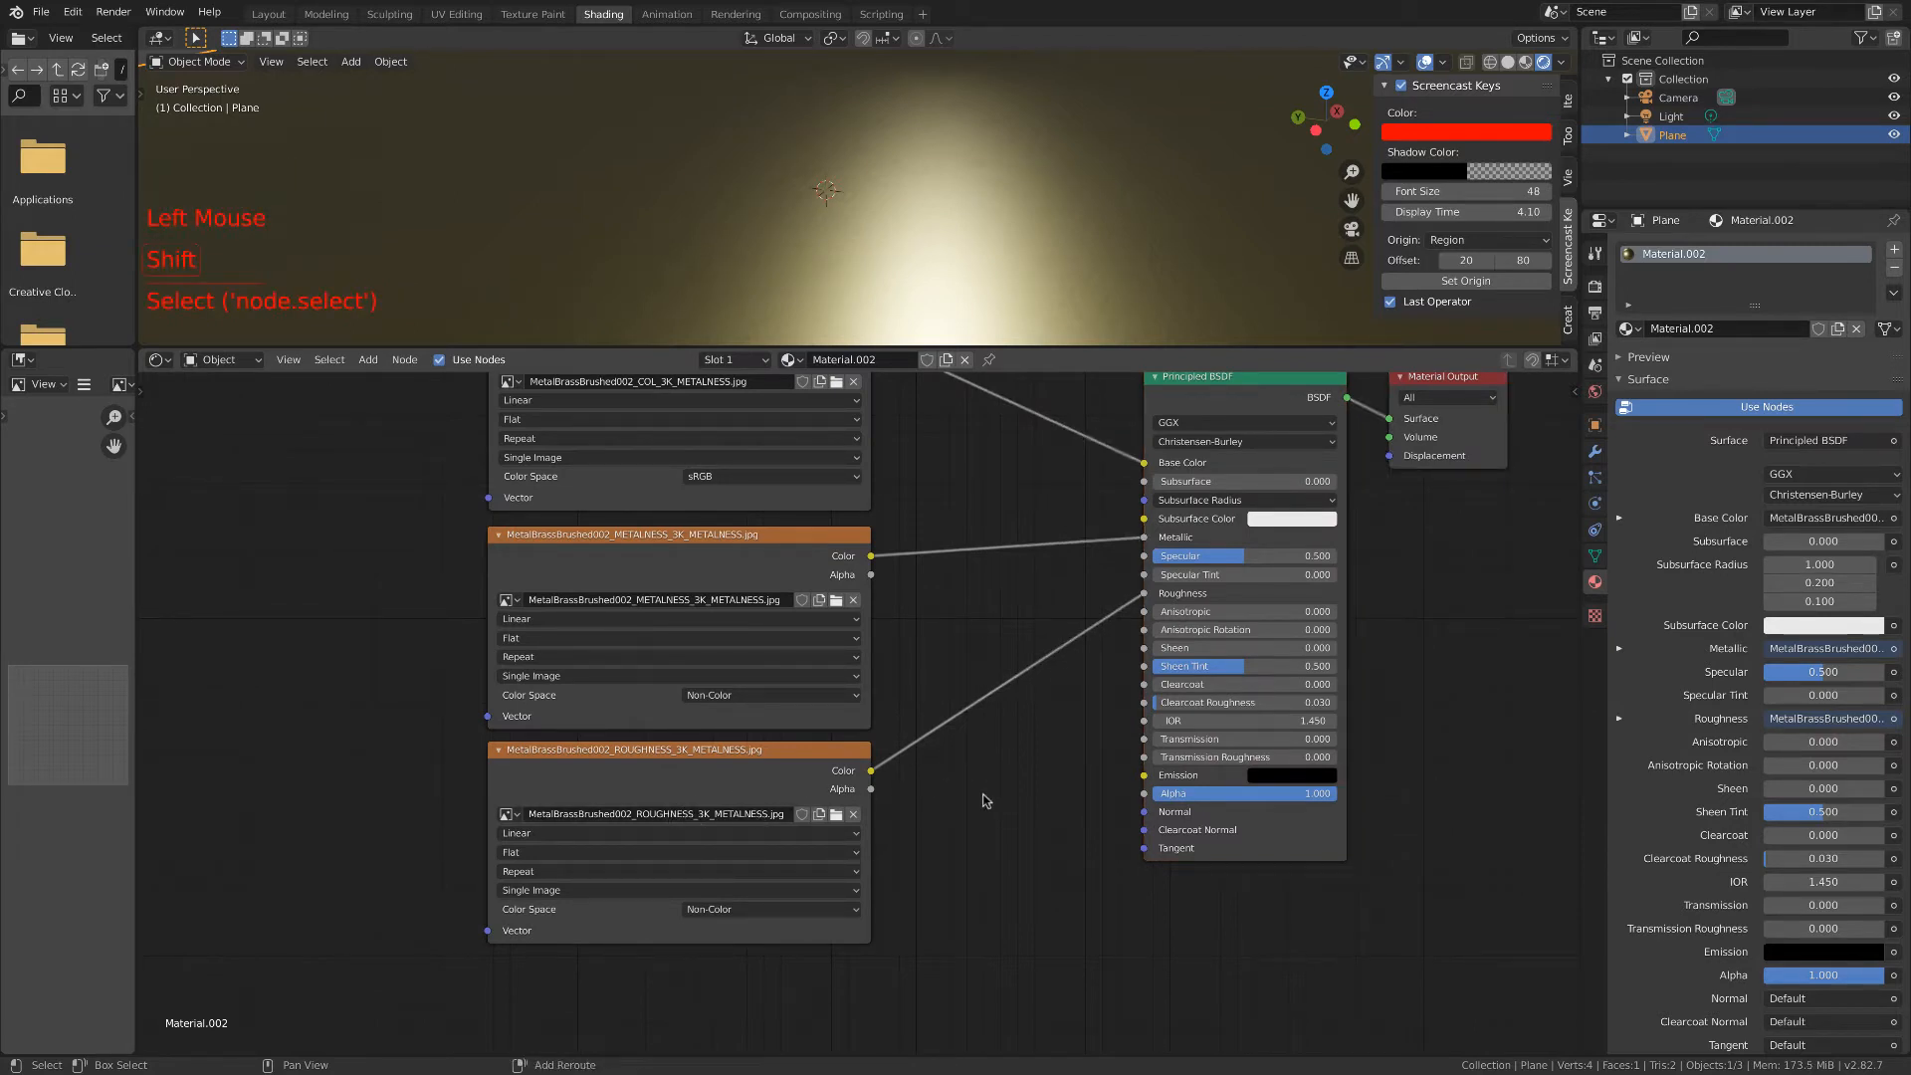
{"action": "key", "text": "shift+a"}
{"action": "type", "text": "inv"}
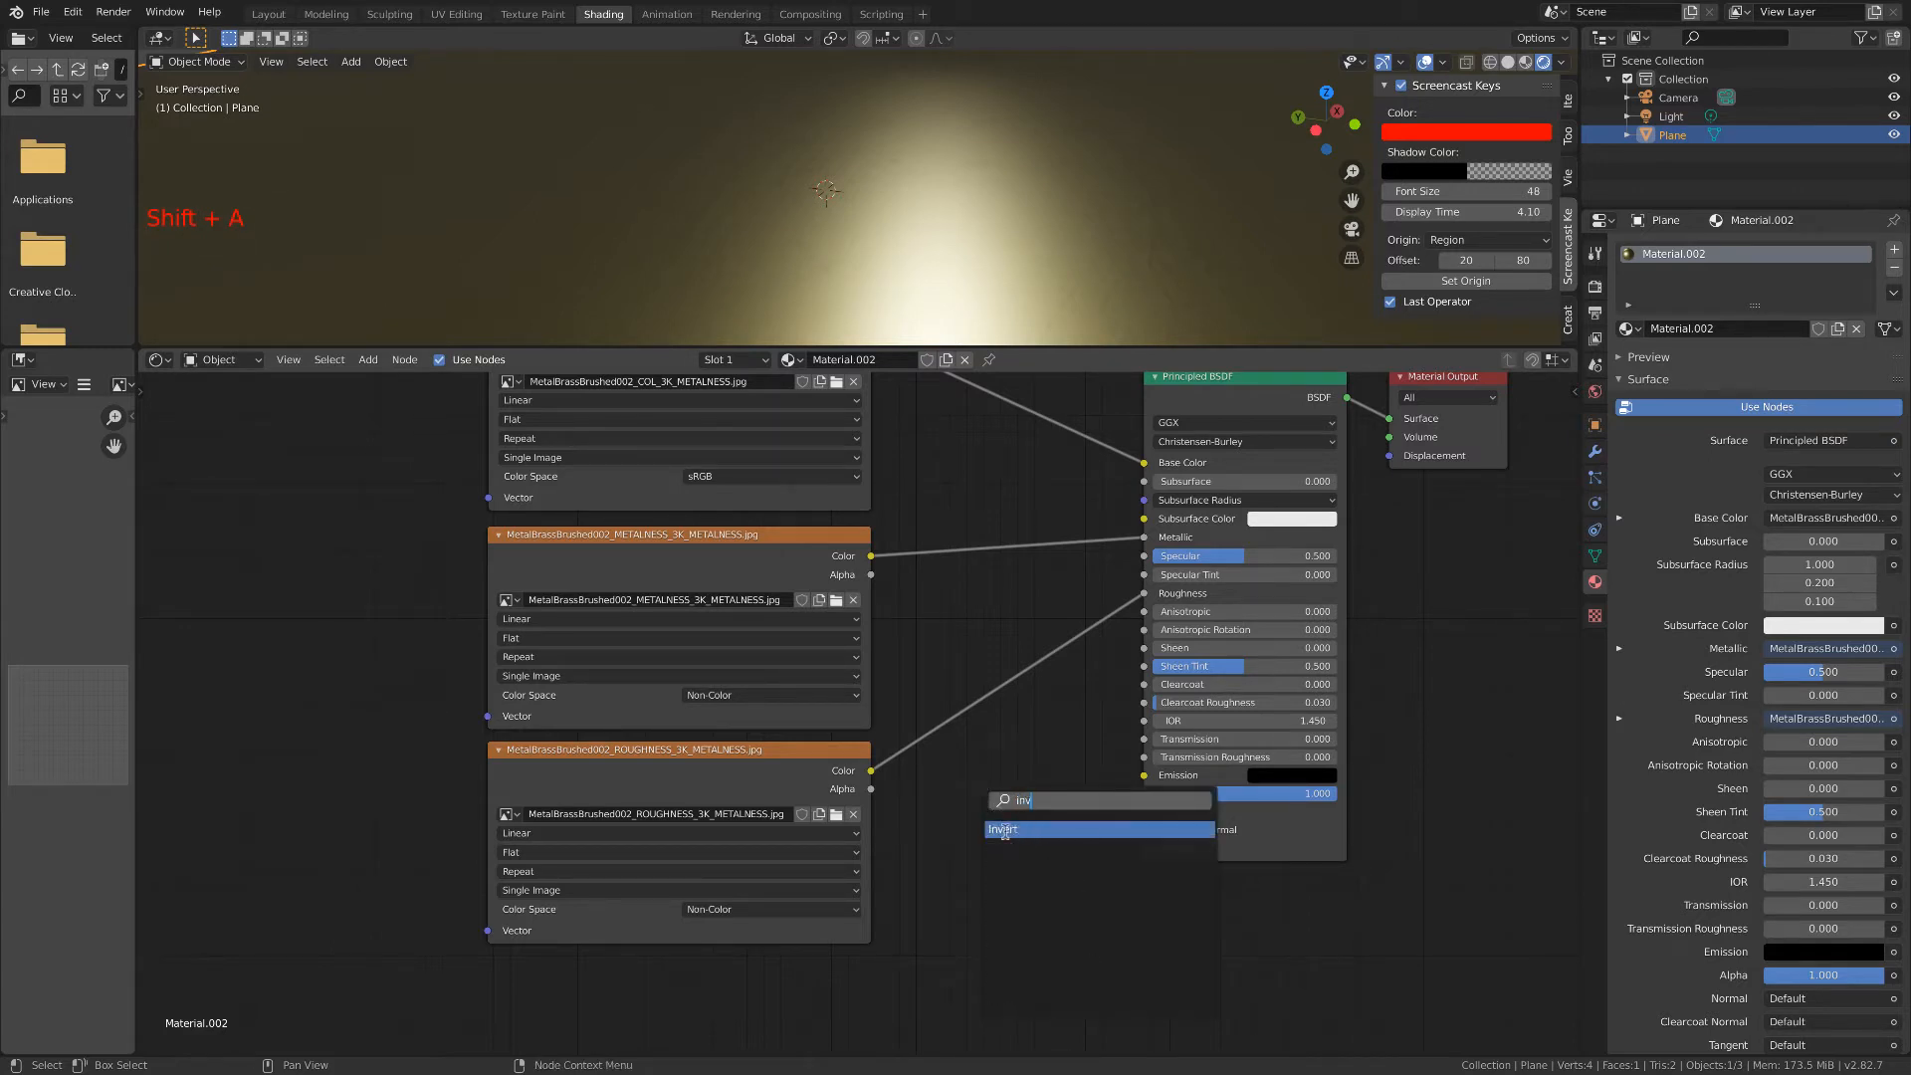
{"action": "left_click", "coordinate": [1004, 830]}
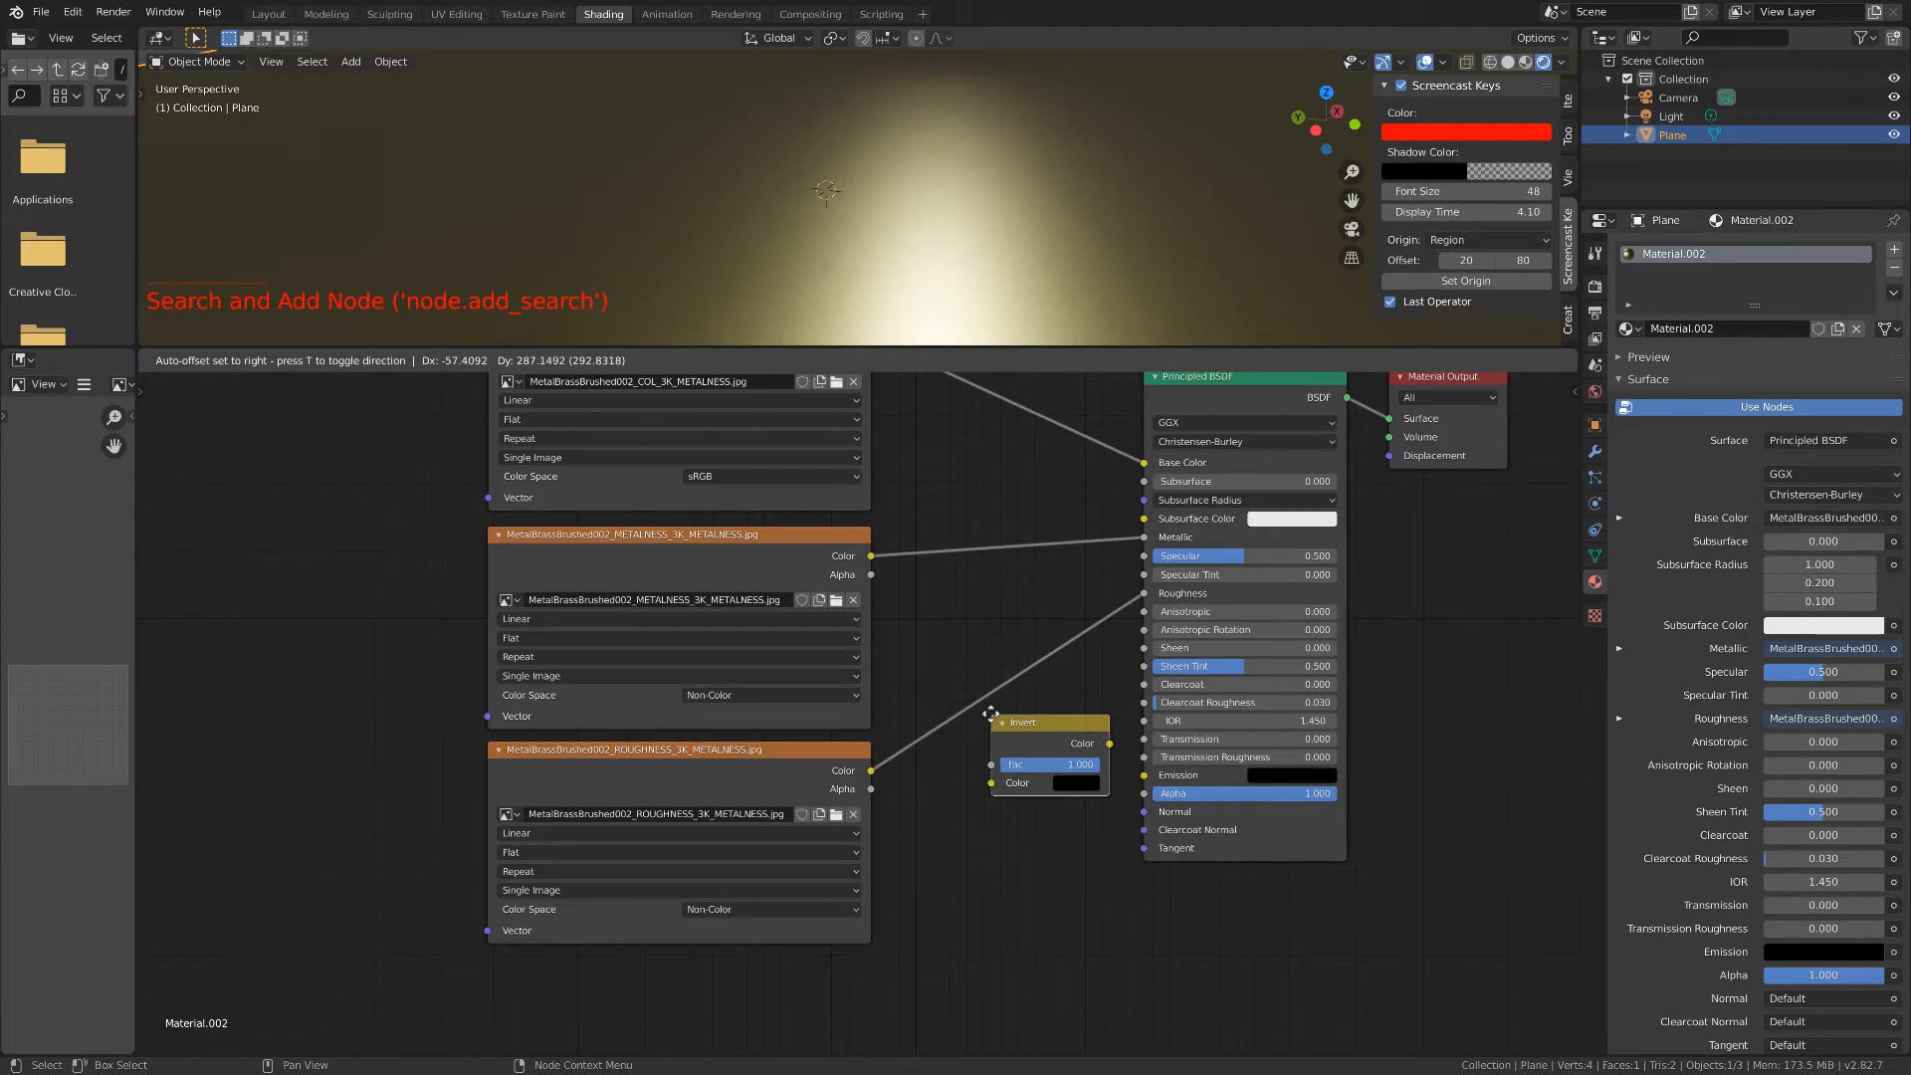
{"action": "left_click", "coordinate": [963, 667]}
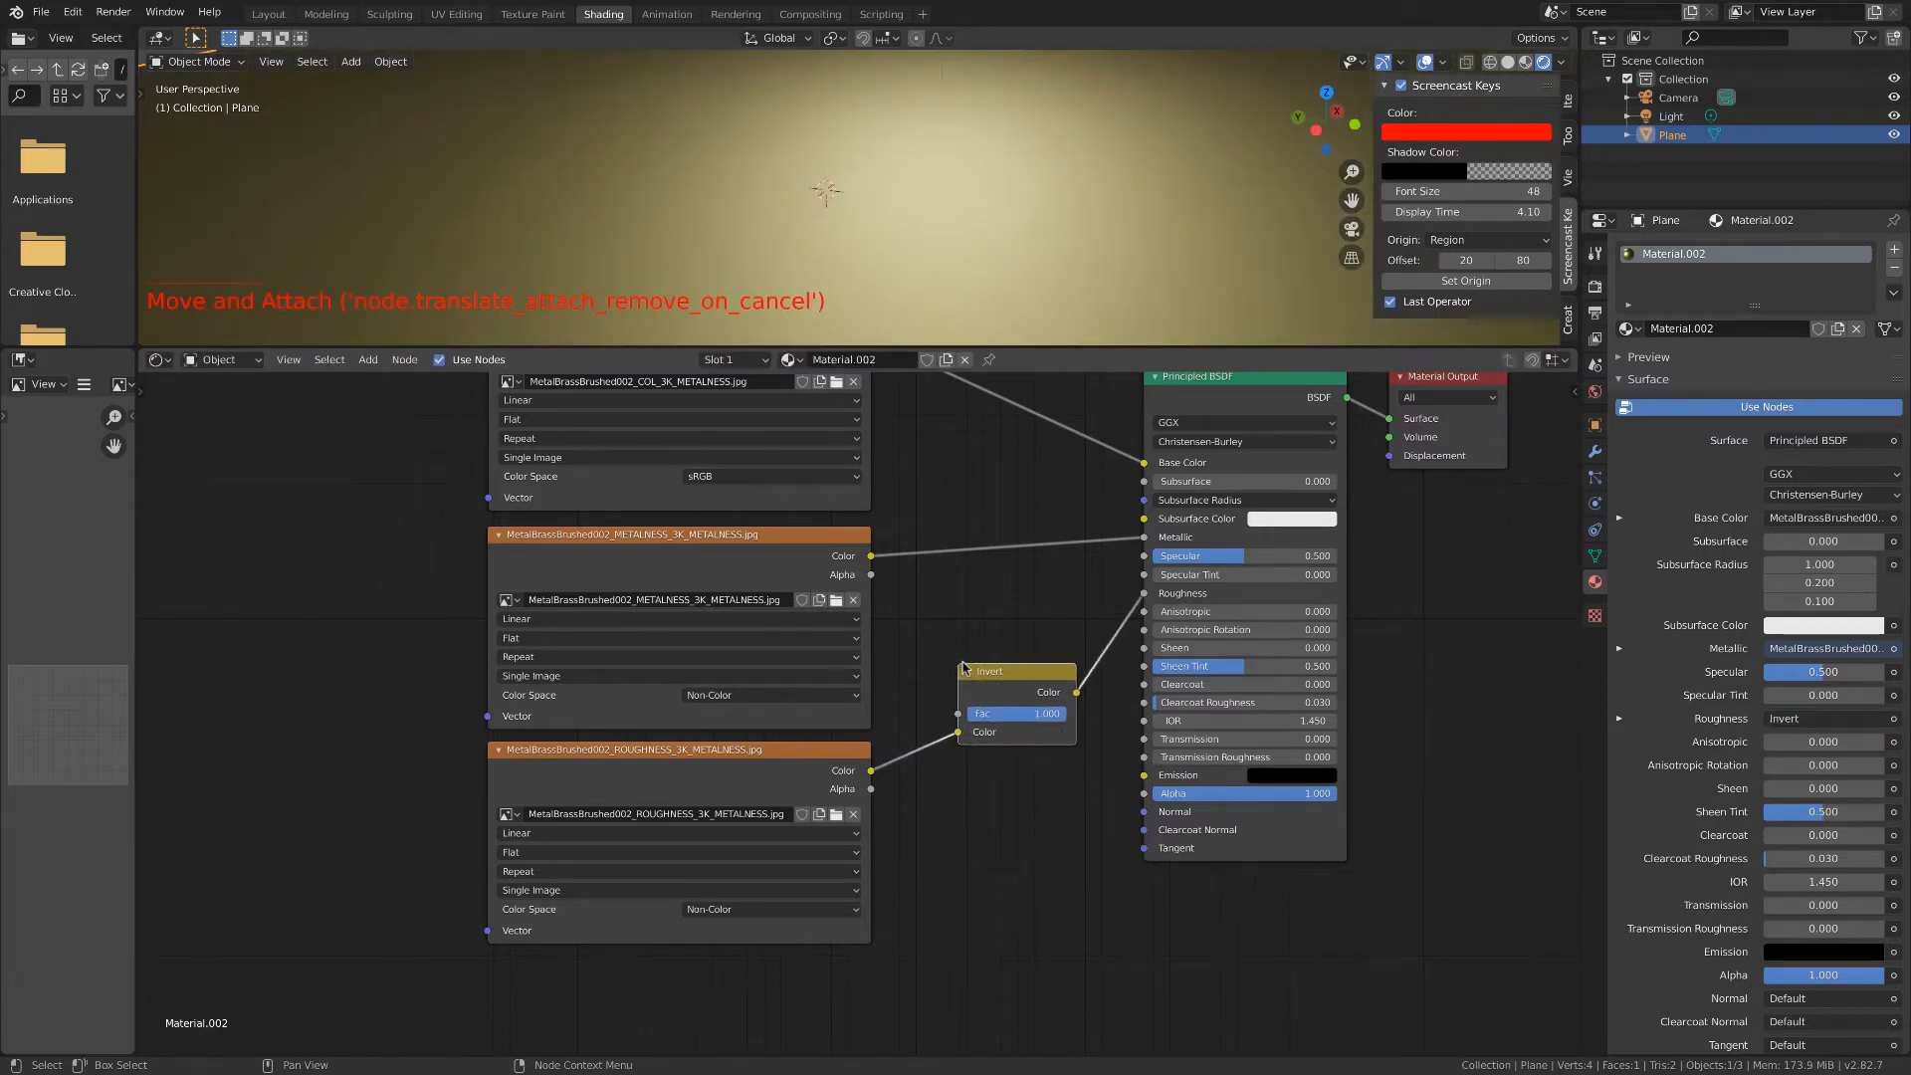
Undo the Invert node's insertion into the roughness link and delete the Invert node.
{"action": "key", "text": "super+z"}
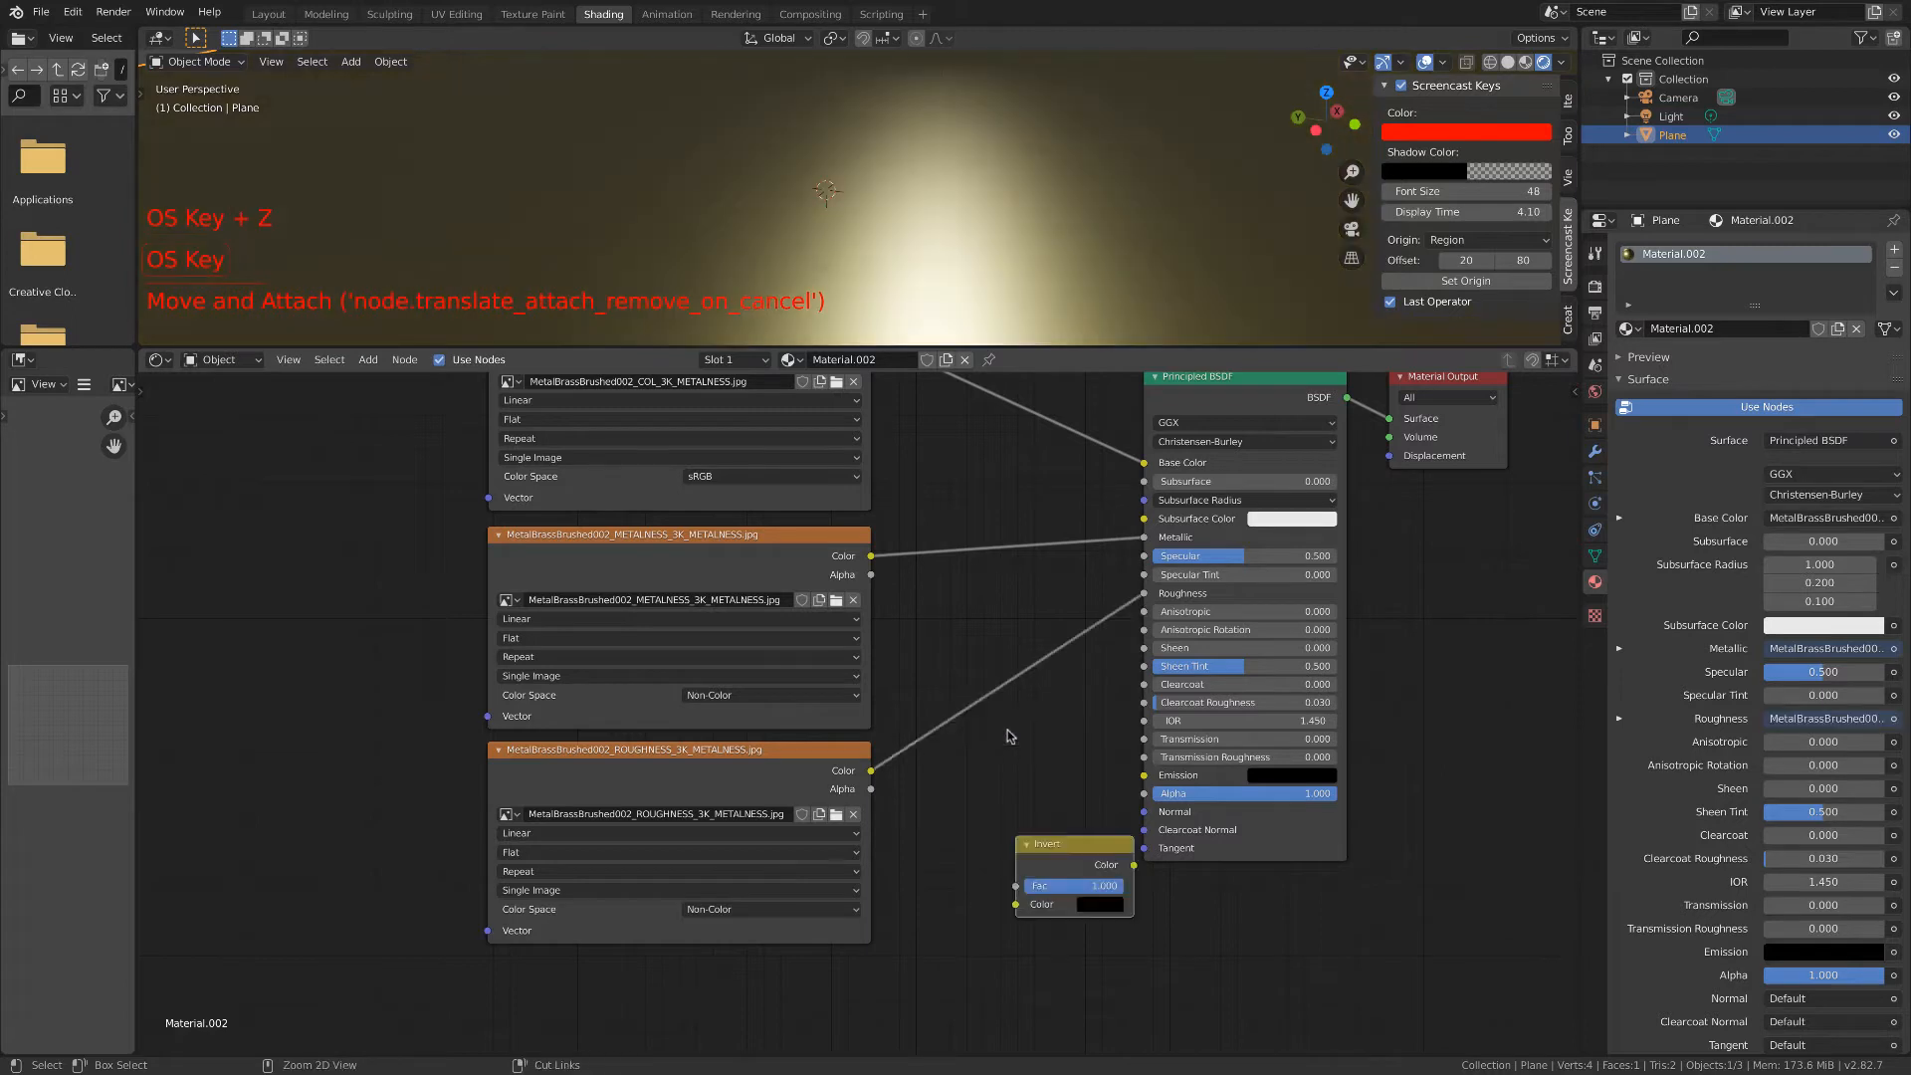
{"action": "left_click", "coordinate": [1073, 846]}
{"action": "key", "text": "x"}
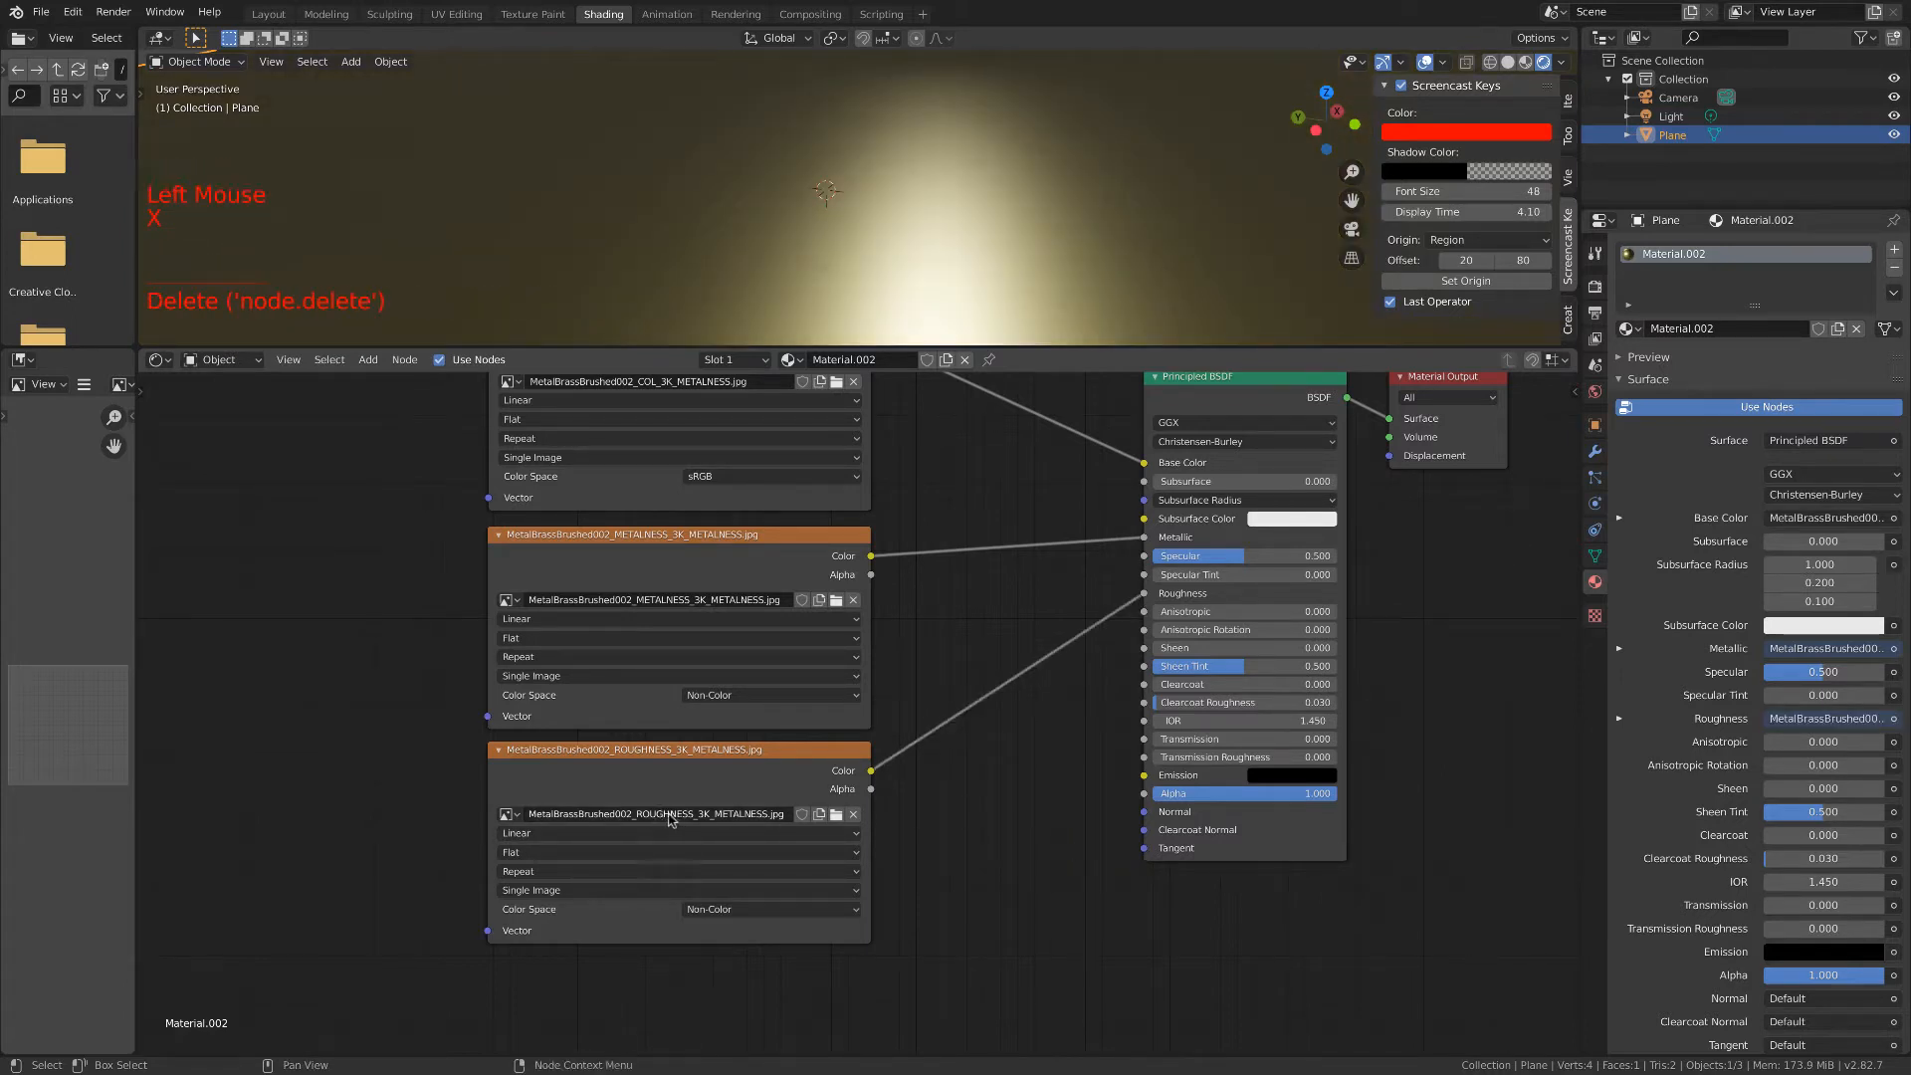
Duplicate the roughness texture node and place the copy directly below the original.
{"action": "mouse_move", "coordinate": [983, 738]}
{"action": "middle_mouse_down"}
{"action": "mouse_move", "coordinate": [1002, 785]}
{"action": "mouse_move", "coordinate": [988, 734]}
{"action": "middle_mouse_up"}
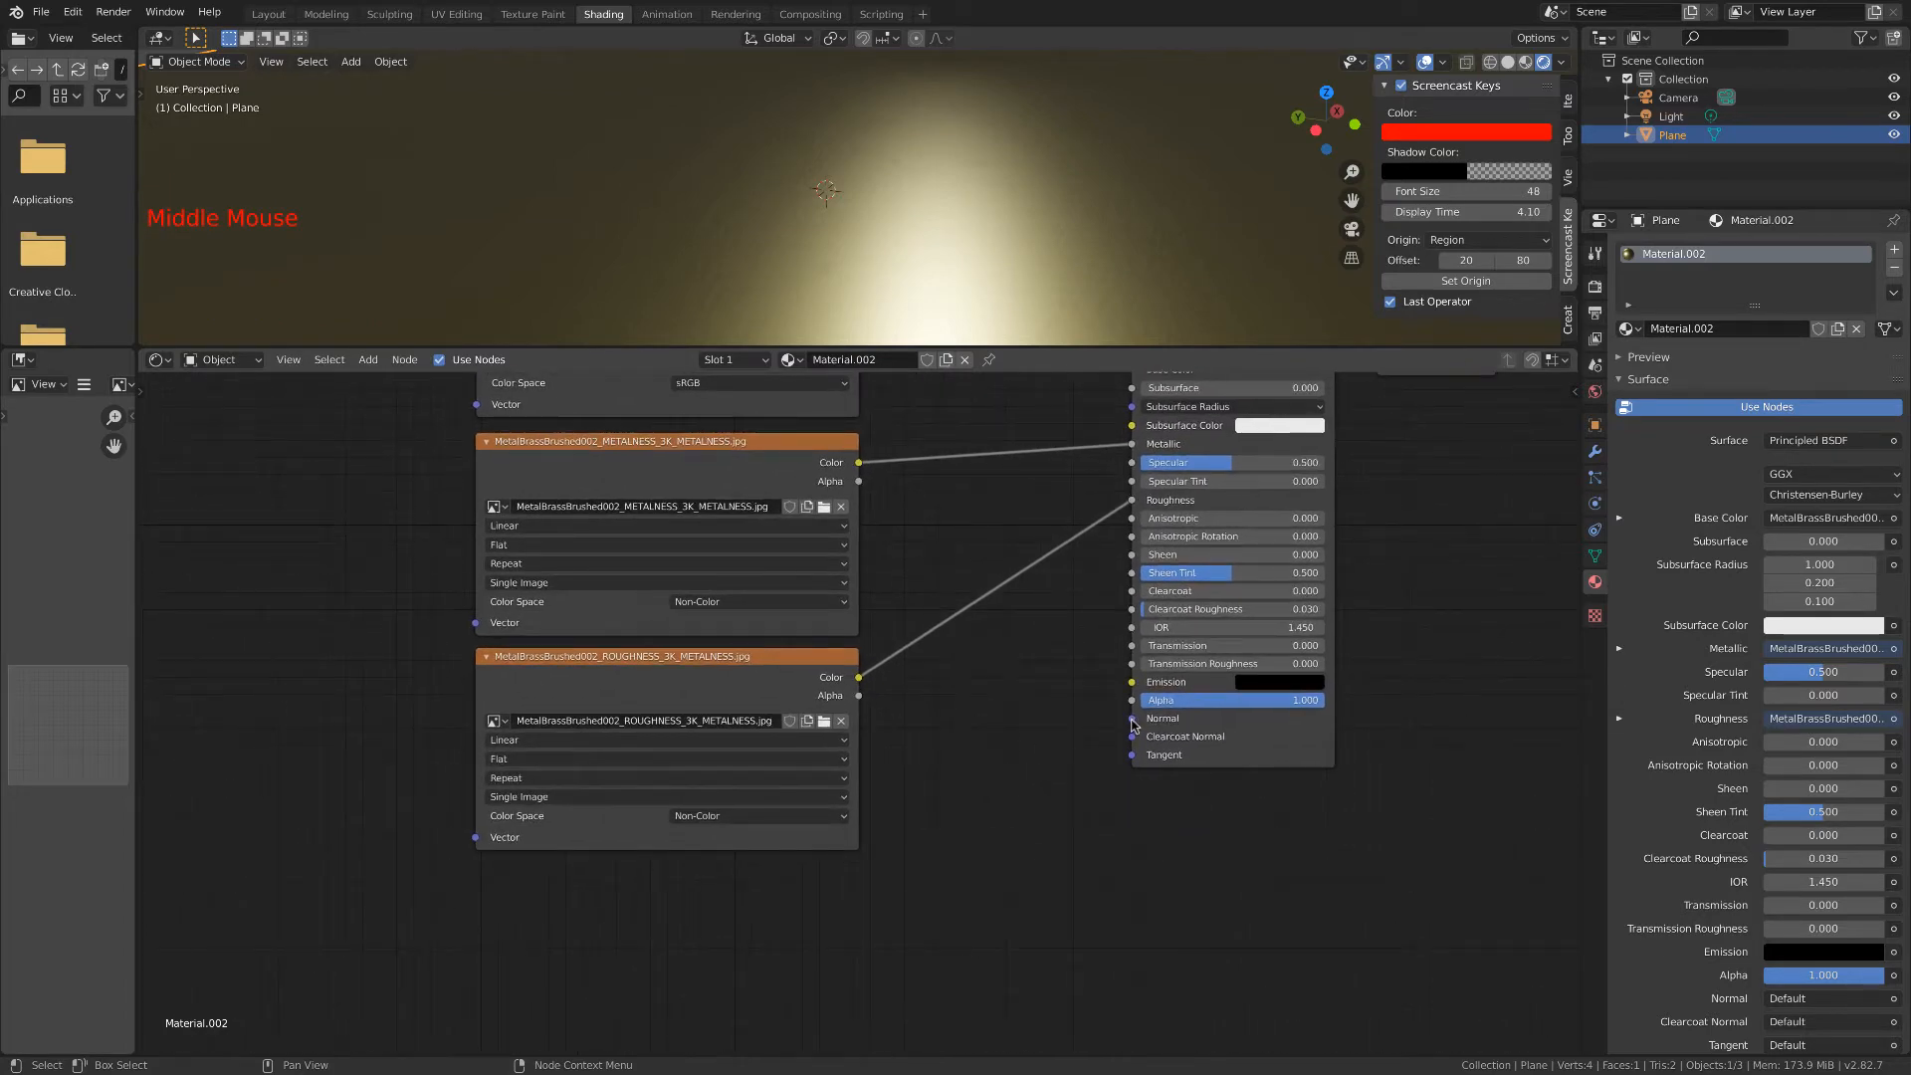
{"action": "left_click", "coordinate": [774, 665], "text": "shift"}
{"action": "key", "text": "shift+d"}
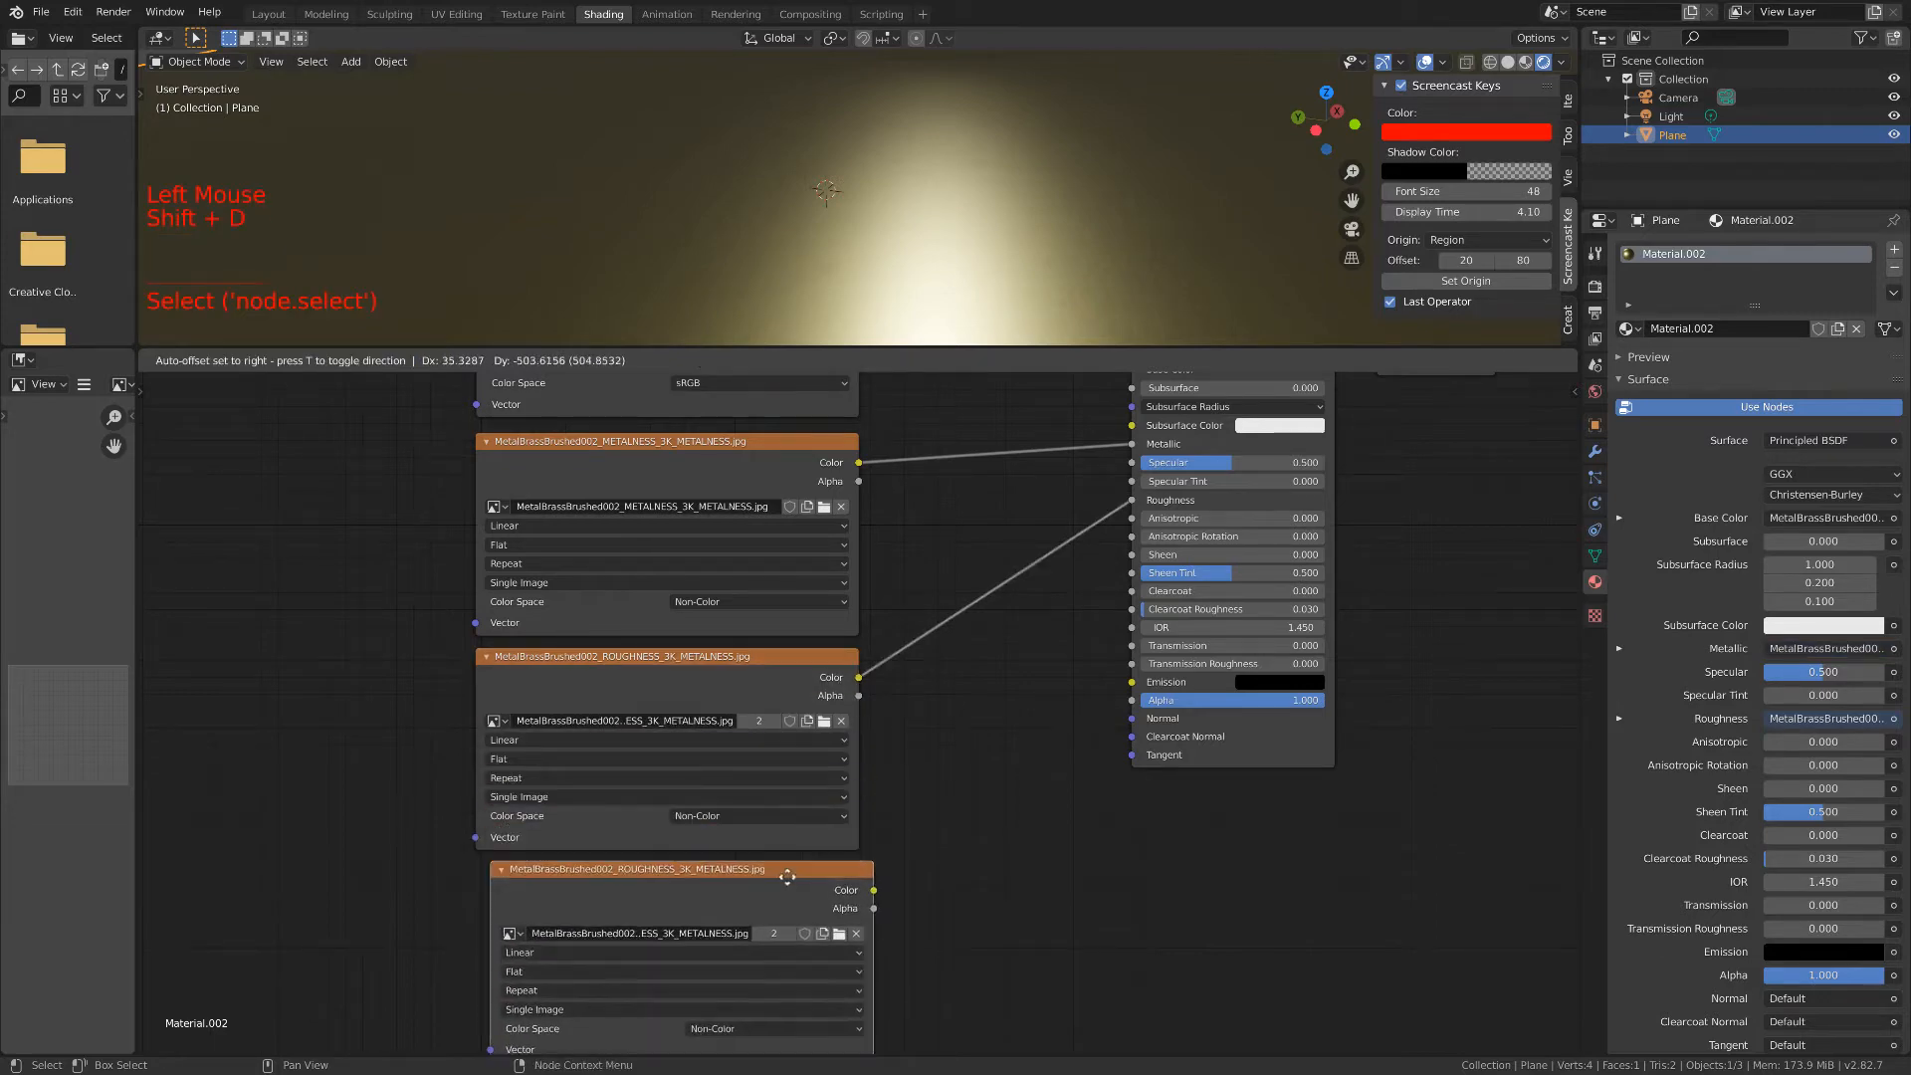
{"action": "left_click", "coordinate": [774, 879]}
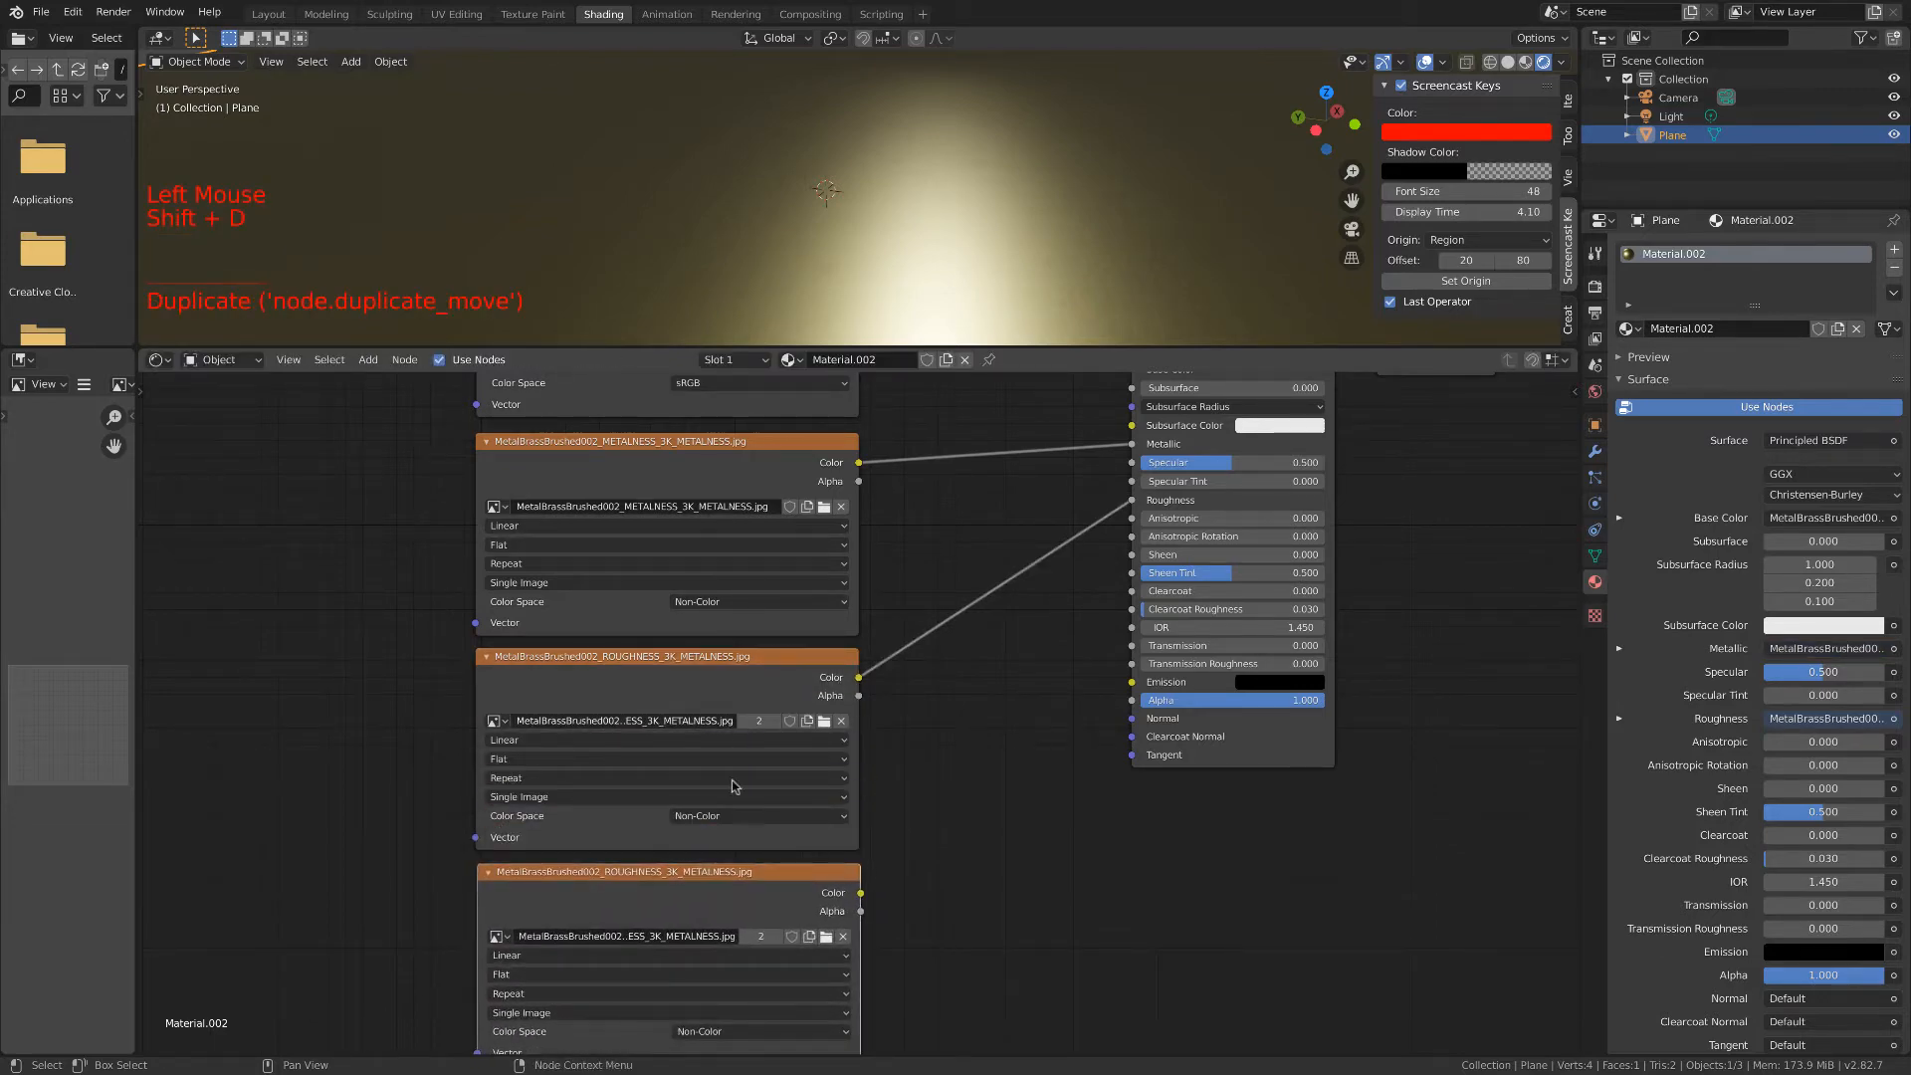
Replace the image in the duplicated roughness texture node with MetalBrassBrushed002_NRM_3K_METALNESS.jpg.
{"action": "scroll", "coordinate": [875, 821], "scroll_direction": "up", "scroll_amount": 1}
{"action": "middle_click_drag", "start_coordinate": [882, 825], "coordinate": [892, 607]}
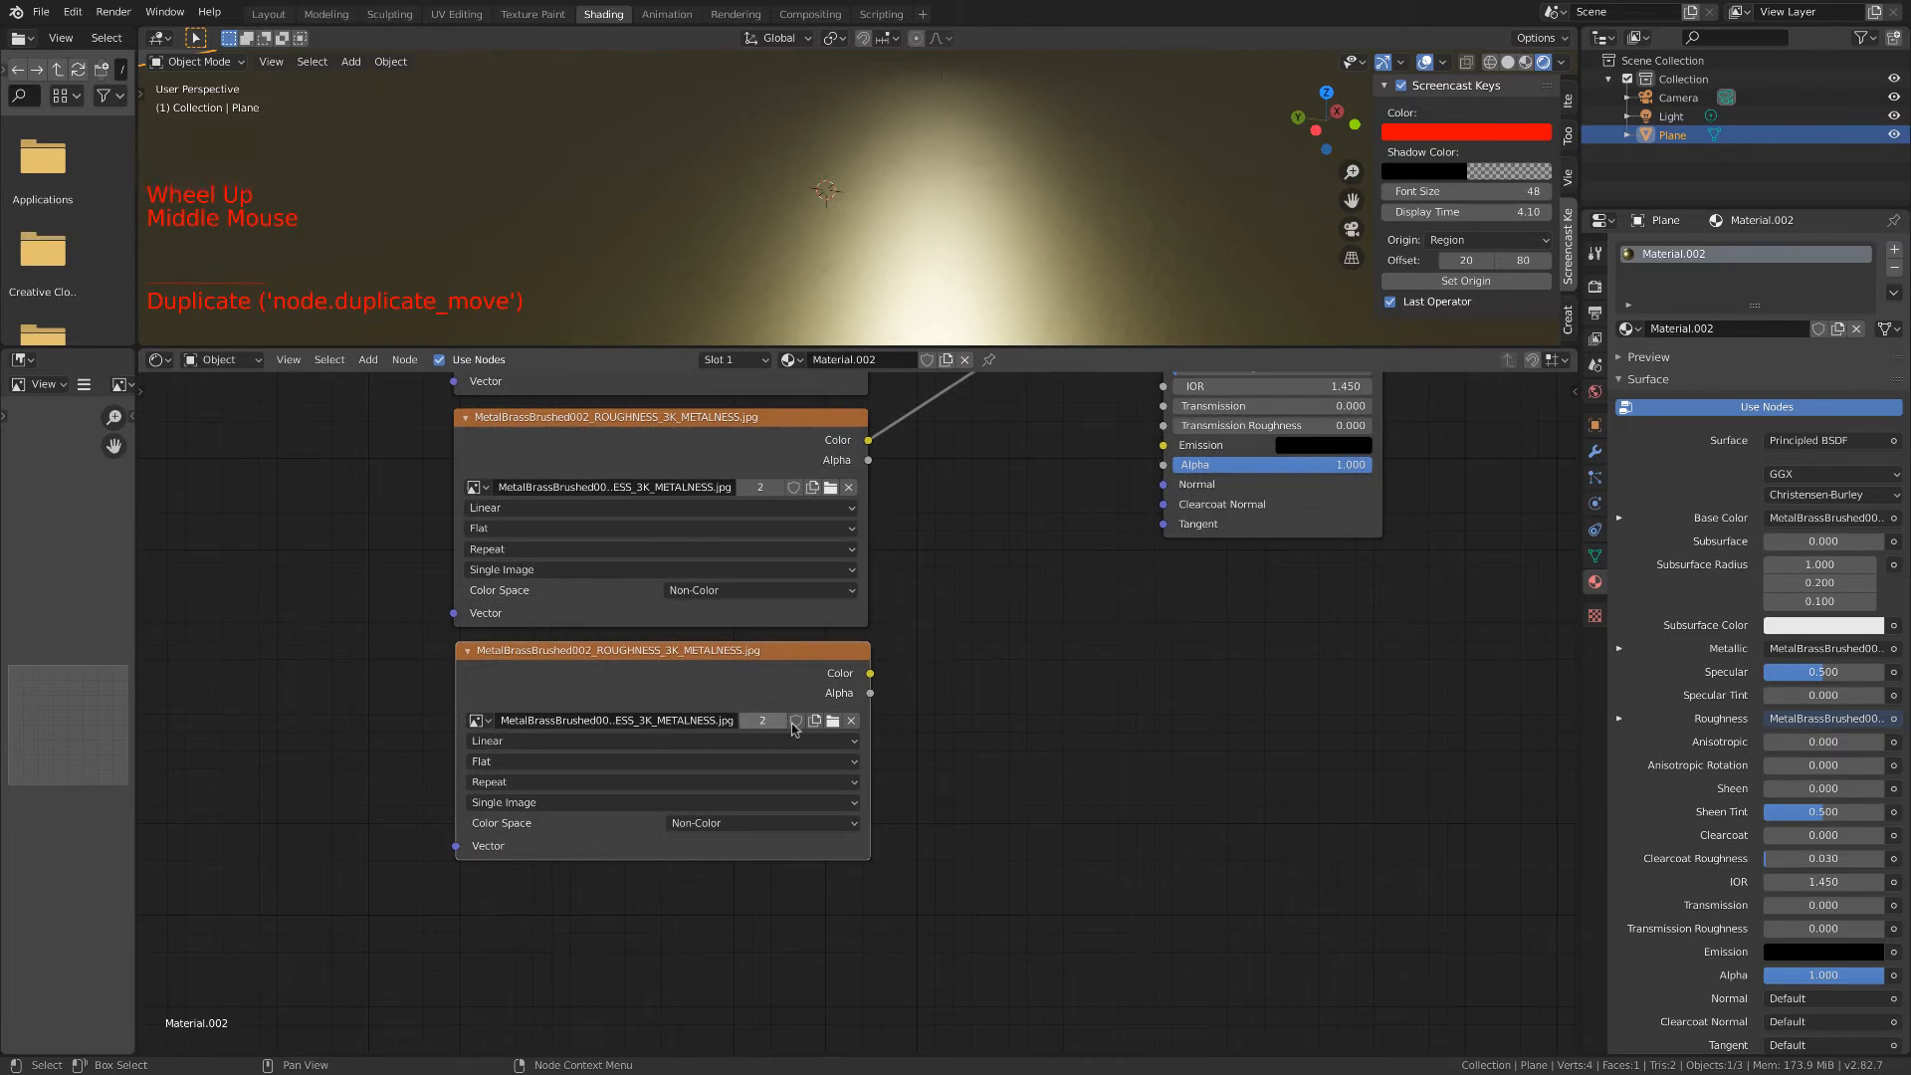
{"action": "left_click", "coordinate": [832, 721]}
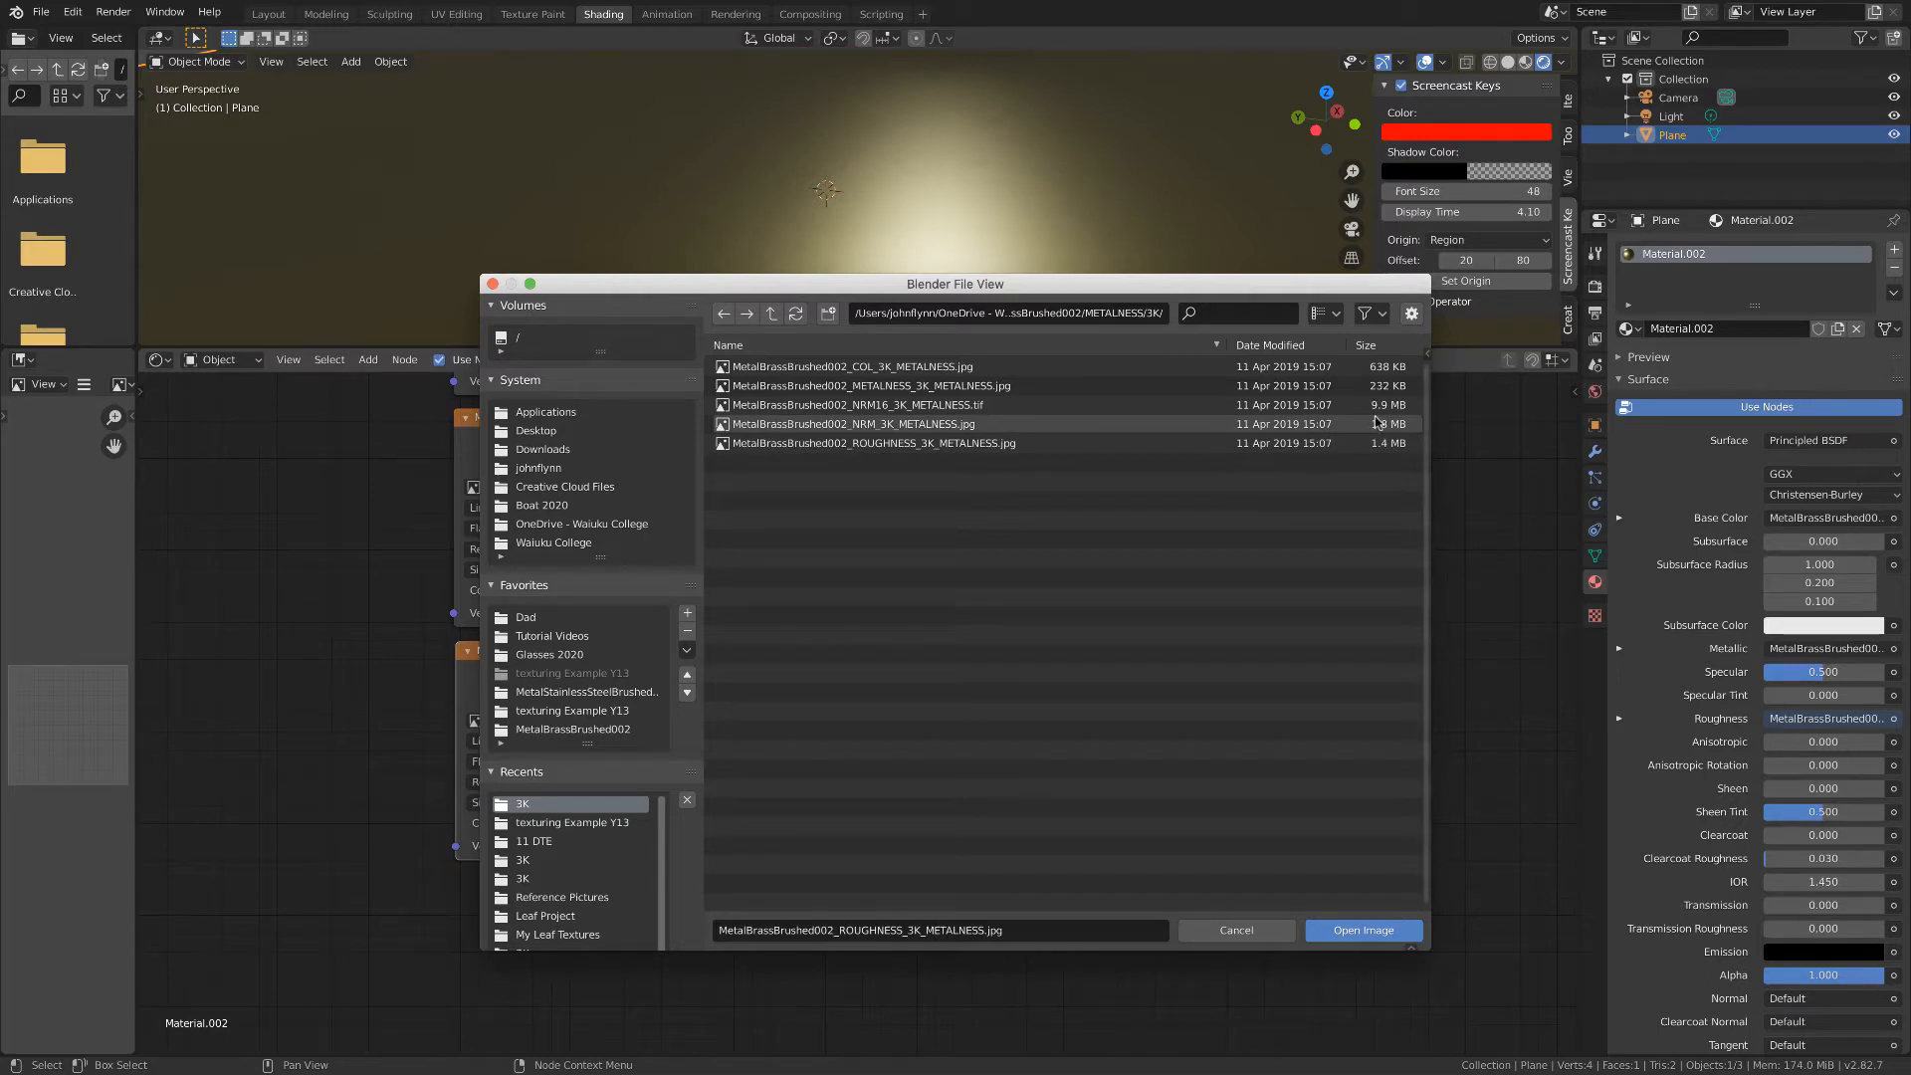
{"action": "left_click", "coordinate": [1341, 425]}
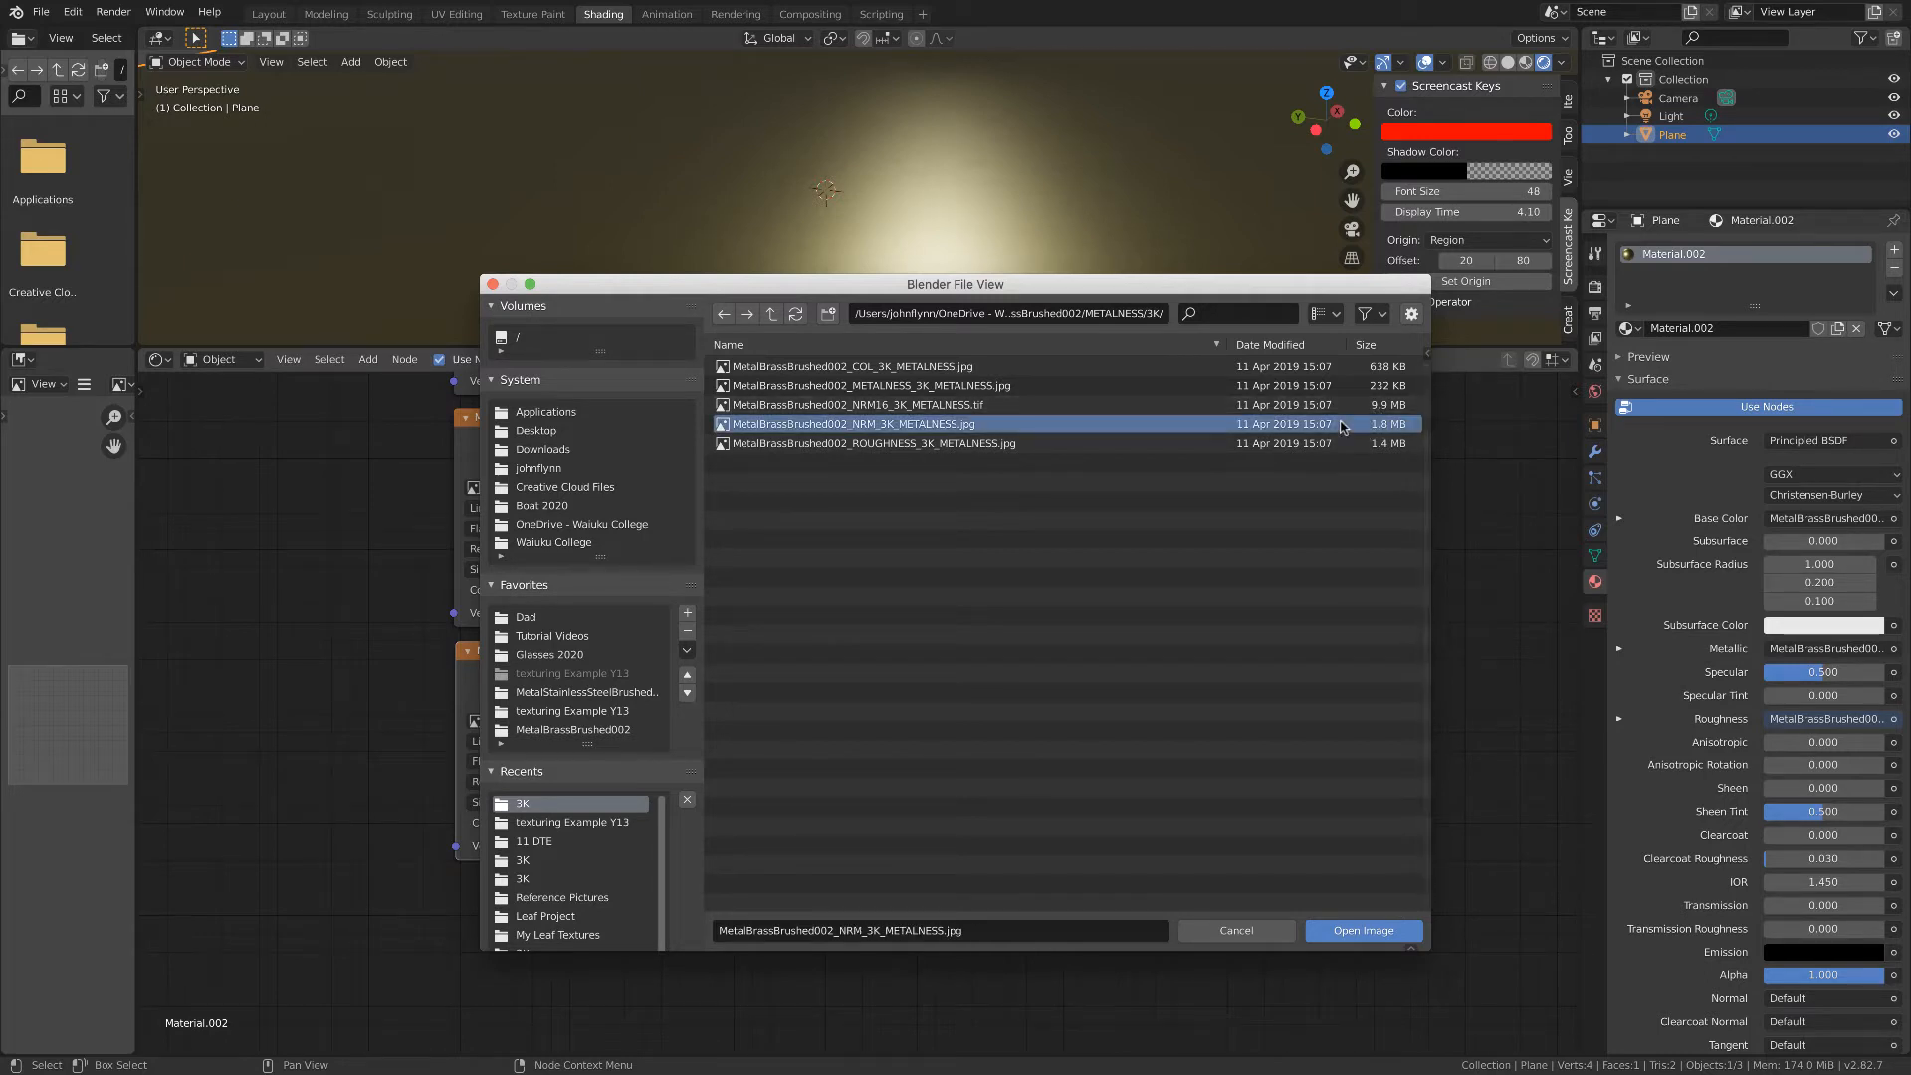
{"action": "left_click", "coordinate": [1332, 930]}
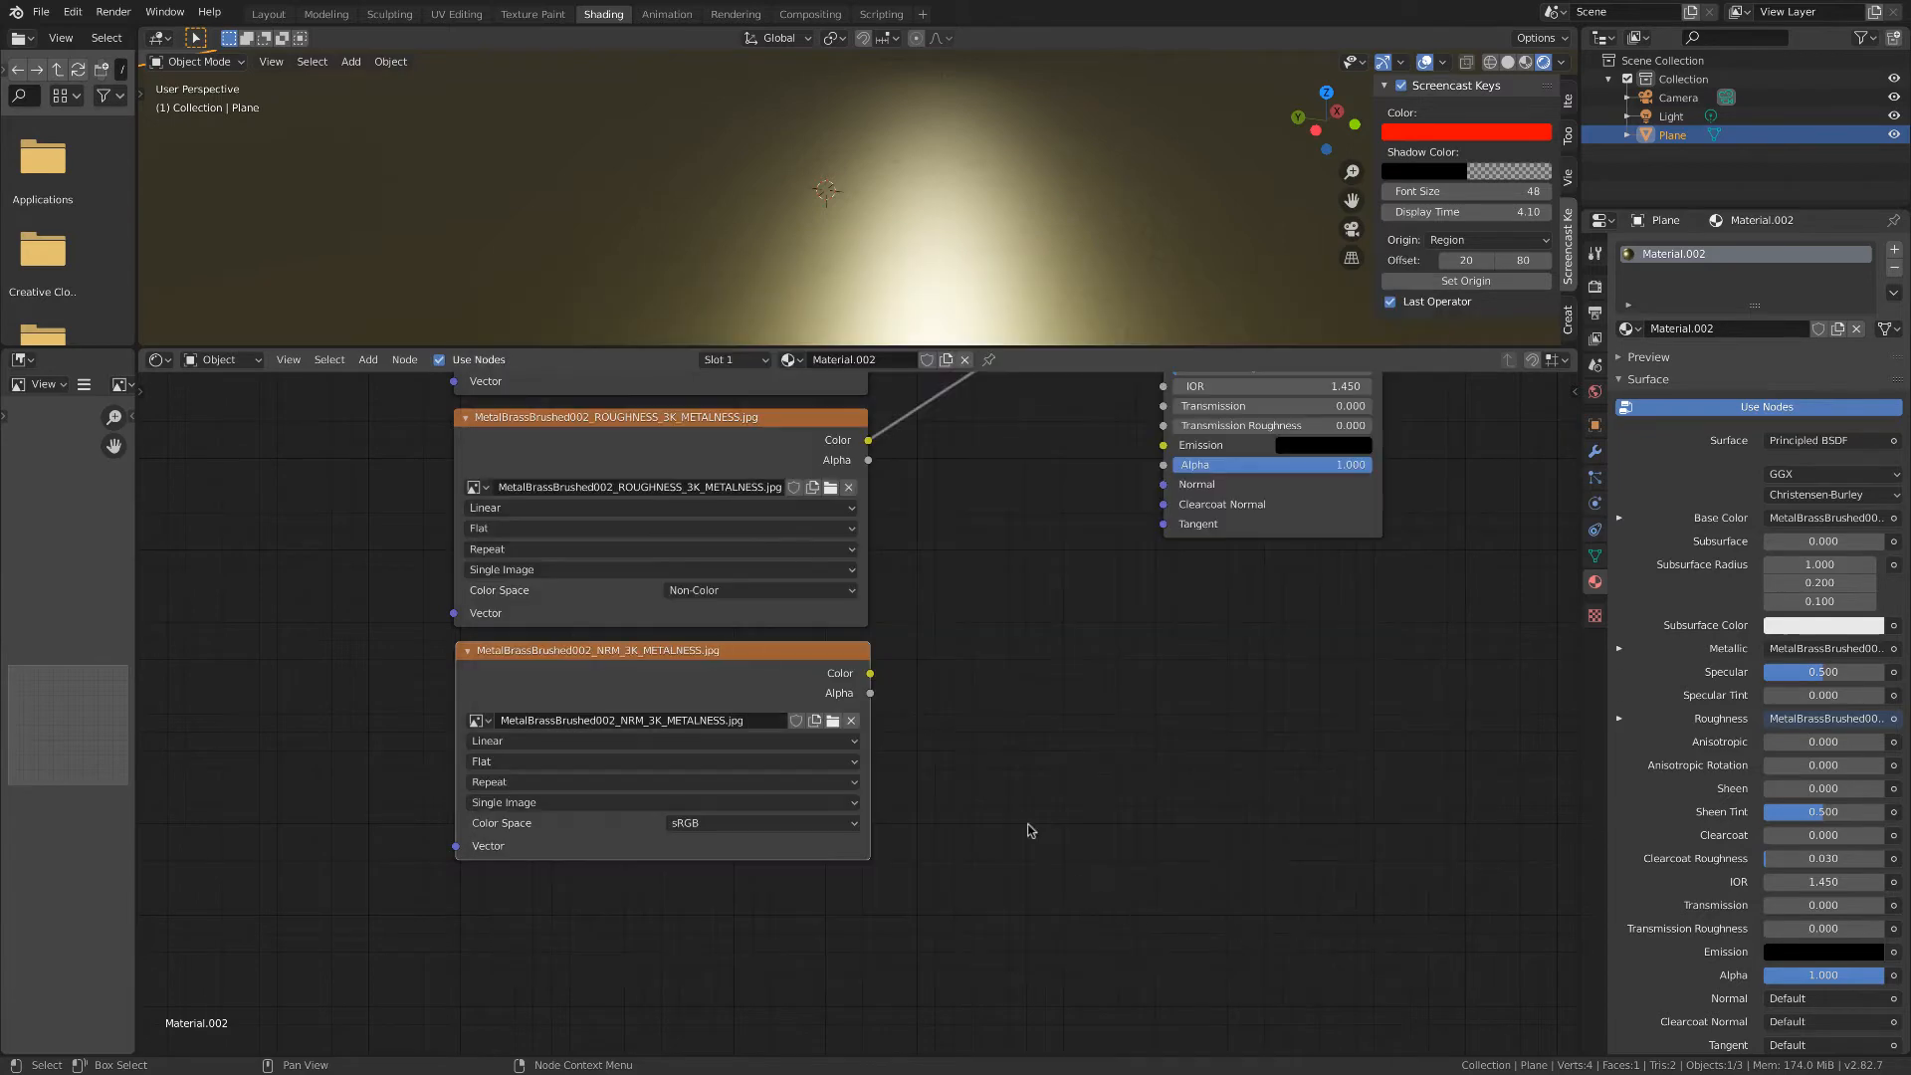
Try linking the normal texture's Color output directly to the Principled BSDF's Normal input, and disconnect it again.
{"action": "middle_click_drag", "start_coordinate": [1033, 830], "coordinate": [924, 887]}
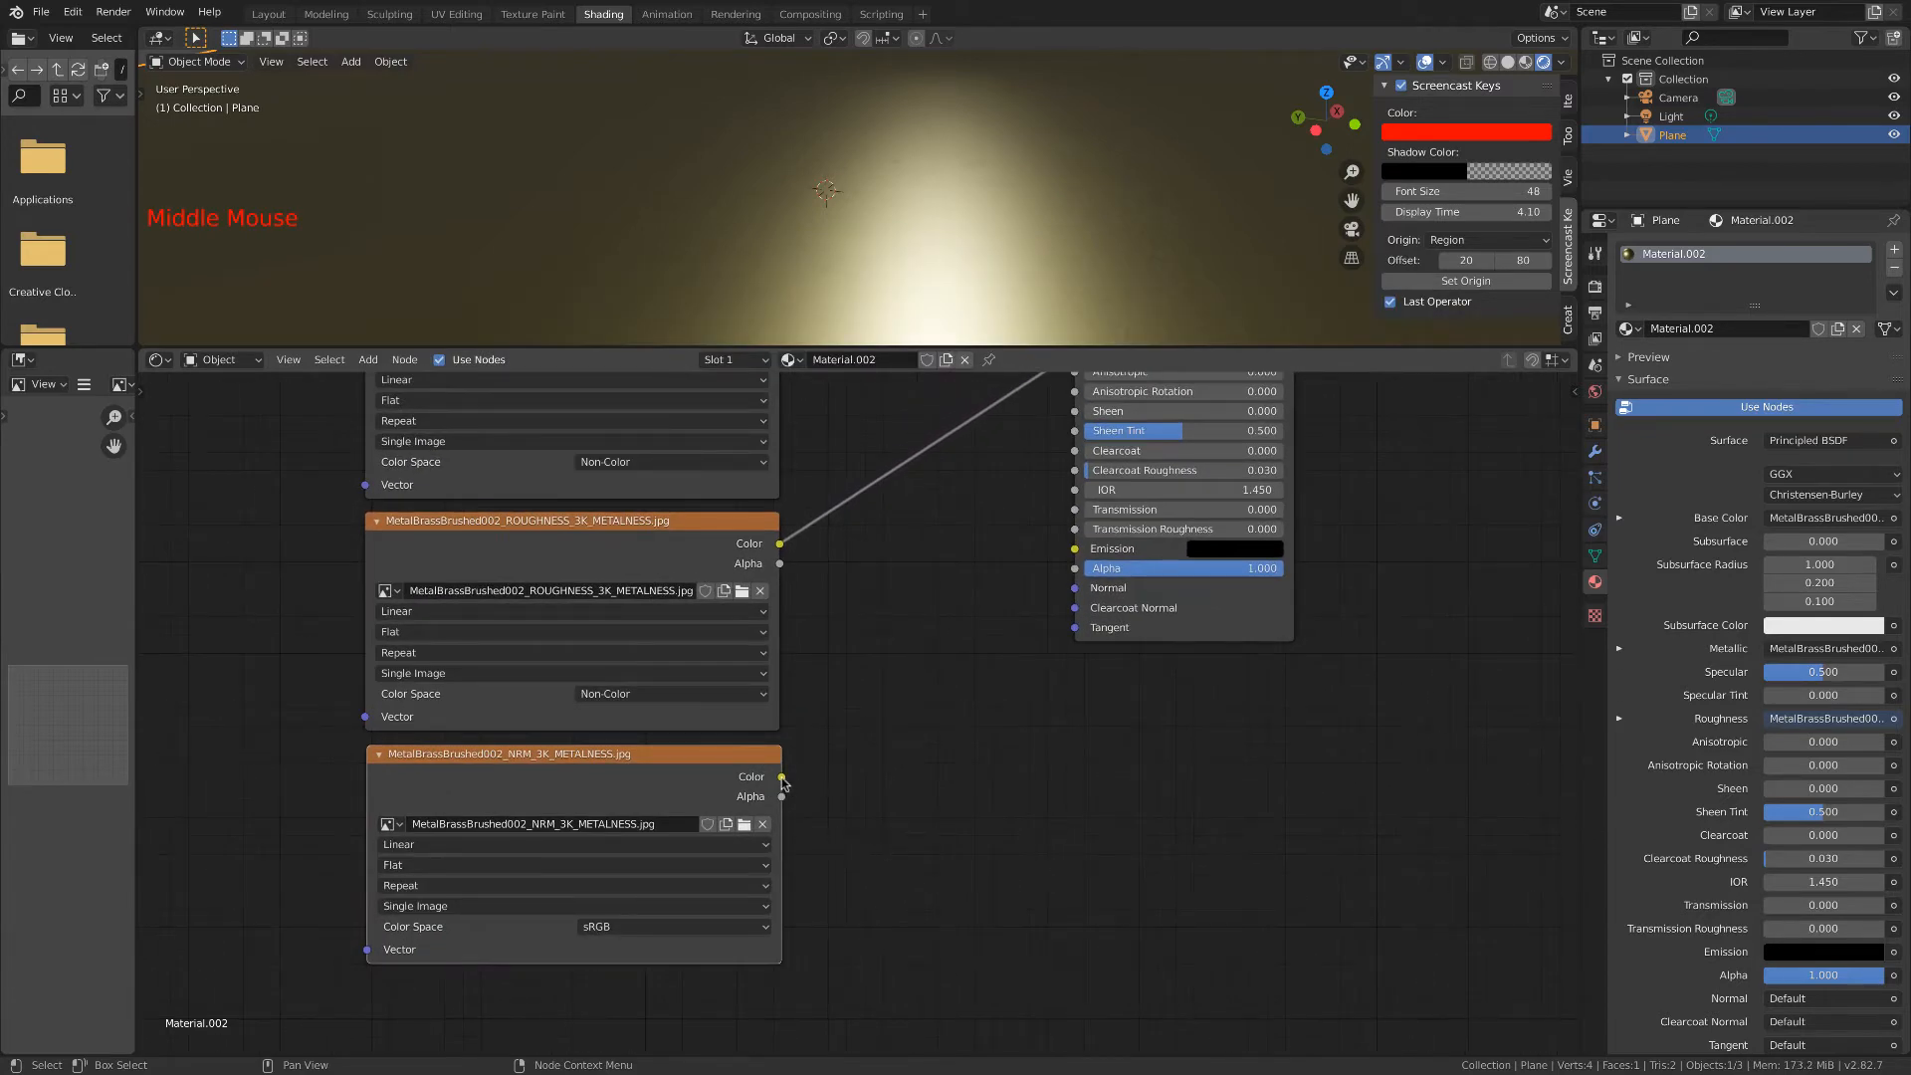
{"action": "left_click_drag", "start_coordinate": [782, 777], "coordinate": [1082, 601]}
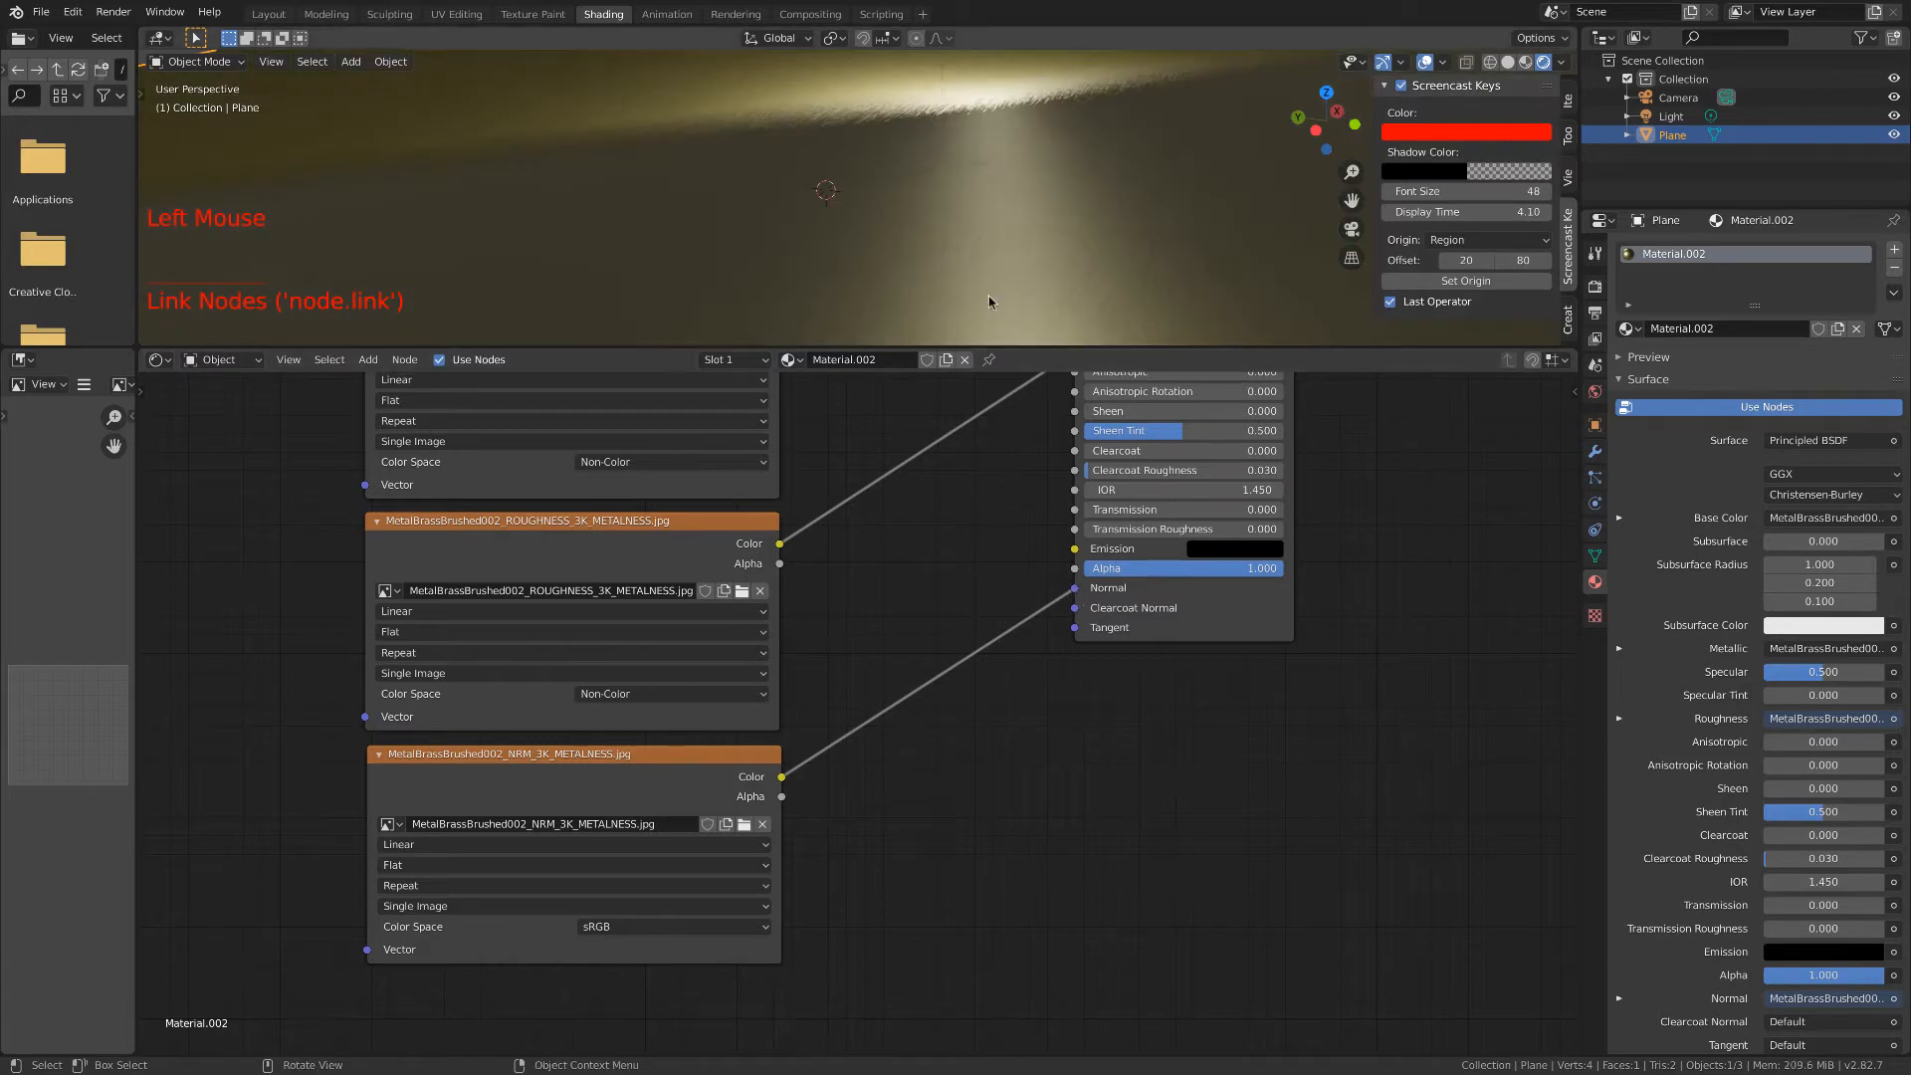
{"action": "scroll", "coordinate": [1012, 242], "scroll_direction": "down", "scroll_amount": 1}
{"action": "scroll", "coordinate": [1011, 241], "scroll_direction": "down", "scroll_amount": 1}
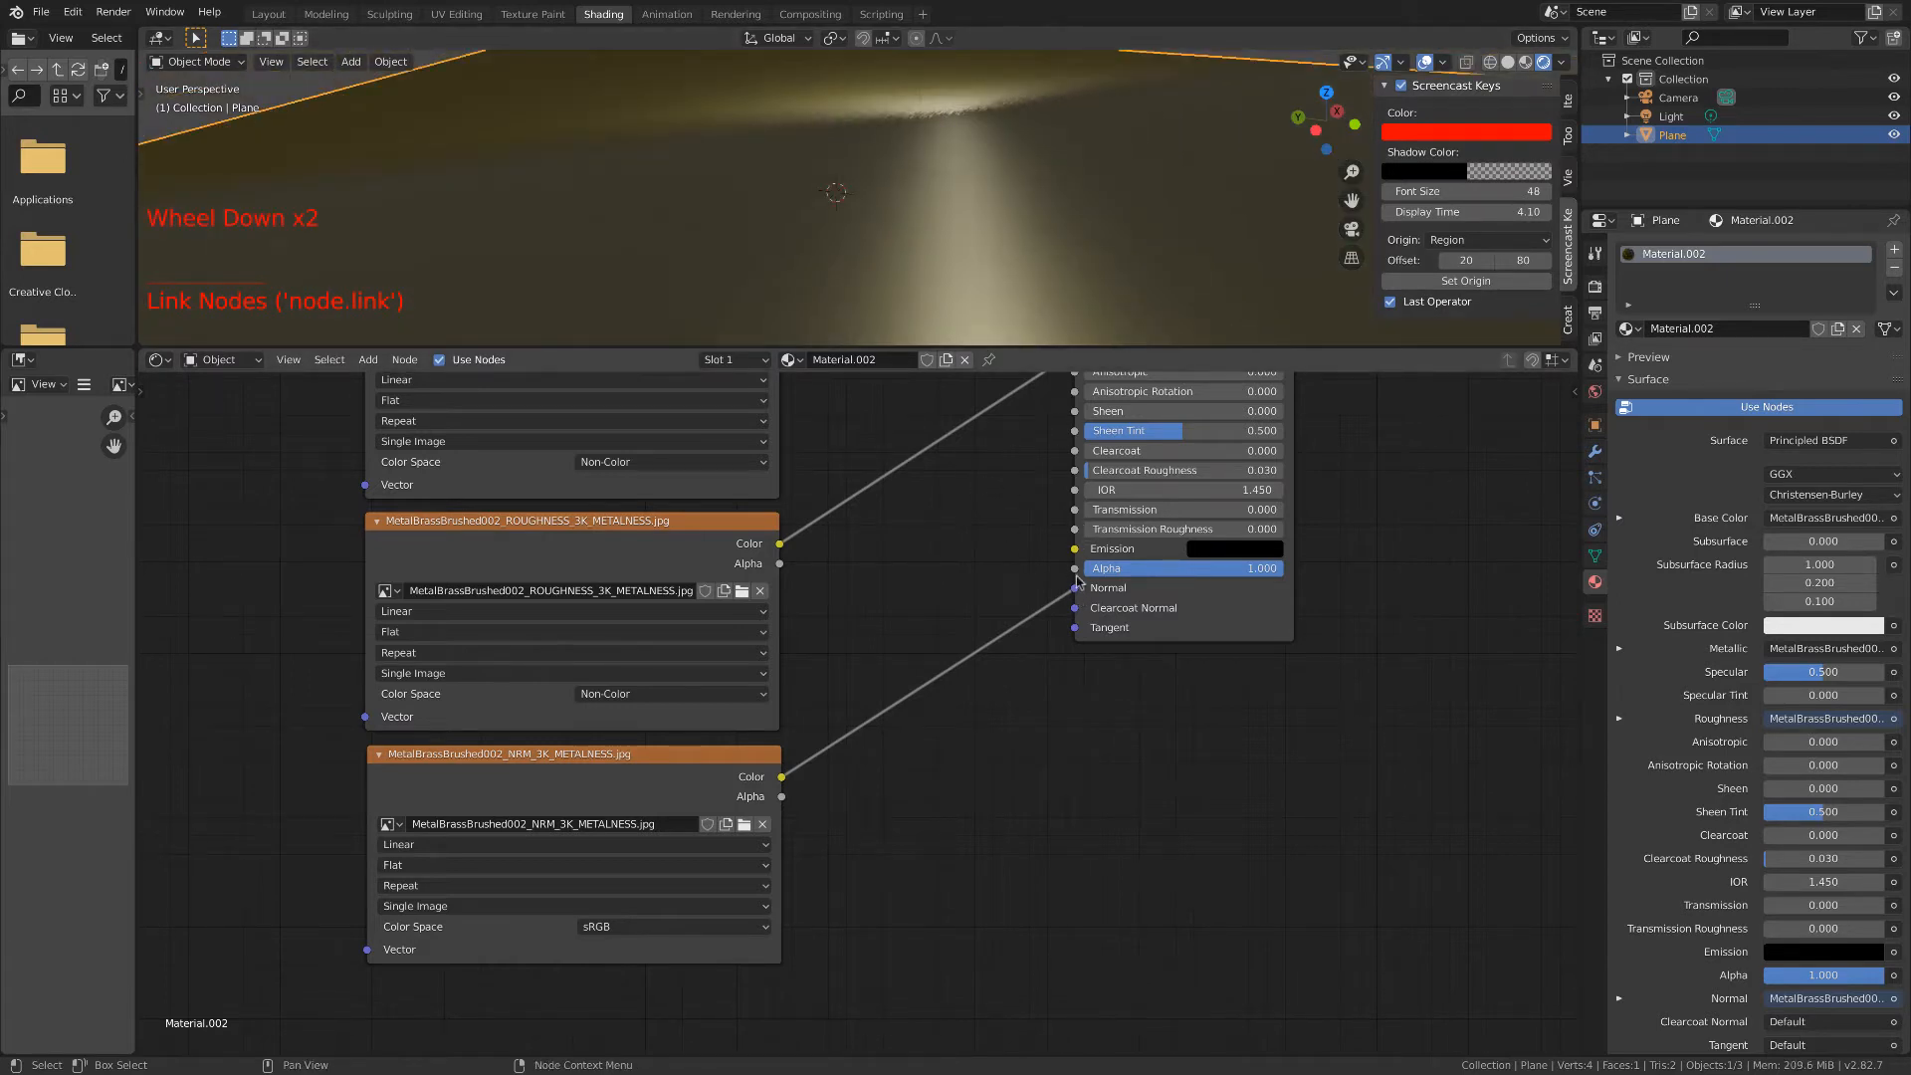
{"action": "left_click_drag", "start_coordinate": [1075, 588], "coordinate": [1012, 591]}
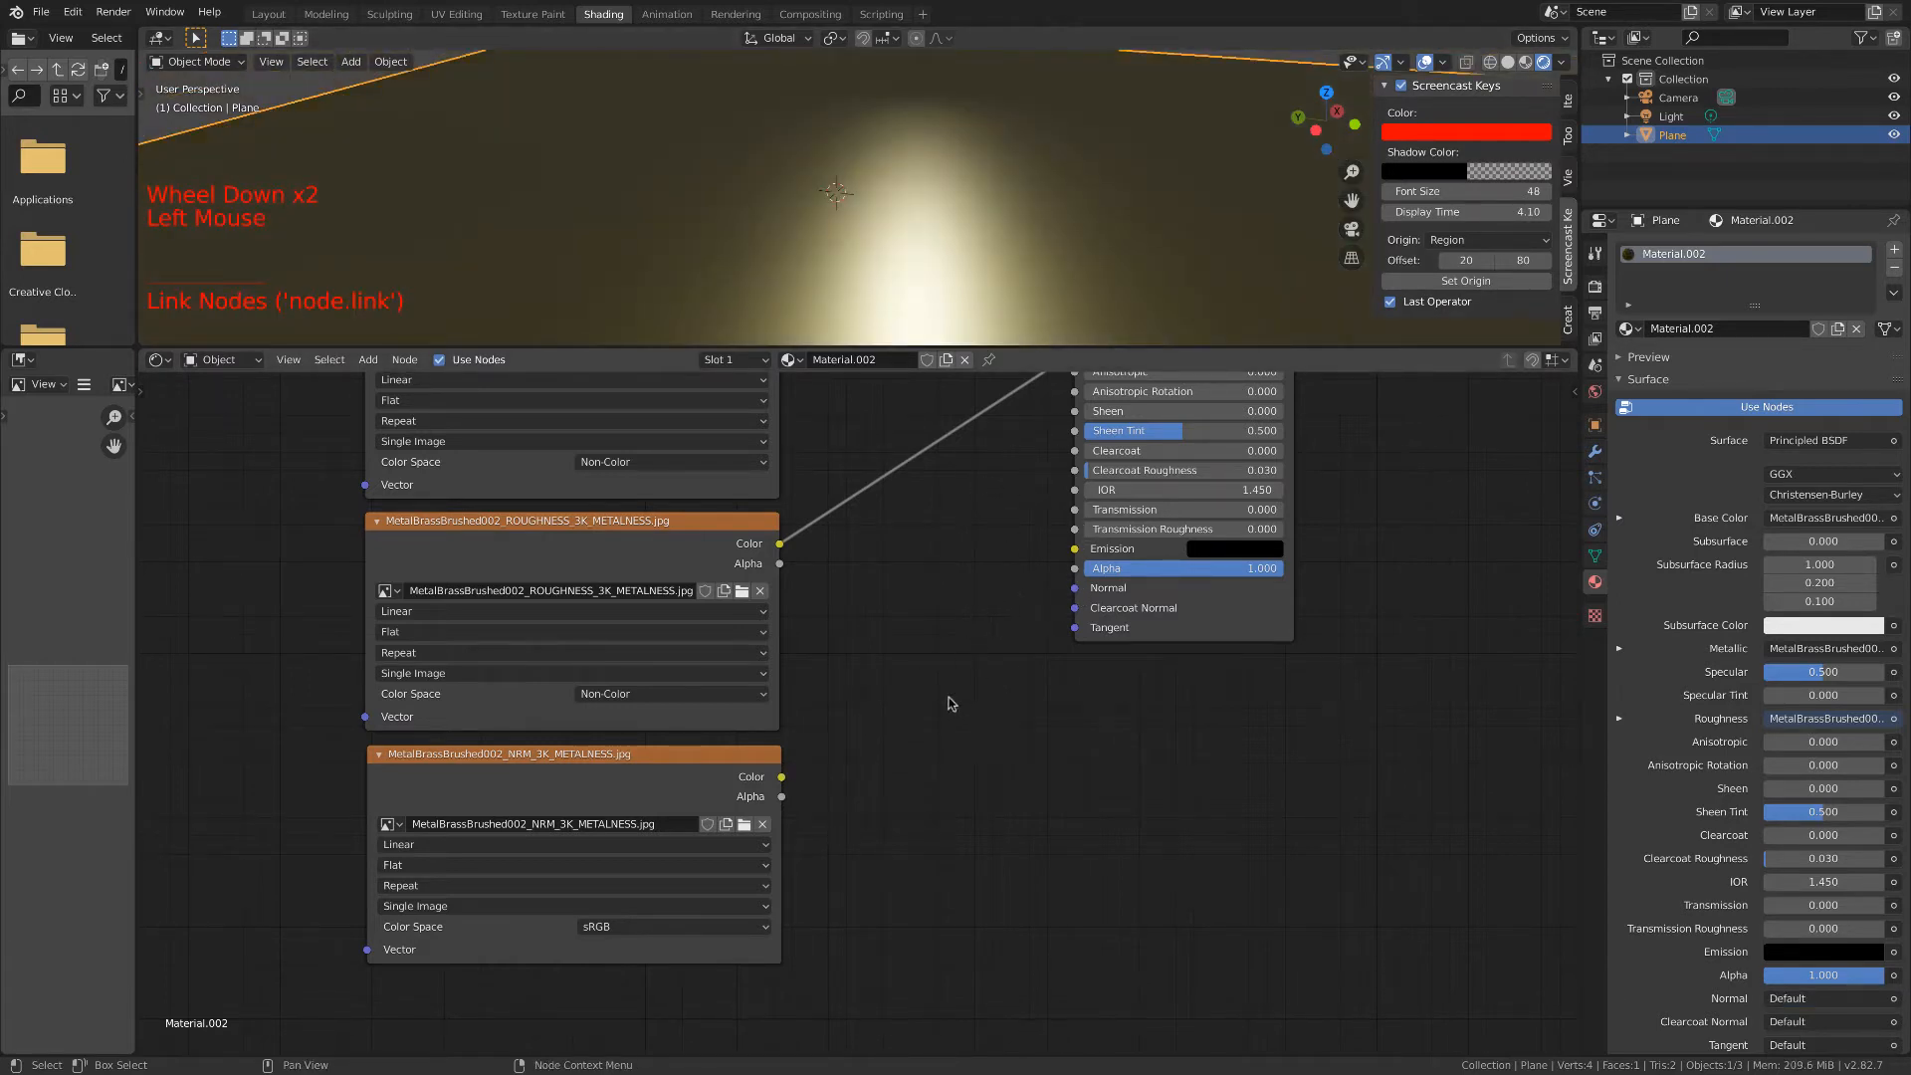
Add a Normal Map node and wire it between the NRM texture's Color output and the Principled BSDF's Normal input.
{"action": "left_click", "coordinate": [926, 726]}
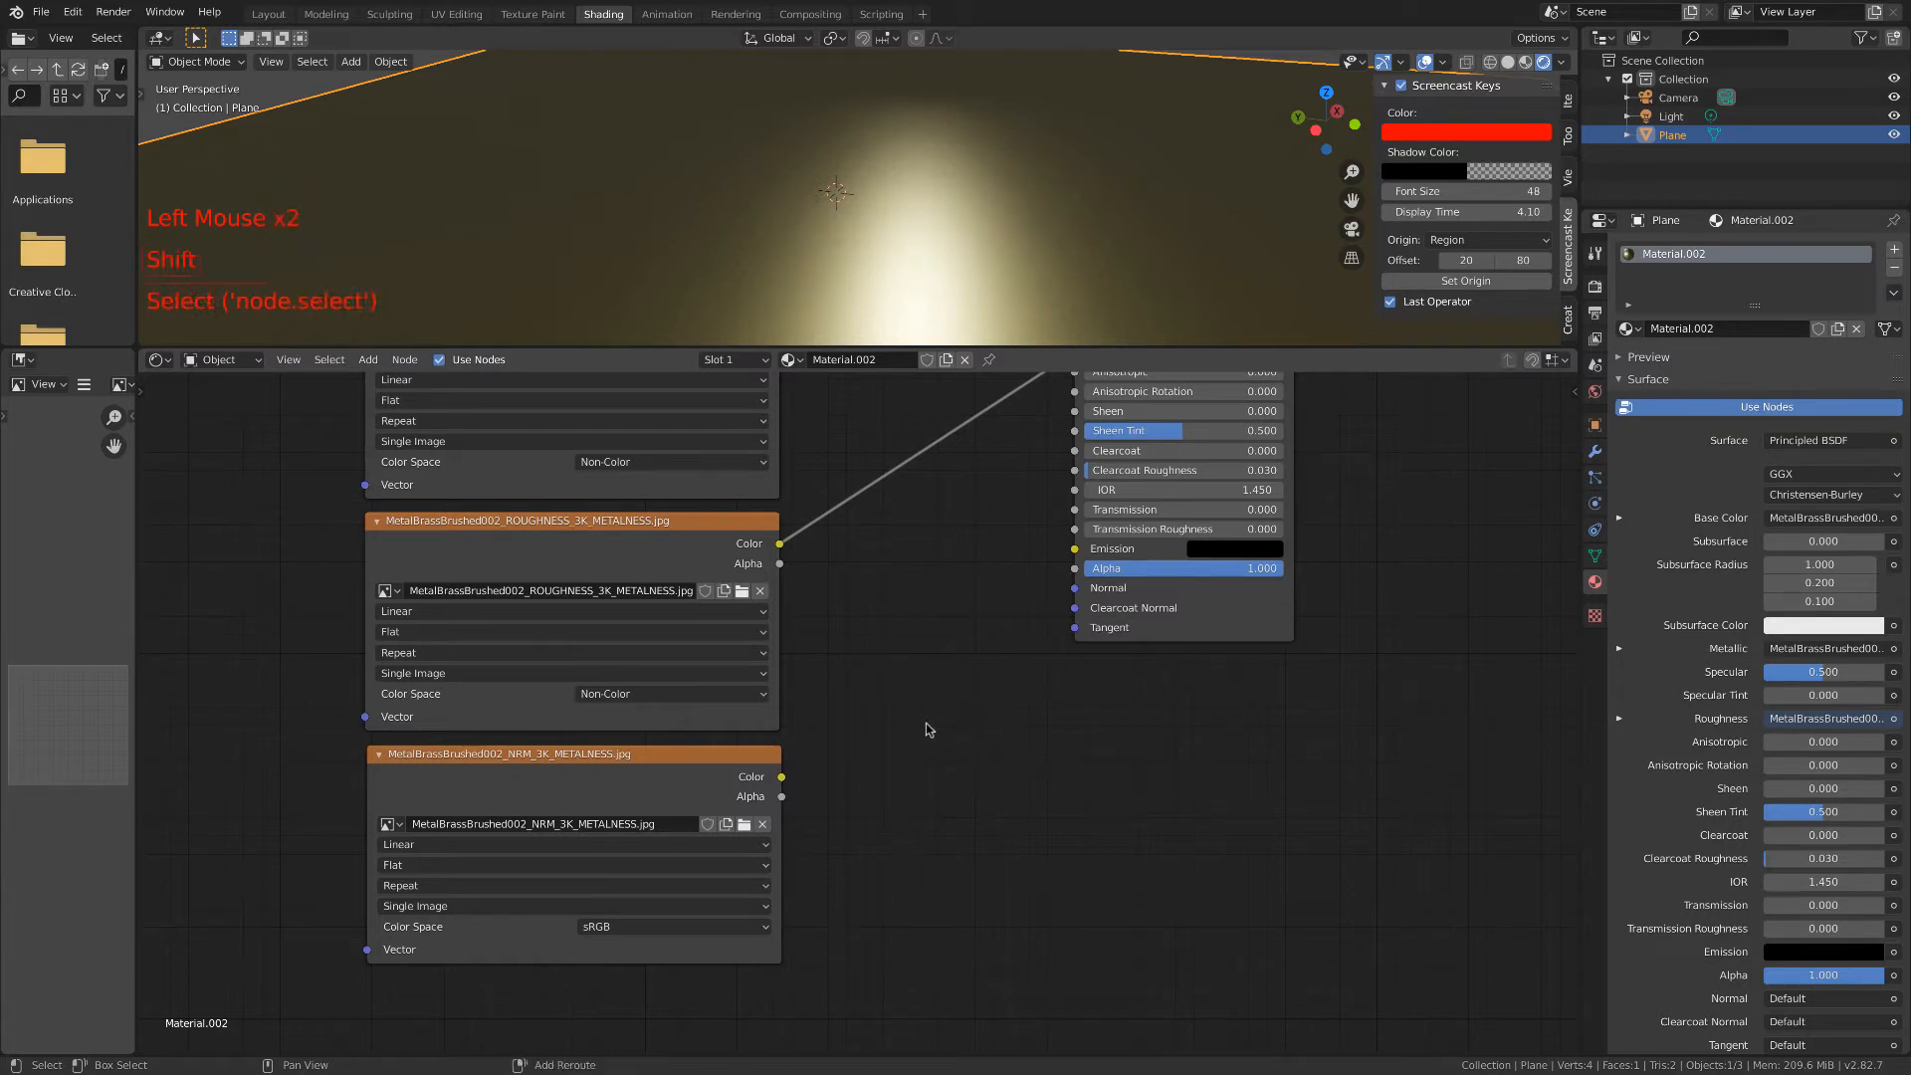
{"action": "key", "text": "shift+a"}
{"action": "left_click", "coordinate": [928, 727]}
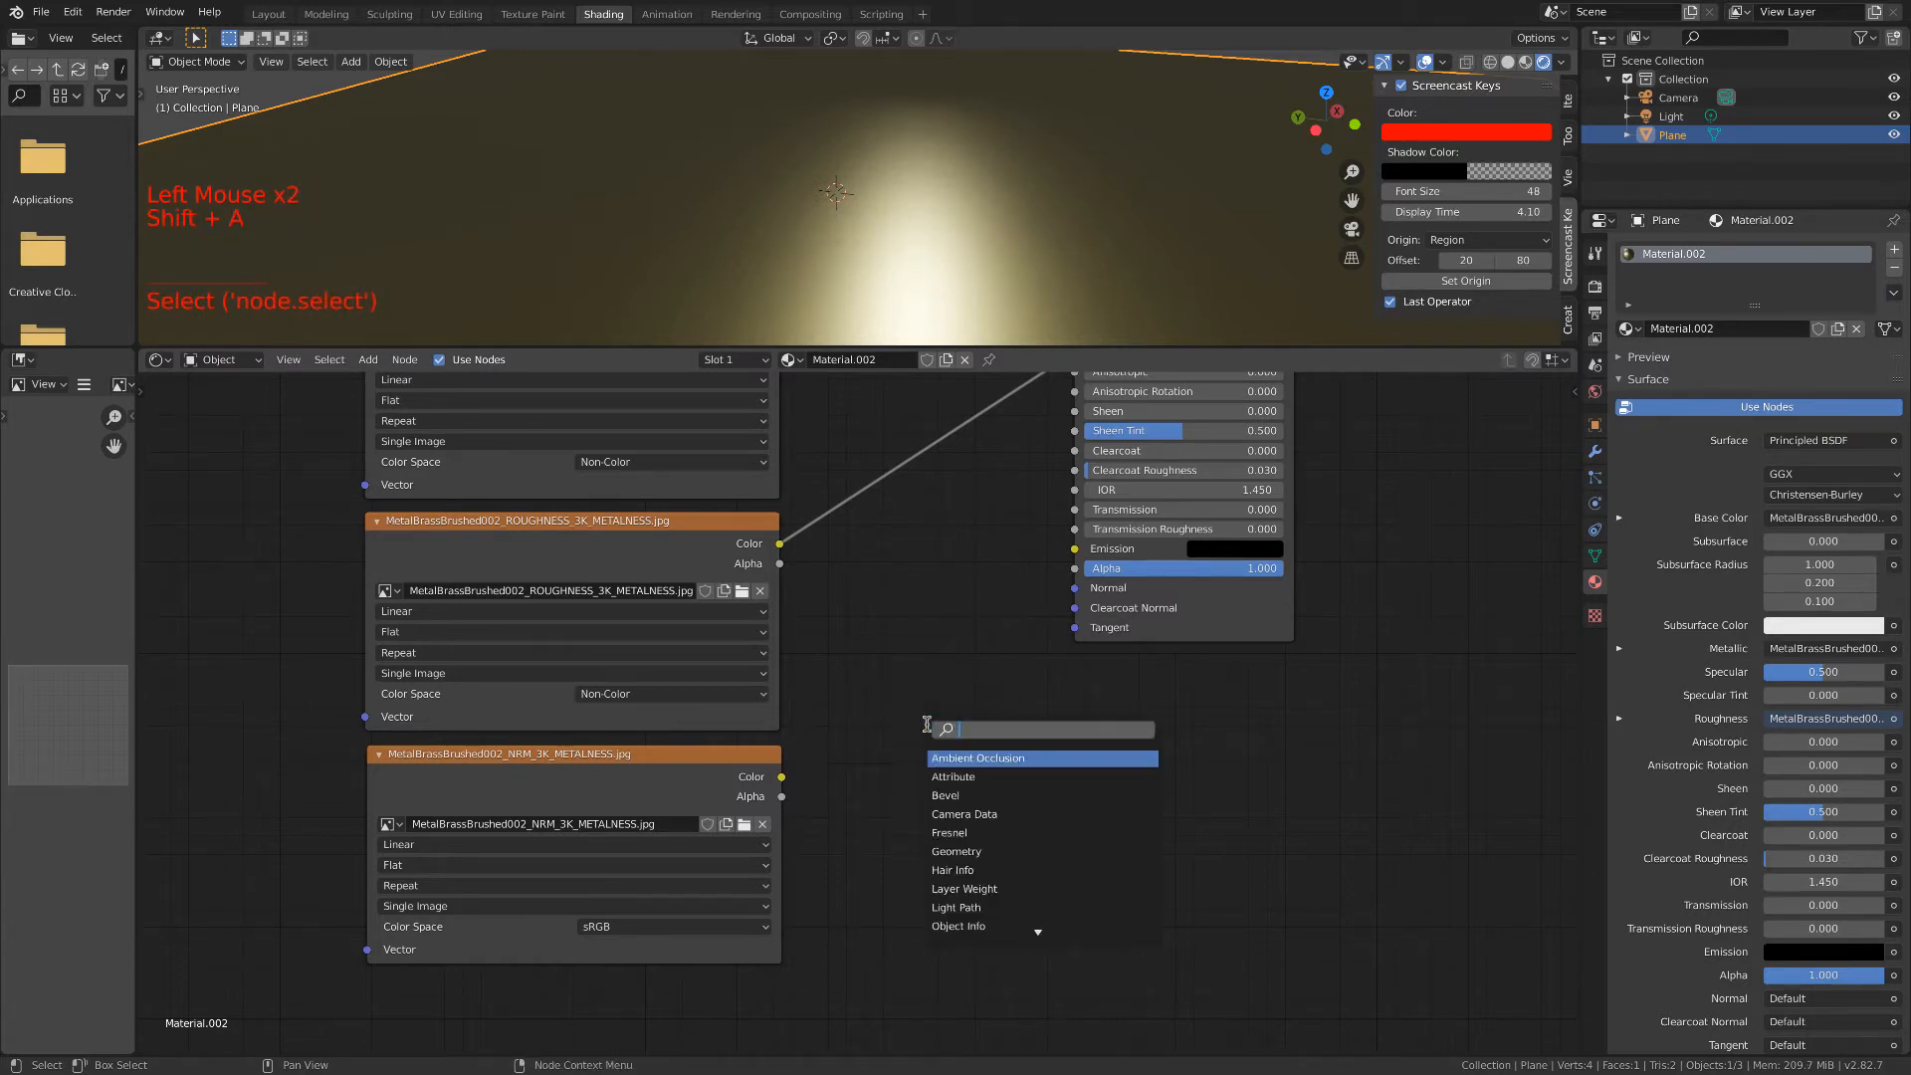
{"action": "type", "text": "norm"}
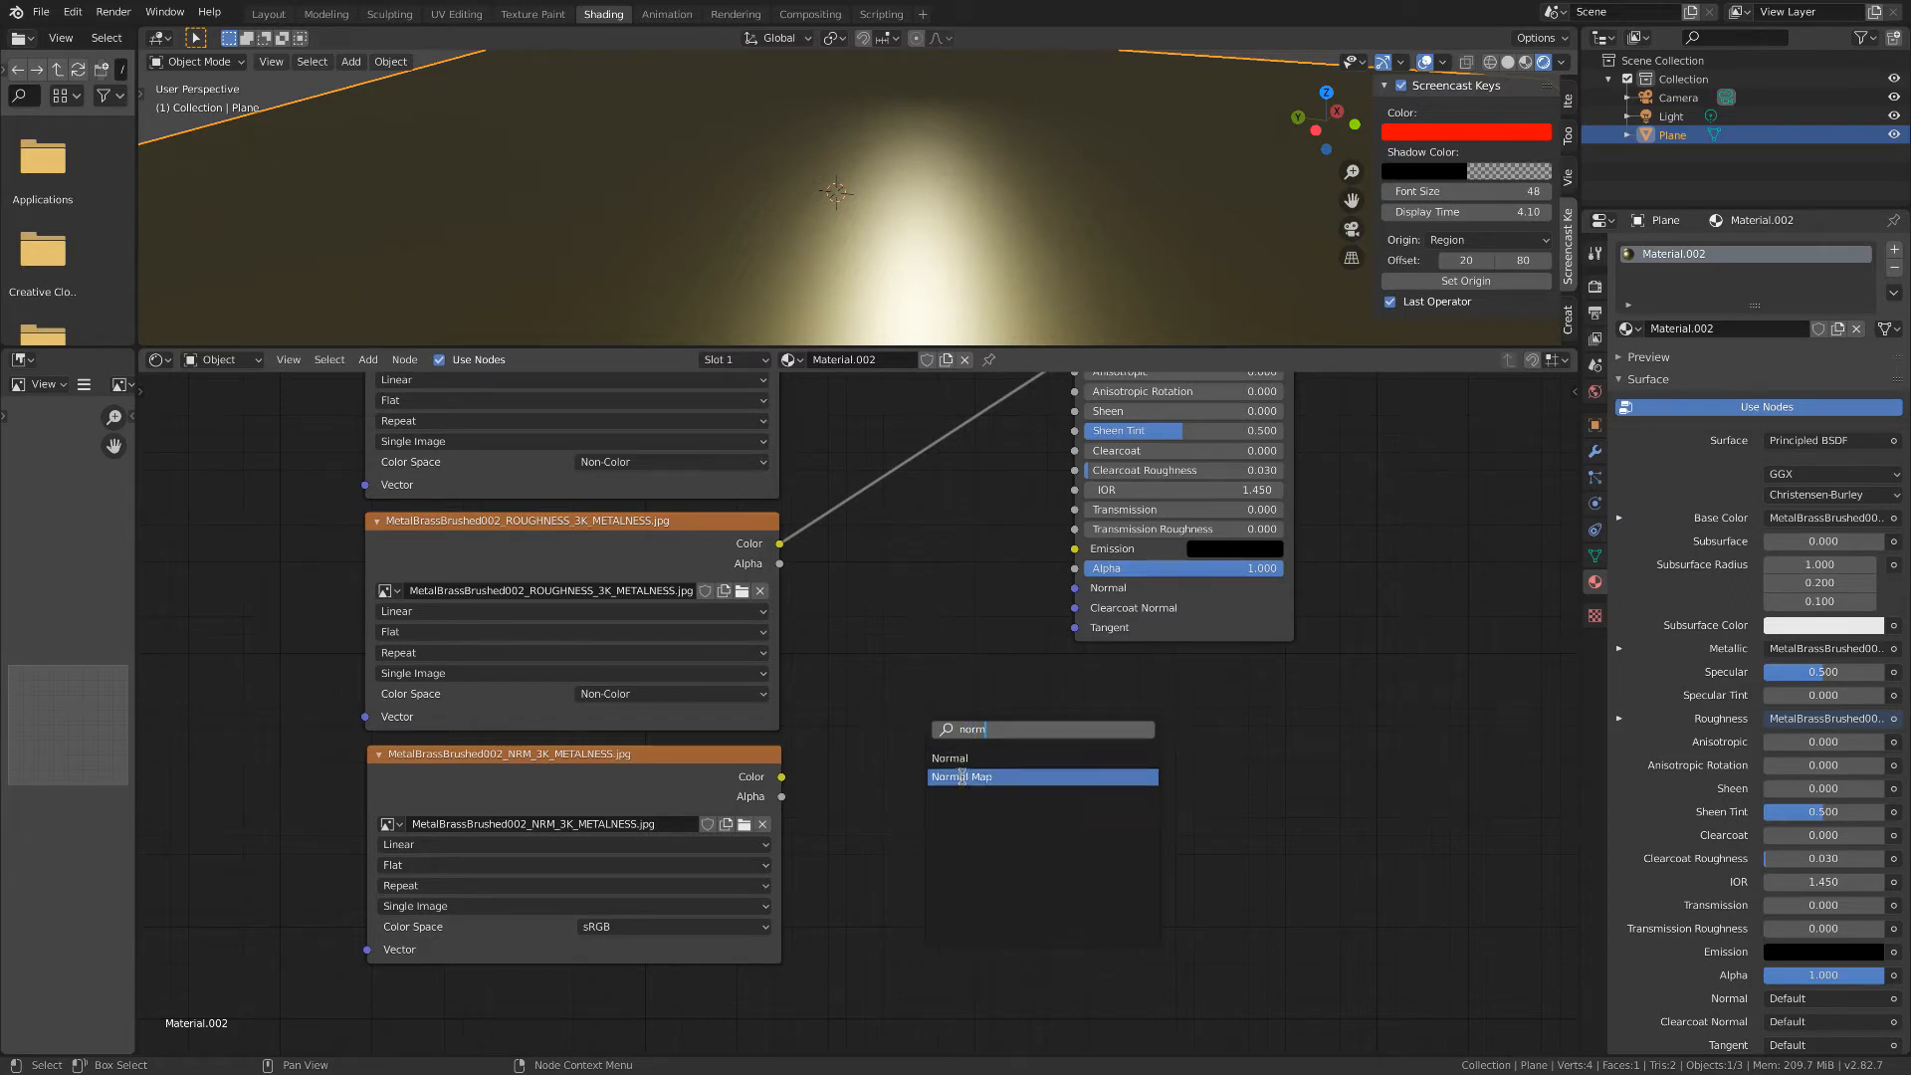
{"action": "left_click", "coordinate": [961, 776]}
{"action": "left_click", "coordinate": [868, 645]}
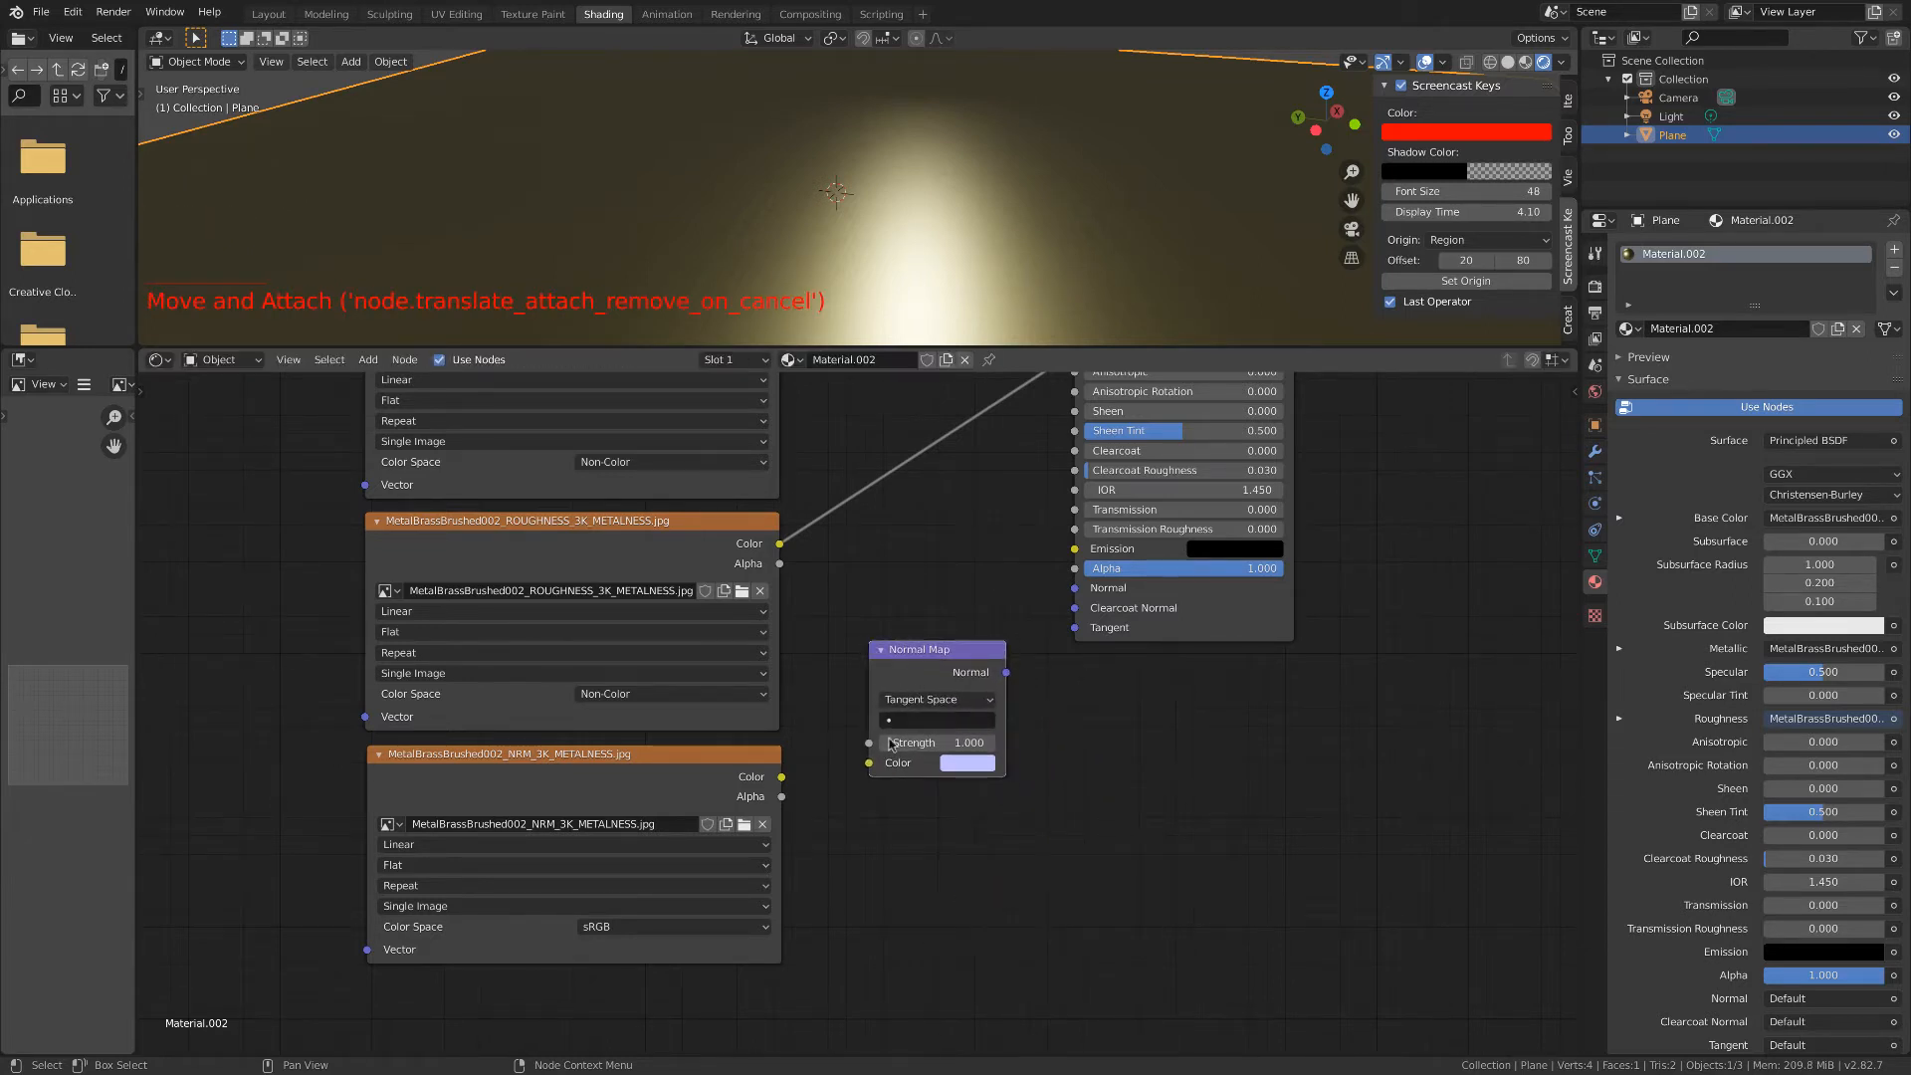
{"action": "left_click_drag", "start_coordinate": [781, 777], "coordinate": [868, 766]}
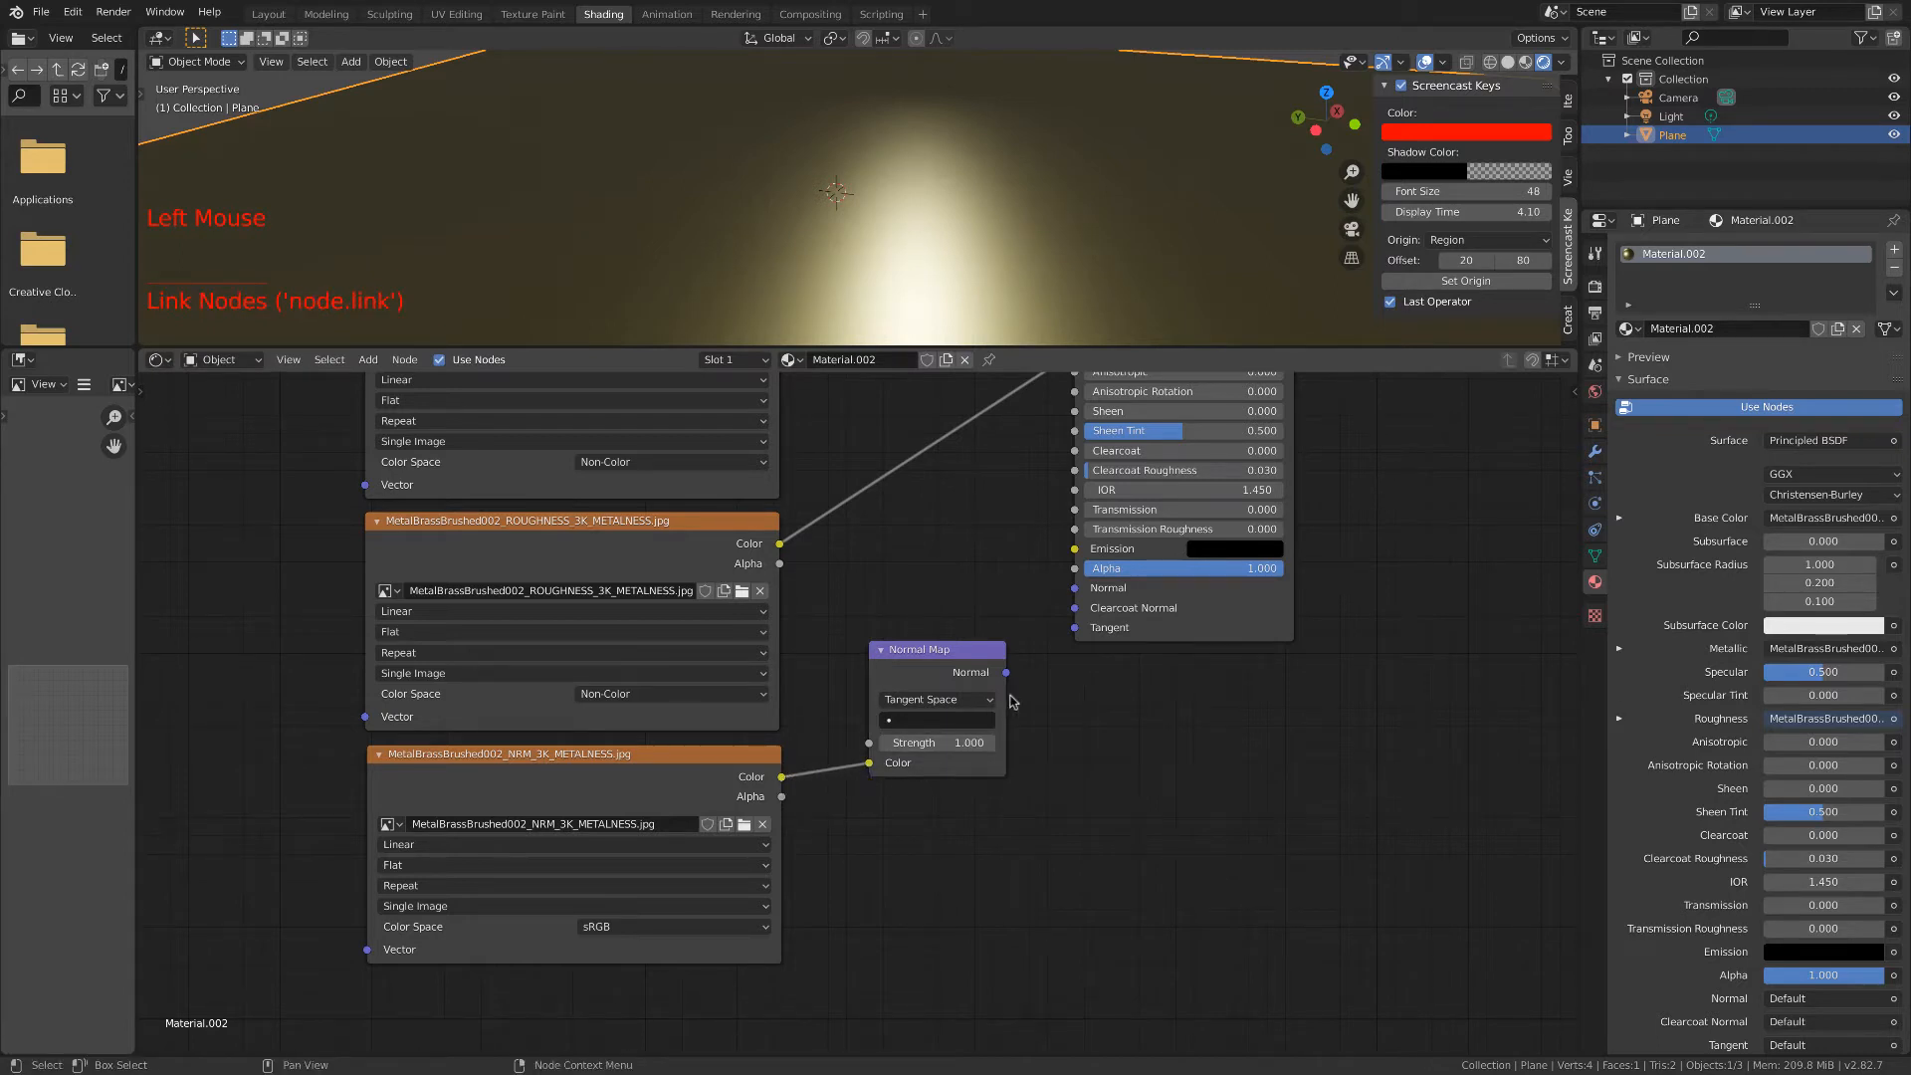
{"action": "left_click_drag", "start_coordinate": [1007, 676], "coordinate": [1073, 589]}
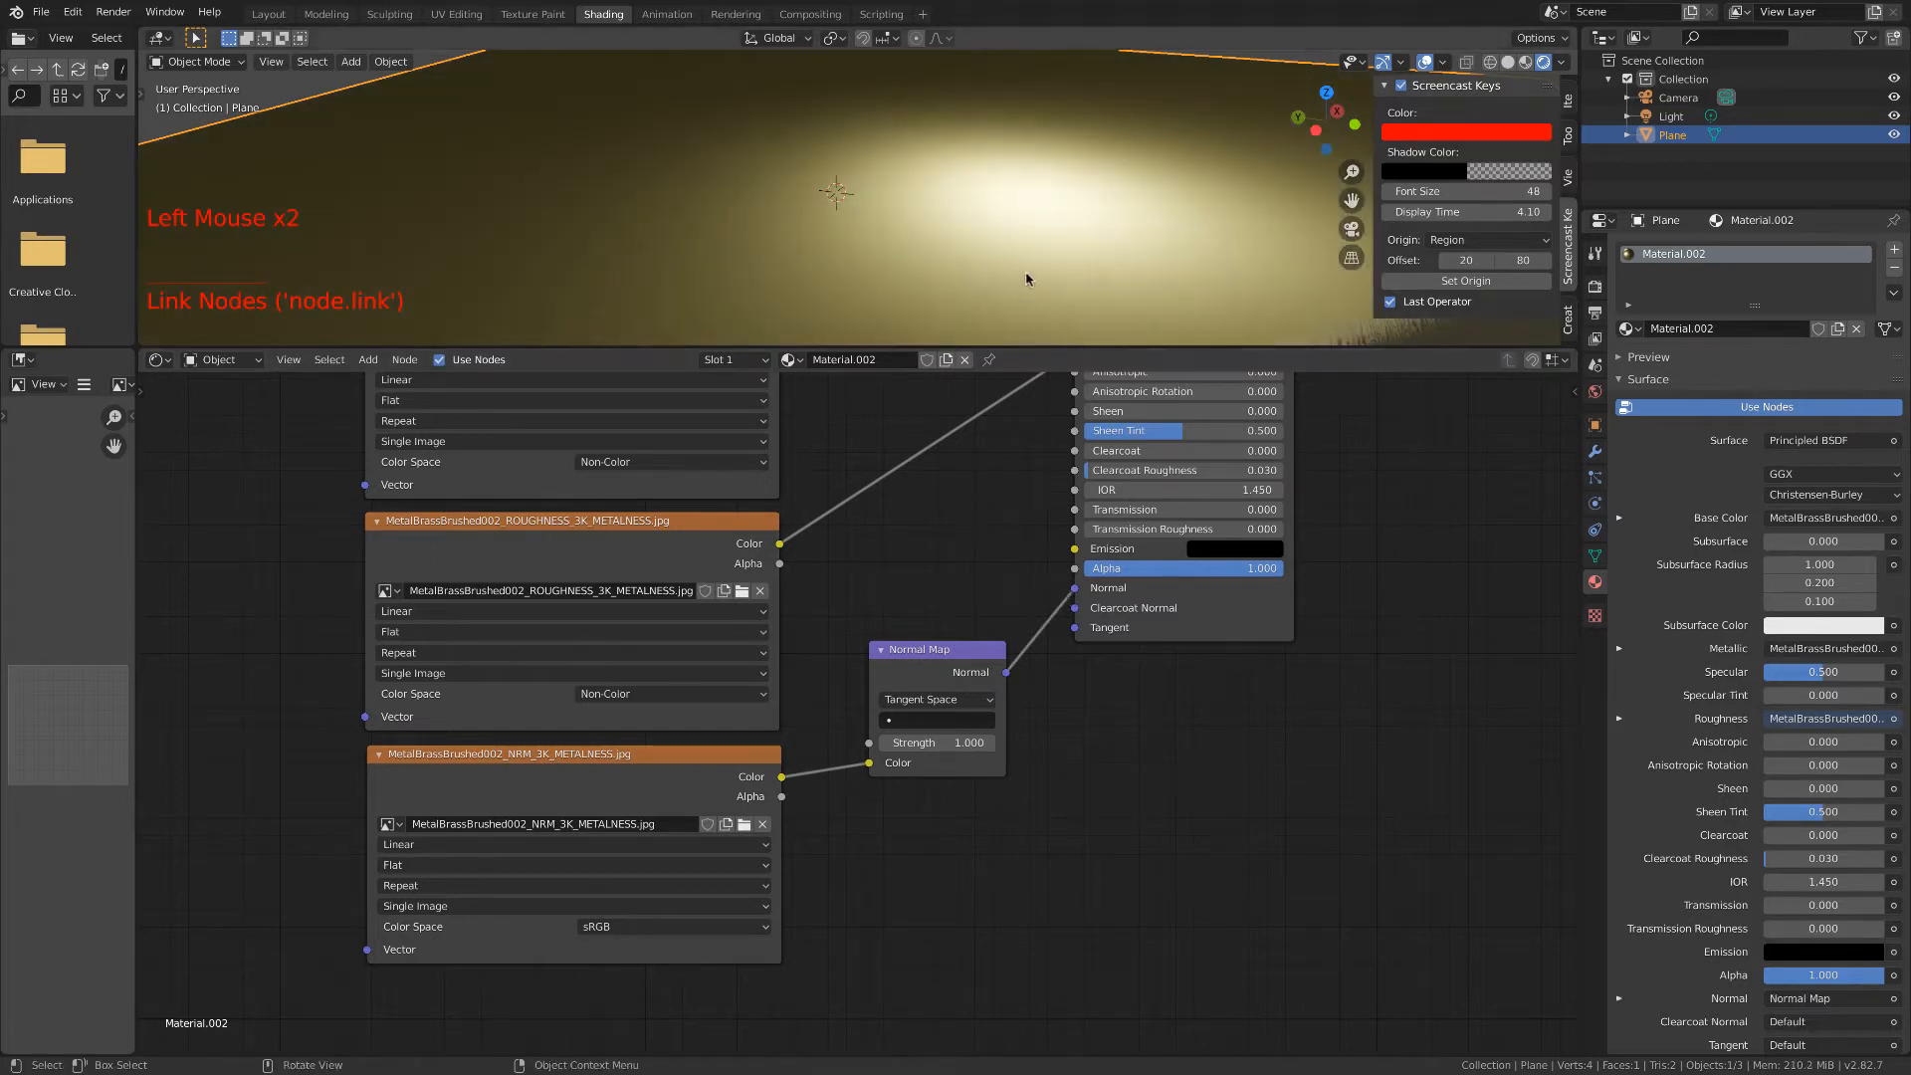
Set the Normal Map's Strength to 1.8 and hide the 3D viewport's sidebar.
{"action": "left_click_drag", "start_coordinate": [907, 742], "coordinate": [933, 749]}
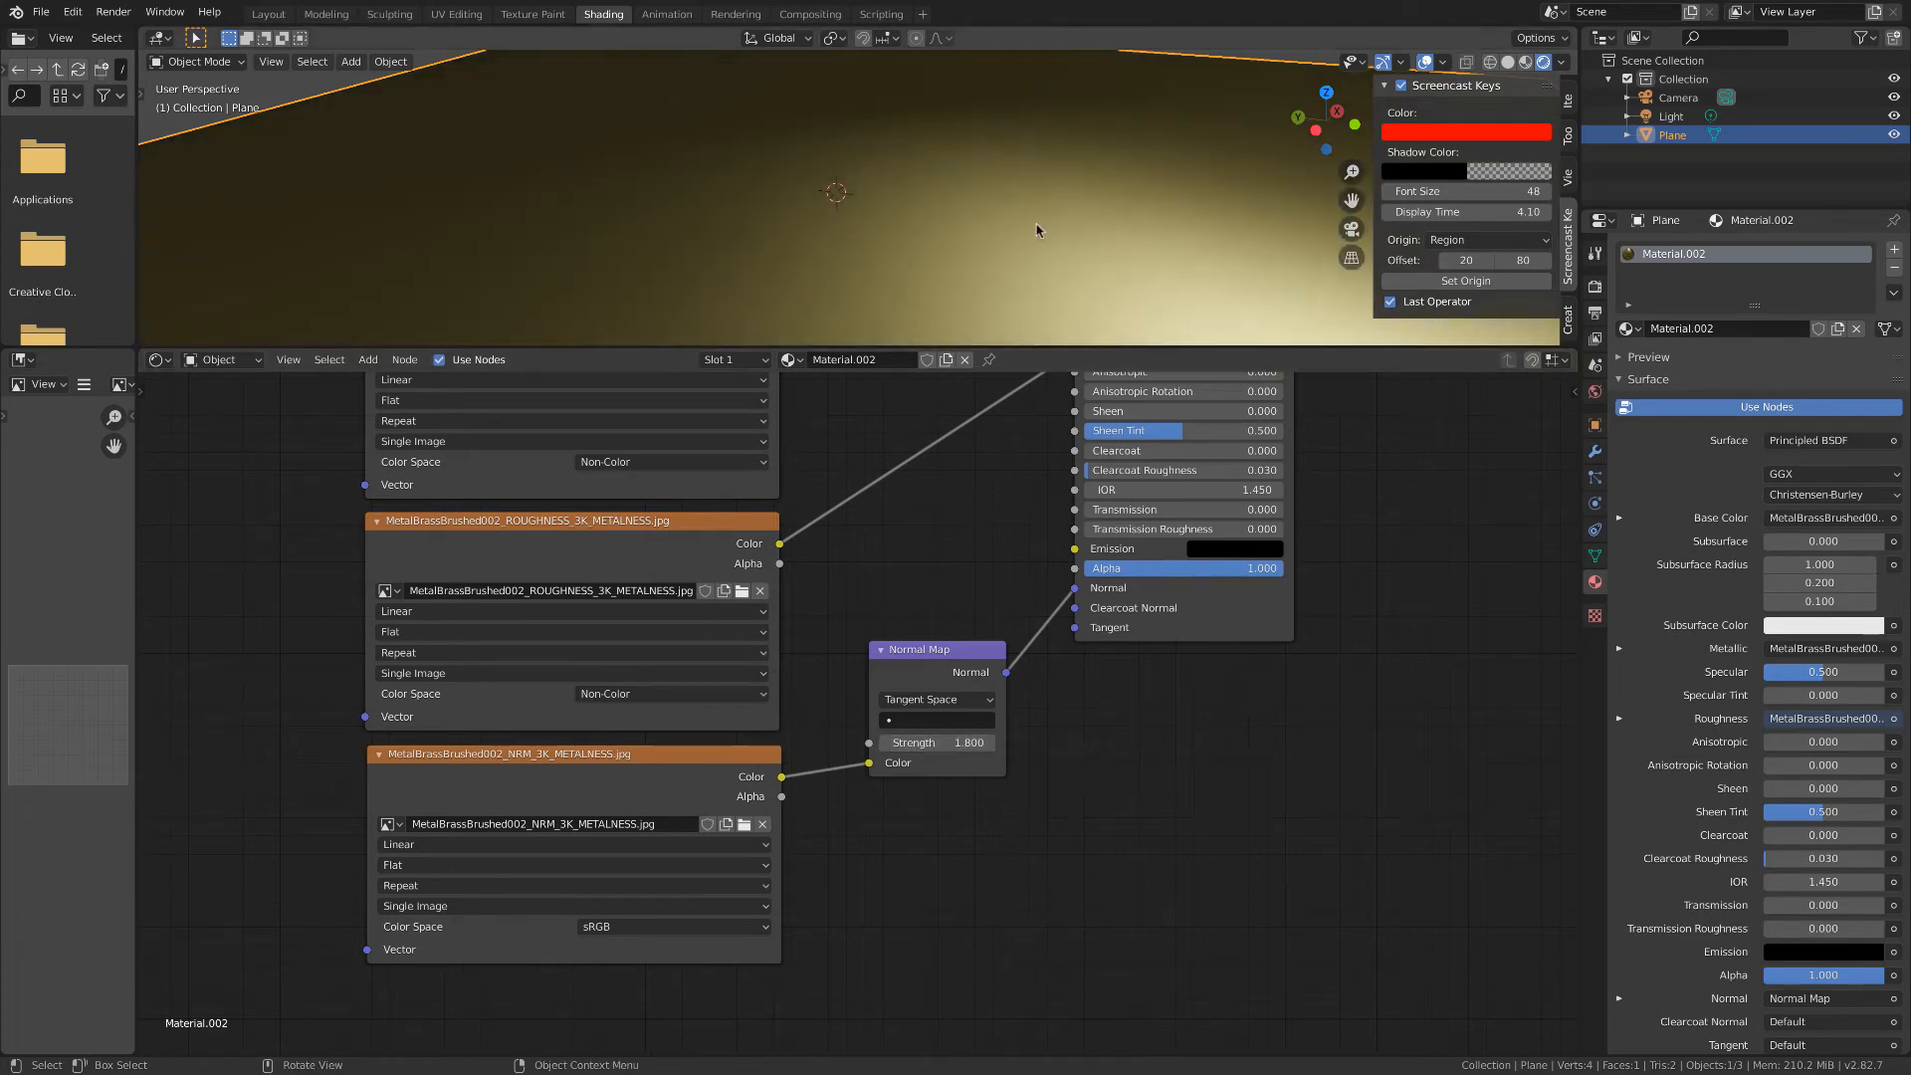
{"action": "middle_click_drag", "start_coordinate": [1036, 226], "coordinate": [969, 224]}
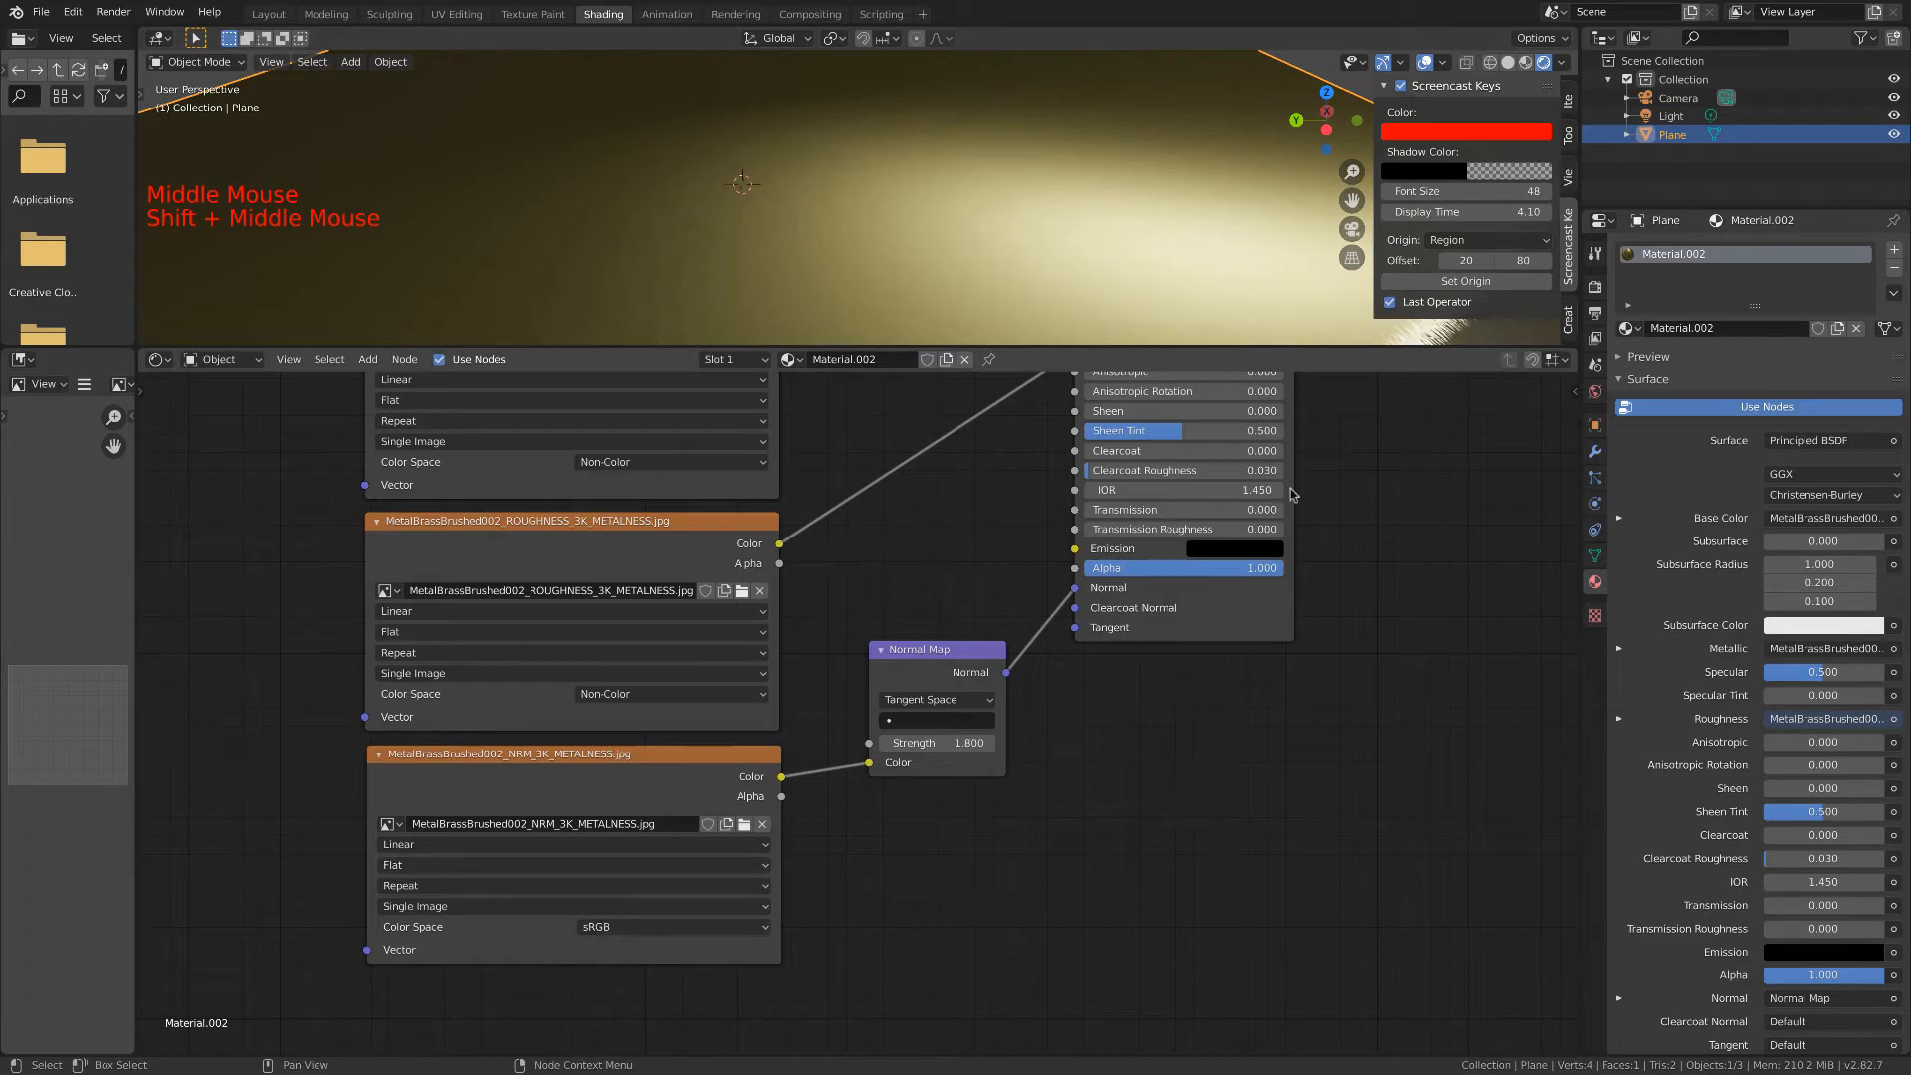
{"action": "key", "text": "n"}
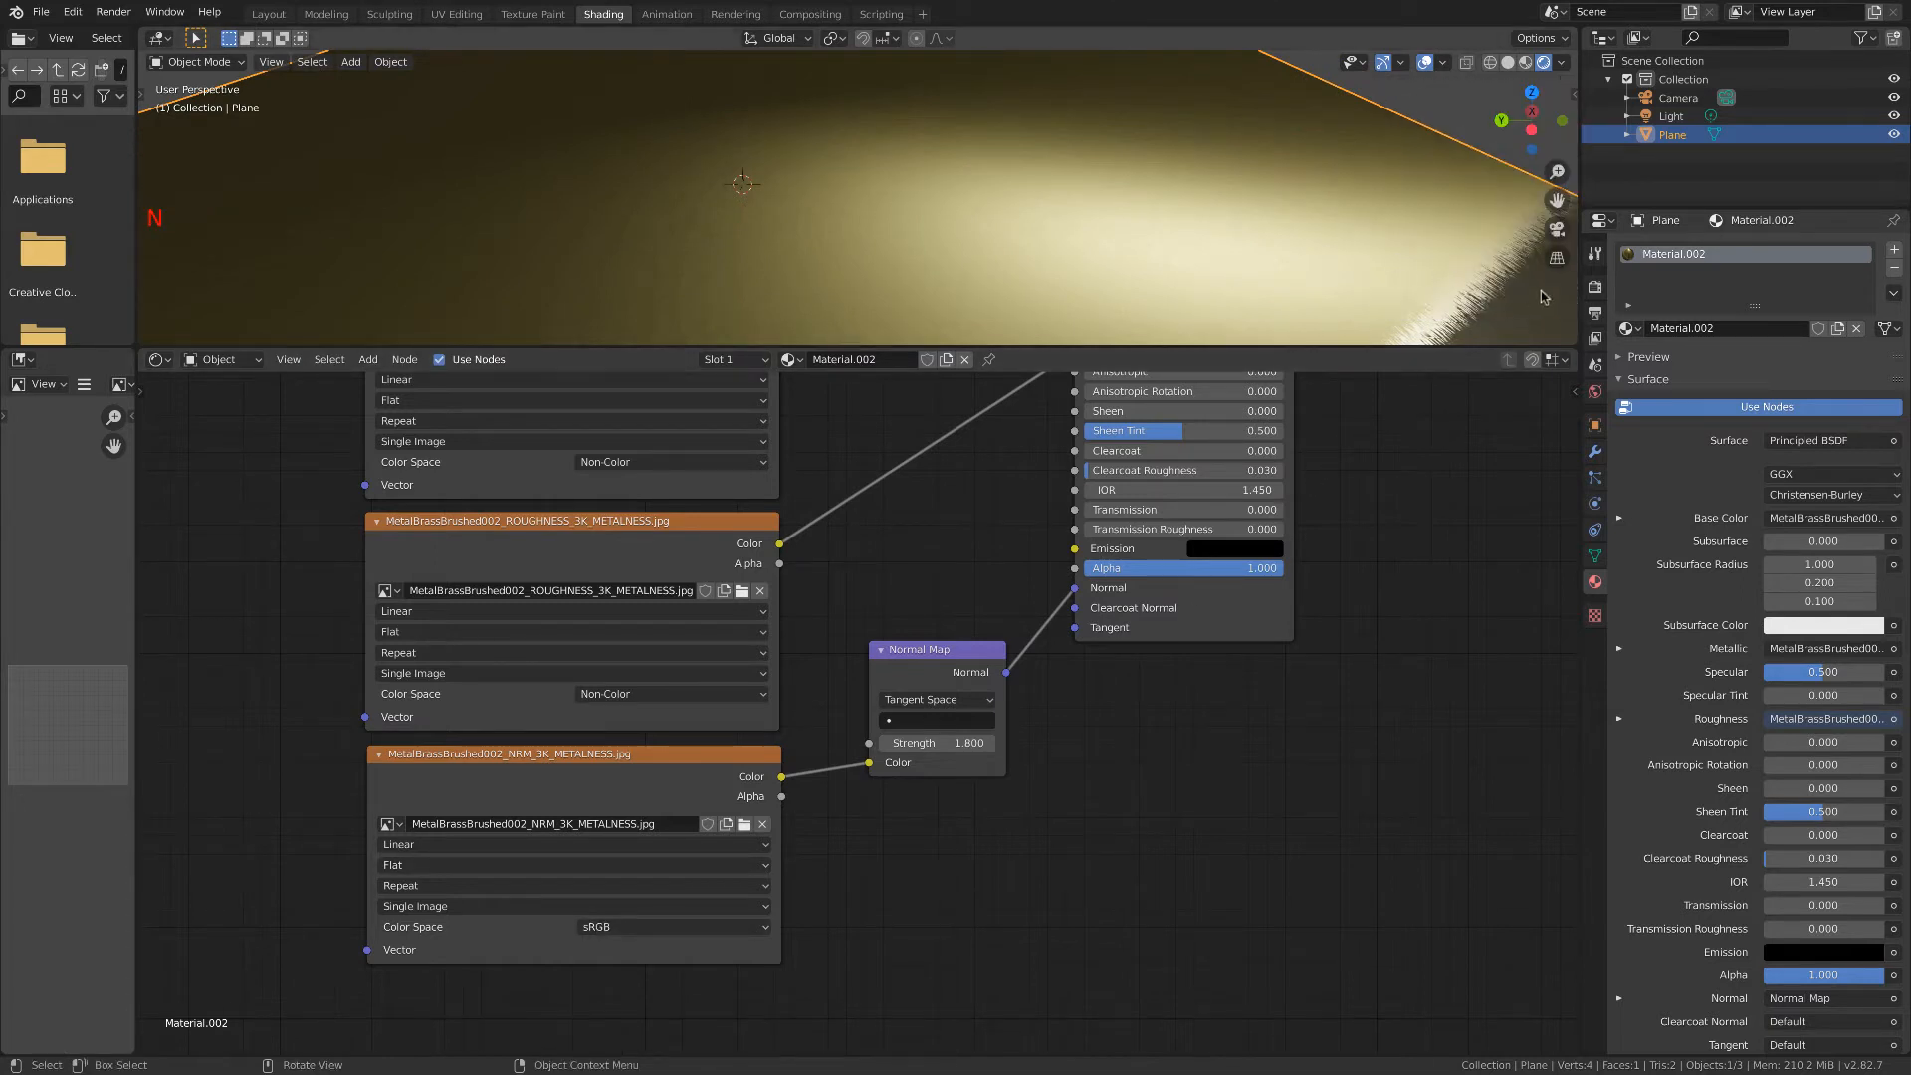
Set the NRM texture's color space to Non-Color and inspect the brushed surface up close.
{"action": "left_click", "coordinate": [611, 930]}
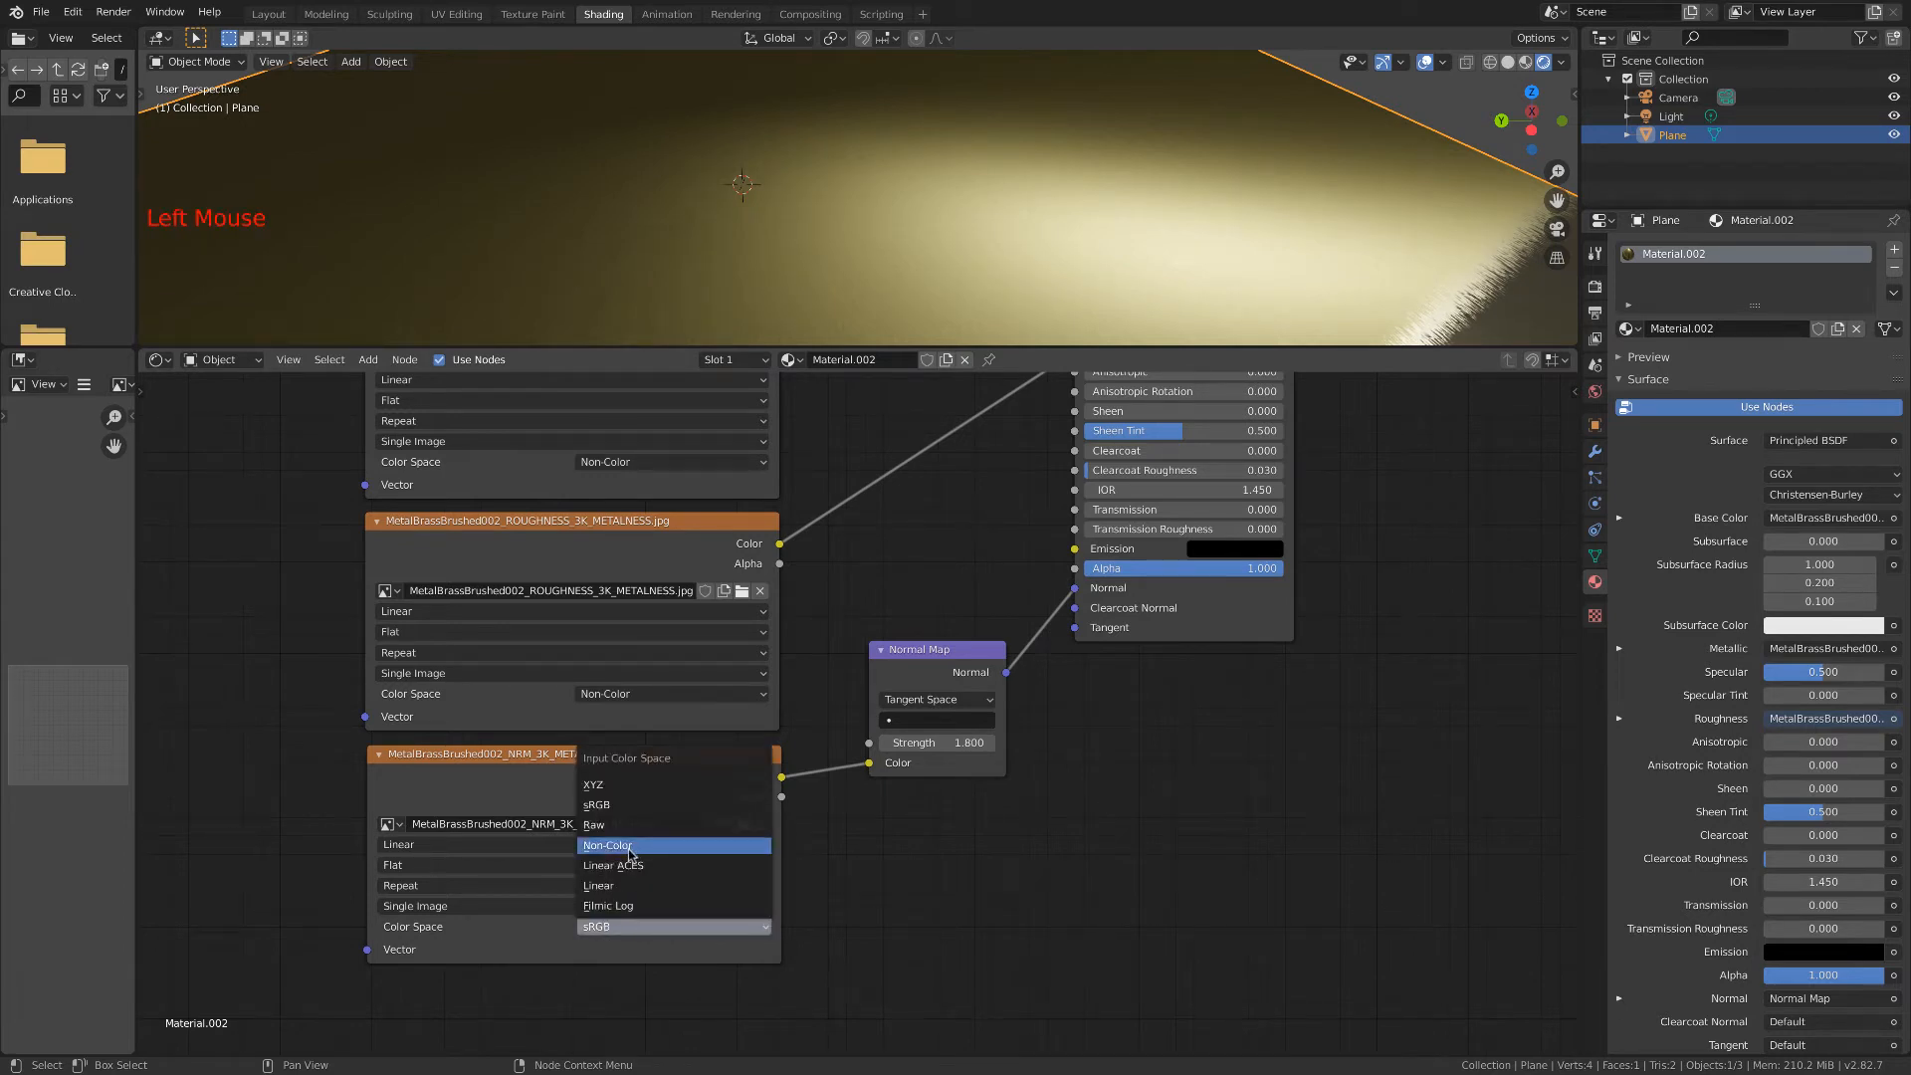
{"action": "left_click", "coordinate": [628, 848]}
{"action": "middle_click_drag", "start_coordinate": [883, 328], "coordinate": [848, 269]}
{"action": "scroll", "coordinate": [848, 270], "scroll_direction": "up", "scroll_amount": 1}
{"action": "scroll", "coordinate": [848, 269], "scroll_direction": "up", "scroll_amount": 3}
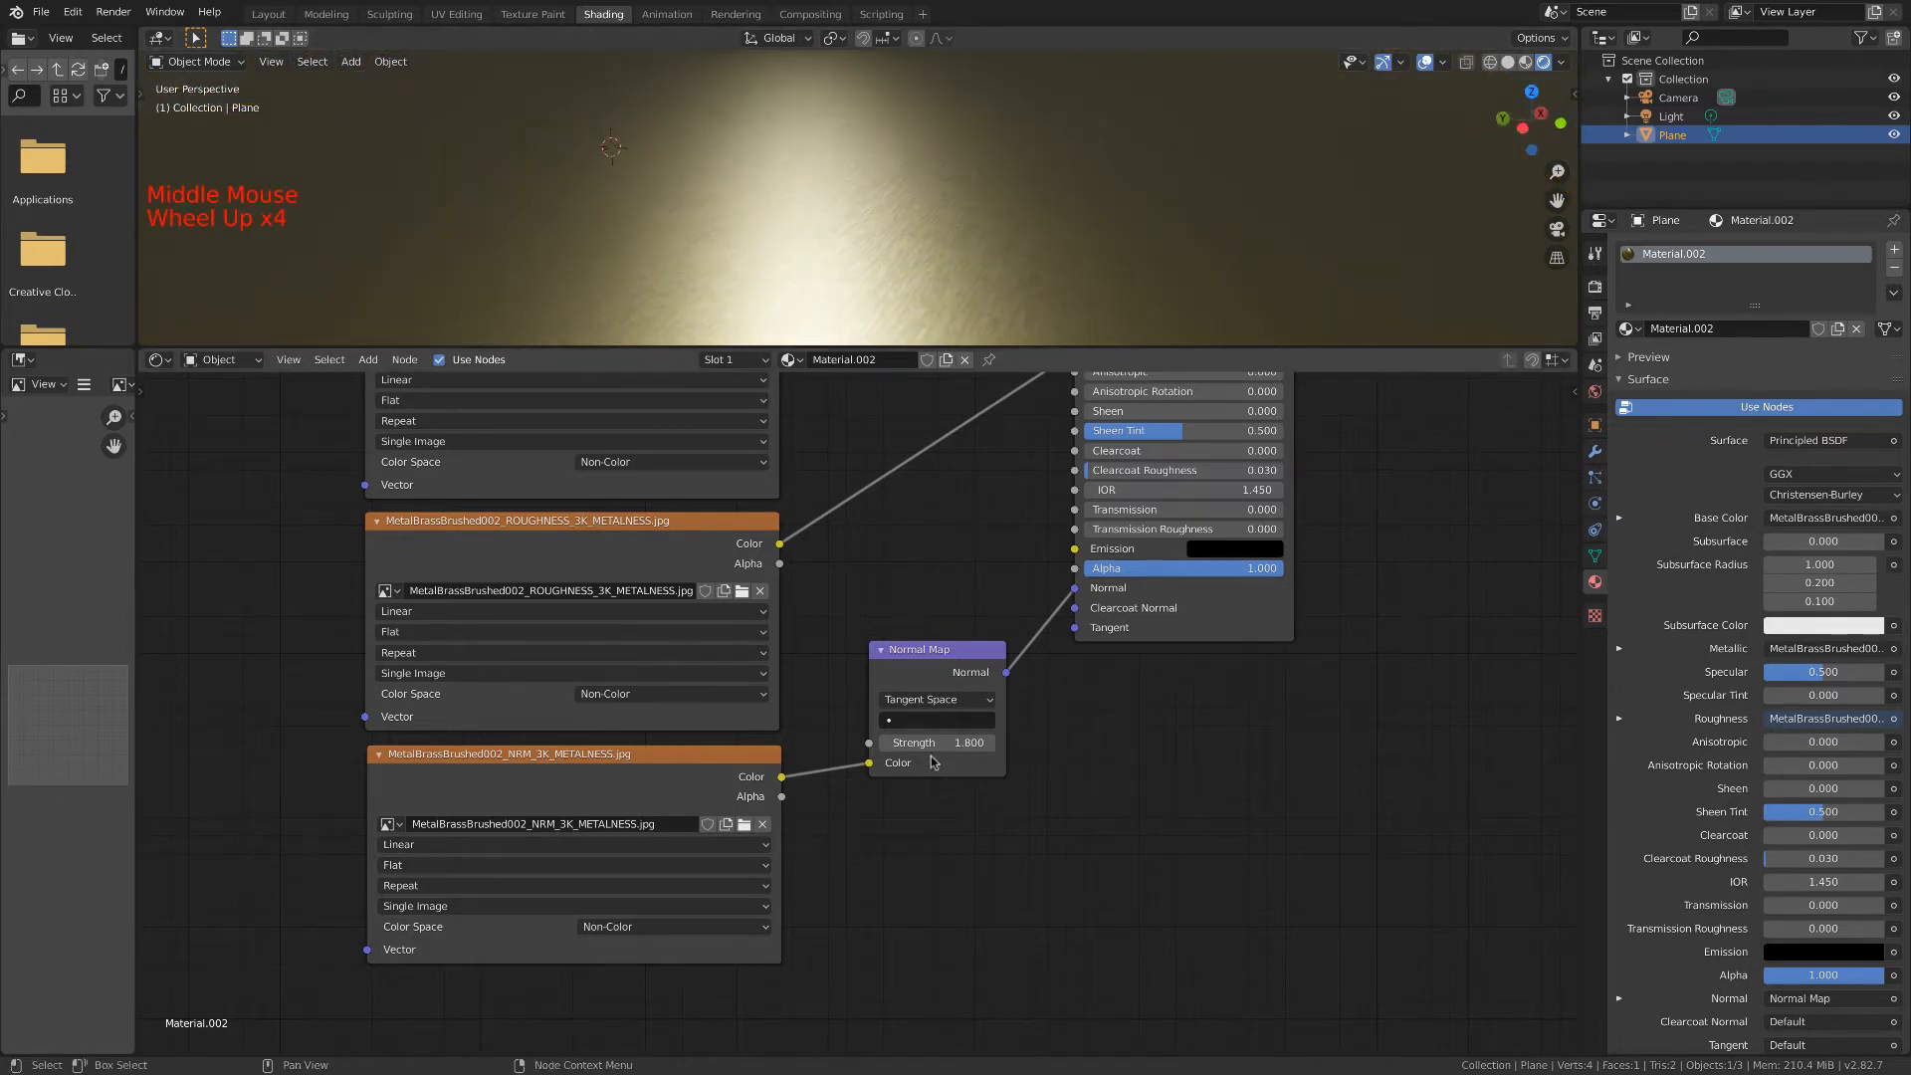
Raise the Normal Map's Strength to 2.6 and, after checking the whole plane, to 8.4.
{"action": "left_click_drag", "start_coordinate": [921, 745], "coordinate": [940, 745]}
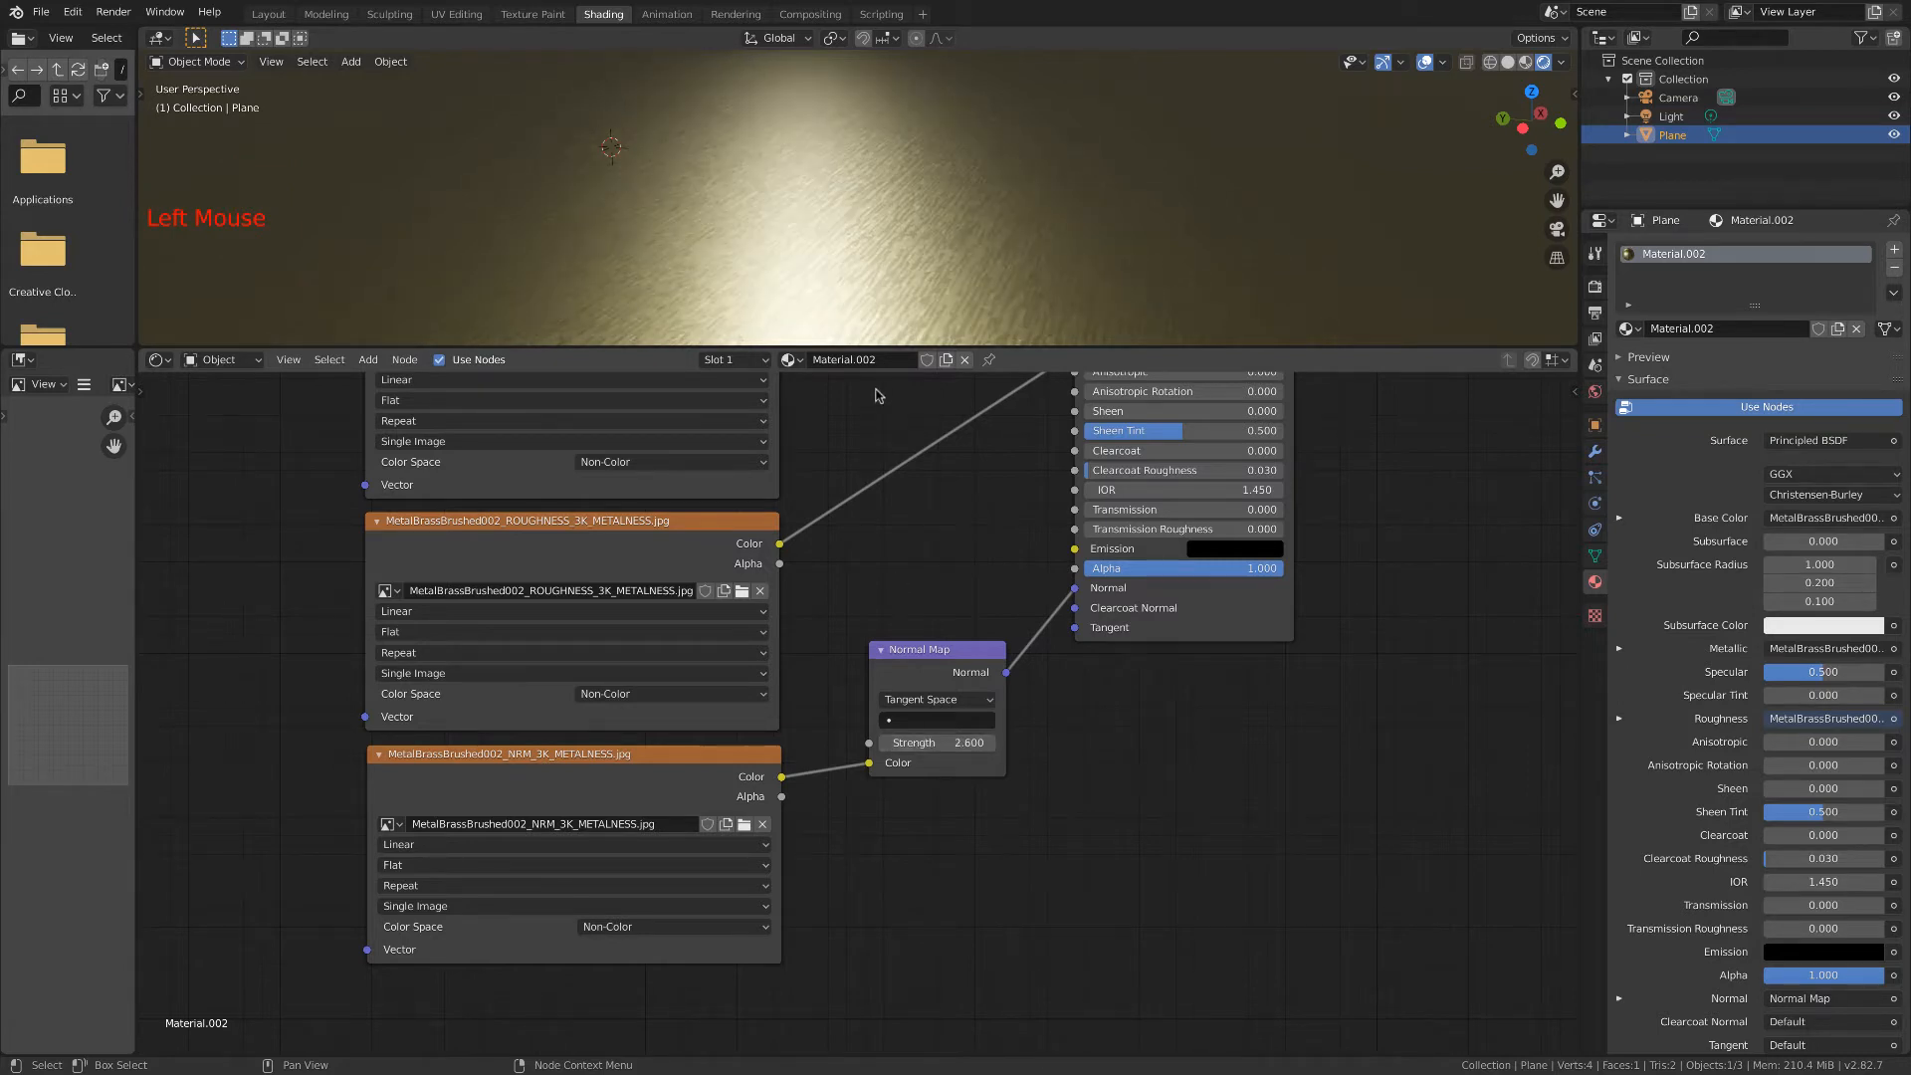
{"action": "scroll", "coordinate": [873, 302], "scroll_direction": "down", "scroll_amount": 7}
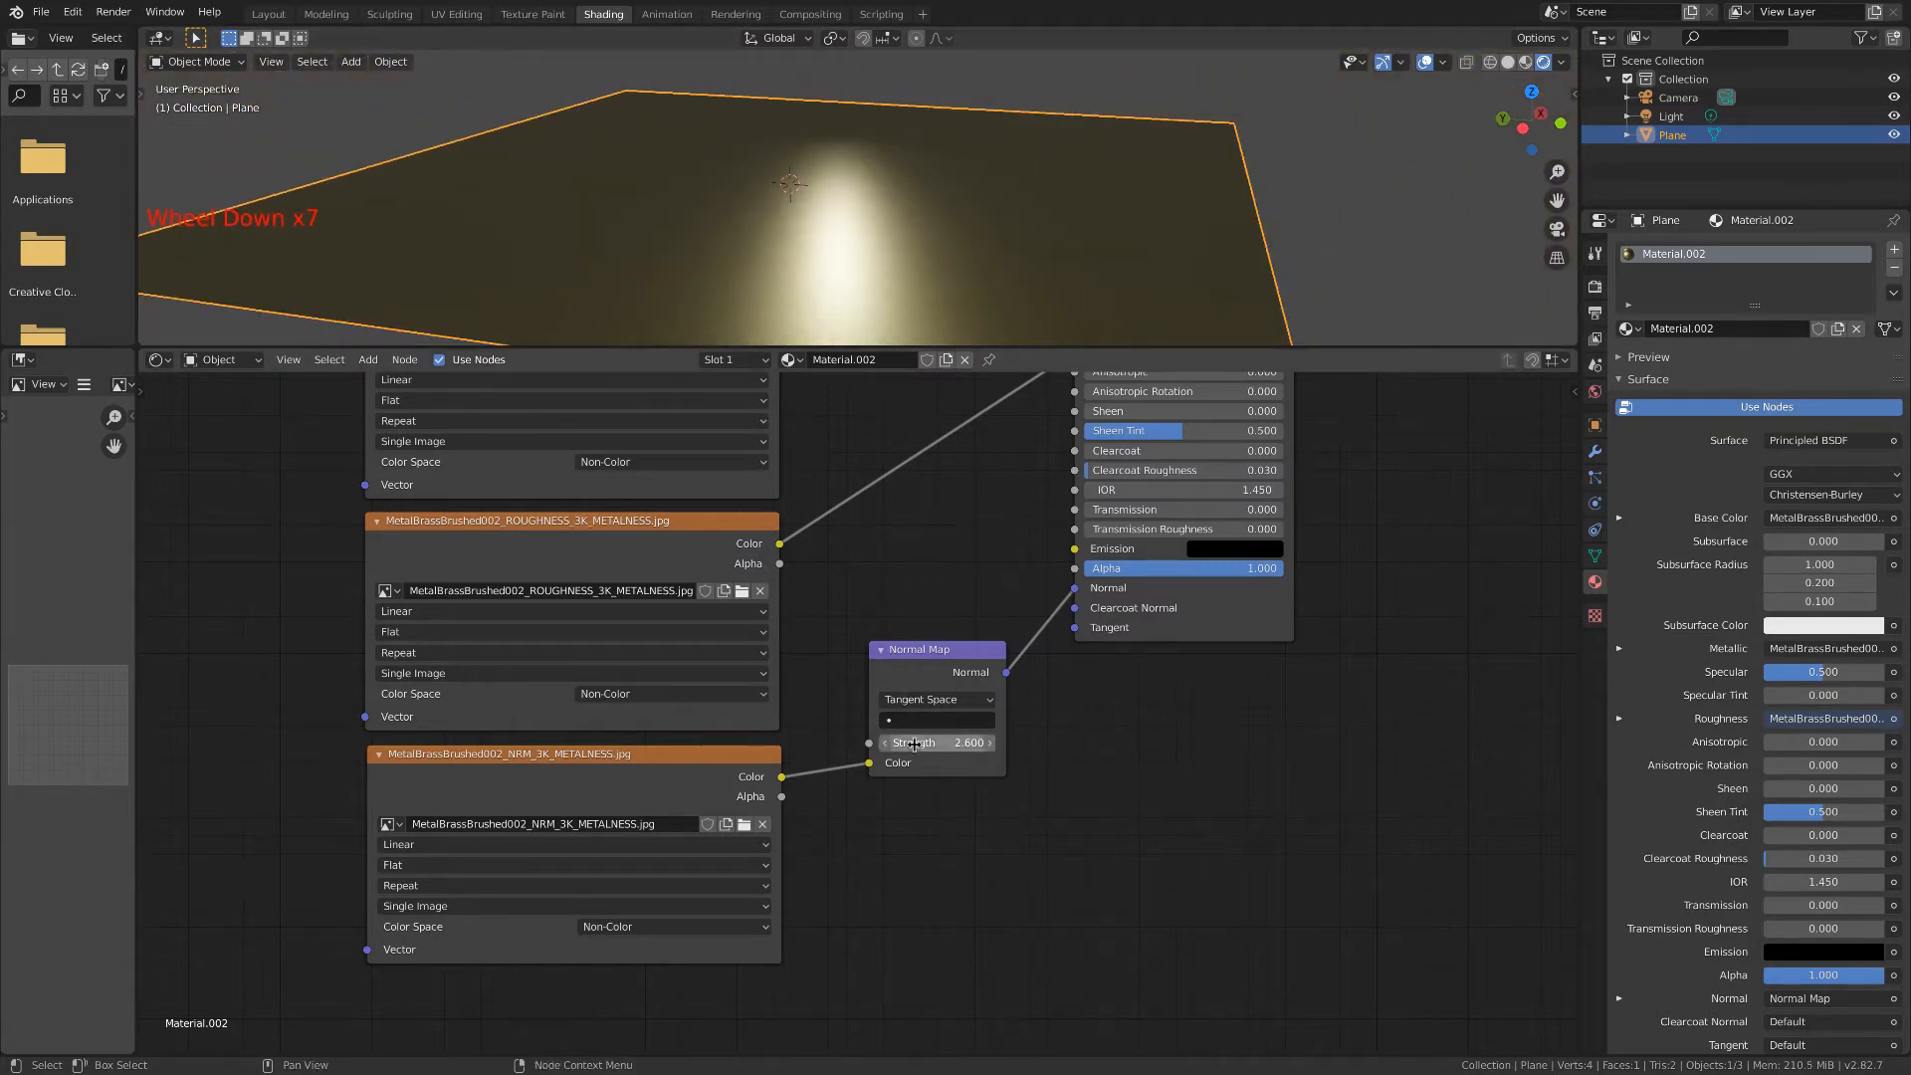
{"action": "left_click_drag", "start_coordinate": [916, 743], "coordinate": [937, 745]}
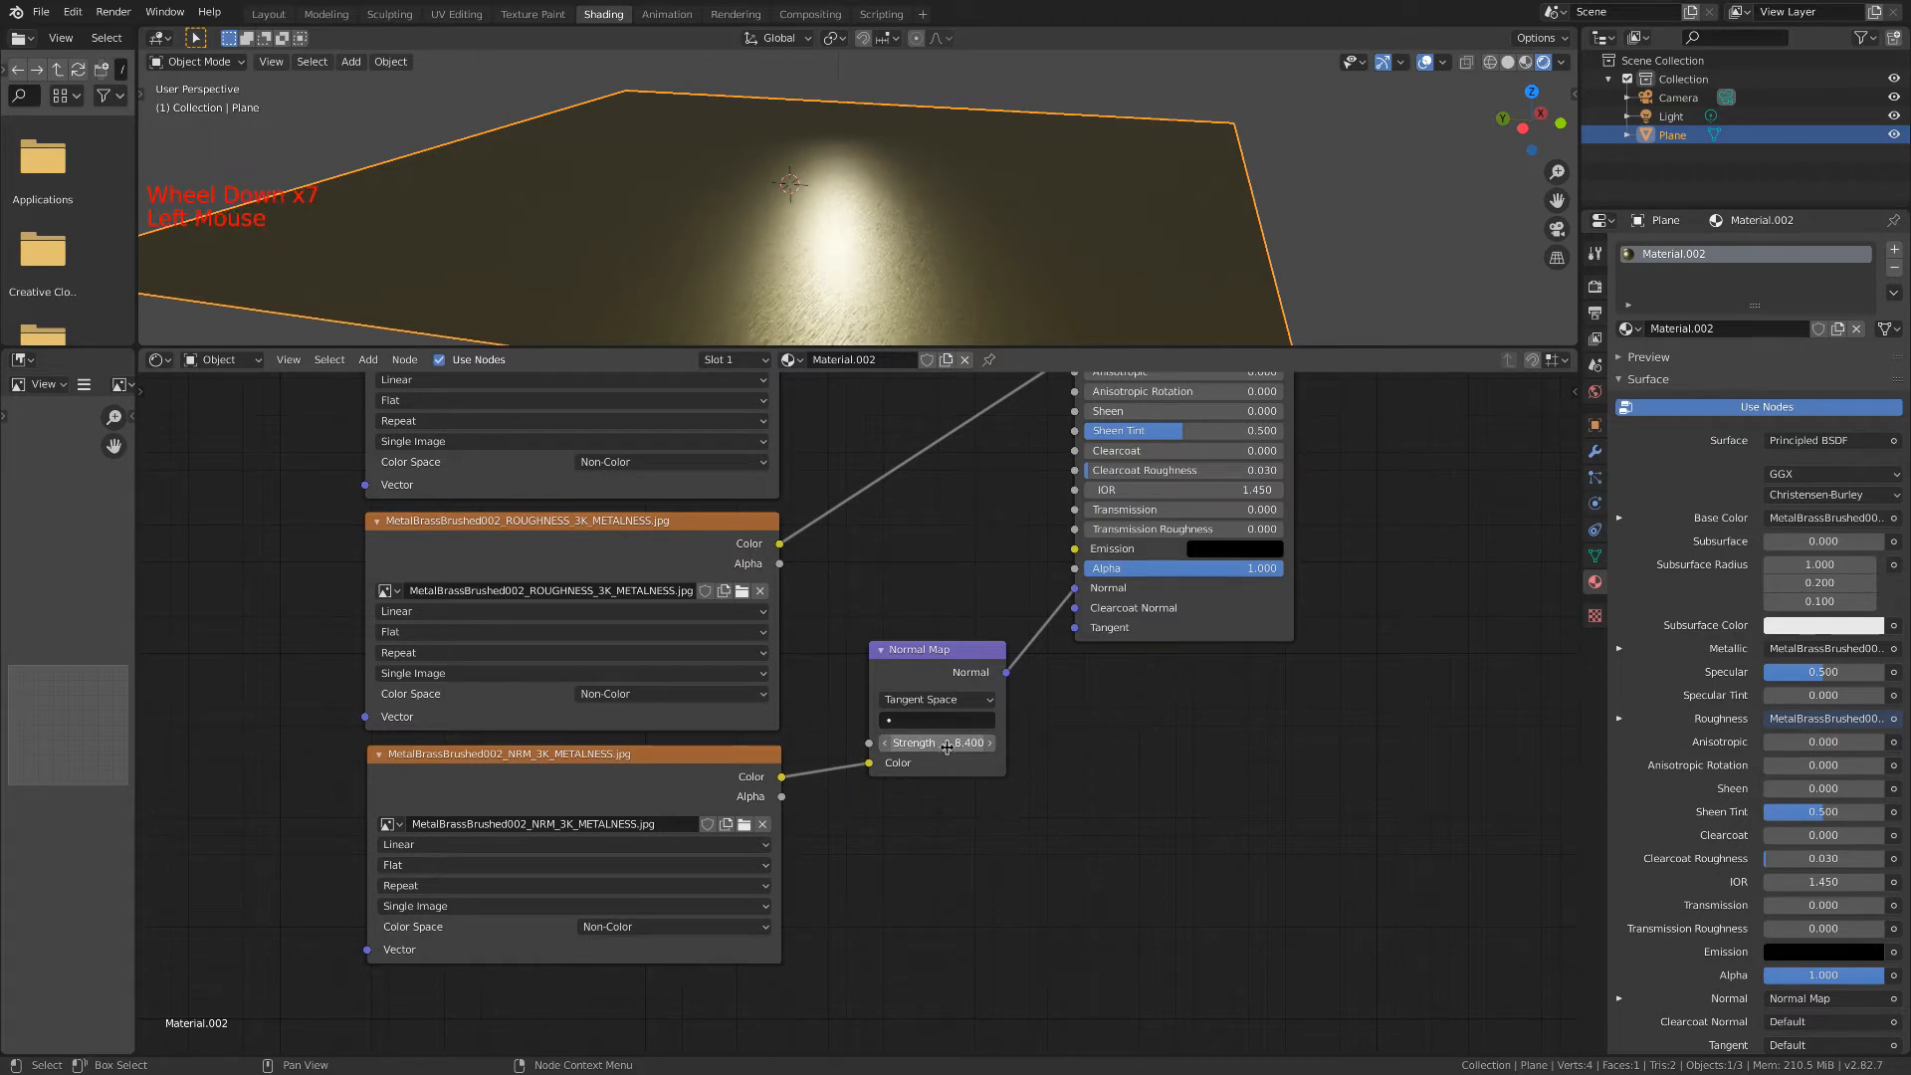
{"action": "middle_click_drag", "start_coordinate": [886, 288], "coordinate": [855, 318]}
Move the COL color texture node upward to open a gap above the metalness texture node.
{"action": "scroll", "coordinate": [876, 538], "scroll_direction": "down", "scroll_amount": 6}
{"action": "middle_click_drag", "start_coordinate": [875, 517], "coordinate": [874, 621], "text": "shift"}
{"action": "scroll", "coordinate": [868, 665], "scroll_direction": "up", "scroll_amount": 1}
{"action": "scroll", "coordinate": [874, 576], "scroll_direction": "down", "scroll_amount": 2}
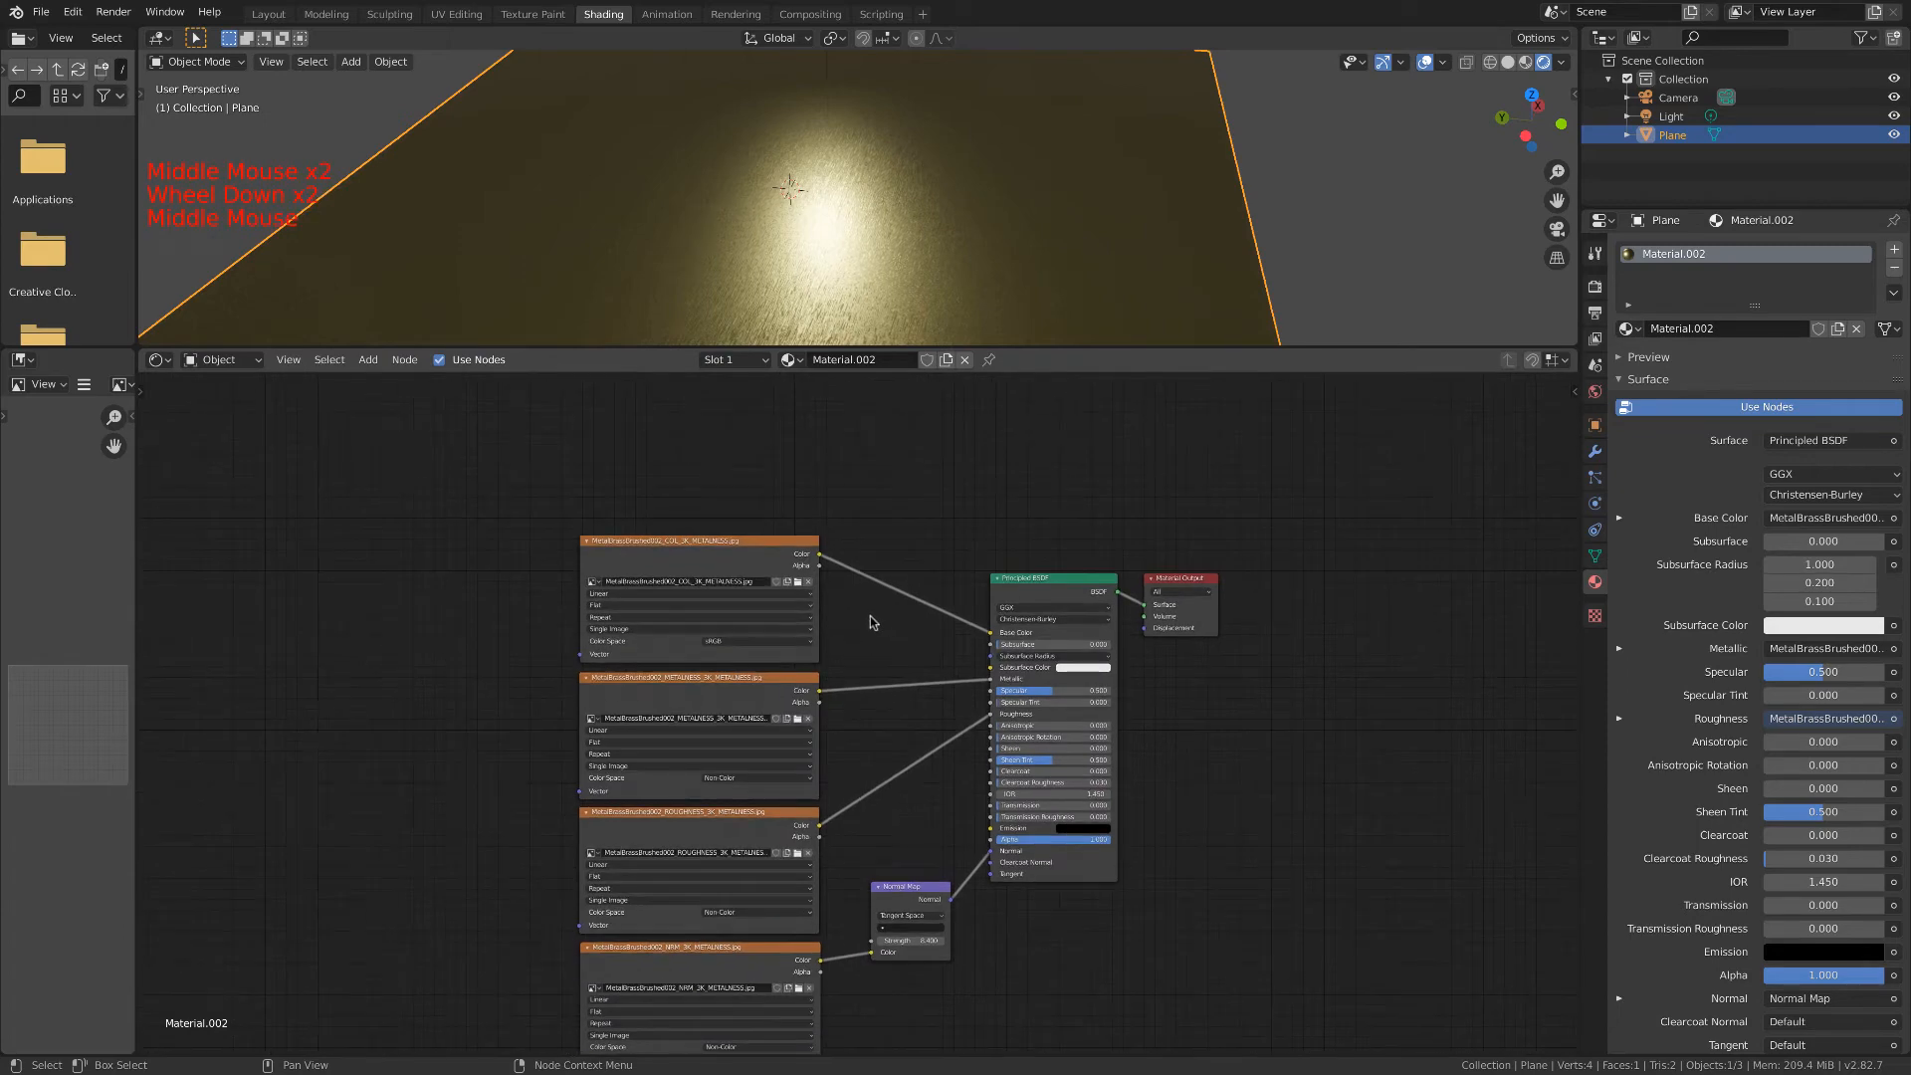
{"action": "left_click", "coordinate": [759, 547]}
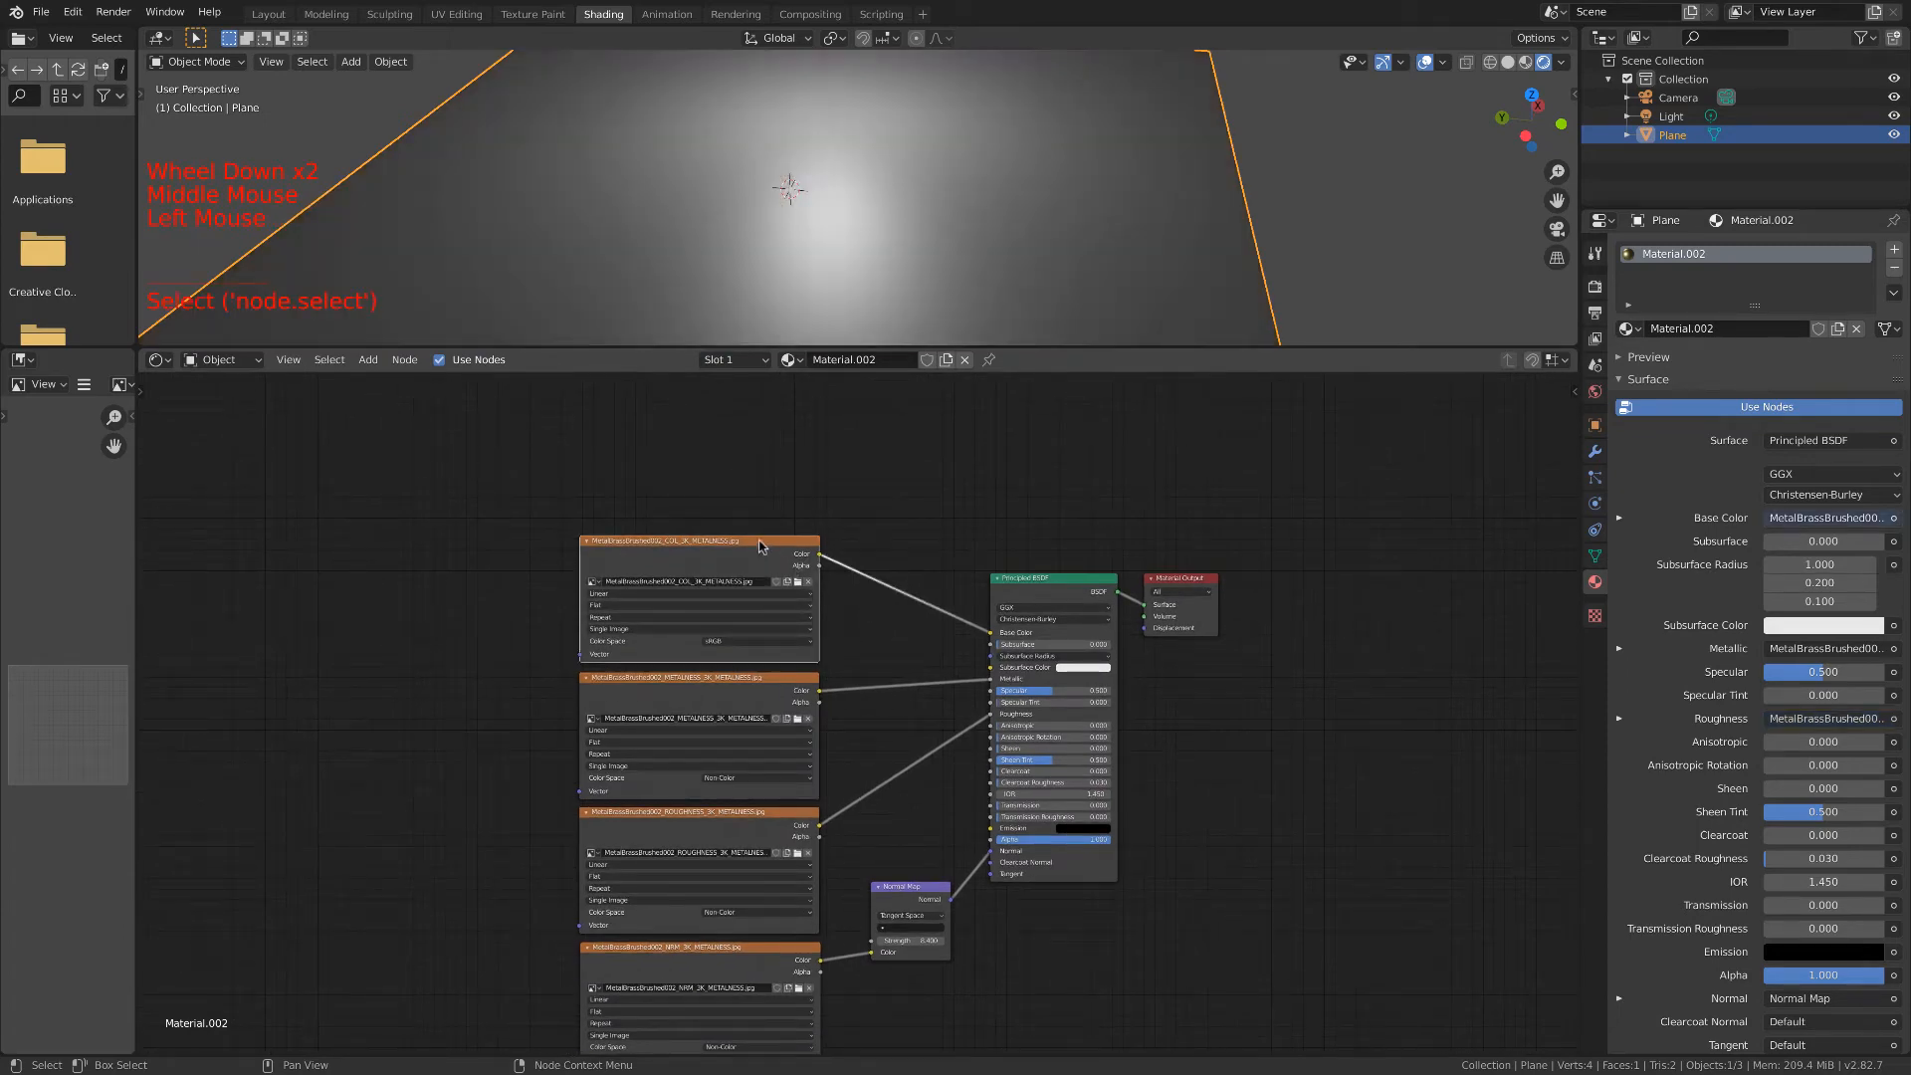
{"action": "key", "text": "g"}
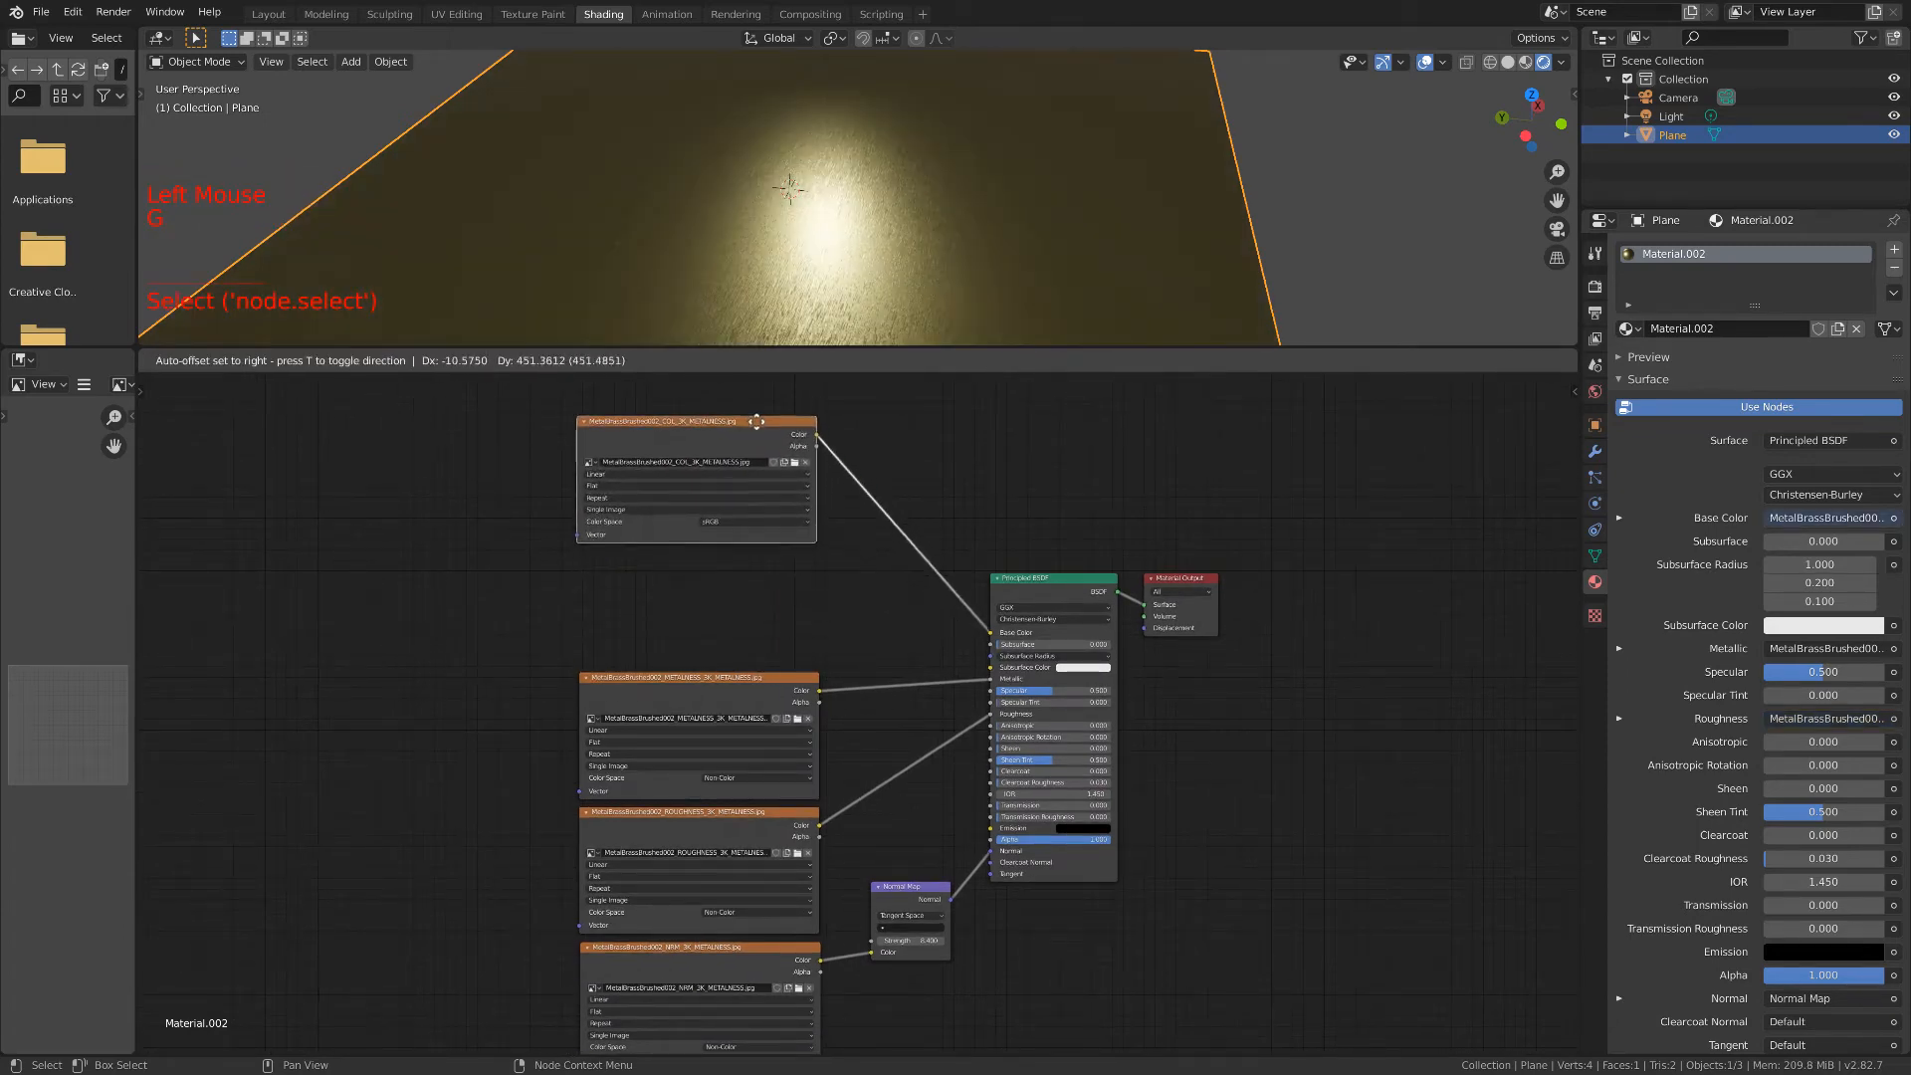
{"action": "left_click", "coordinate": [757, 420]}
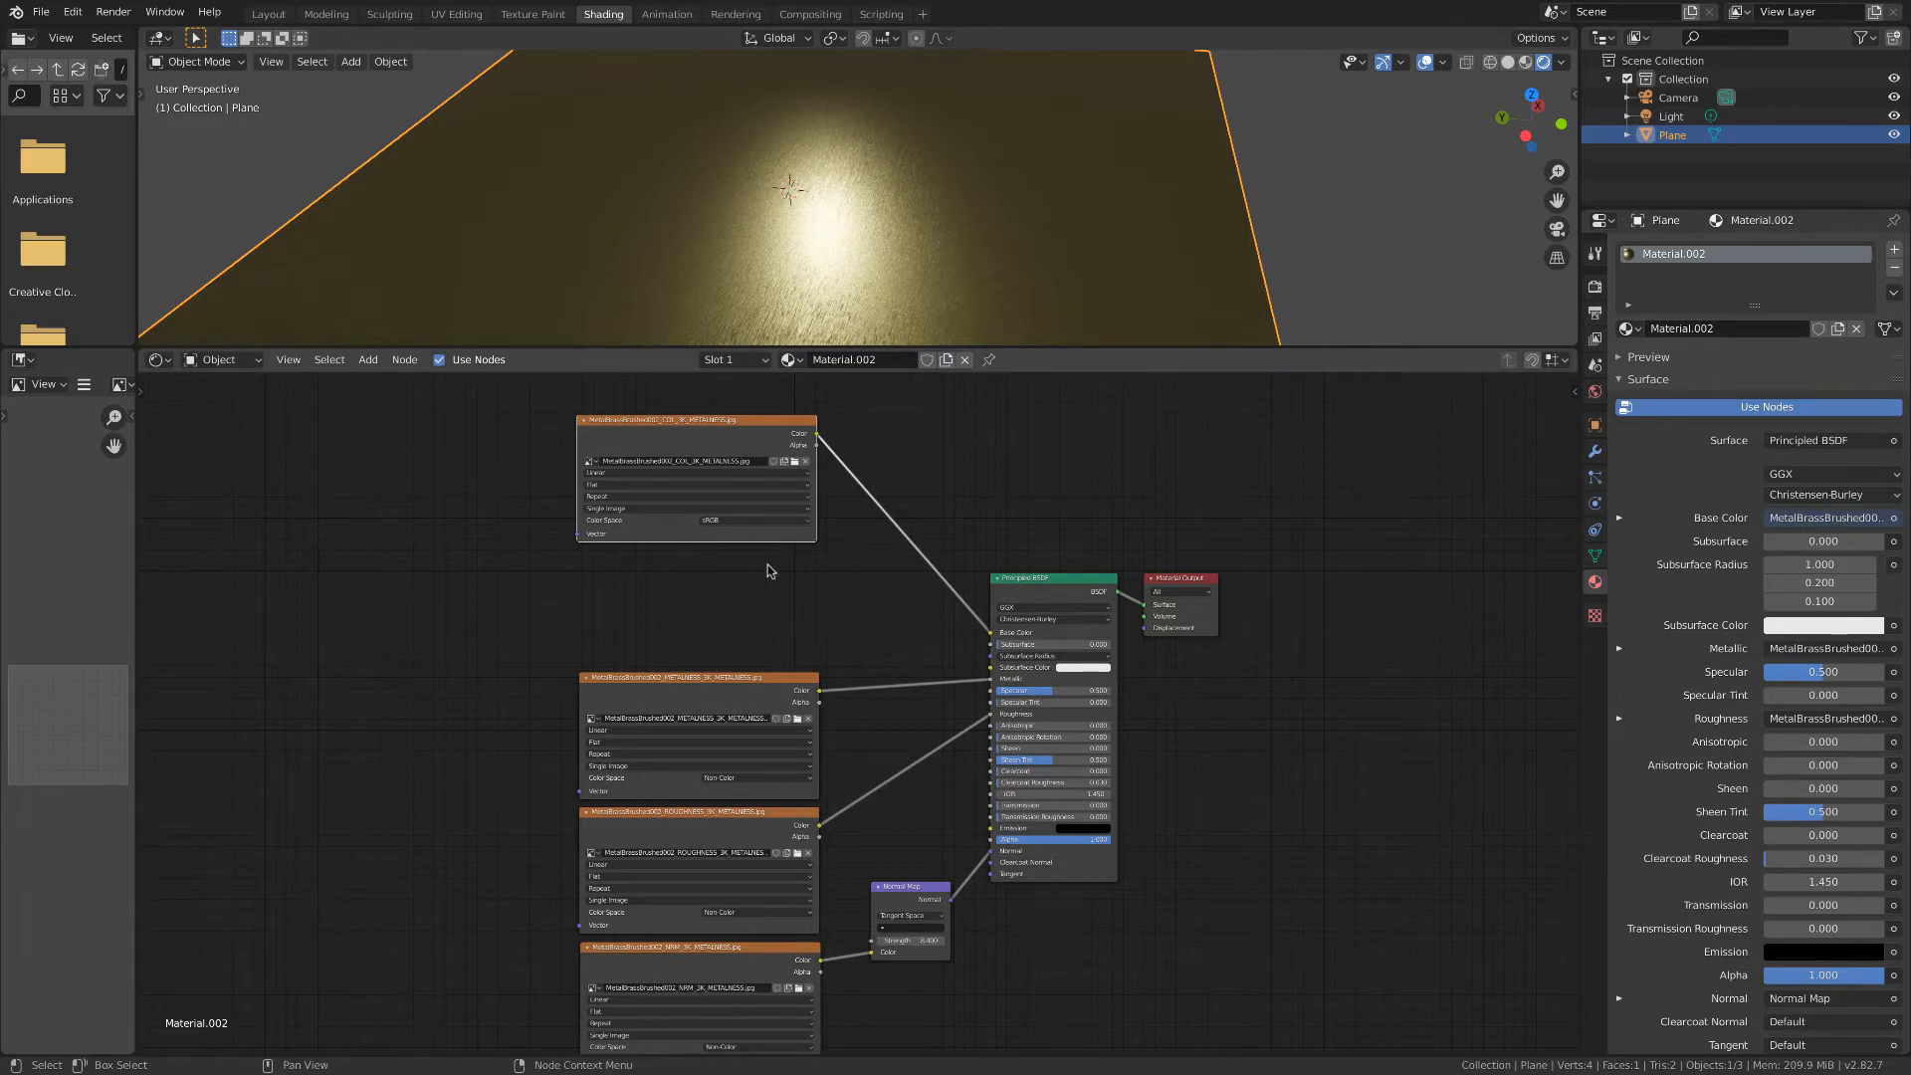
Raise the COL texture node further and align it with the metalness node, leaving room for another texture node between them.
{"action": "middle_click_drag", "start_coordinate": [763, 592], "coordinate": [764, 612]}
{"action": "scroll", "coordinate": [846, 678], "scroll_direction": "down", "scroll_amount": 1}
{"action": "scroll", "coordinate": [846, 678], "scroll_direction": "up", "scroll_amount": 6}
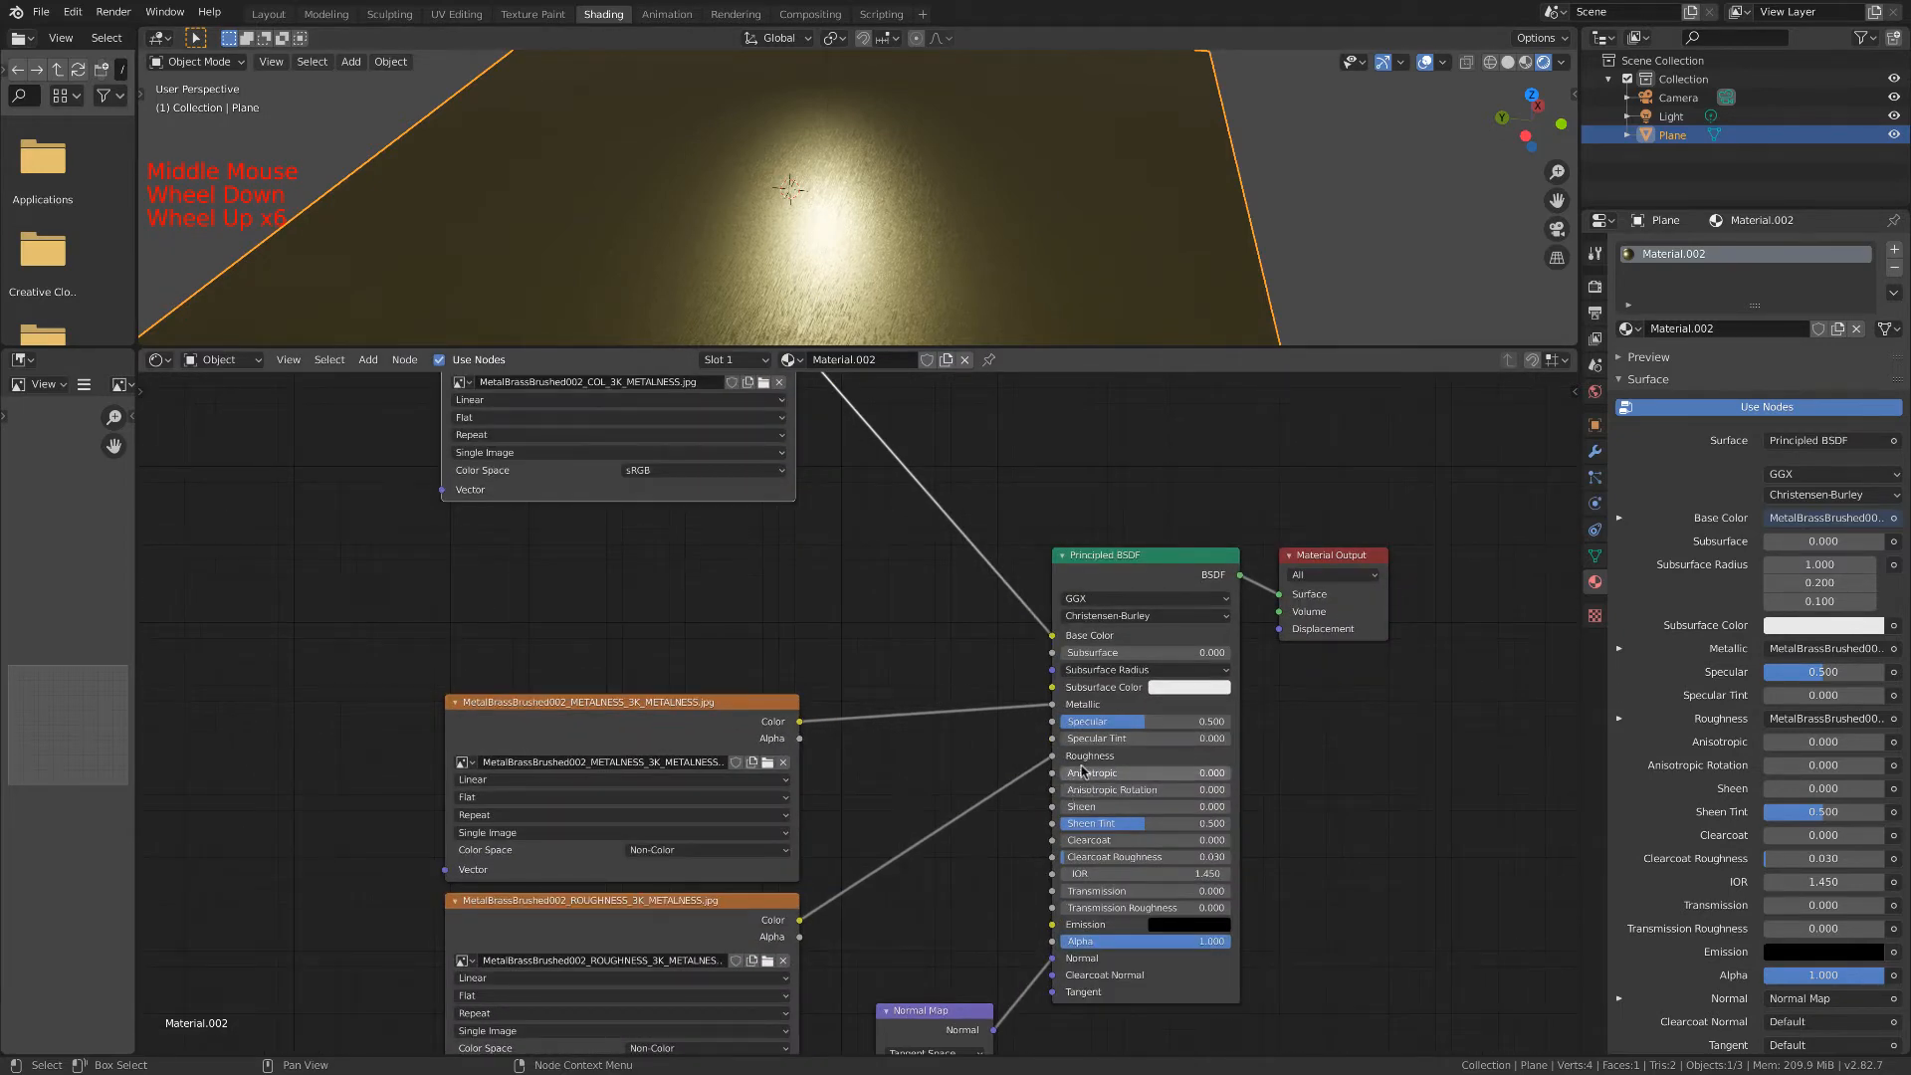
{"action": "middle_click_drag", "start_coordinate": [875, 672], "coordinate": [893, 863]}
{"action": "left_click", "coordinate": [746, 522]}
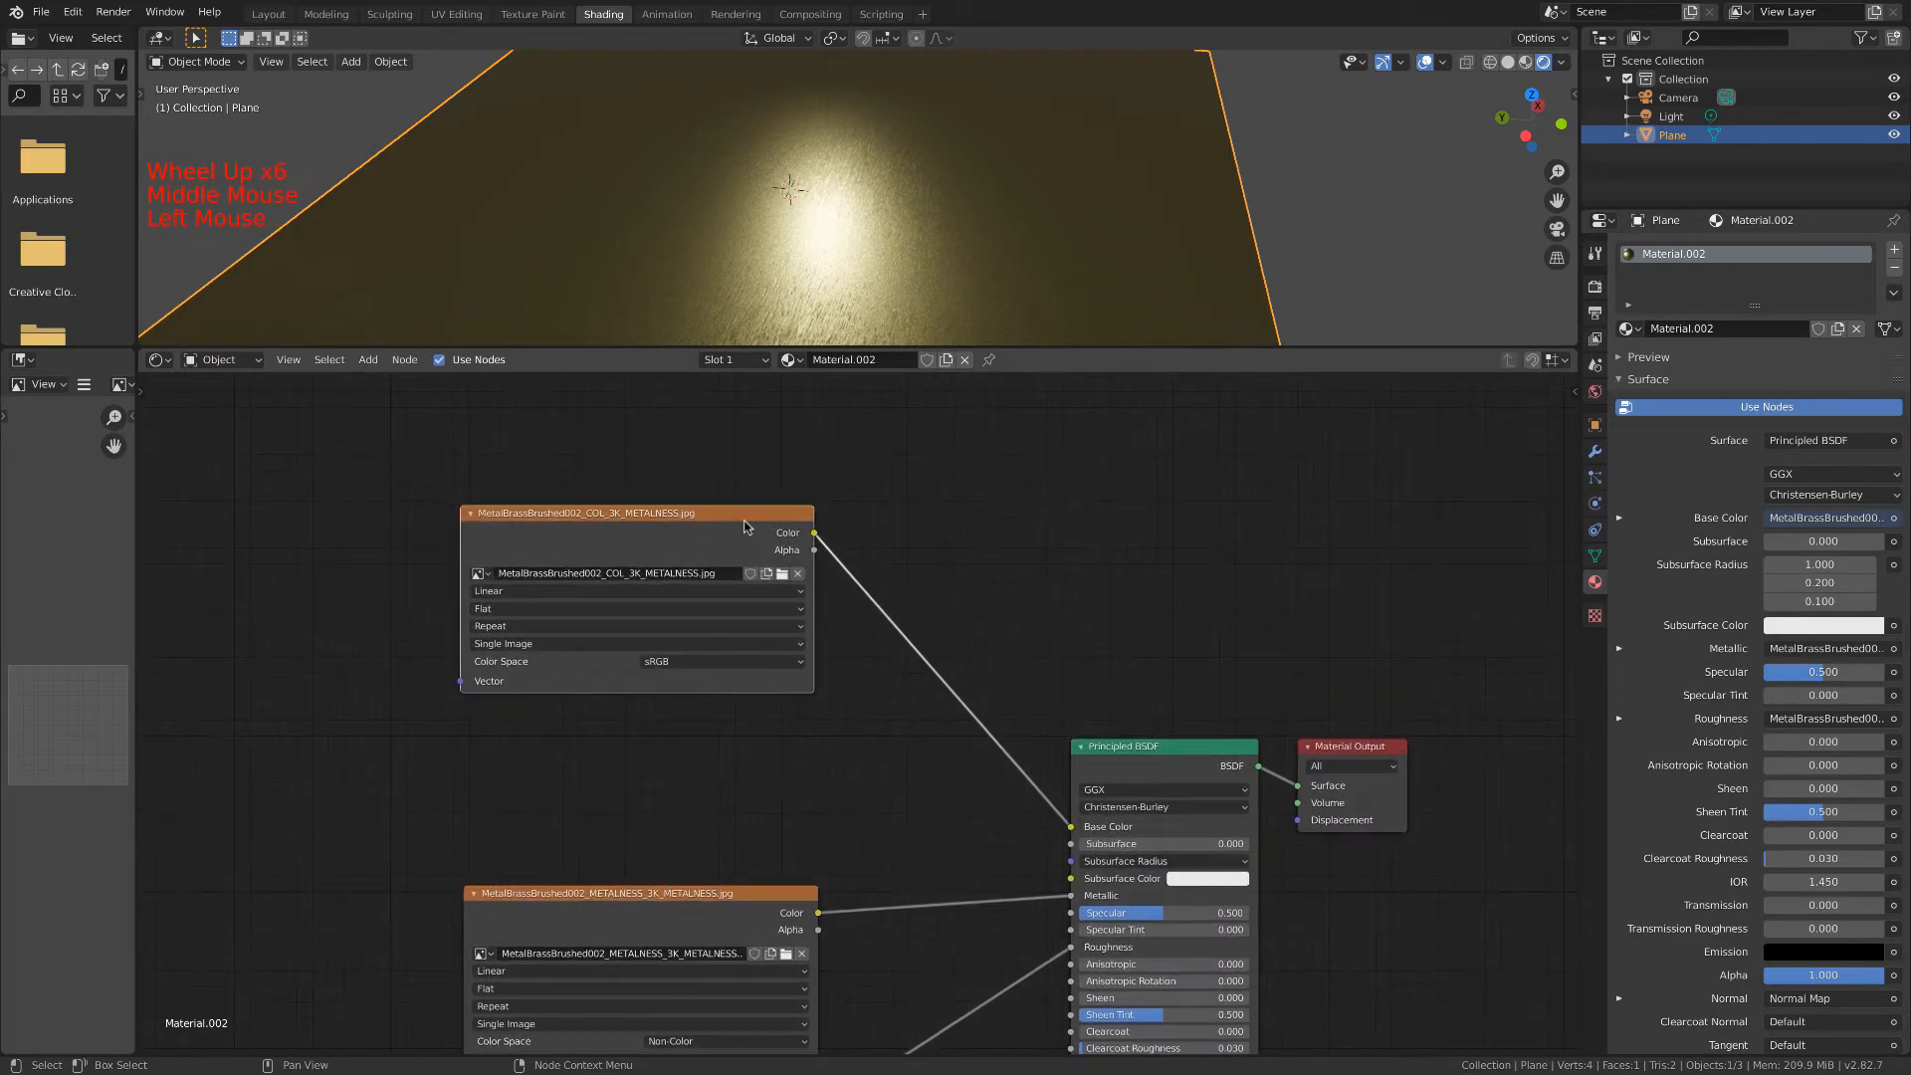
{"action": "key", "text": "g"}
{"action": "left_click", "coordinate": [746, 444]}
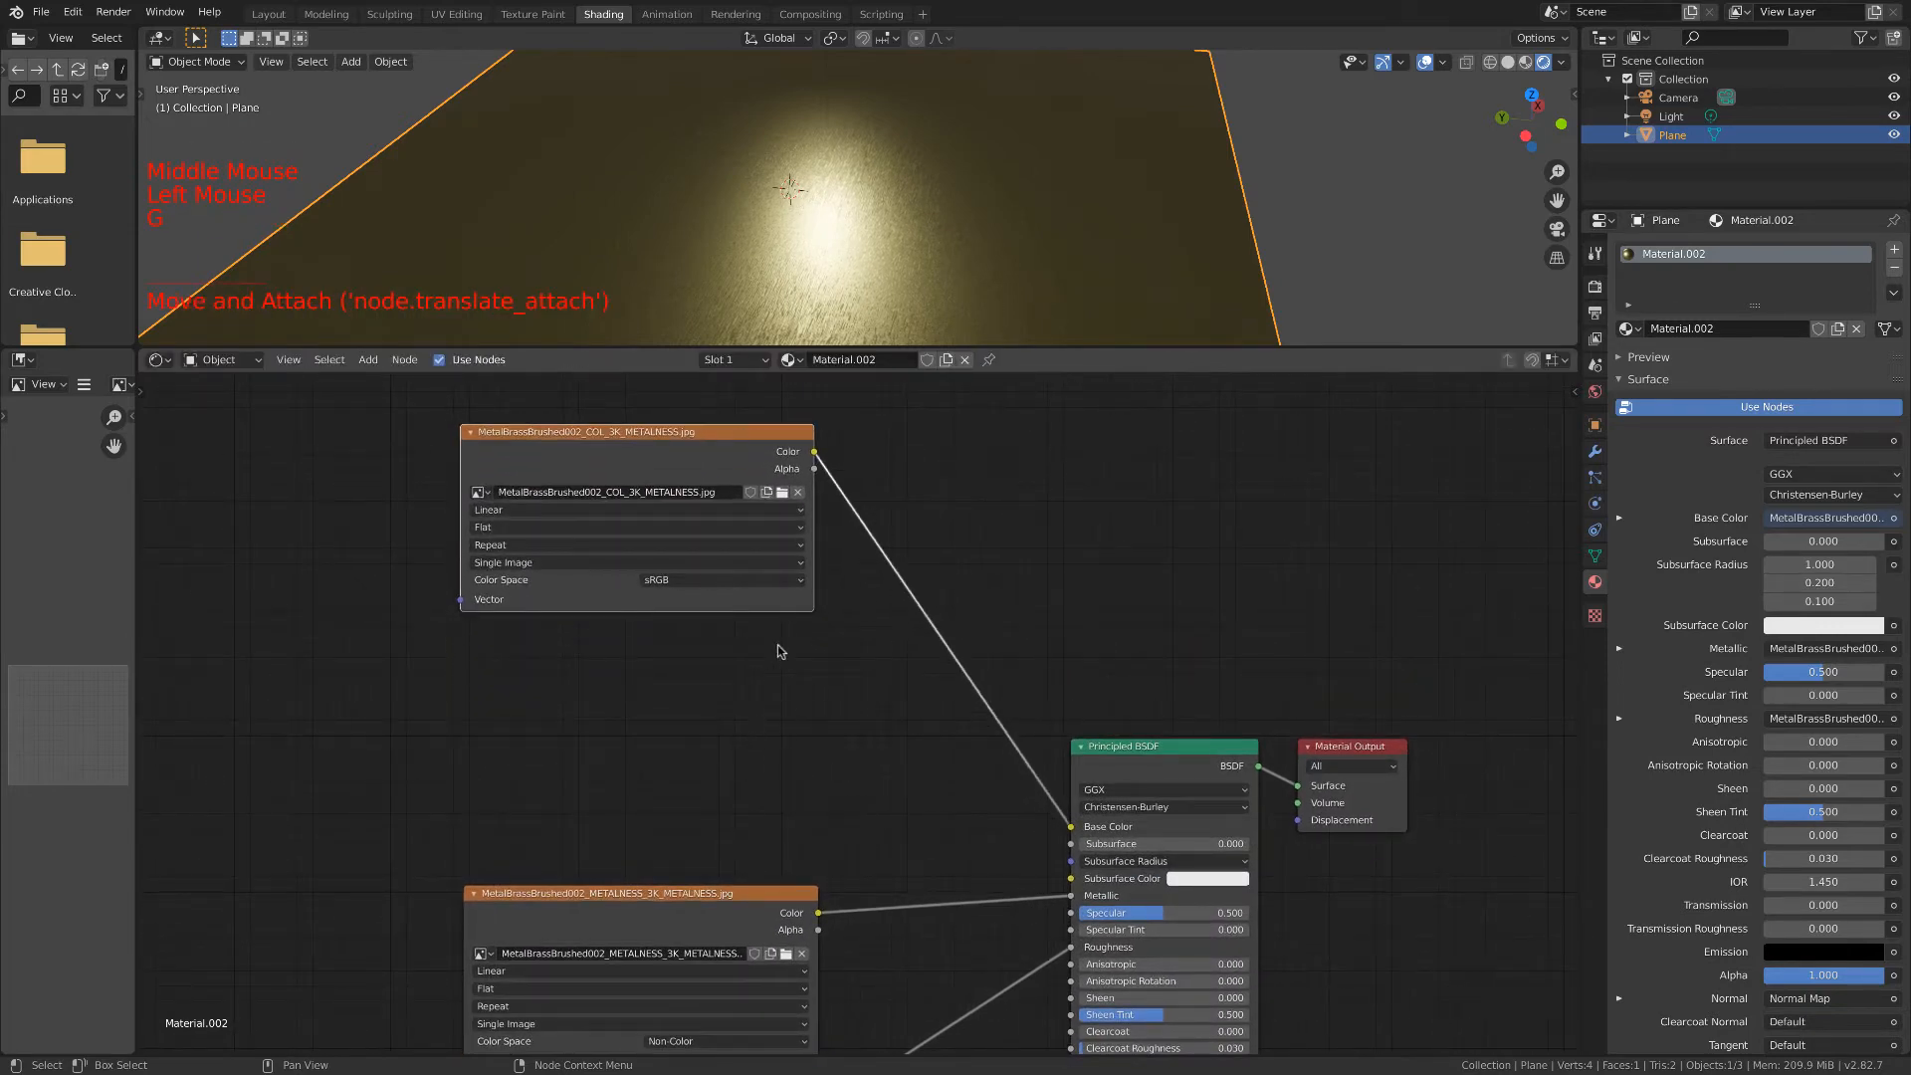
{"action": "key", "text": "g"}
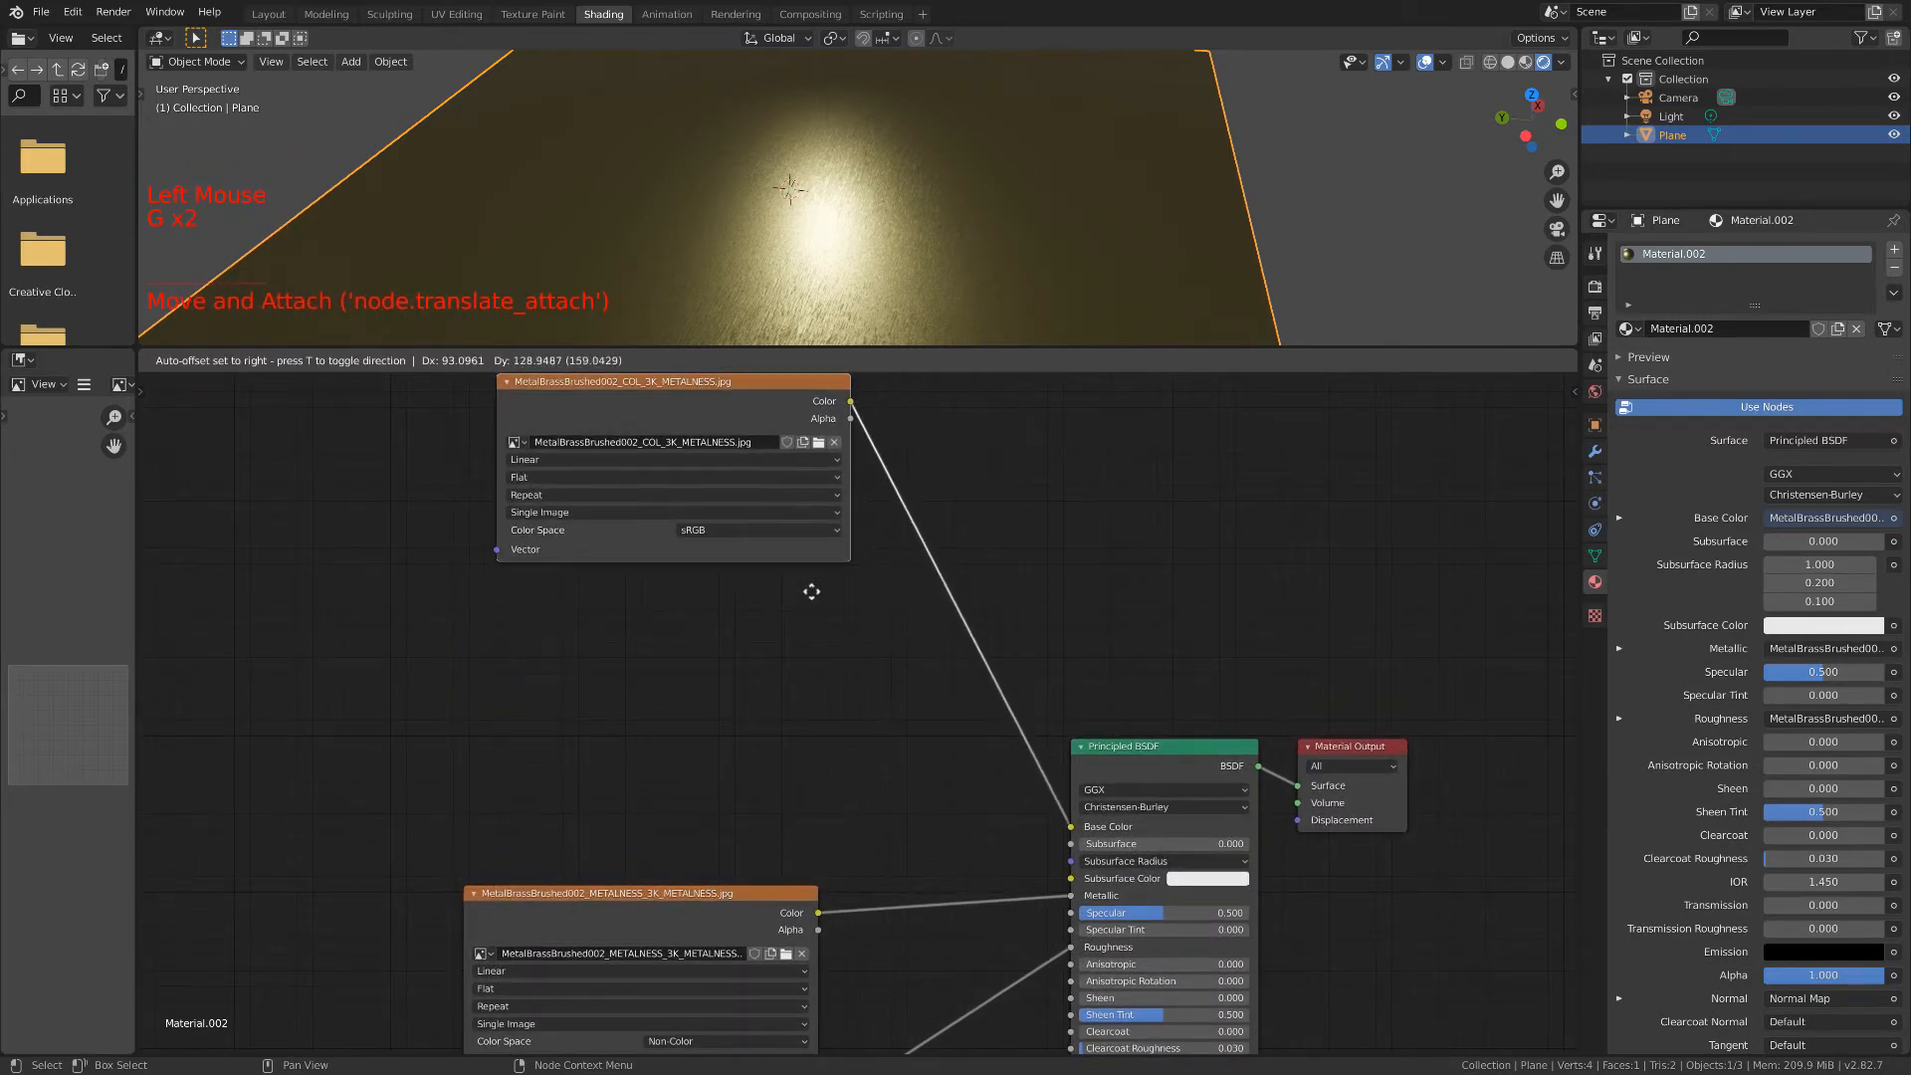
Duplicate the COL texture node, place the copy between the color and metalness nodes, and unlink the copy's image.
{"action": "left_click", "coordinate": [720, 394]}
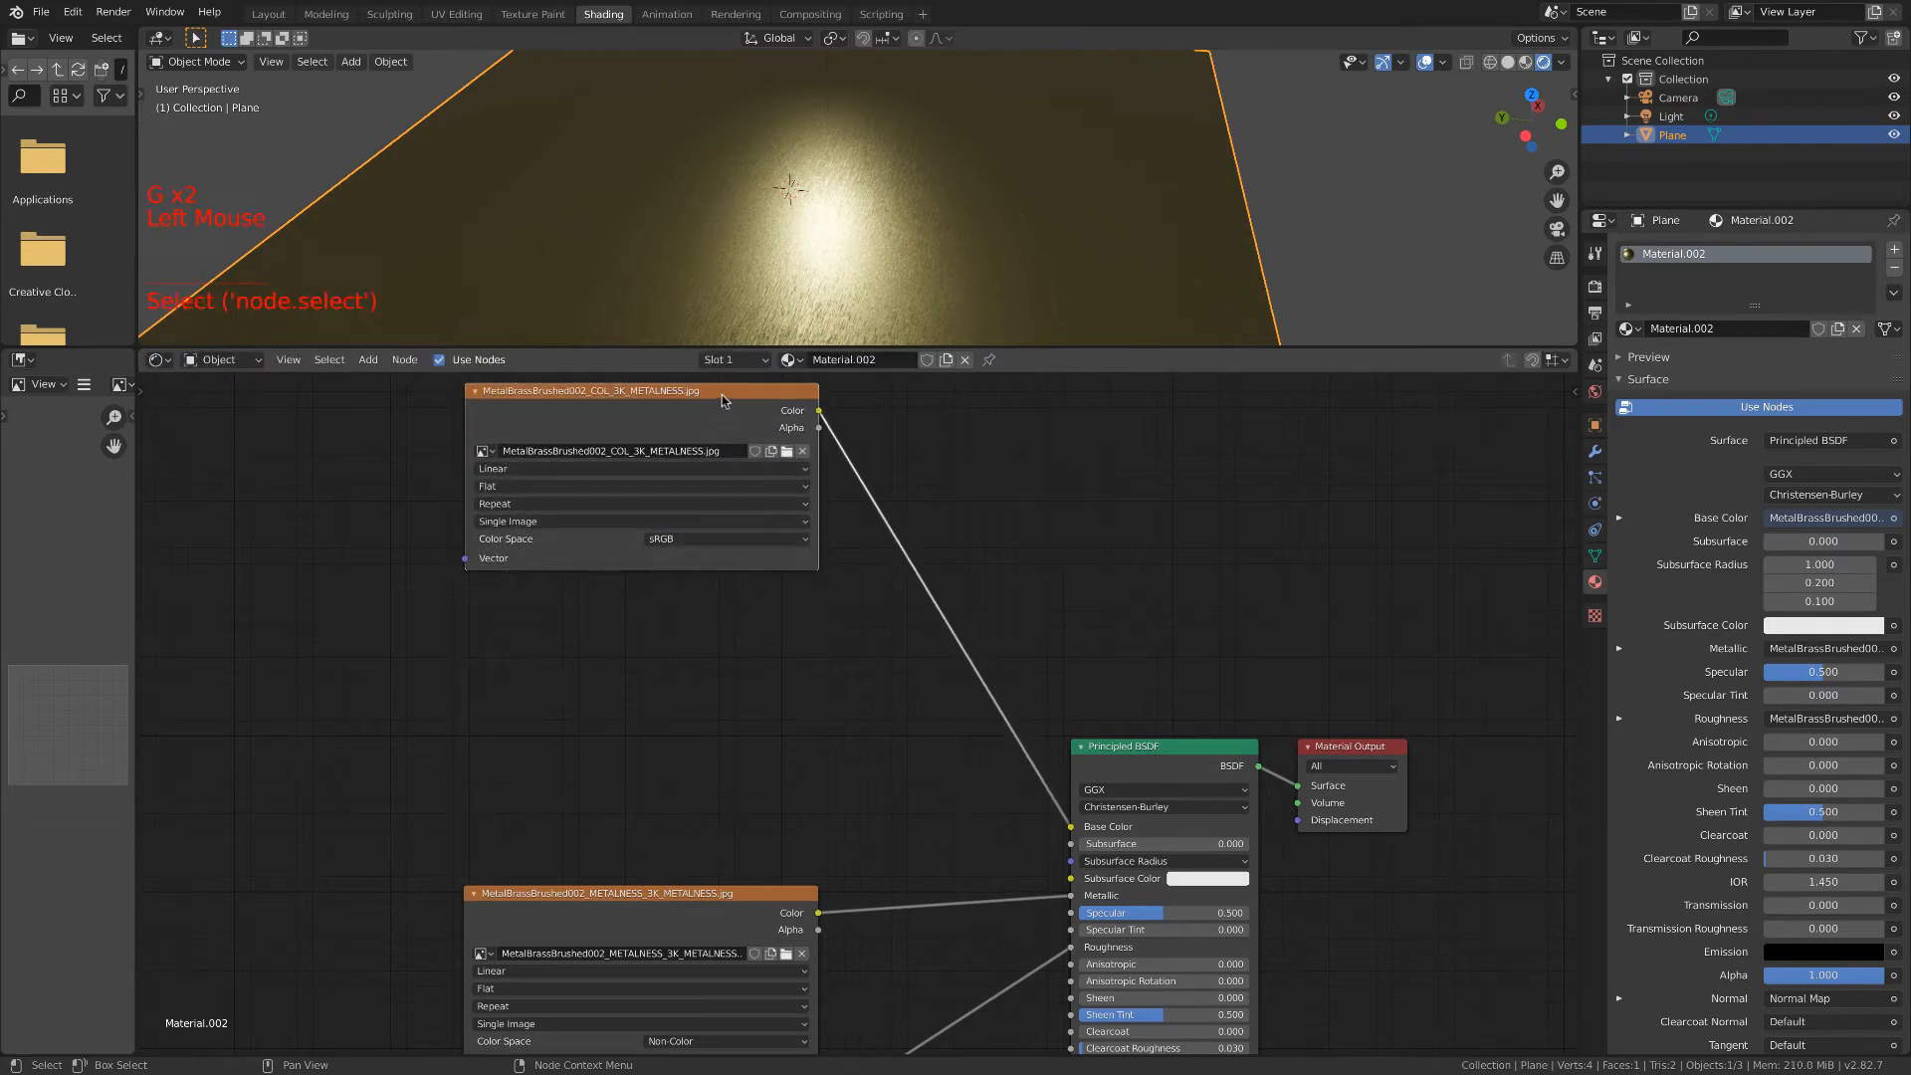
{"action": "key", "text": "shift+d"}
{"action": "left_click", "coordinate": [738, 642]}
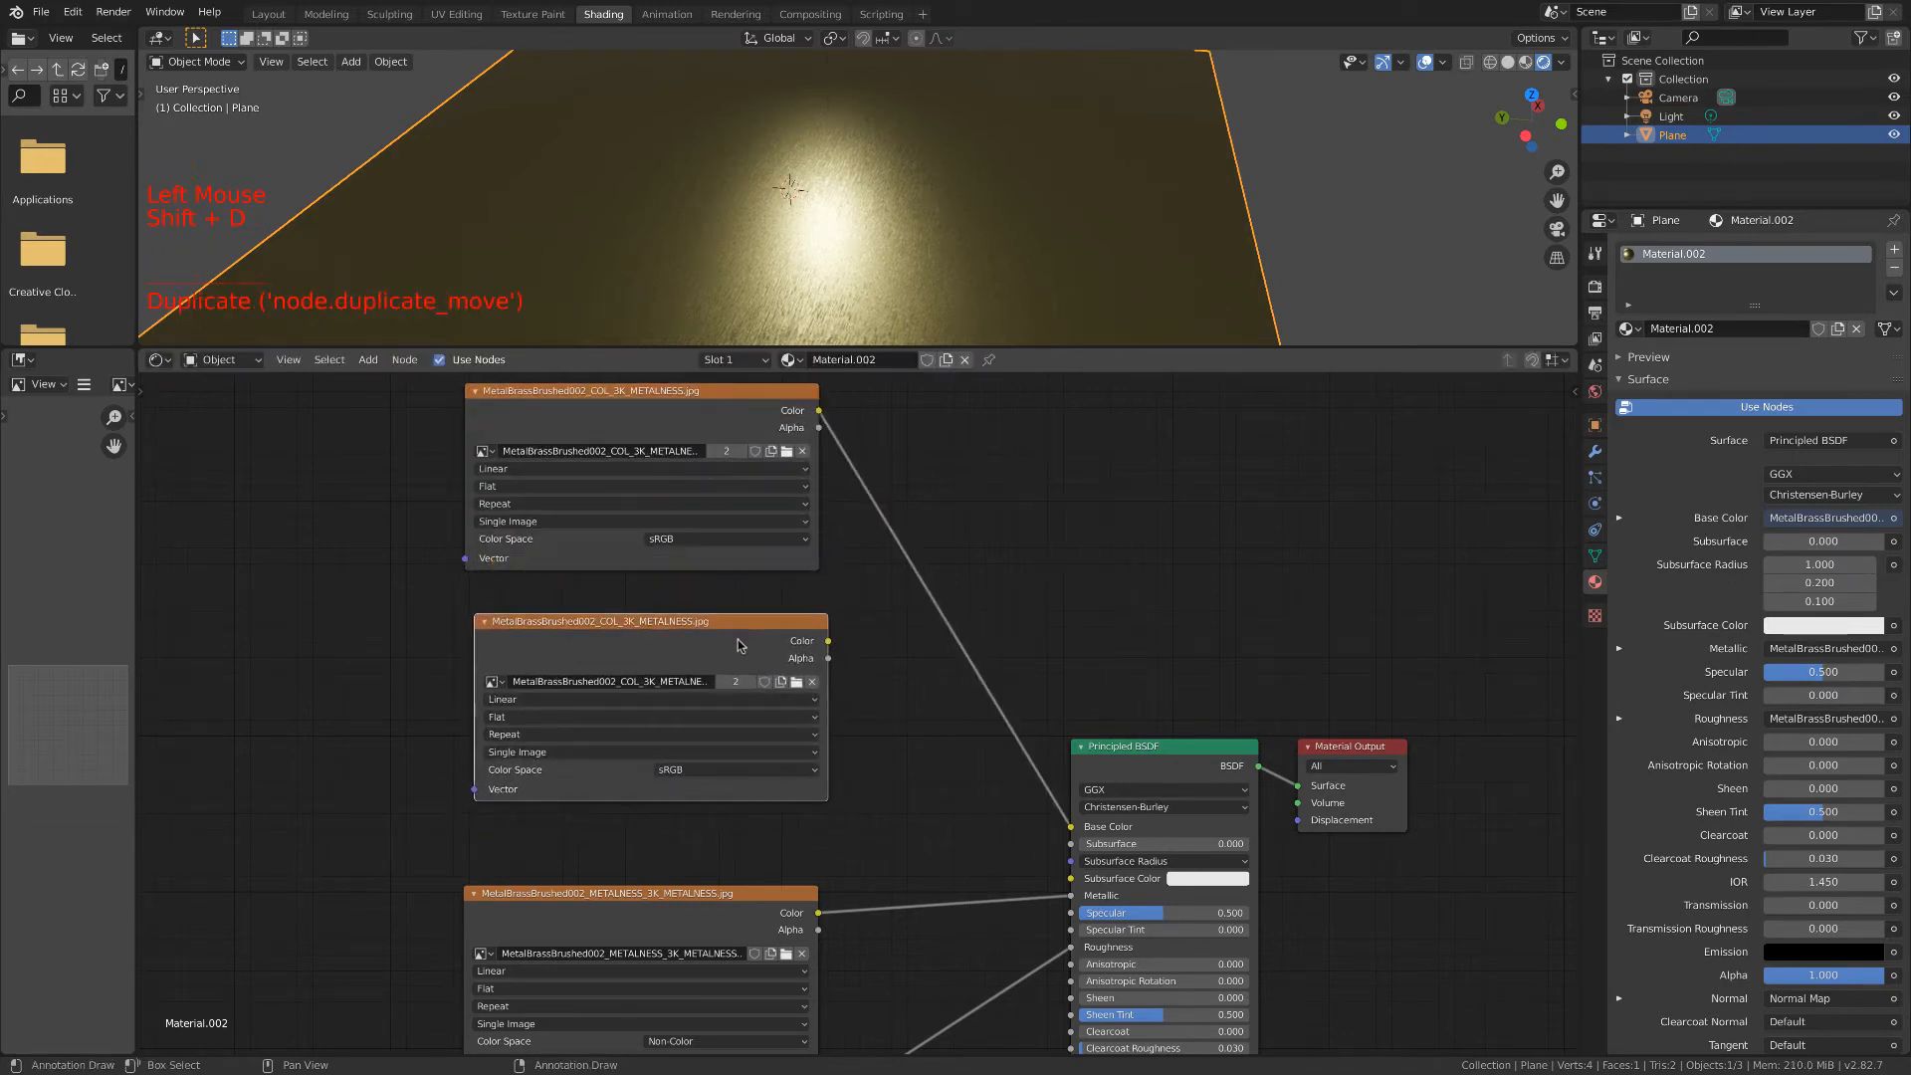
{"action": "left_click", "coordinate": [811, 682]}
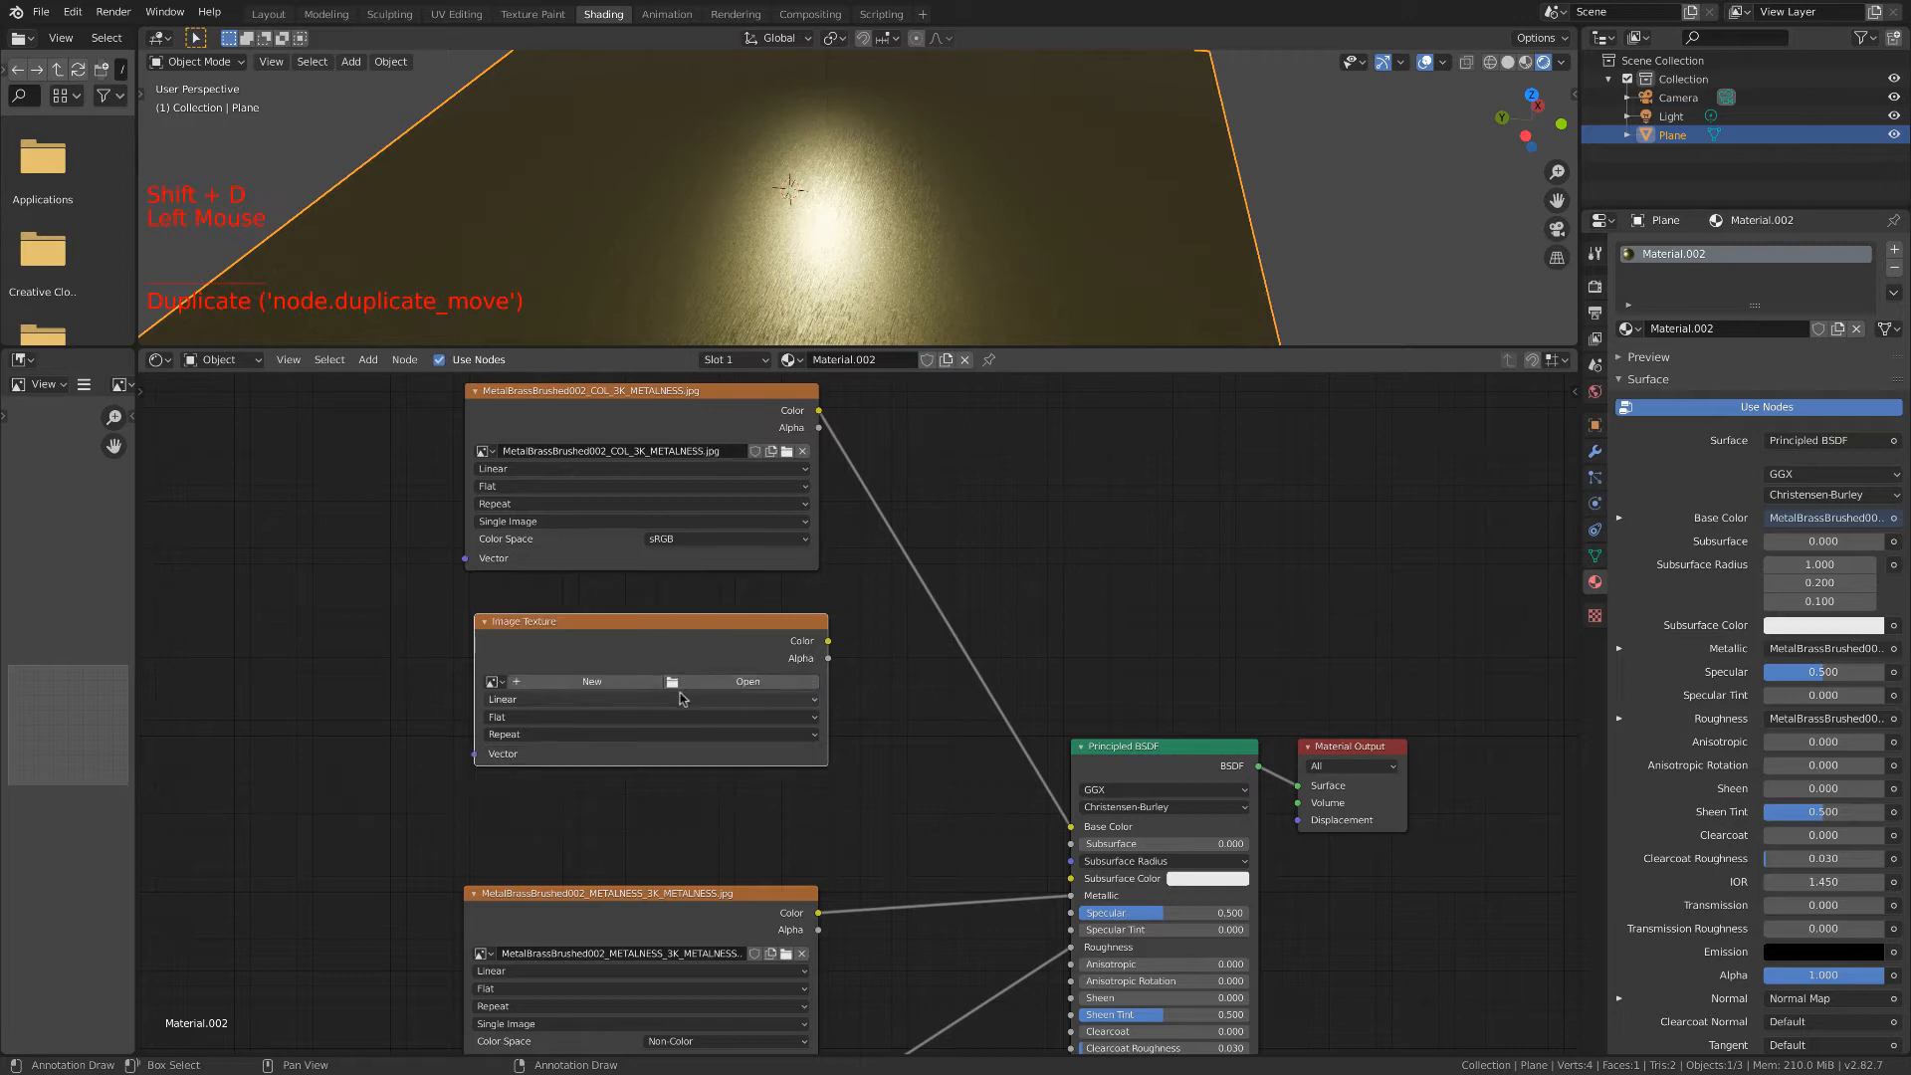
Load SmudgesLarge001_OVERLAY_VAR1_3K.jpg from the SmudgesLarge001 3K textures folder into the empty image texture node.
{"action": "left_click", "coordinate": [748, 683]}
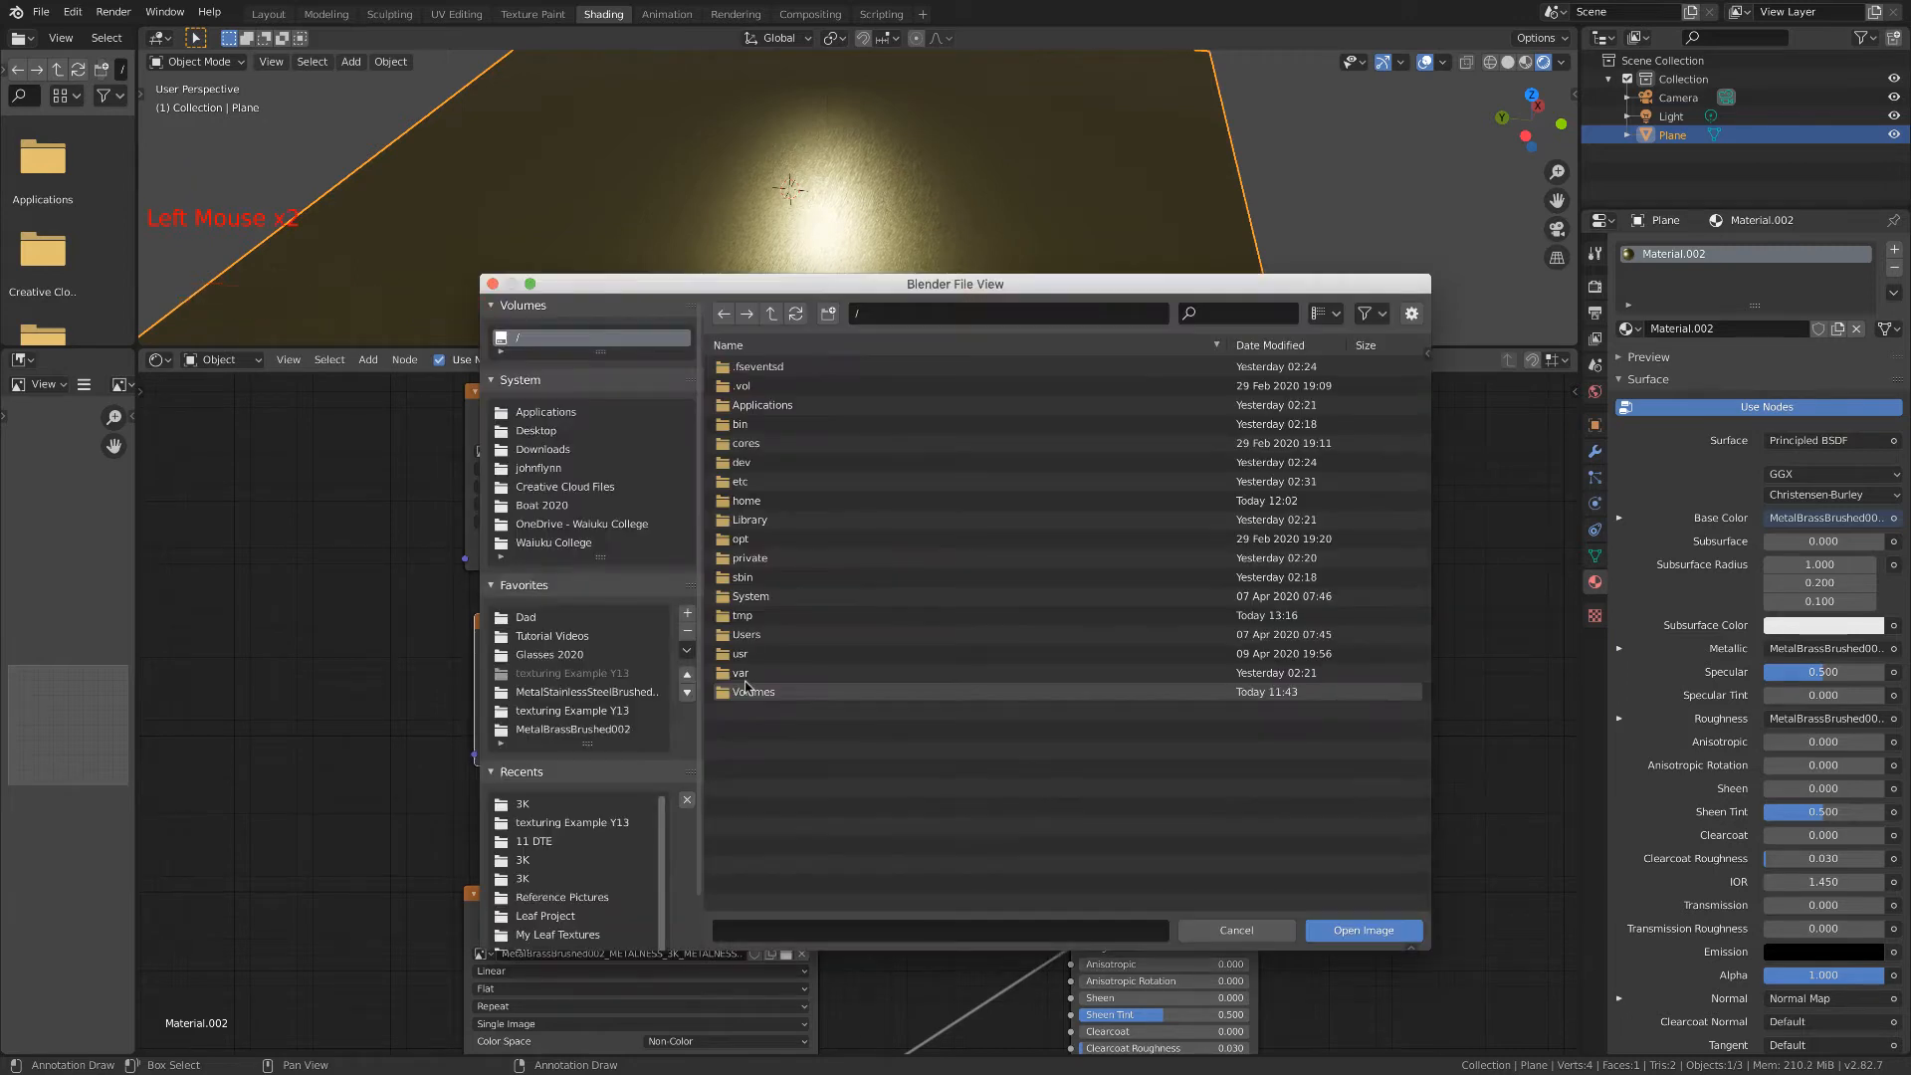
{"action": "left_click", "coordinate": [569, 731]}
{"action": "left_click", "coordinate": [775, 315]}
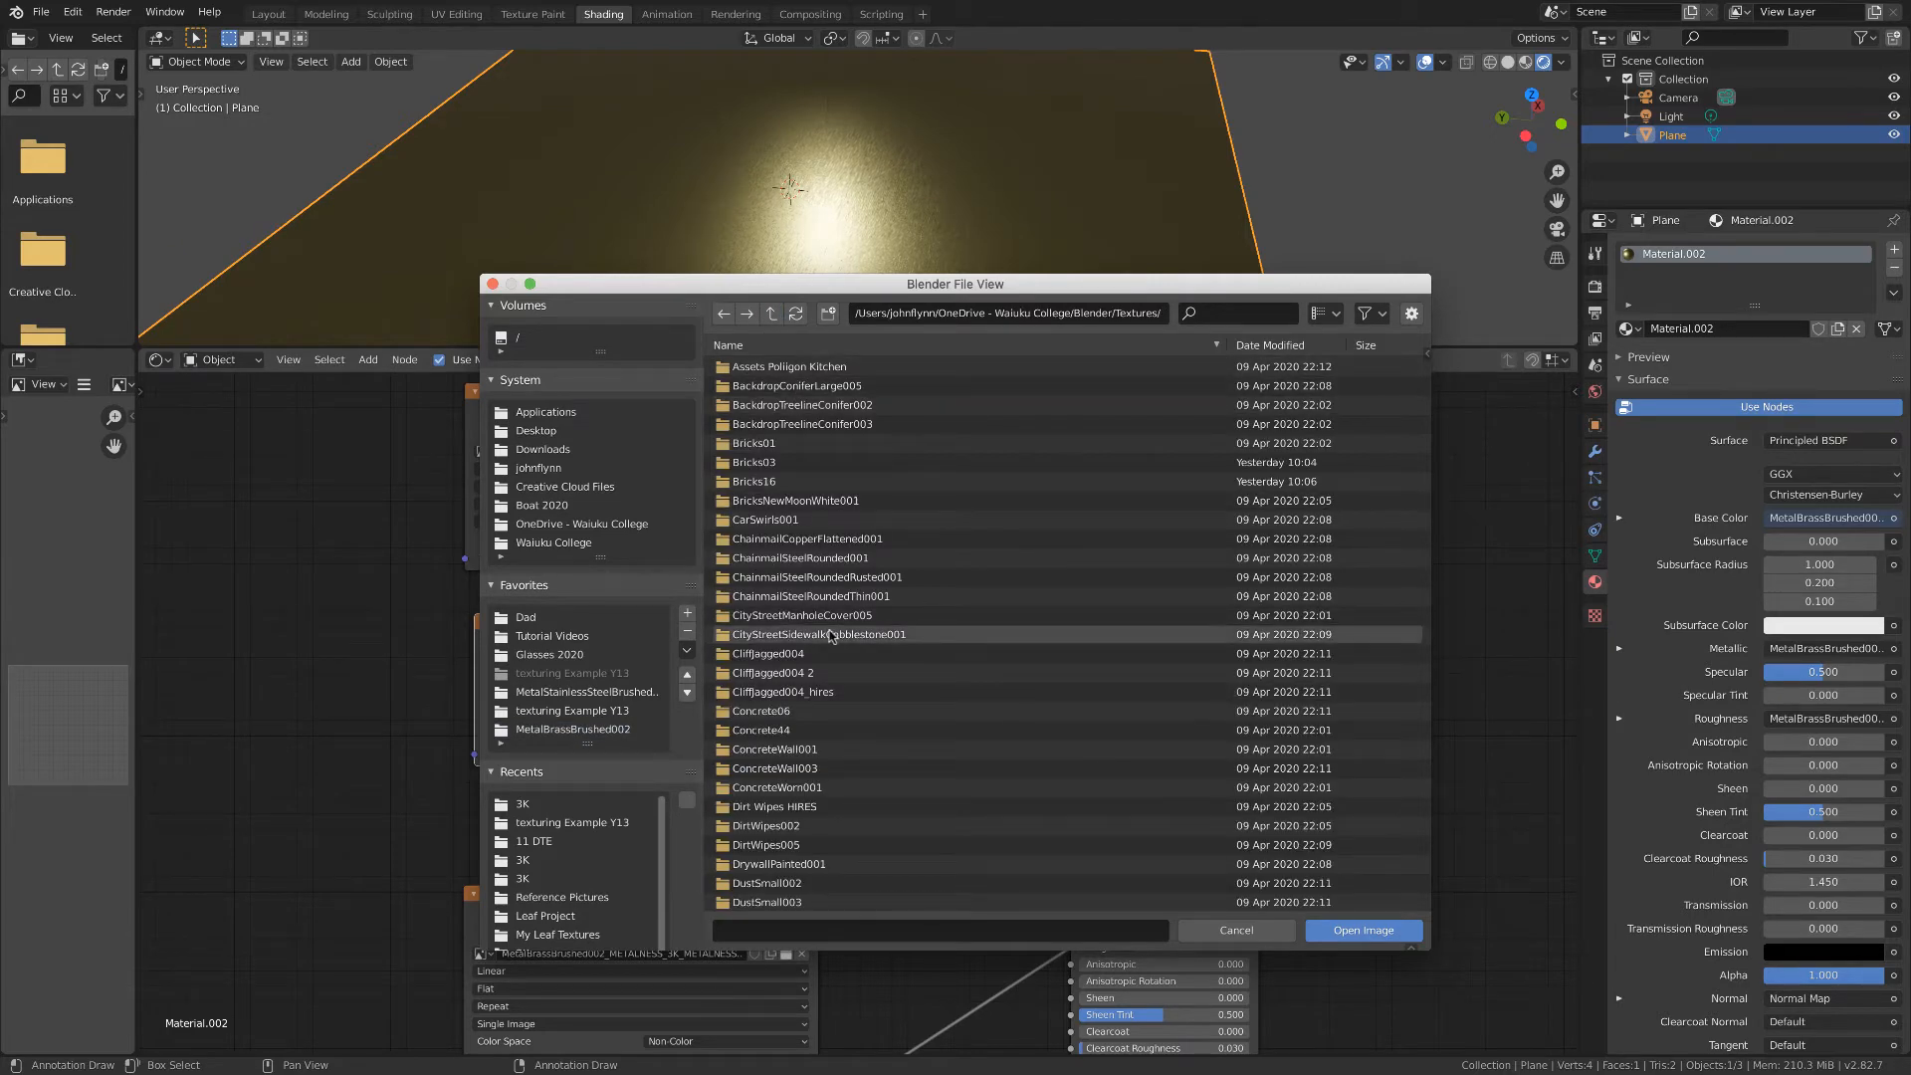
{"action": "scroll", "coordinate": [830, 637], "scroll_direction": "down", "scroll_amount": 12}
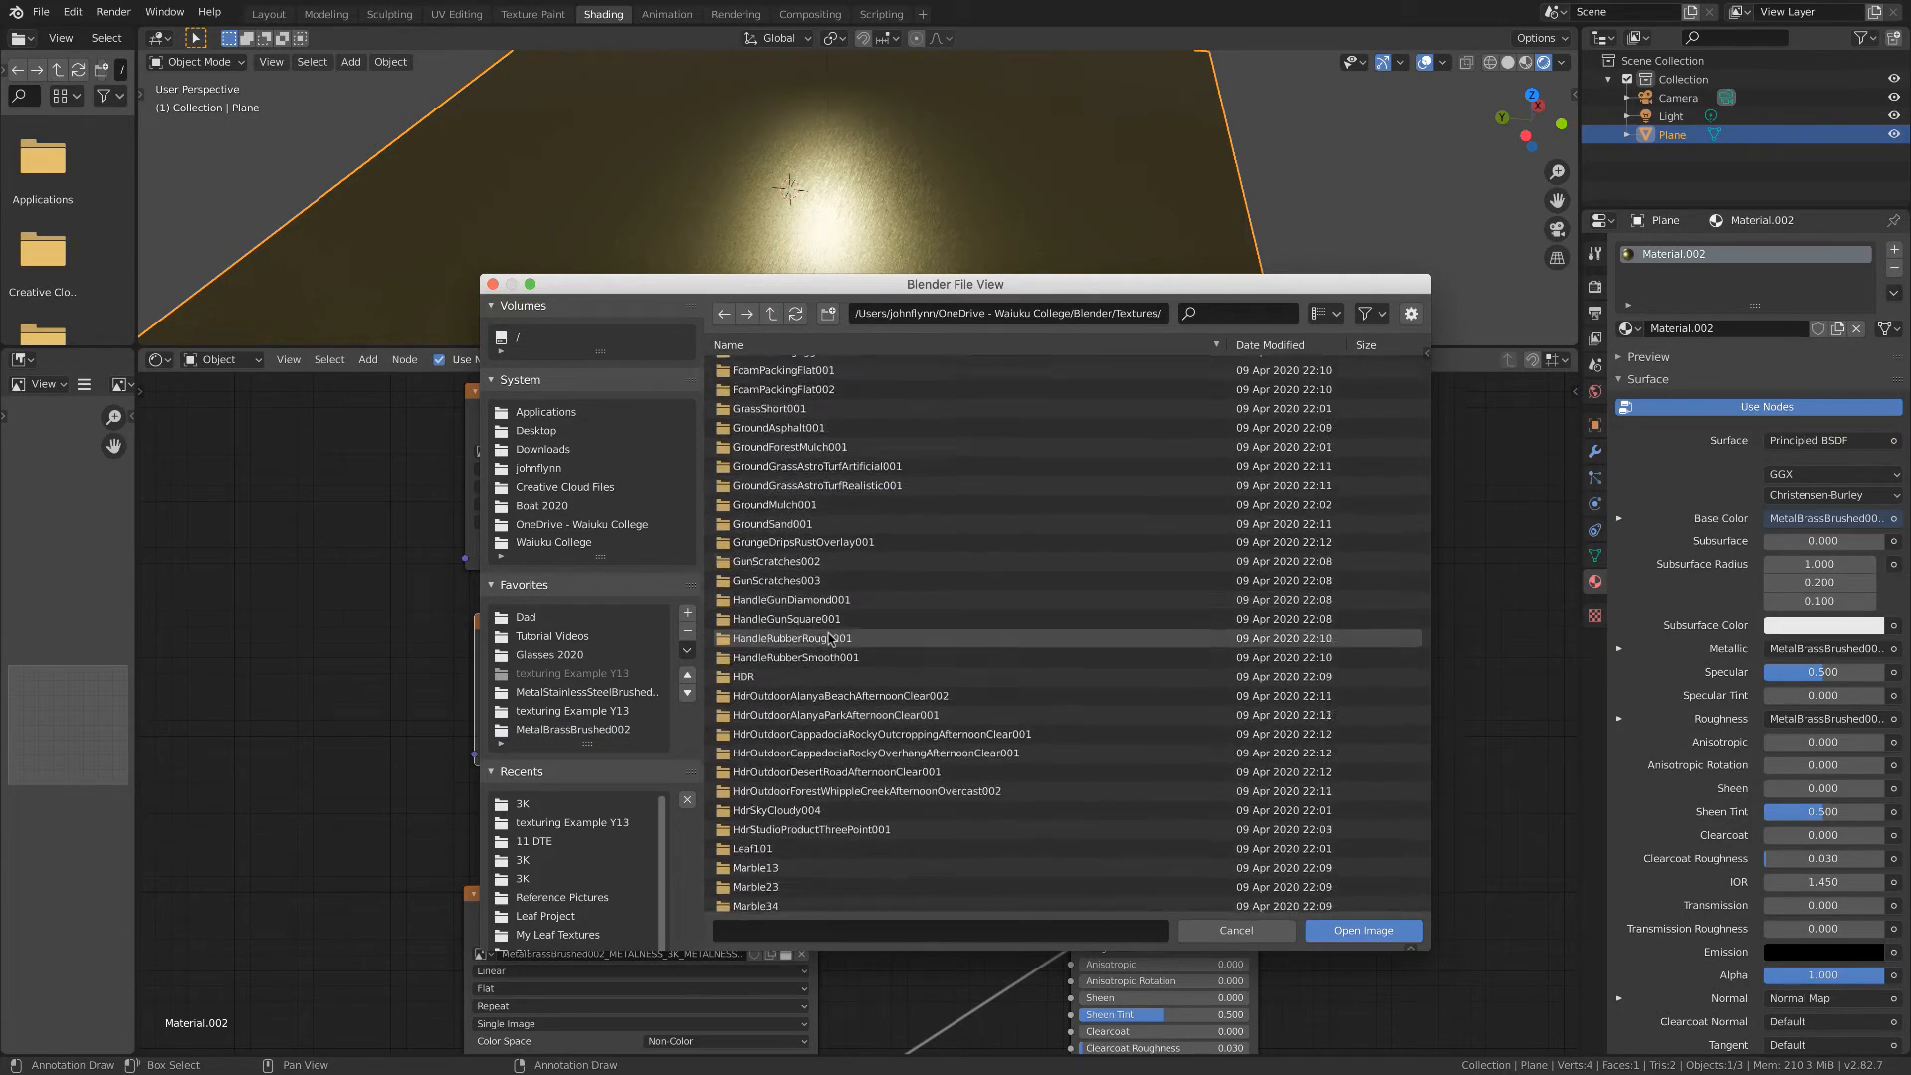
{"action": "scroll", "coordinate": [830, 638], "scroll_direction": "down", "scroll_amount": 12}
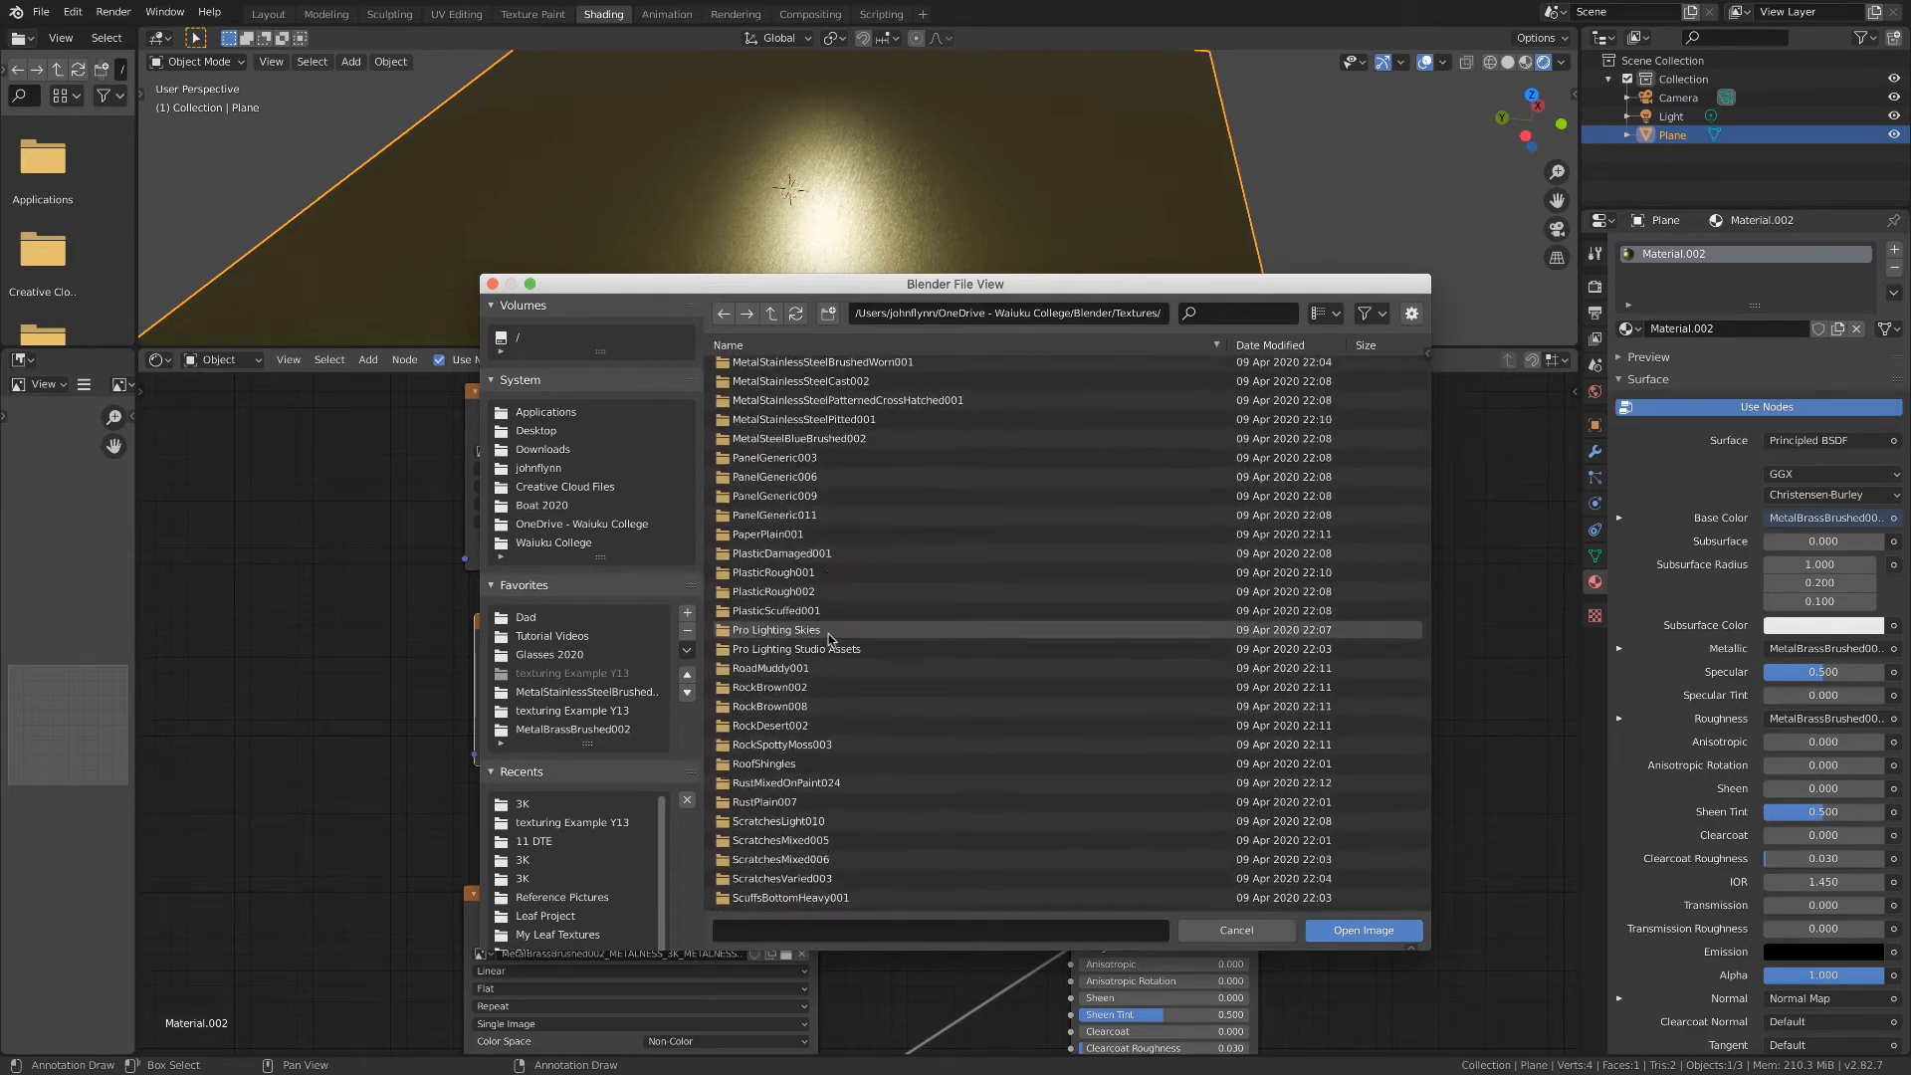
{"action": "scroll", "coordinate": [830, 638], "scroll_direction": "down", "scroll_amount": 10}
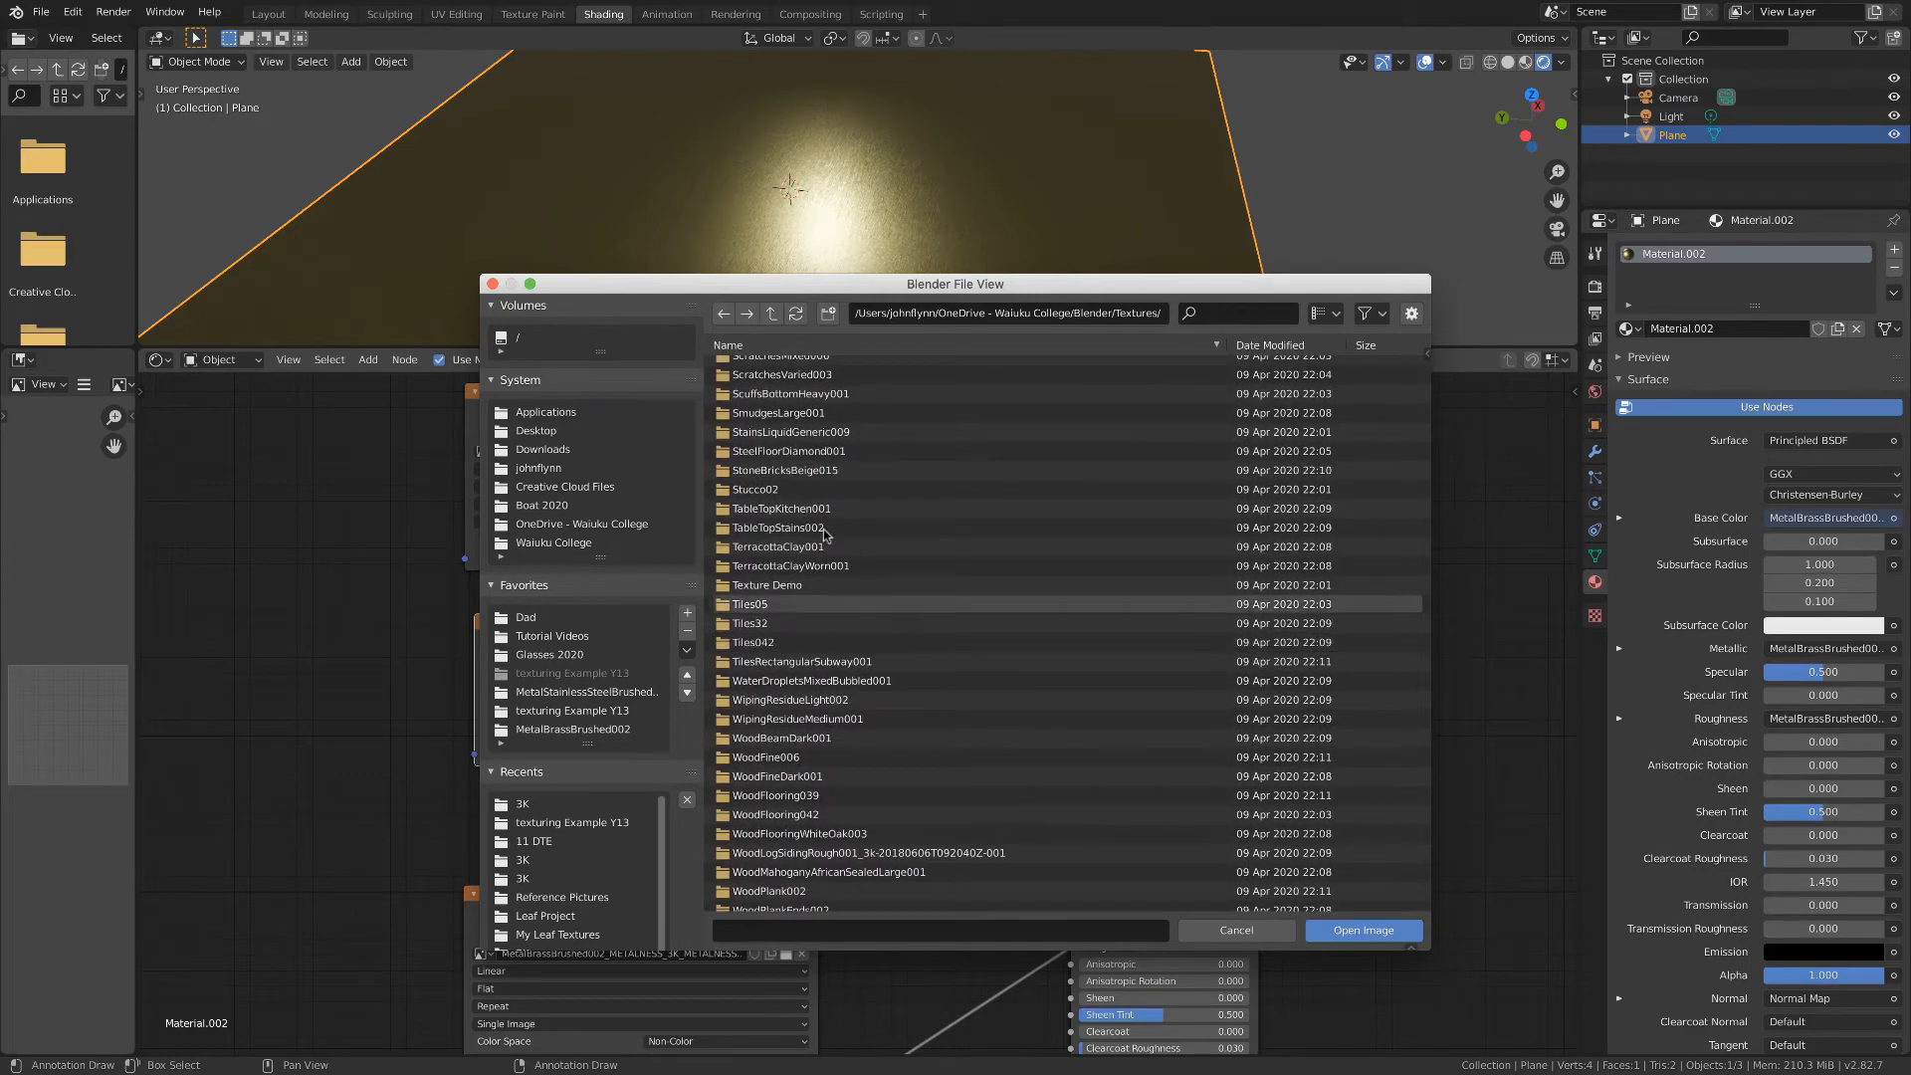
{"action": "left_click", "coordinate": [787, 413]}
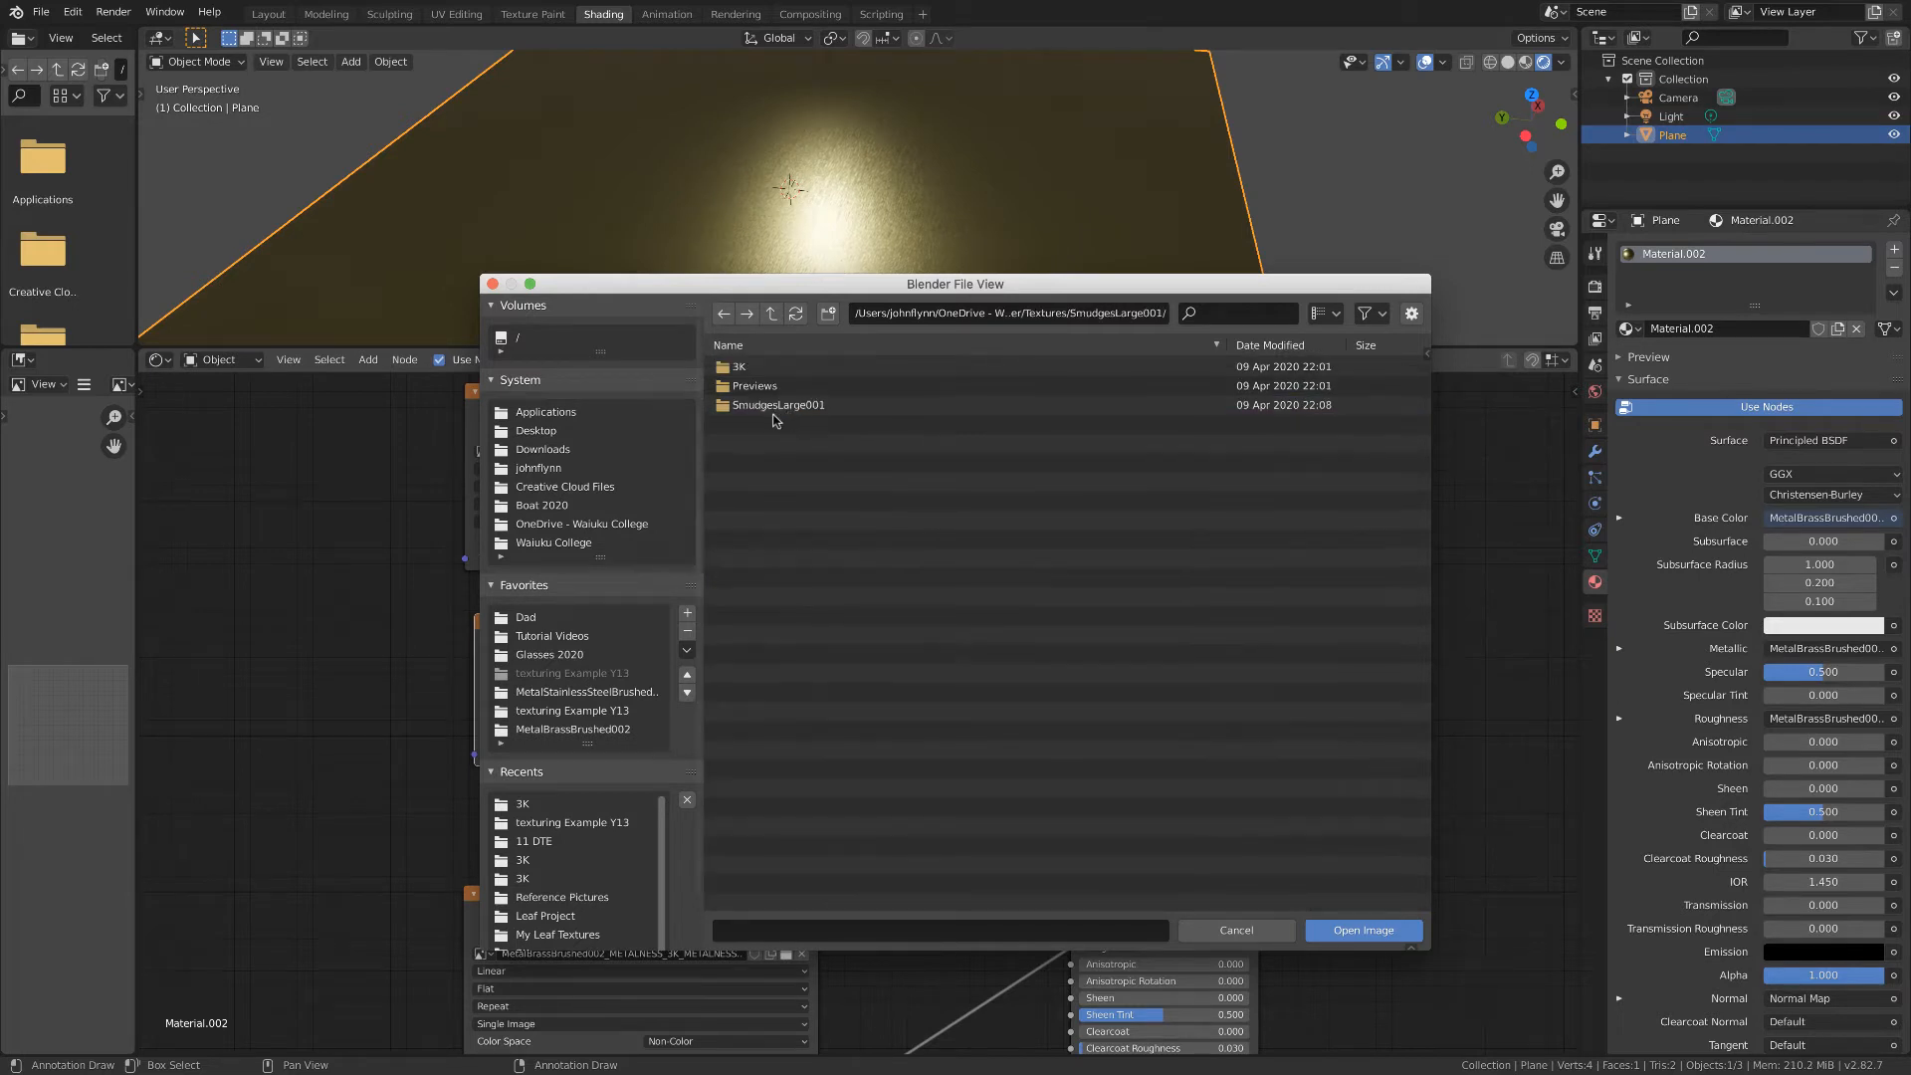
{"action": "left_click", "coordinate": [749, 368]}
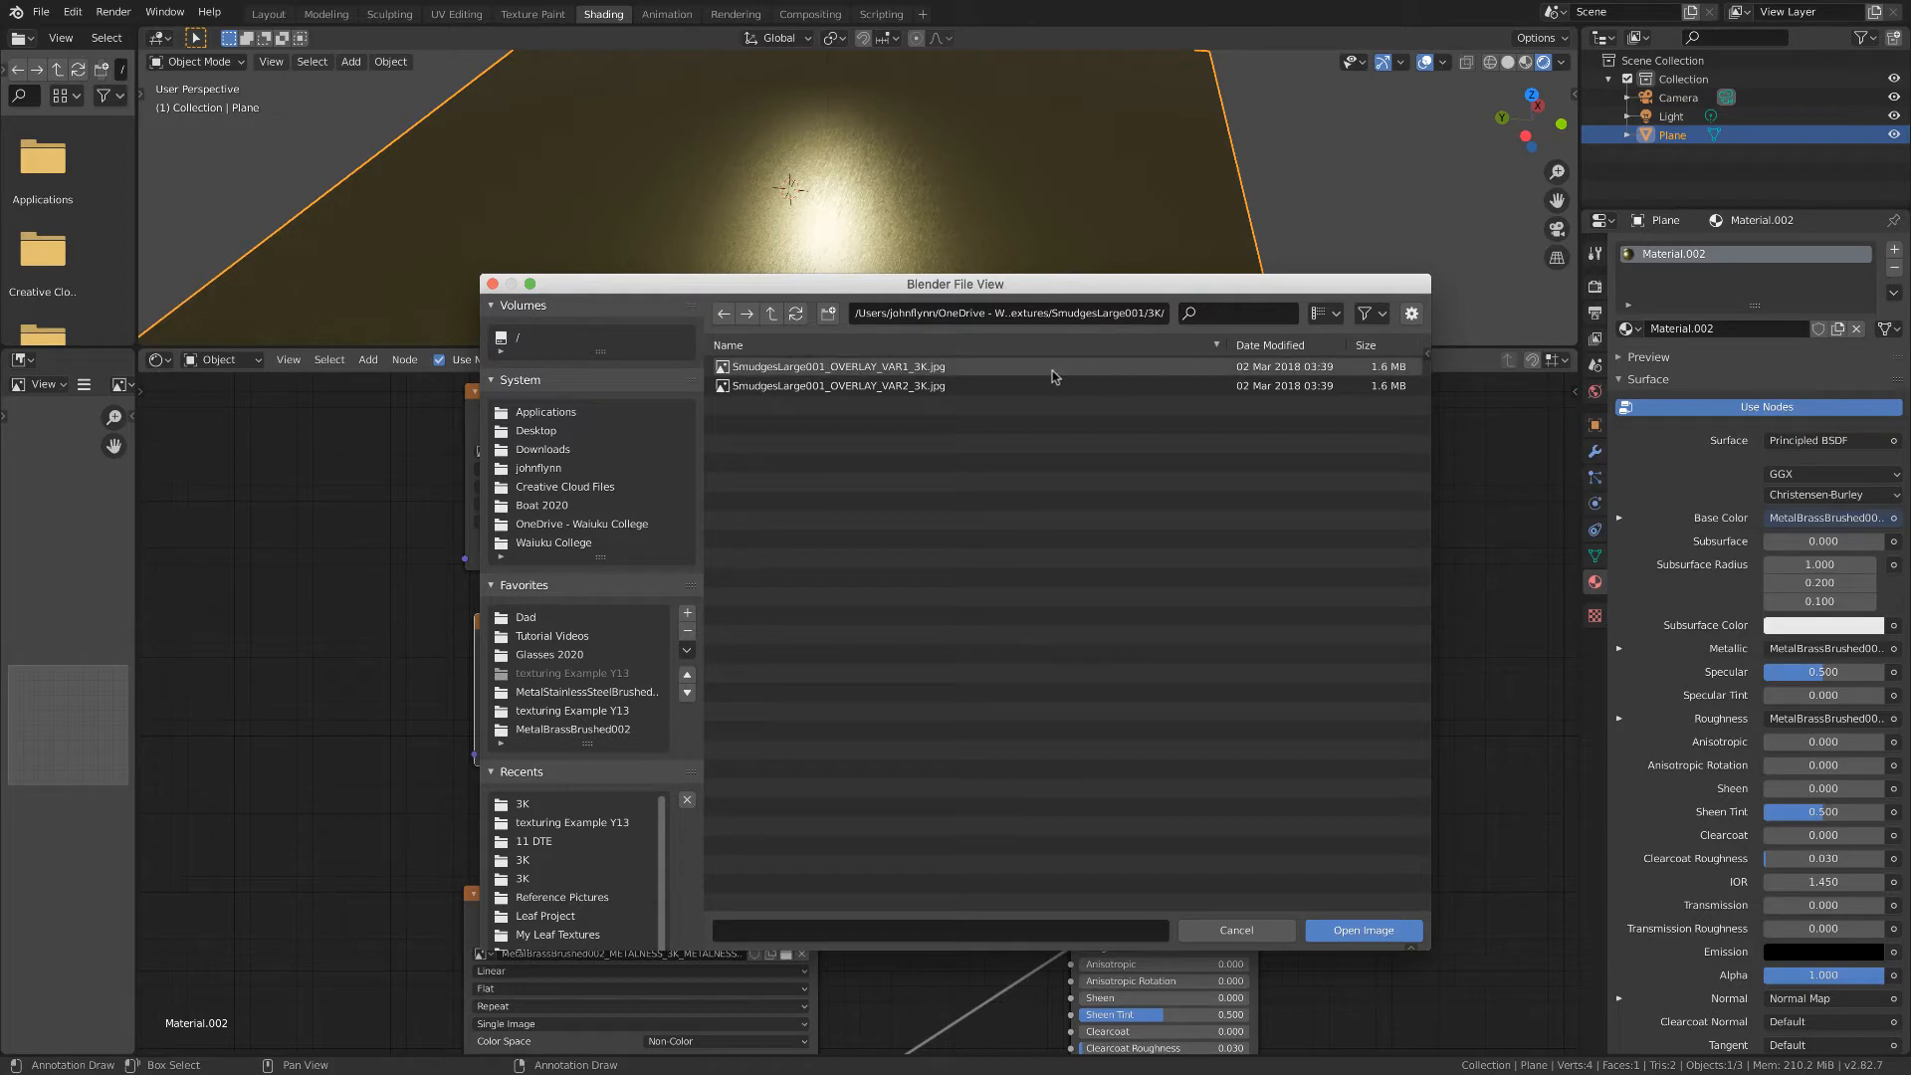
{"action": "left_click", "coordinate": [972, 367]}
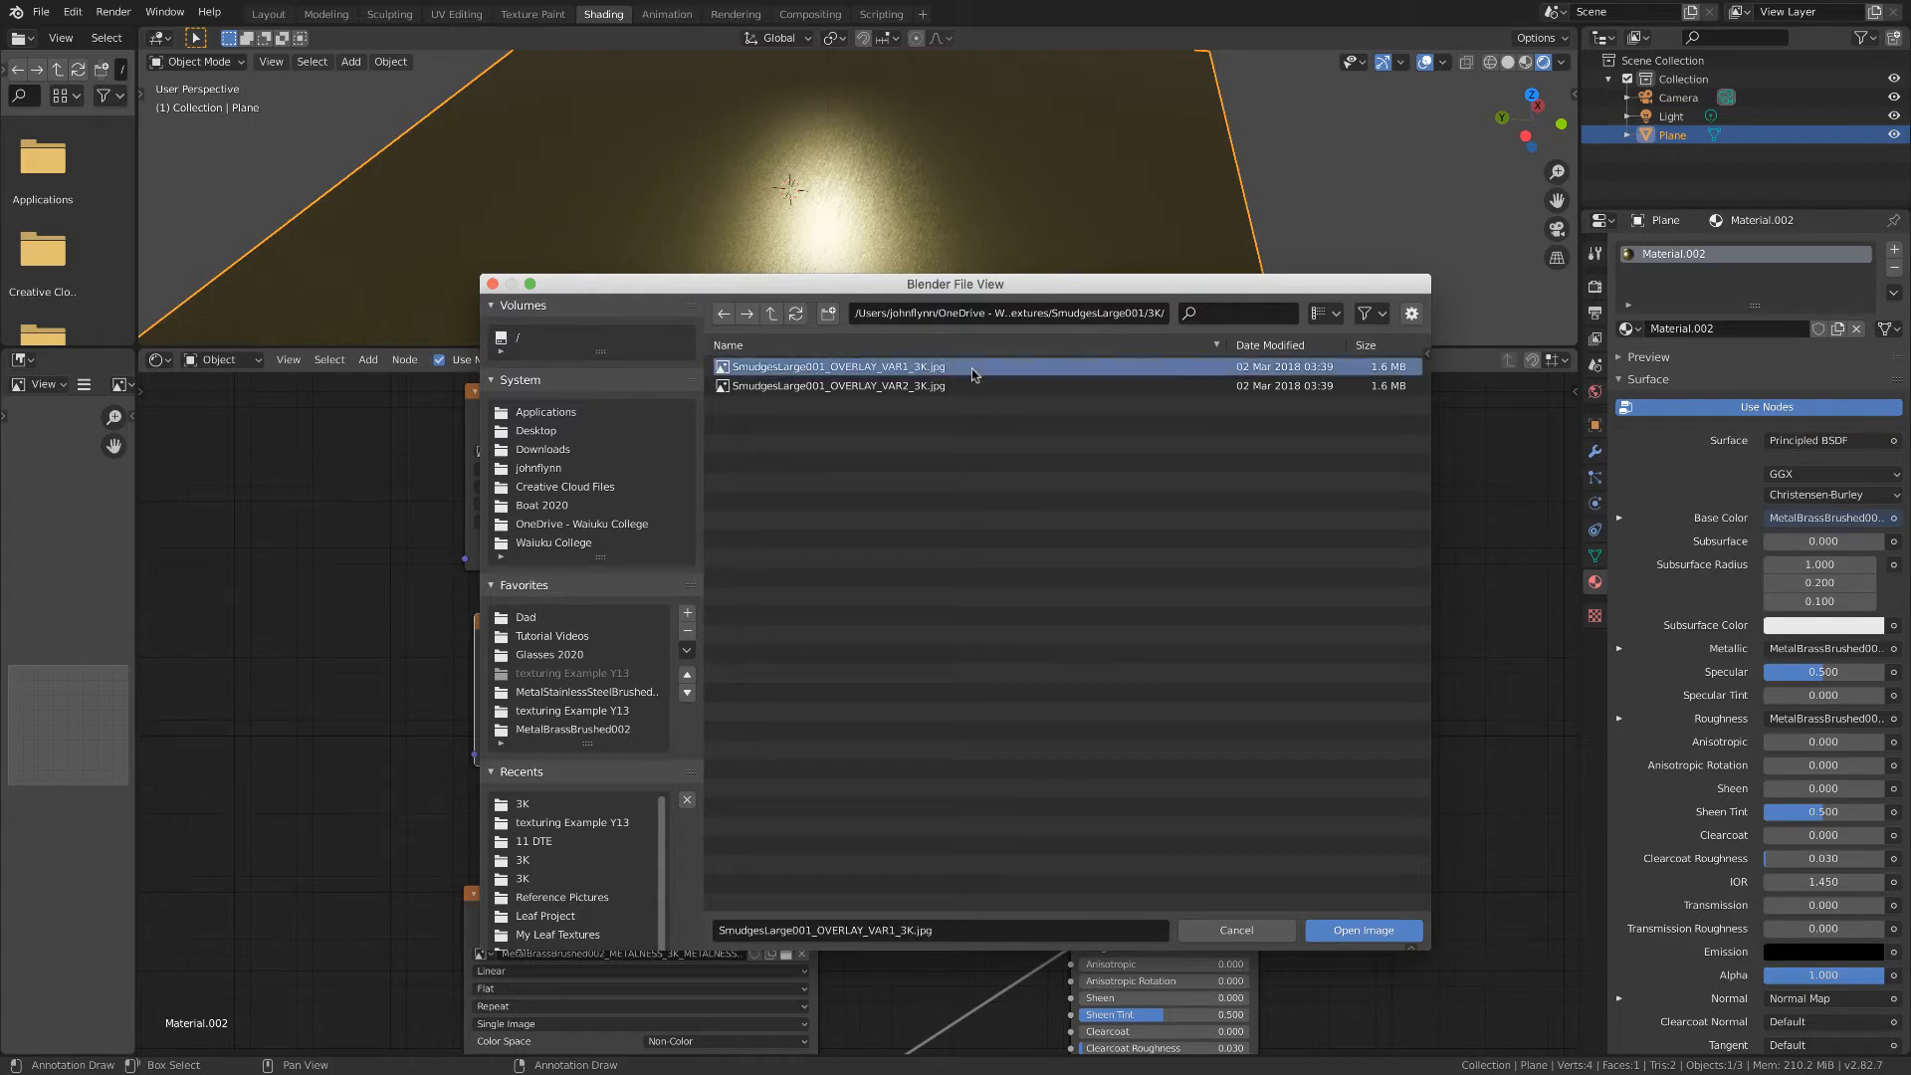
{"action": "left_click", "coordinate": [1360, 931]}
Try the smudges texture as the Base Color input, and reconnect the COL color texture to Base Color.
{"action": "scroll", "coordinate": [938, 683], "scroll_direction": "down", "scroll_amount": 3}
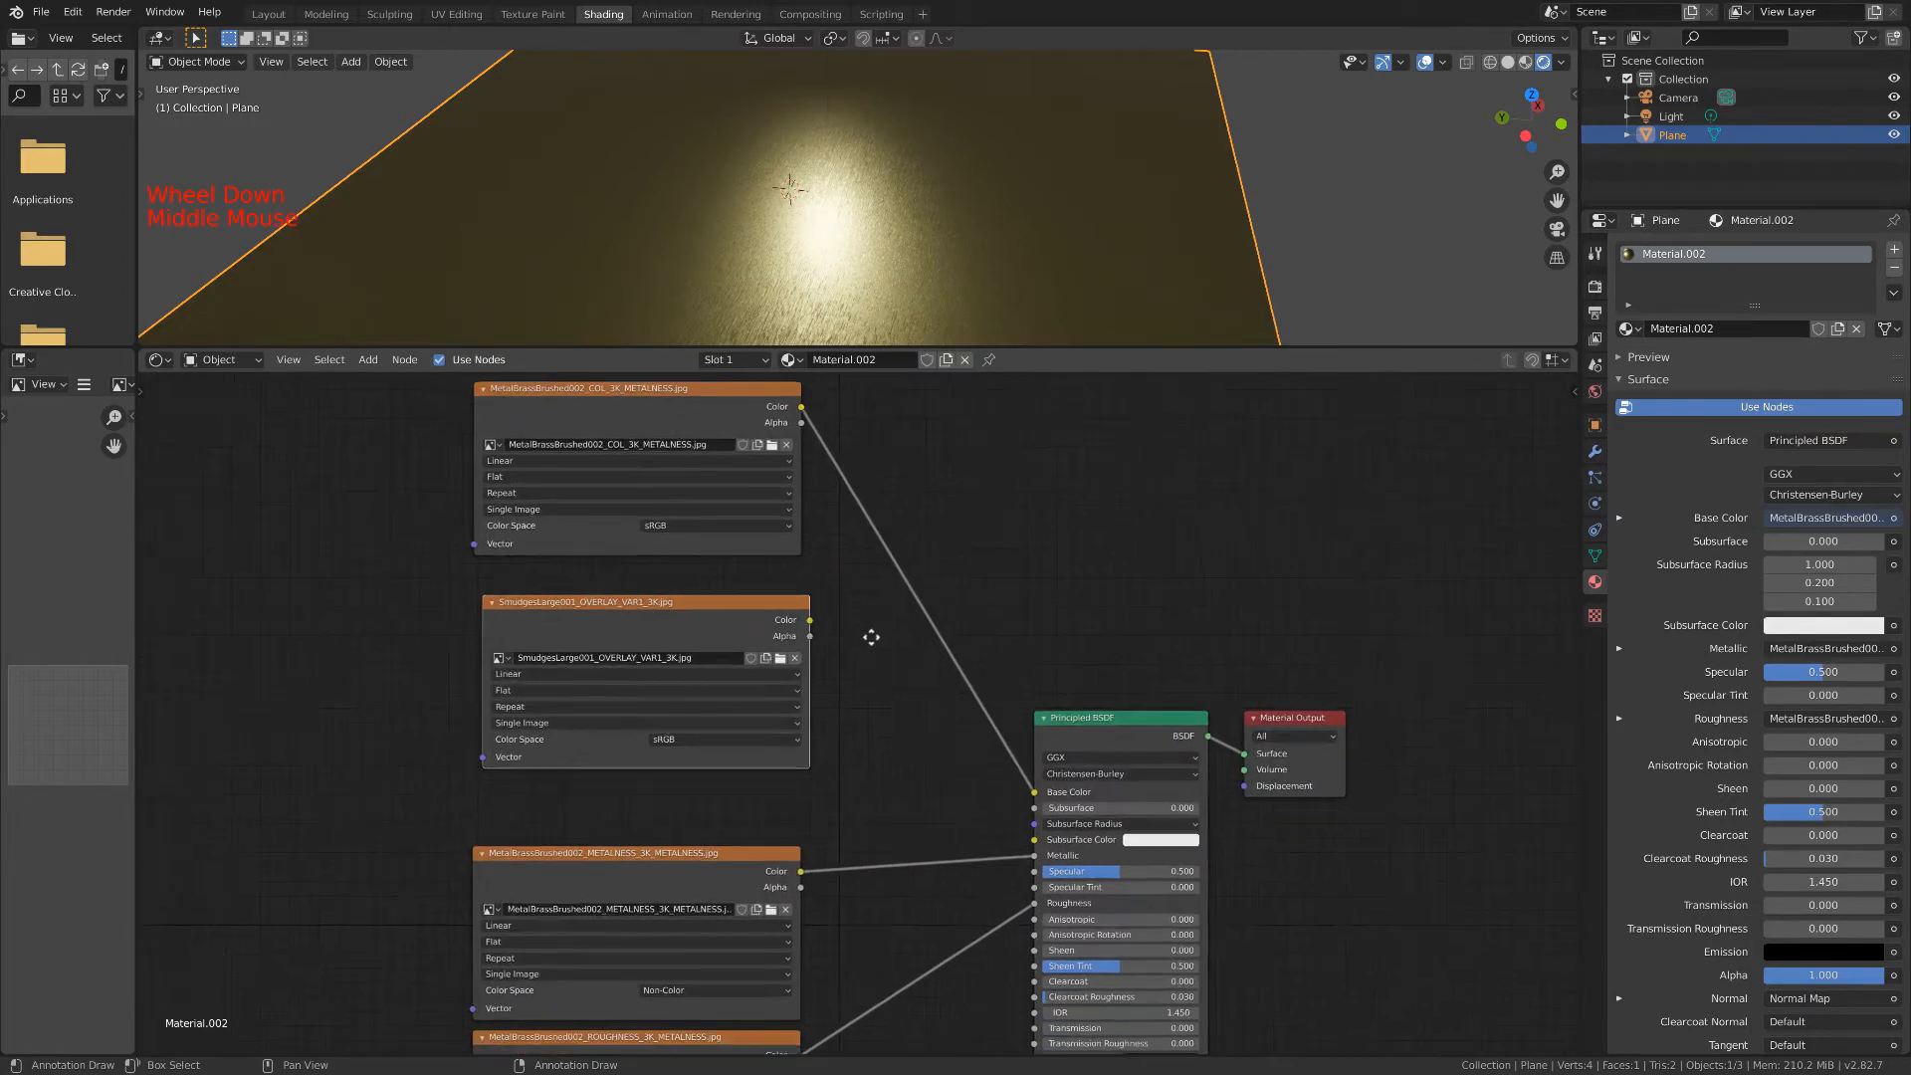
{"action": "left_click_drag", "start_coordinate": [793, 613], "coordinate": [1015, 784]}
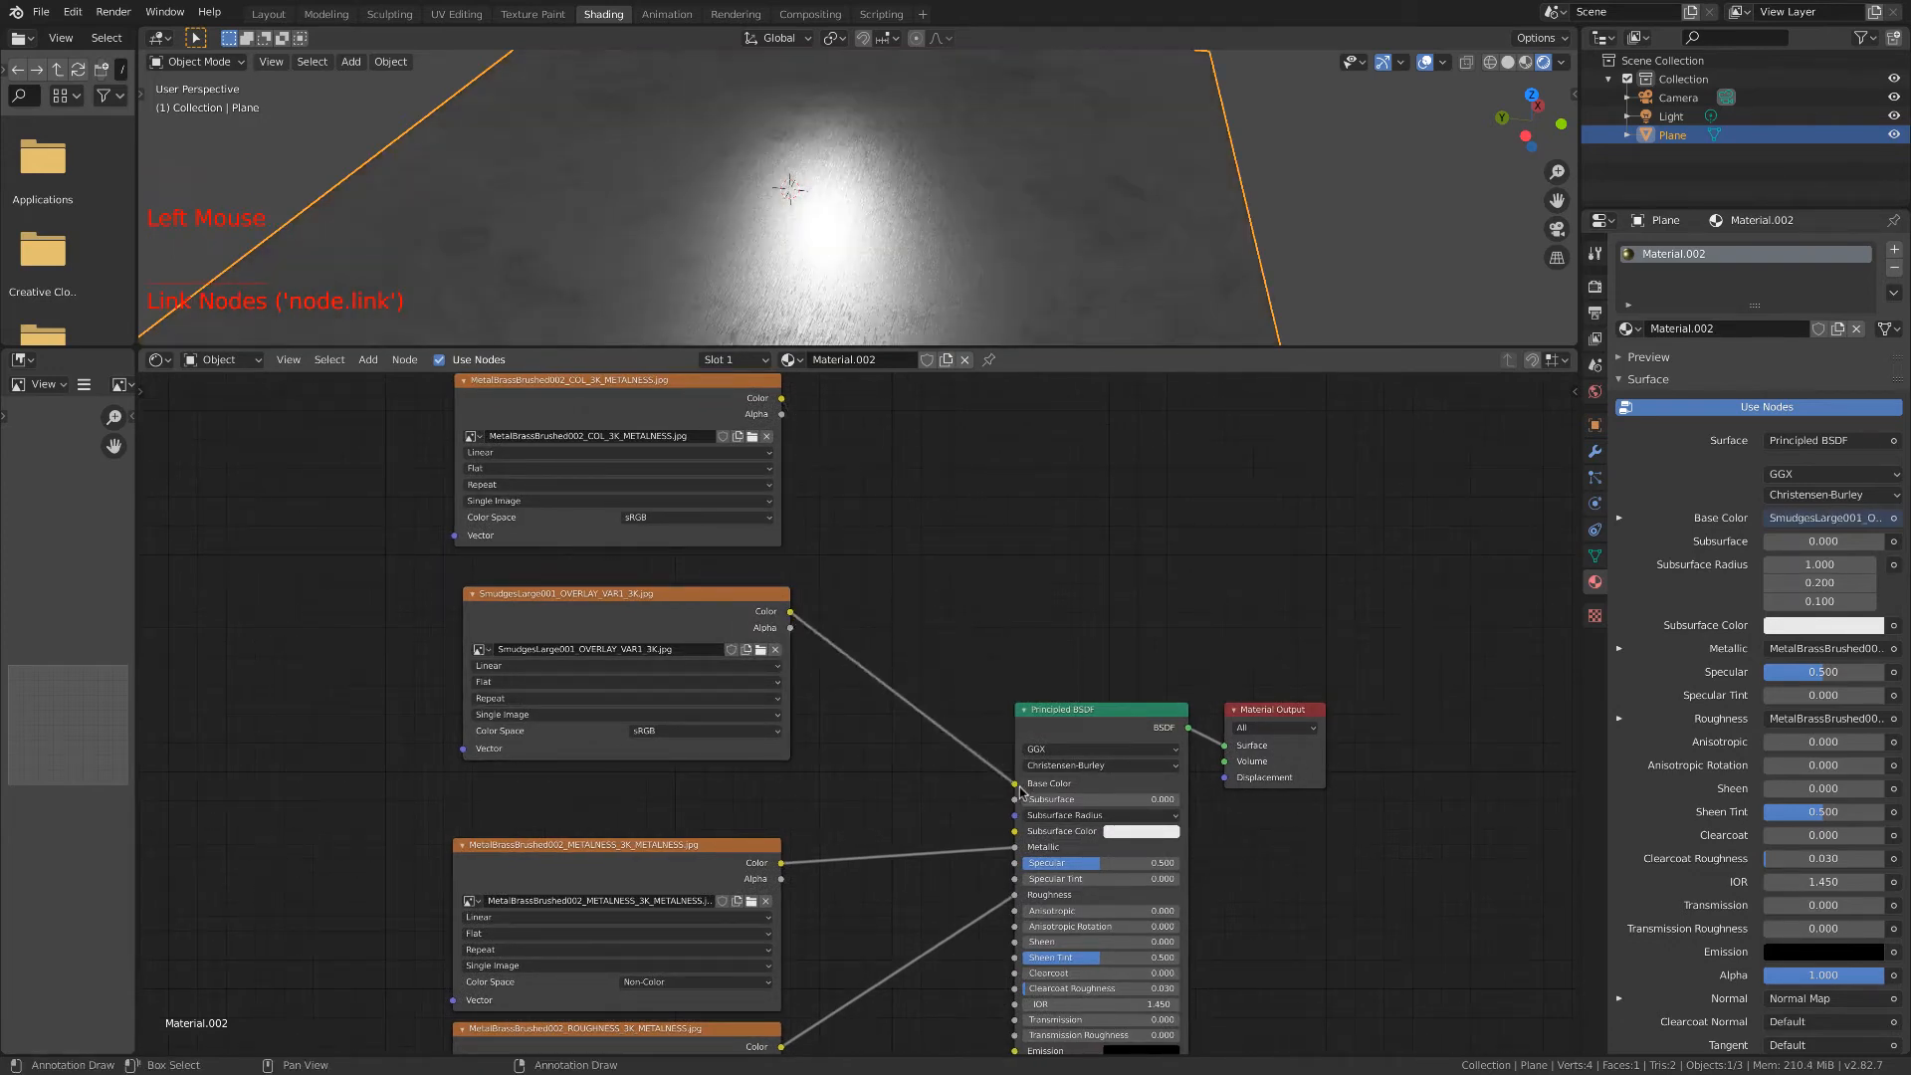
{"action": "left_click_drag", "start_coordinate": [782, 398], "coordinate": [1015, 783]}
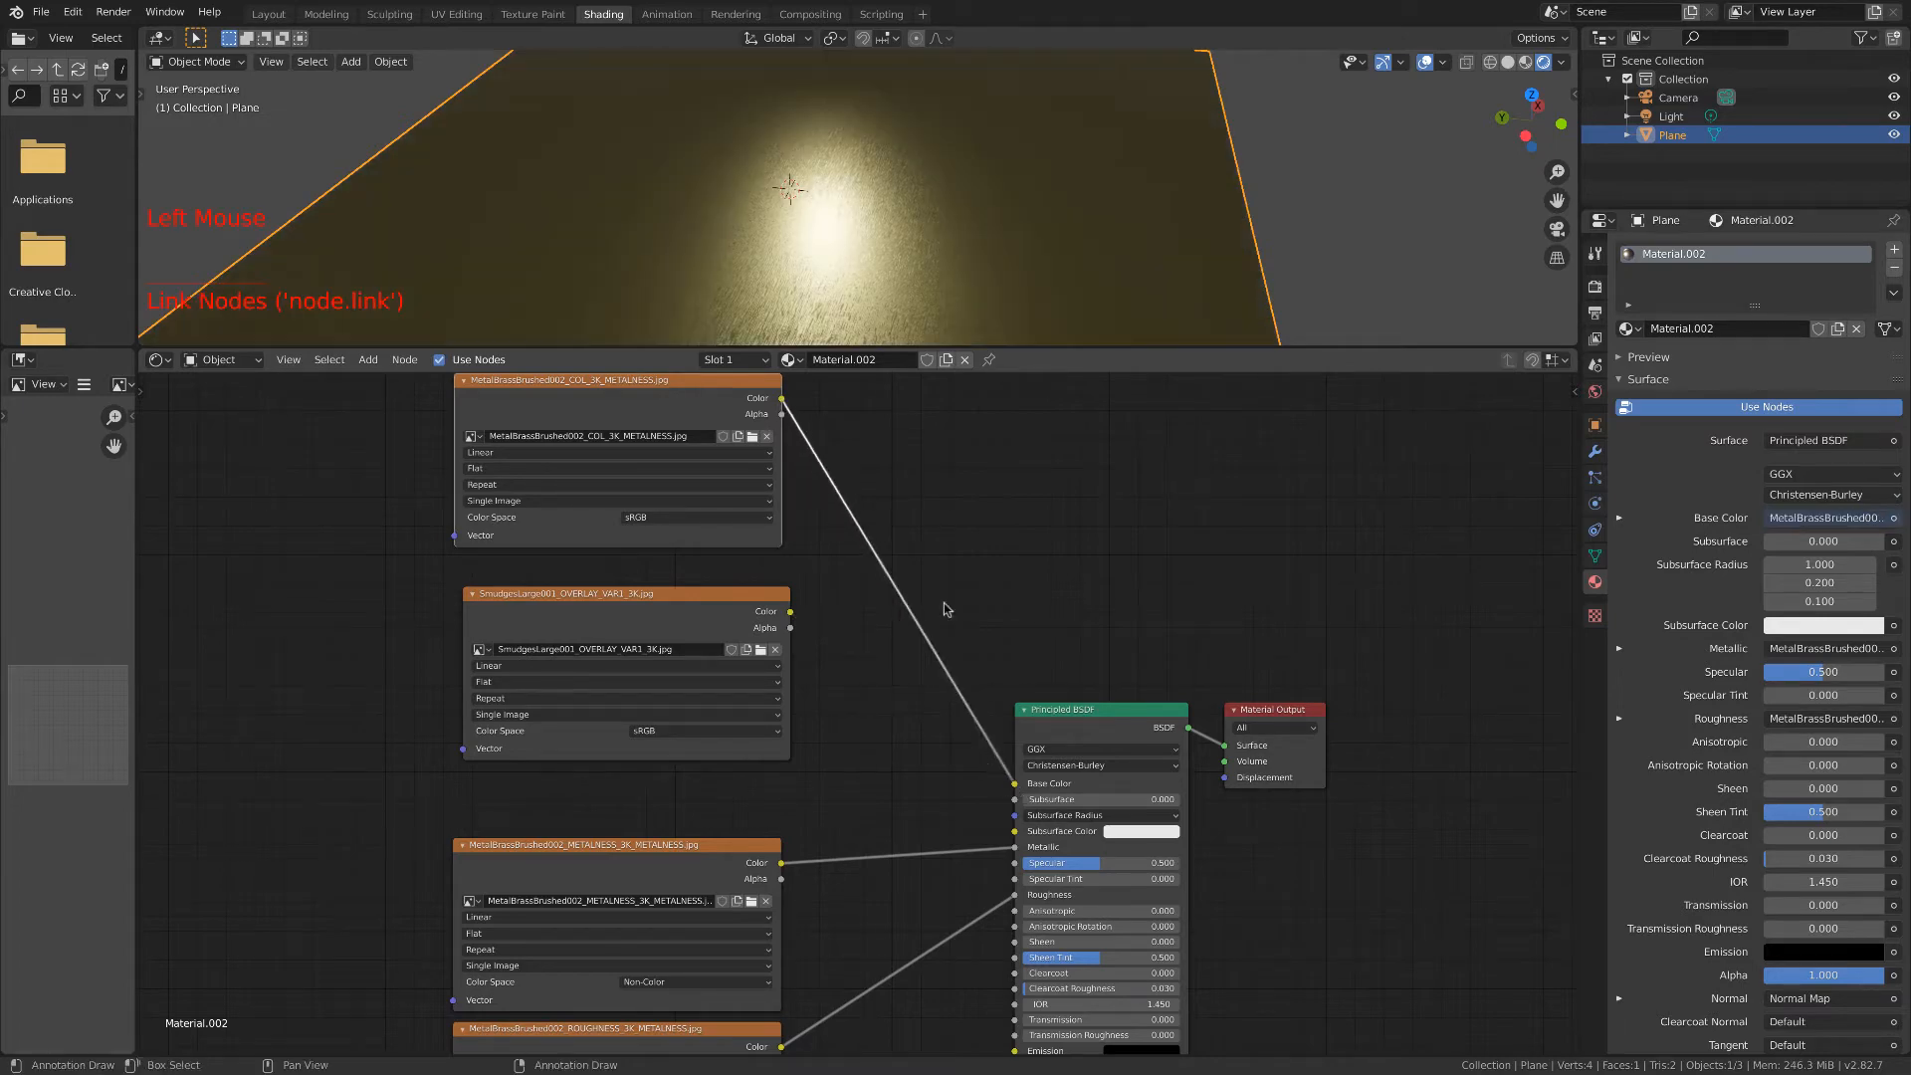
Swap the smudges and metalness texture nodes so the smudges node sits directly above the roughness texture.
{"action": "scroll", "coordinate": [857, 629], "scroll_direction": "up", "scroll_amount": 4}
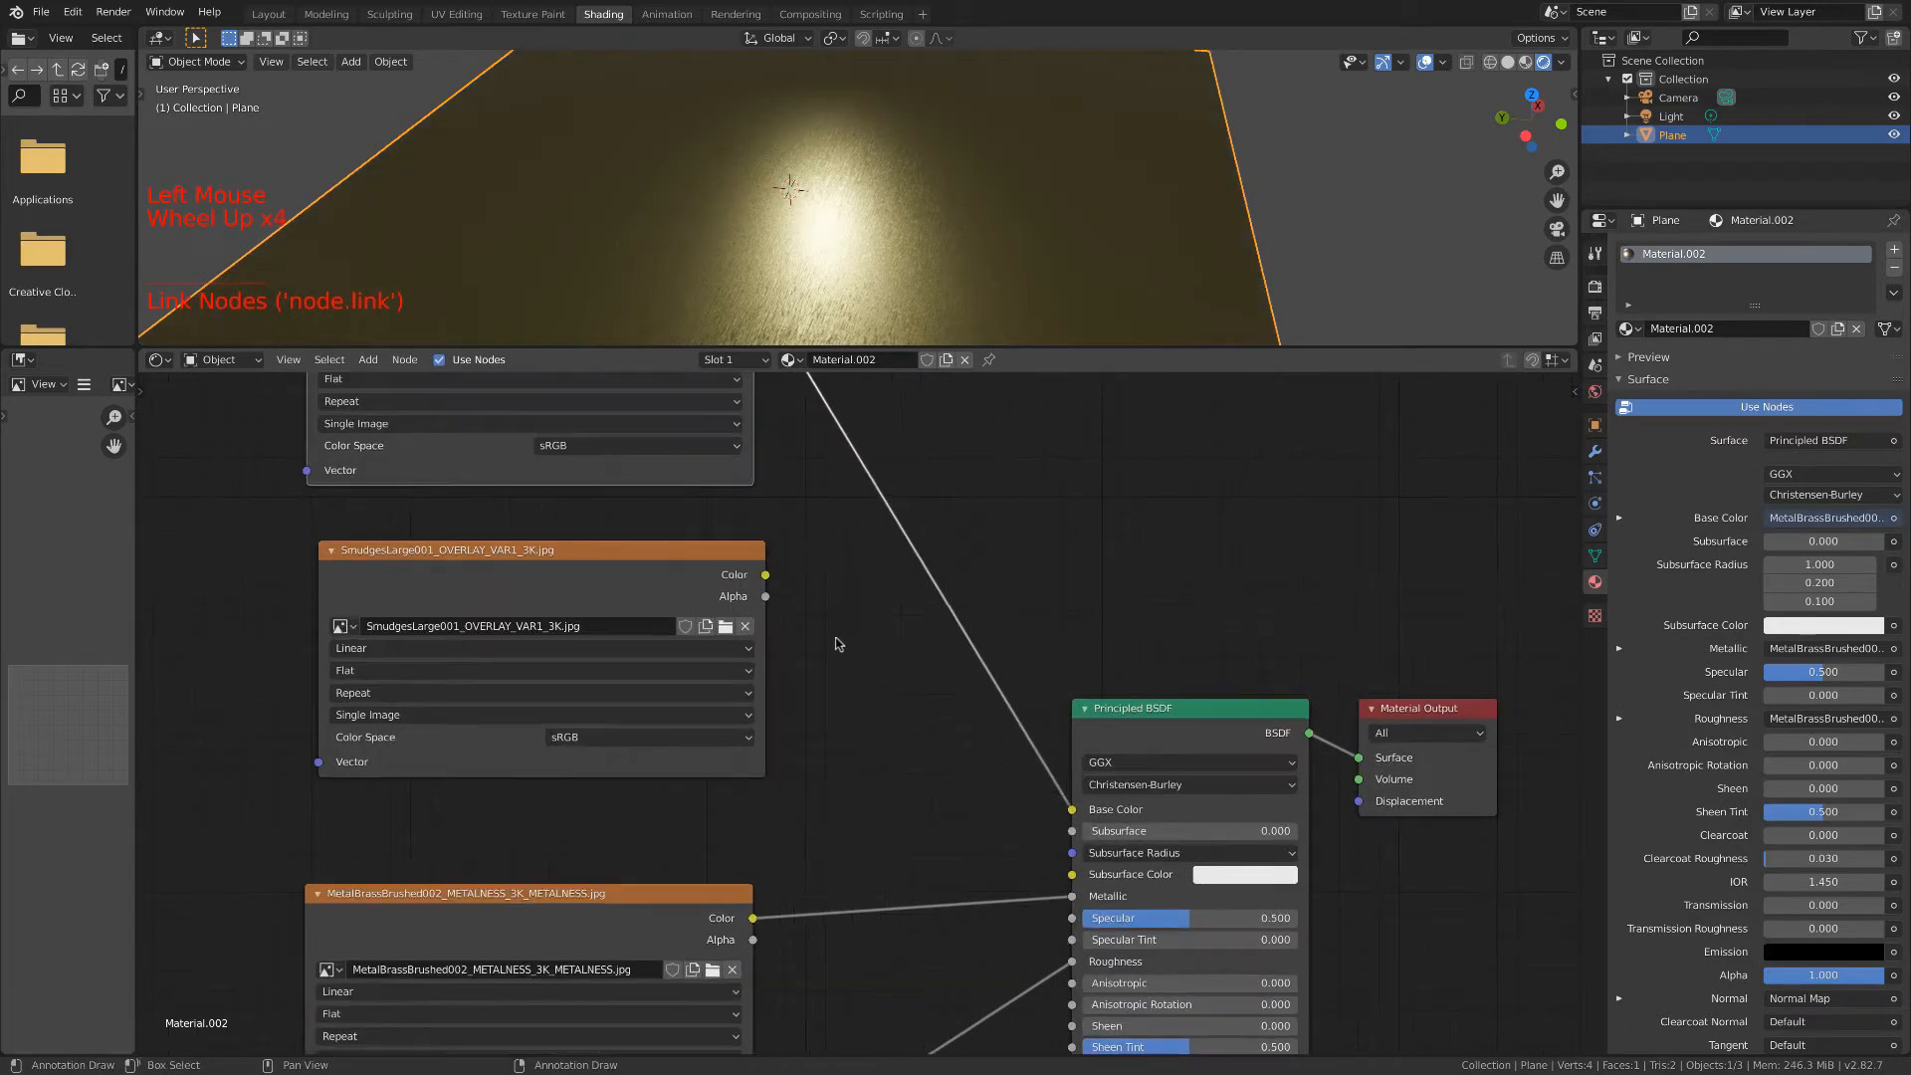
{"action": "left_click", "coordinate": [645, 737]}
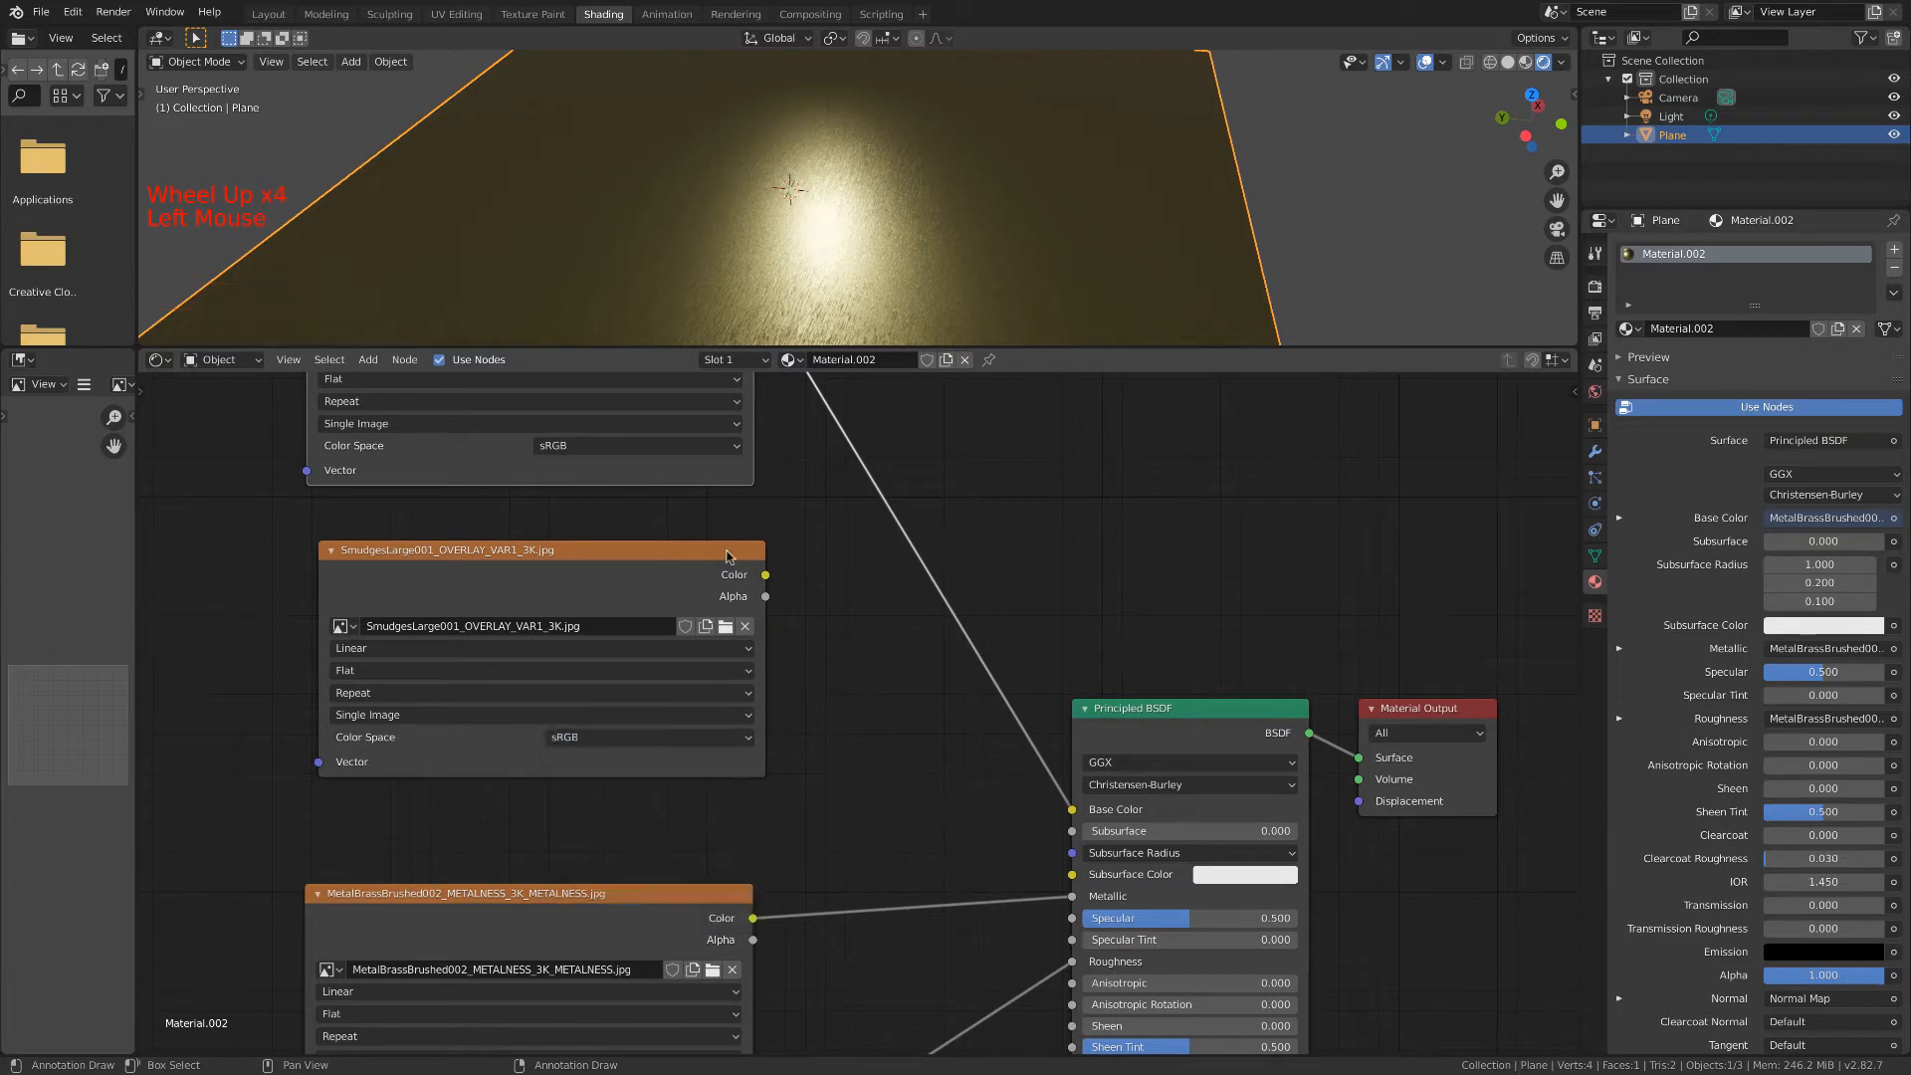
{"action": "scroll", "coordinate": [840, 652], "scroll_direction": "down", "scroll_amount": 5}
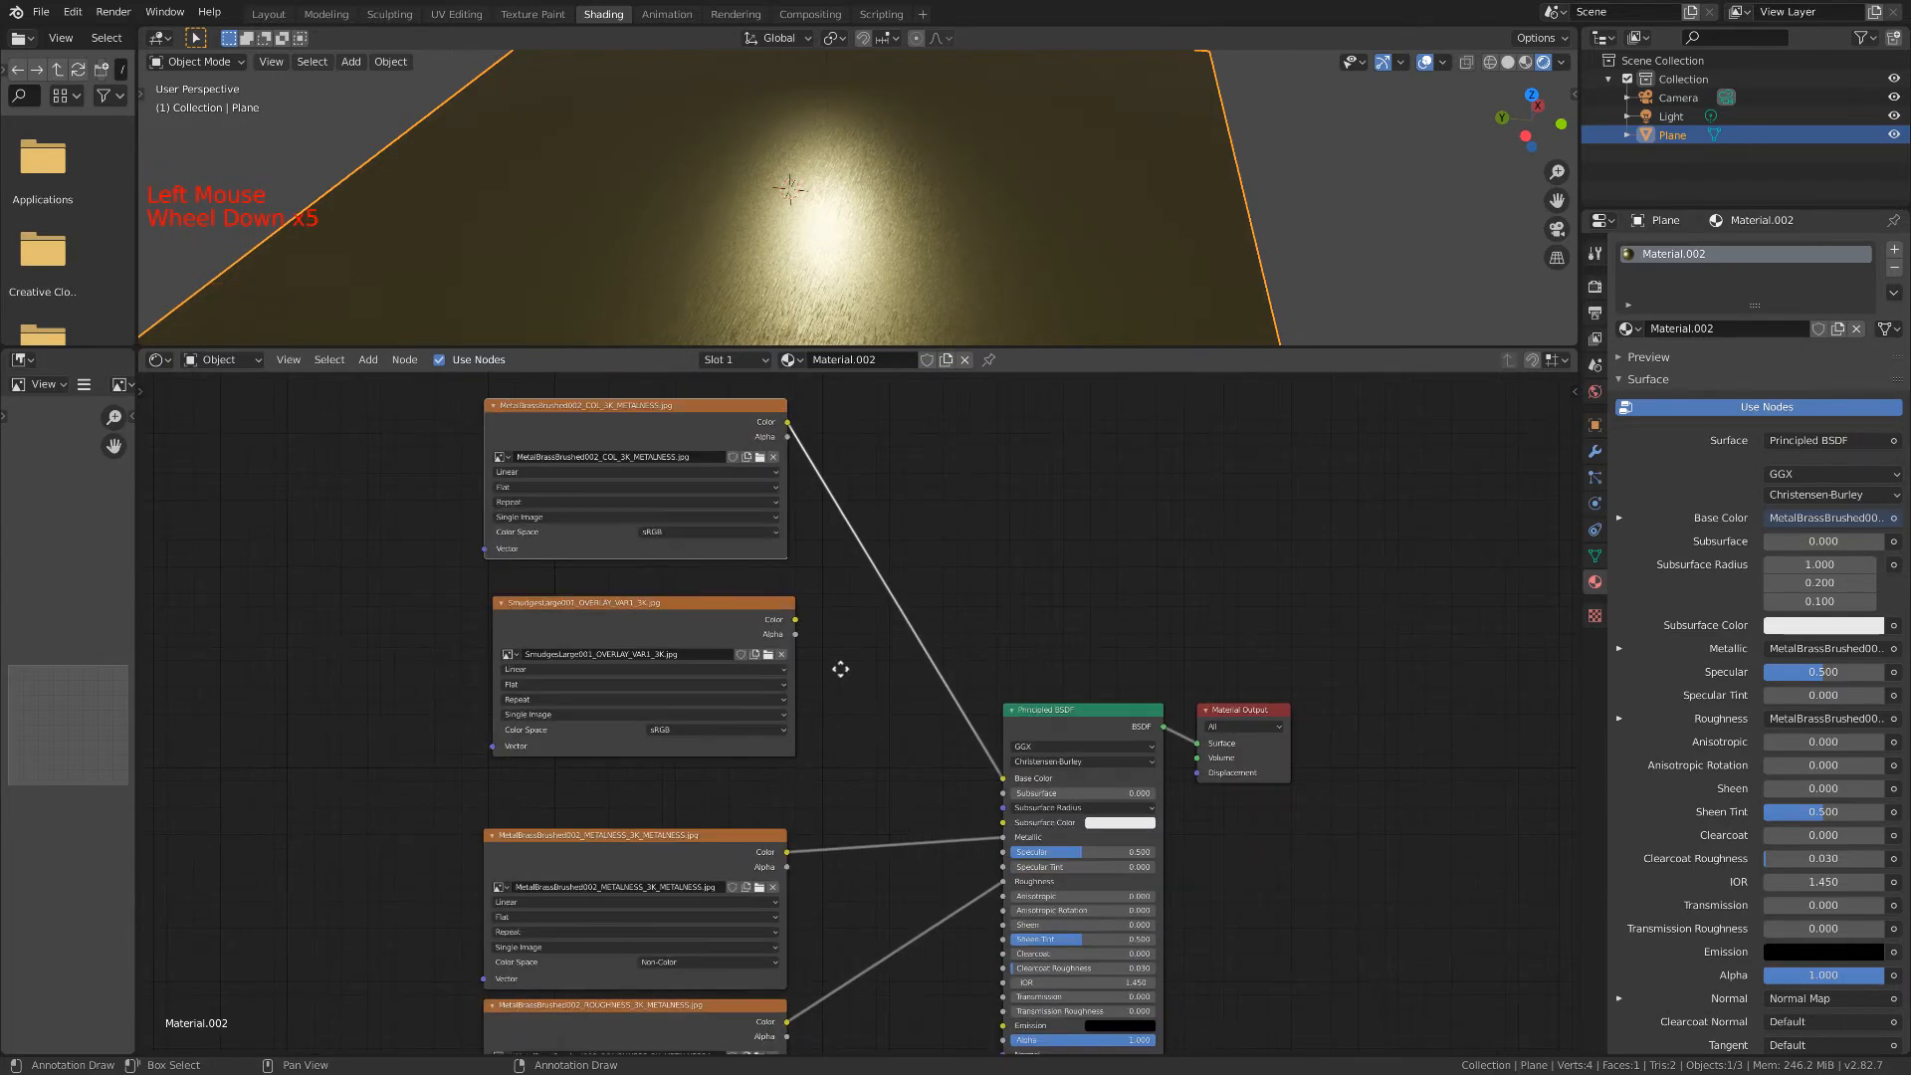
{"action": "middle_click_drag", "start_coordinate": [840, 669], "coordinate": [863, 548]}
{"action": "left_click", "coordinate": [748, 713]}
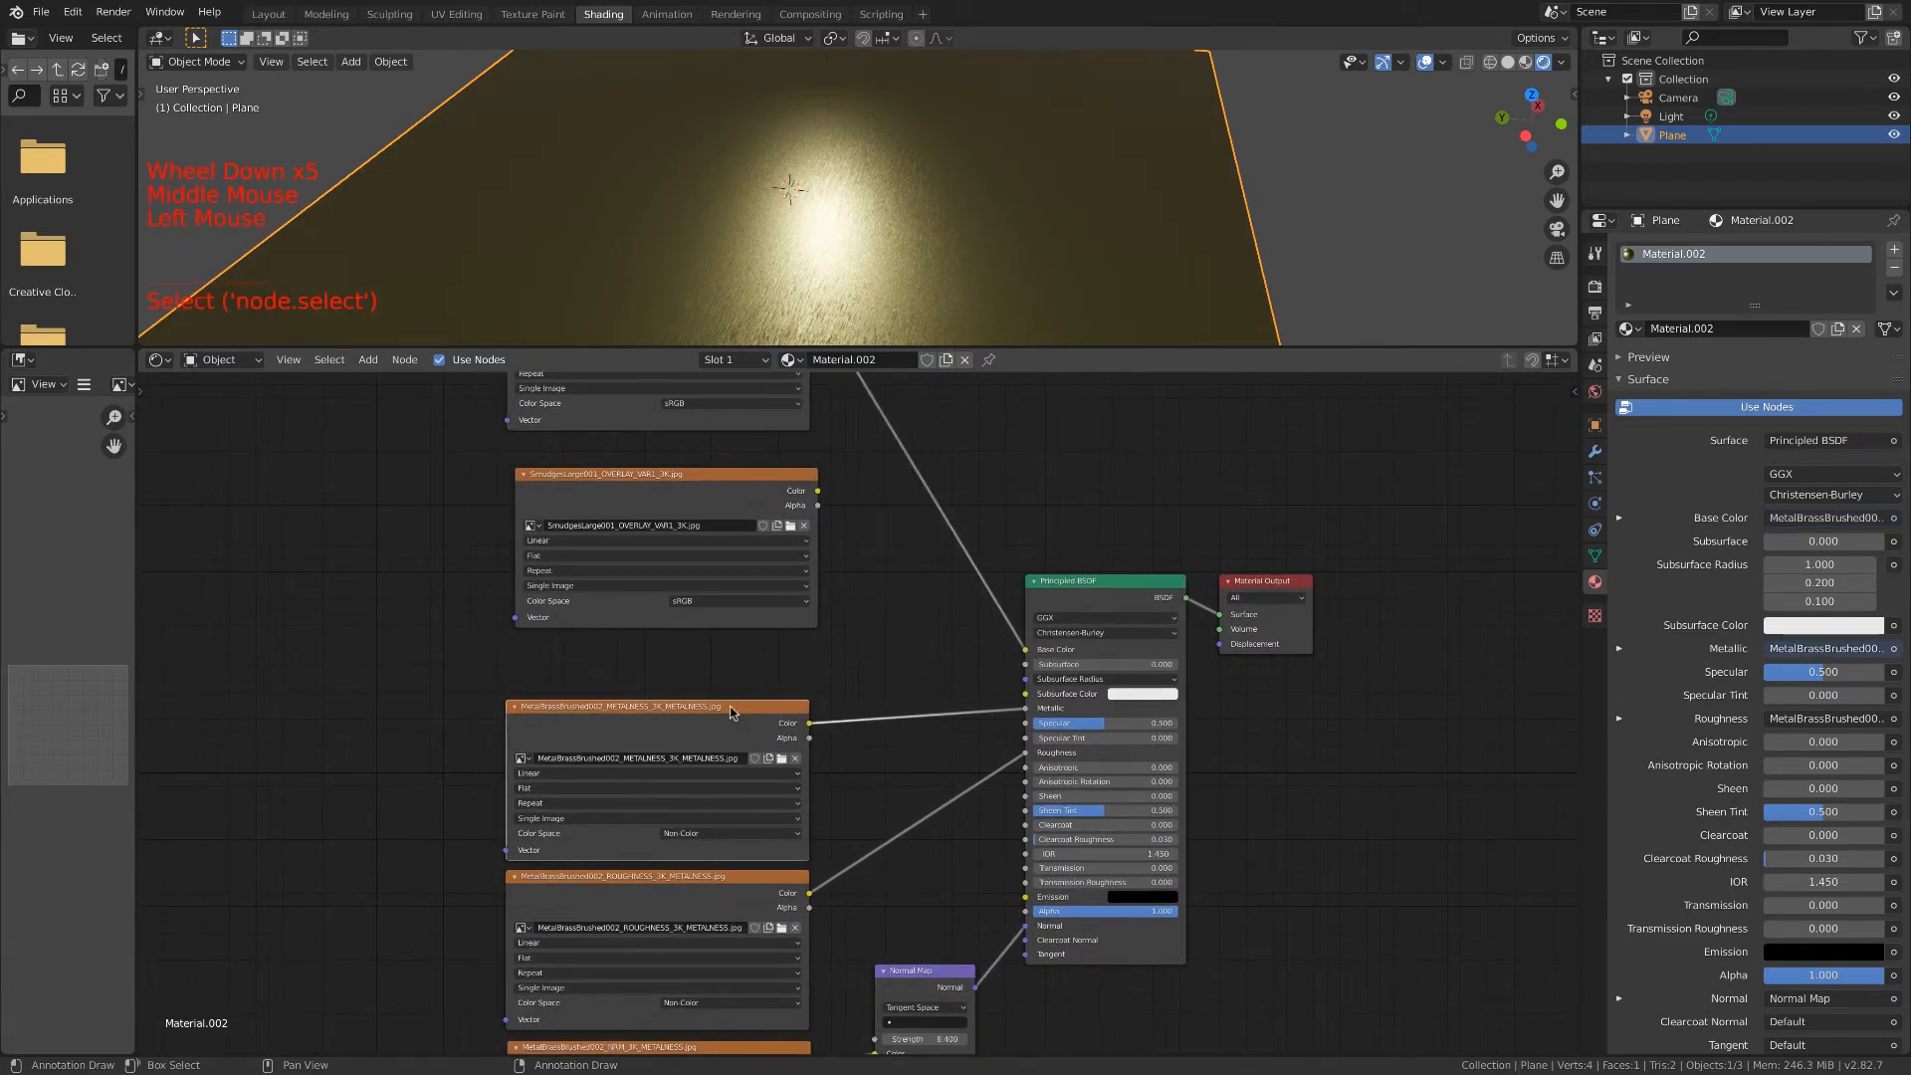
{"action": "key", "text": "g"}
{"action": "left_click", "coordinate": [680, 485]}
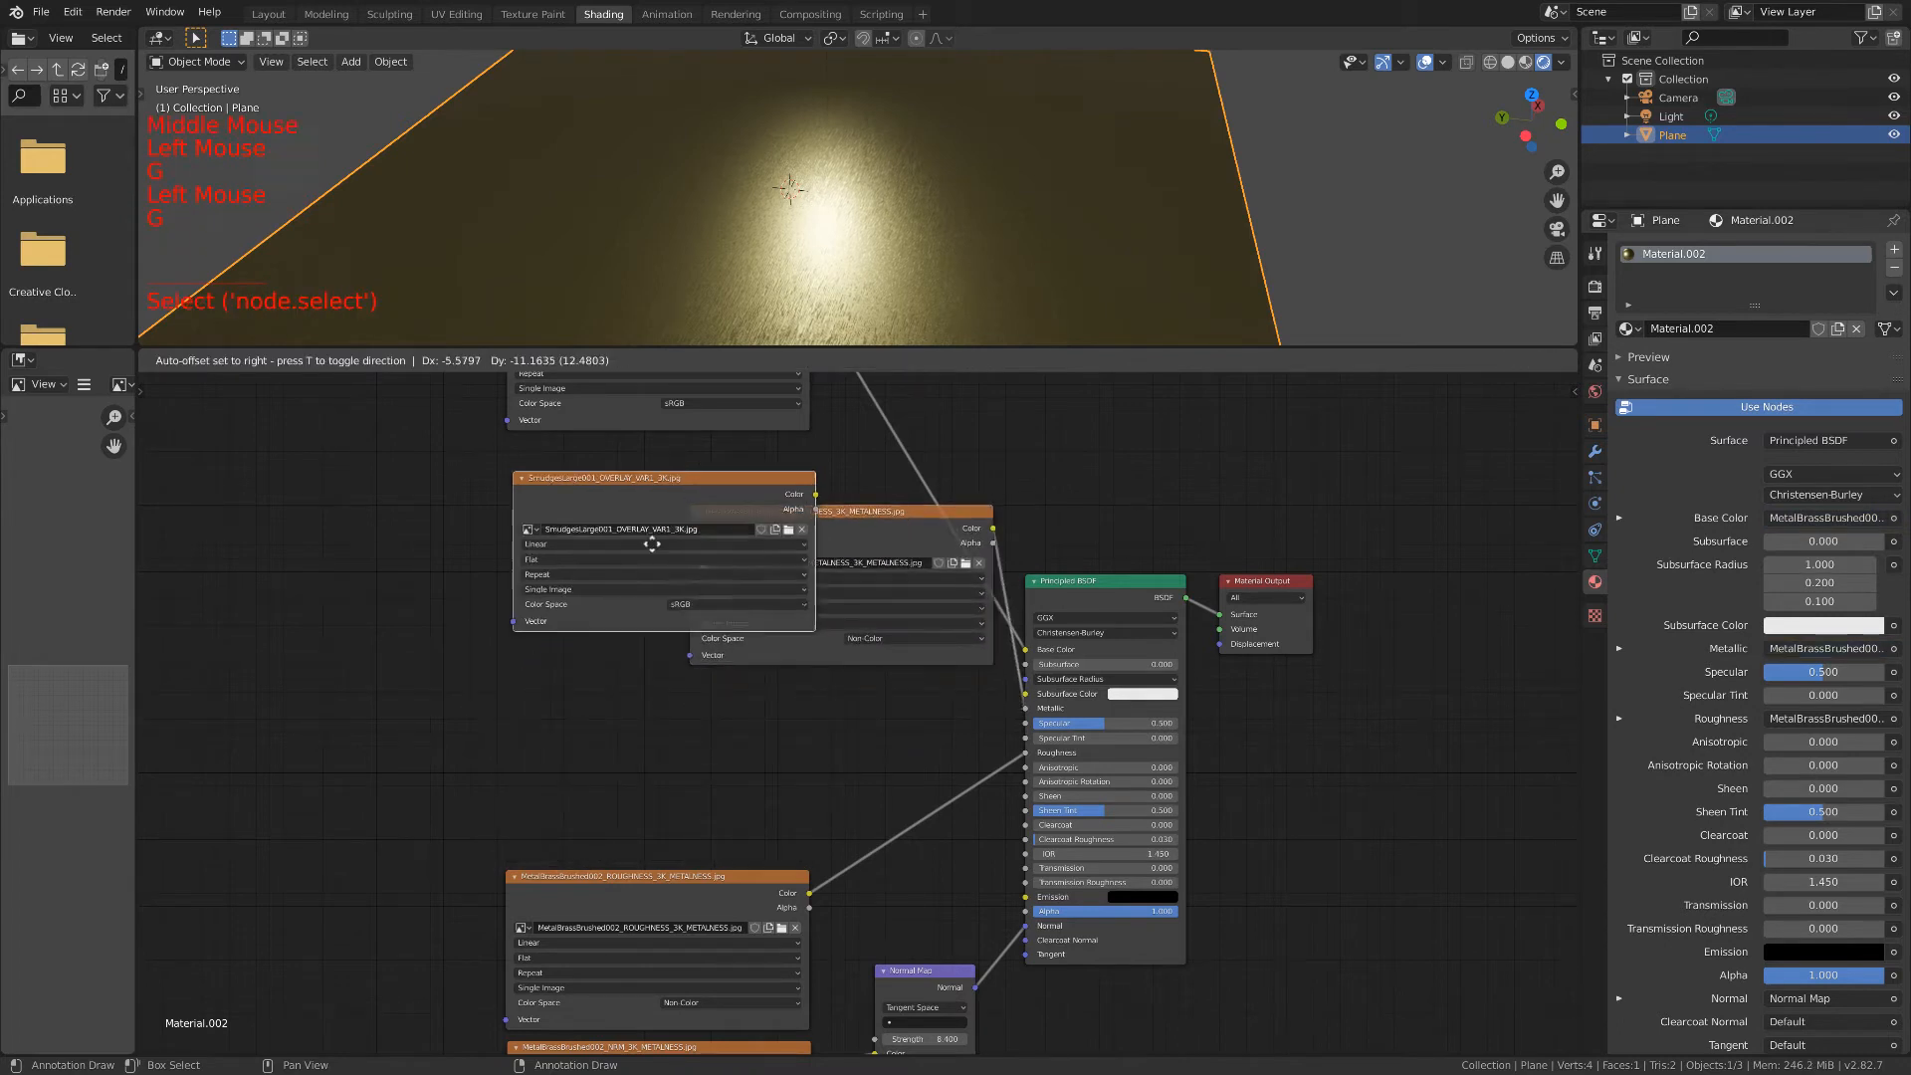
{"action": "key", "text": "g"}
{"action": "left_click", "coordinate": [664, 764]}
{"action": "left_click", "coordinate": [718, 514]}
{"action": "key", "text": "g"}
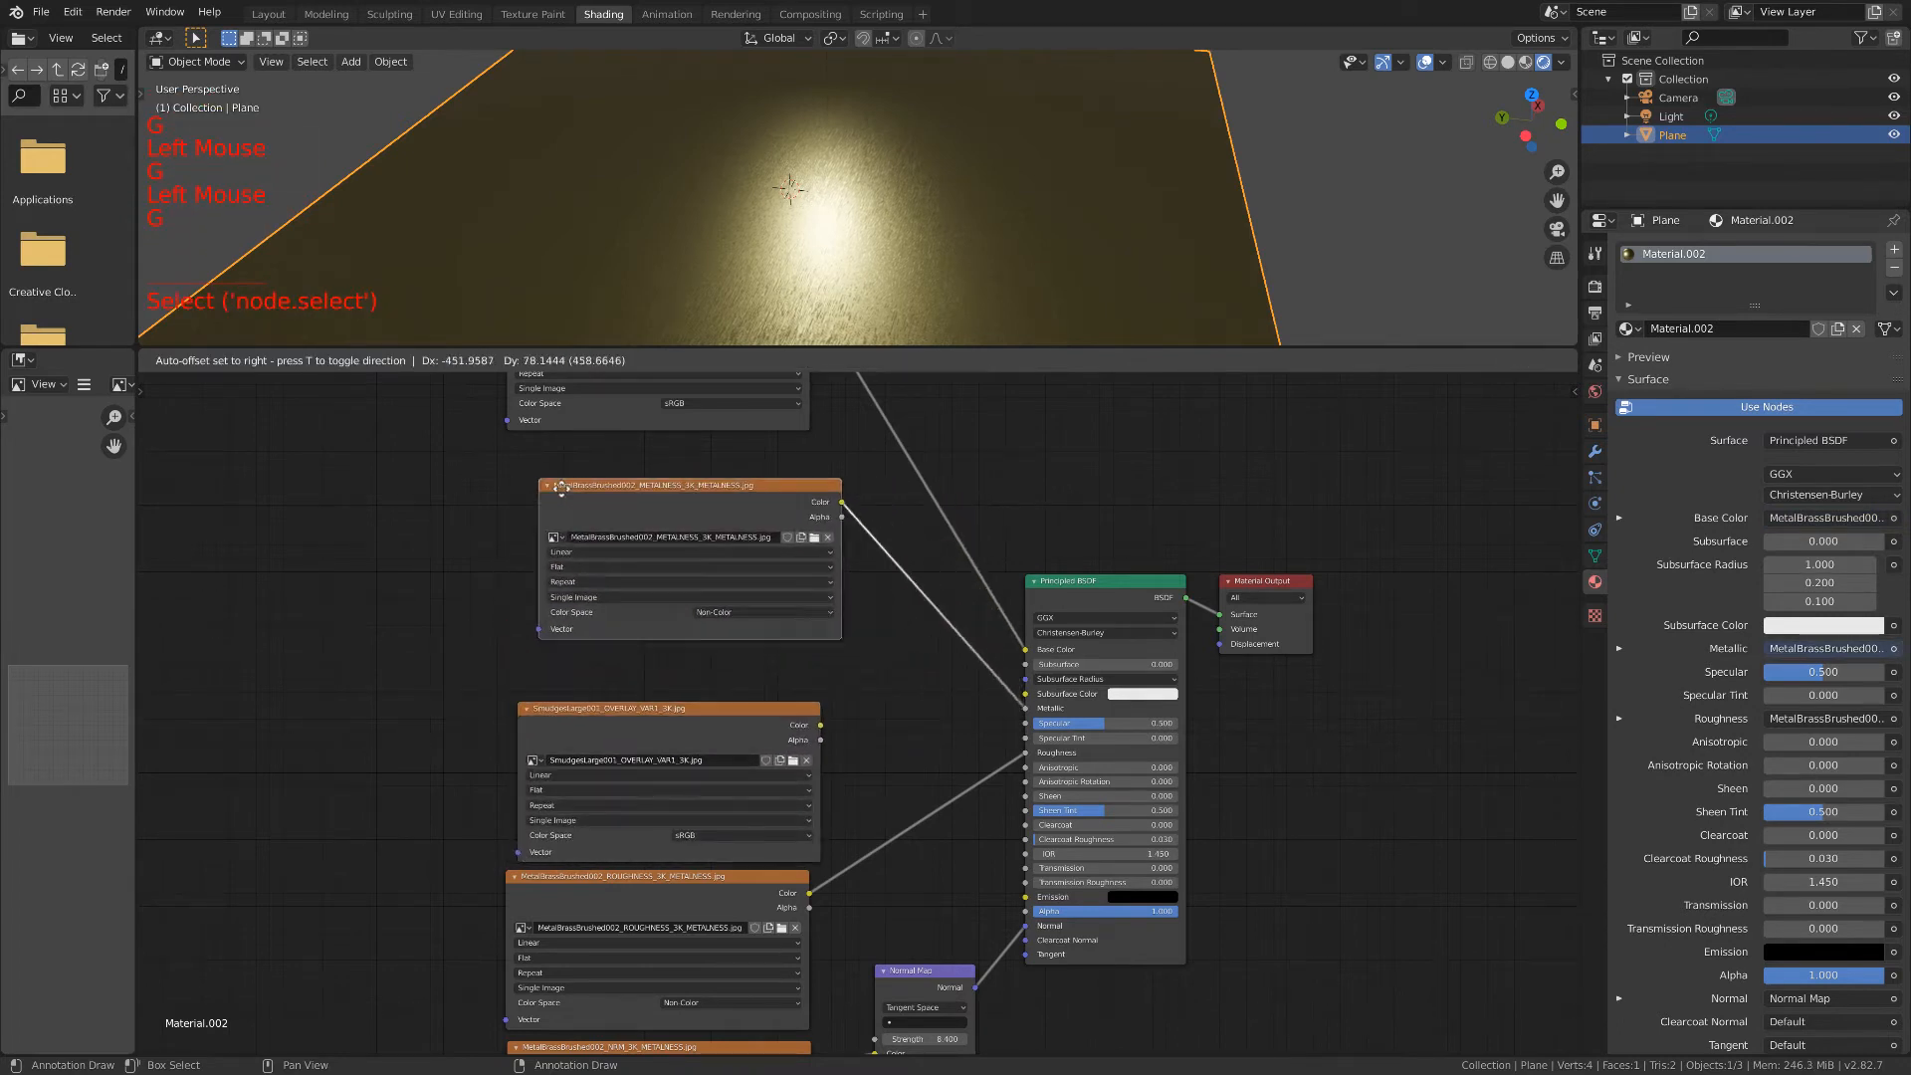
{"action": "left_click", "coordinate": [536, 485]}
Space the smudges node evenly between the metalness and roughness nodes and set its color space to Non-Color.
{"action": "scroll", "coordinate": [911, 682], "scroll_direction": "up", "scroll_amount": 1}
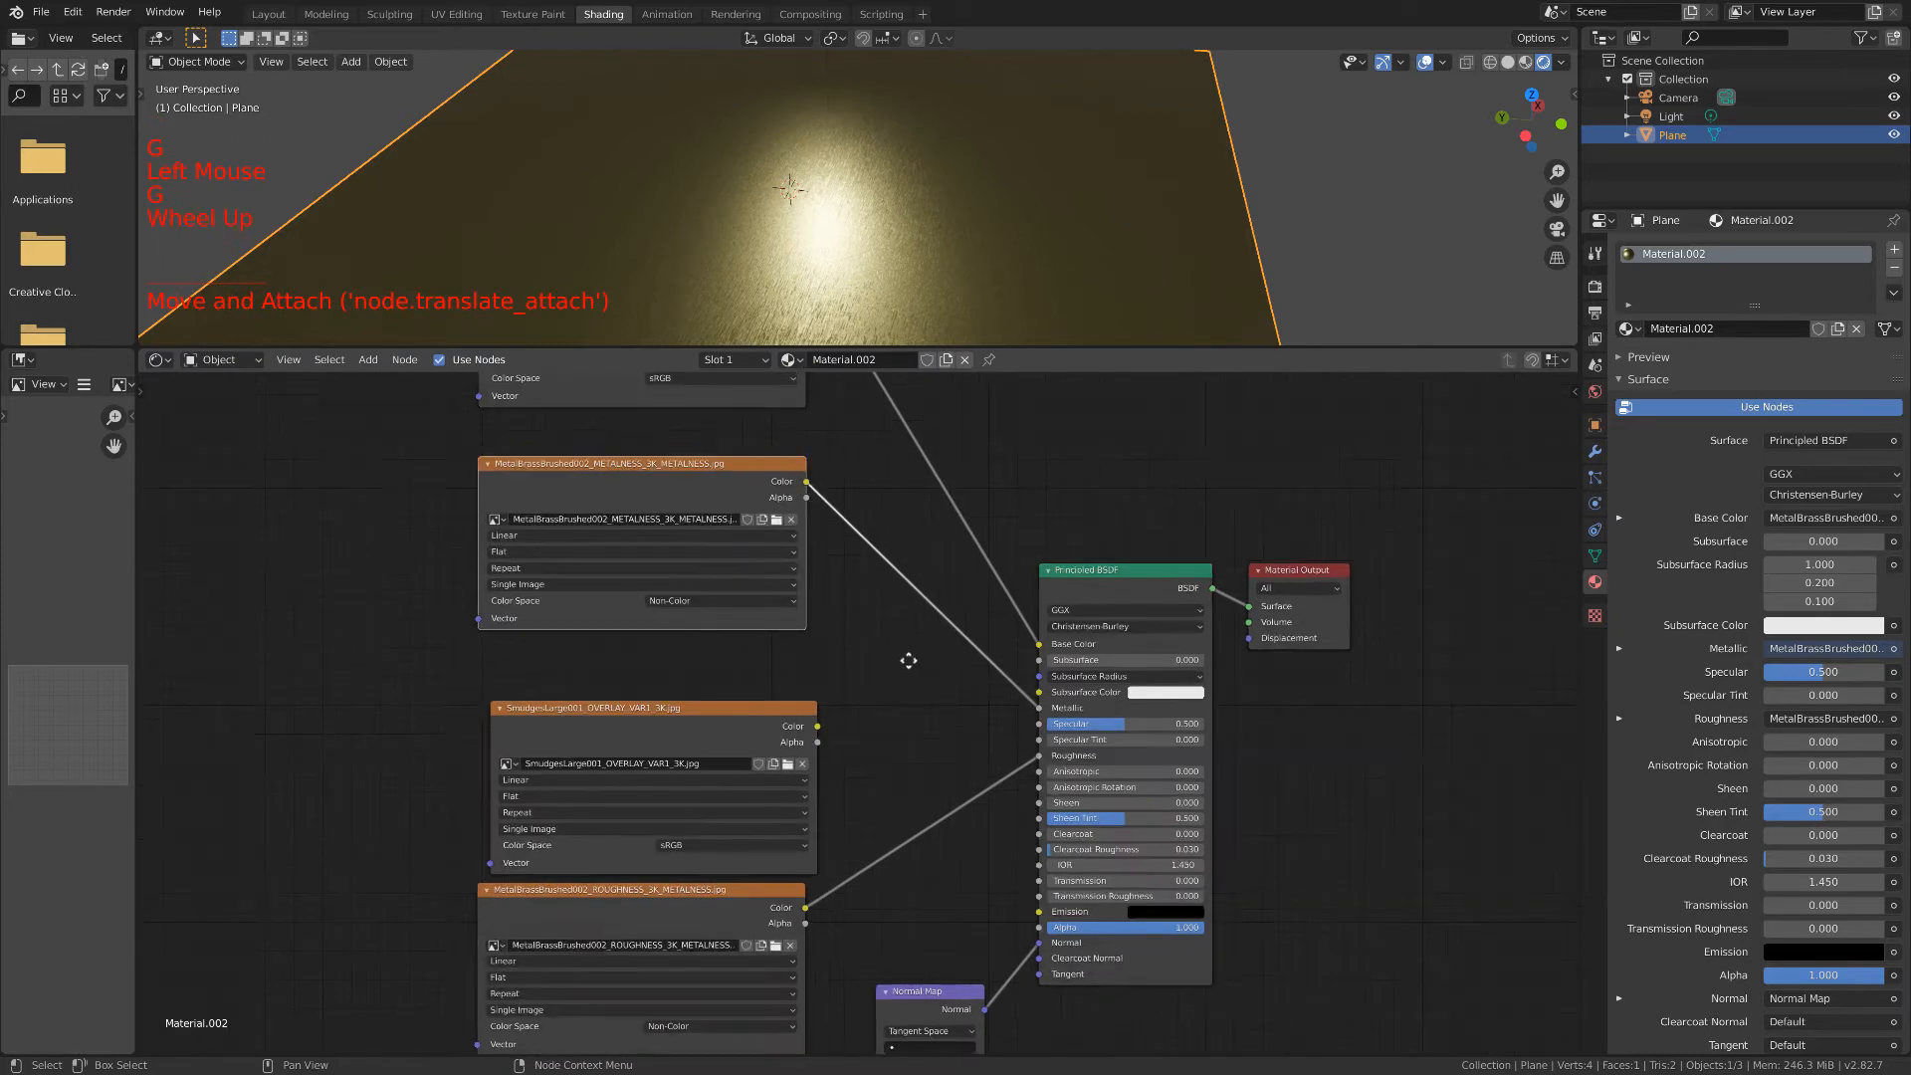
{"action": "middle_click_drag", "start_coordinate": [905, 661], "coordinate": [878, 645]}
{"action": "scroll", "coordinate": [878, 645], "scroll_direction": "up", "scroll_amount": 3}
{"action": "left_click", "coordinate": [642, 640]}
{"action": "key", "text": "g"}
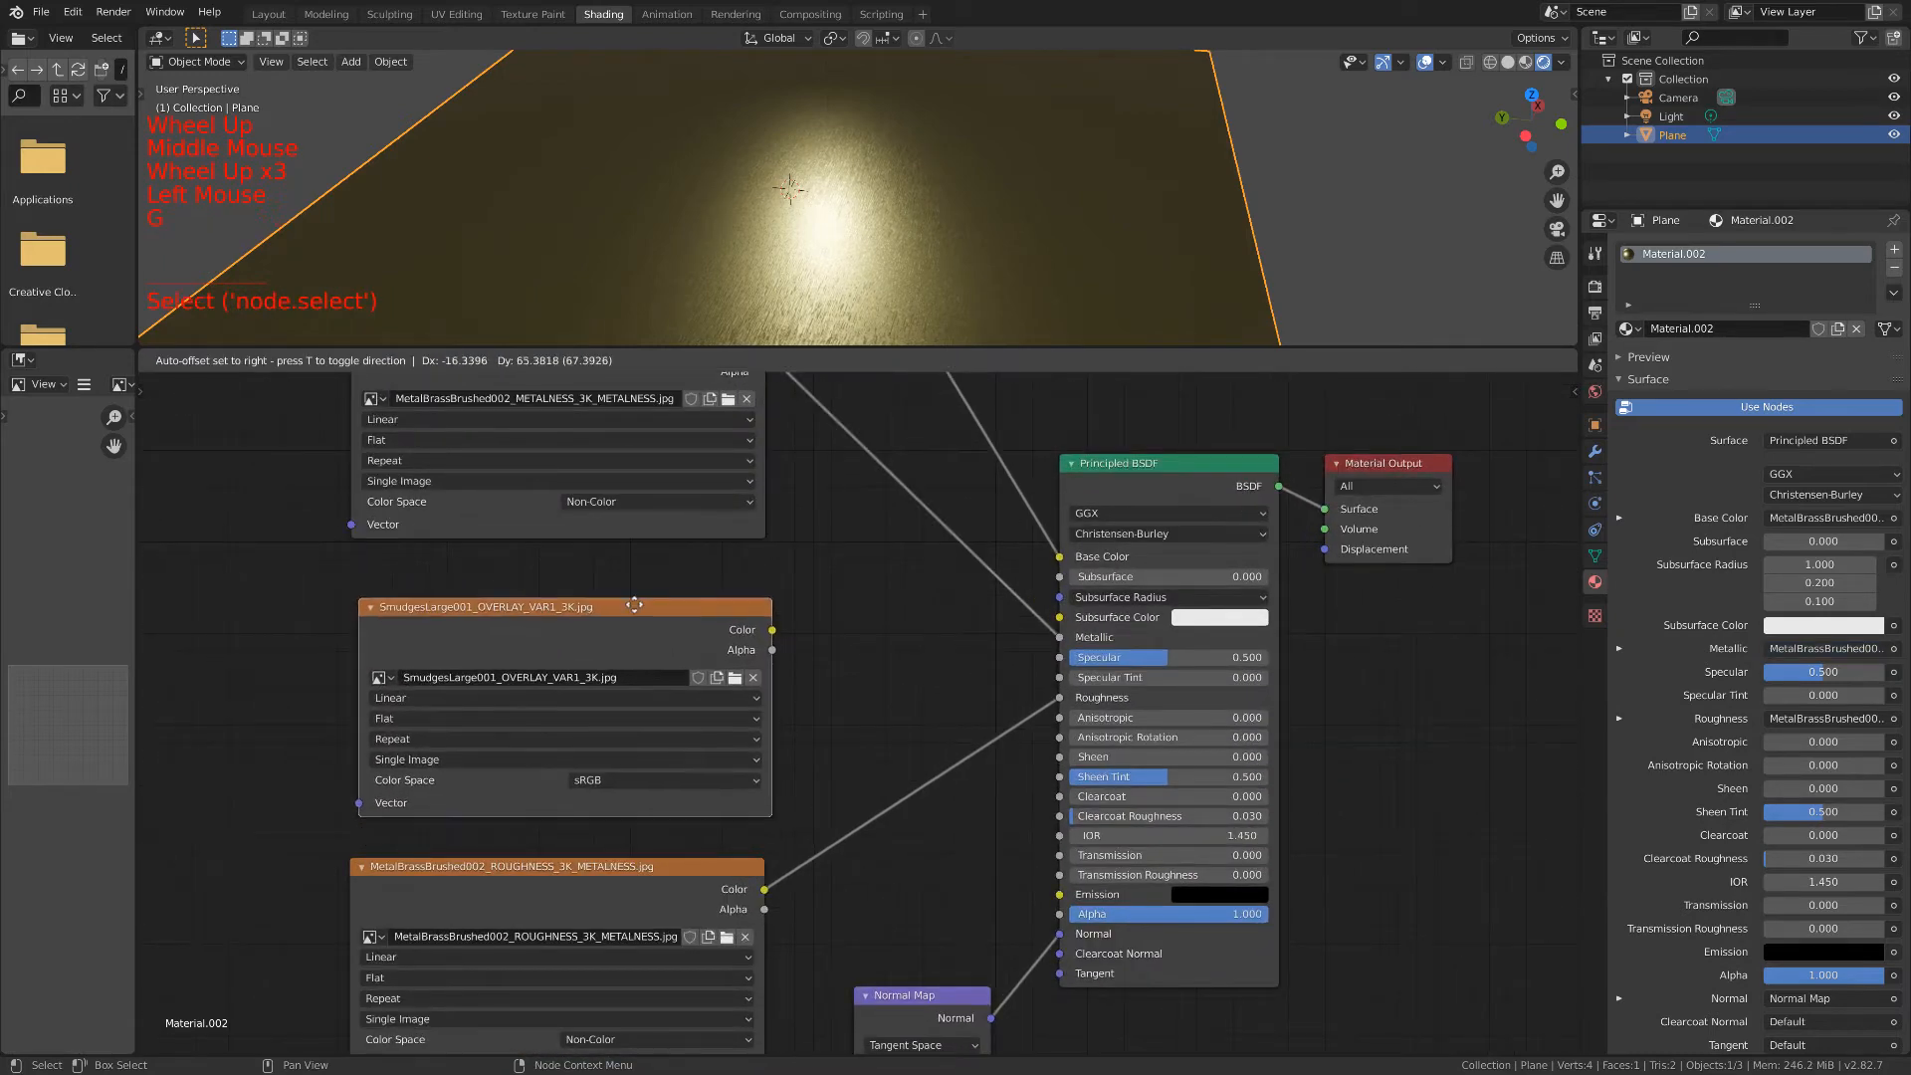
{"action": "left_click", "coordinate": [634, 606]}
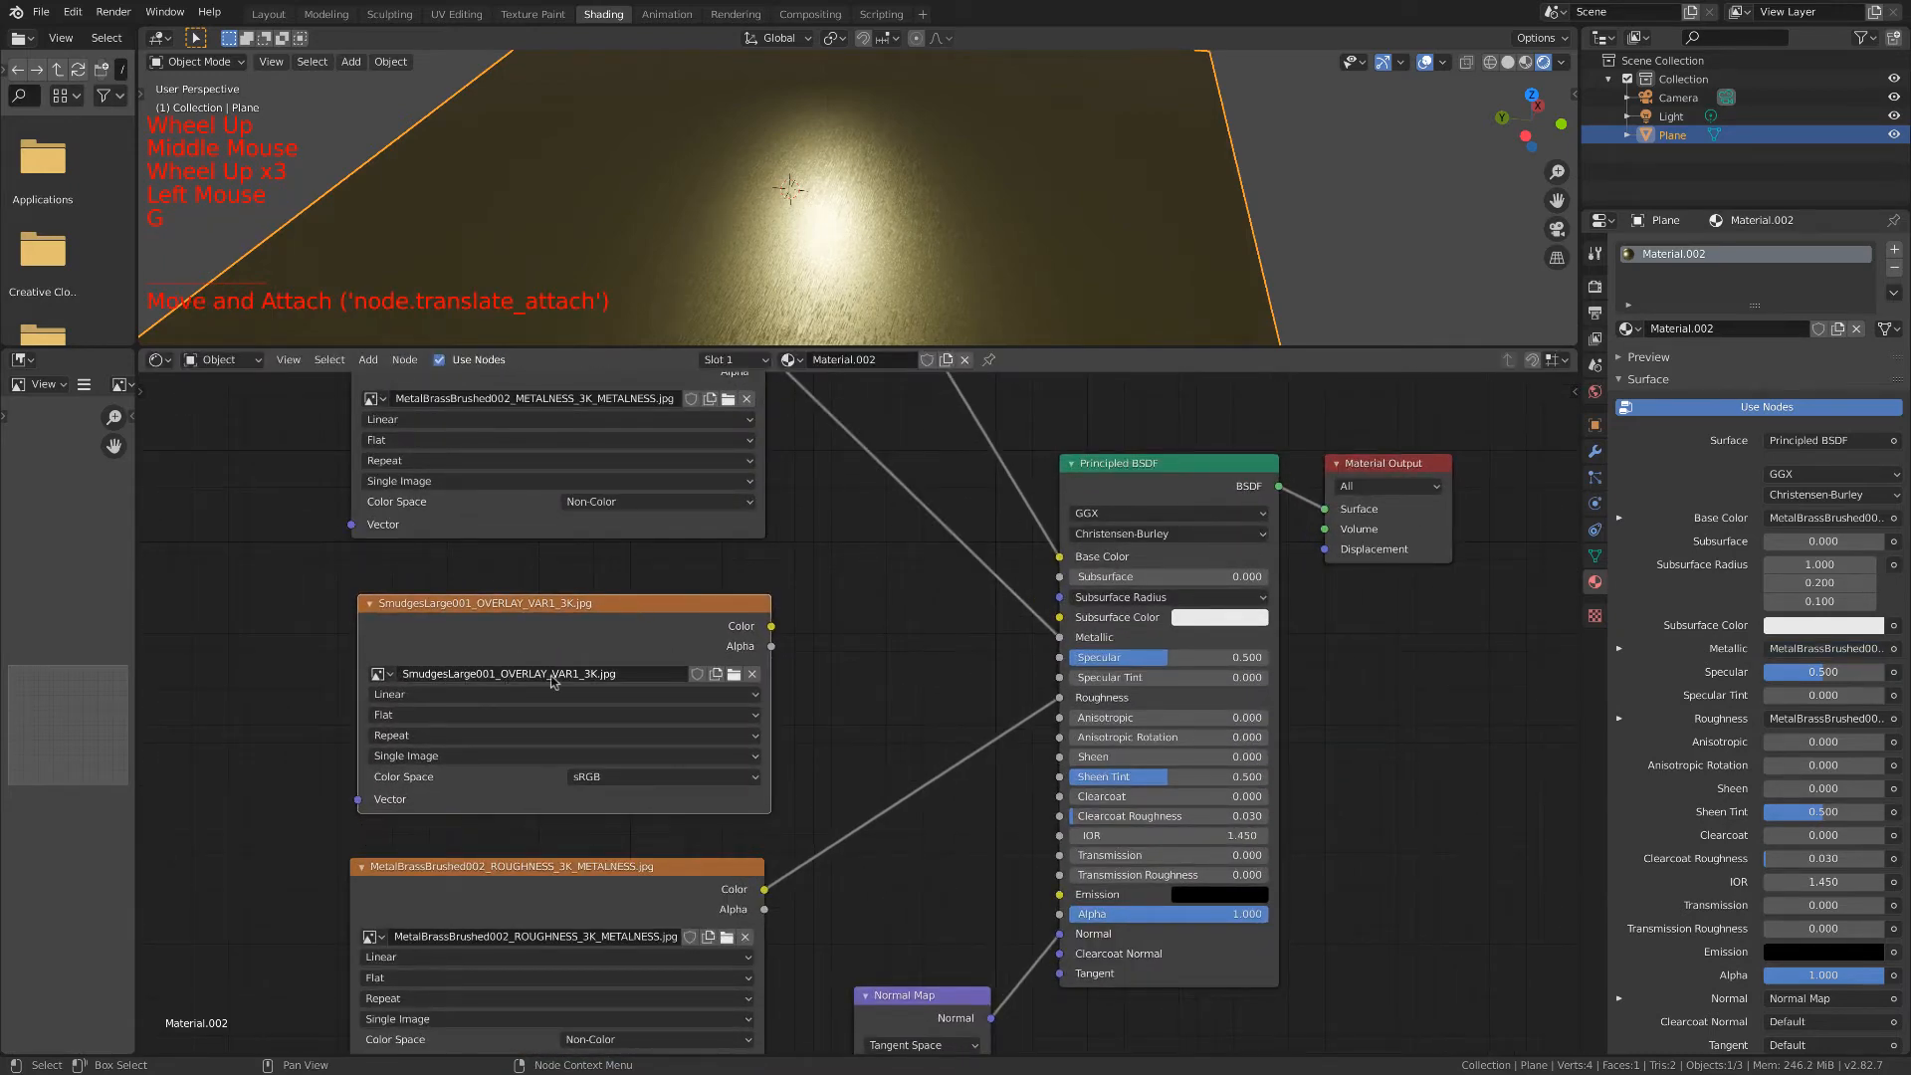
{"action": "left_click", "coordinate": [598, 776]}
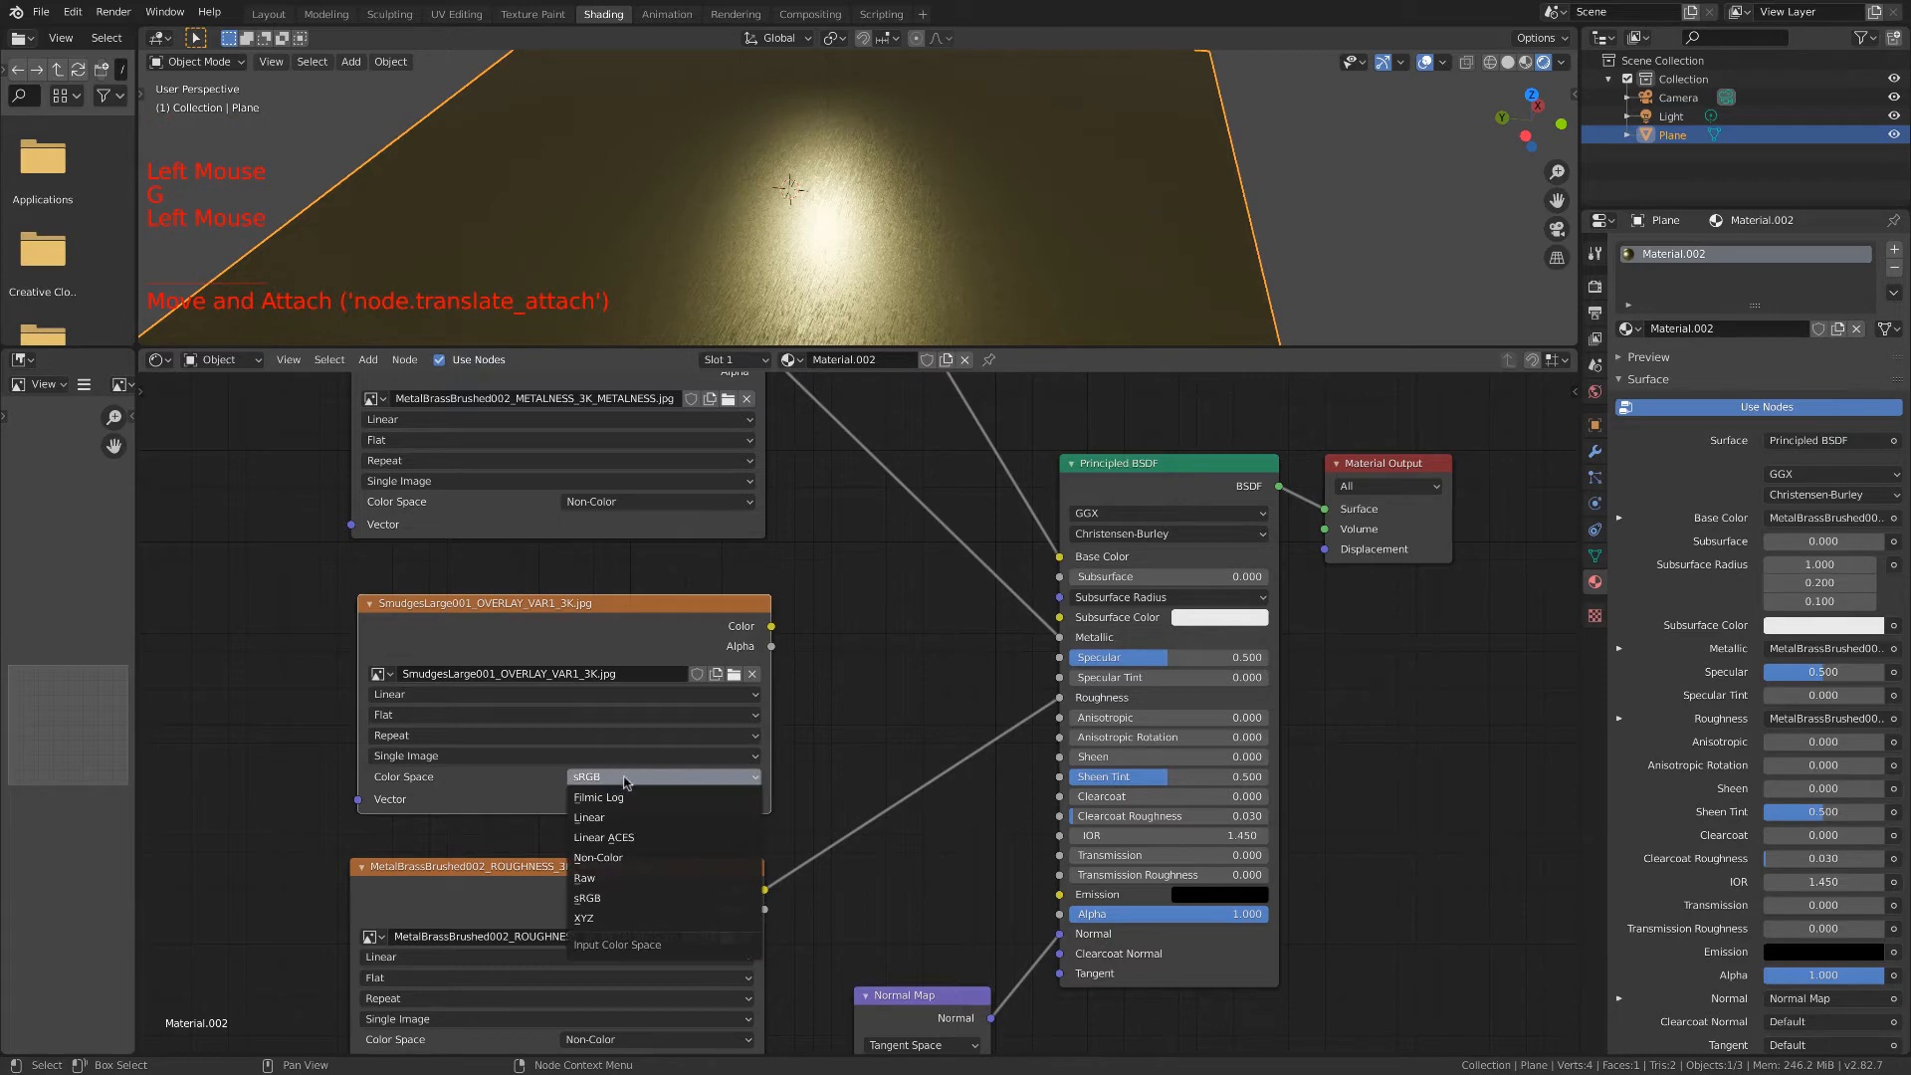
{"action": "left_click", "coordinate": [617, 857]}
Try the smudges texture as the Roughness input, and reconnect the brass roughness texture to Roughness.
{"action": "middle_click_drag", "start_coordinate": [870, 693], "coordinate": [860, 580]}
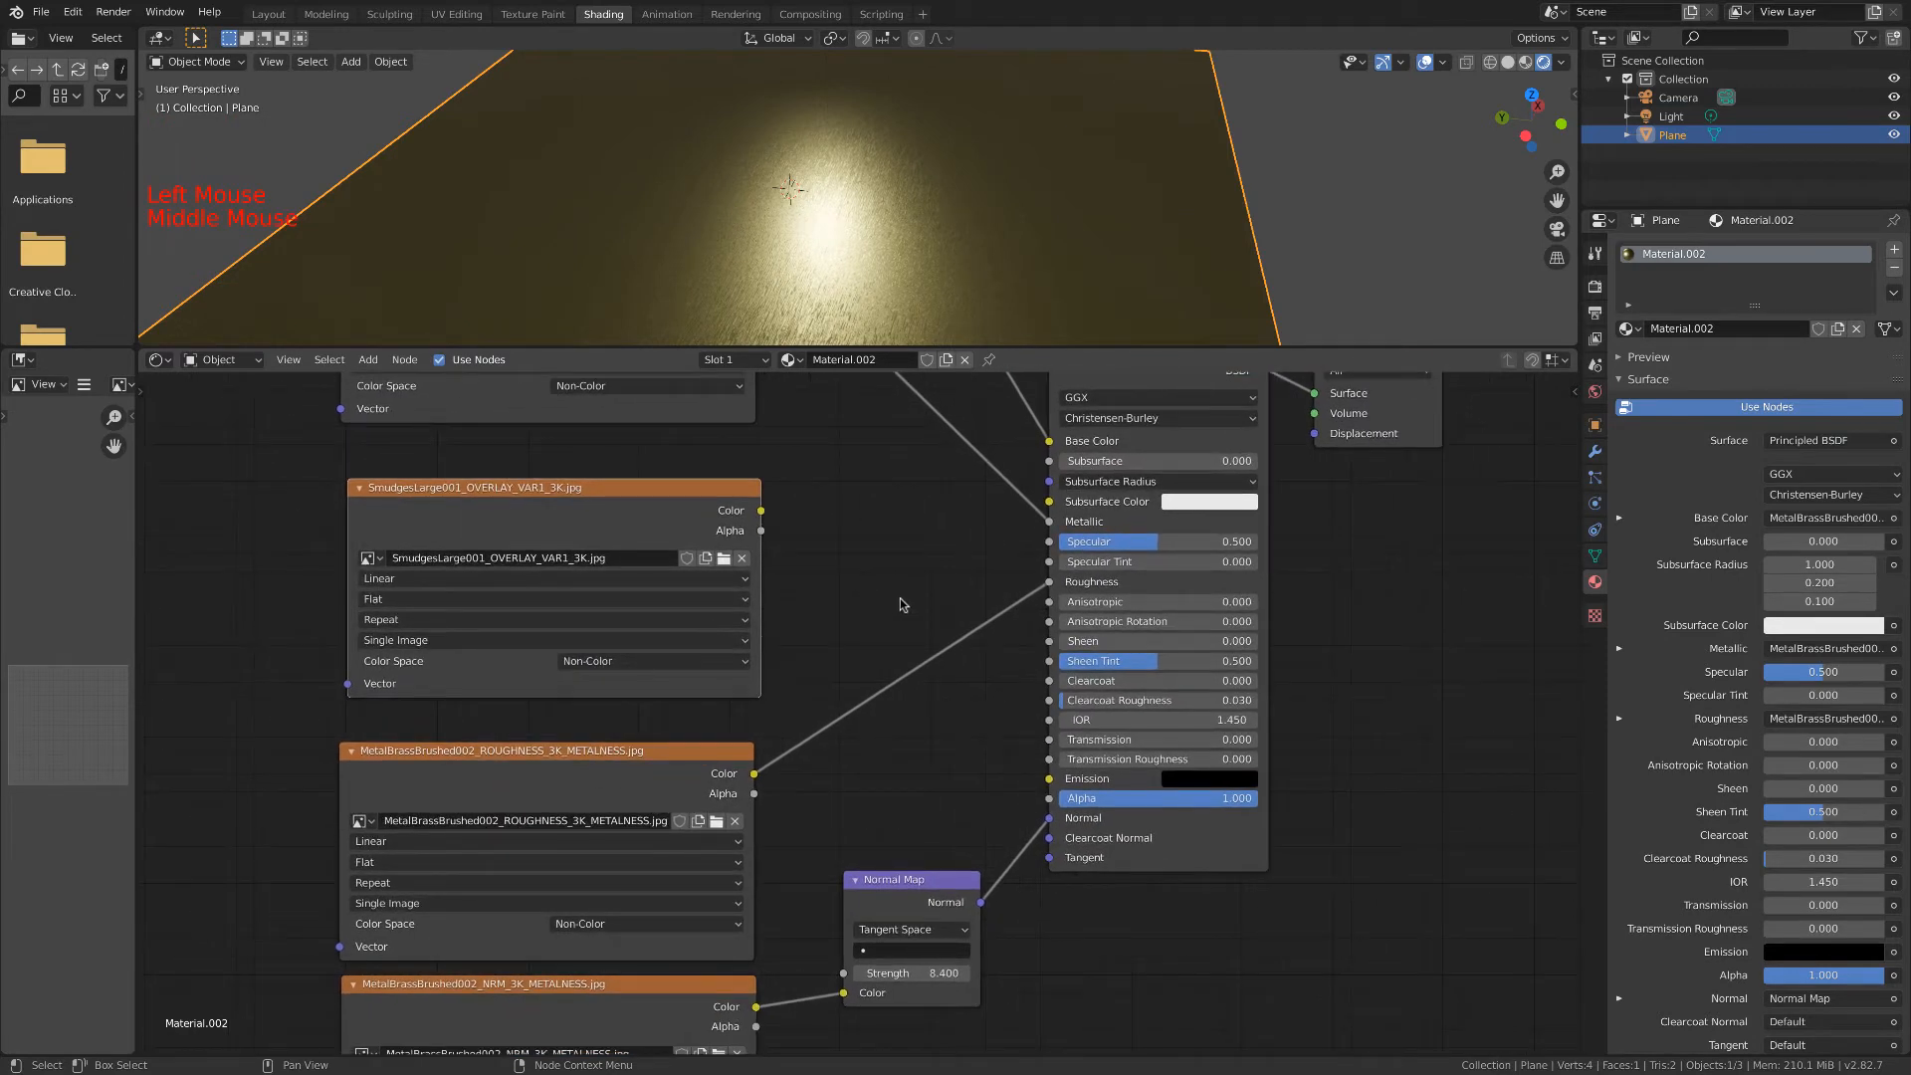
{"action": "left_click_drag", "start_coordinate": [760, 509], "coordinate": [1048, 582]}
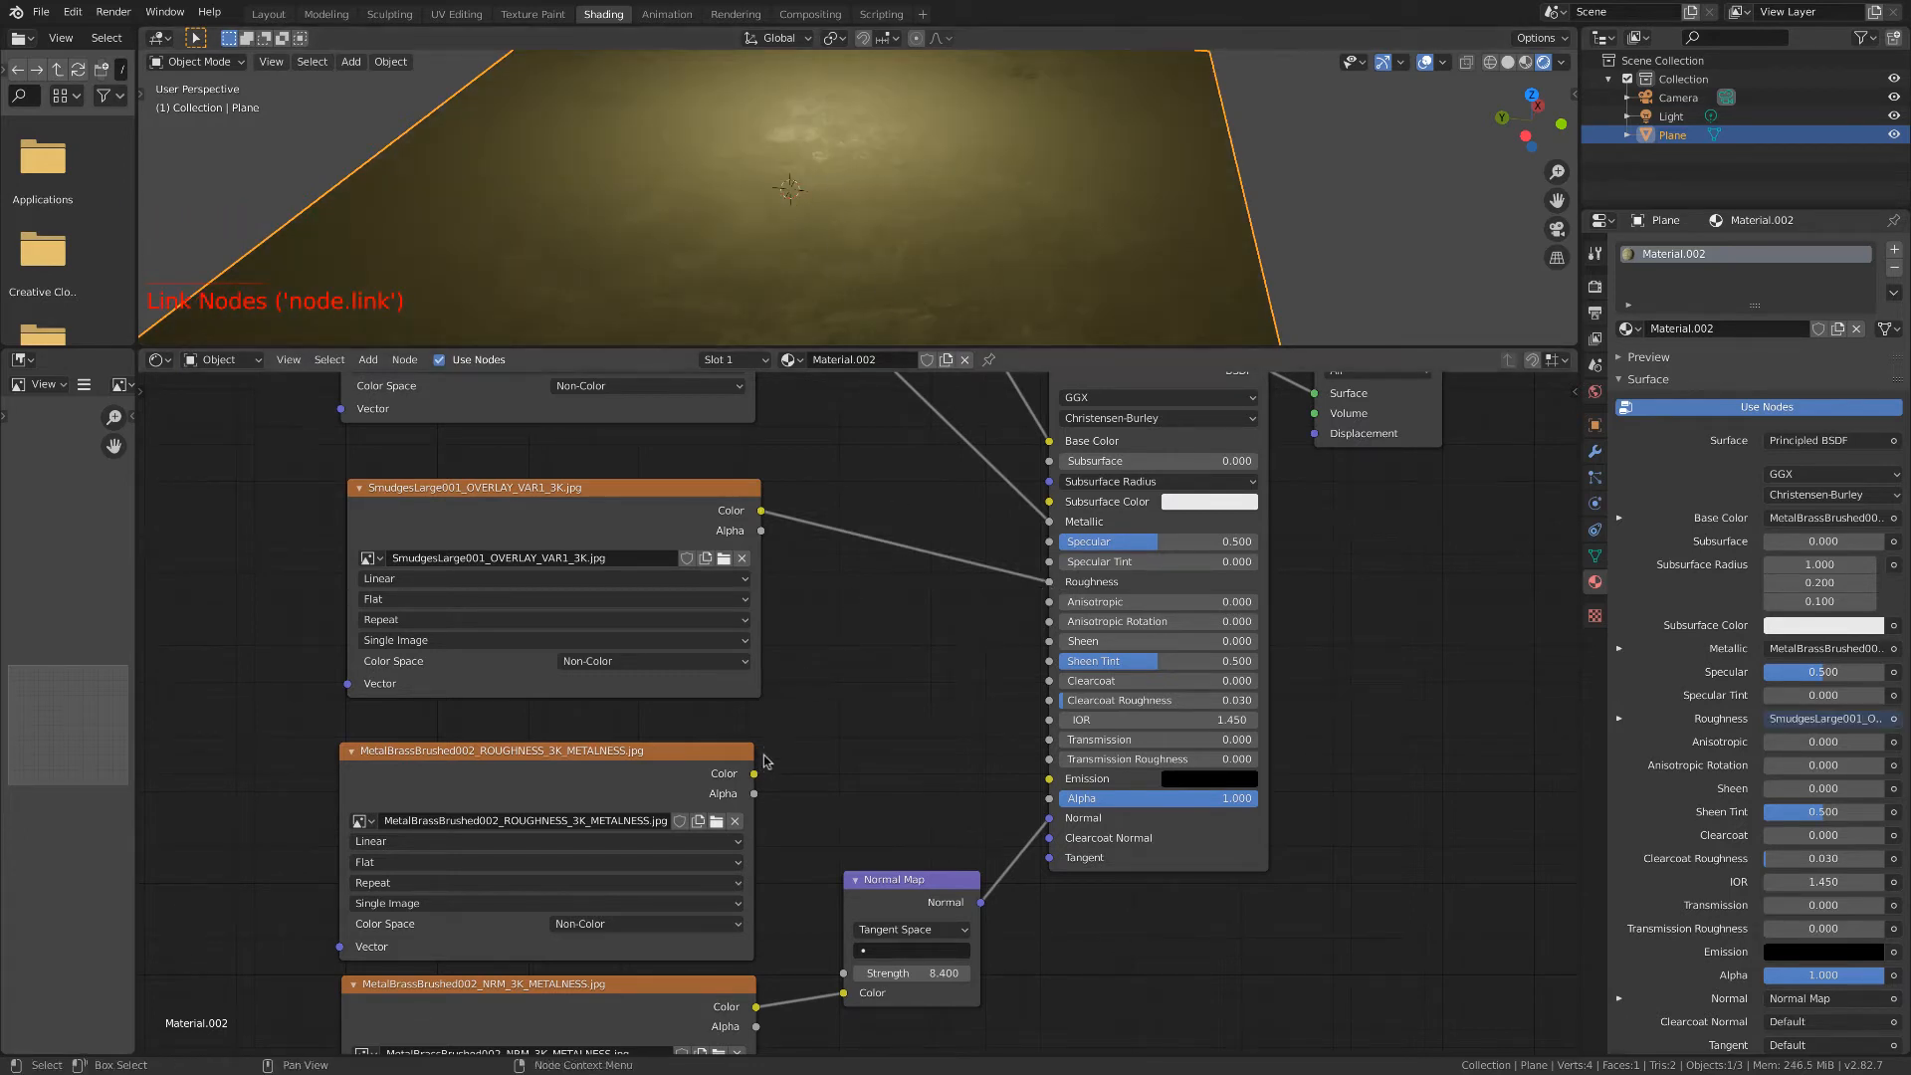
{"action": "left_click_drag", "start_coordinate": [755, 774], "coordinate": [1049, 582]}
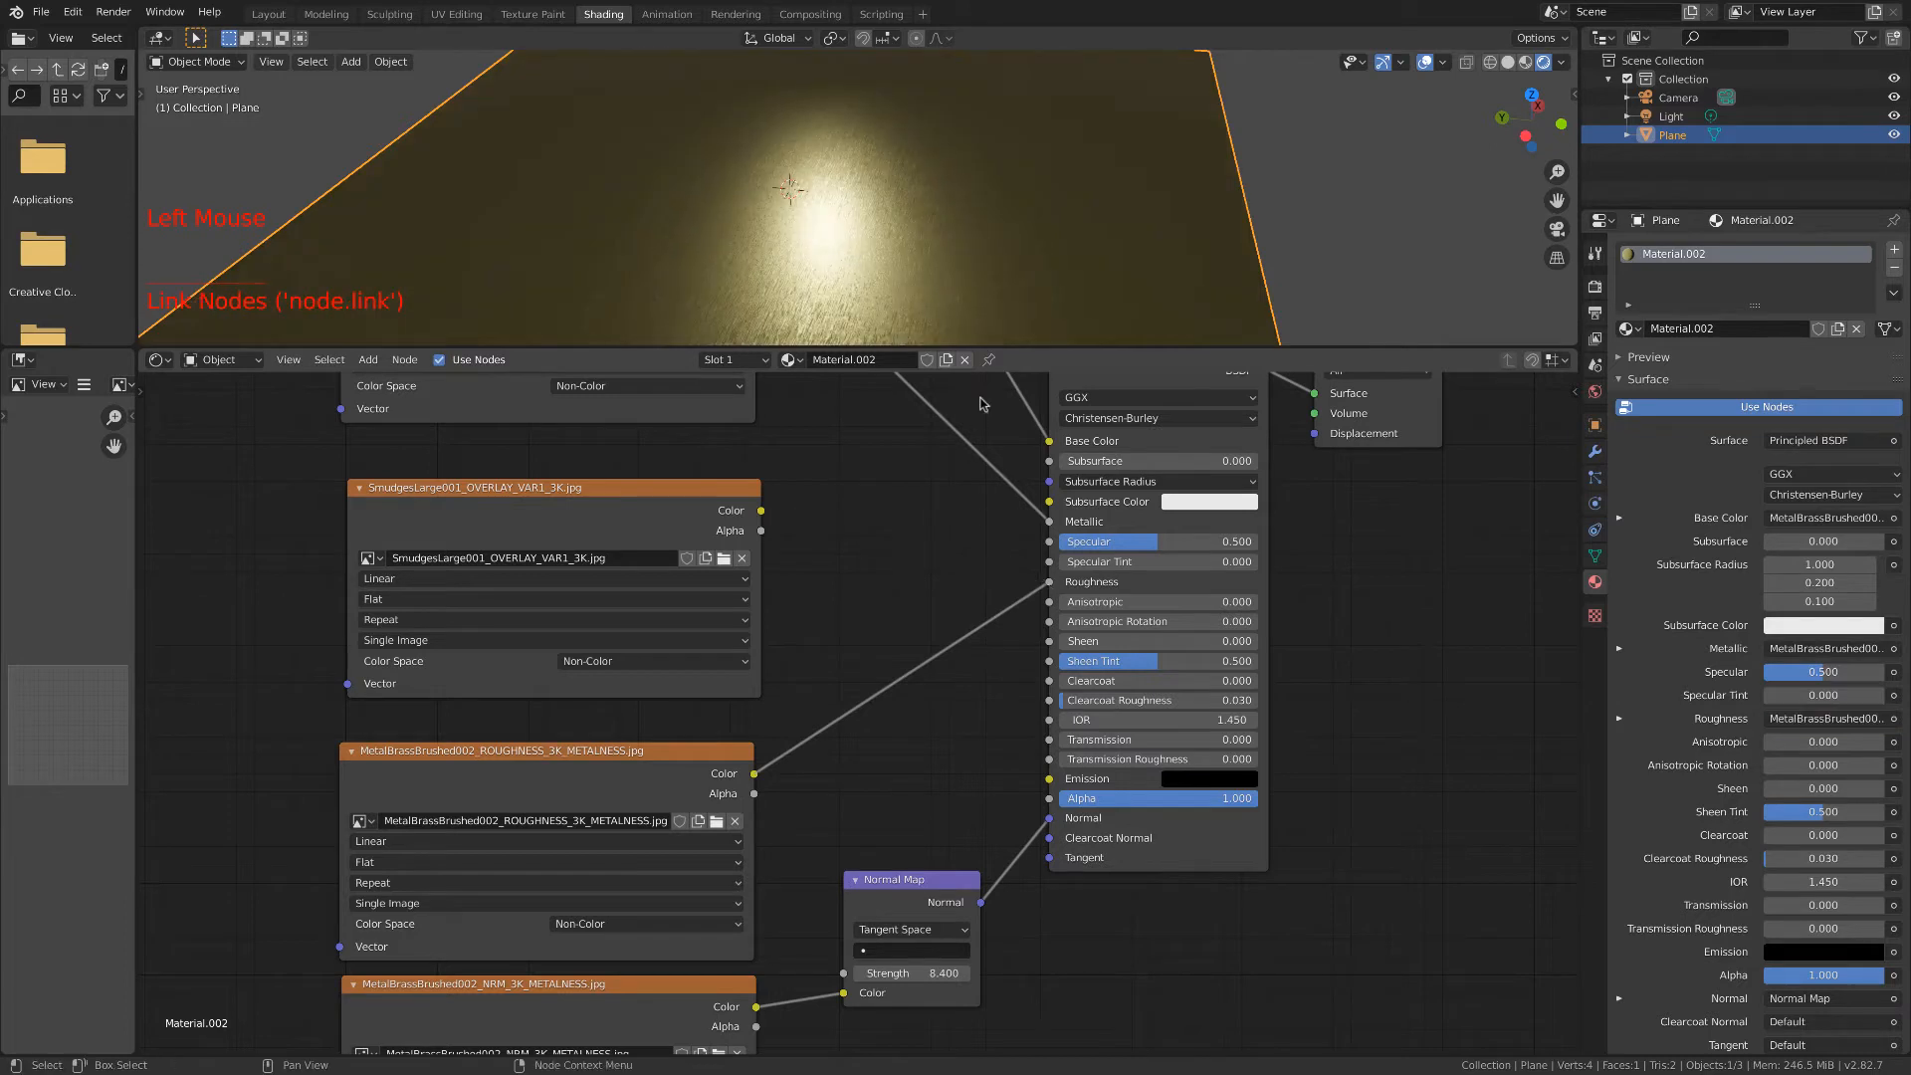
Insert a MixRGB node into the roughness link, feeding the smudges texture into Color1 and the roughness texture into Color2.
{"action": "left_click", "coordinate": [881, 562]}
{"action": "key", "text": "shift+a"}
{"action": "left_click", "coordinate": [882, 588]}
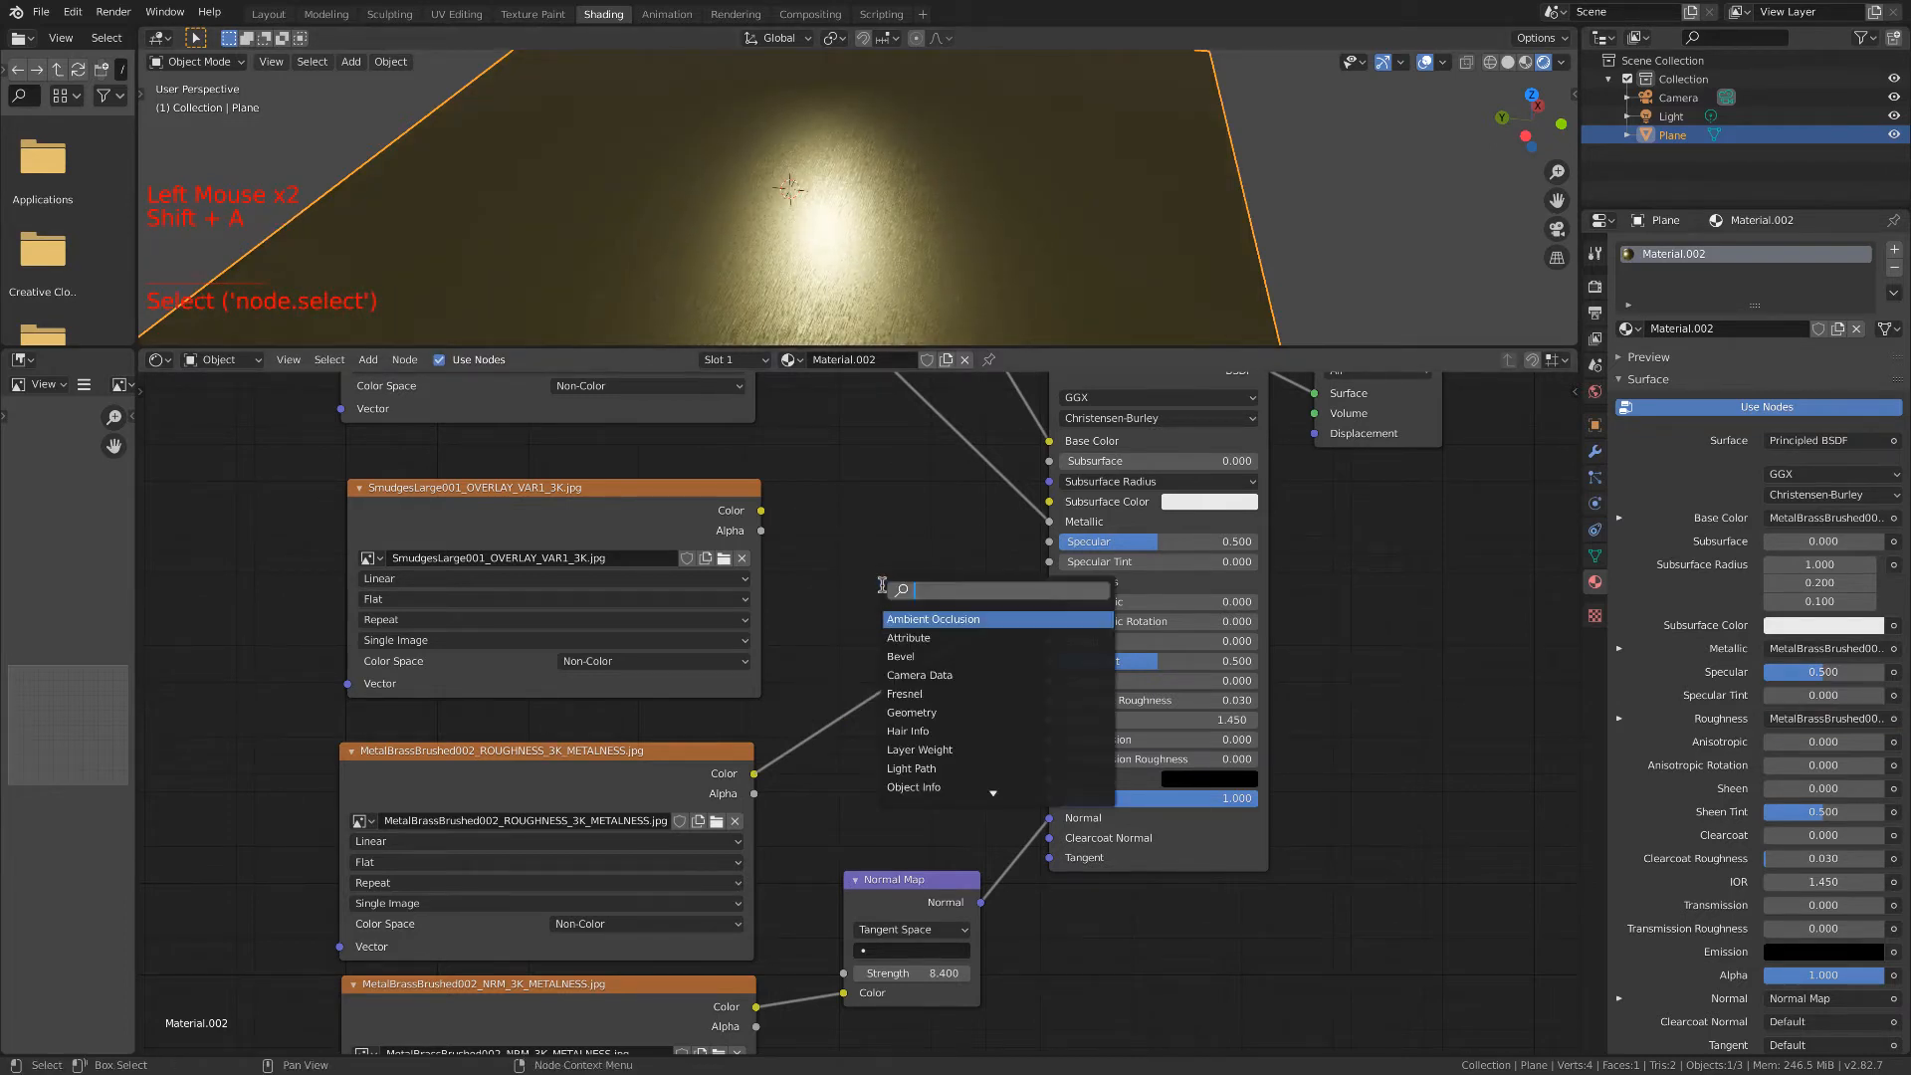
{"action": "type", "text": "mix"}
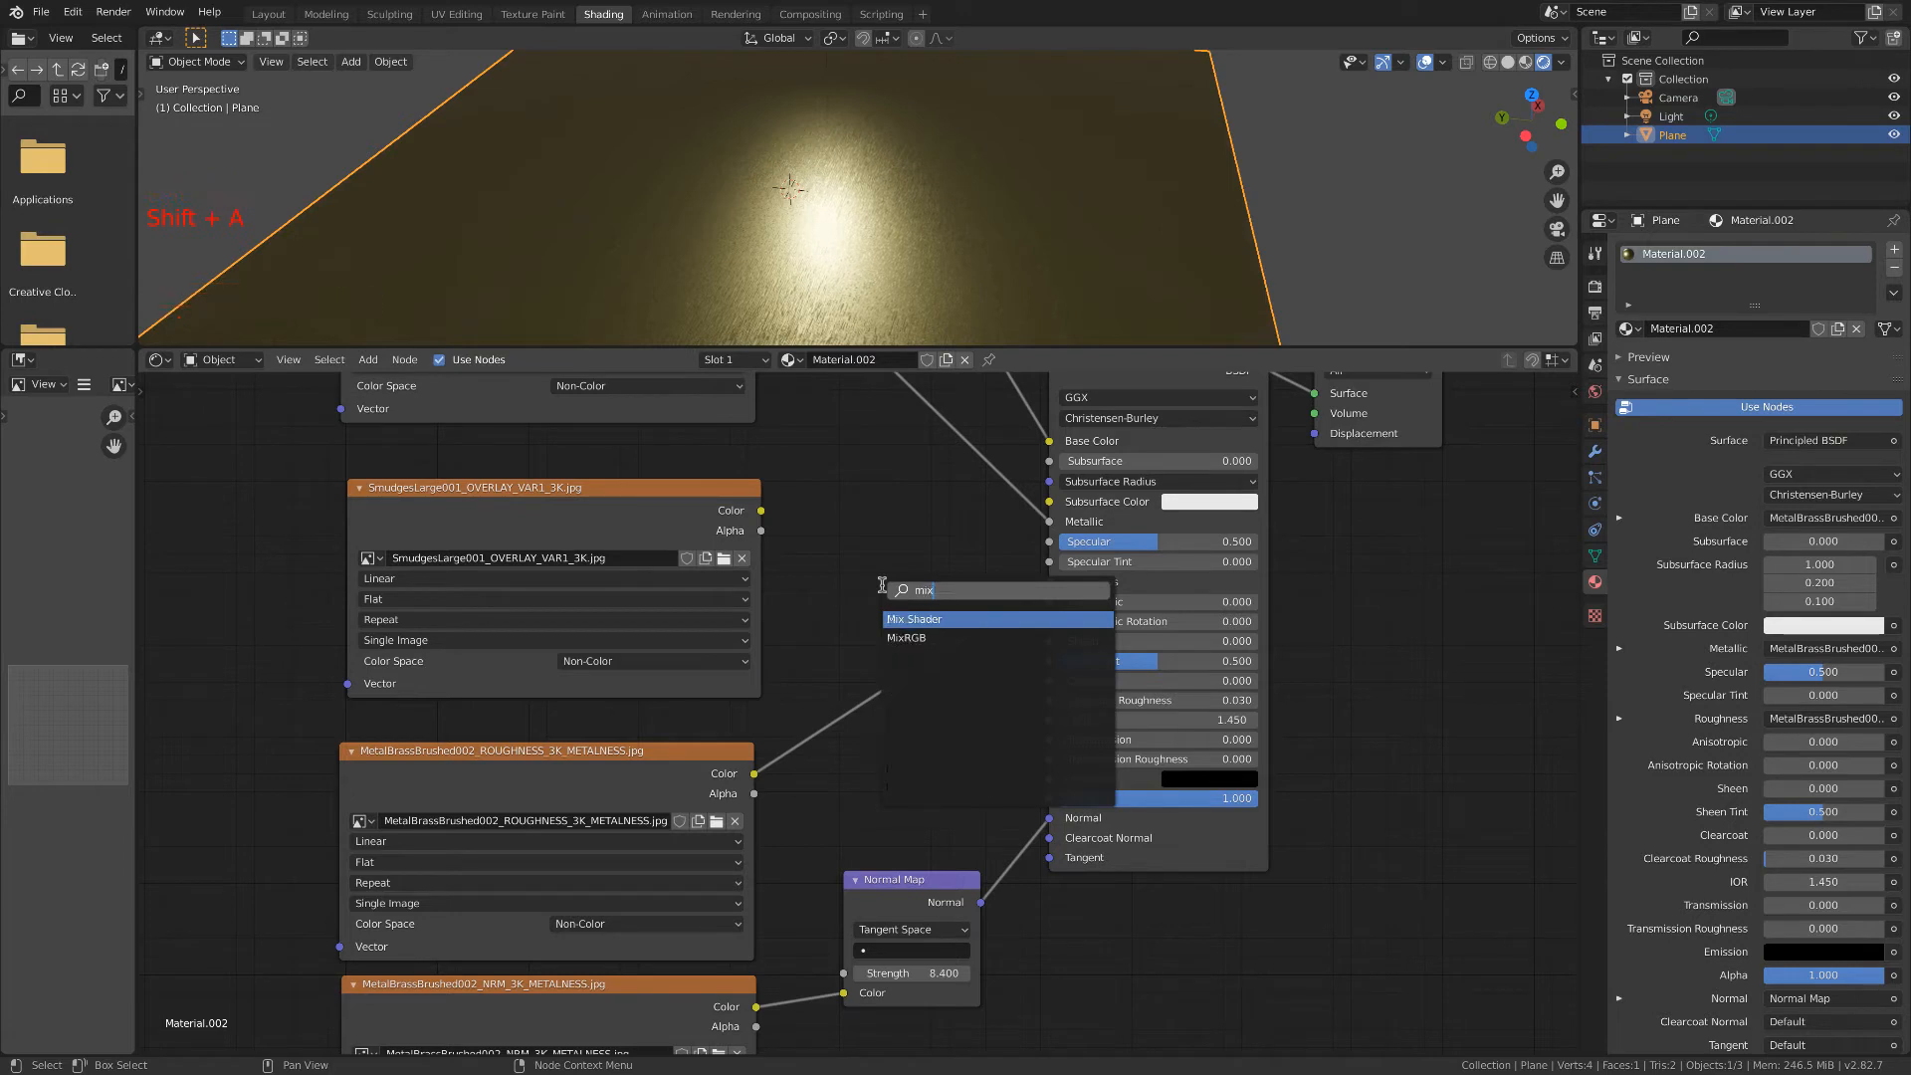
{"action": "left_click", "coordinate": [926, 639]}
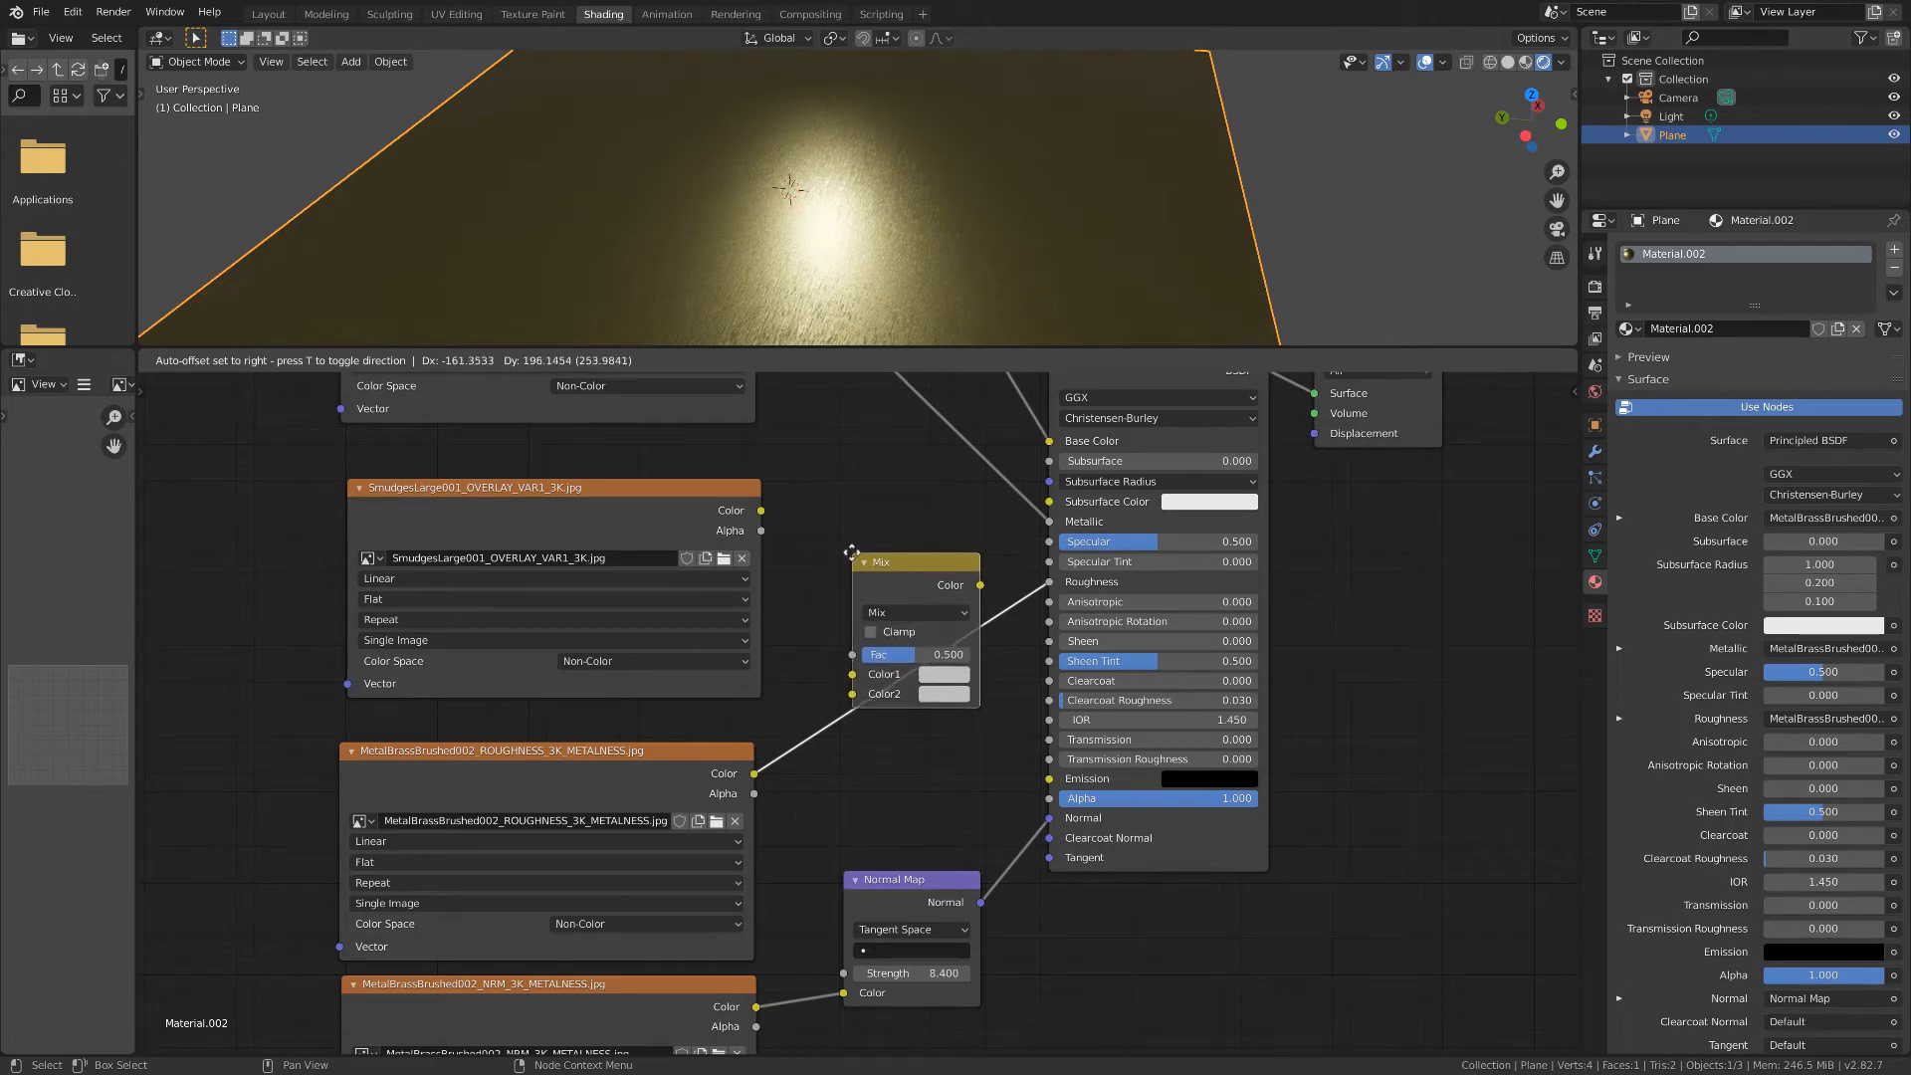
{"action": "left_click", "coordinate": [851, 552]}
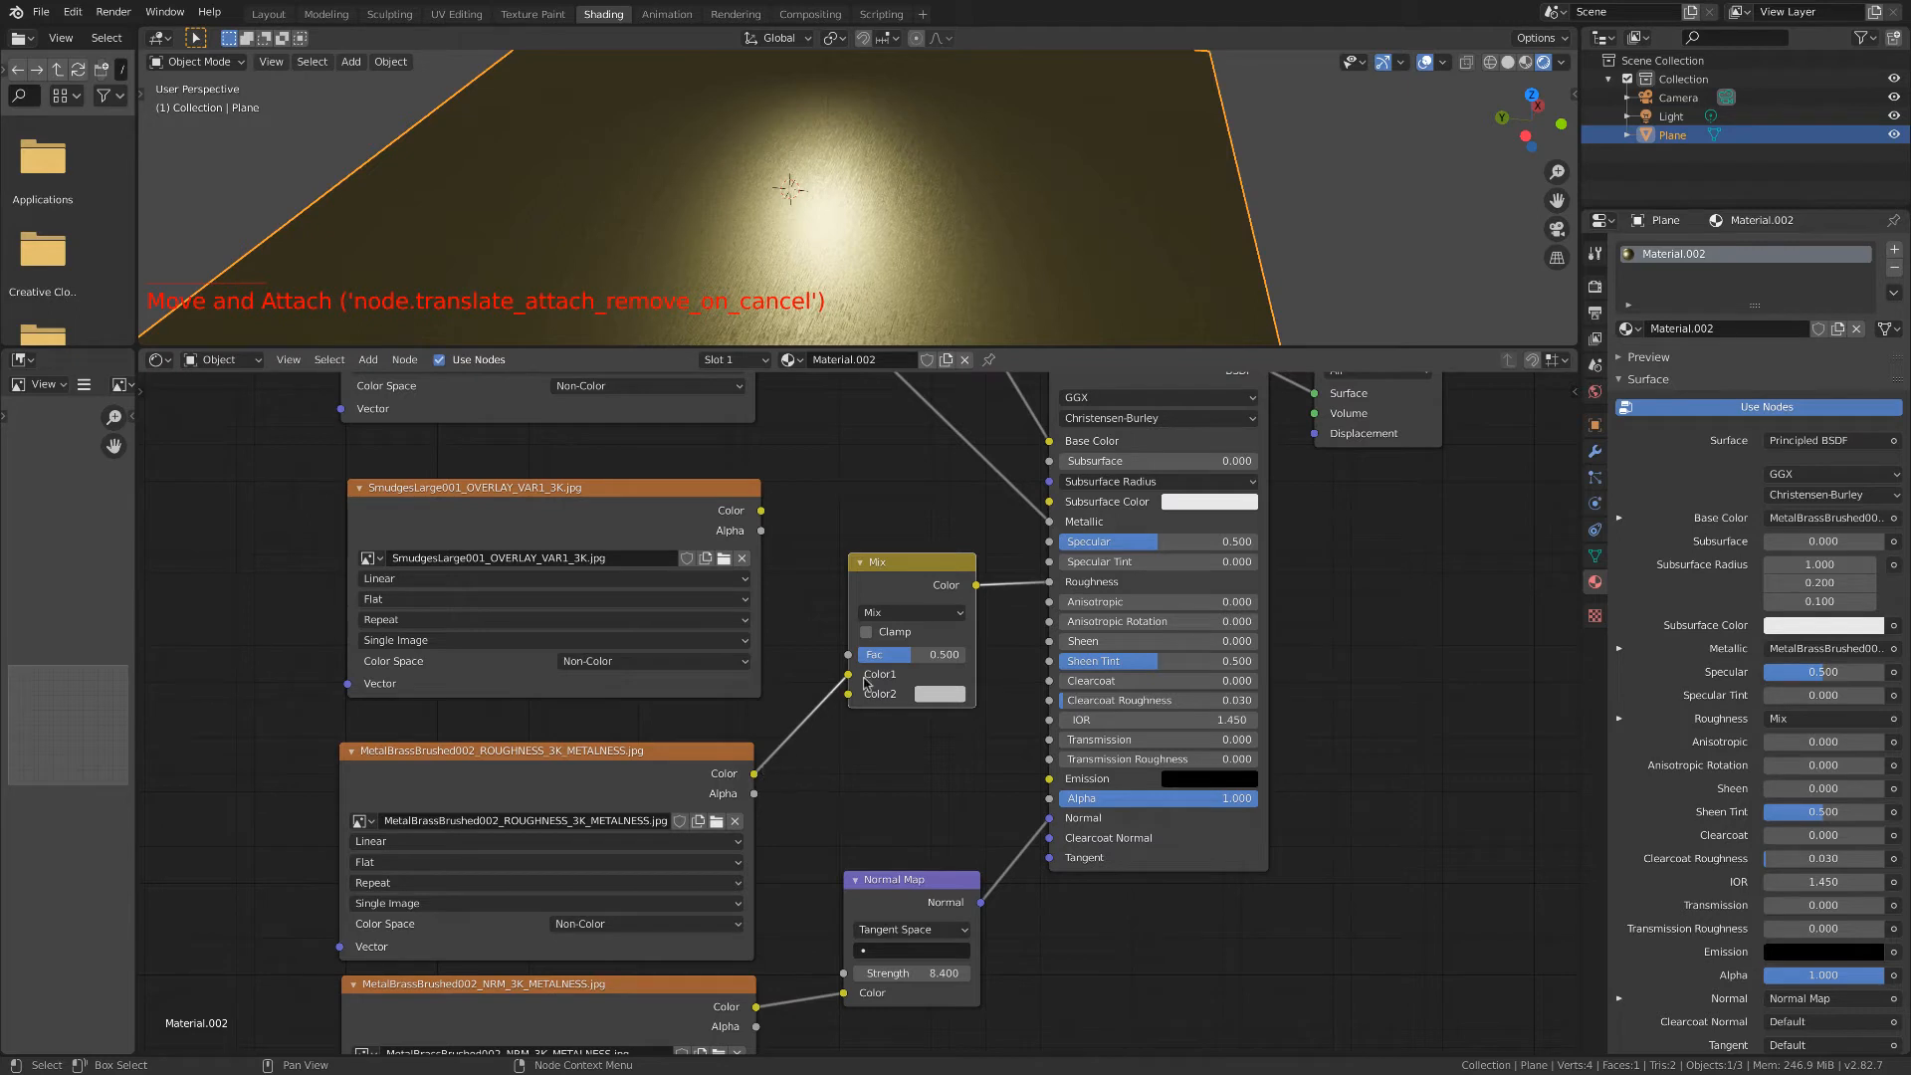
{"action": "left_click_drag", "start_coordinate": [761, 511], "coordinate": [848, 675]}
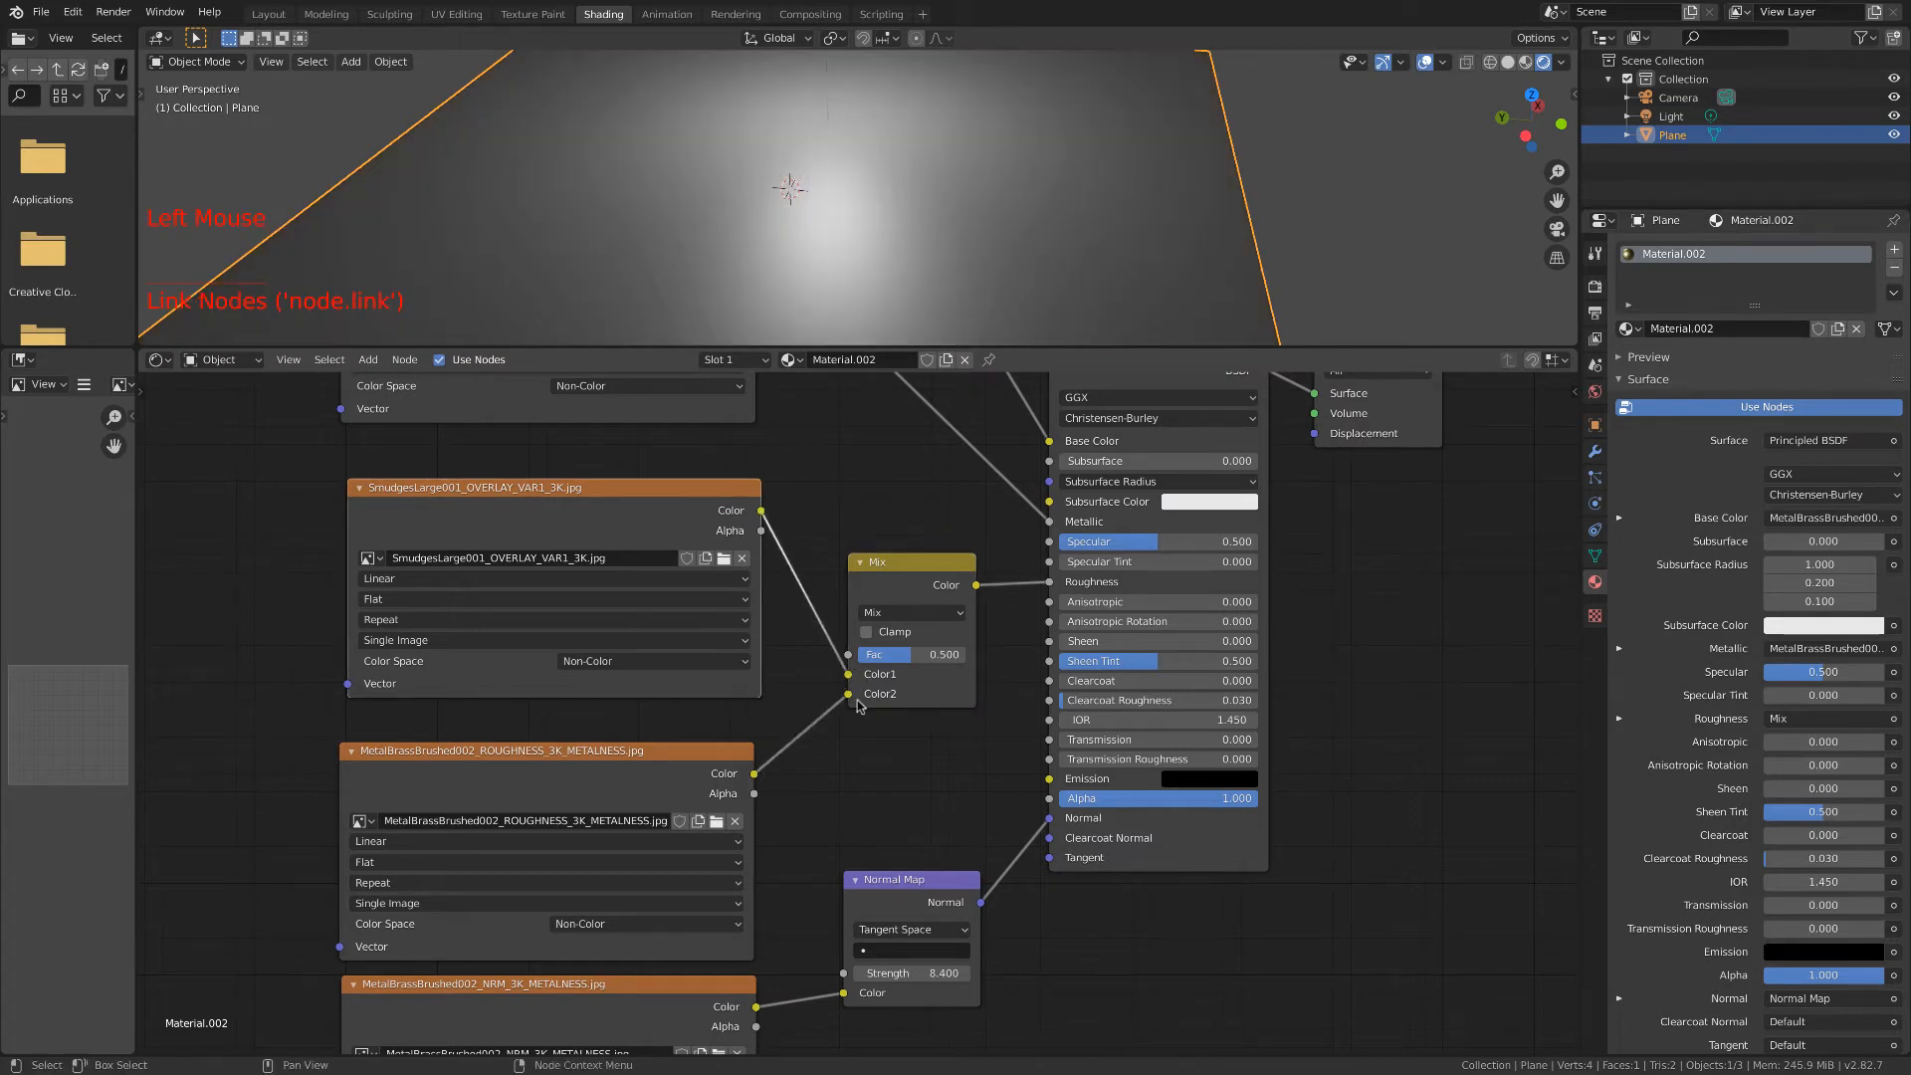
Compare the Mix node's Fac at 0 and 1 on the plane, and set it to 0.633.
{"action": "middle_click_drag", "start_coordinate": [928, 279], "coordinate": [904, 214]}
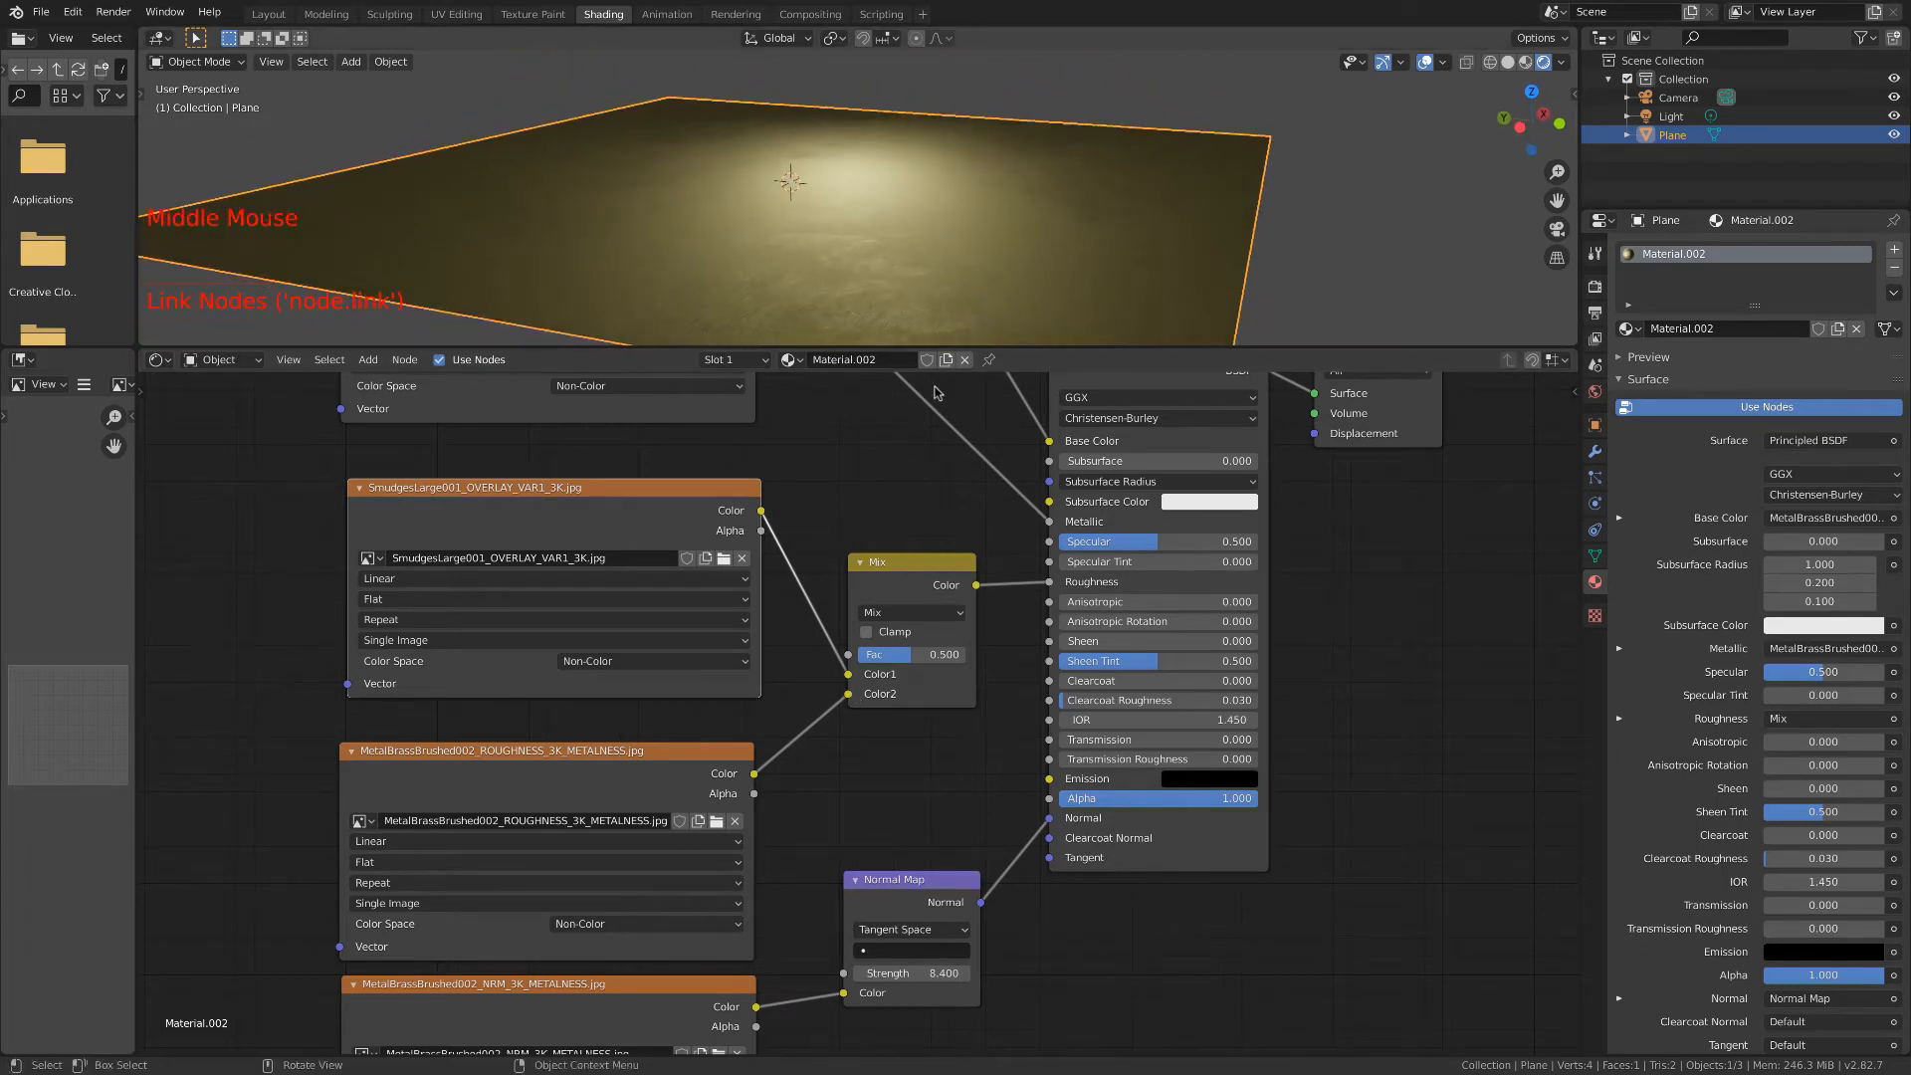
{"action": "left_click", "coordinate": [889, 653]}
{"action": "left_click_drag", "start_coordinate": [890, 653], "coordinate": [854, 659]}
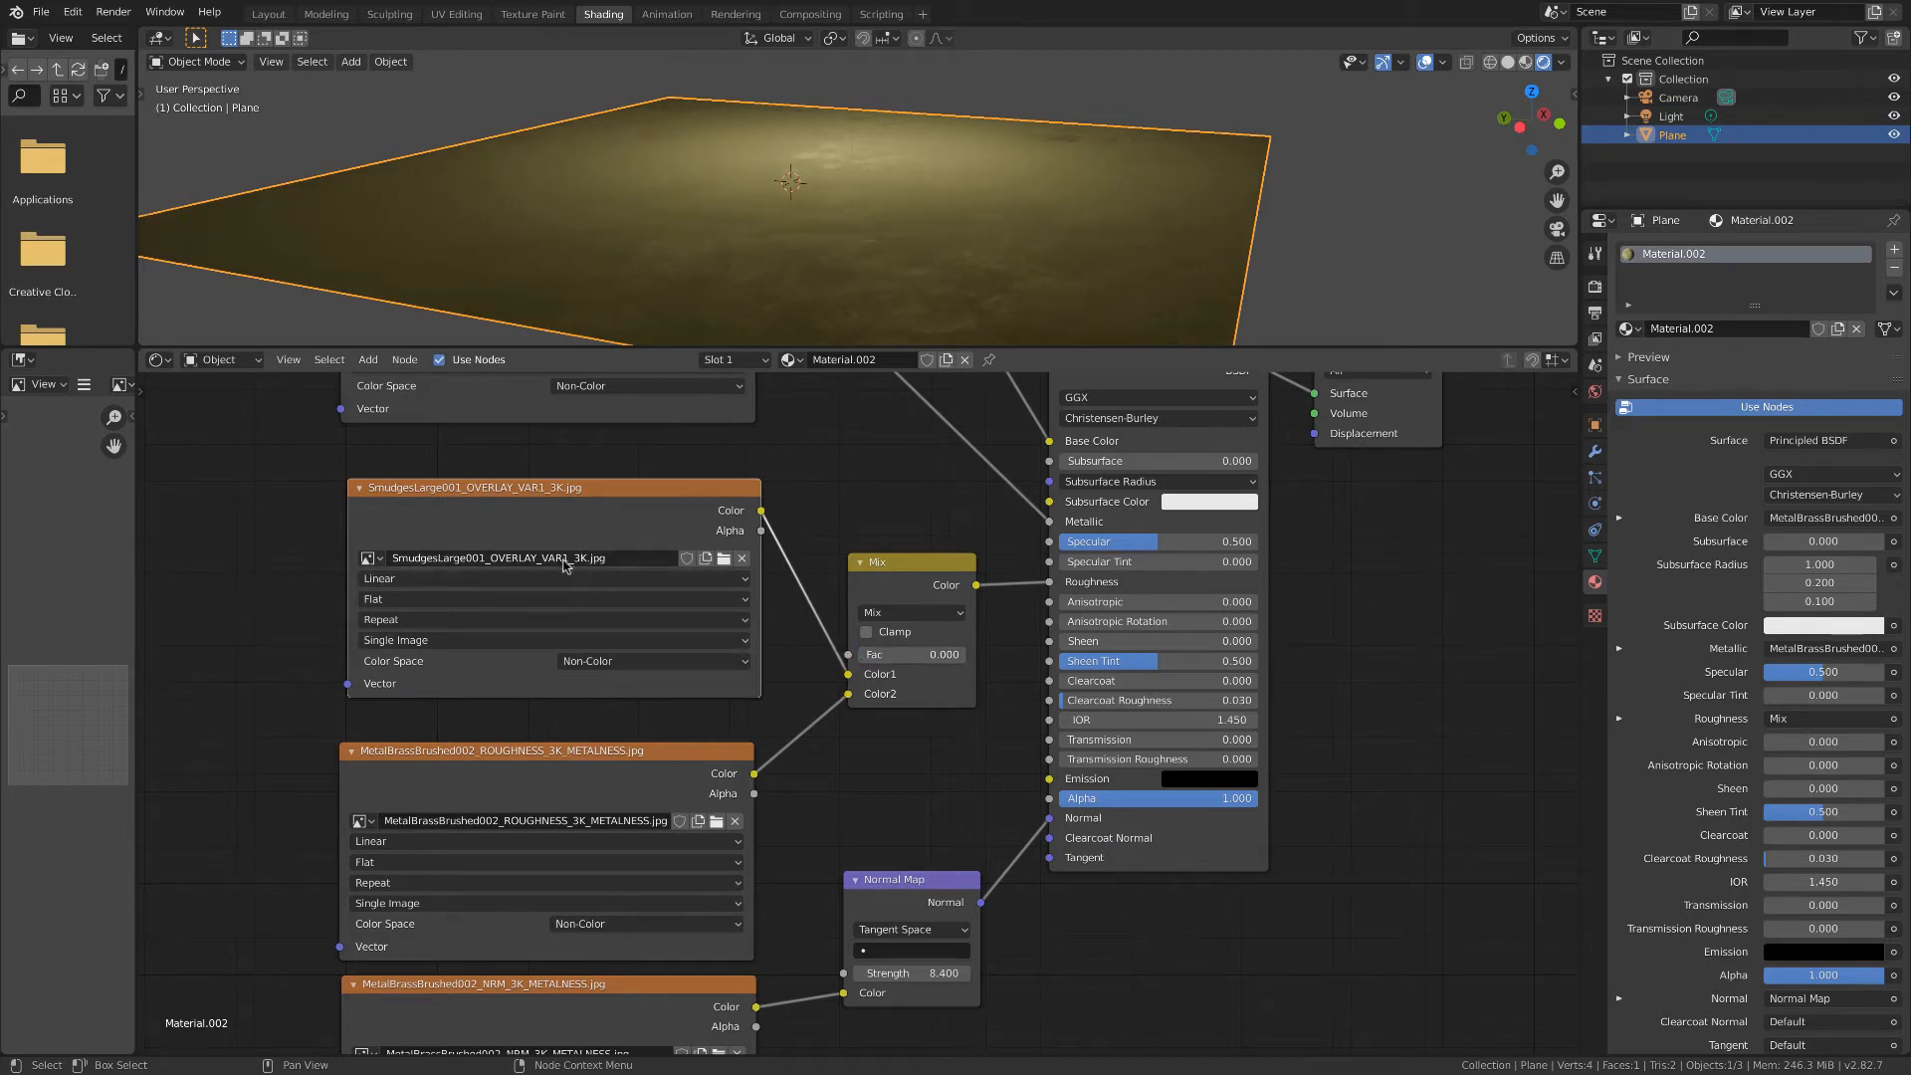
{"action": "left_click_drag", "start_coordinate": [880, 659], "coordinate": [1010, 665]}
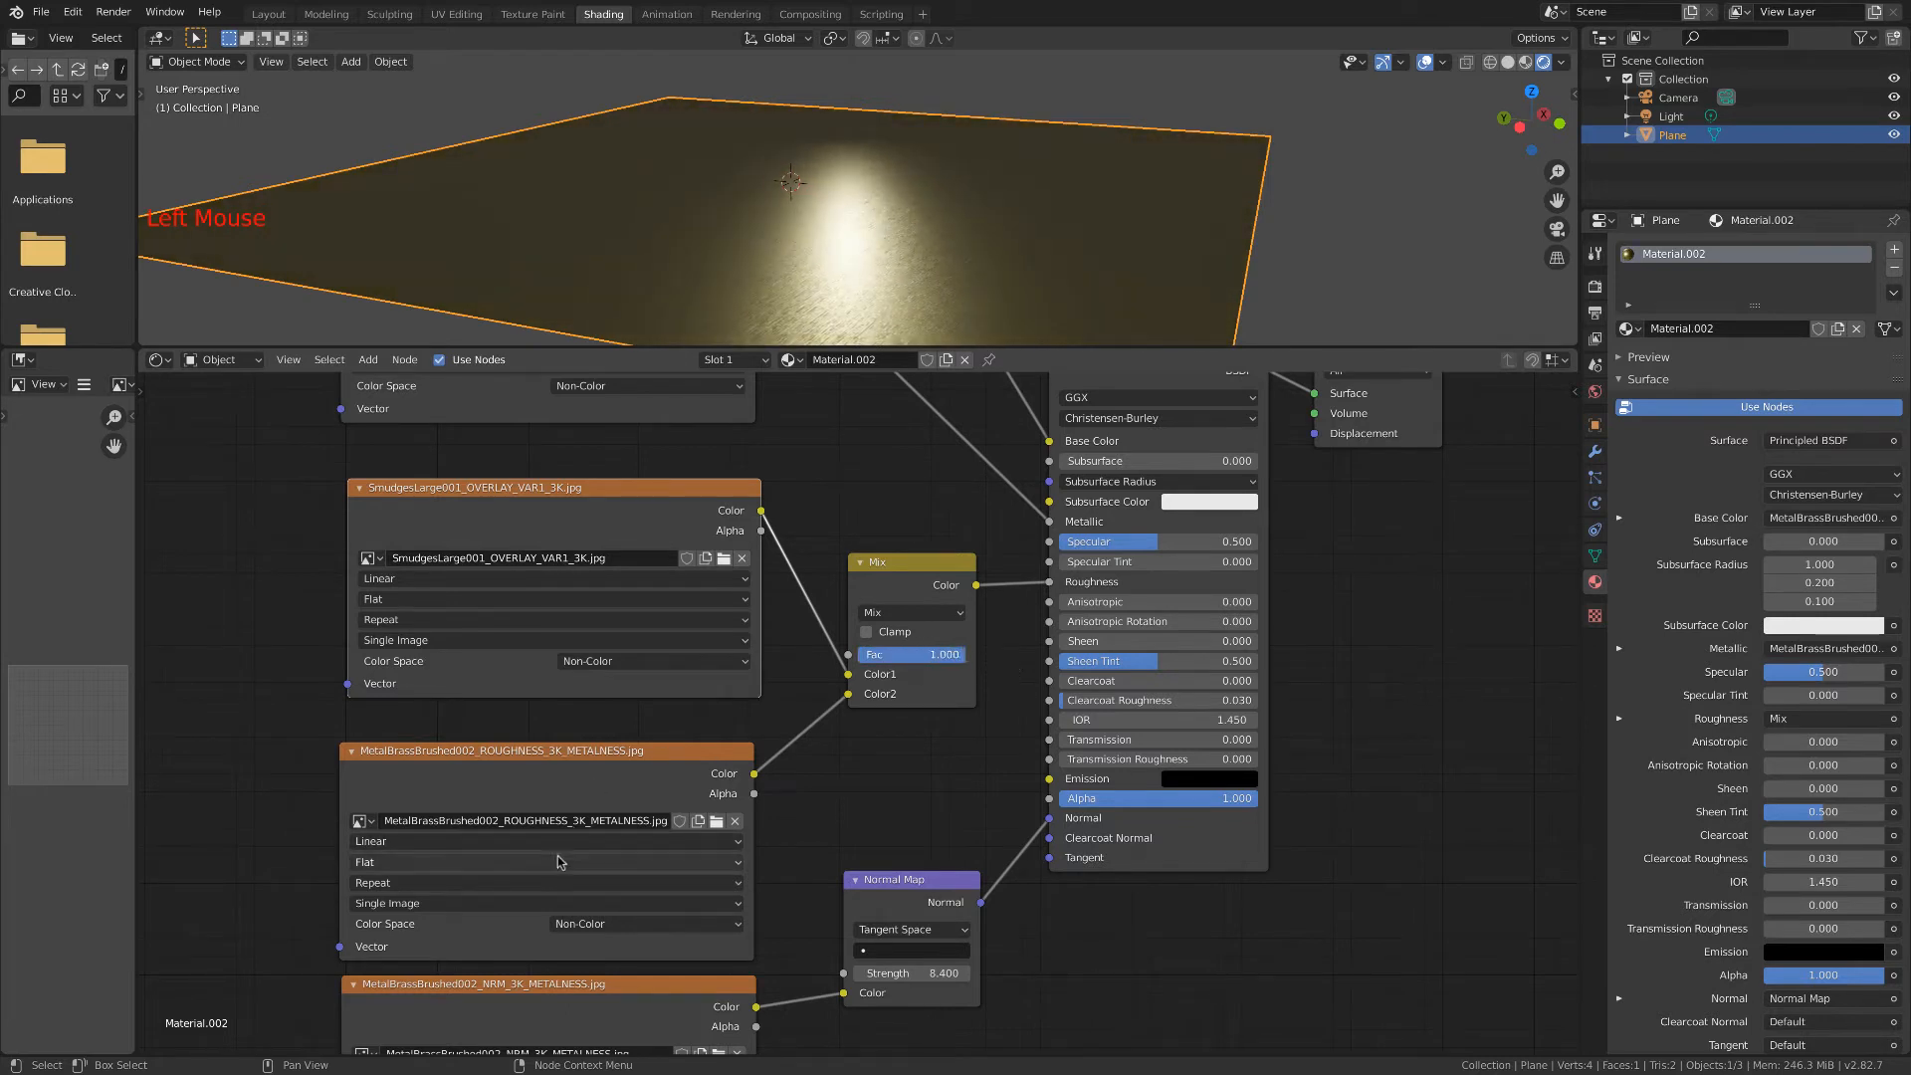
{"action": "left_click_drag", "start_coordinate": [963, 664], "coordinate": [917, 664]}
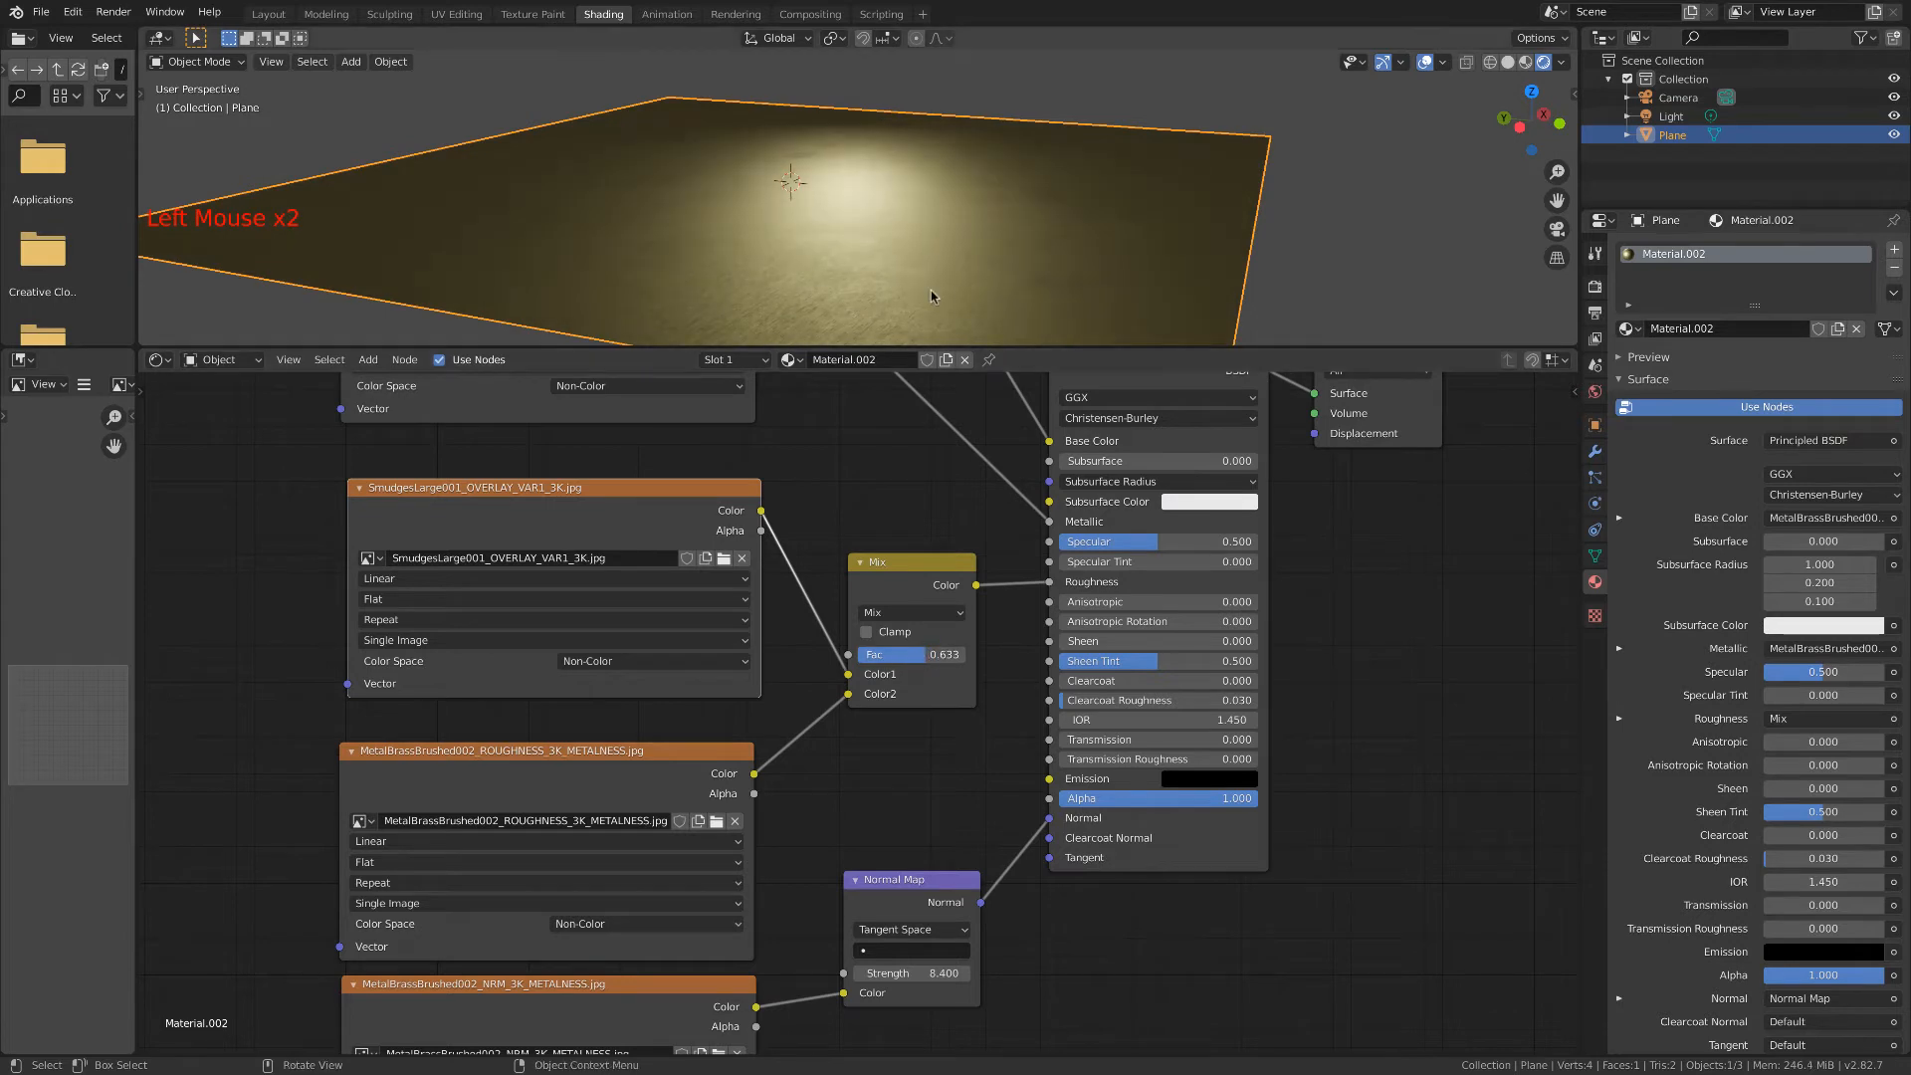
Set the Mix node's Fac to 0.883 and check the highlight on the plane from different angles.
{"action": "middle_click_drag", "start_coordinate": [911, 219], "coordinate": [945, 253]}
{"action": "scroll", "coordinate": [955, 541], "scroll_direction": "up", "scroll_amount": 1}
{"action": "mouse_move", "coordinate": [945, 664]}
{"action": "left_mouse_down"}
{"action": "mouse_move", "coordinate": [847, 652]}
{"action": "mouse_move", "coordinate": [1113, 661]}
{"action": "mouse_move", "coordinate": [962, 659]}
{"action": "left_mouse_up"}
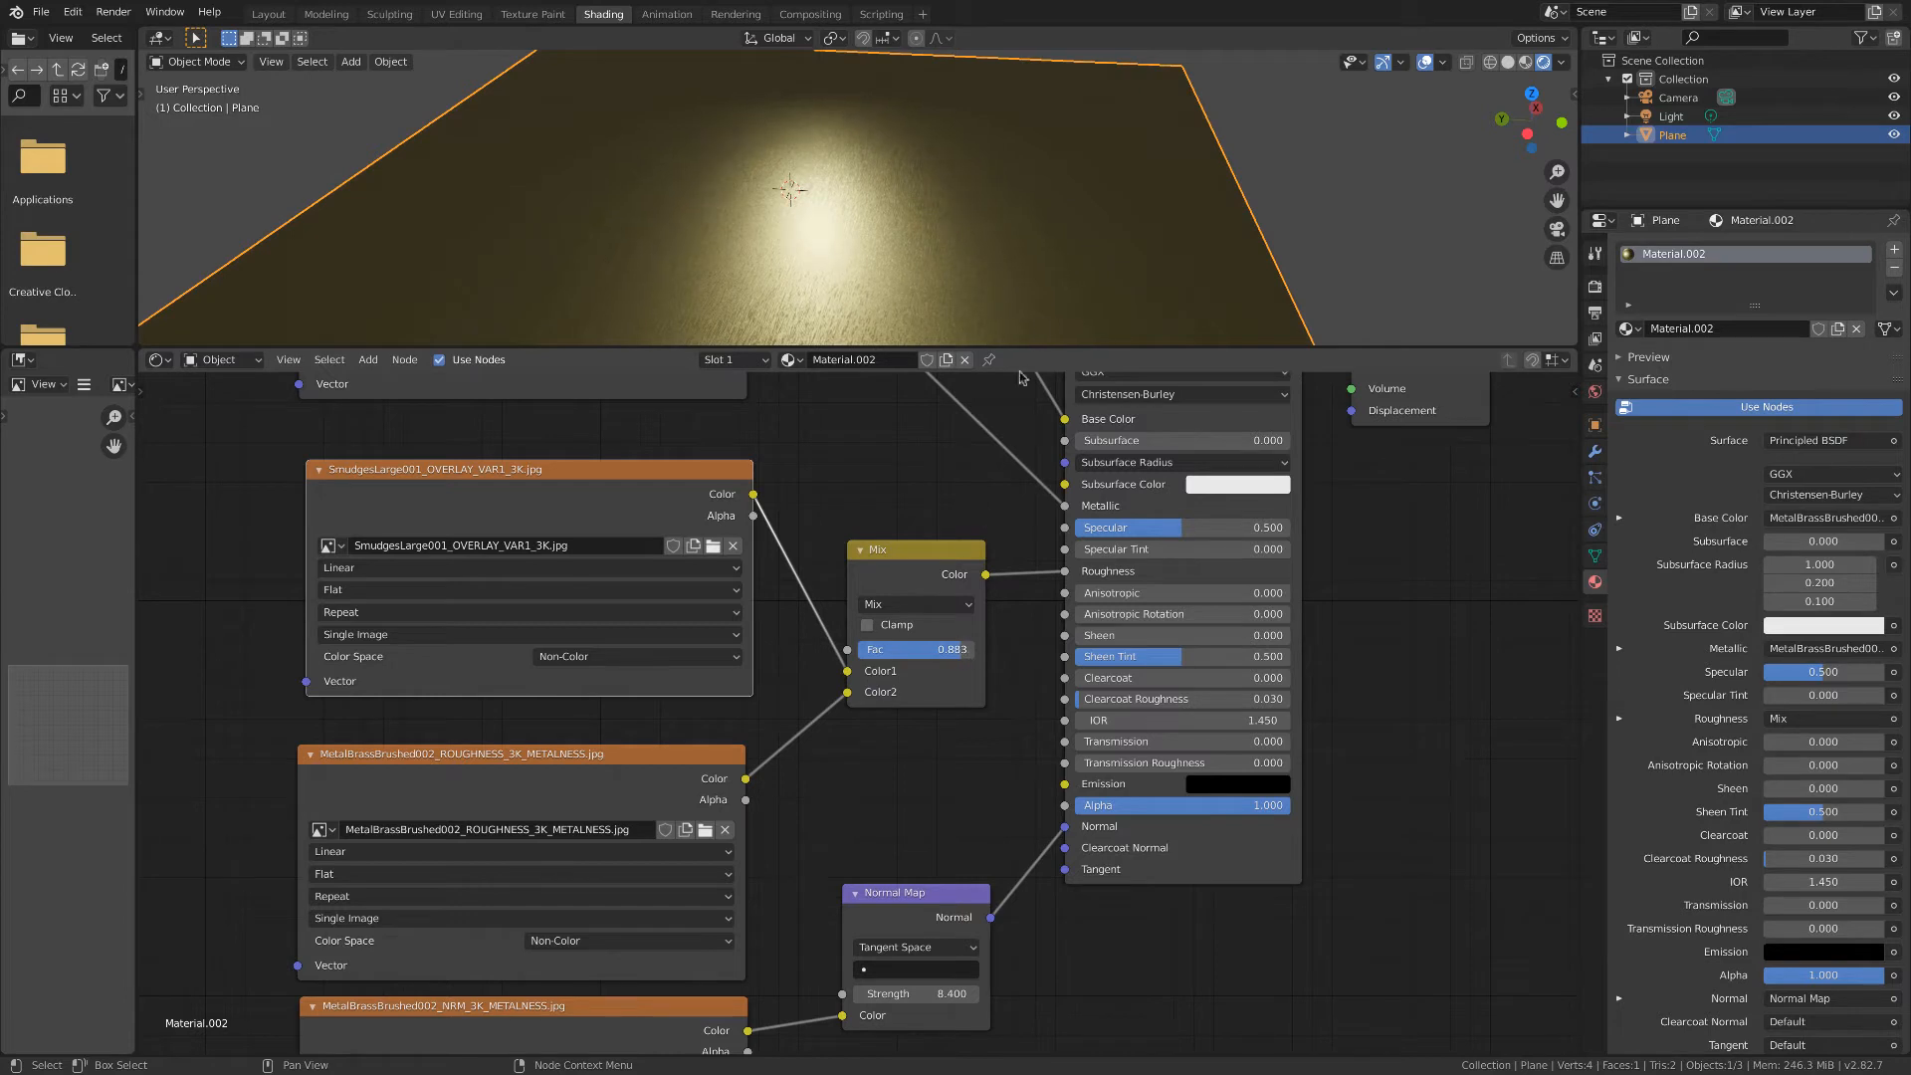
{"action": "mouse_move", "coordinate": [1018, 239]}
{"action": "middle_mouse_down"}
{"action": "mouse_move", "coordinate": [1023, 200]}
{"action": "mouse_move", "coordinate": [1005, 219]}
{"action": "middle_mouse_up"}
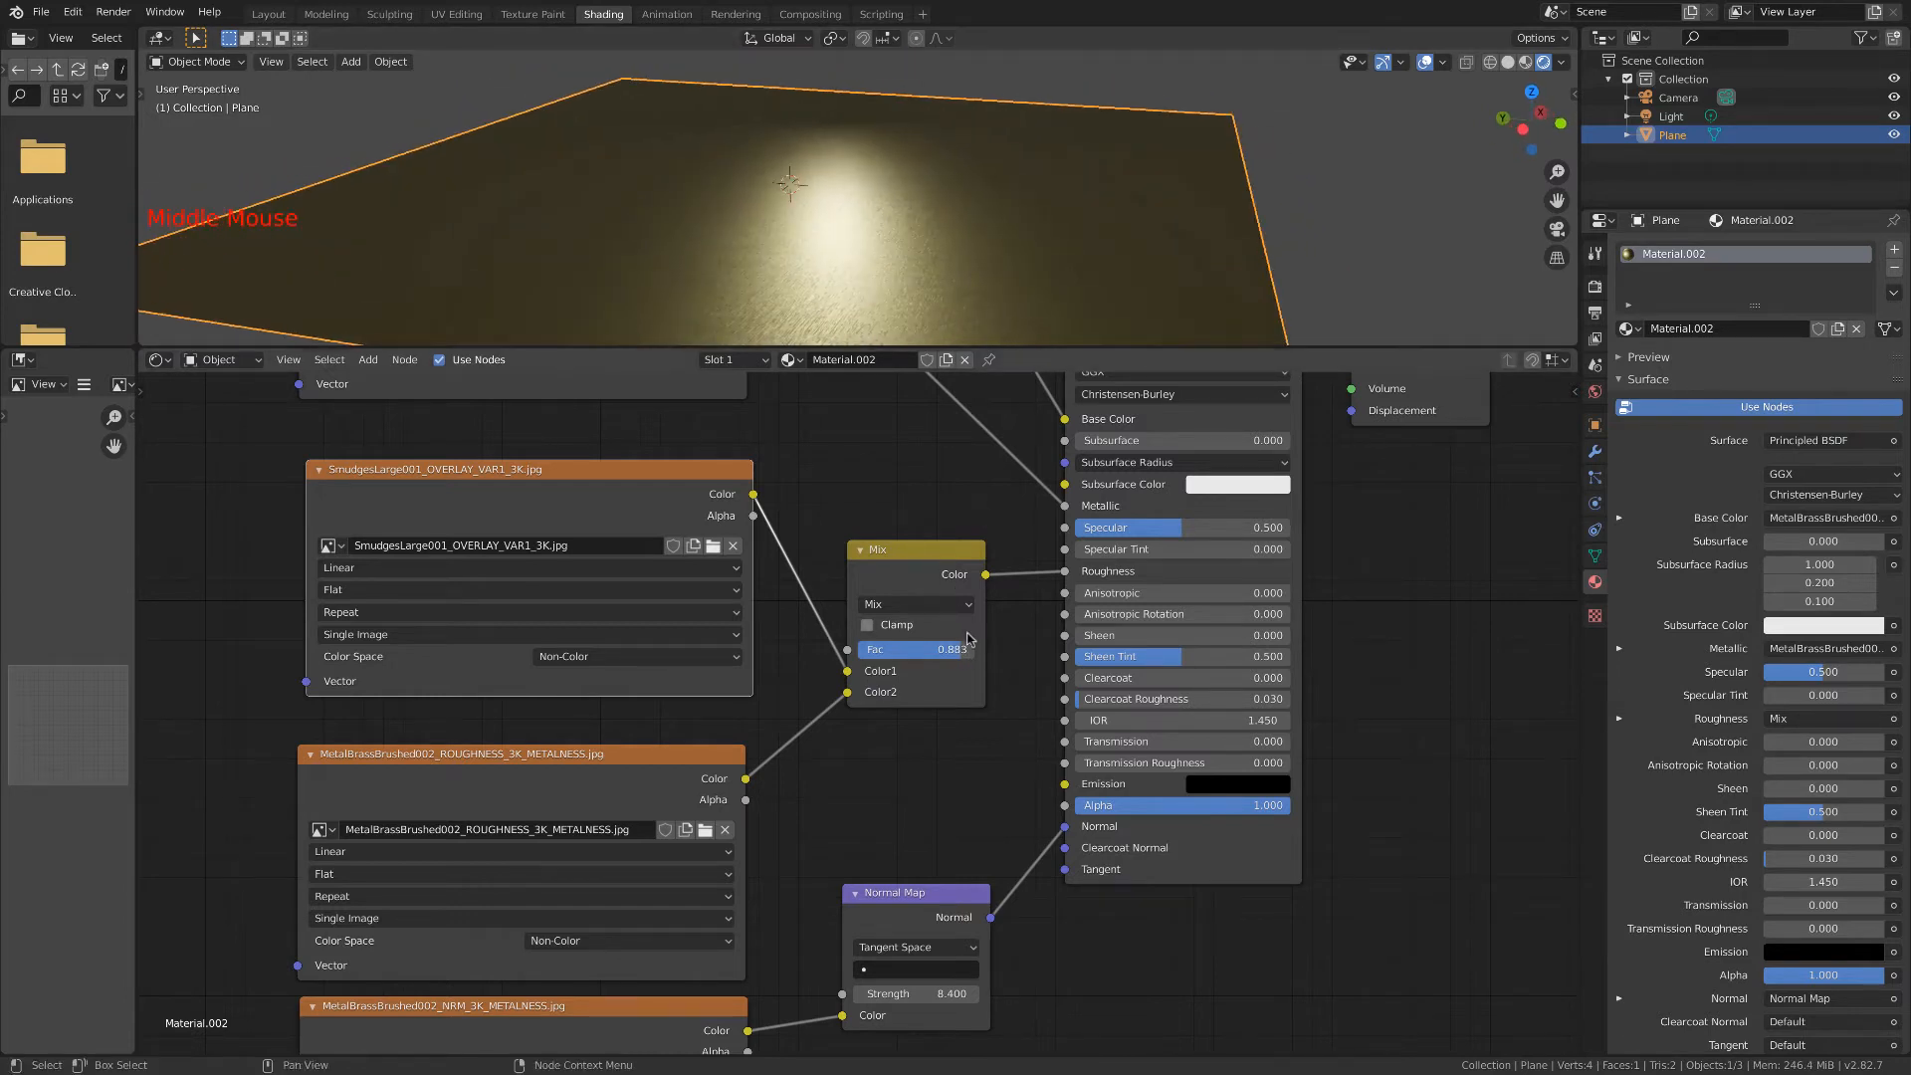
Set the Mix node's Fac to 0.738 and check the highlight on the plane.
{"action": "left_click_drag", "start_coordinate": [966, 637], "coordinate": [941, 649]}
{"action": "middle_click_drag", "start_coordinate": [986, 253], "coordinate": [901, 220]}
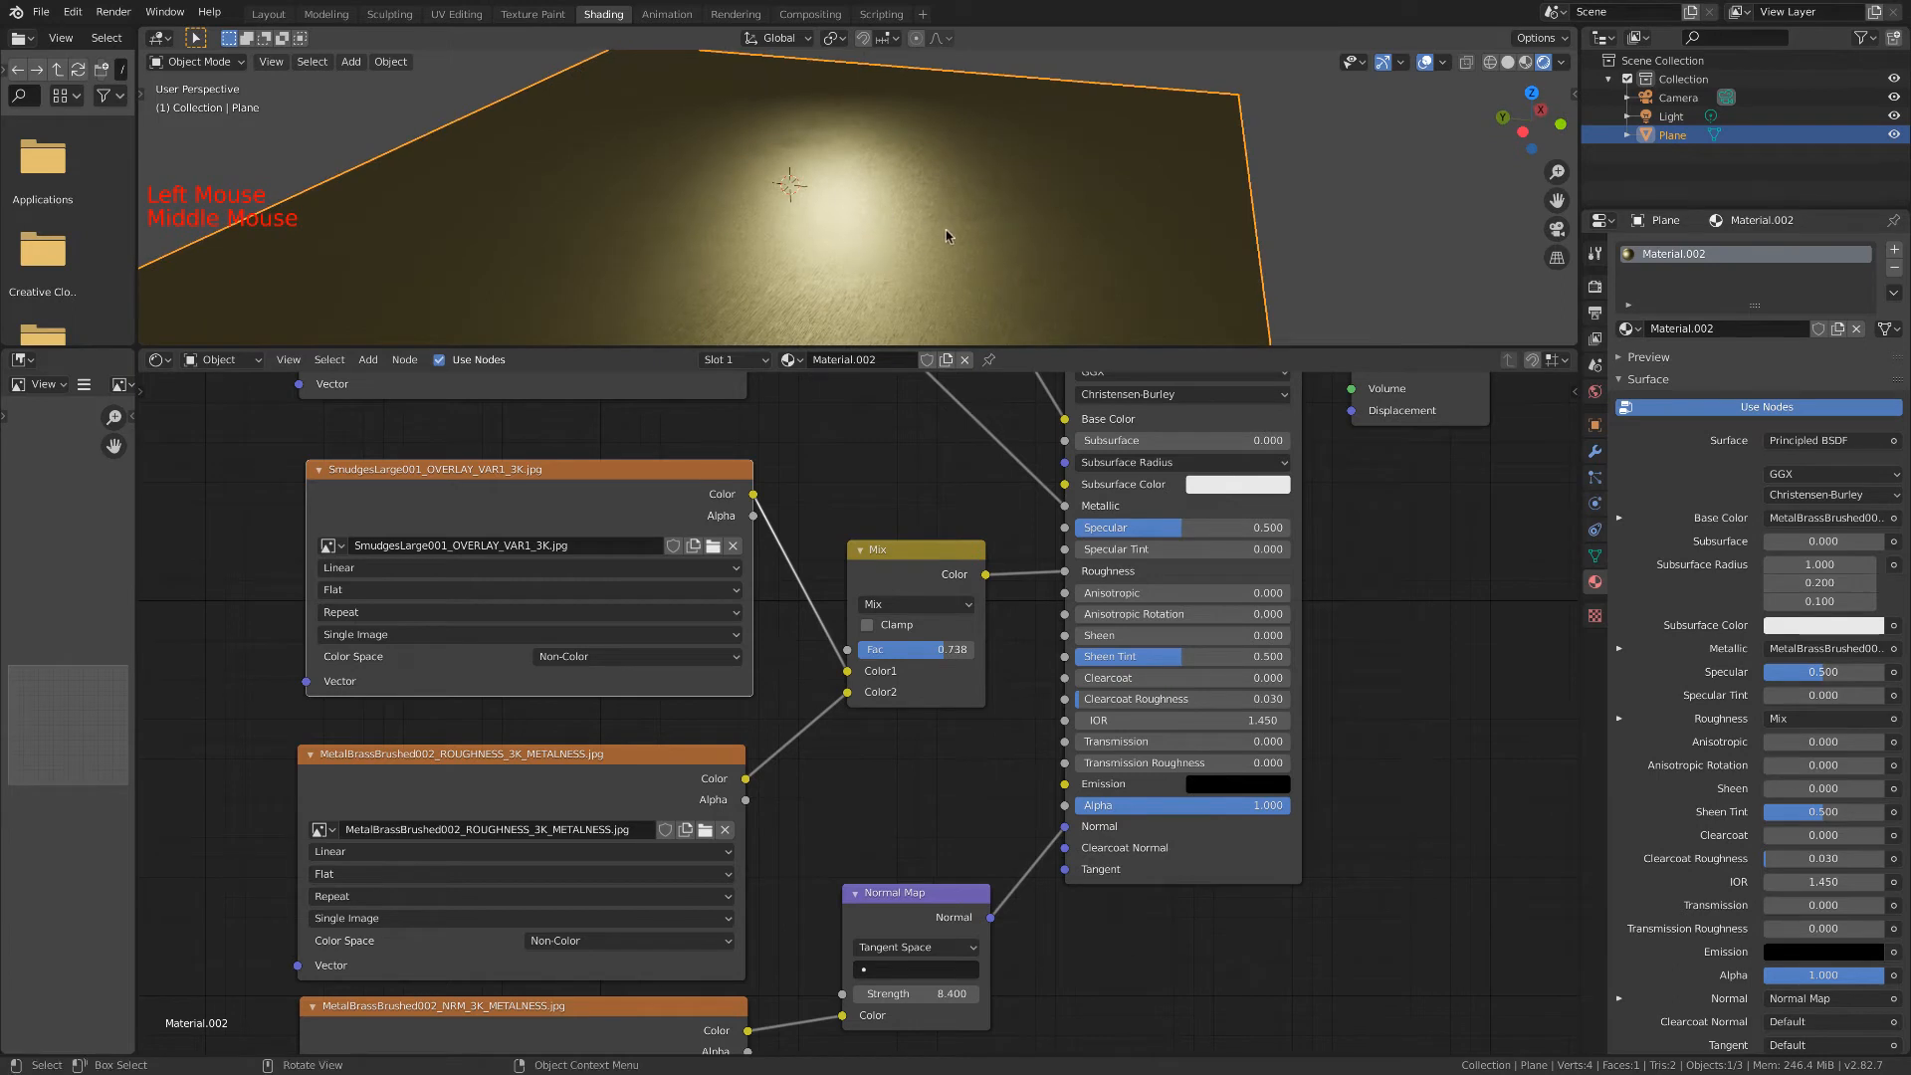
Switch the render engine to Cycles and preview the plane in Rendered shading.
{"action": "key", "text": "z"}
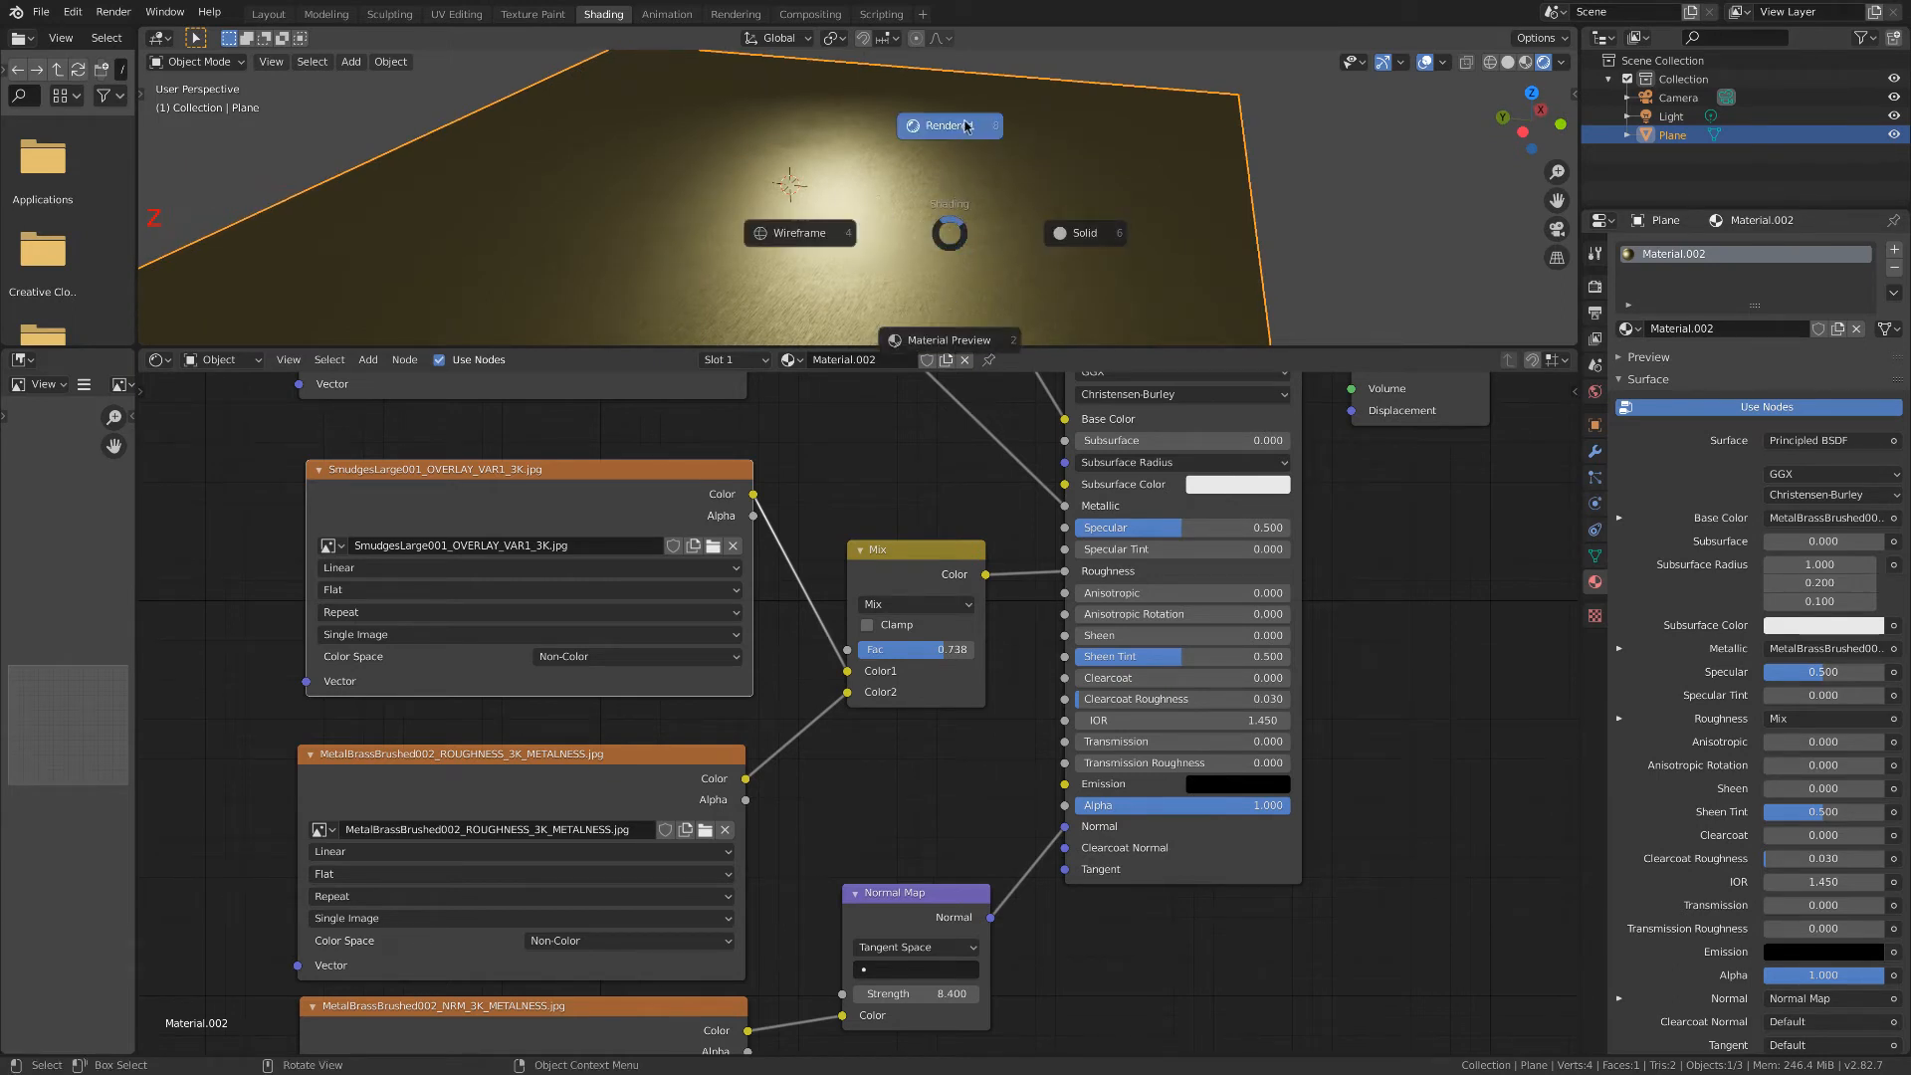
{"action": "left_click", "coordinate": [1596, 324]}
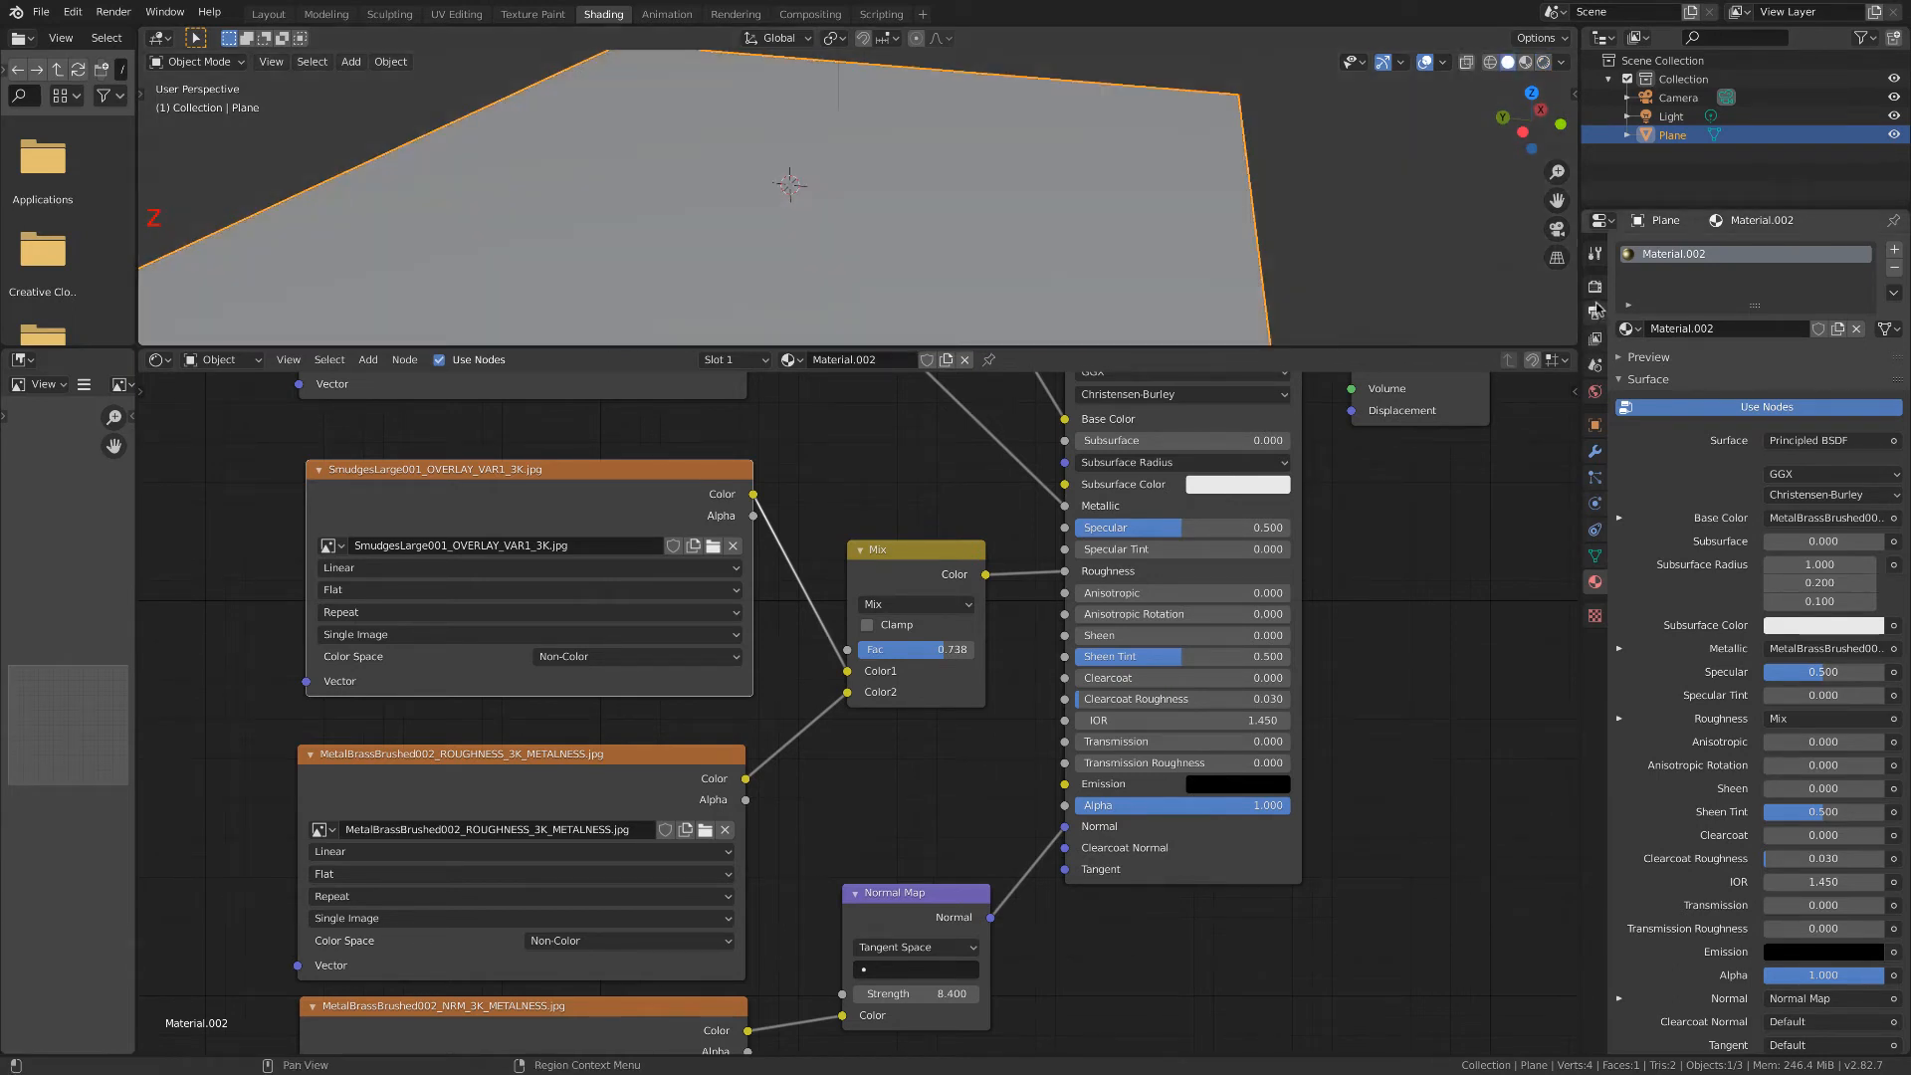
{"action": "left_click", "coordinate": [1594, 287]}
{"action": "left_click", "coordinate": [1802, 250]}
{"action": "left_click", "coordinate": [1782, 312]}
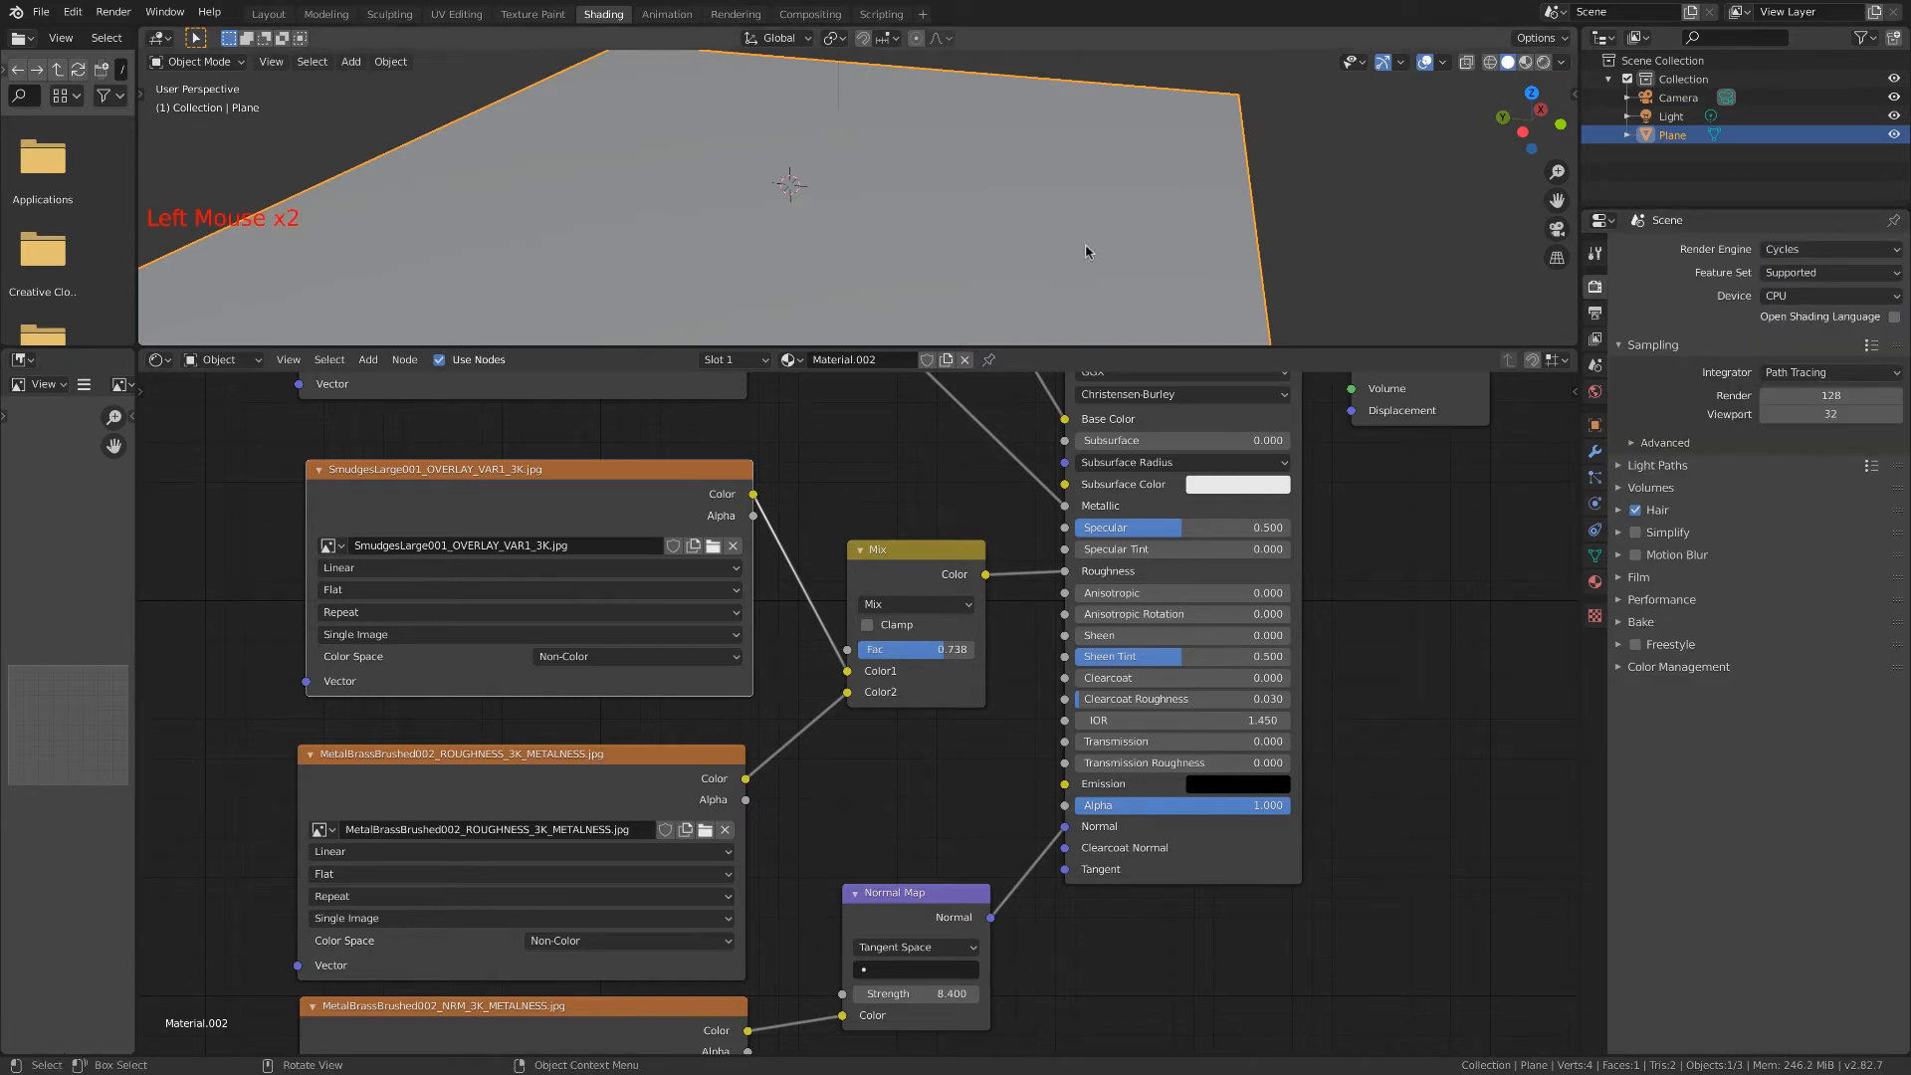
{"action": "key", "text": "z"}
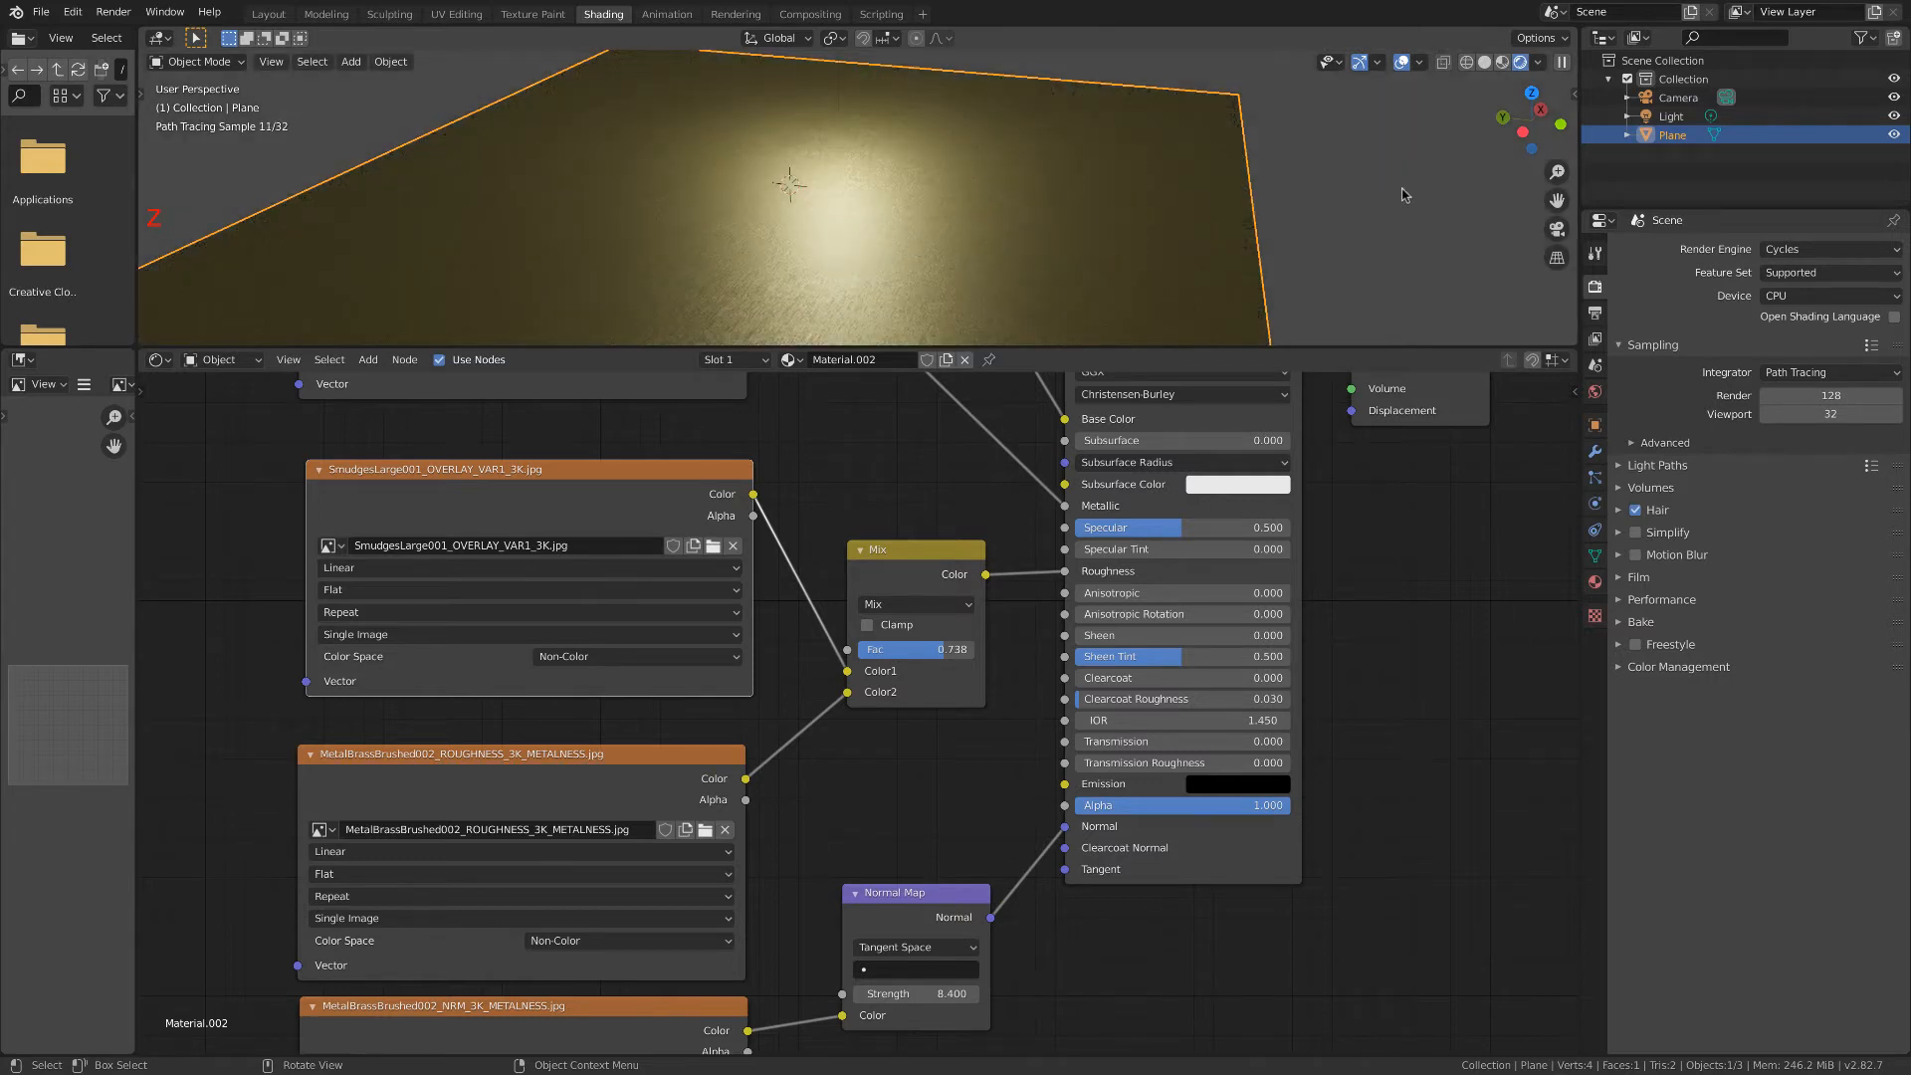
Render the image from the camera view, inspect the brass surface up close, and close the render window.
{"action": "left_click", "coordinate": [1557, 228]}
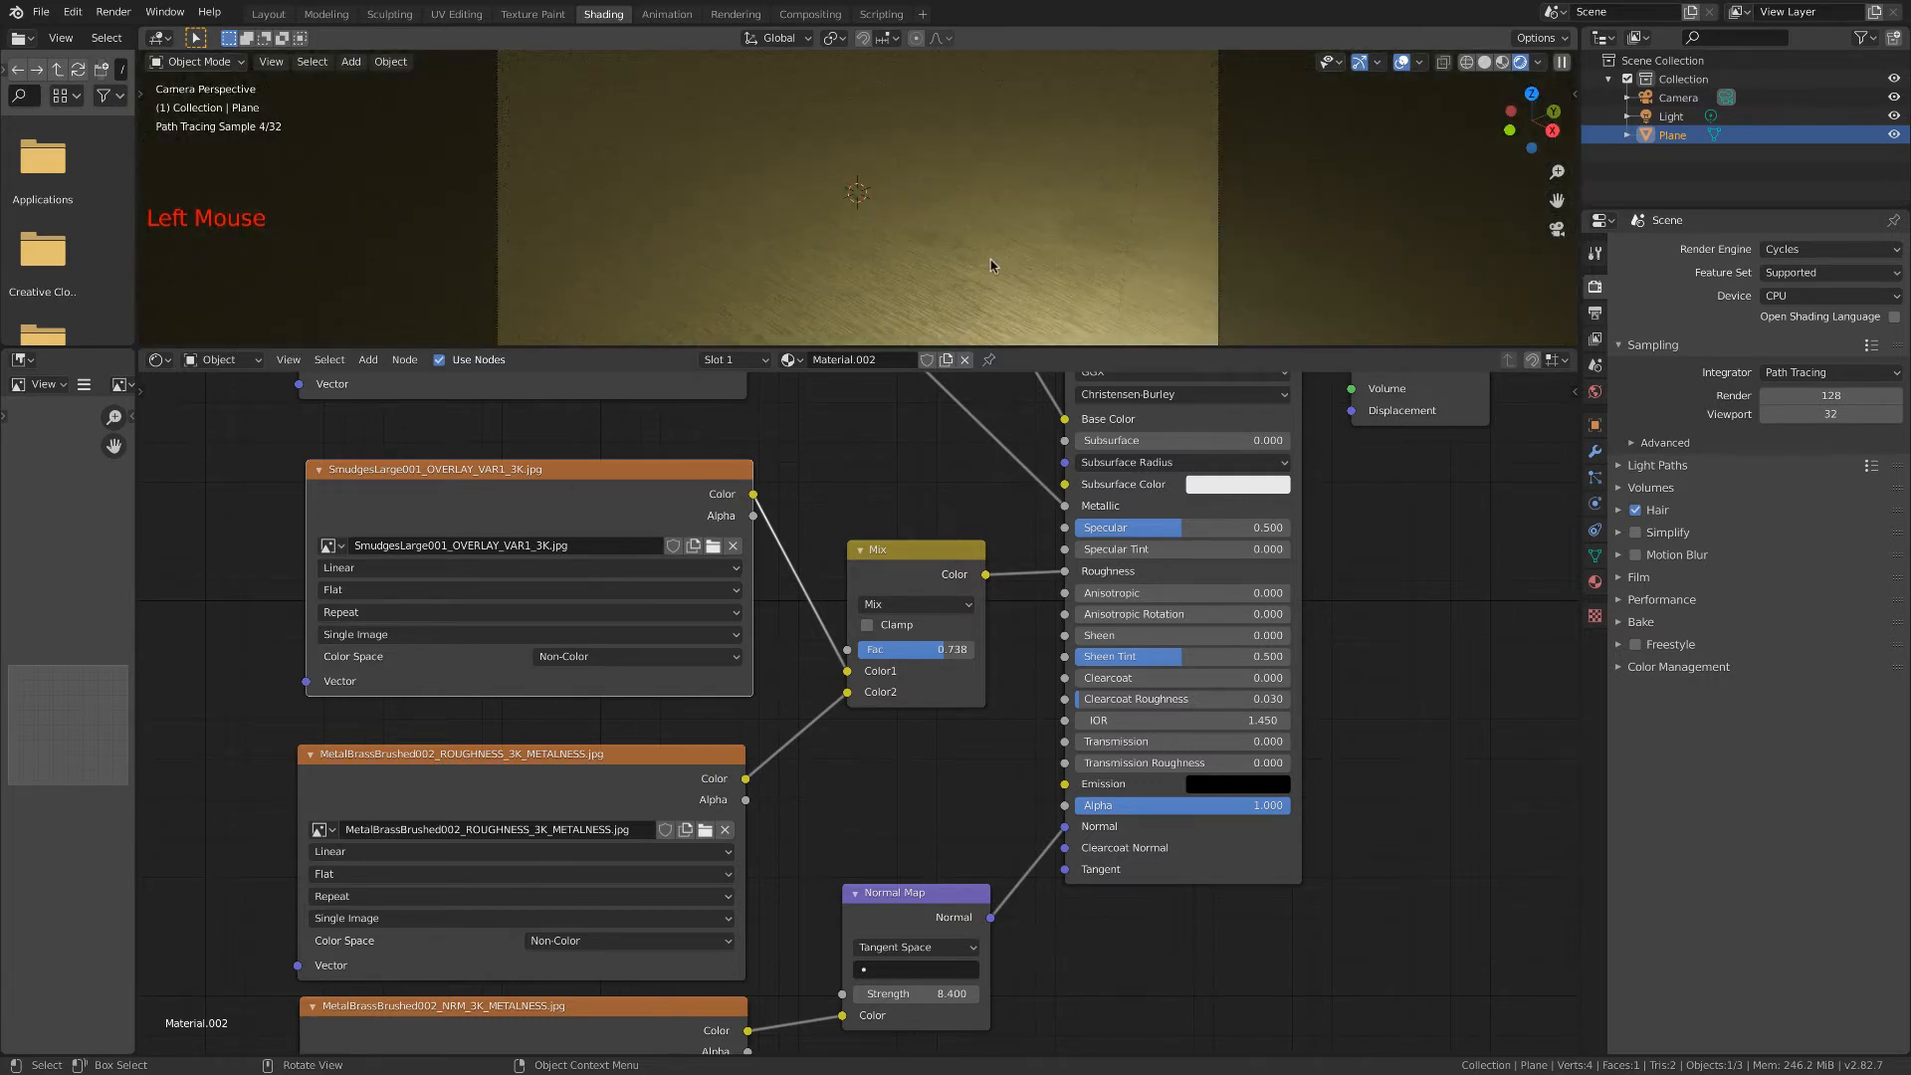
{"action": "left_click", "coordinate": [113, 12]}
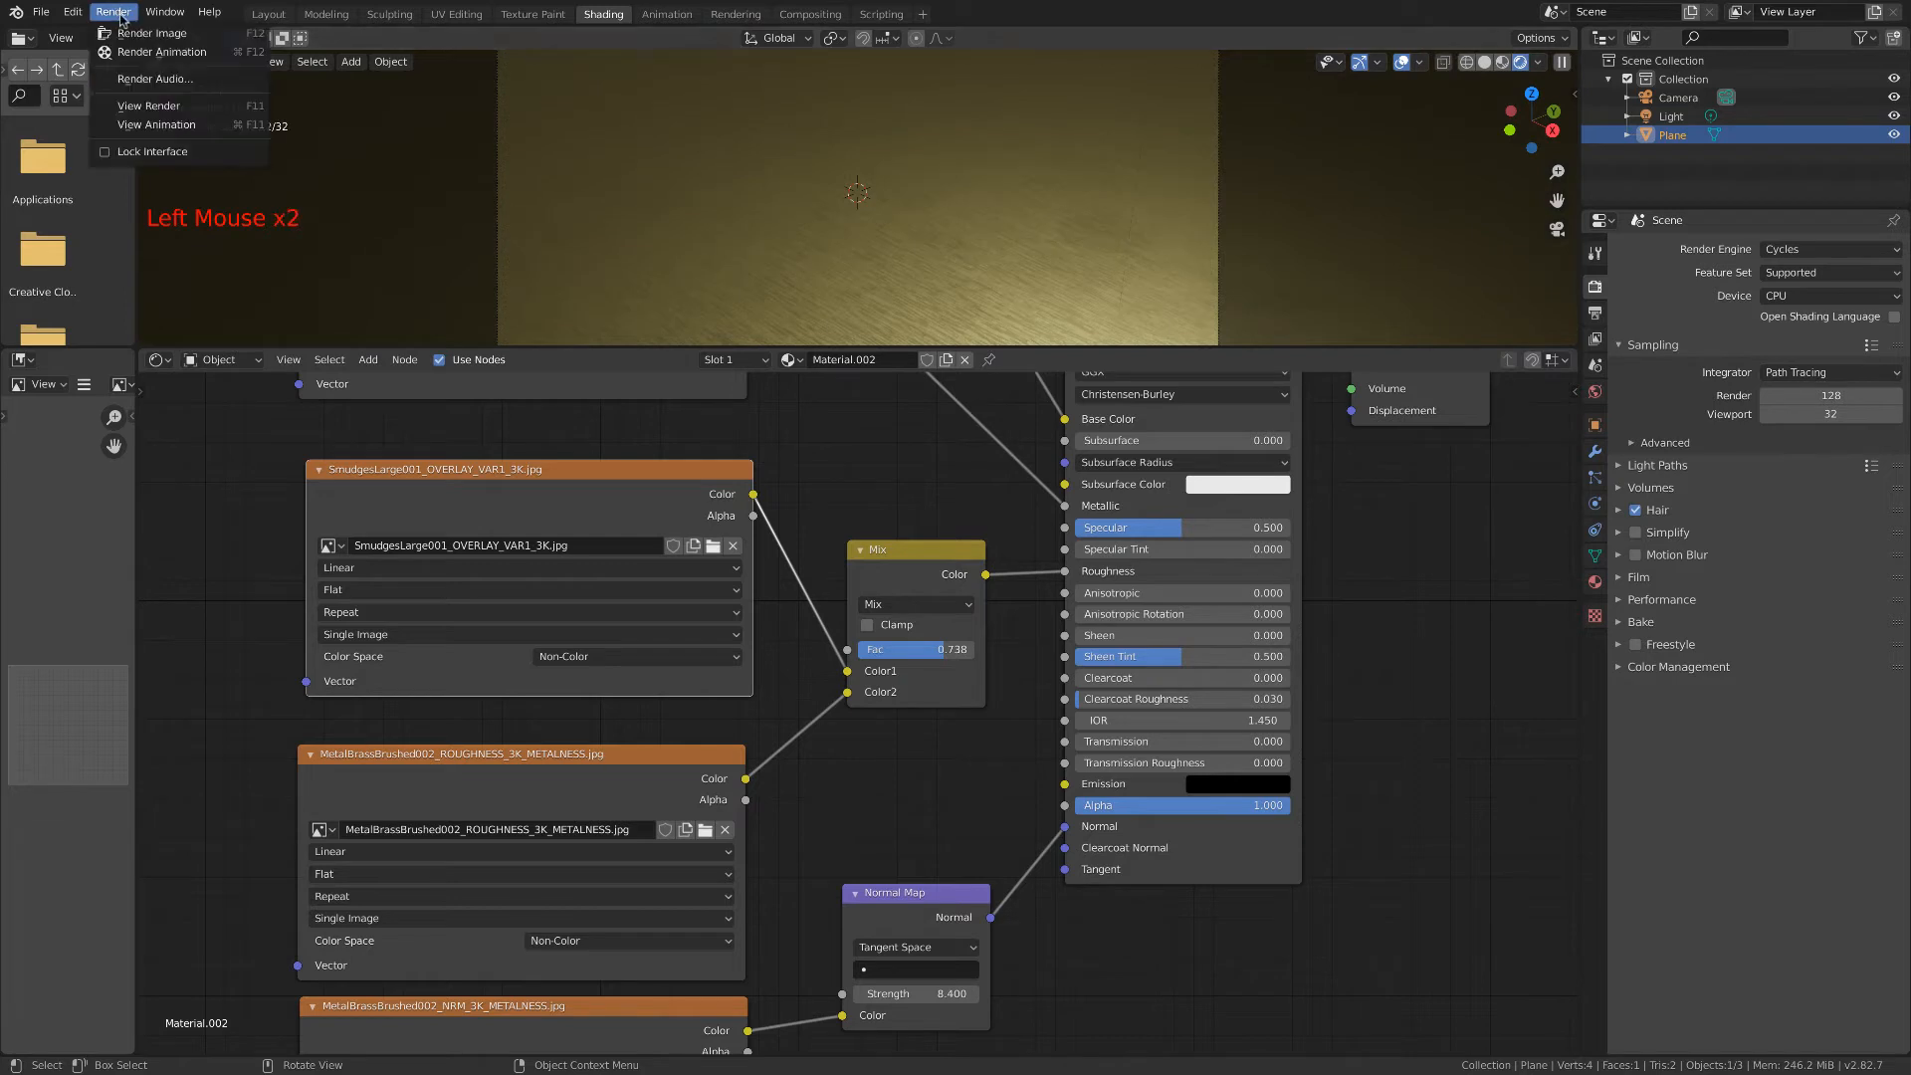
{"action": "left_click", "coordinate": [156, 40]}
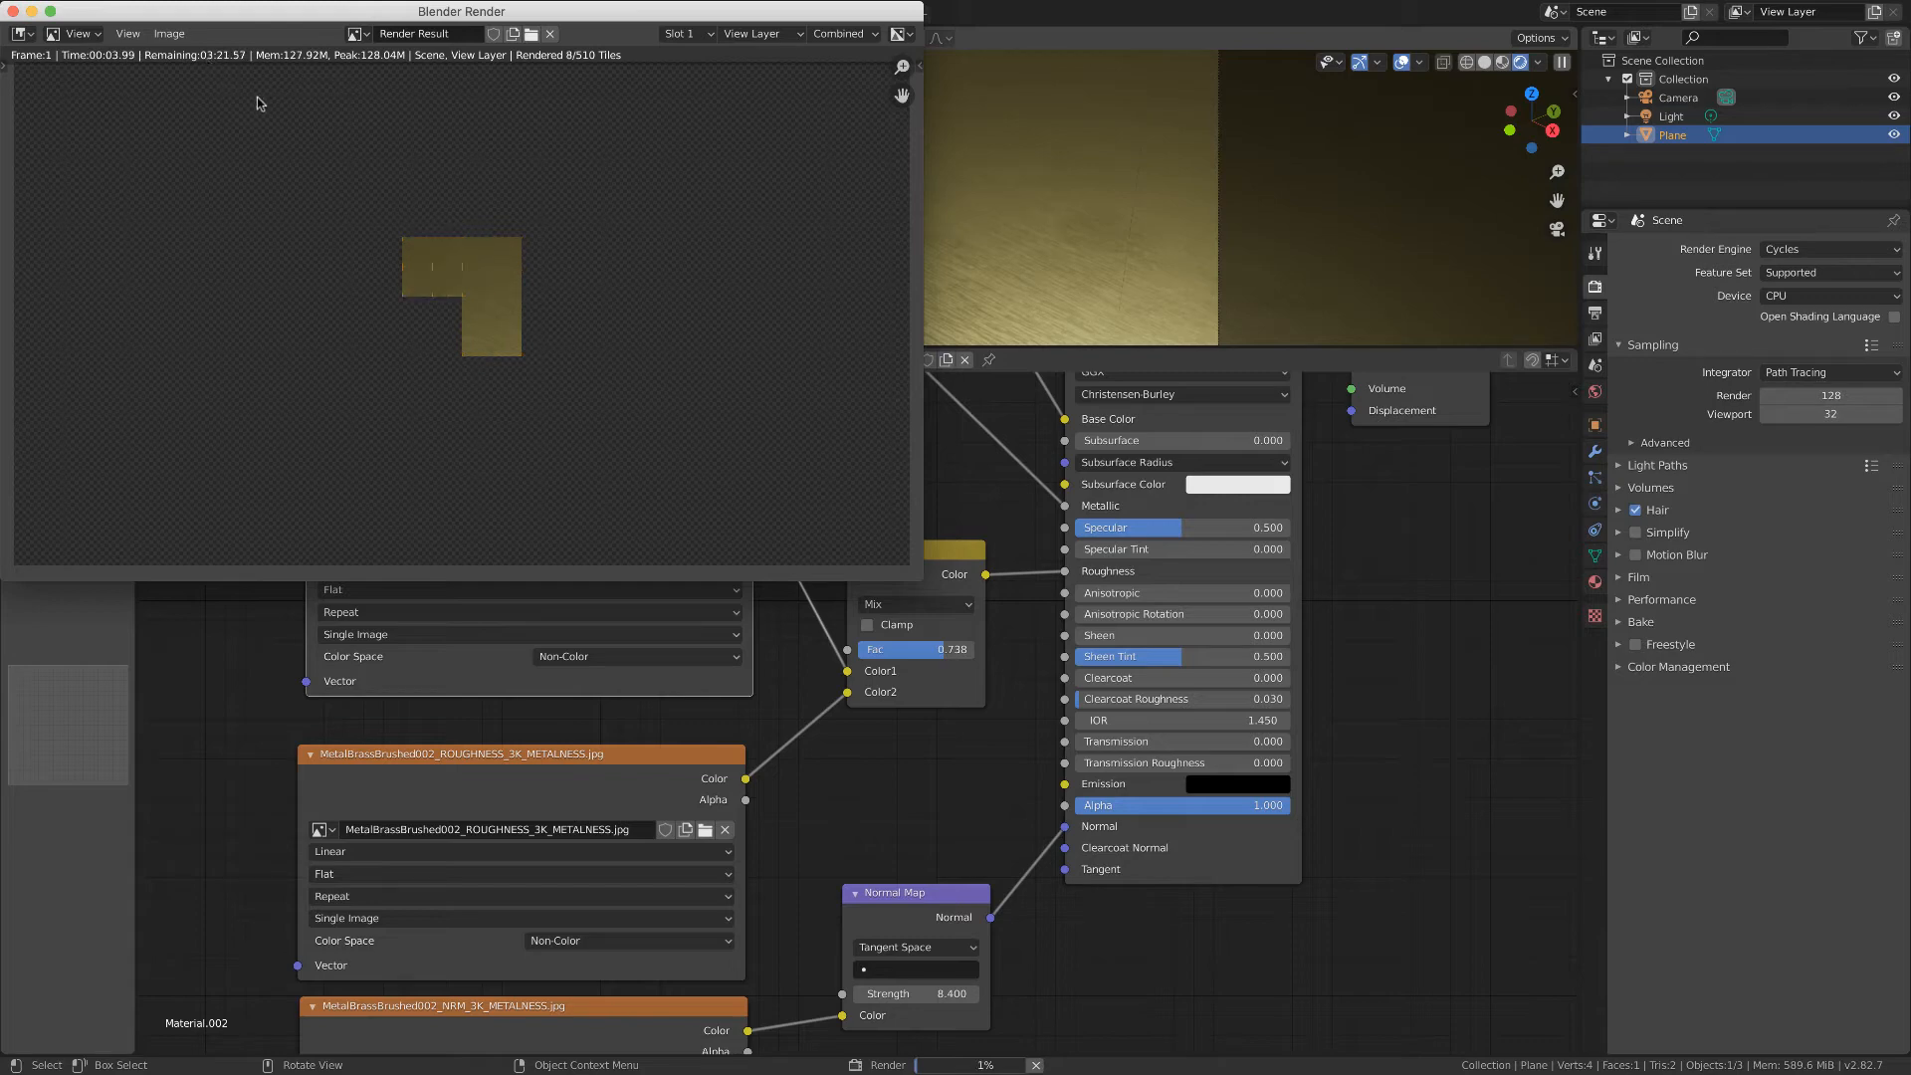
{"action": "scroll", "coordinate": [470, 315], "scroll_direction": "up", "scroll_amount": 4}
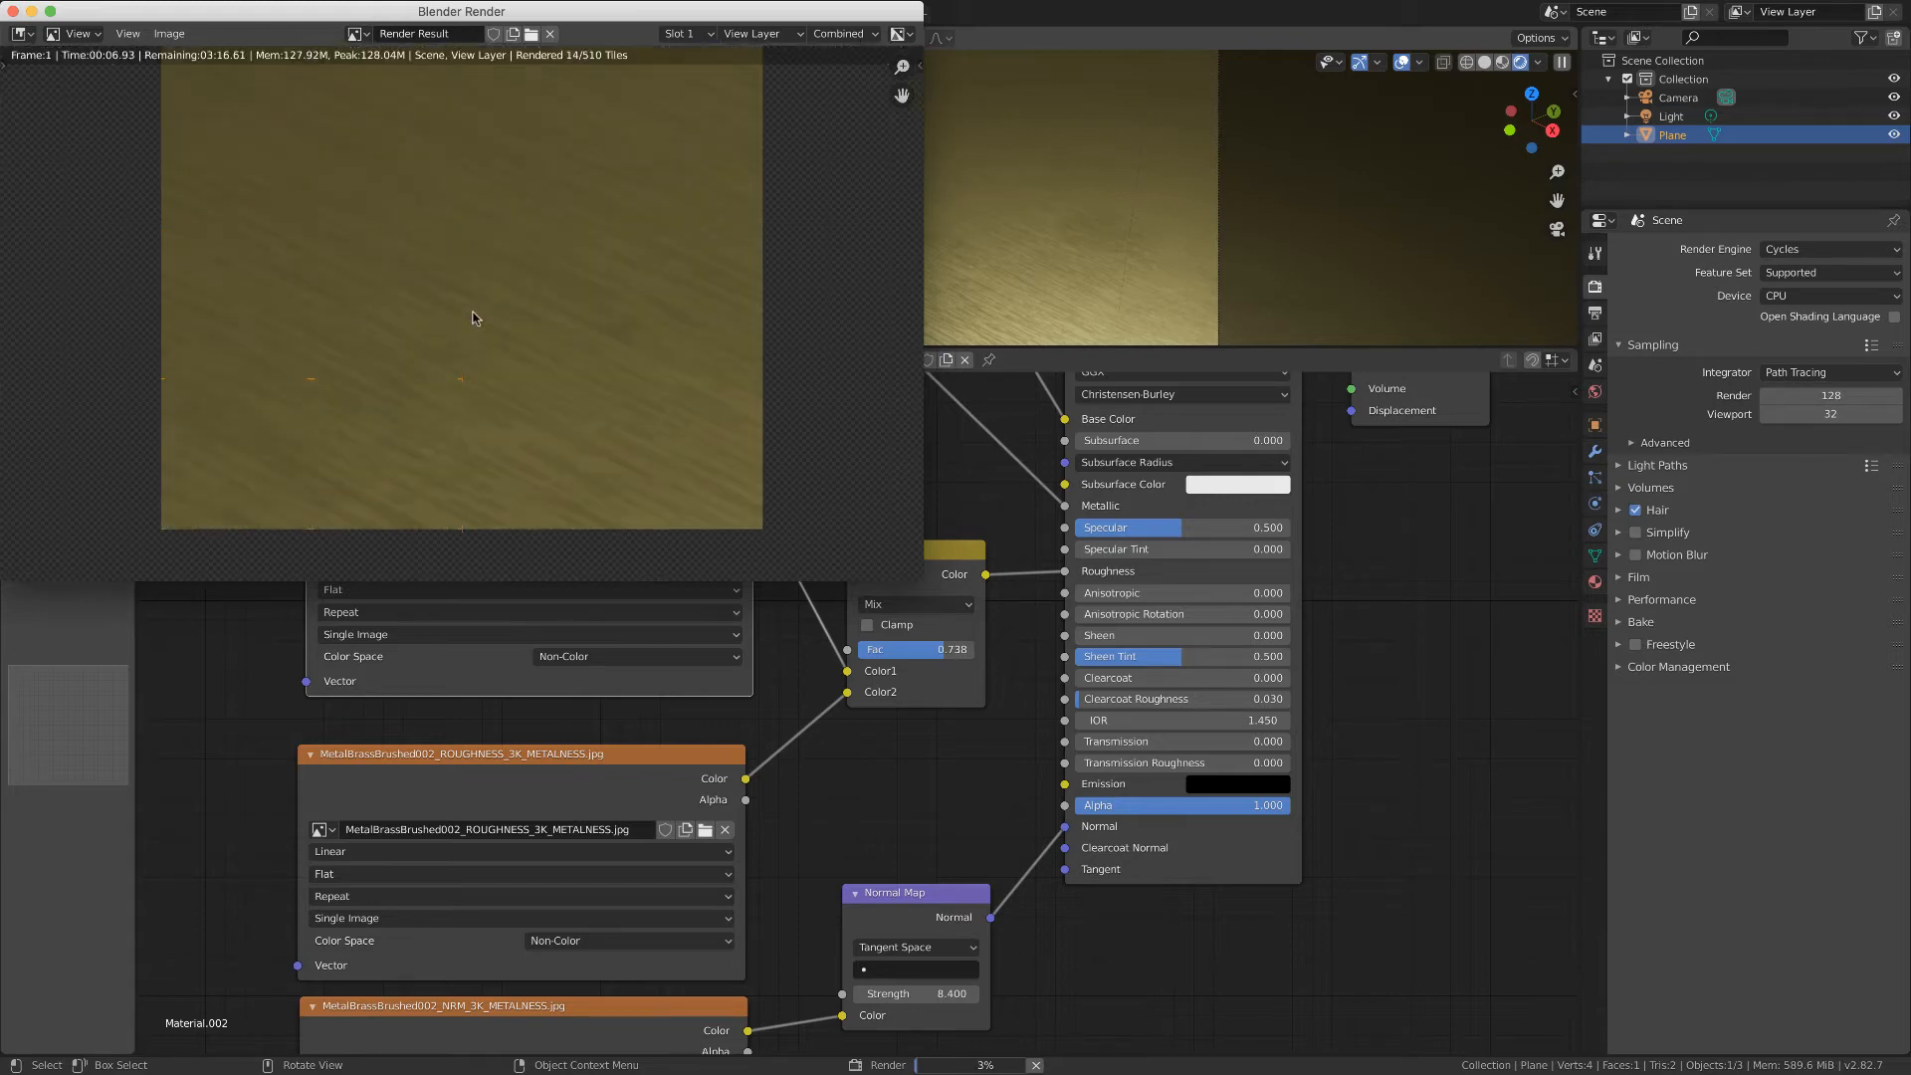
{"action": "scroll", "coordinate": [470, 318], "scroll_direction": "down", "scroll_amount": 4}
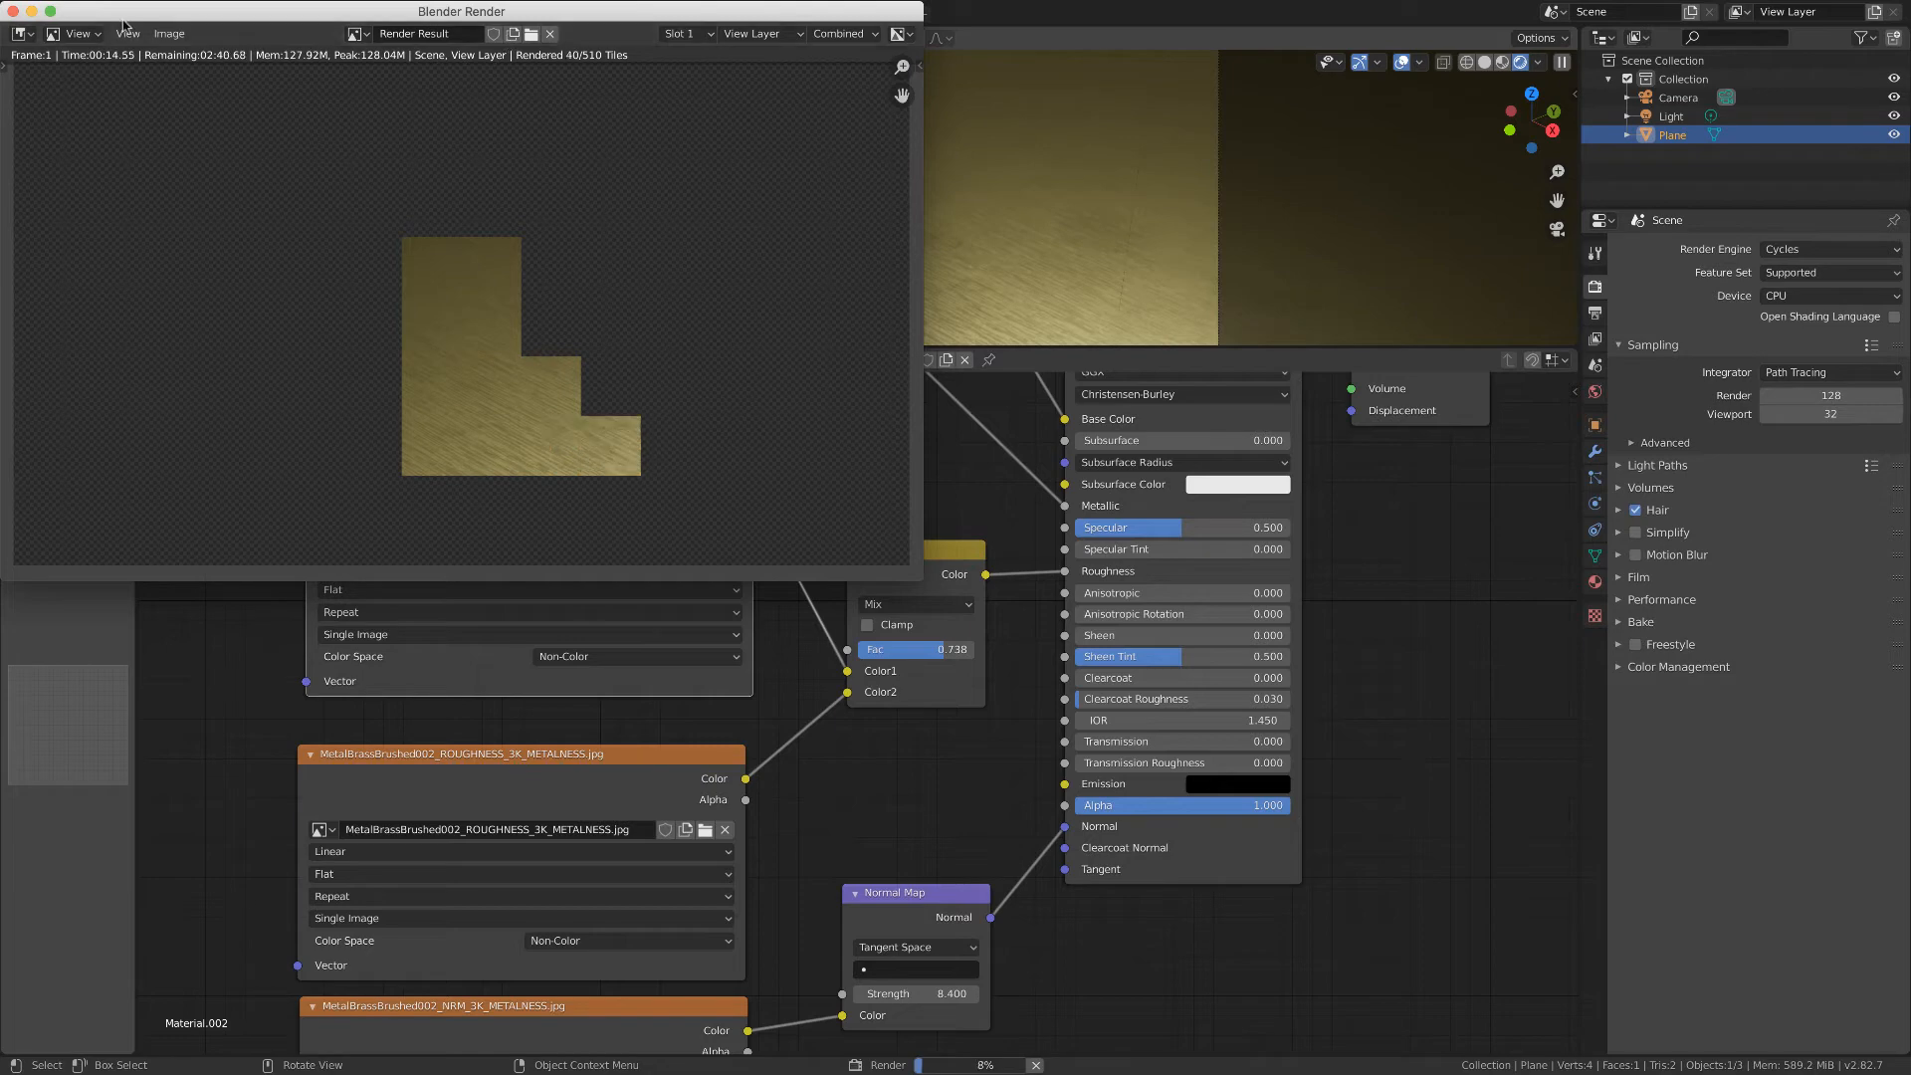
{"action": "left_click", "coordinate": [13, 11]}
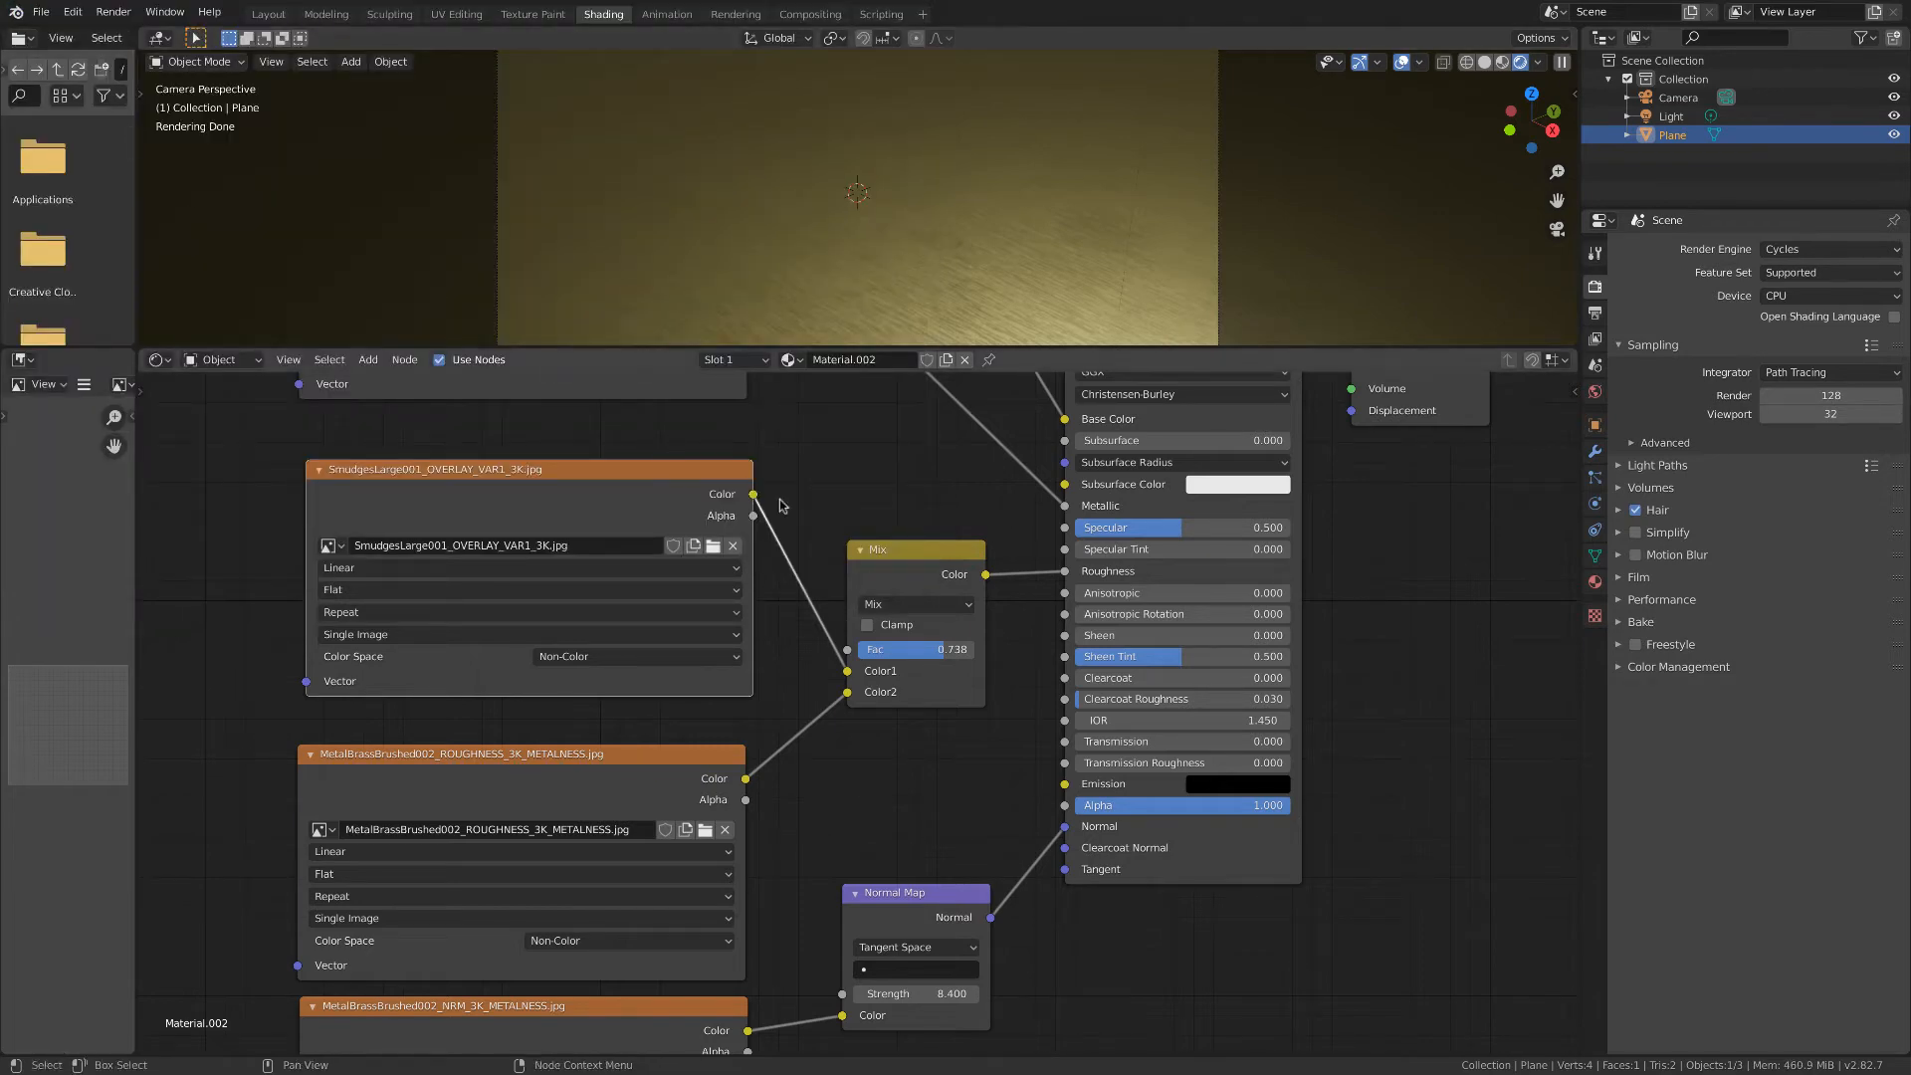
Switch to the Texture Trialling presentation in PowerPoint and show its slide on normal map strength and UV scaling full screen.
{"action": "key", "text": "super+Tab"}
{"action": "key", "text": "Tab"}
{"action": "key", "text": "Tab"}
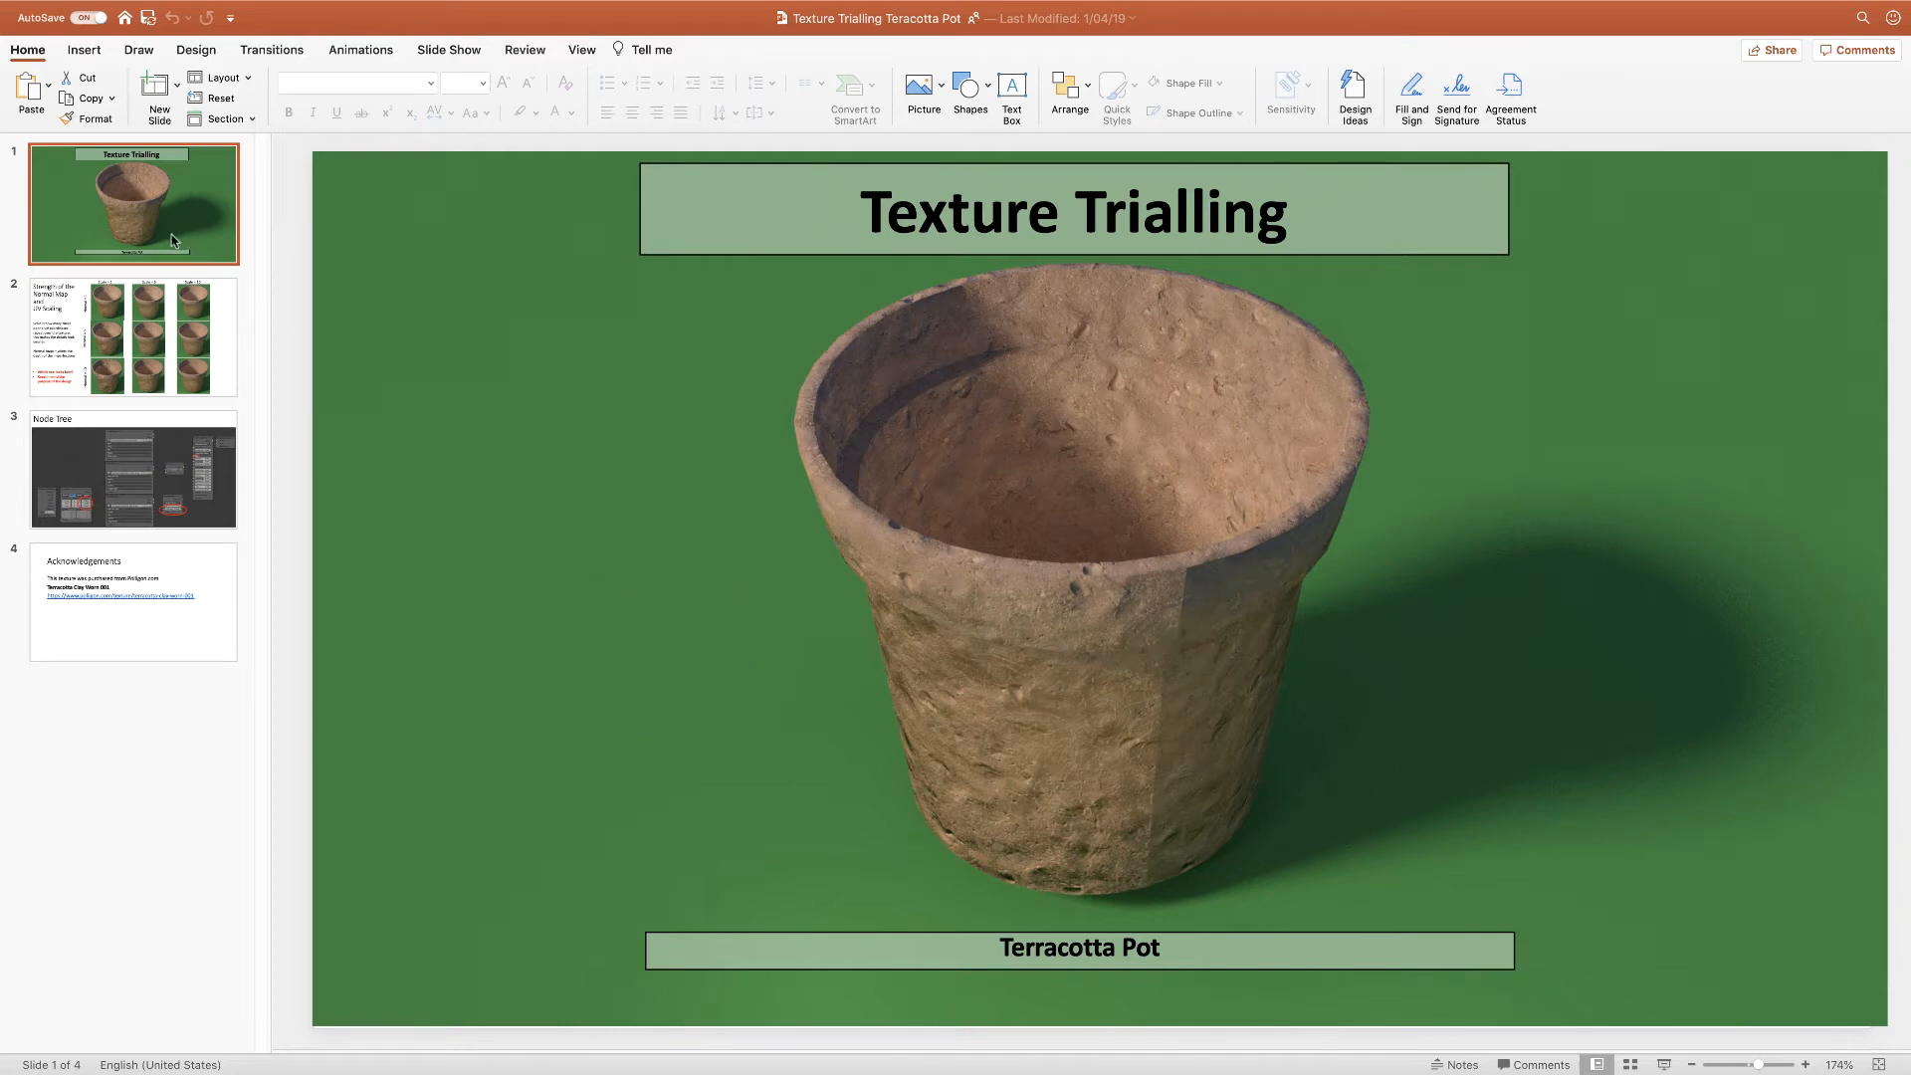
{"action": "left_click", "coordinate": [1660, 1065]}
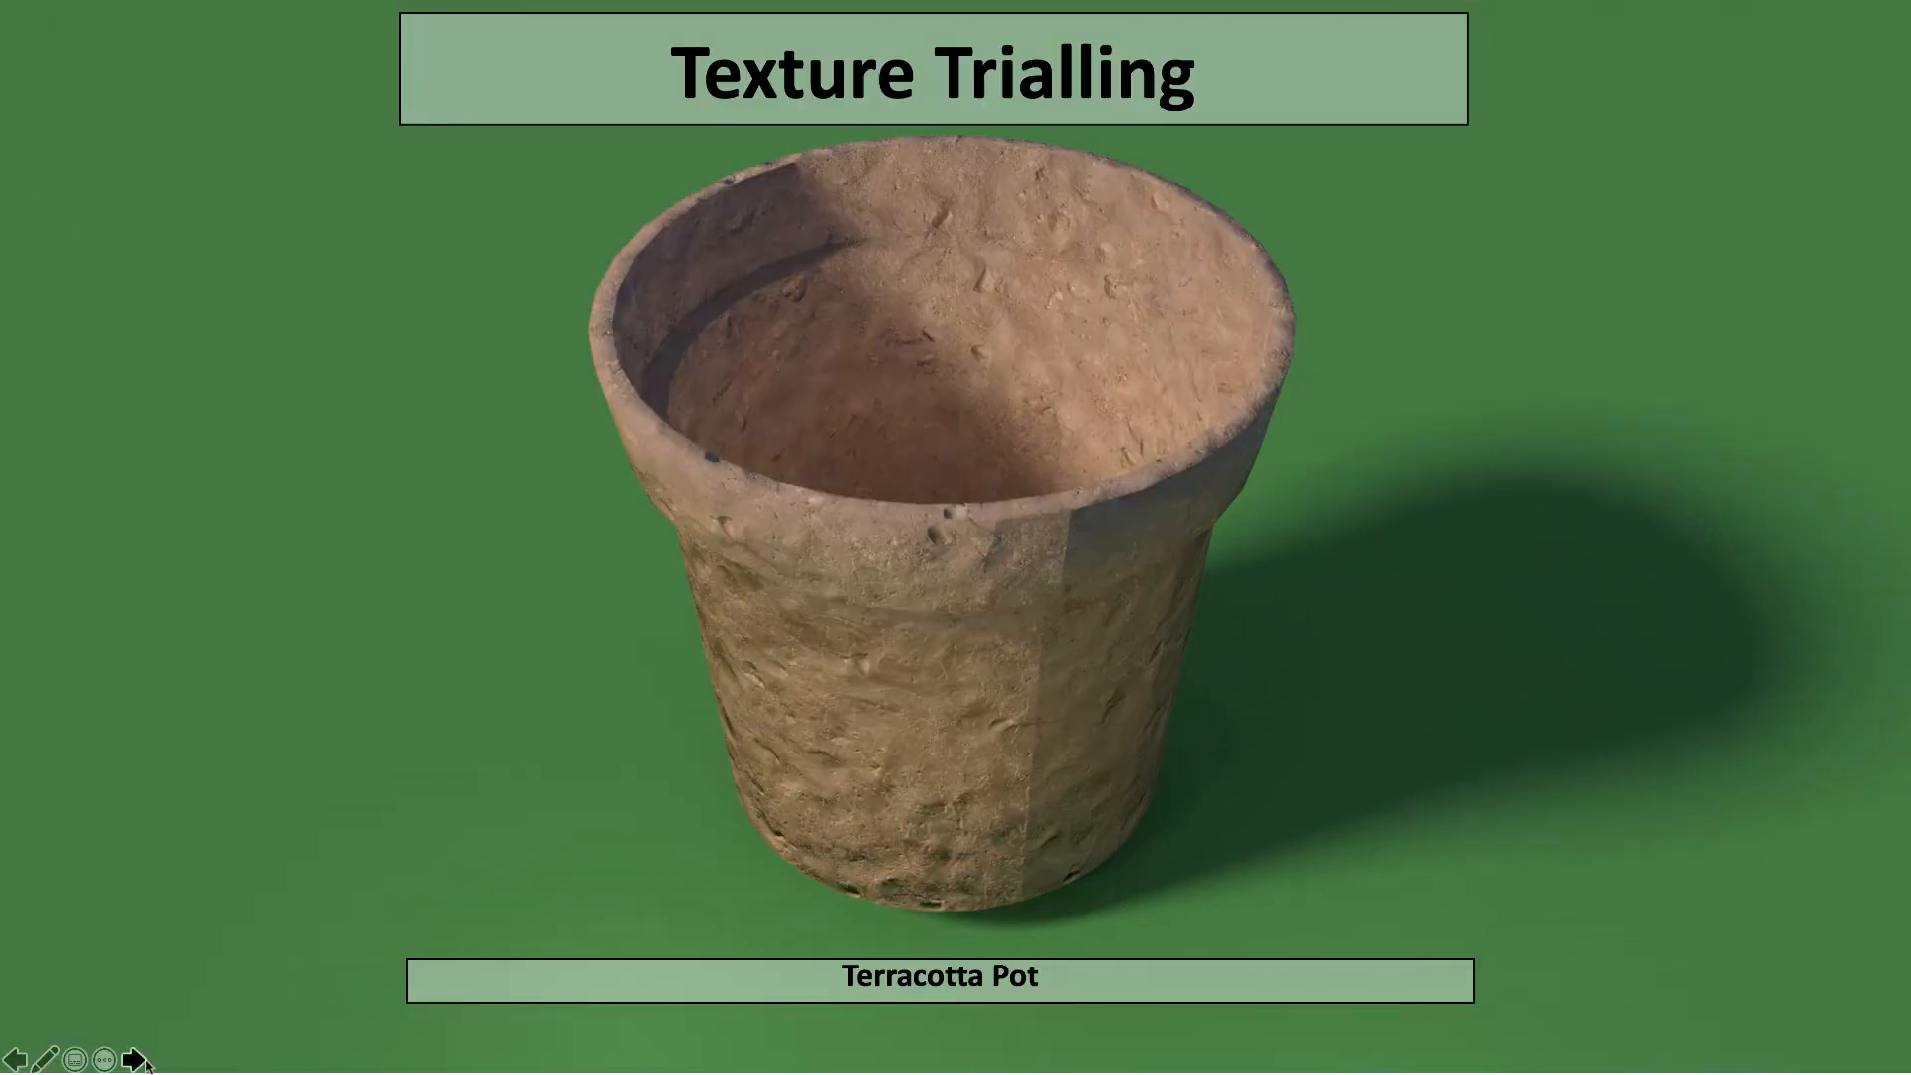
{"action": "left_click", "coordinate": [134, 1060]}
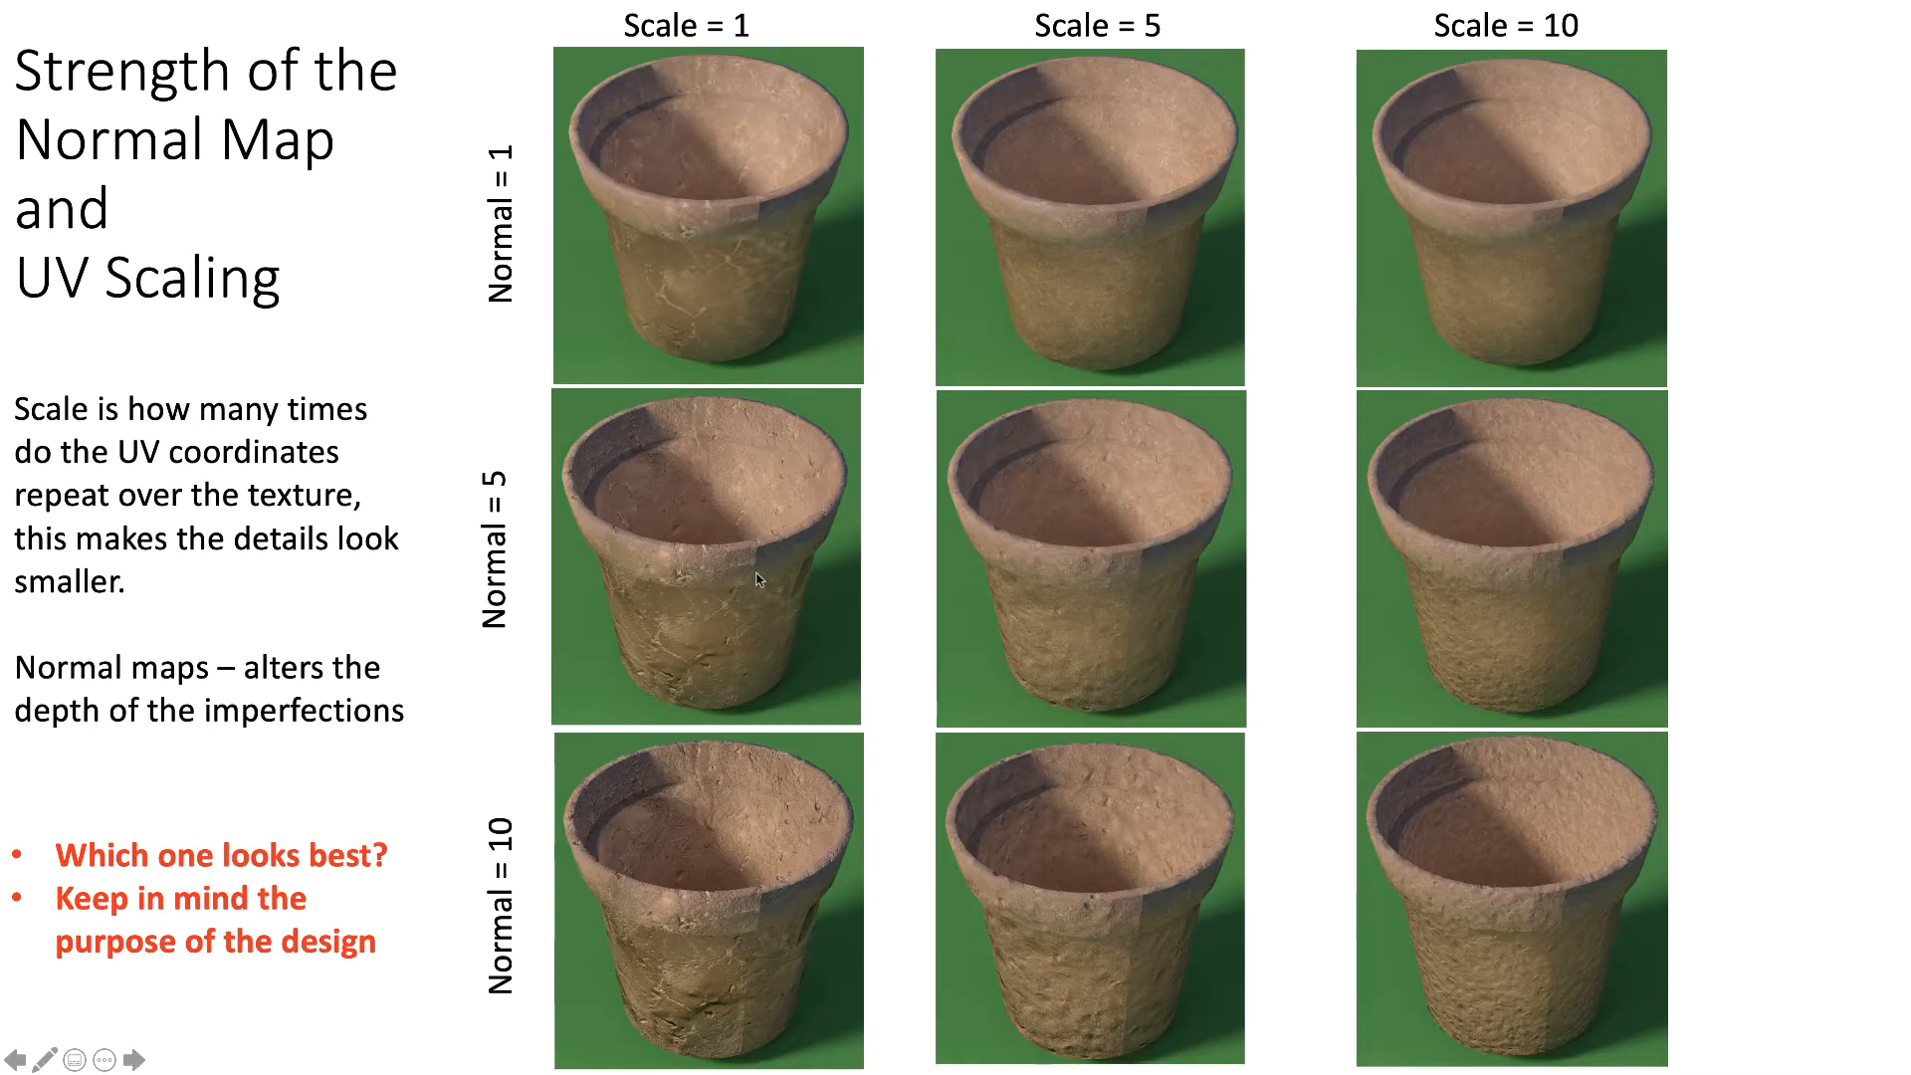
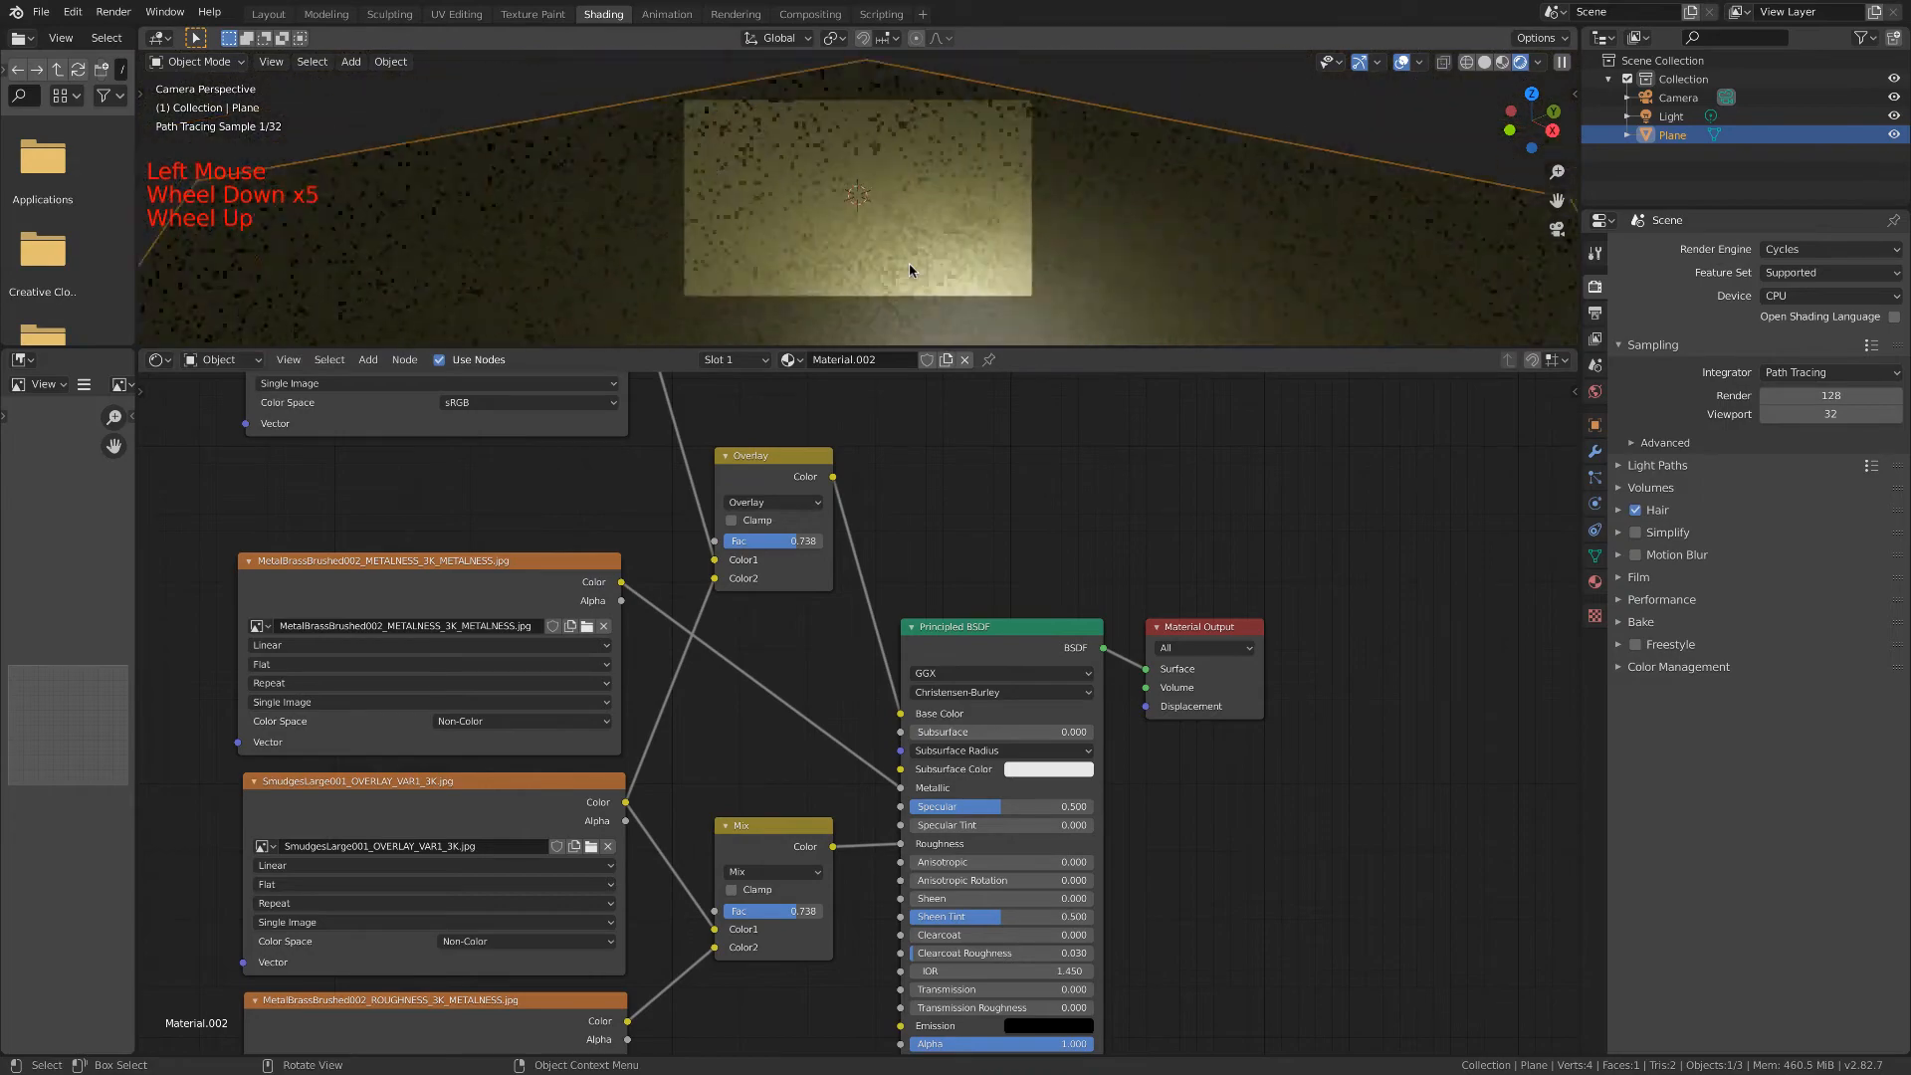
Shift the Overlay mix node slightly, set its Fac to 0.304, and check the plane from another angle.
{"action": "scroll", "coordinate": [900, 276], "scroll_direction": "down", "scroll_amount": 2}
{"action": "mouse_move", "coordinate": [1029, 271]}
{"action": "middle_mouse_down"}
{"action": "mouse_move", "coordinate": [1049, 265]}
{"action": "mouse_move", "coordinate": [992, 272]}
{"action": "middle_mouse_up"}
{"action": "scroll", "coordinate": [1006, 265], "scroll_direction": "down", "scroll_amount": 5}
{"action": "left_click", "coordinate": [779, 461]}
{"action": "key", "text": "g"}
{"action": "left_click", "coordinate": [799, 482]}
{"action": "mouse_move", "coordinate": [802, 565]}
{"action": "left_mouse_down"}
{"action": "mouse_move", "coordinate": [763, 568]}
{"action": "mouse_move", "coordinate": [917, 569]}
{"action": "mouse_move", "coordinate": [755, 568]}
{"action": "mouse_move", "coordinate": [772, 568]}
{"action": "left_mouse_up"}
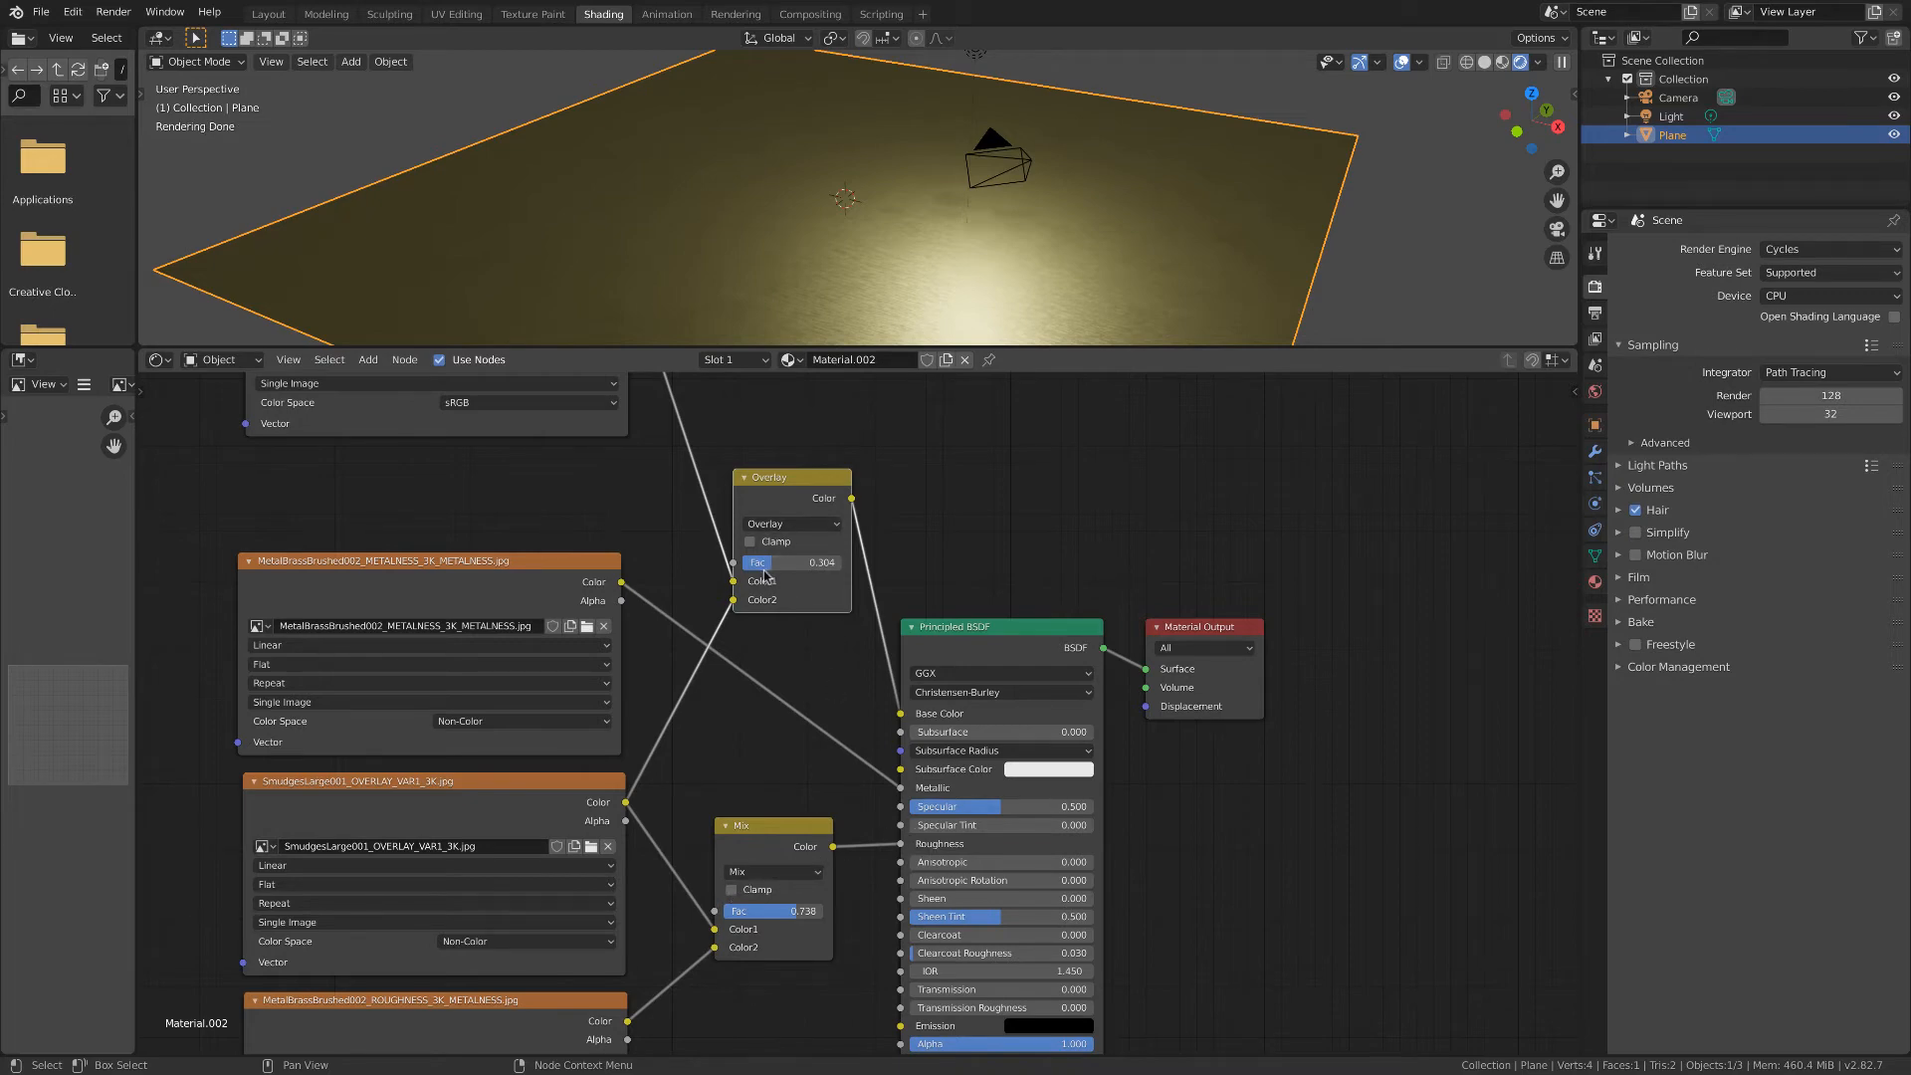
{"action": "middle_click_drag", "start_coordinate": [880, 267], "coordinate": [972, 290]}
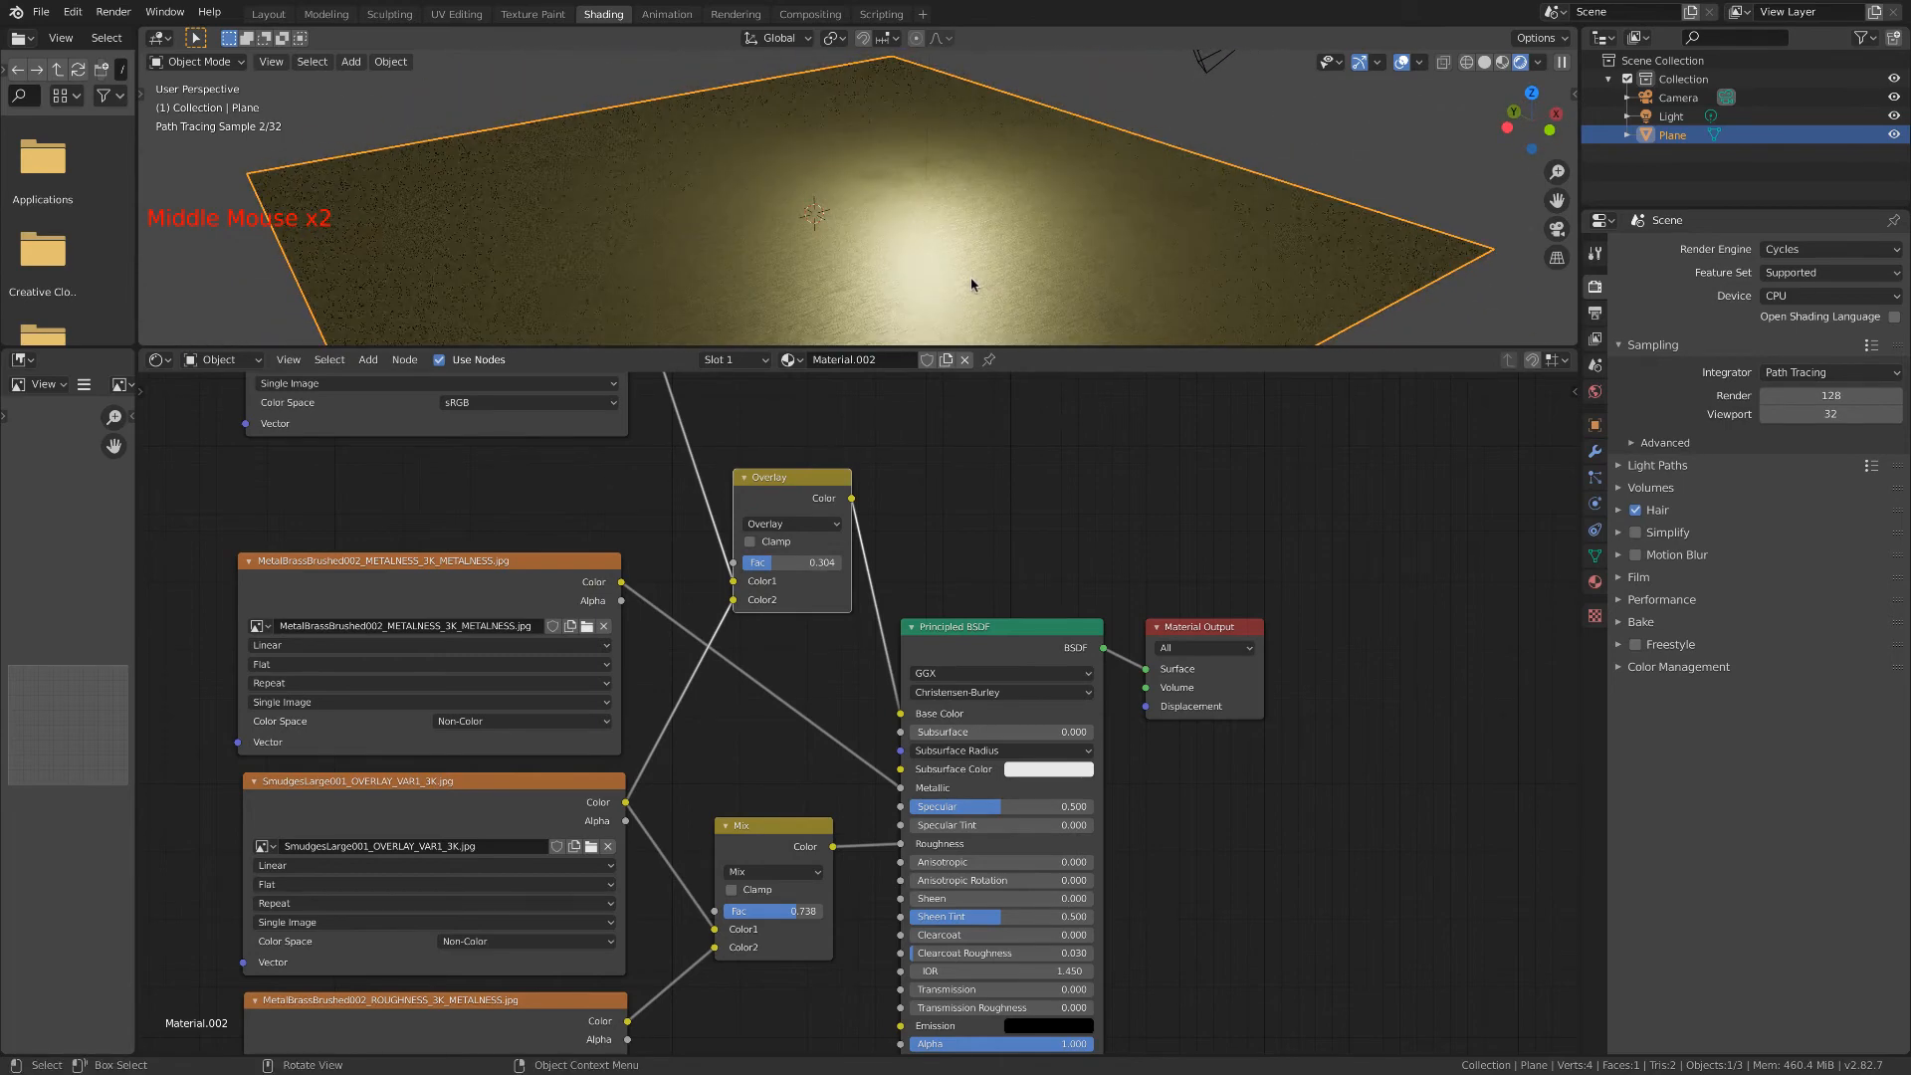
Move the Principled BSDF and Material Output nodes farther right, and move the Overlay node toward them.
{"action": "left_click", "coordinate": [1020, 637]}
{"action": "left_click", "coordinate": [1171, 639], "text": "shift"}
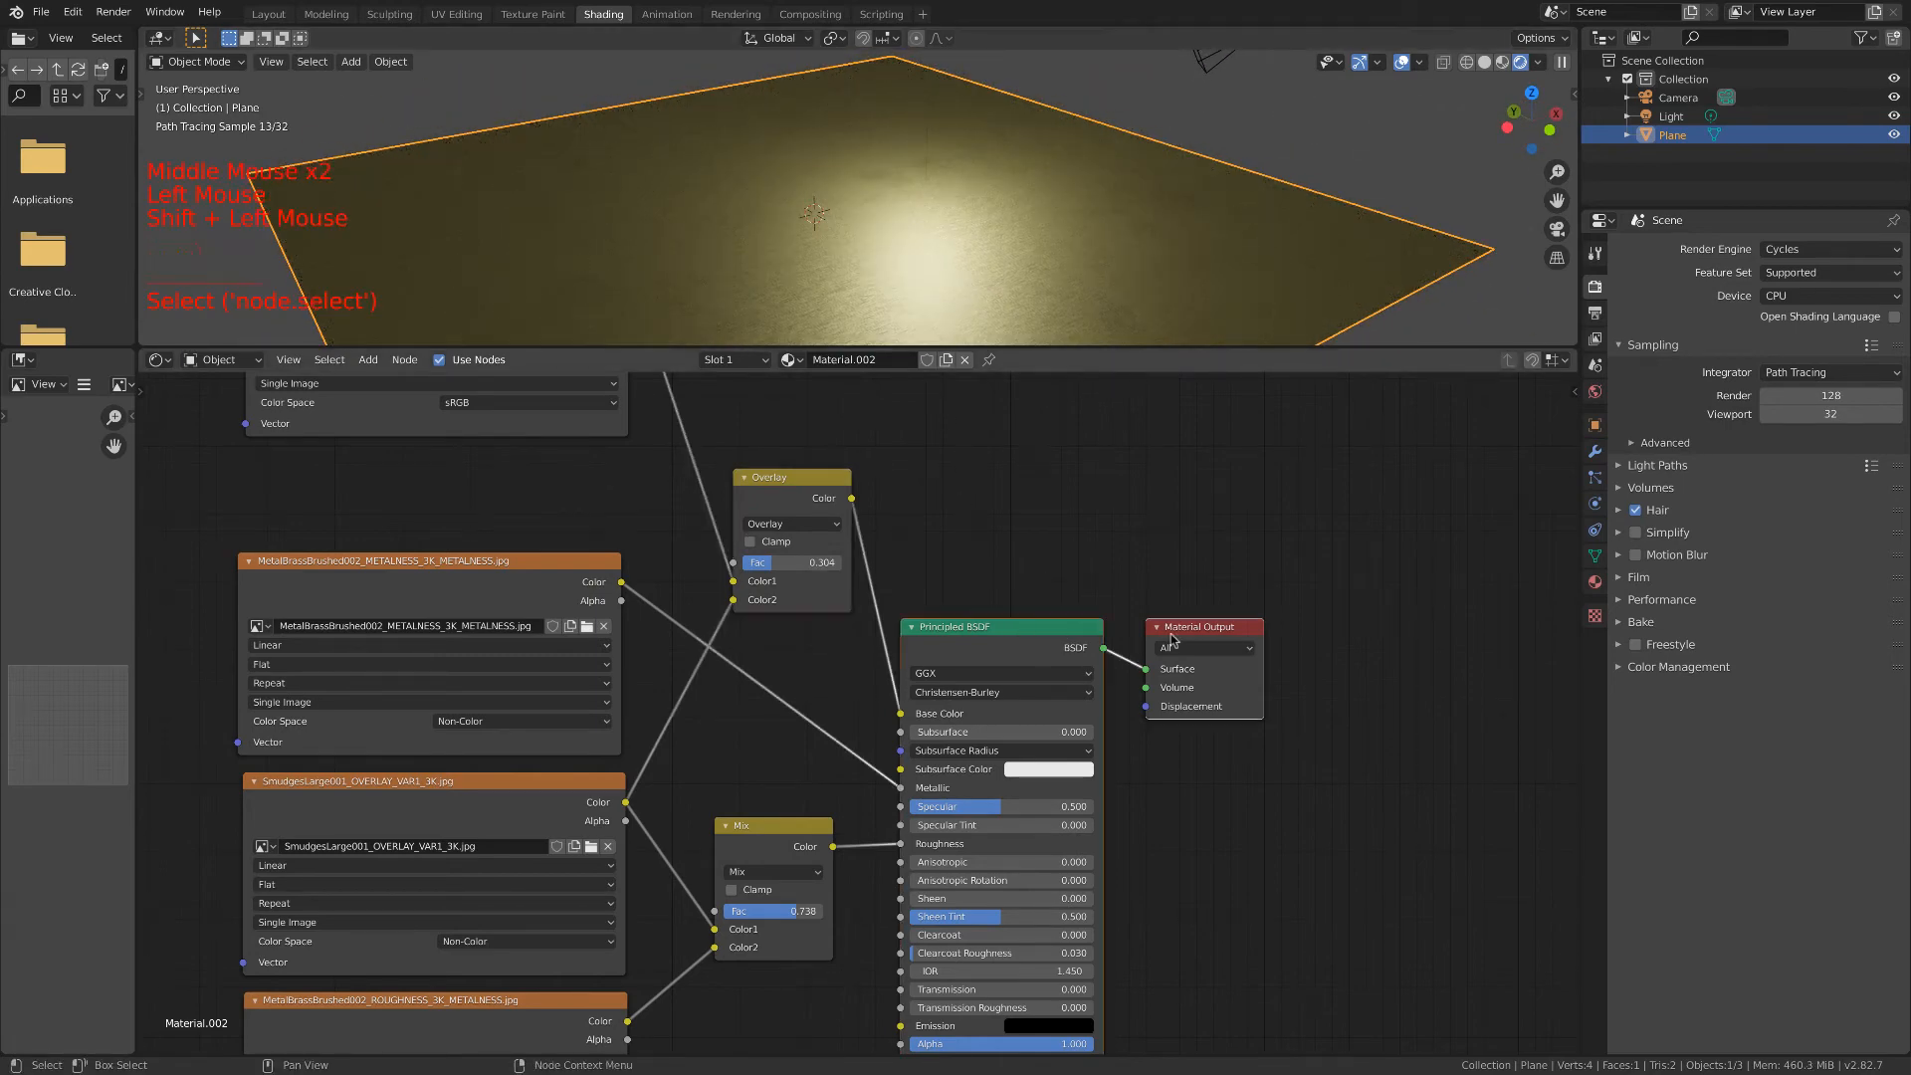
{"action": "key", "text": "g"}
{"action": "left_click", "coordinate": [1391, 557]}
{"action": "left_click", "coordinate": [800, 478]}
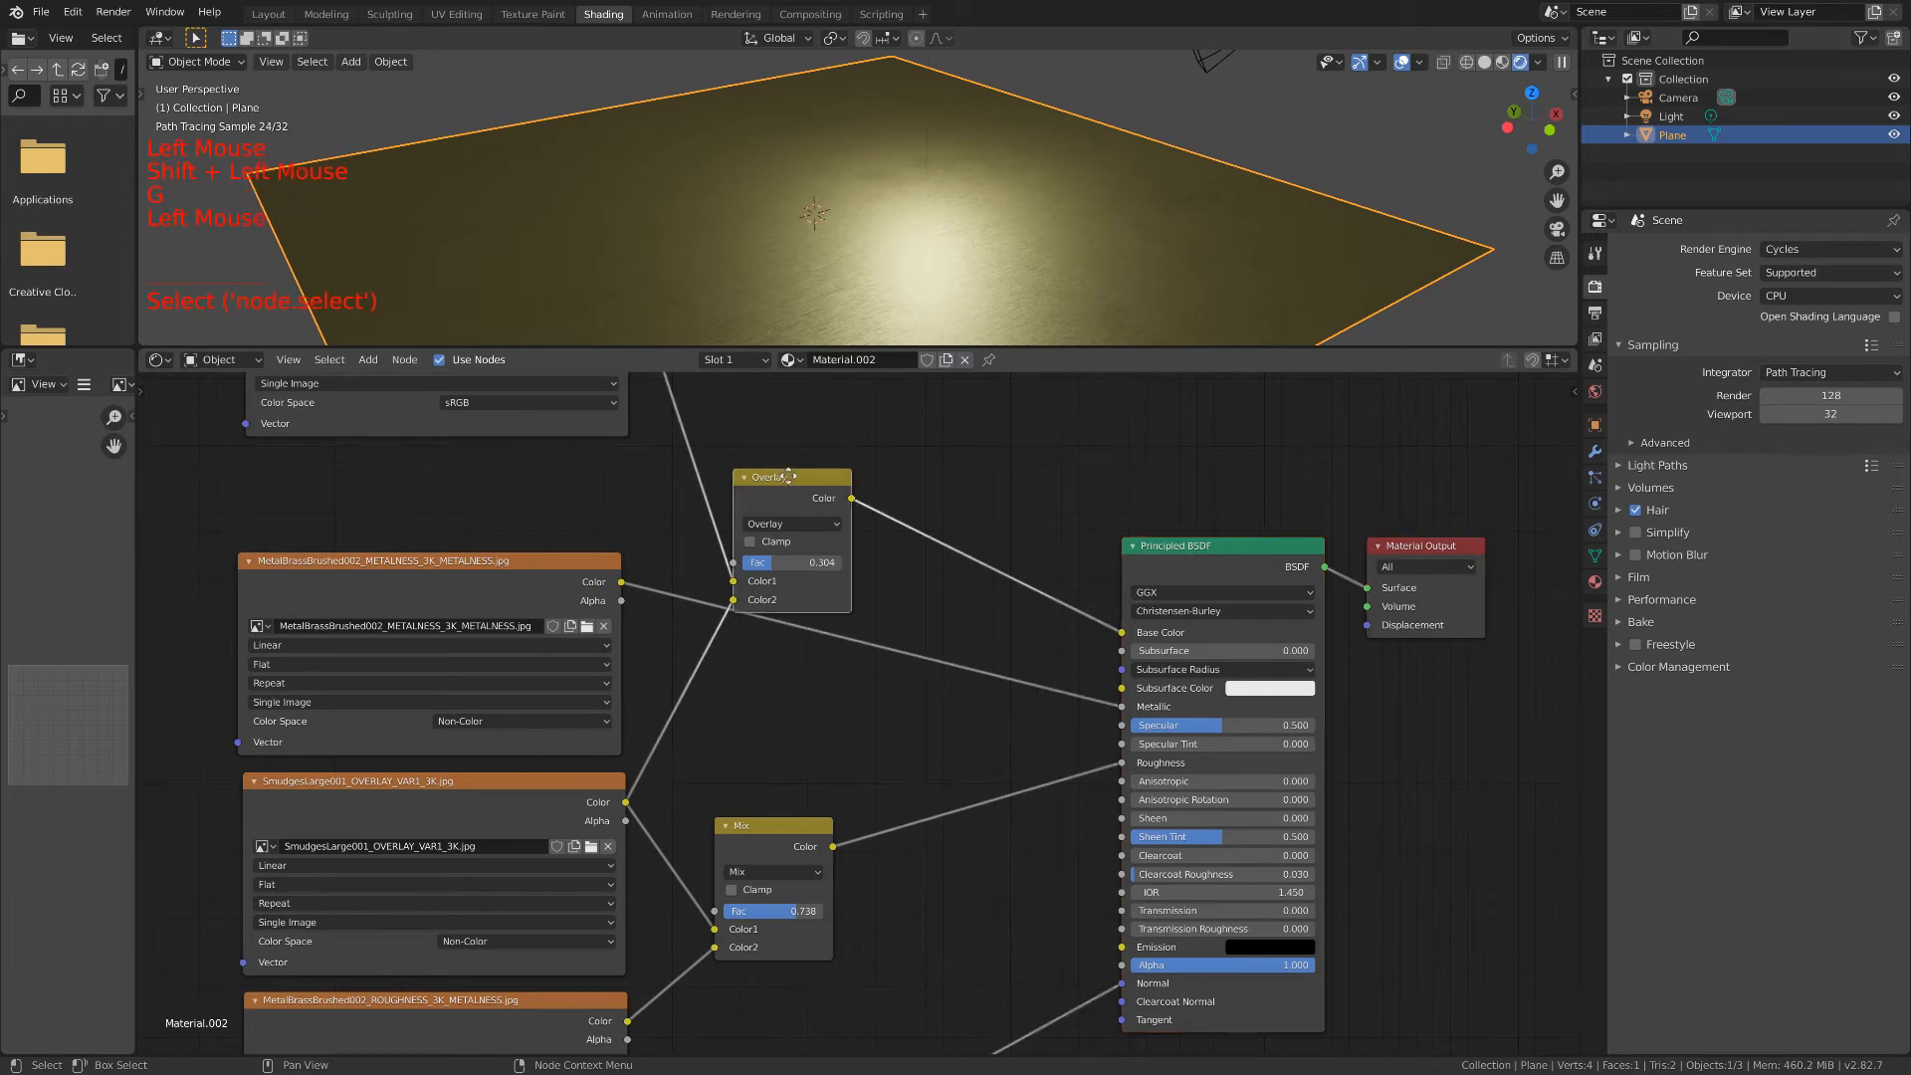
{"action": "key", "text": "g"}
{"action": "left_click", "coordinate": [952, 491]}
Move the brass color texture node down so it sits directly above the metalness texture node.
{"action": "middle_click_drag", "start_coordinate": [952, 492], "coordinate": [1006, 534], "text": "shift"}
{"action": "scroll", "coordinate": [938, 534], "scroll_direction": "down", "scroll_amount": 10}
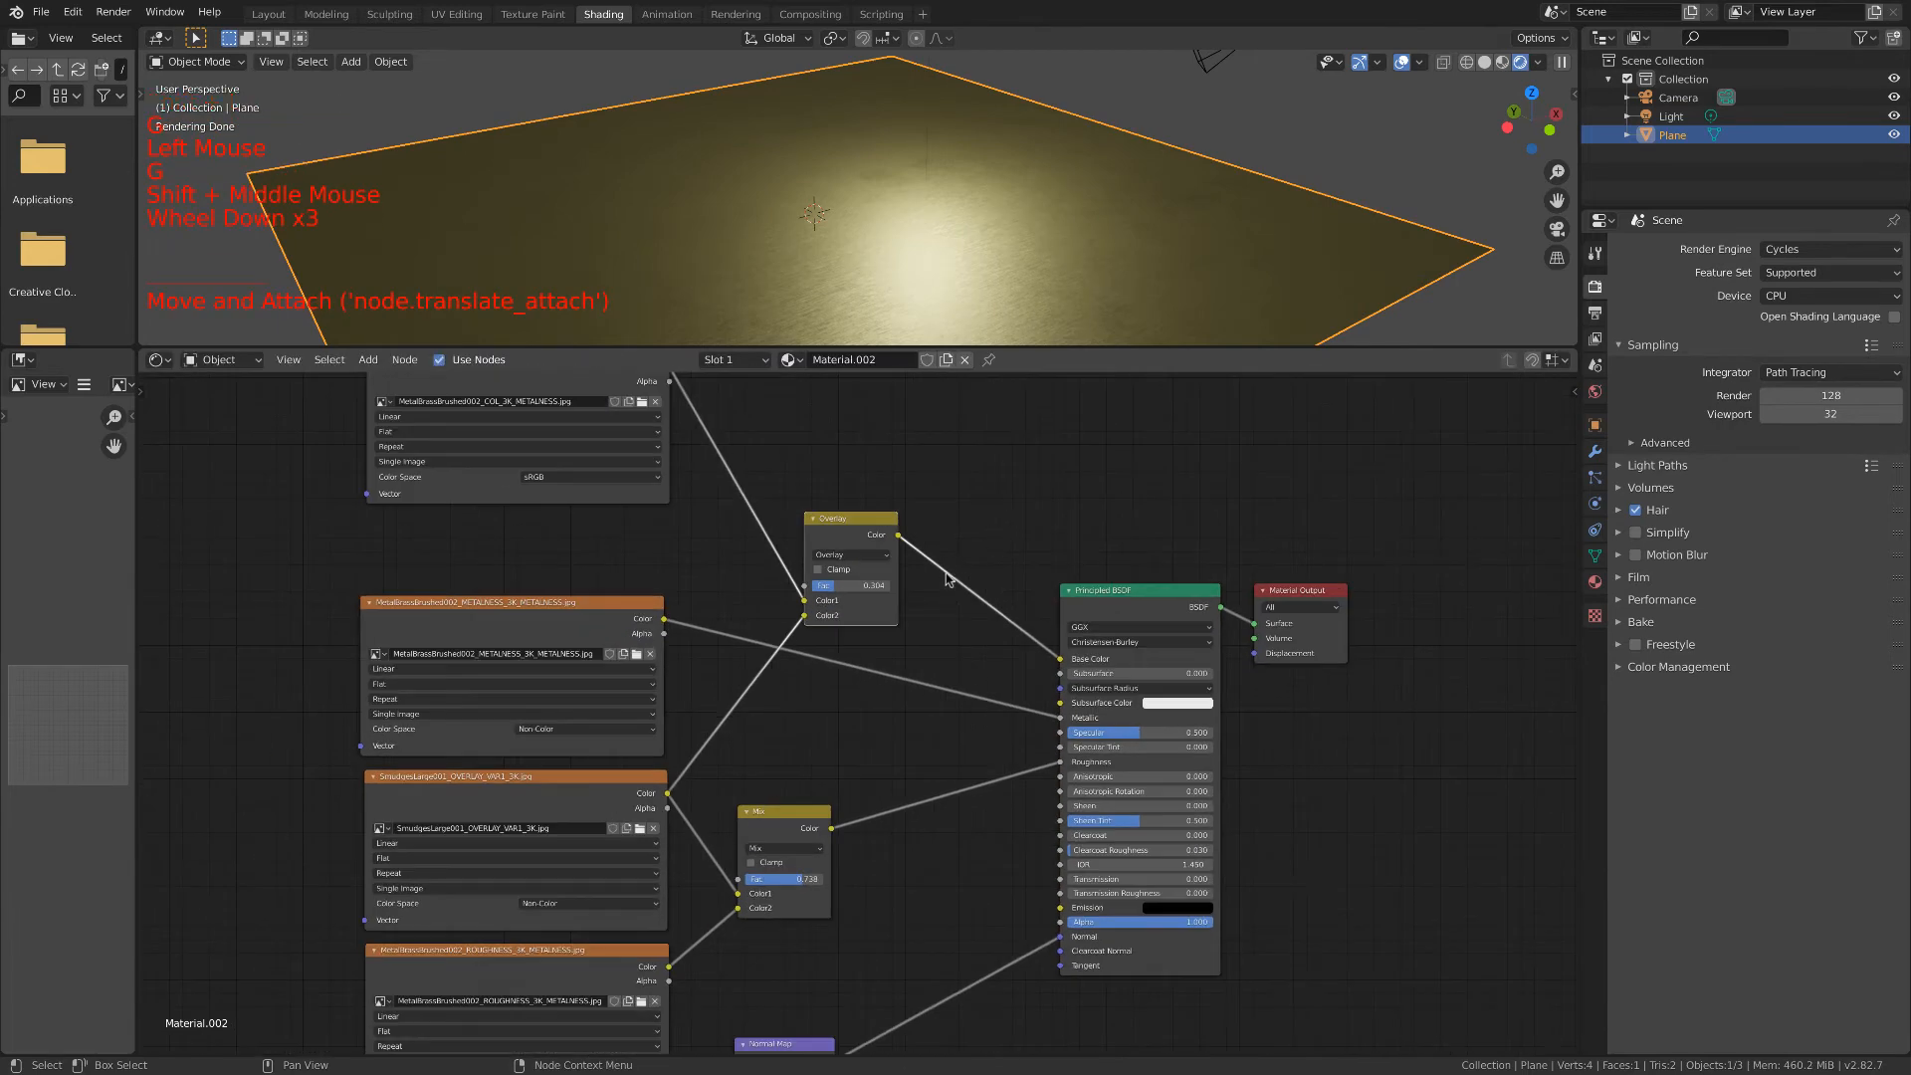
{"action": "middle_click_drag", "start_coordinate": [934, 461], "coordinate": [682, 485]}
{"action": "scroll", "coordinate": [683, 485], "scroll_direction": "down", "scroll_amount": 1}
{"action": "left_click", "coordinate": [683, 485]}
{"action": "key", "text": "g"}
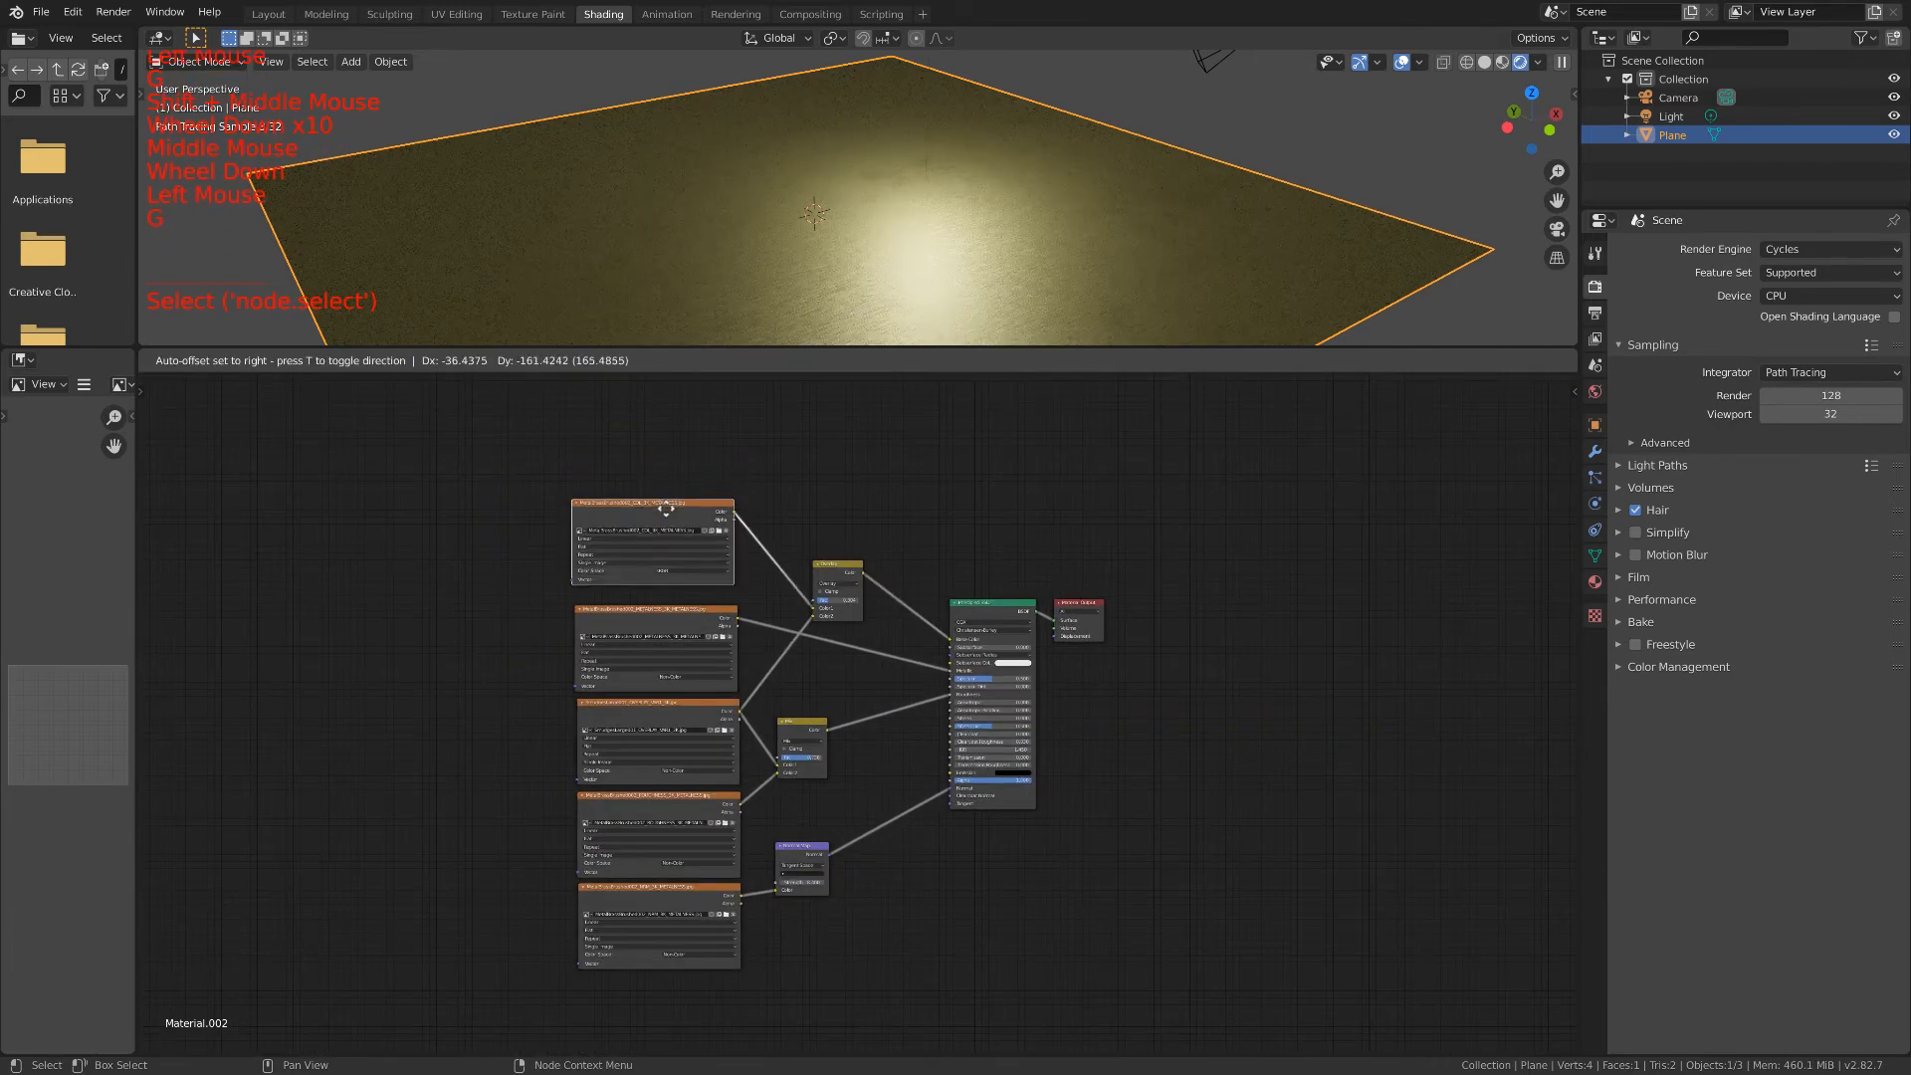
{"action": "left_click", "coordinate": [670, 517]}
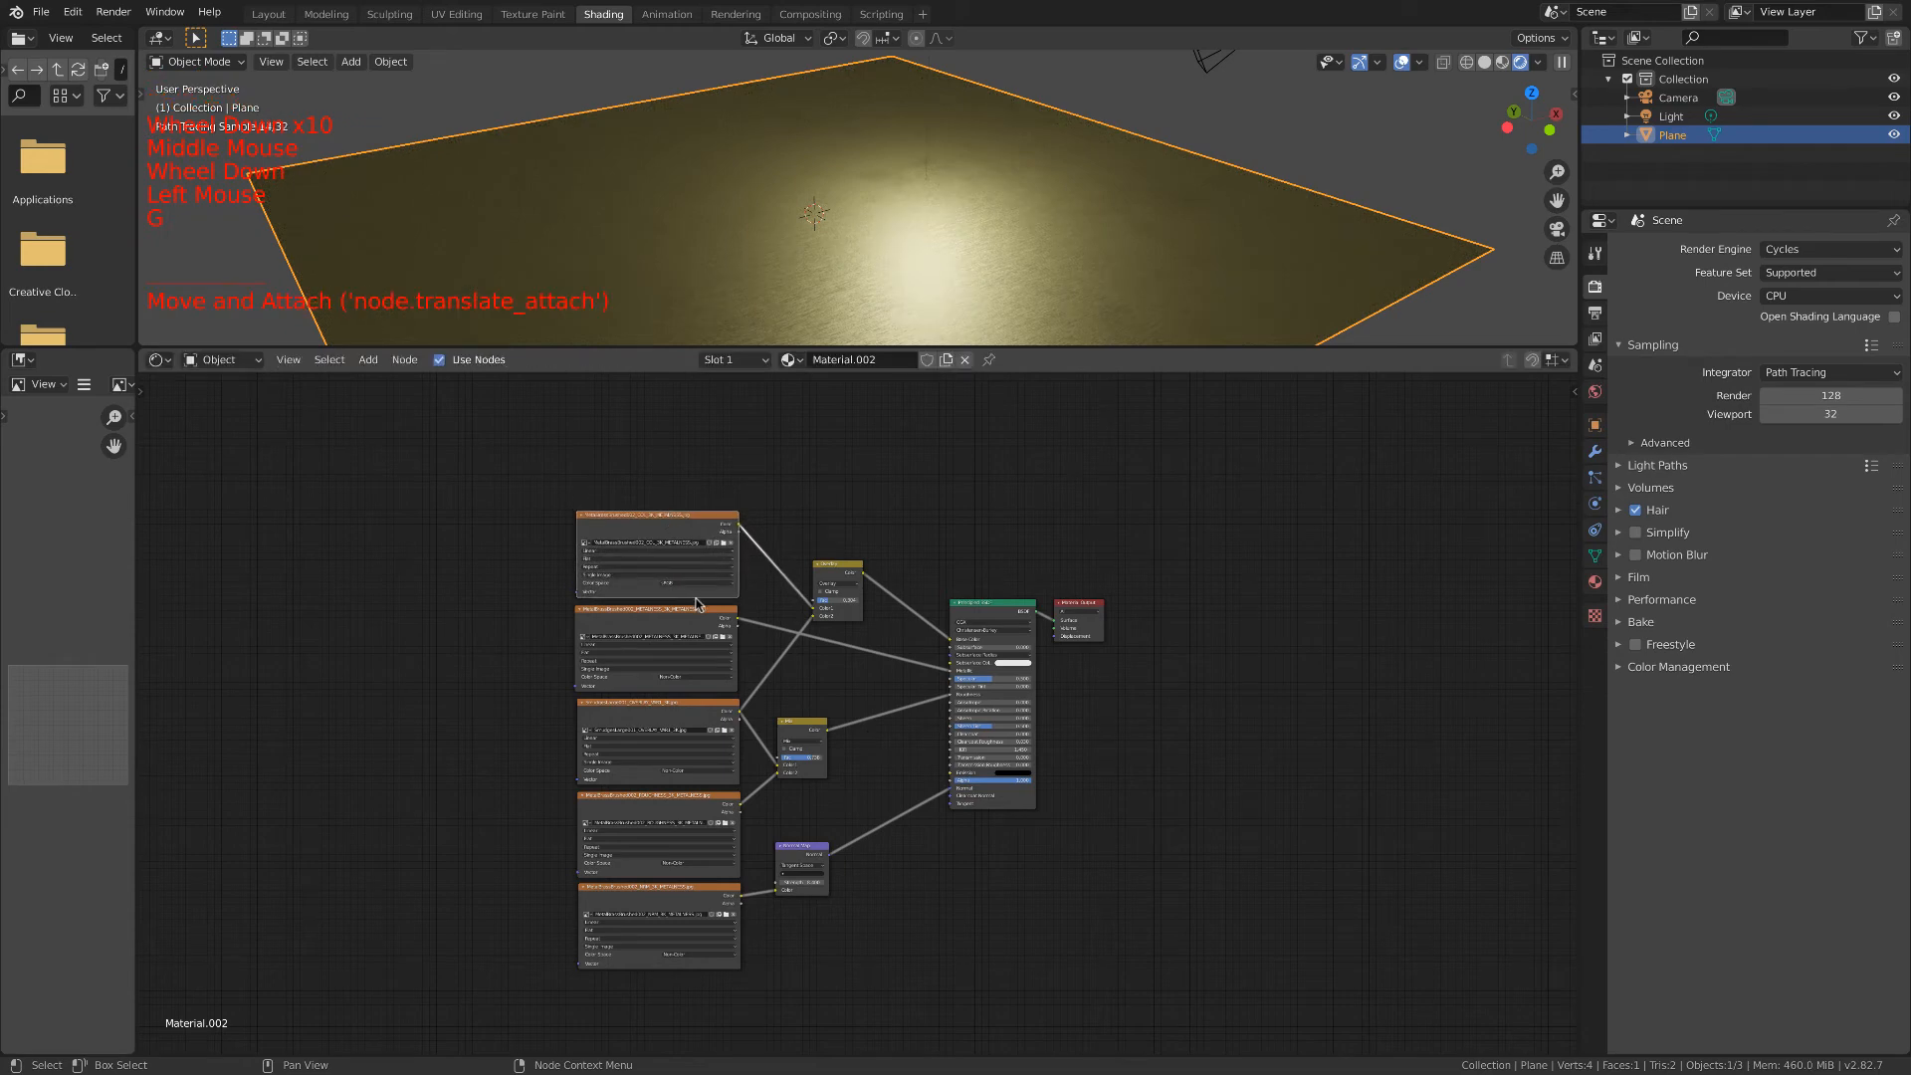
Review how the textures, both mix nodes and the Normal Map connect to the Principled BSDF, and examine the plane.
{"action": "scroll", "coordinate": [751, 617], "scroll_direction": "up", "scroll_amount": 5}
{"action": "middle_click_drag", "start_coordinate": [751, 617], "coordinate": [918, 628]}
{"action": "scroll", "coordinate": [794, 572], "scroll_direction": "up", "scroll_amount": 5}
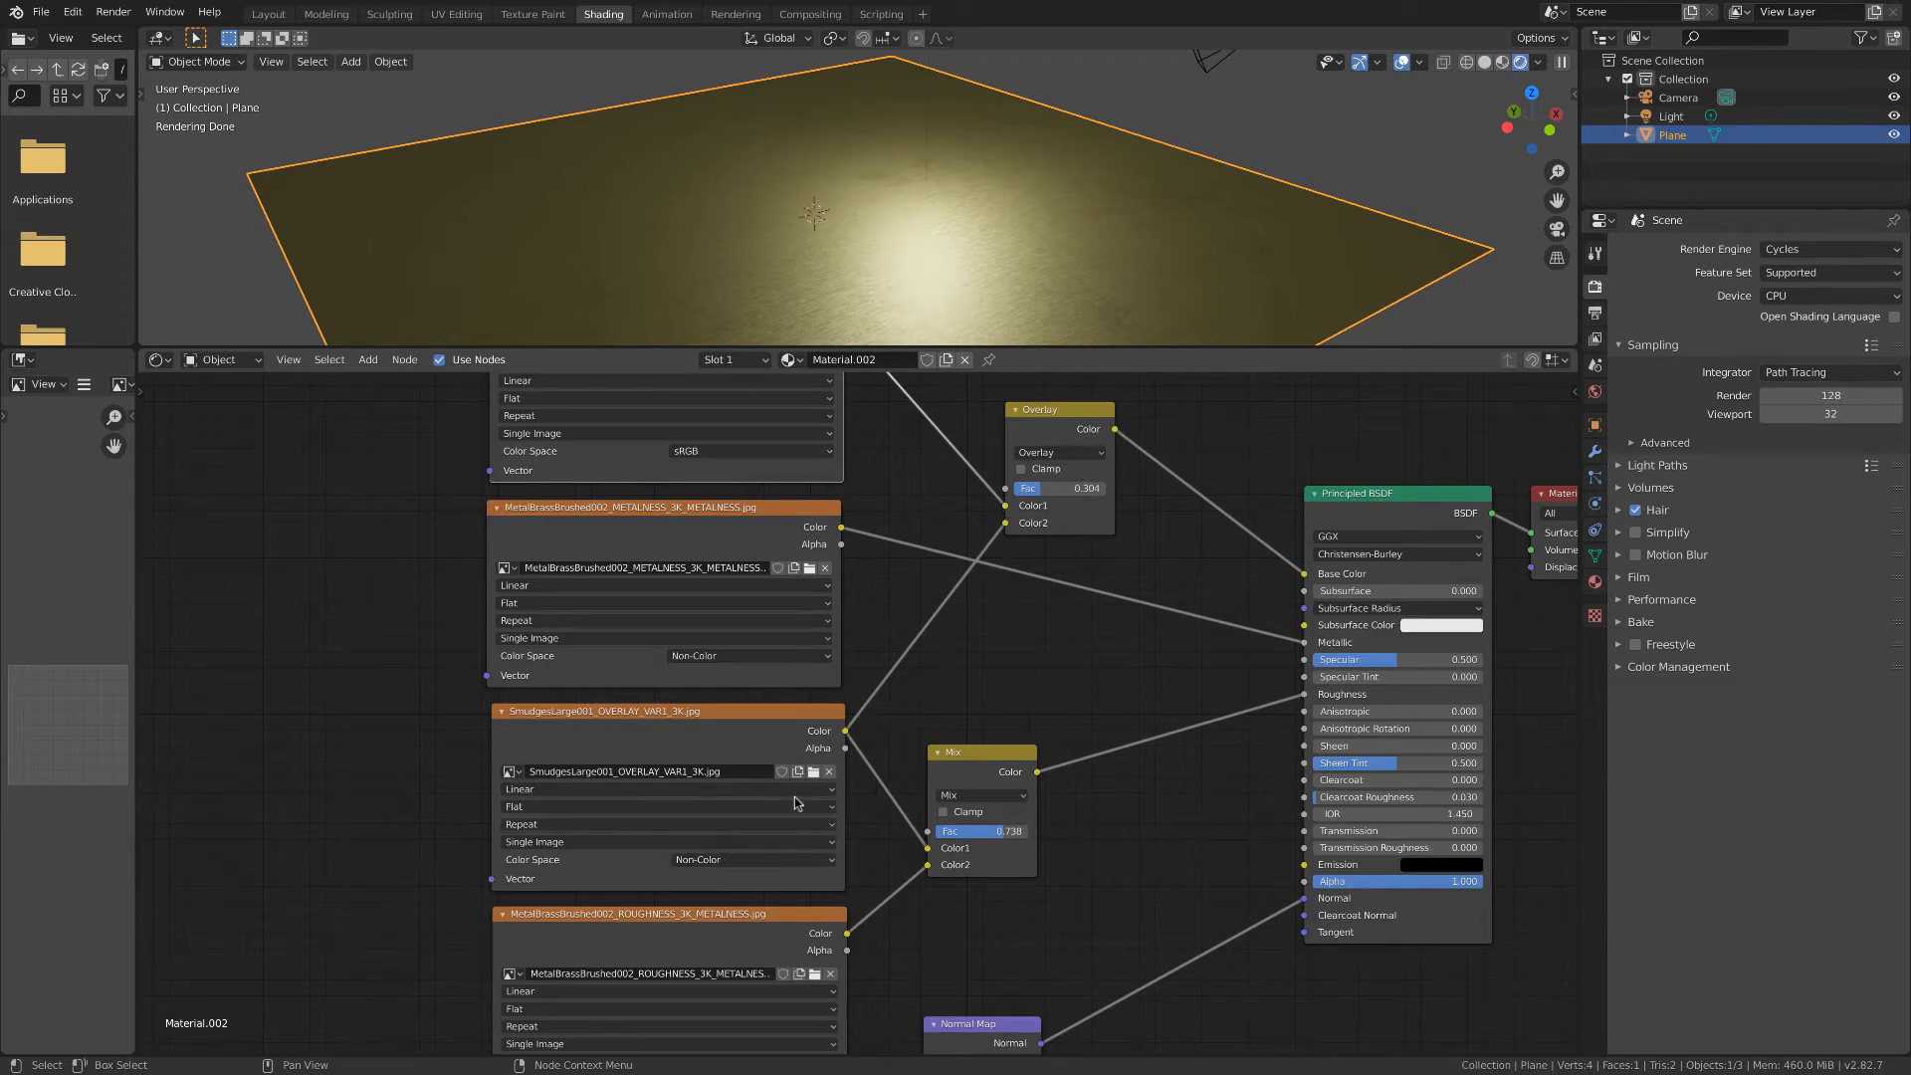
{"action": "scroll", "coordinate": [796, 808], "scroll_direction": "down", "scroll_amount": 1}
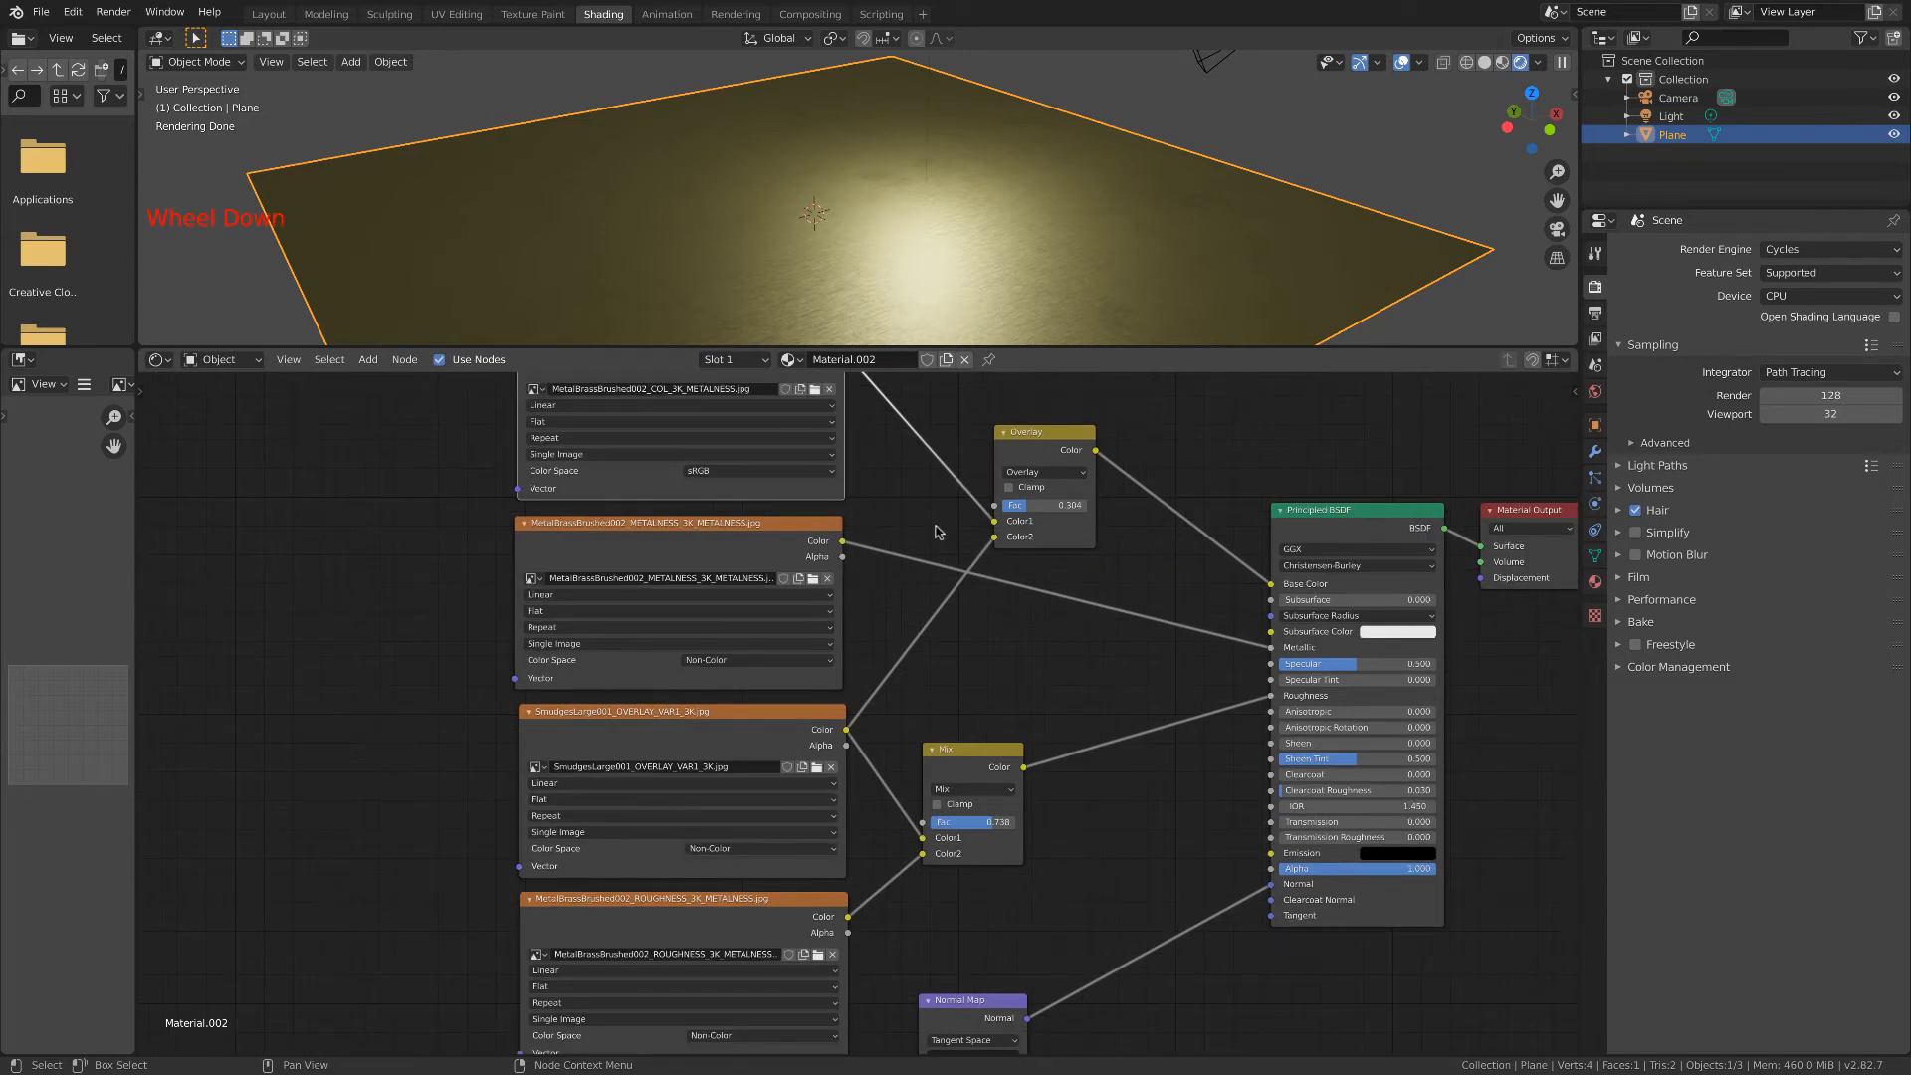
{"action": "middle_click_drag", "start_coordinate": [1023, 830], "coordinate": [1008, 697], "text": "shift"}
{"action": "scroll", "coordinate": [1019, 647], "scroll_direction": "down", "scroll_amount": 1}
{"action": "middle_click_drag", "start_coordinate": [1010, 429], "coordinate": [1005, 543]}
{"action": "scroll", "coordinate": [1004, 539], "scroll_direction": "down", "scroll_amount": 1}
{"action": "scroll", "coordinate": [999, 532], "scroll_direction": "up", "scroll_amount": 5}
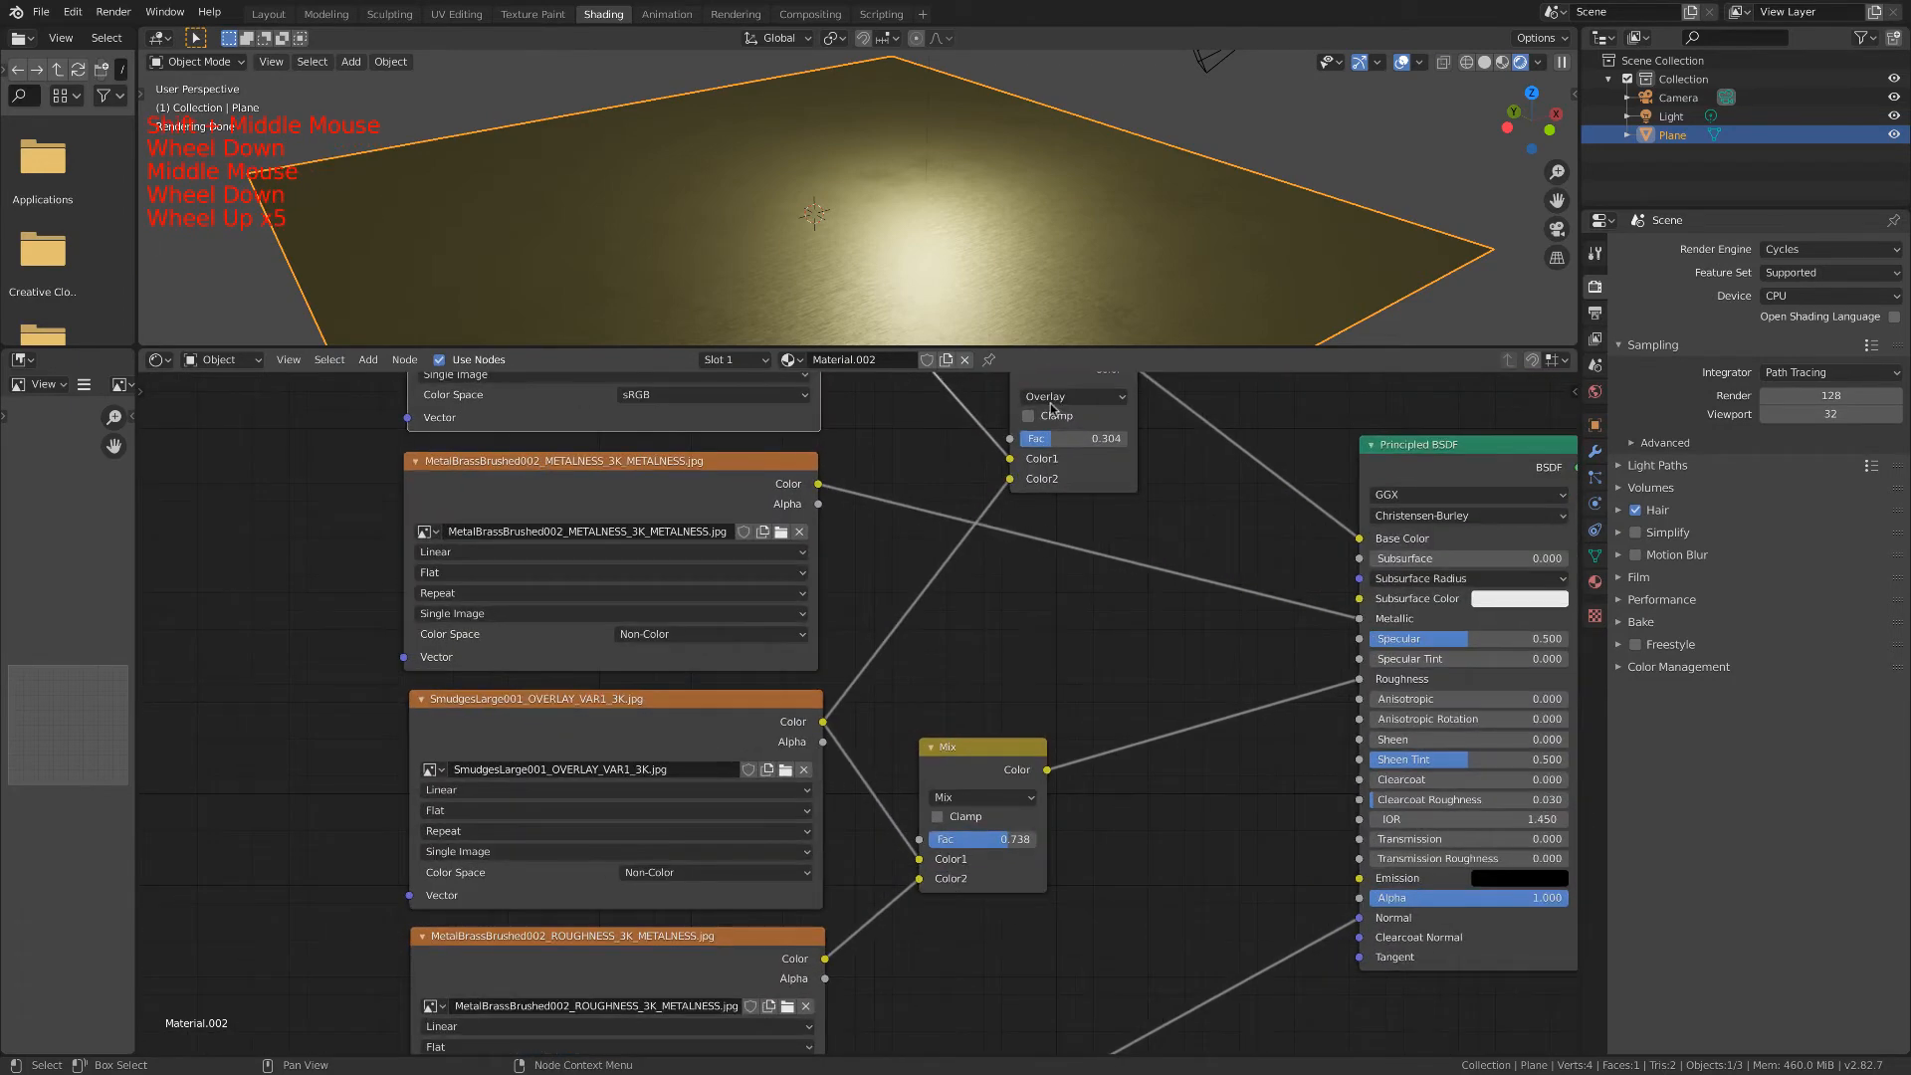
{"action": "middle_click_drag", "start_coordinate": [1018, 649], "coordinate": [985, 329]}
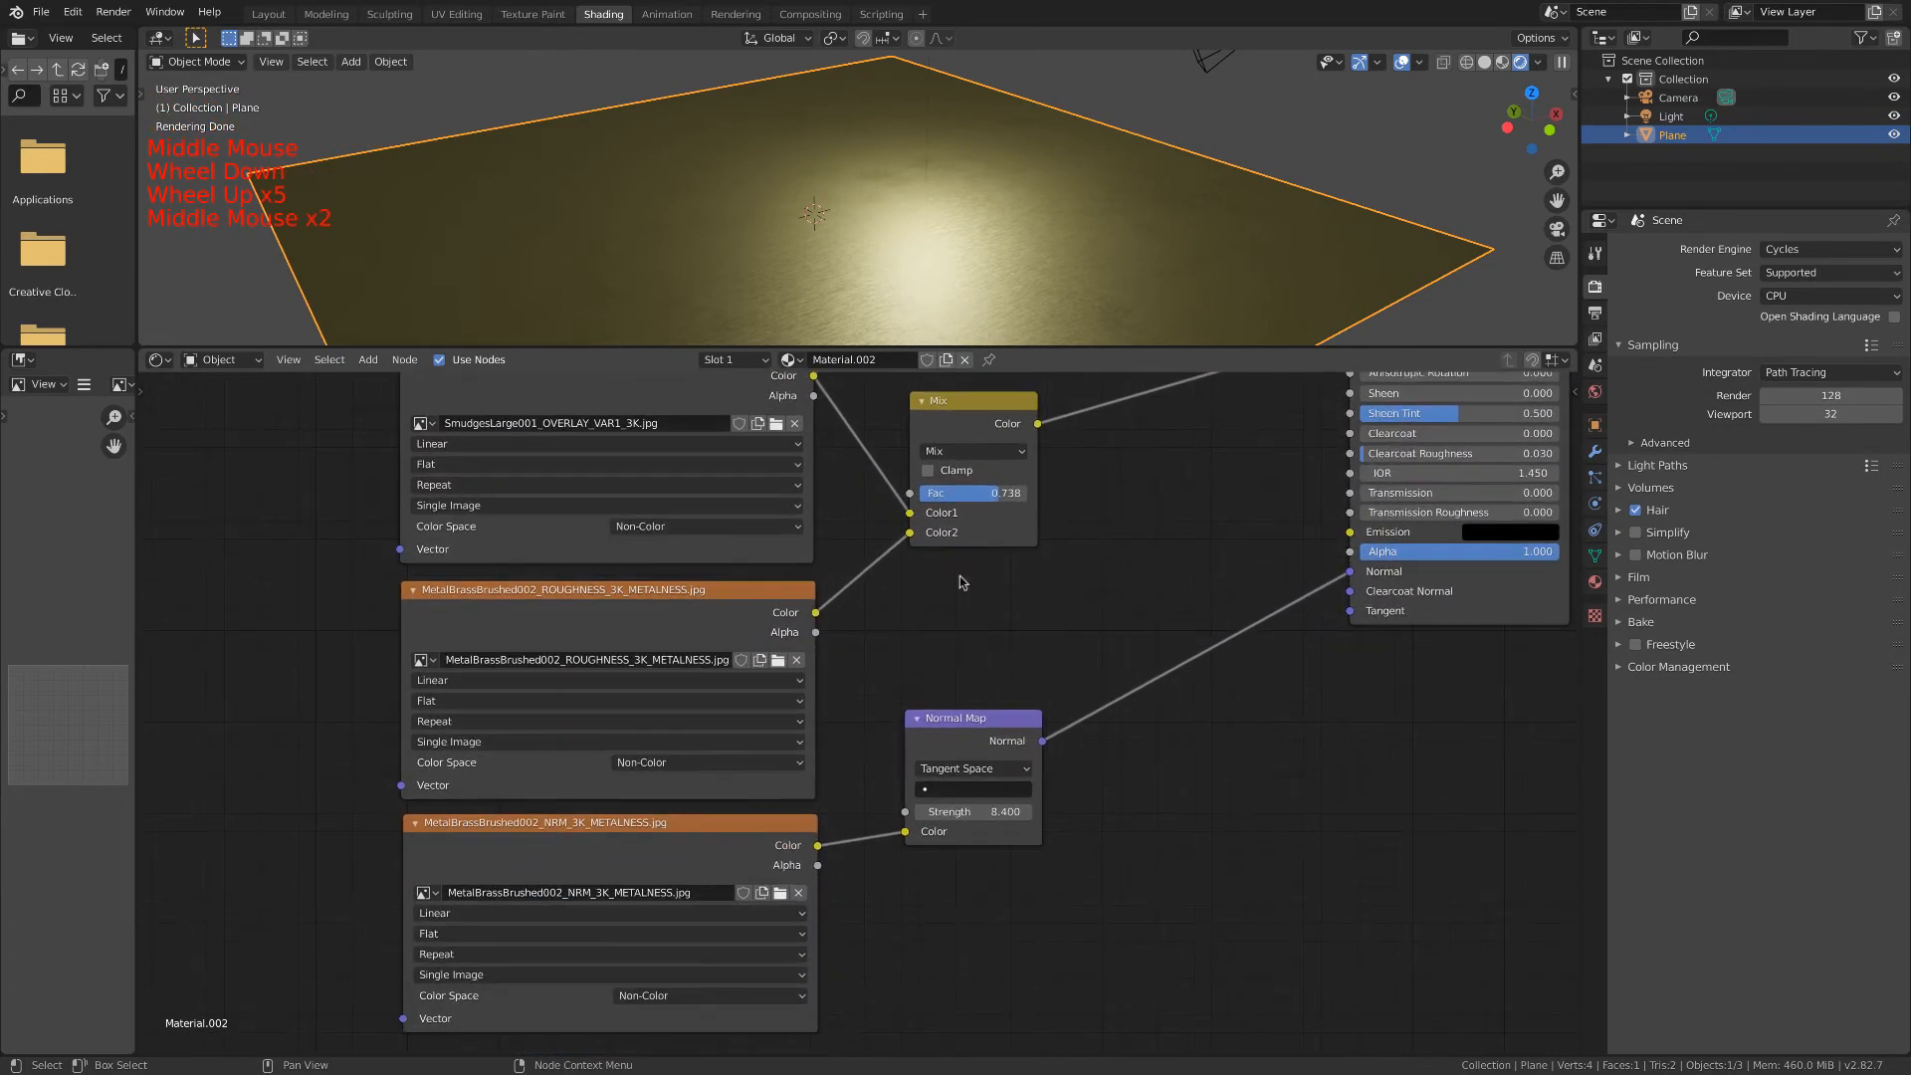
{"action": "scroll", "coordinate": [764, 555], "scroll_direction": "down", "scroll_amount": 1}
{"action": "middle_click_drag", "start_coordinate": [1123, 723], "coordinate": [793, 955]}
{"action": "scroll", "coordinate": [896, 726], "scroll_direction": "down", "scroll_amount": 1}
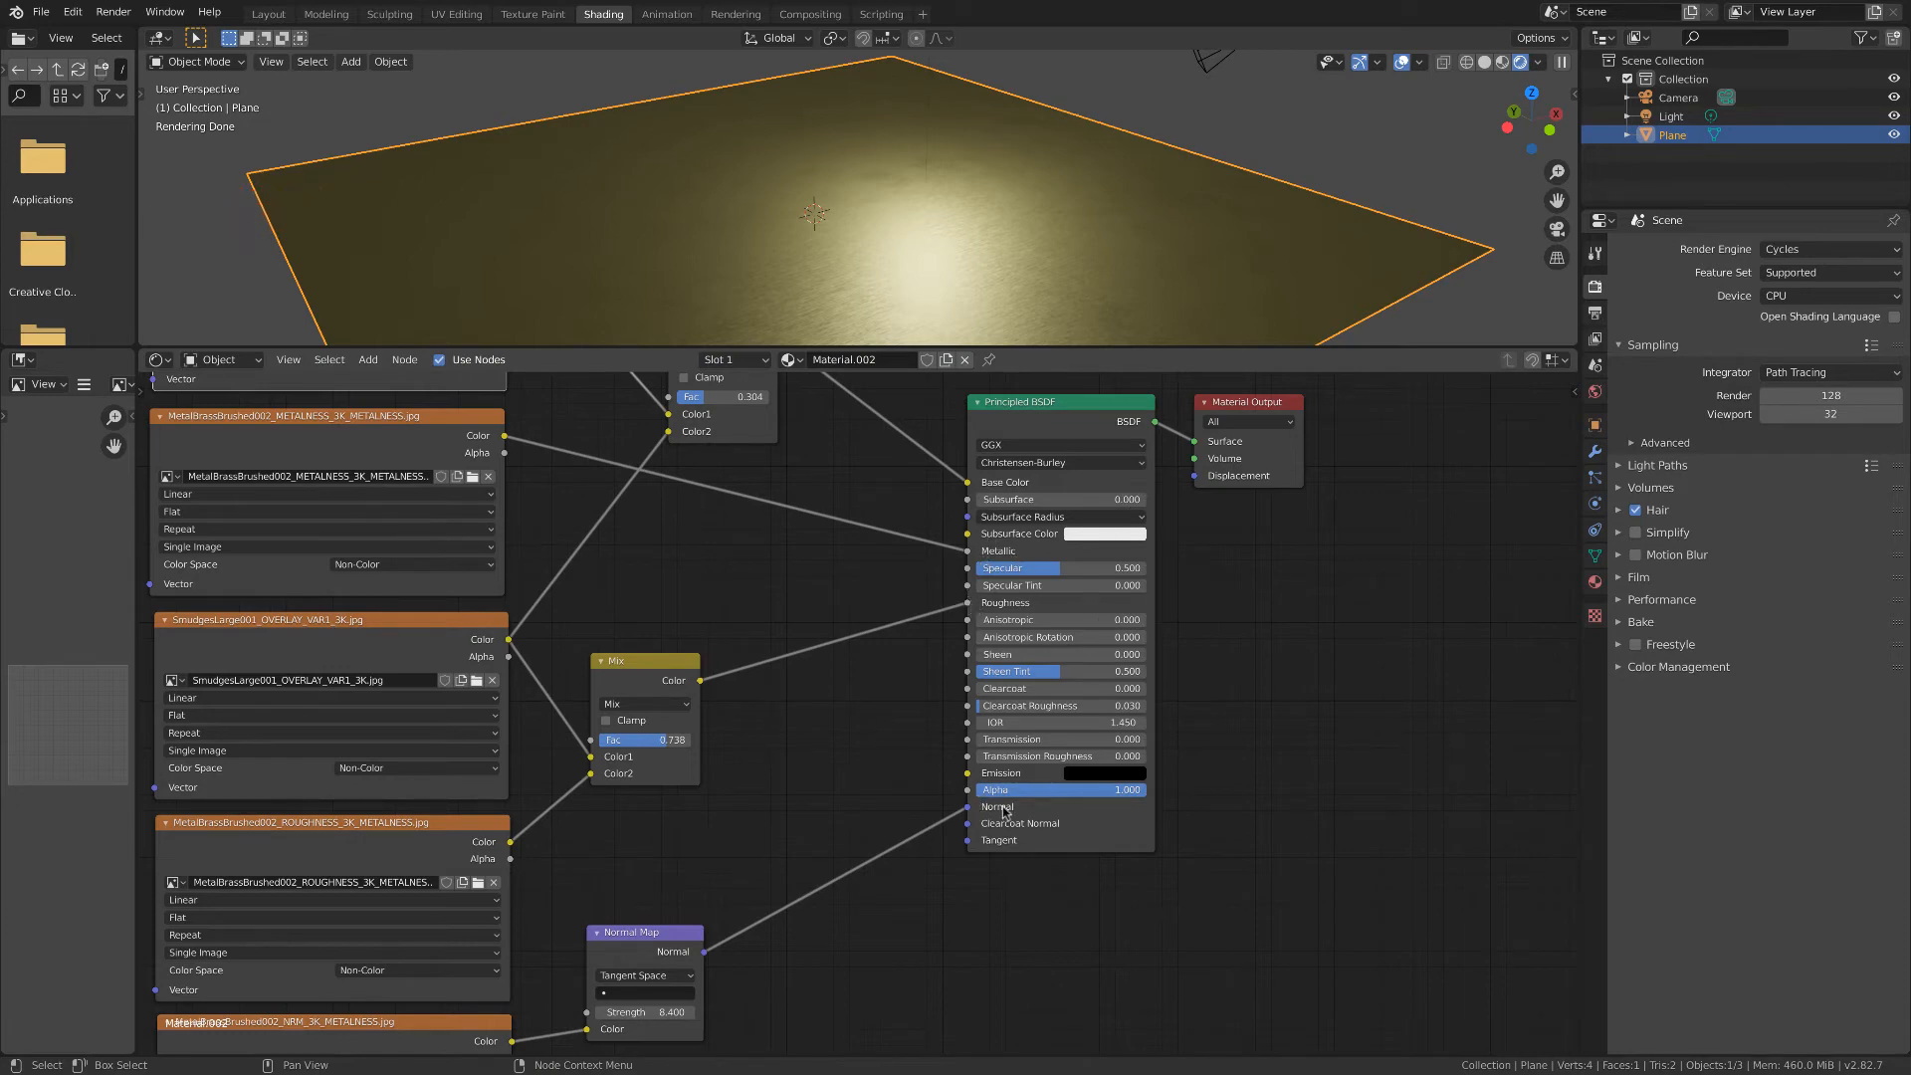
{"action": "scroll", "coordinate": [866, 299], "scroll_direction": "down", "scroll_amount": 2}
{"action": "middle_click_drag", "start_coordinate": [866, 298], "coordinate": [840, 255], "text": "shift"}
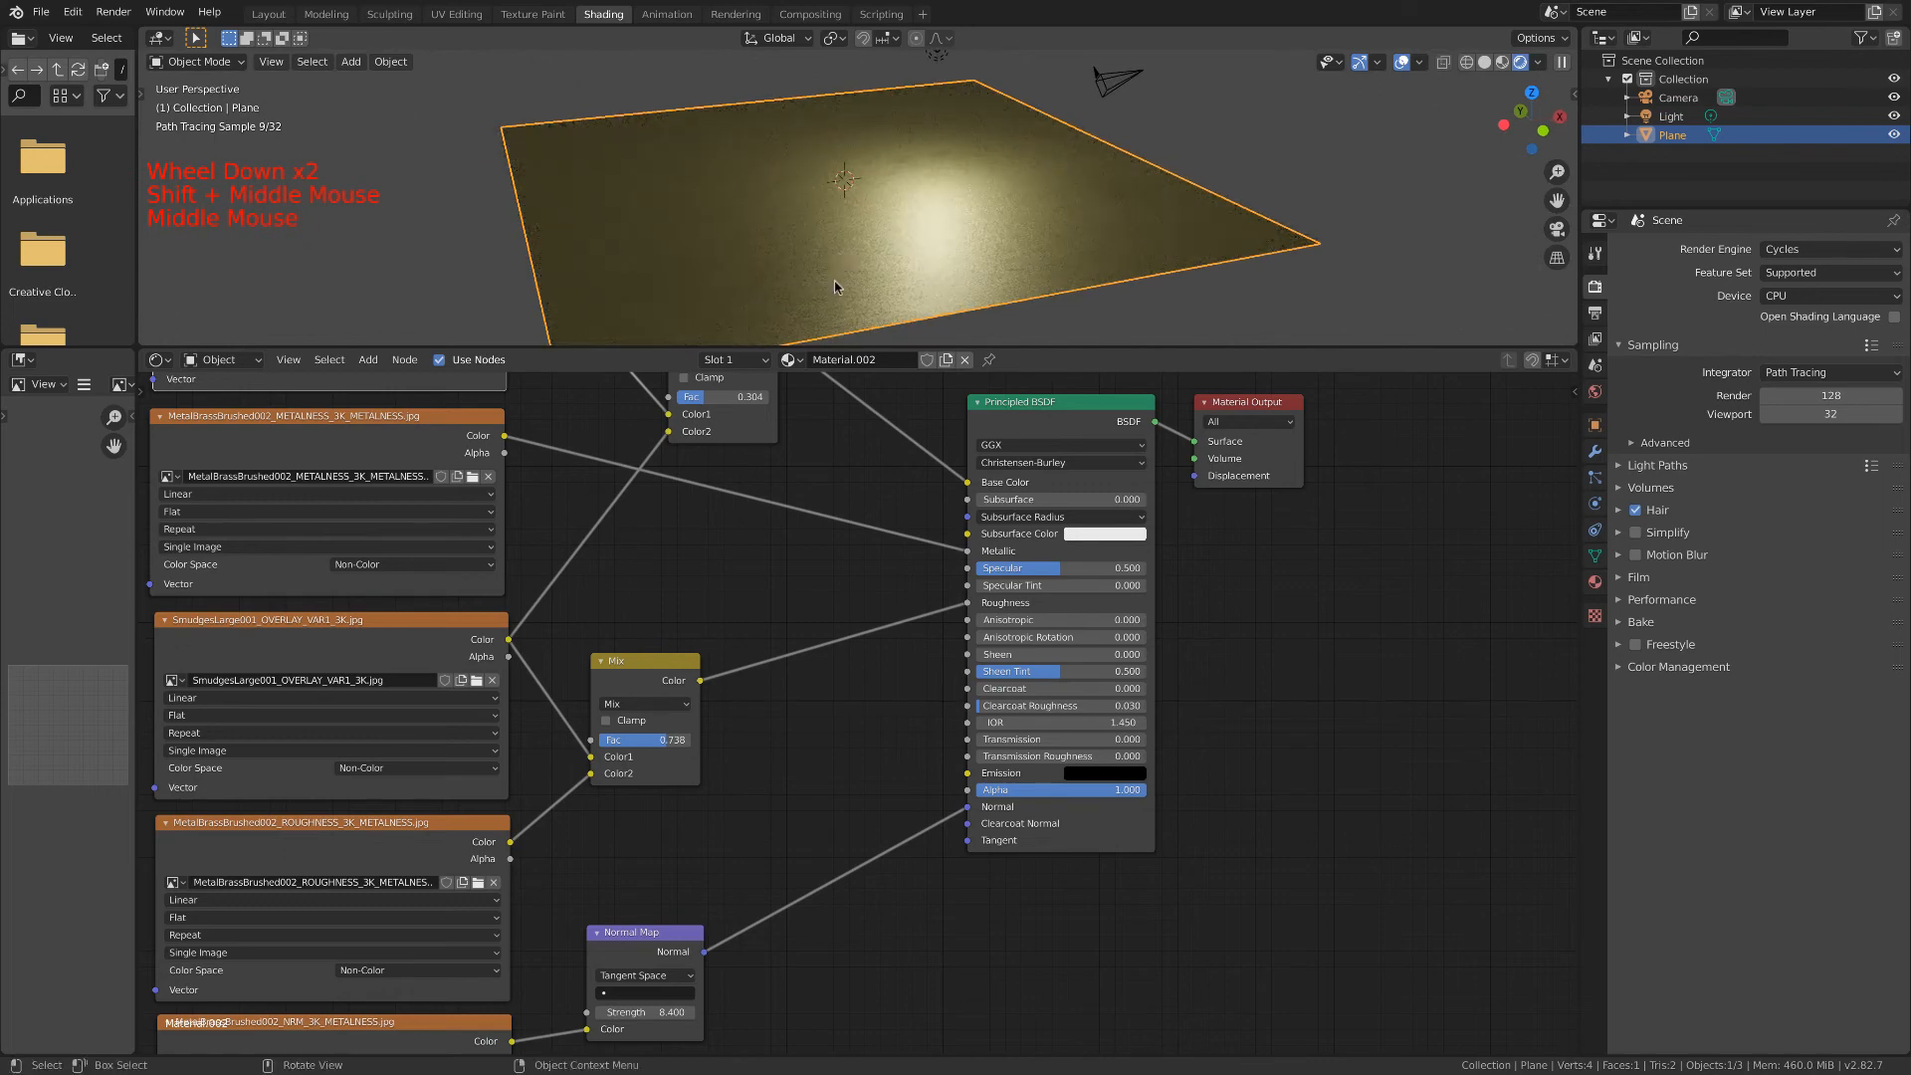
{"action": "middle_click_drag", "start_coordinate": [719, 498], "coordinate": [1019, 560], "text": "shift"}
{"action": "scroll", "coordinate": [996, 567], "scroll_direction": "down", "scroll_amount": 4}
{"action": "middle_click_drag", "start_coordinate": [903, 569], "coordinate": [1023, 606]}
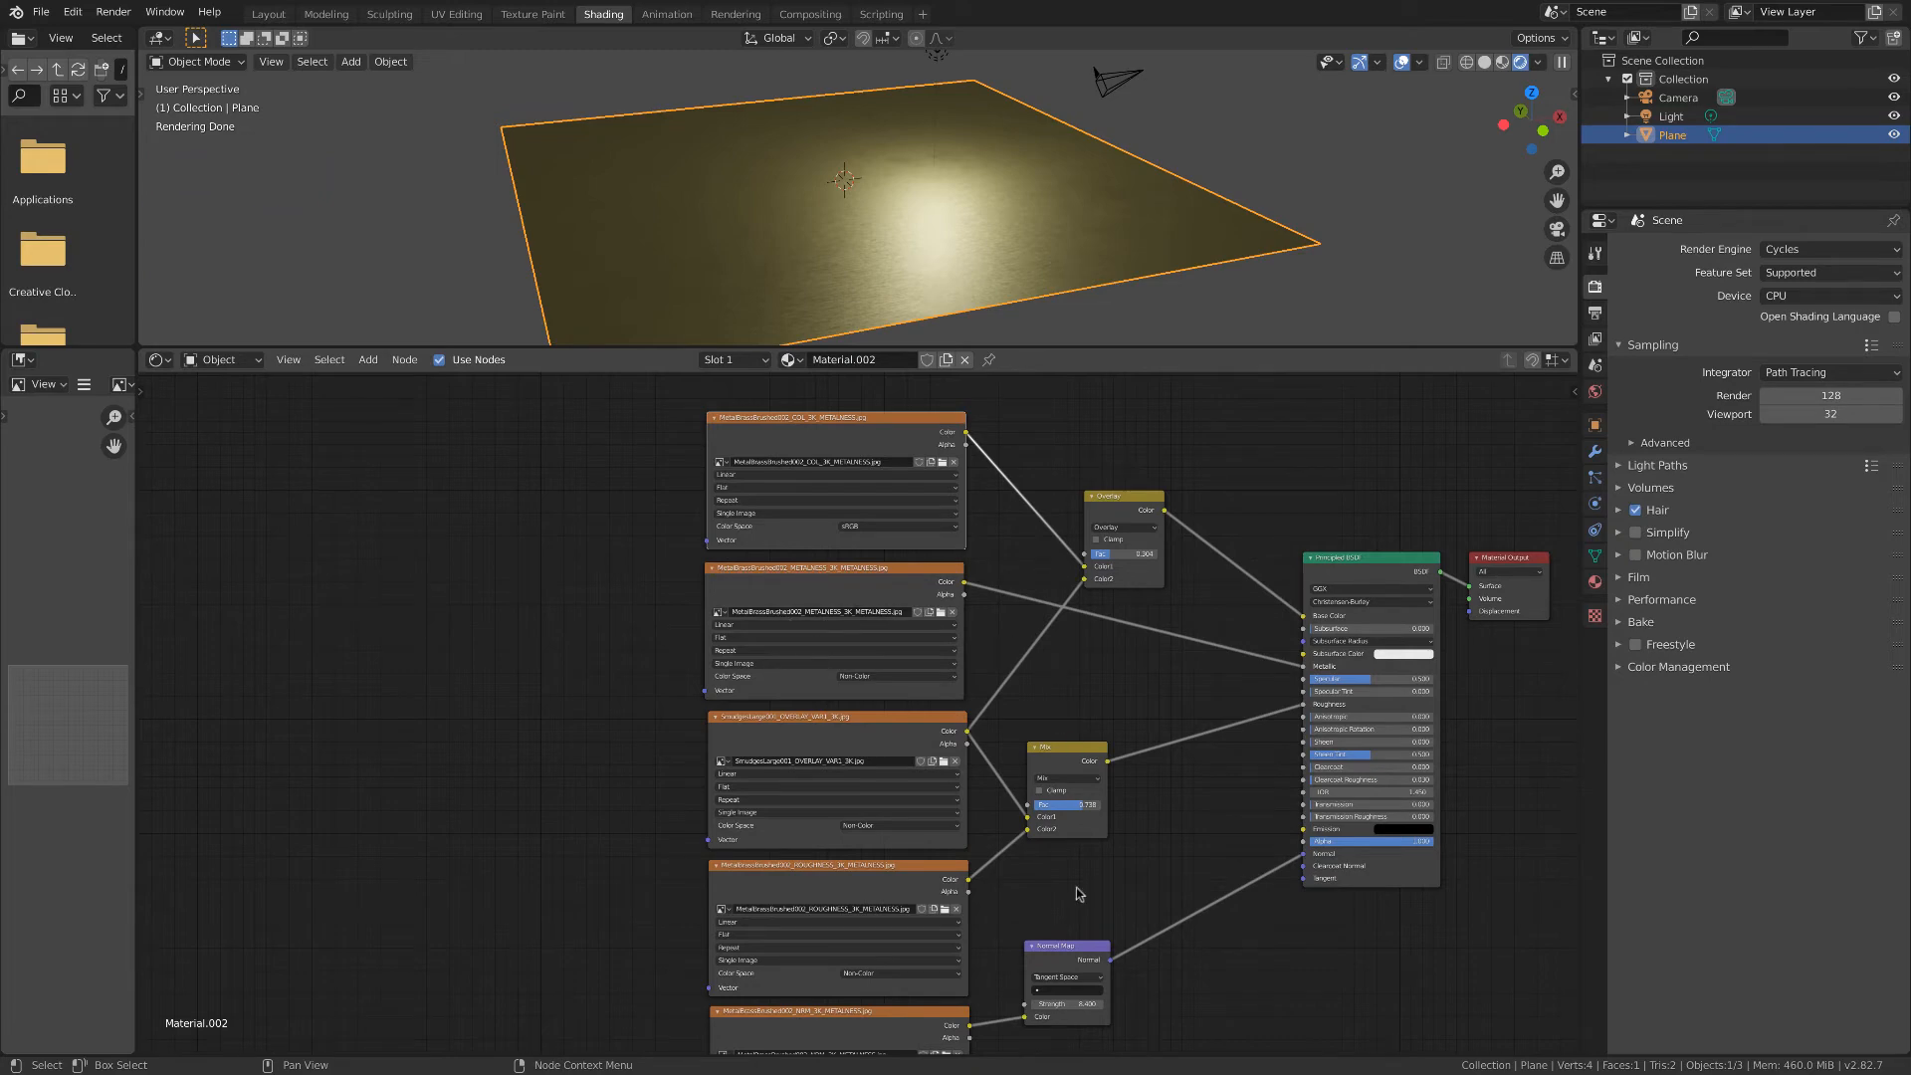
Set the Normal Map node's Strength to 5 and check the surface relief on the plane.
{"action": "scroll", "coordinate": [1065, 828], "scroll_direction": "up", "scroll_amount": 6}
{"action": "middle_click_drag", "start_coordinate": [1065, 828], "coordinate": [996, 448]}
{"action": "scroll", "coordinate": [1005, 557], "scroll_direction": "down", "scroll_amount": 2}
{"action": "scroll", "coordinate": [1025, 607], "scroll_direction": "up", "scroll_amount": 6}
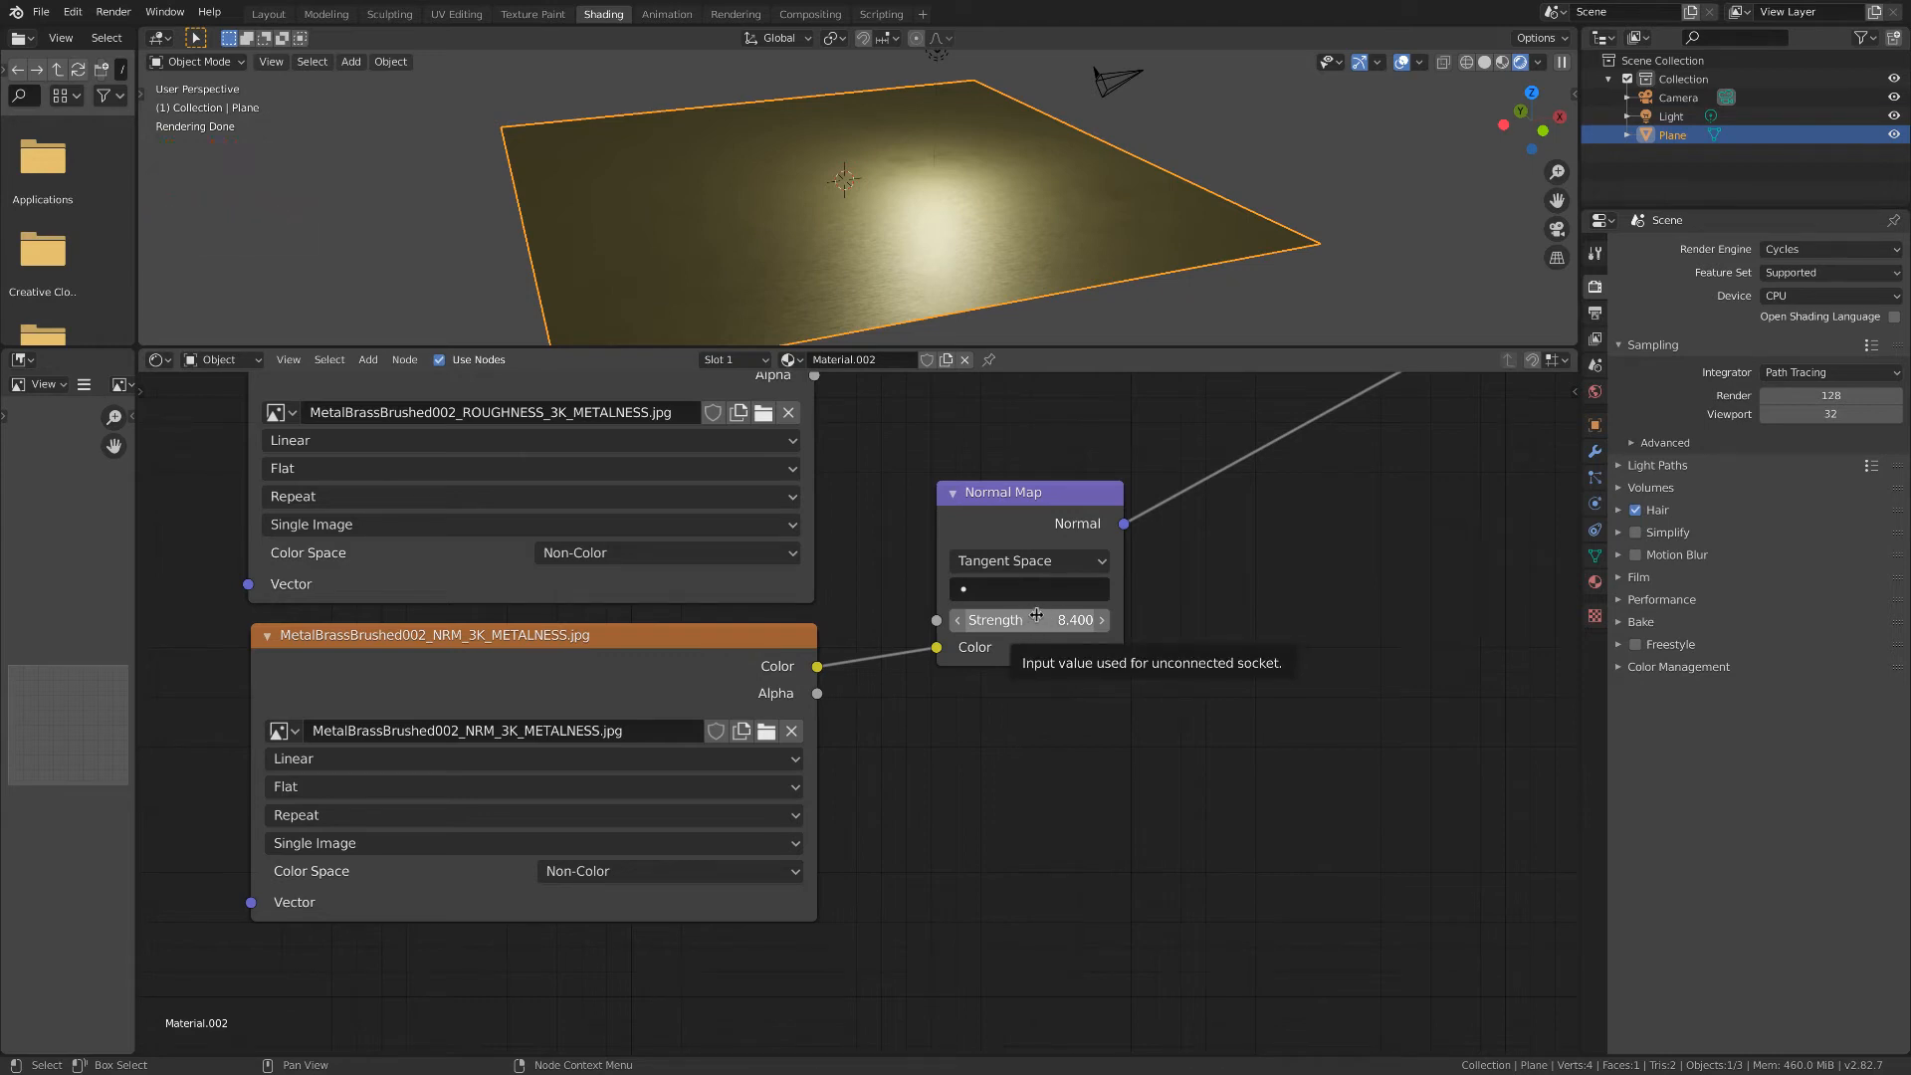
{"action": "middle_click_drag", "start_coordinate": [1039, 615], "coordinate": [1069, 712], "text": "shift"}
{"action": "left_click_drag", "start_coordinate": [1068, 711], "coordinate": [1085, 712]}
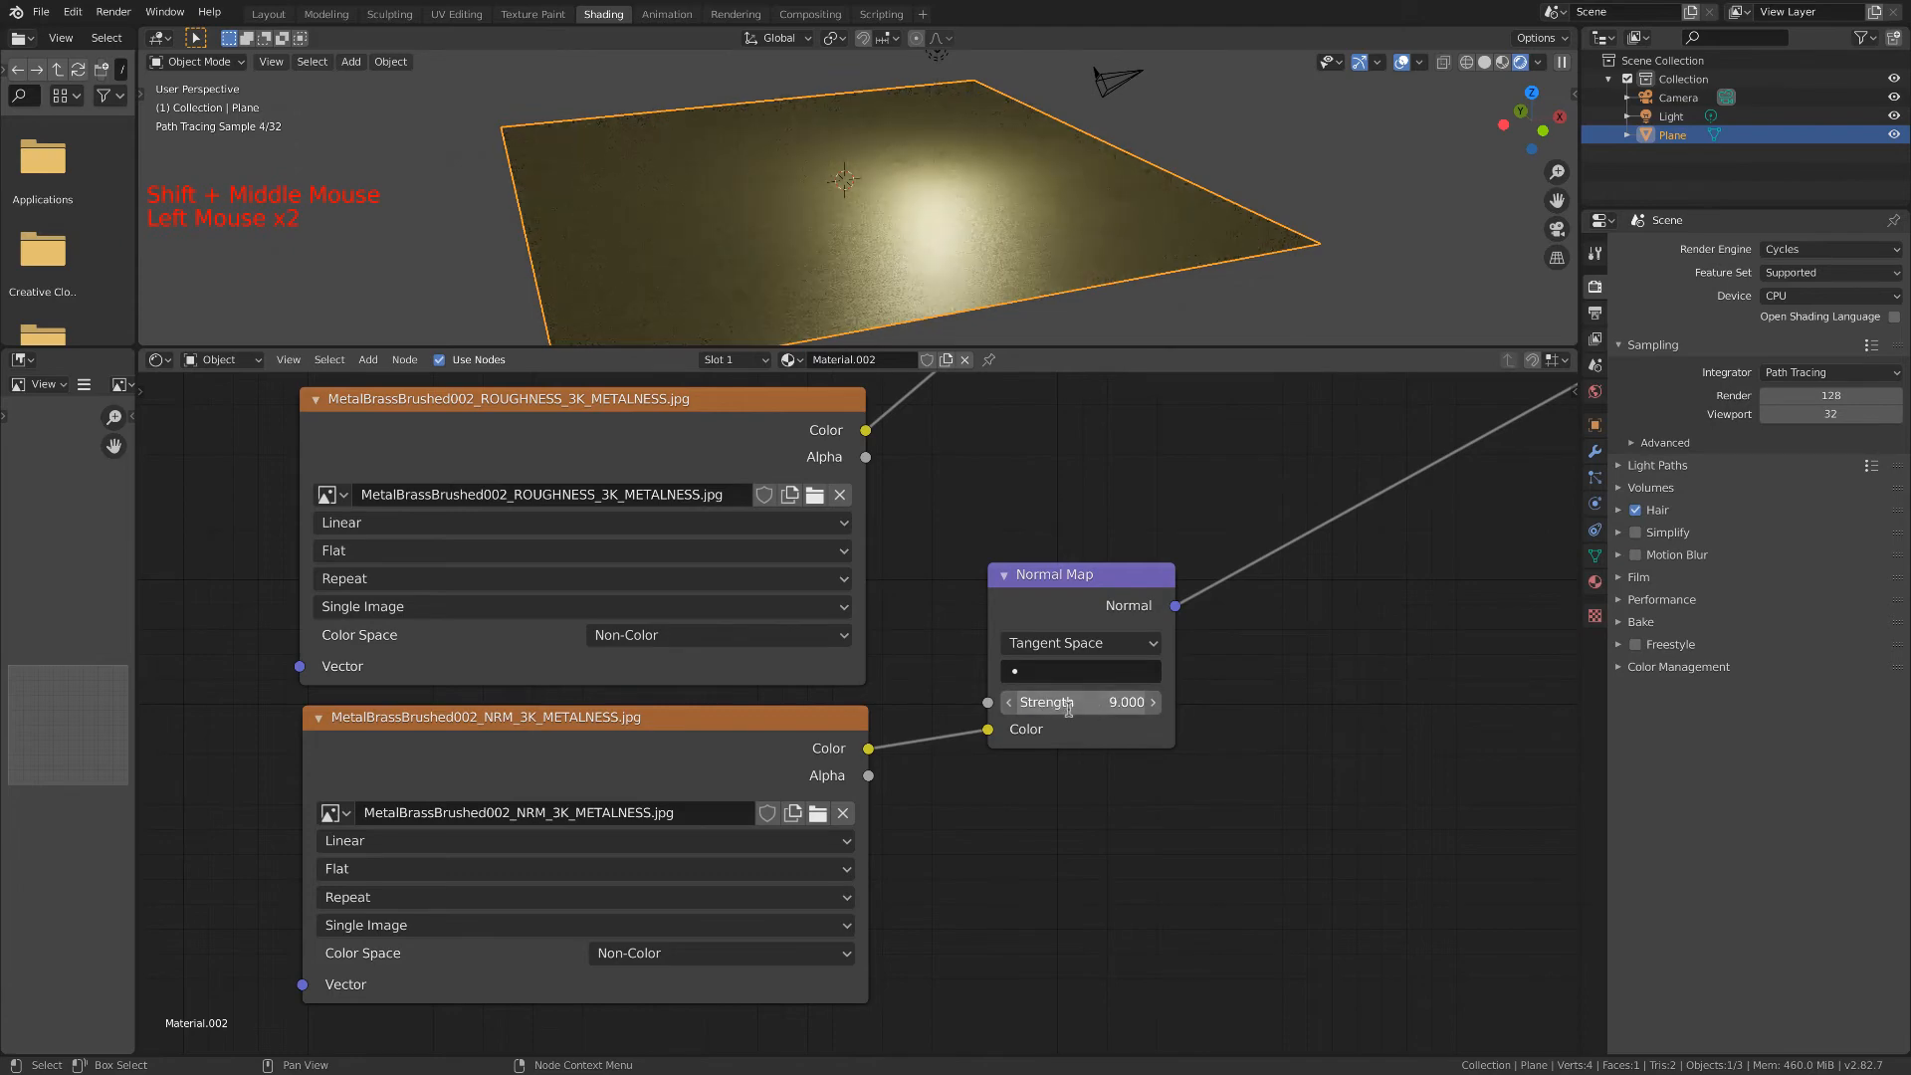
{"action": "left_click", "coordinate": [1068, 709]}
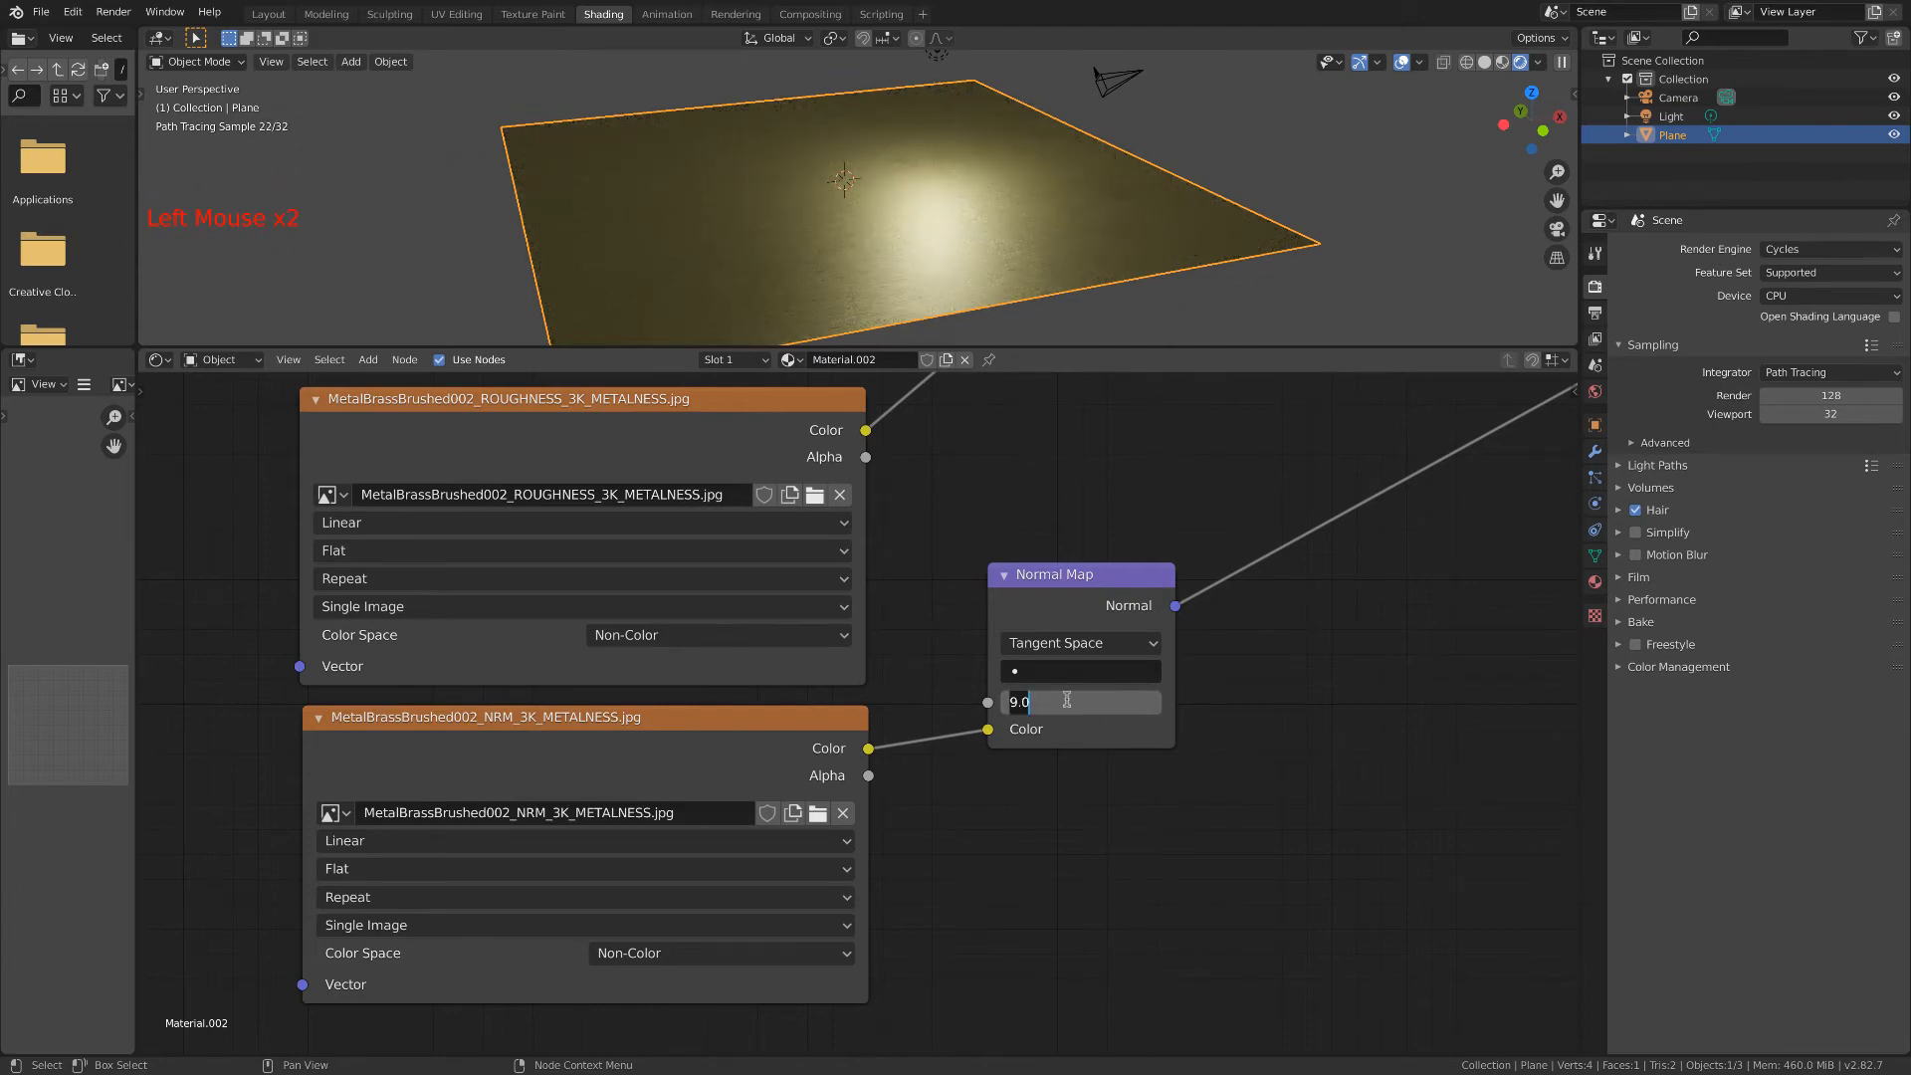
{"action": "type", "text": "5"}
{"action": "key", "text": "Return"}
{"action": "scroll", "coordinate": [1066, 700], "scroll_direction": "down", "scroll_amount": 5}
{"action": "scroll", "coordinate": [935, 597], "scroll_direction": "down", "scroll_amount": 7}
{"action": "middle_click_drag", "start_coordinate": [955, 644], "coordinate": [1095, 874], "text": "shift"}
{"action": "middle_click_drag", "start_coordinate": [901, 299], "coordinate": [926, 265]}
{"action": "scroll", "coordinate": [848, 297], "scroll_direction": "down", "scroll_amount": 1}
{"action": "scroll", "coordinate": [844, 301], "scroll_direction": "up", "scroll_amount": 3}
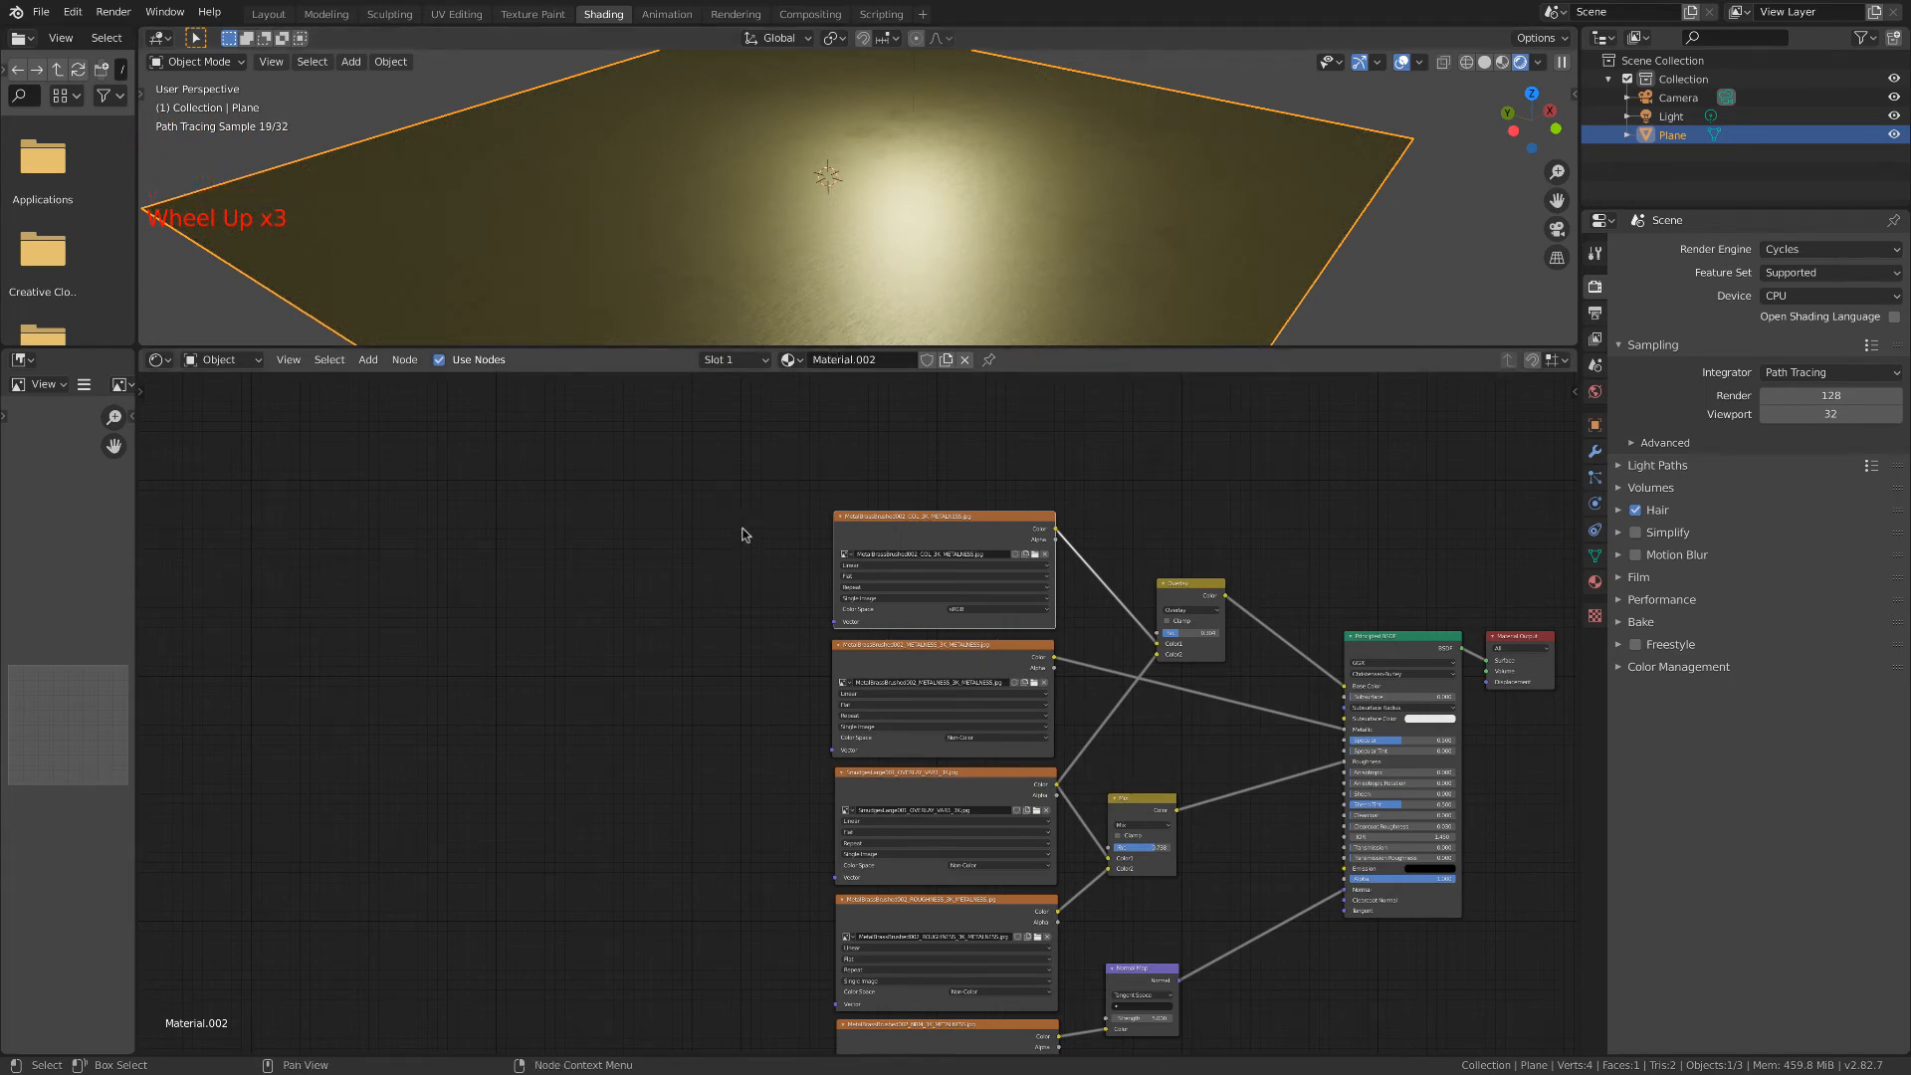
Search the add-ons in the preferences for "node", switch Node Wrangler off and on again, and close the preferences.
{"action": "left_click", "coordinate": [72, 14]}
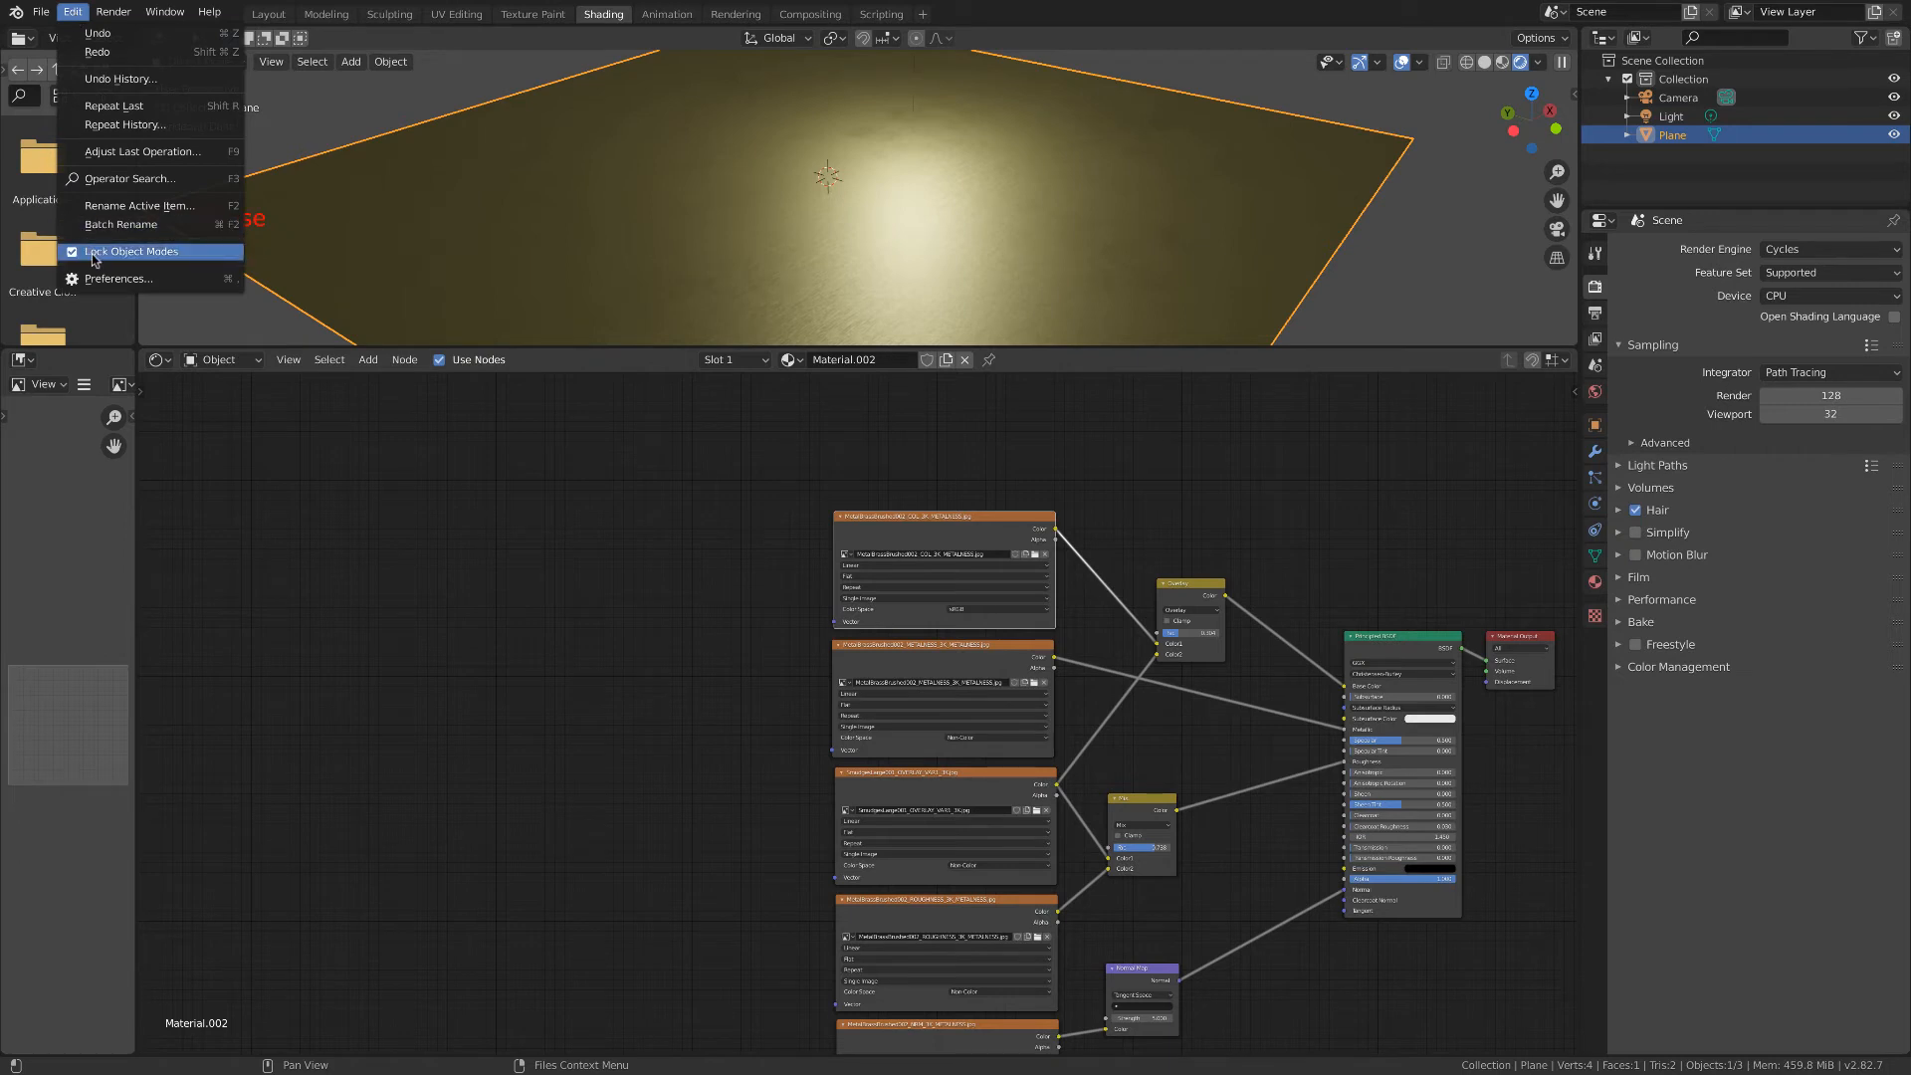
{"action": "left_click", "coordinate": [73, 13]}
{"action": "left_click", "coordinate": [75, 12]}
{"action": "left_click", "coordinate": [109, 280]}
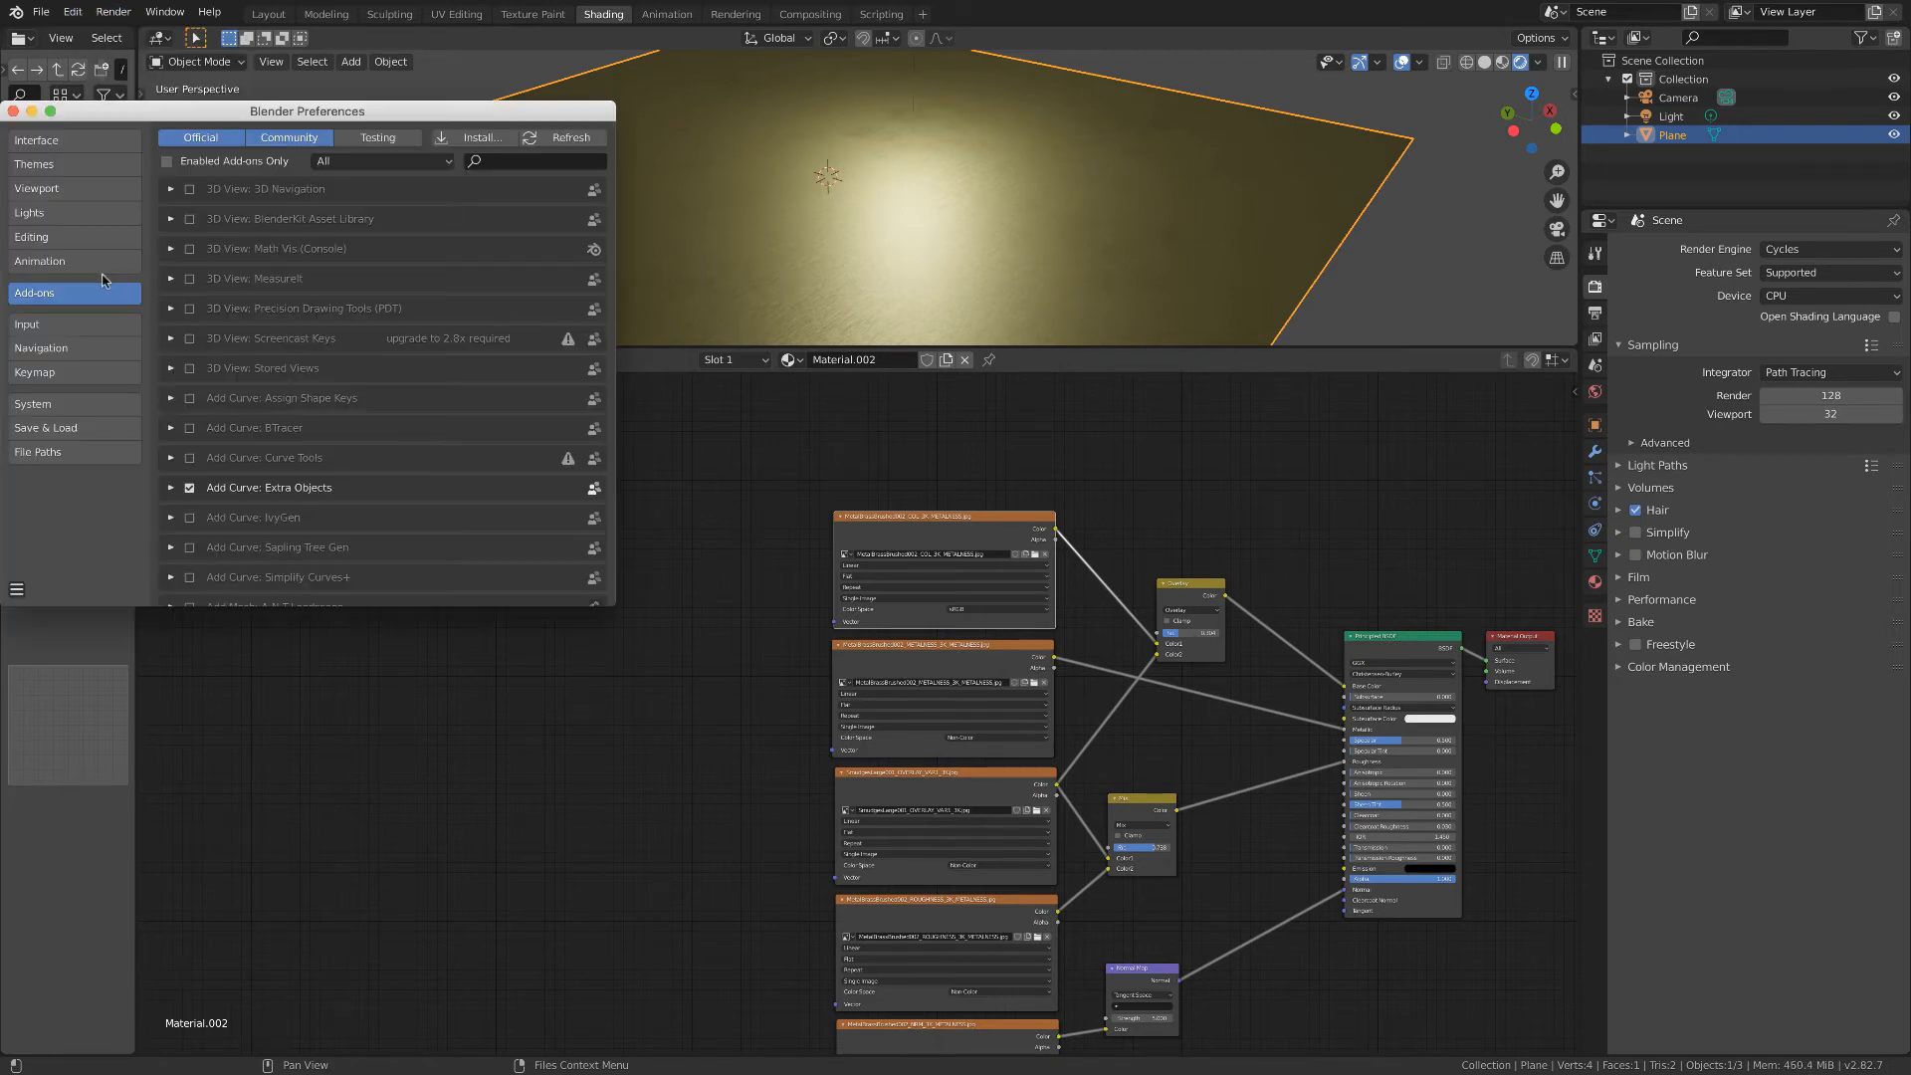
{"action": "left_click", "coordinate": [493, 162]}
{"action": "type", "text": "node"}
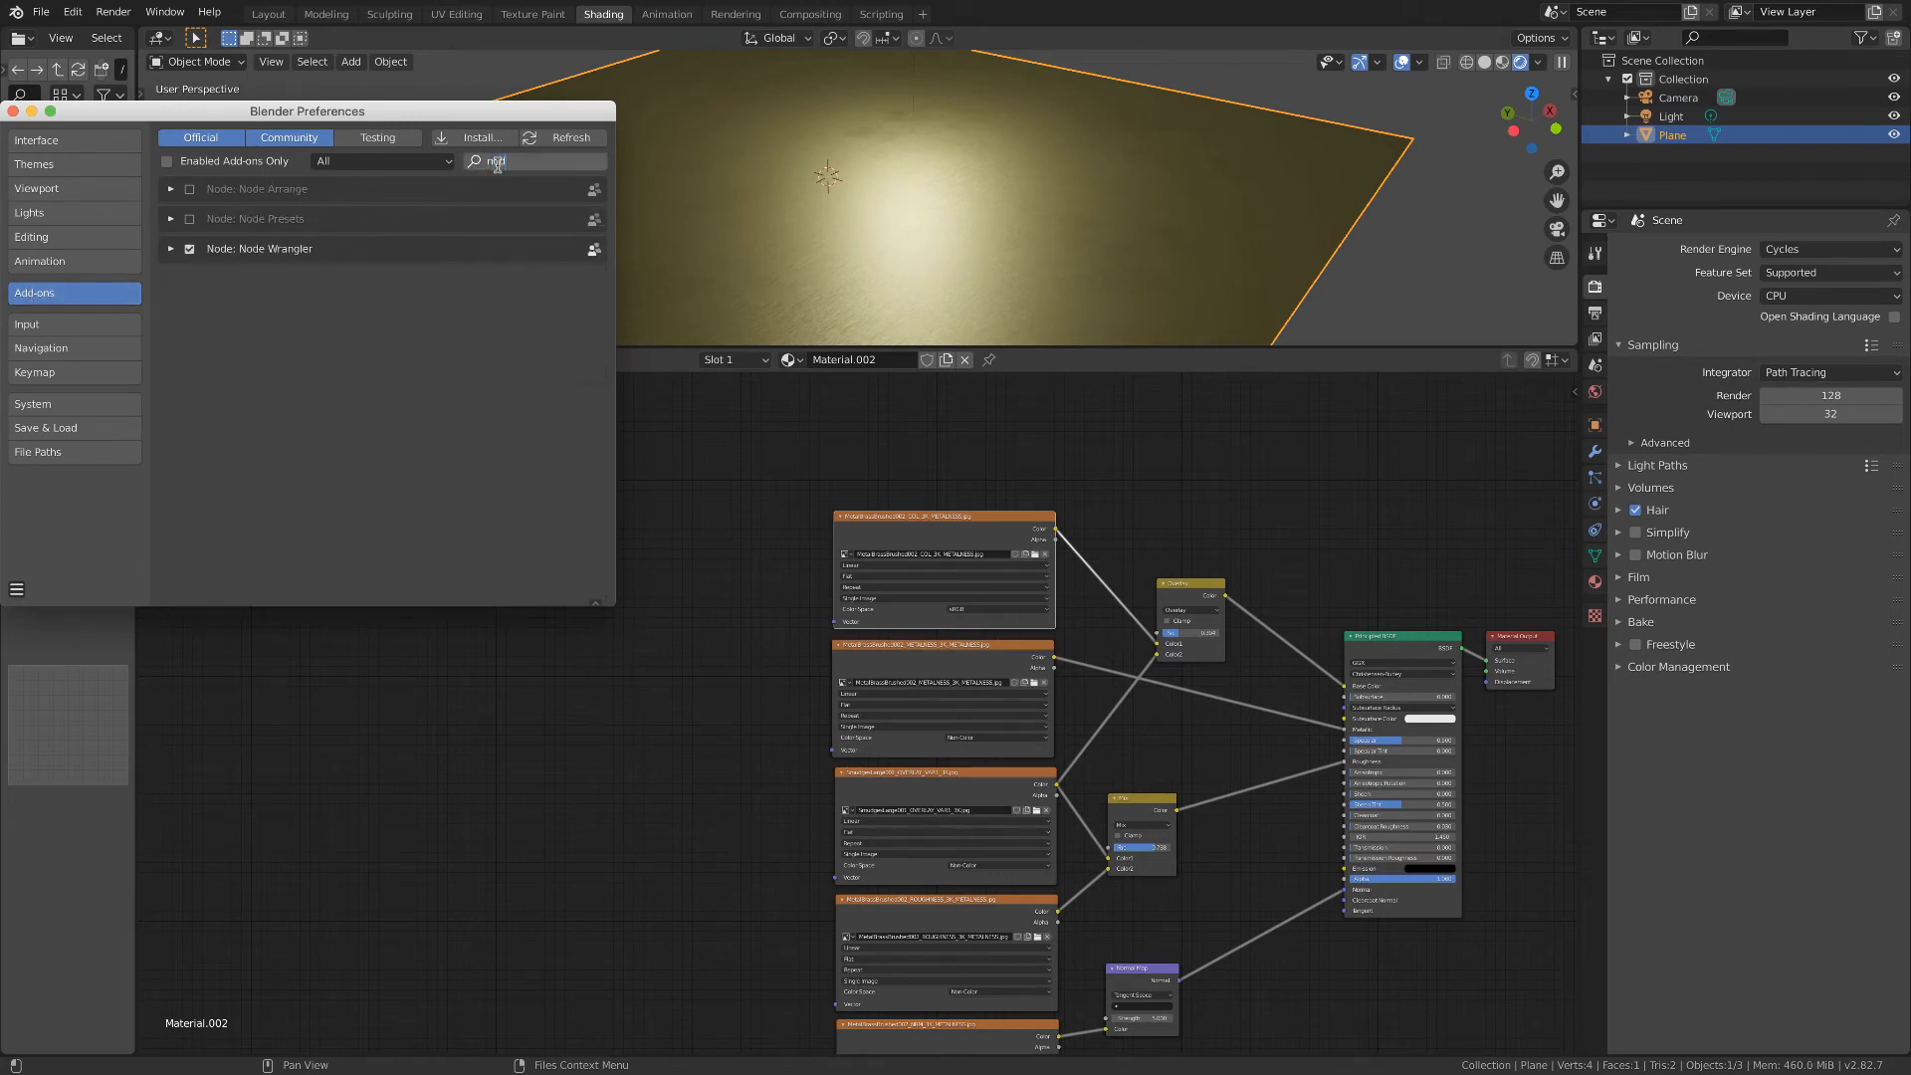
{"action": "left_click", "coordinate": [190, 250]}
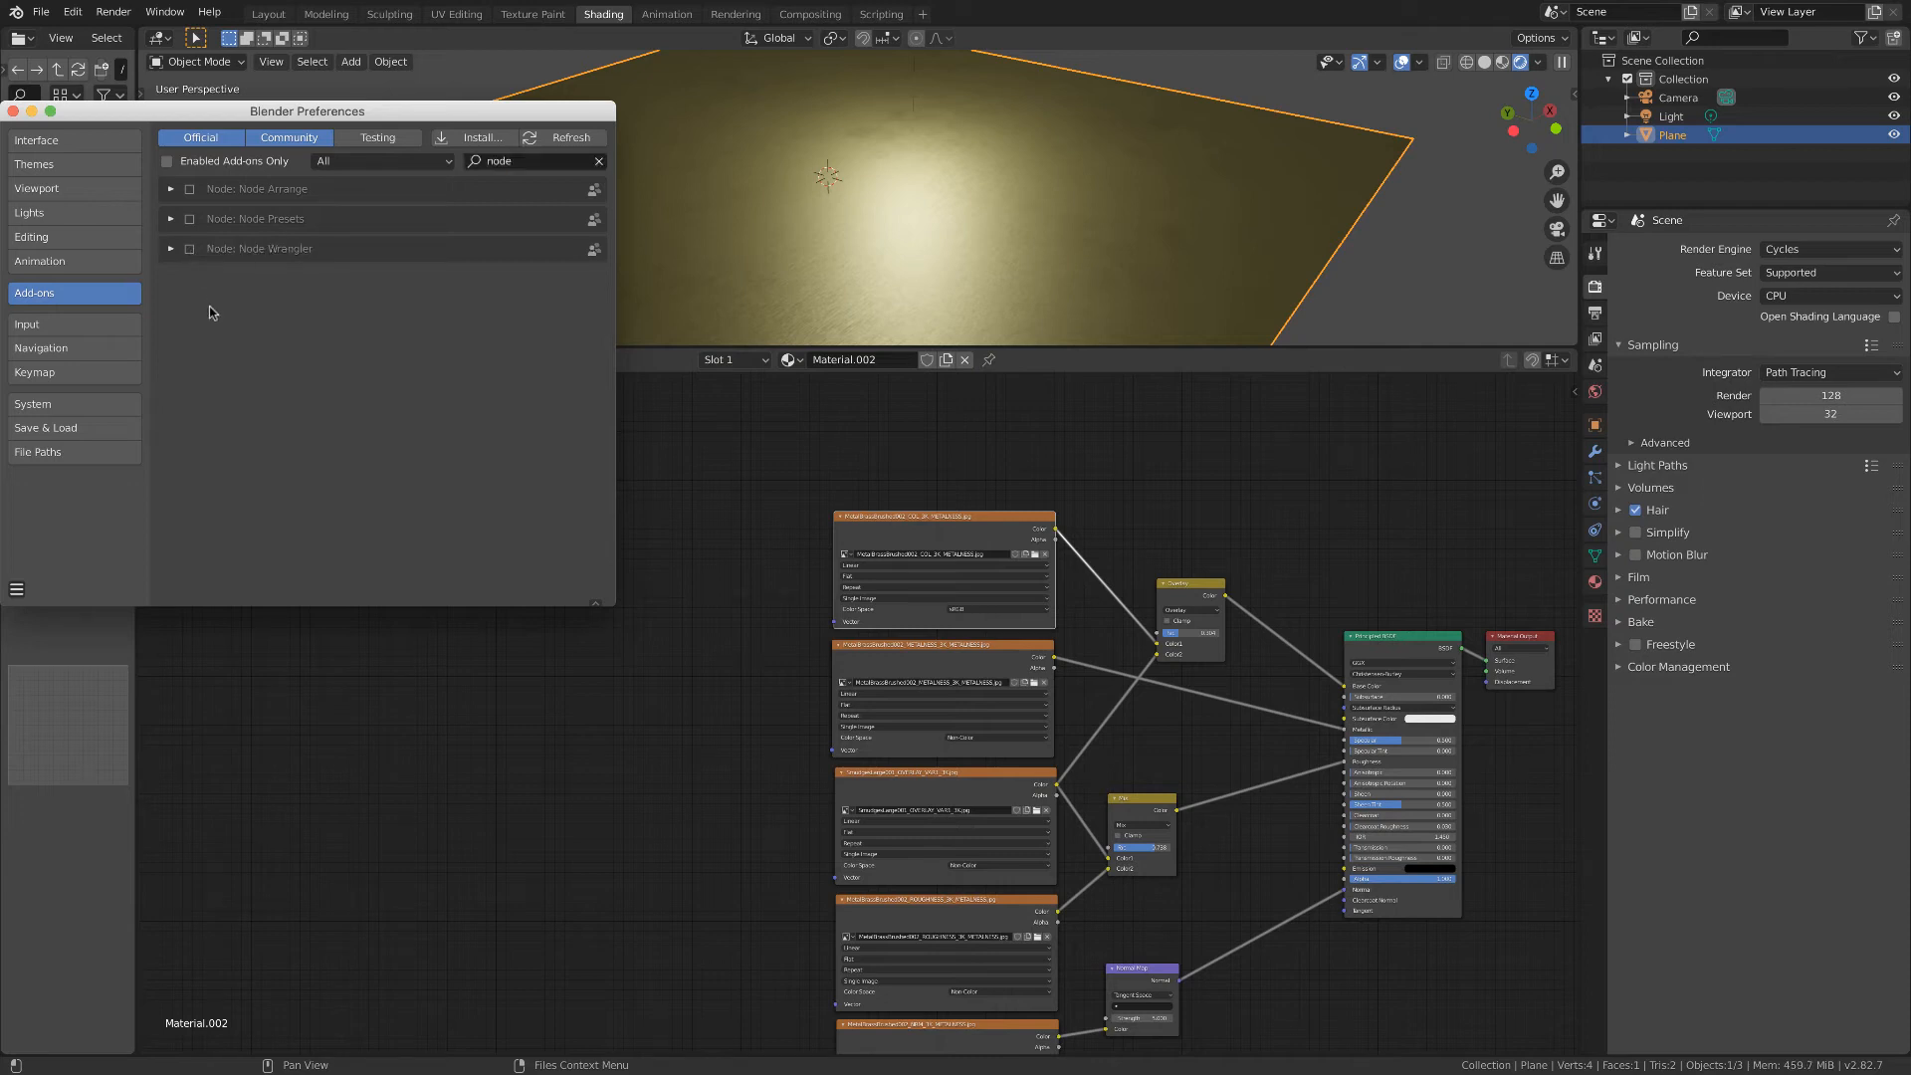
{"action": "left_click", "coordinate": [190, 249]}
{"action": "left_click", "coordinate": [13, 111]}
Add a Texture Coordinate and Mapping node setup to the brass color texture node with Node Wrangler.
{"action": "scroll", "coordinate": [846, 597], "scroll_direction": "up", "scroll_amount": 5}
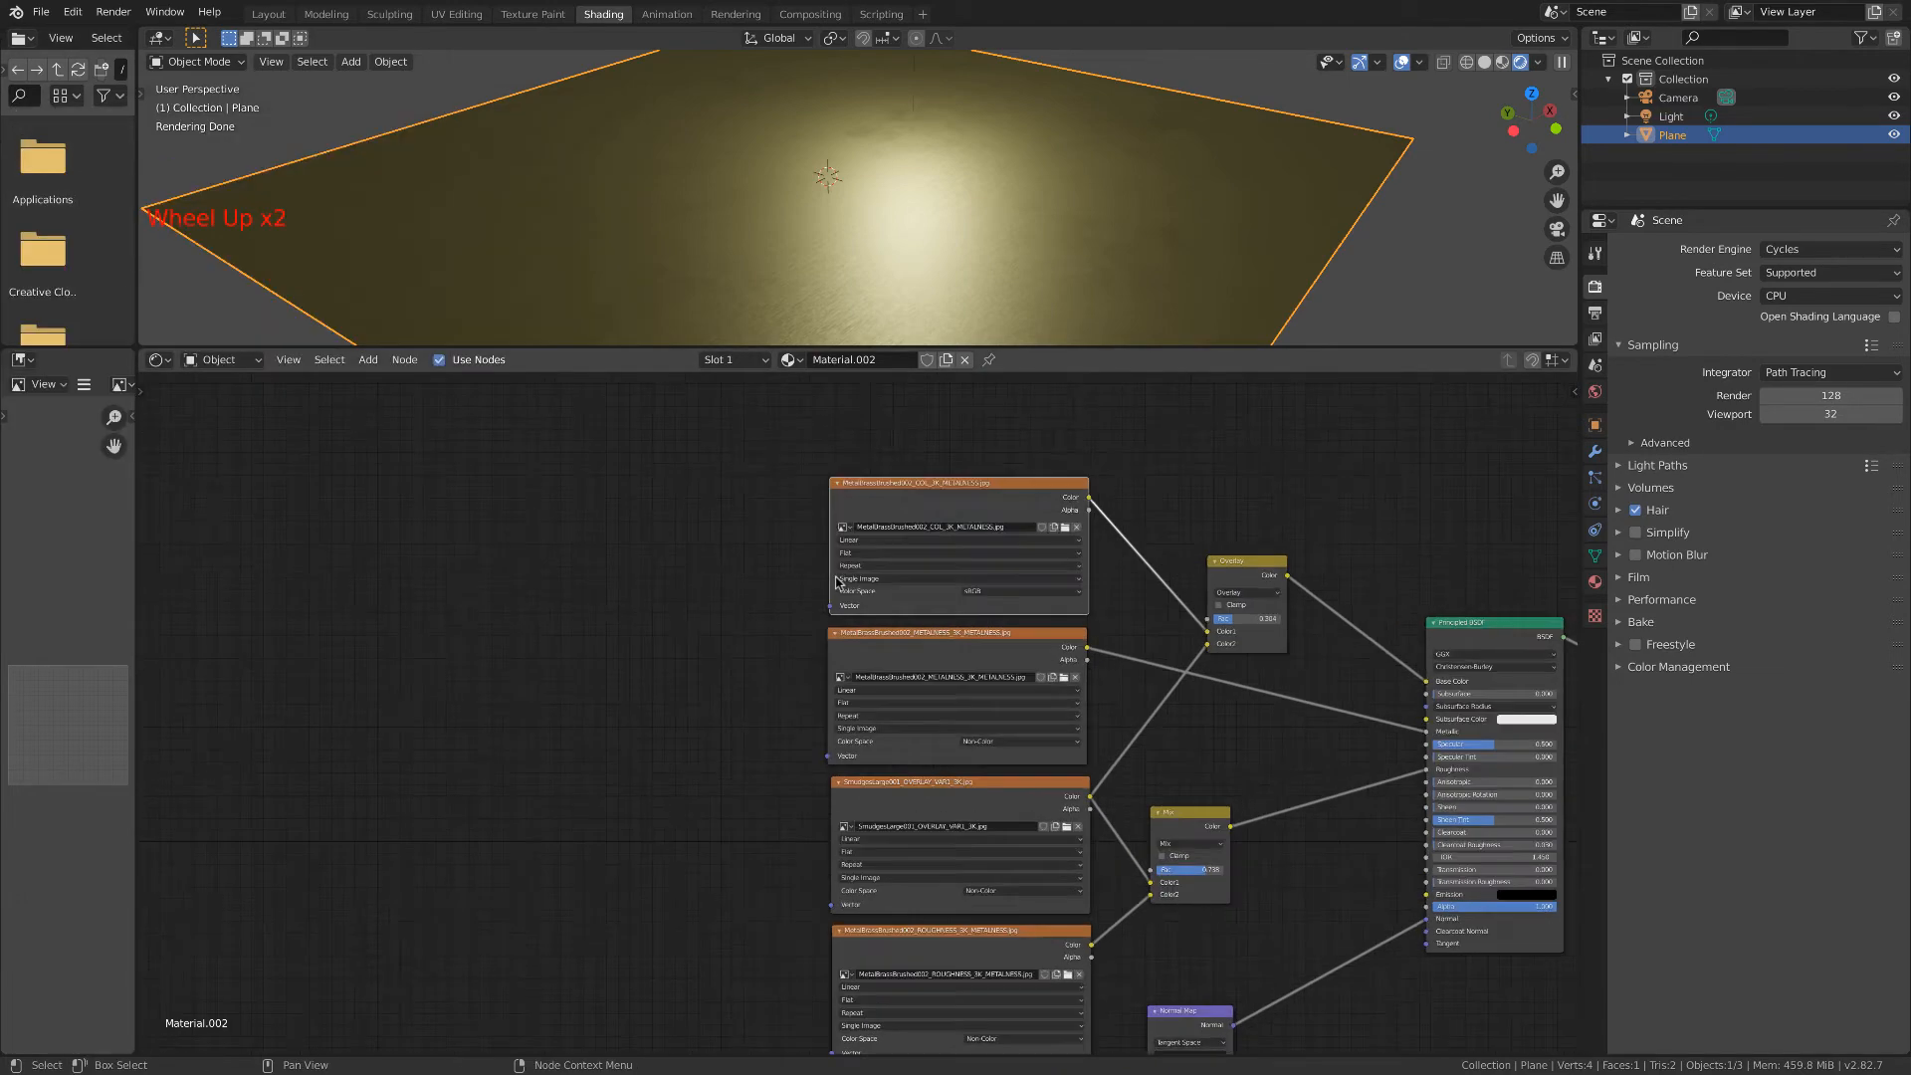
{"action": "middle_click_drag", "start_coordinate": [909, 554], "coordinate": [915, 546]}
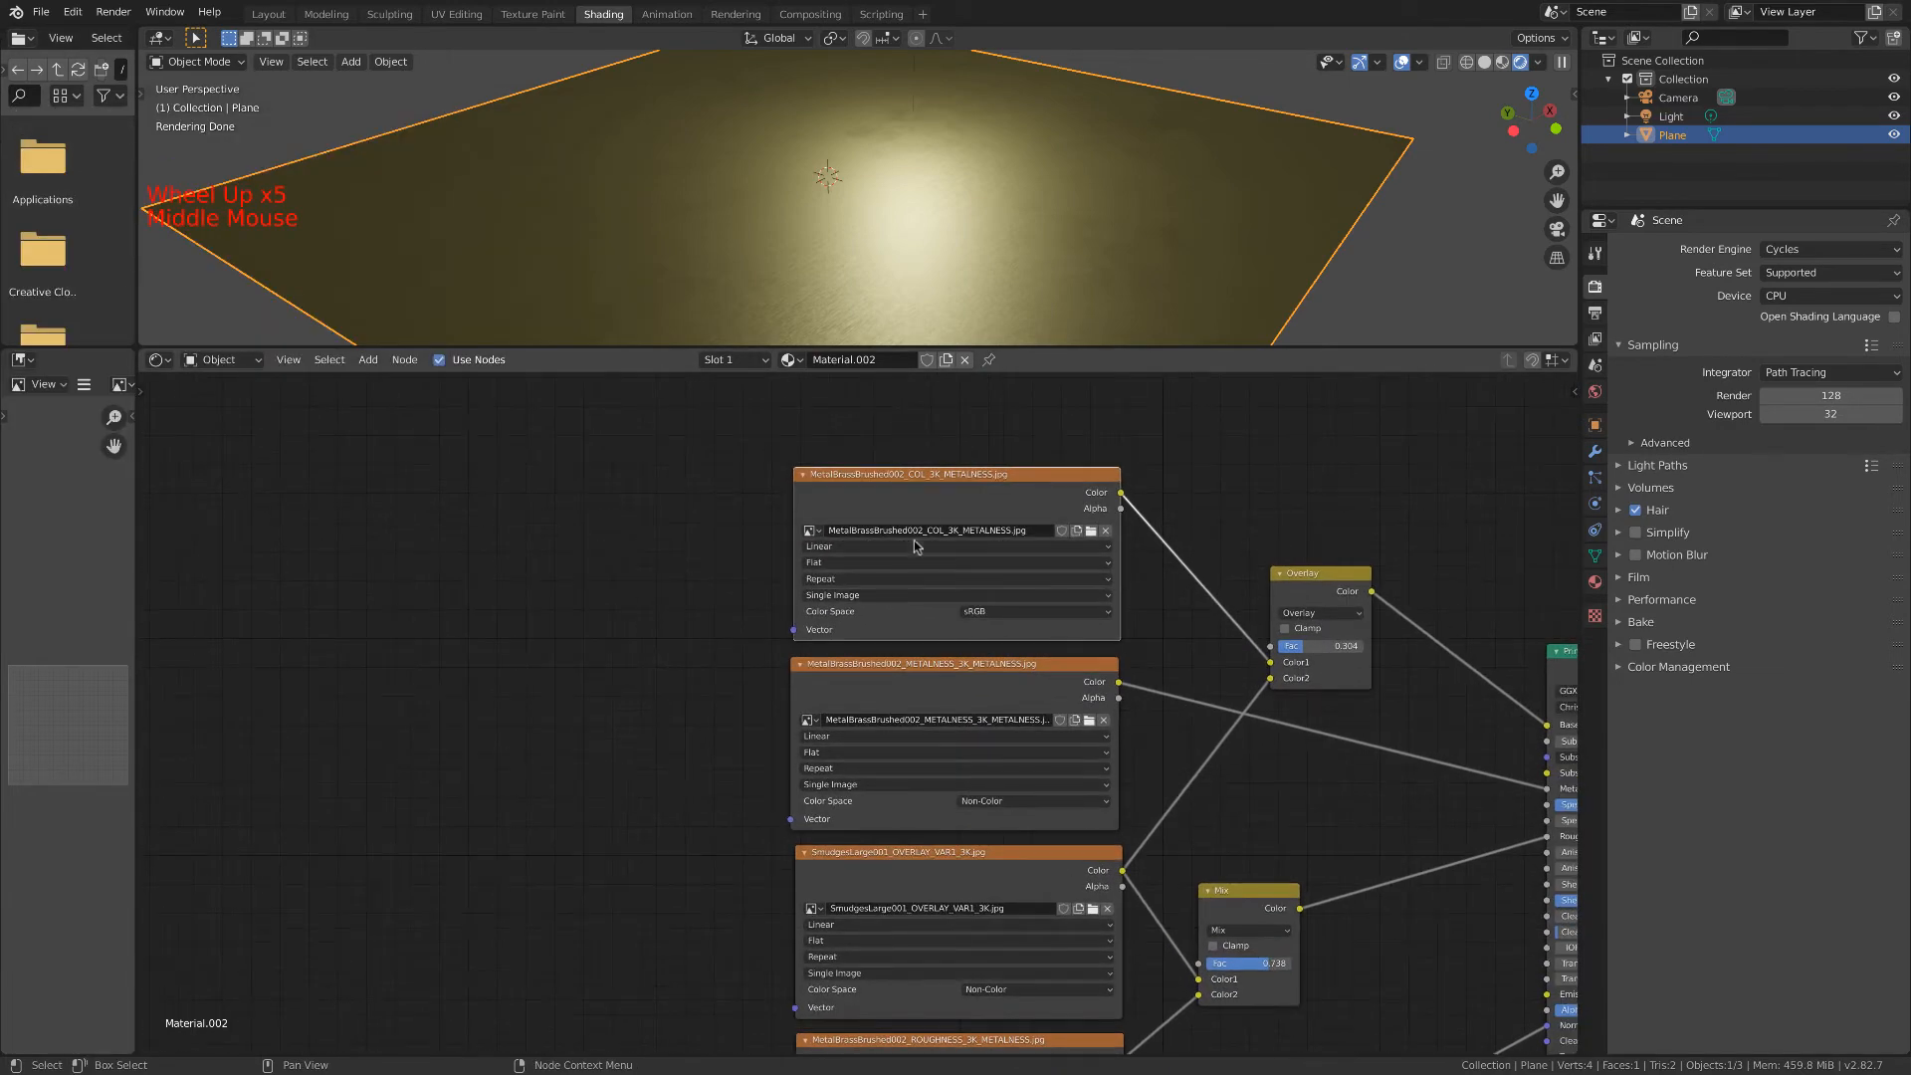
{"action": "left_click", "coordinate": [986, 481]}
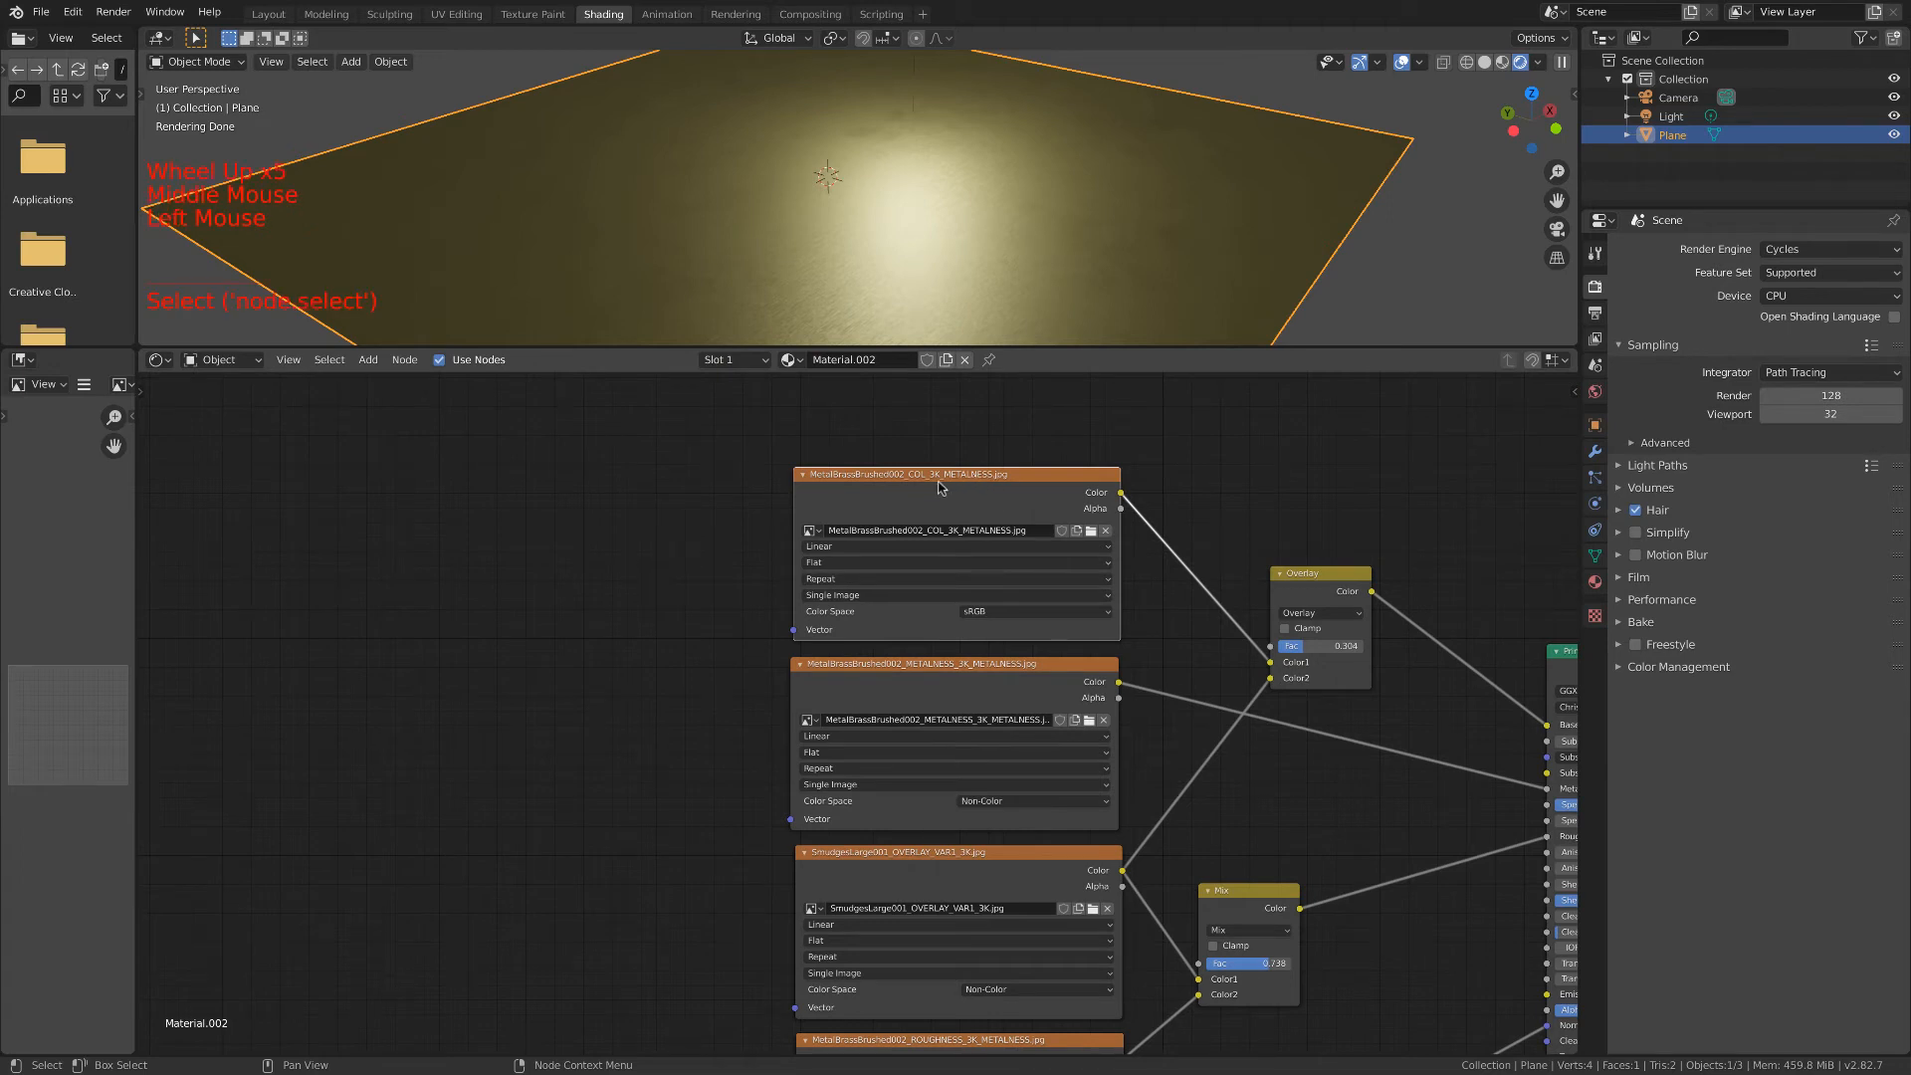
{"action": "key", "text": "alt"}
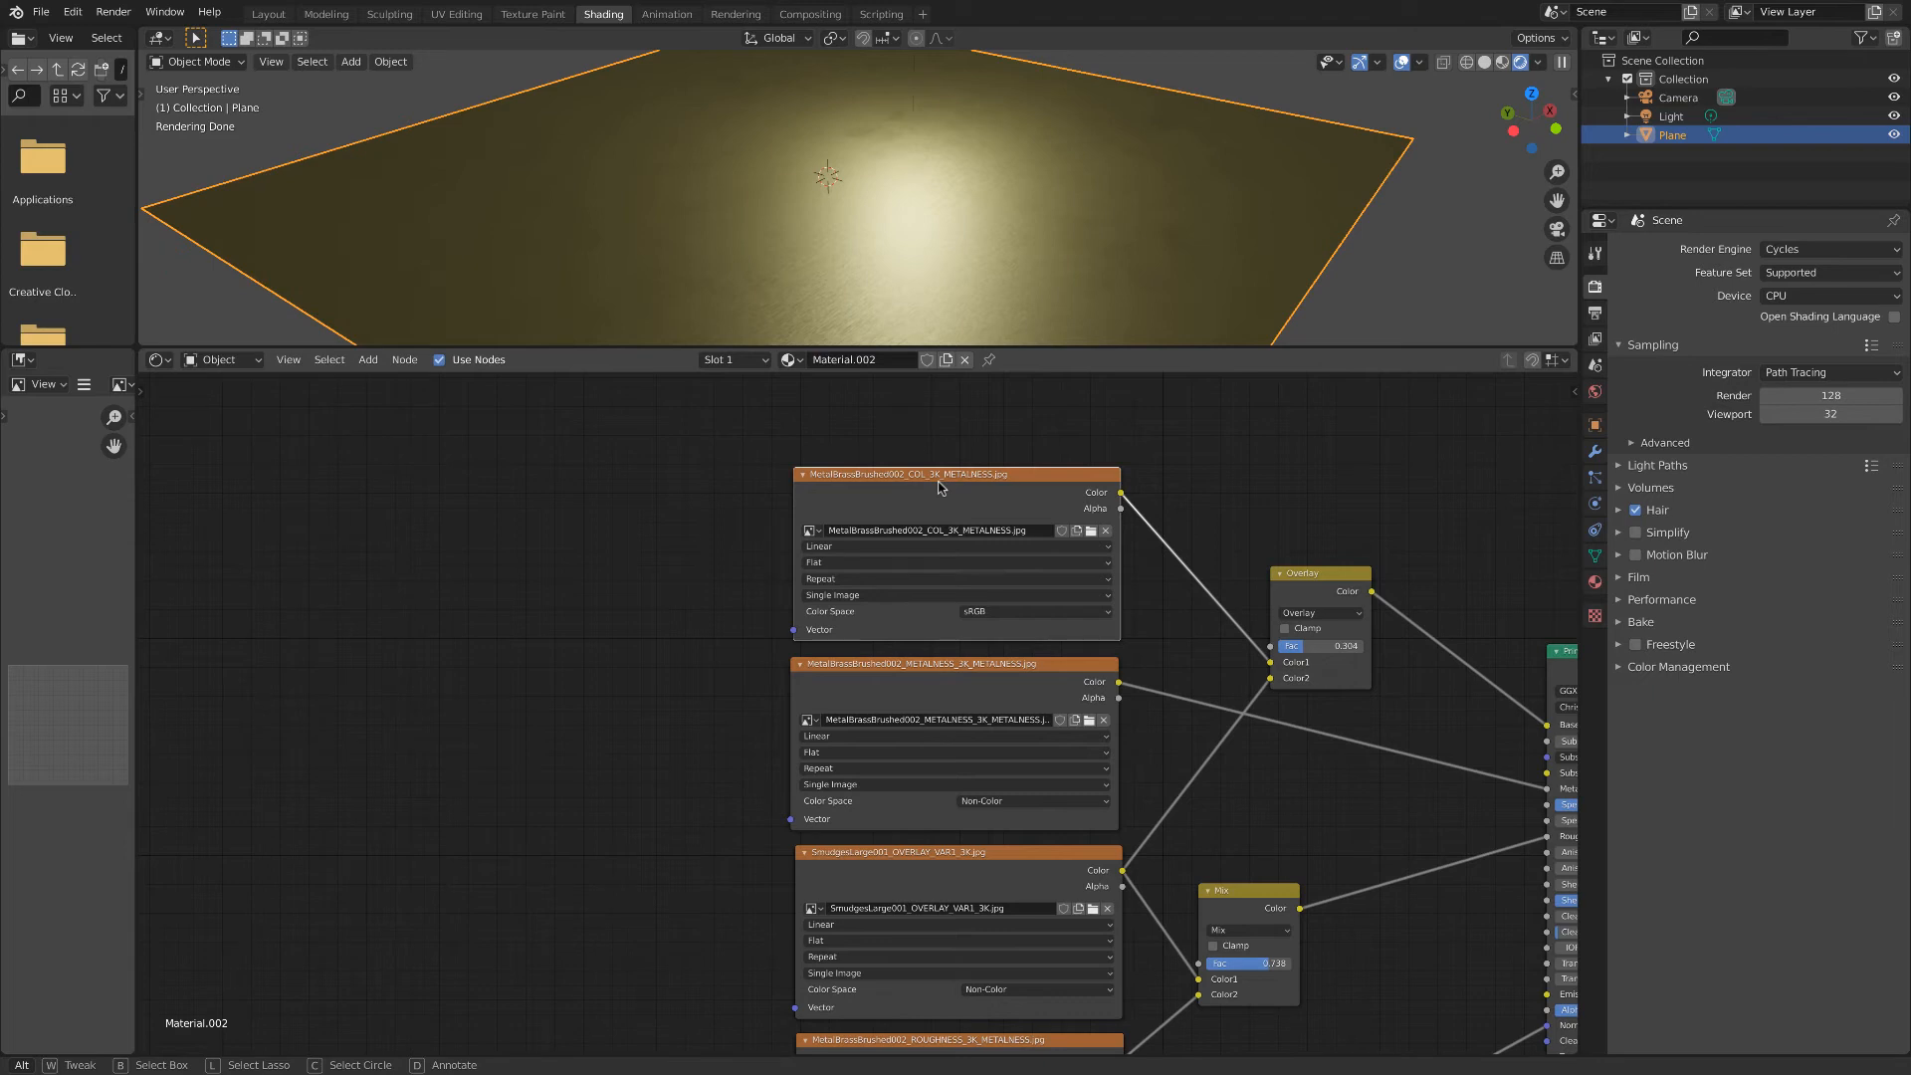
{"action": "left_click", "coordinate": [841, 508]}
{"action": "left_click", "coordinate": [880, 477]}
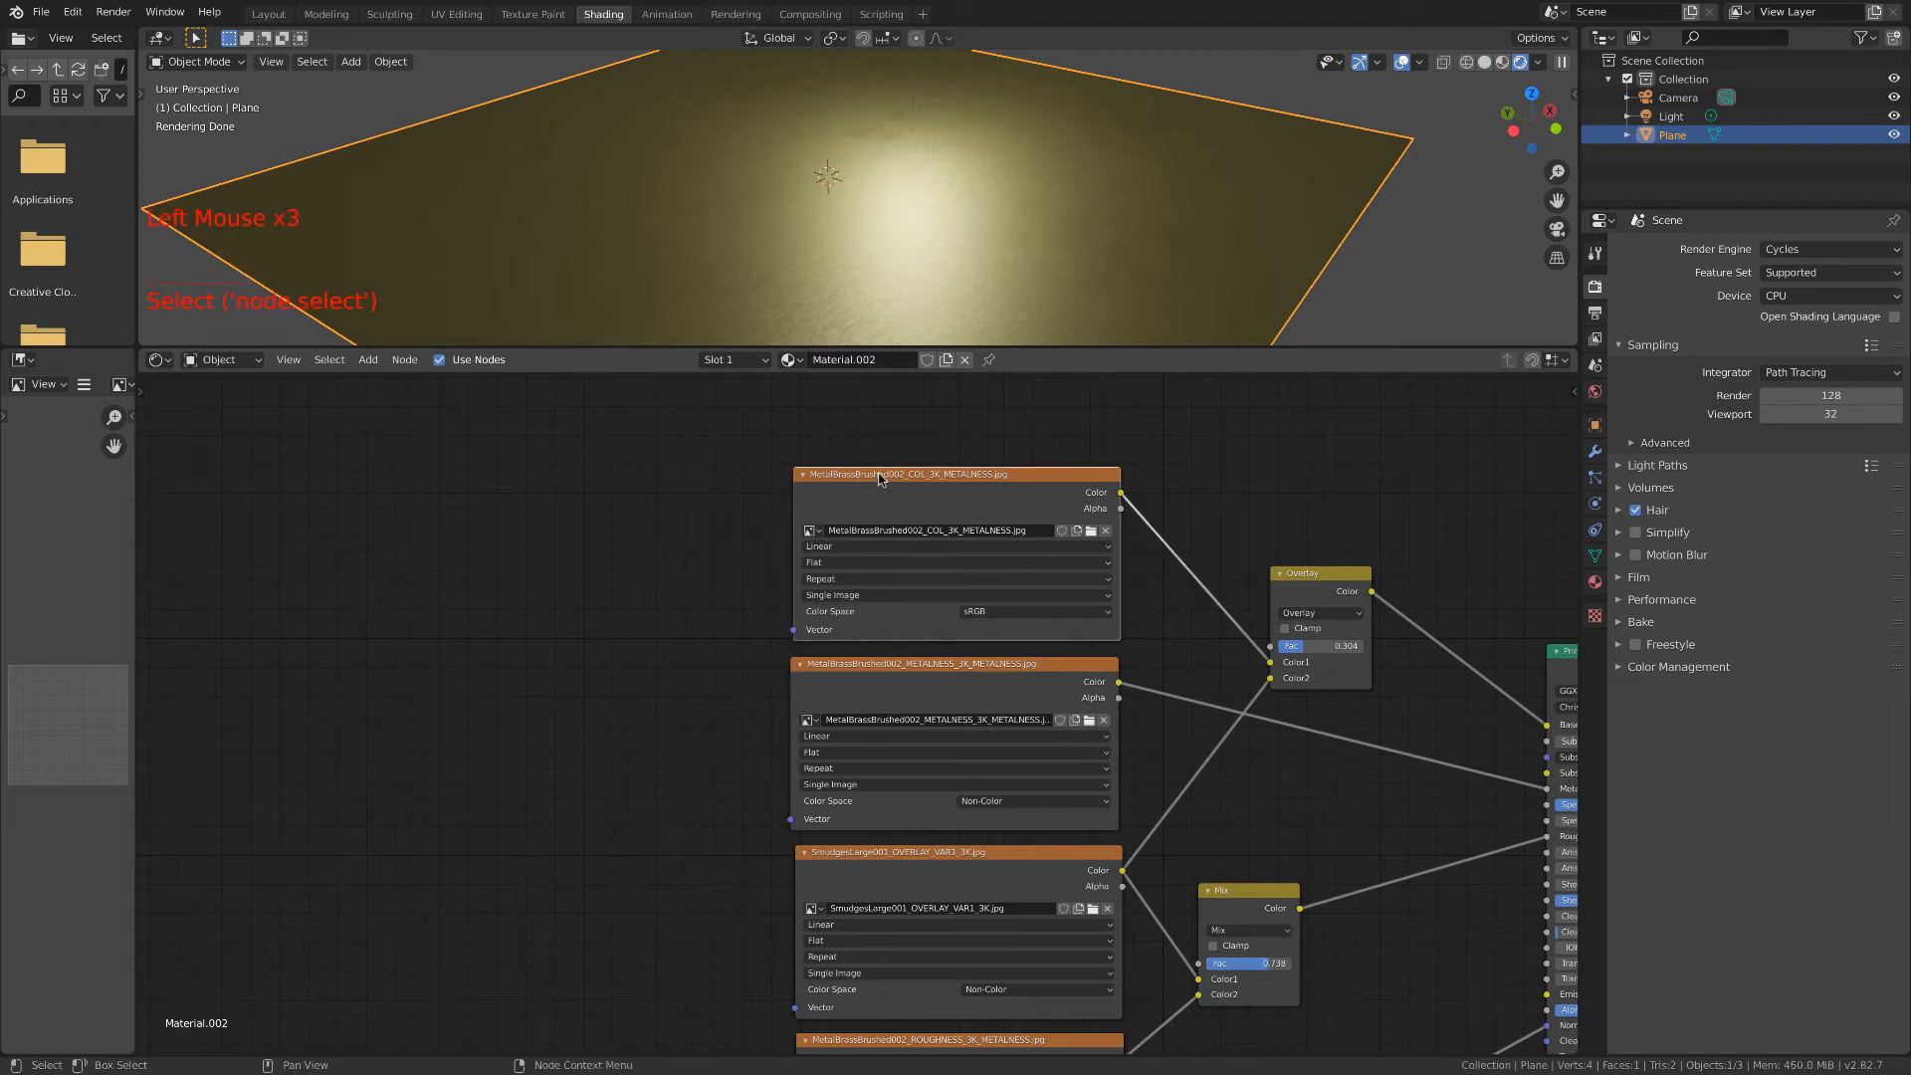
{"action": "key", "text": "ctrl+t"}
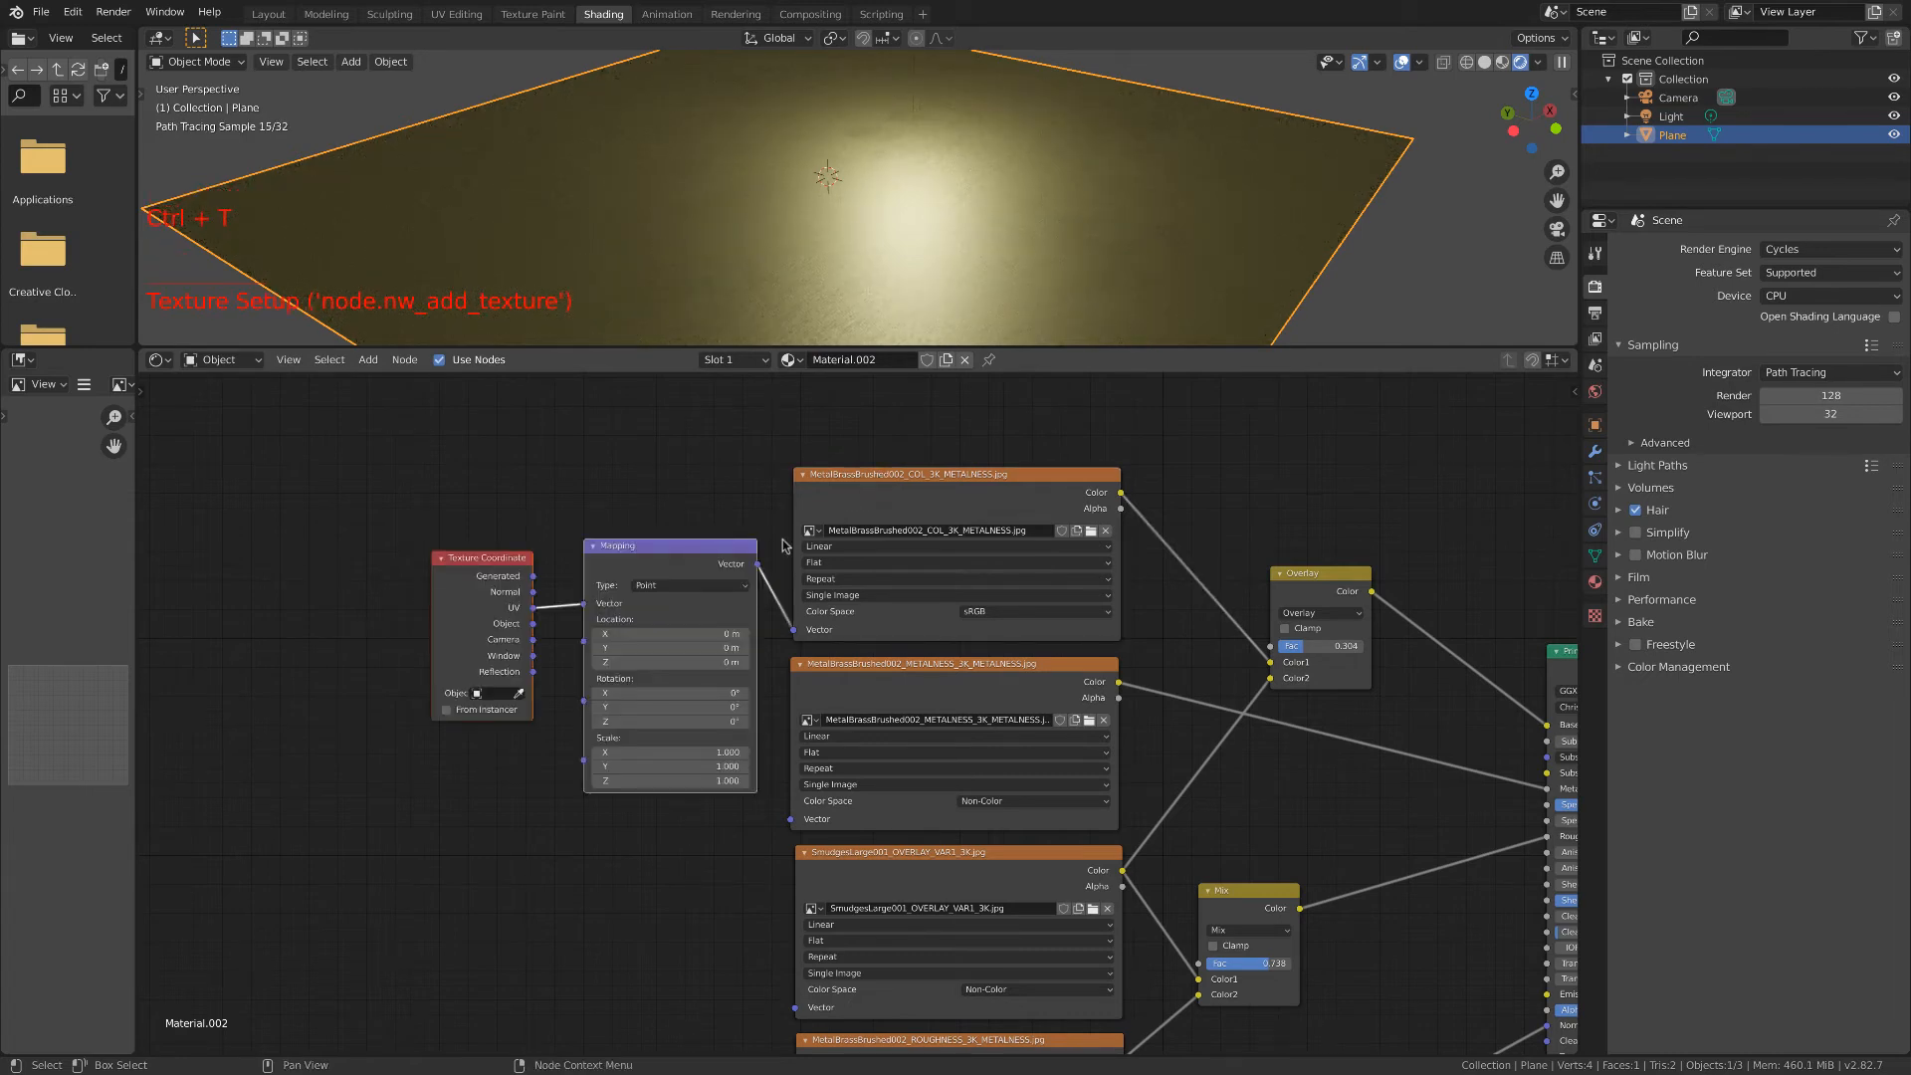
Move the Texture Coordinate node and the Mapping node farther left, away from the texture nodes.
{"action": "left_click", "coordinate": [628, 562], "text": "shift"}
{"action": "left_click", "coordinate": [504, 557], "text": "shift"}
{"action": "key", "text": "g"}
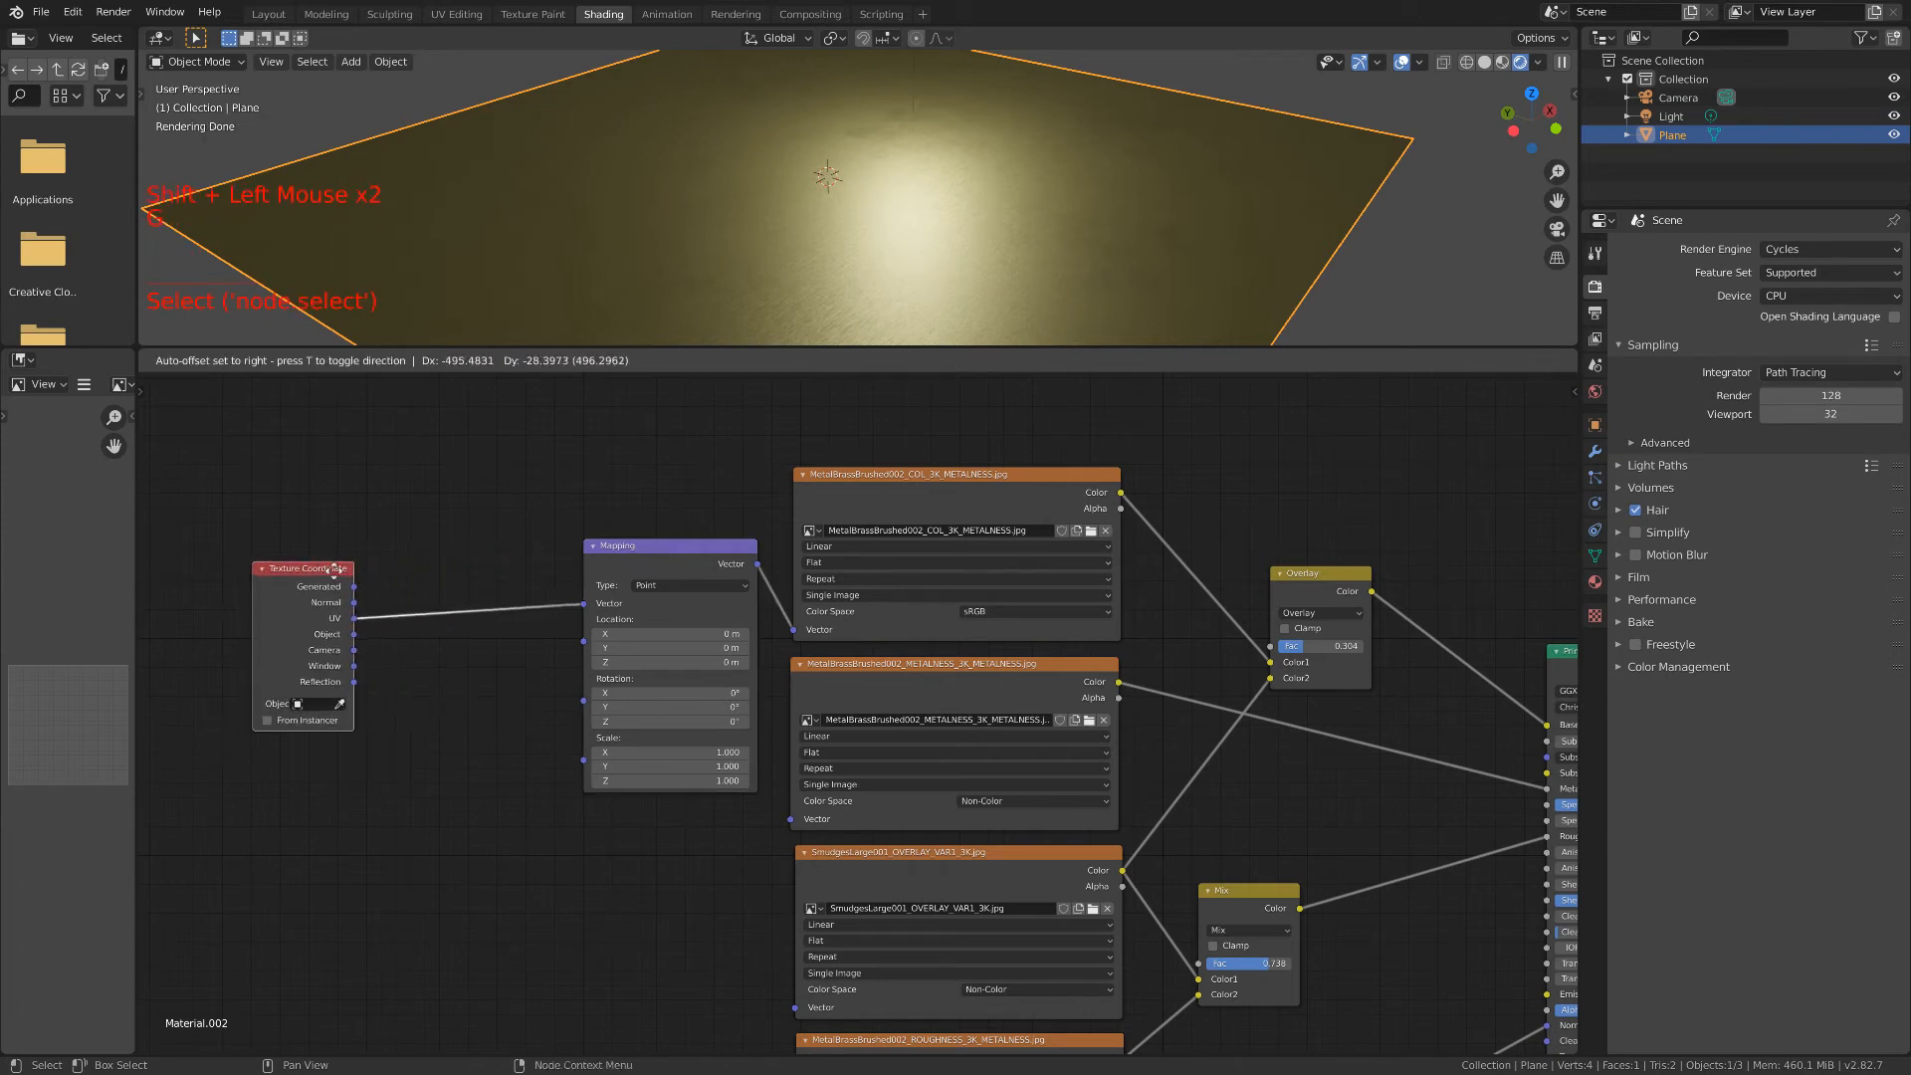
{"action": "left_click", "coordinate": [353, 562]}
{"action": "left_click", "coordinate": [628, 545]}
{"action": "key", "text": "g"}
{"action": "left_click", "coordinate": [495, 552]}
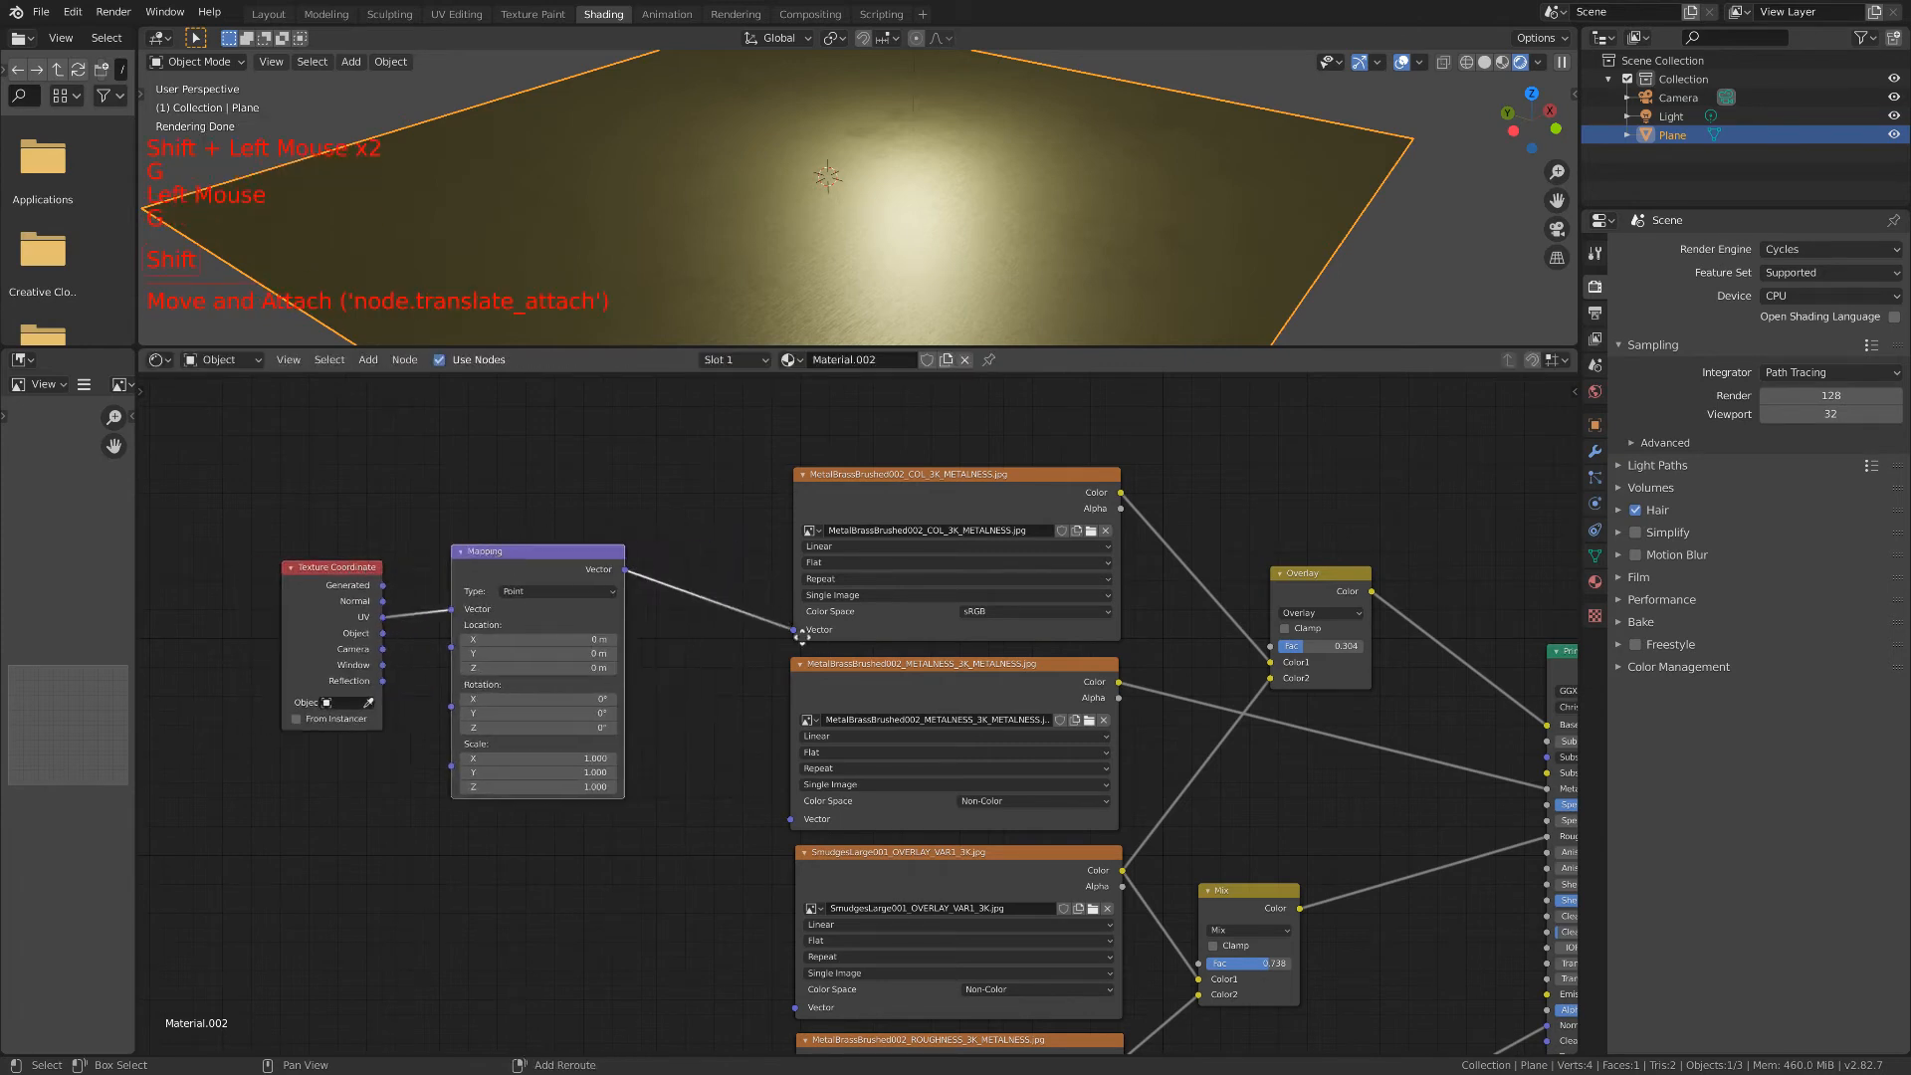
Link the Mapping node's Vector output to the Vector inputs of the metalness, smudges and roughness textures.
{"action": "middle_click_drag", "start_coordinate": [643, 621], "coordinate": [587, 543], "text": "shift"}
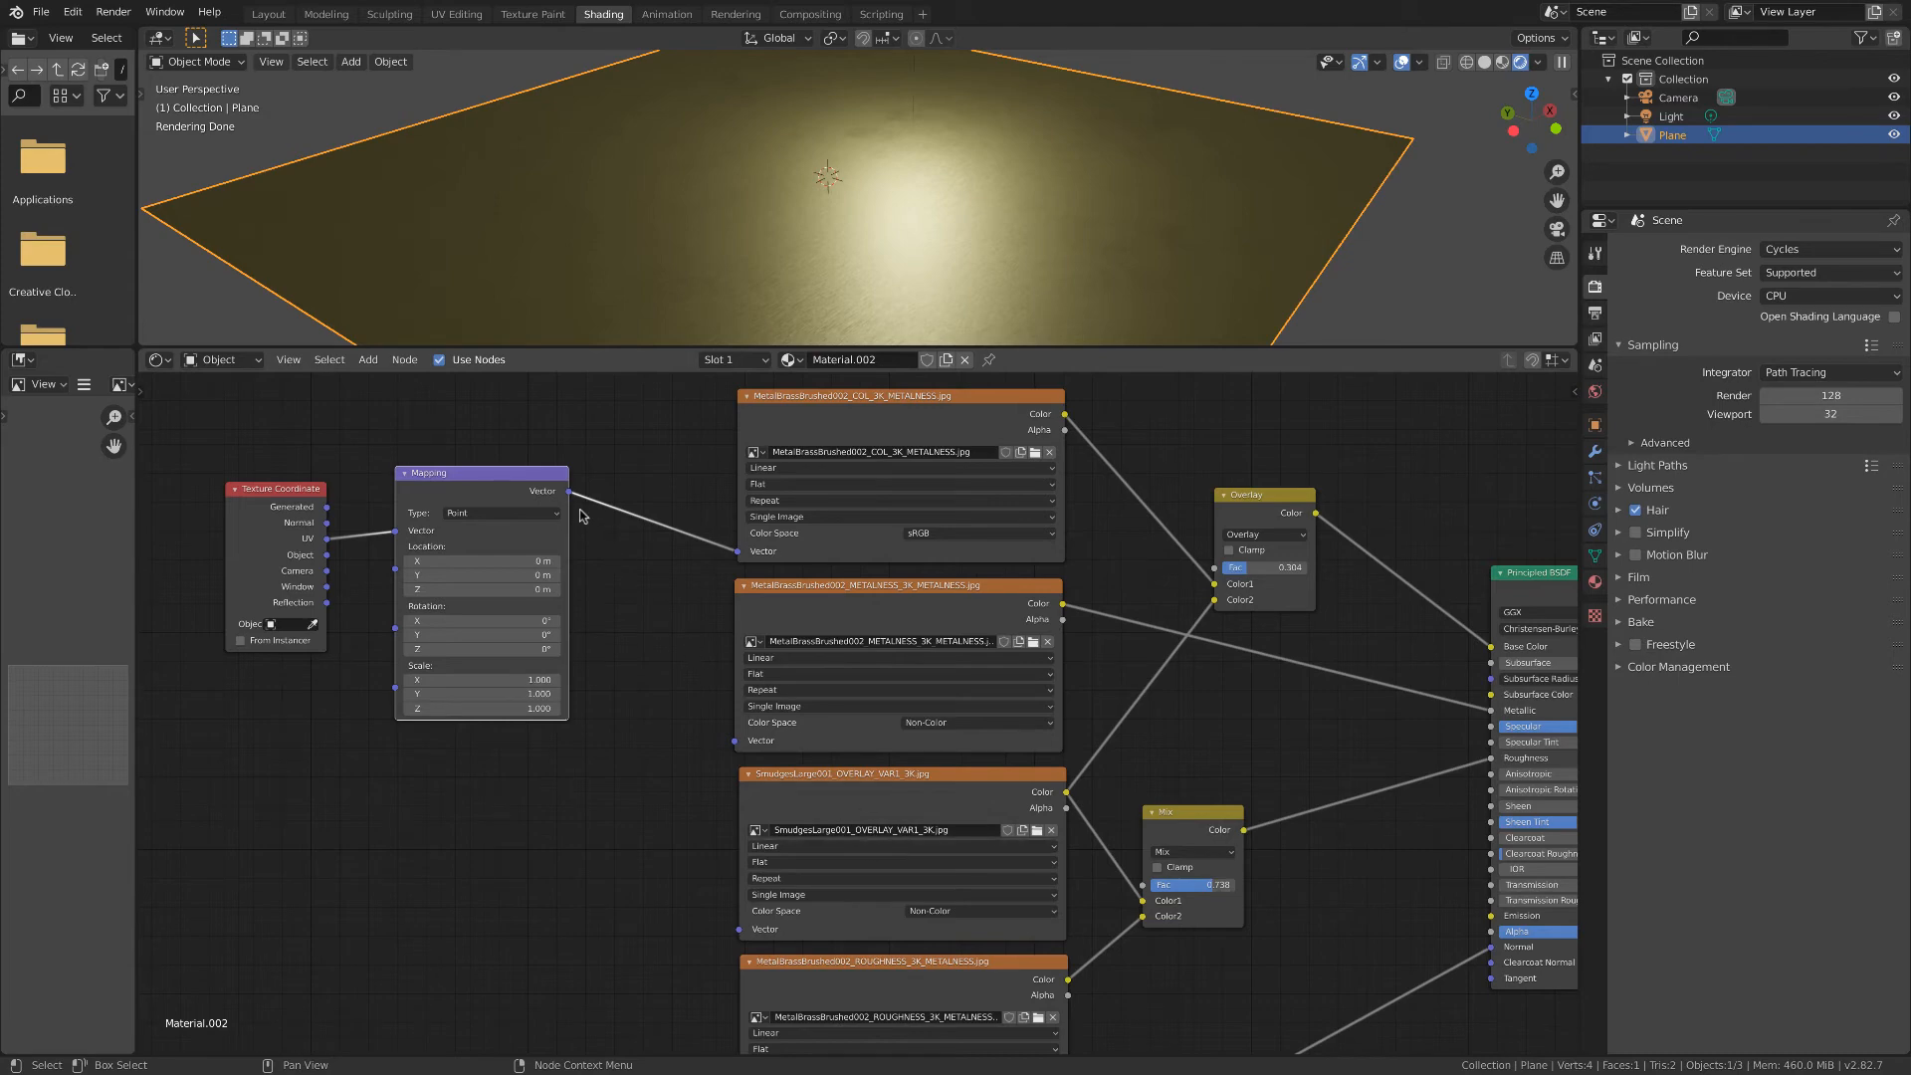
{"action": "left_click_drag", "start_coordinate": [569, 491], "coordinate": [738, 746]}
{"action": "middle_click_drag", "start_coordinate": [736, 746], "coordinate": [627, 488], "text": "shift"}
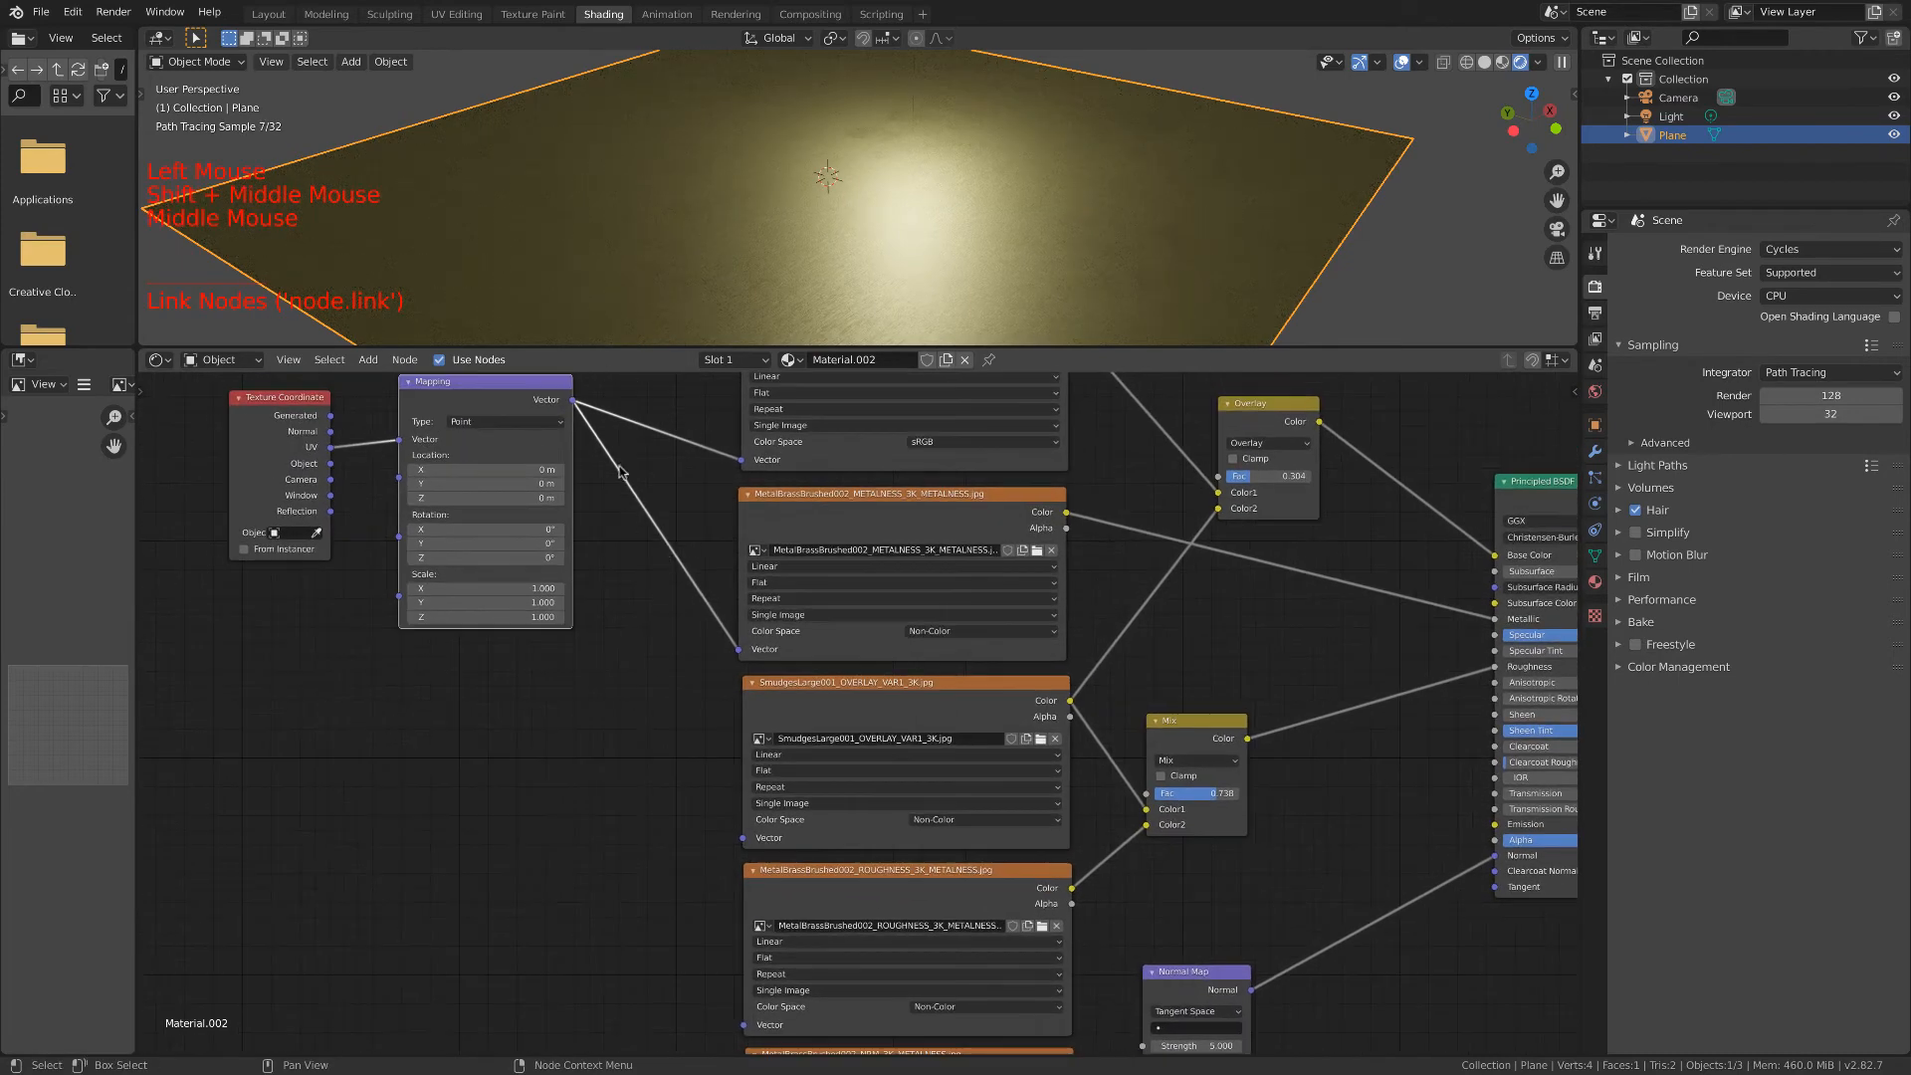
{"action": "left_click_drag", "start_coordinate": [575, 400], "coordinate": [743, 837]}
{"action": "left_click_drag", "start_coordinate": [574, 402], "coordinate": [743, 1025]}
{"action": "scroll", "coordinate": [688, 714], "scroll_direction": "down", "scroll_amount": 4}
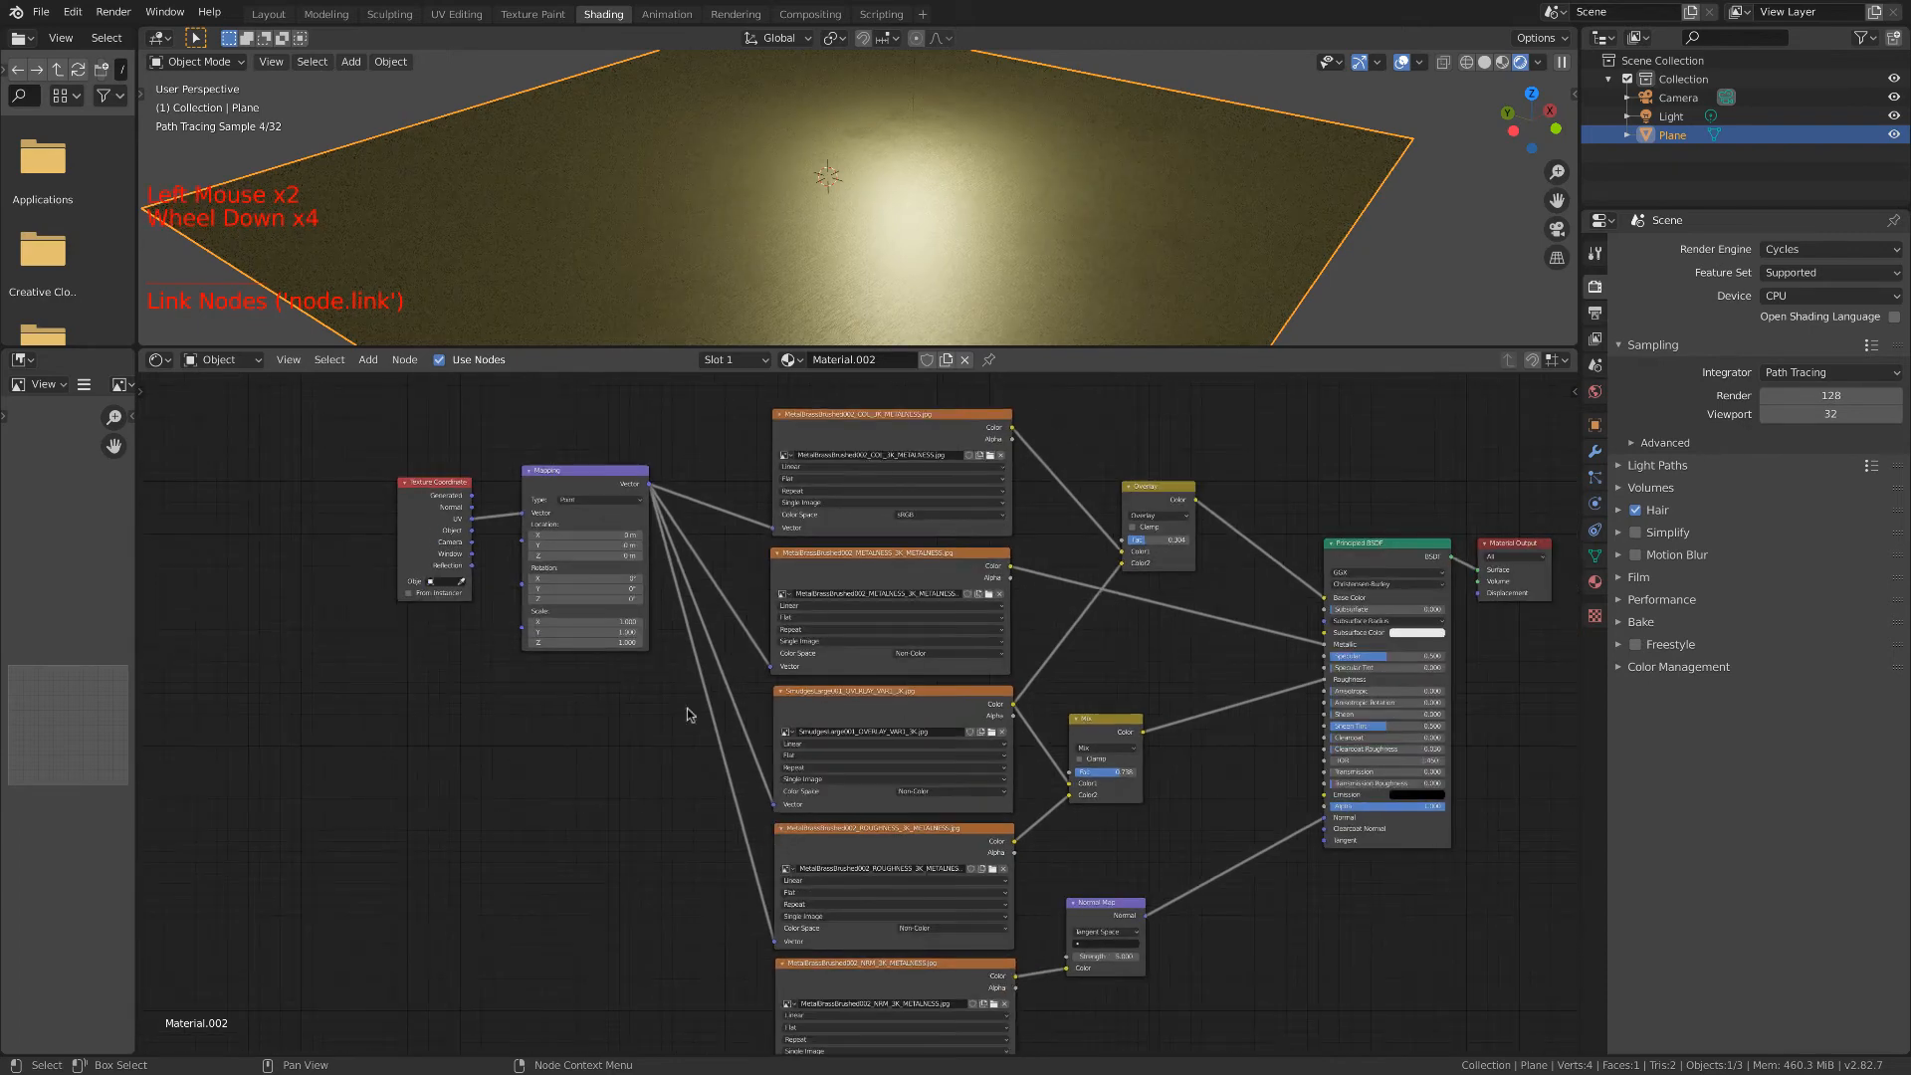
Move the Texture Coordinate and Mapping nodes down beside the lower textures, and link Mapping to the normal texture's Vector input.
{"action": "left_click_drag", "start_coordinate": [406, 413], "coordinate": [587, 665]}
{"action": "key", "text": "g"}
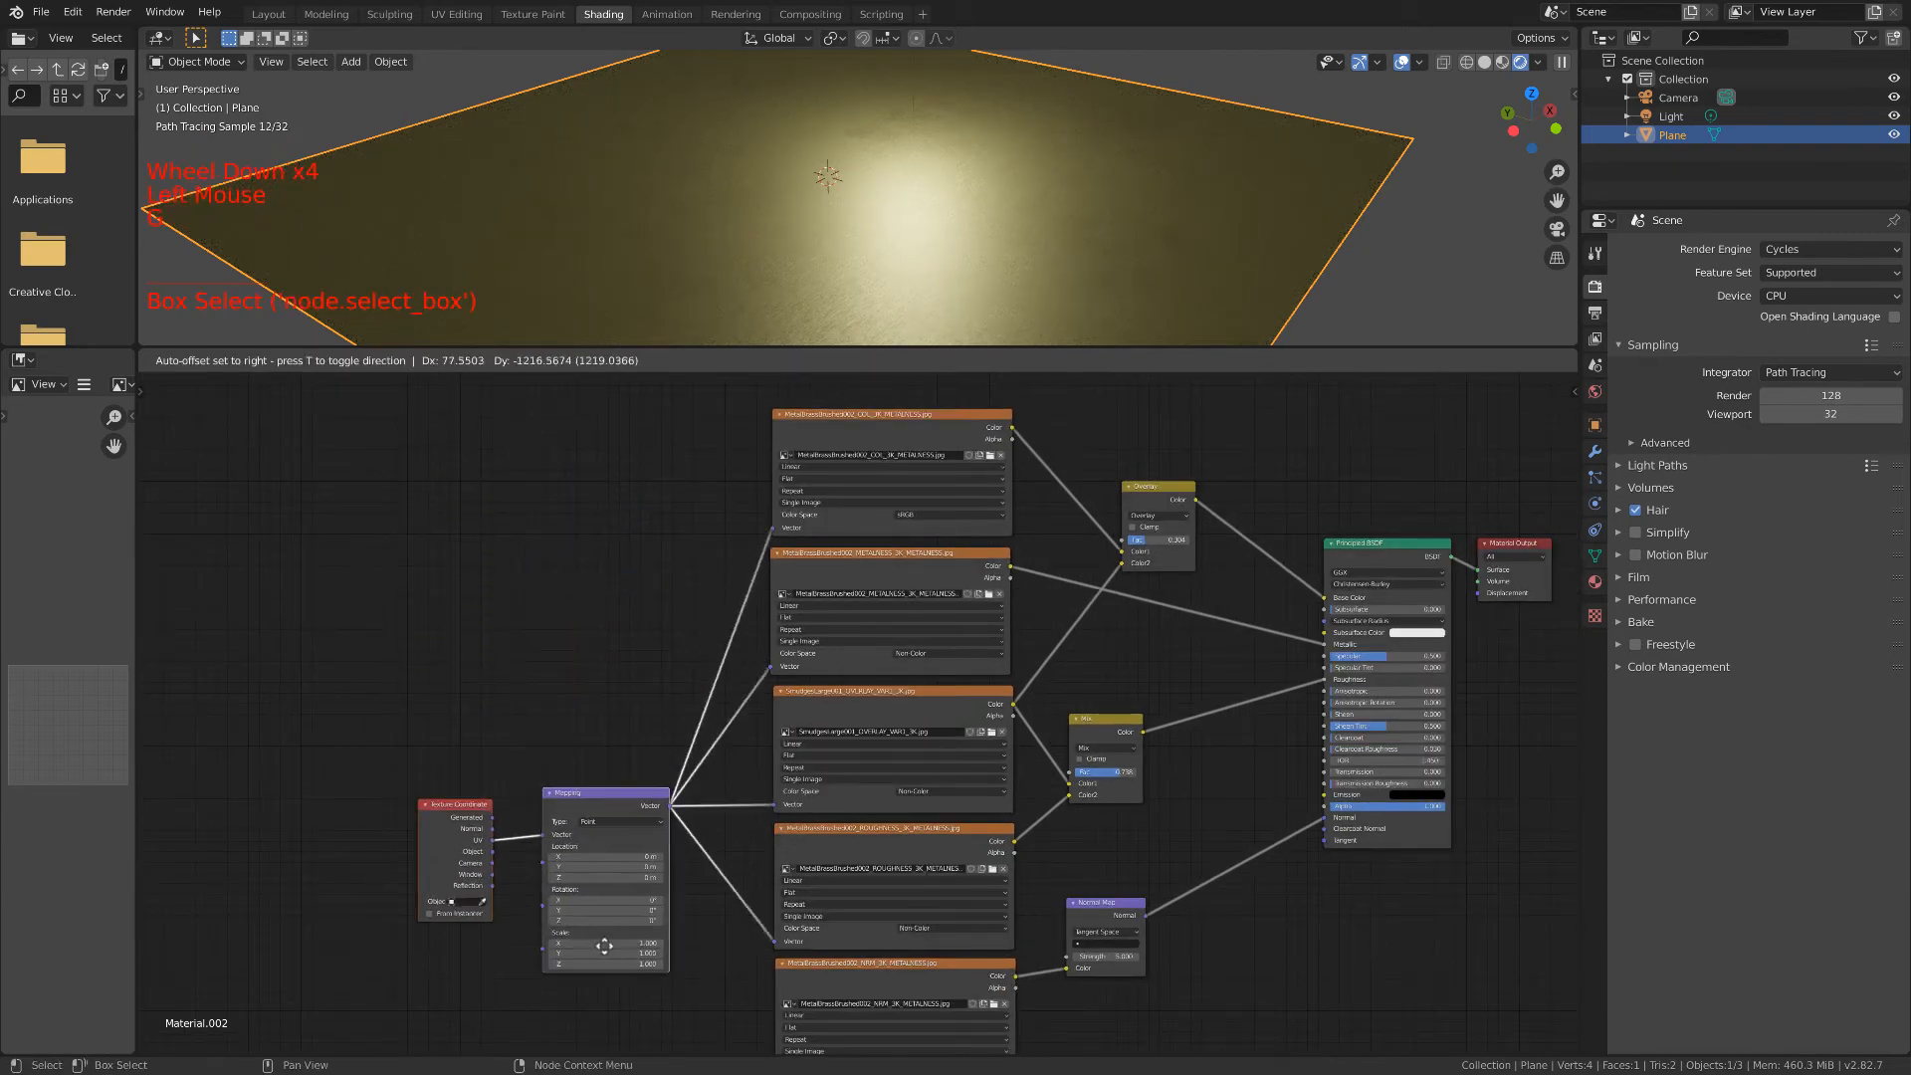
{"action": "left_click", "coordinate": [623, 385]}
{"action": "middle_click_drag", "start_coordinate": [675, 836], "coordinate": [595, 497]}
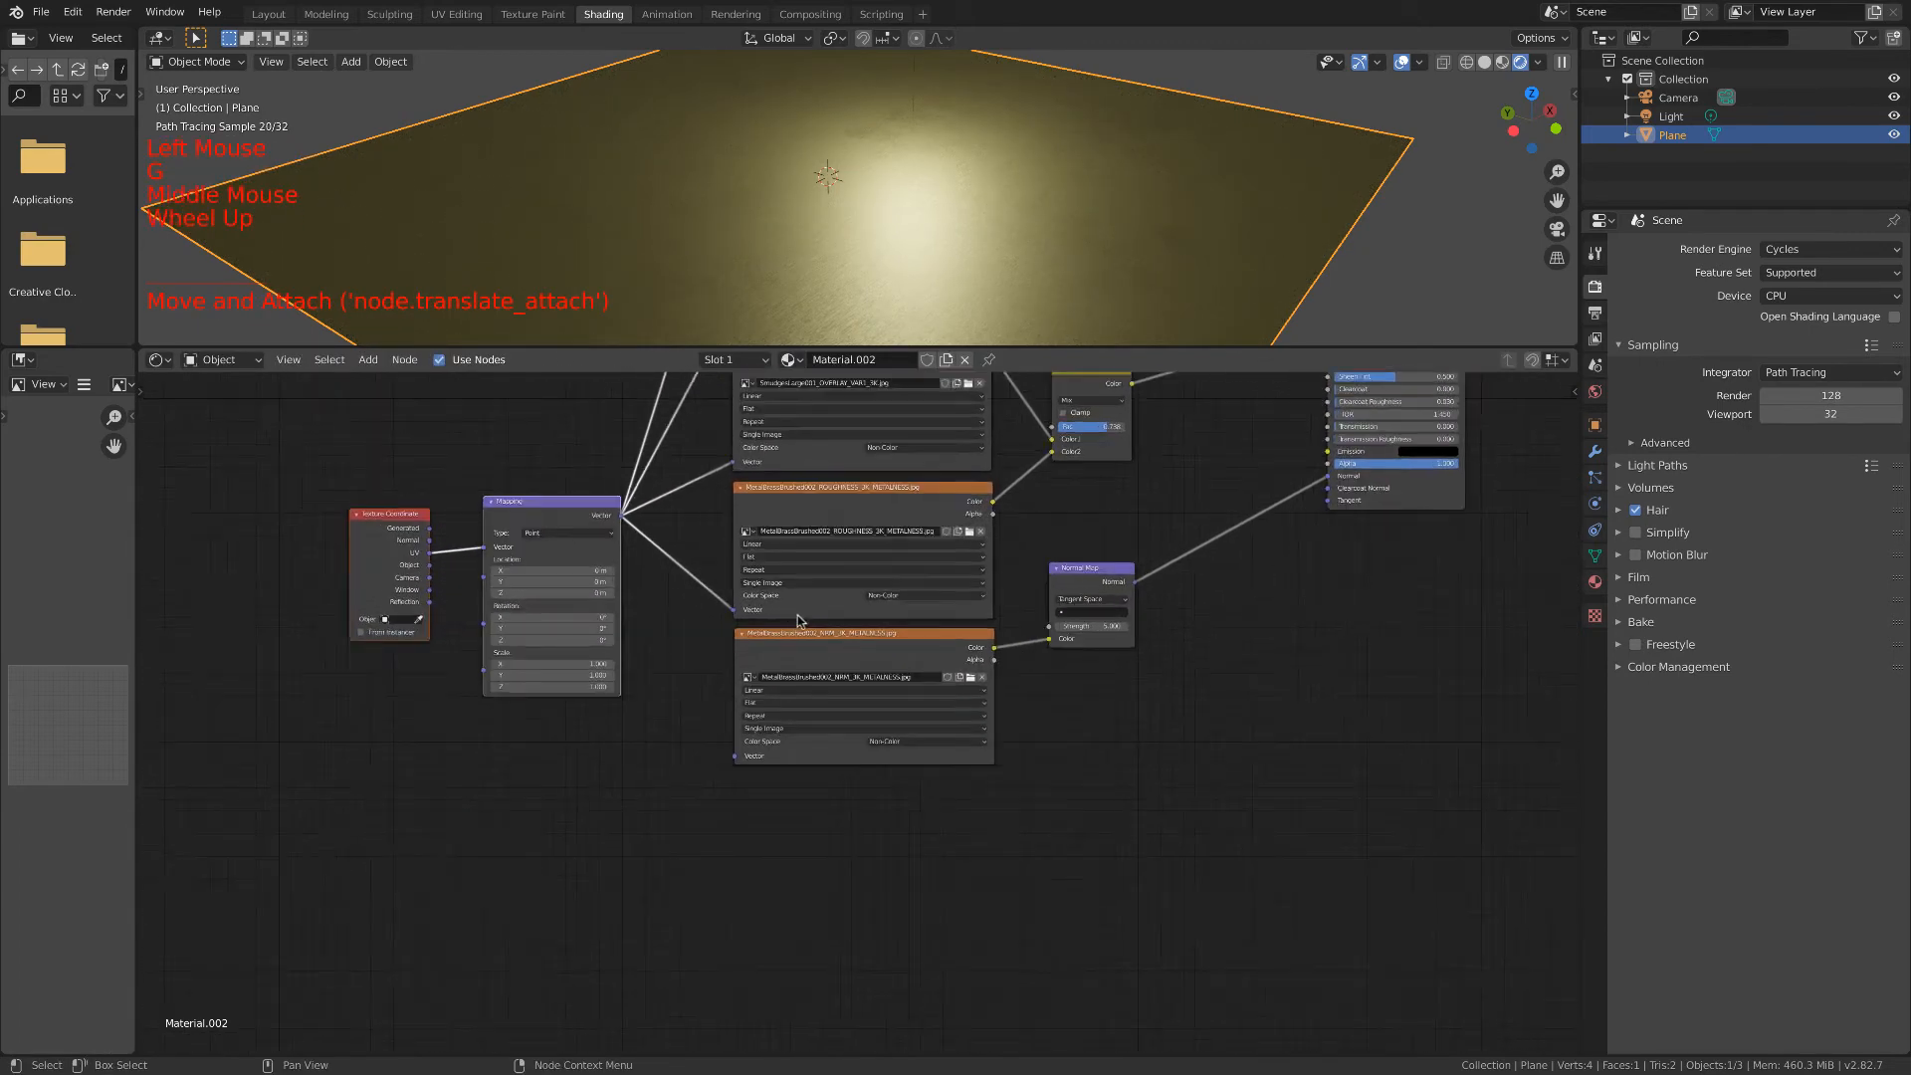
{"action": "scroll", "coordinate": [595, 497], "scroll_direction": "up", "scroll_amount": 7}
{"action": "left_click_drag", "start_coordinate": [481, 399], "coordinate": [661, 780]}
Review the links from the Mapping node to the five texture nodes and the overall node tree.
{"action": "middle_click_drag", "start_coordinate": [770, 589], "coordinate": [845, 802], "text": "shift"}
{"action": "scroll", "coordinate": [845, 803], "scroll_direction": "down", "scroll_amount": 1}
{"action": "scroll", "coordinate": [845, 802], "scroll_direction": "up", "scroll_amount": 4}
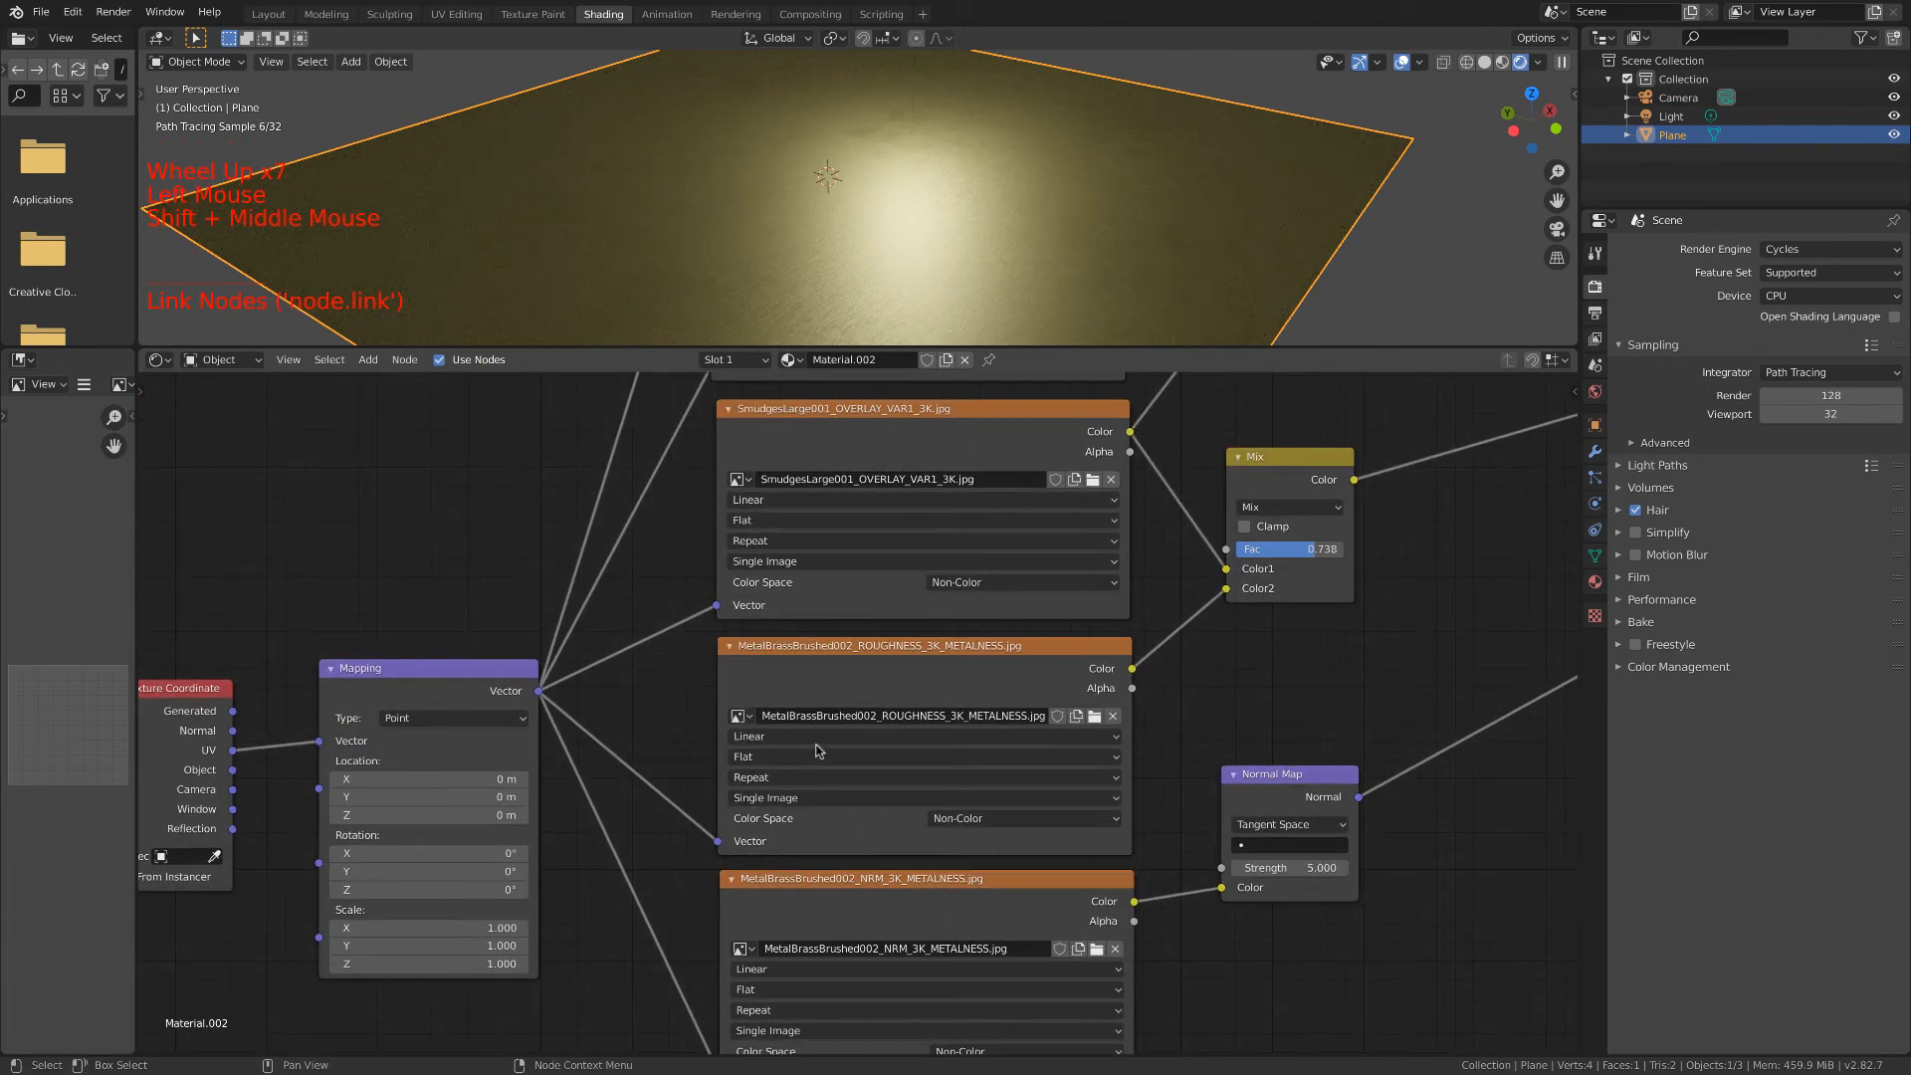
{"action": "scroll", "coordinate": [799, 708], "scroll_direction": "down", "scroll_amount": 10}
{"action": "scroll", "coordinate": [799, 708], "scroll_direction": "down", "scroll_amount": 7}
{"action": "middle_click_drag", "start_coordinate": [800, 708], "coordinate": [703, 738], "text": "shift"}
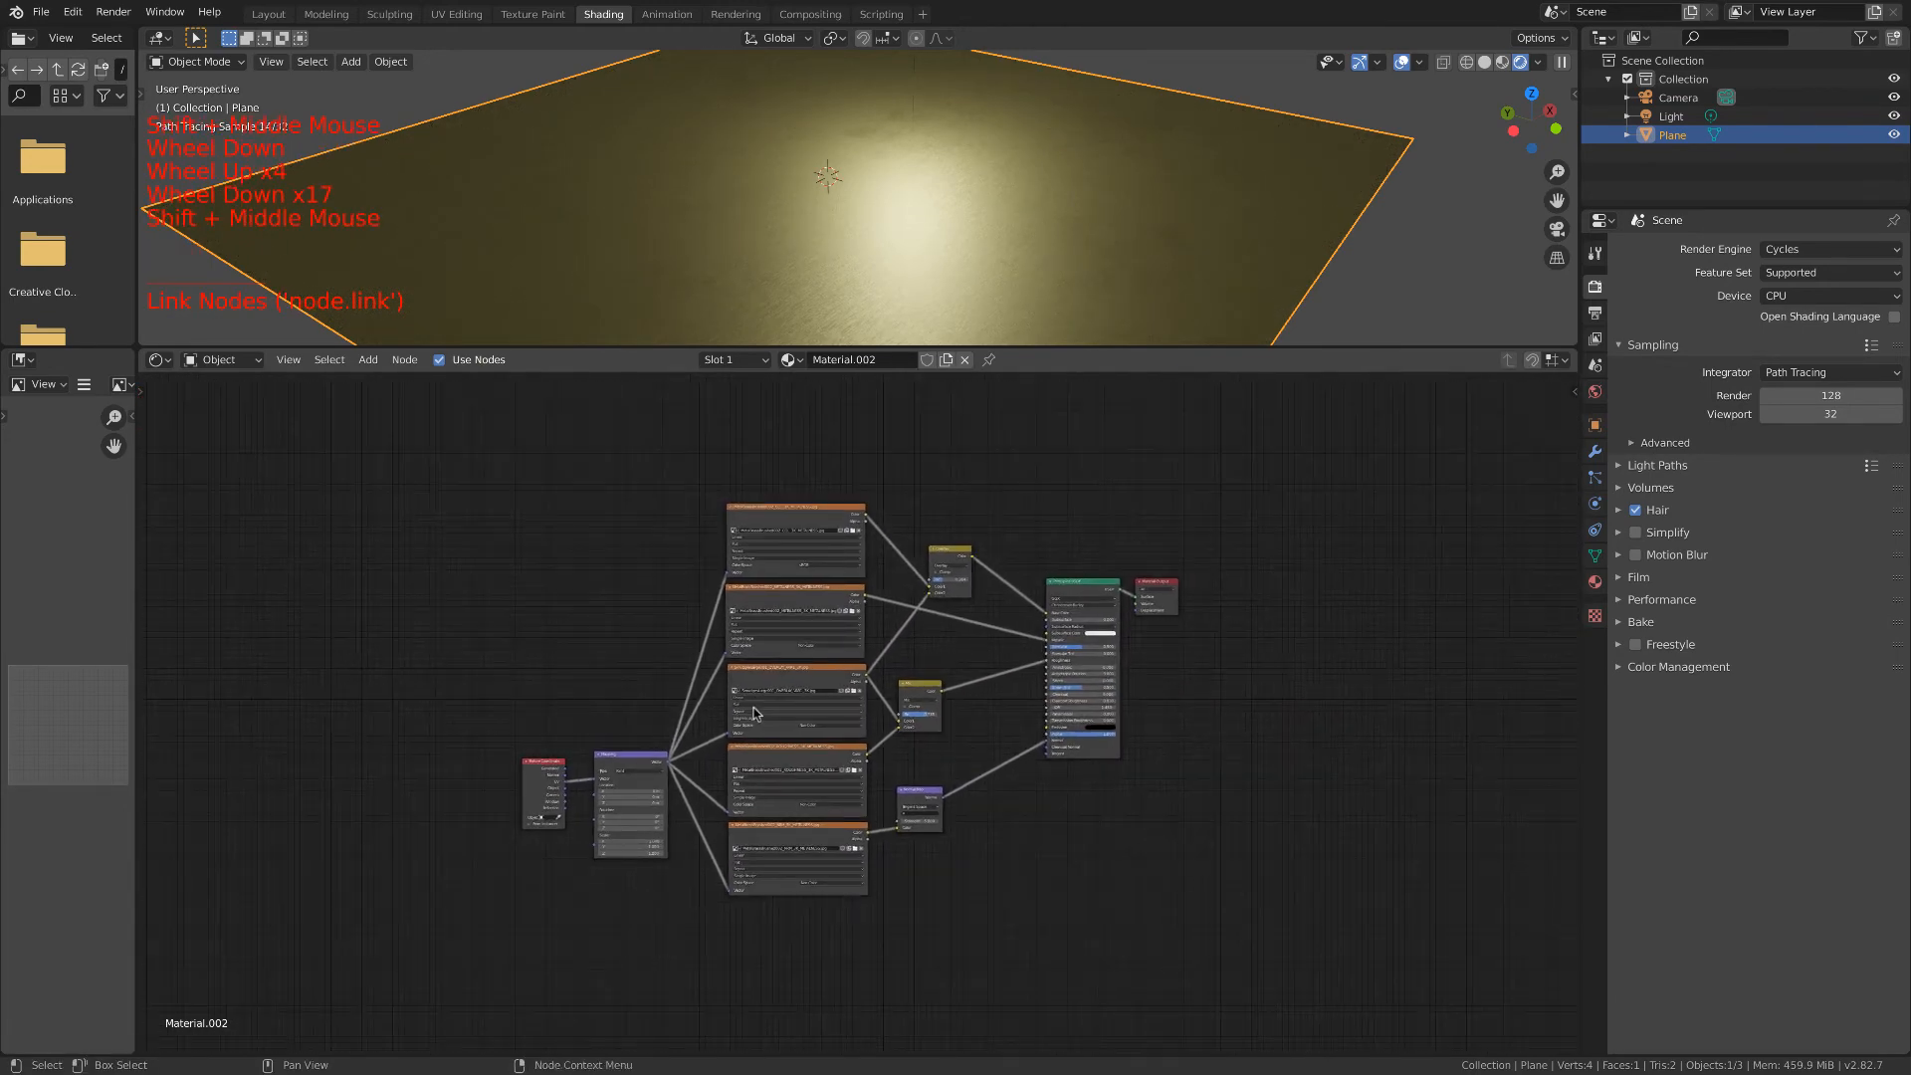
{"action": "scroll", "coordinate": [794, 539], "scroll_direction": "up", "scroll_amount": 4}
{"action": "middle_click_drag", "start_coordinate": [793, 539], "coordinate": [770, 650], "text": "shift"}
{"action": "scroll", "coordinate": [769, 650], "scroll_direction": "up", "scroll_amount": 5}
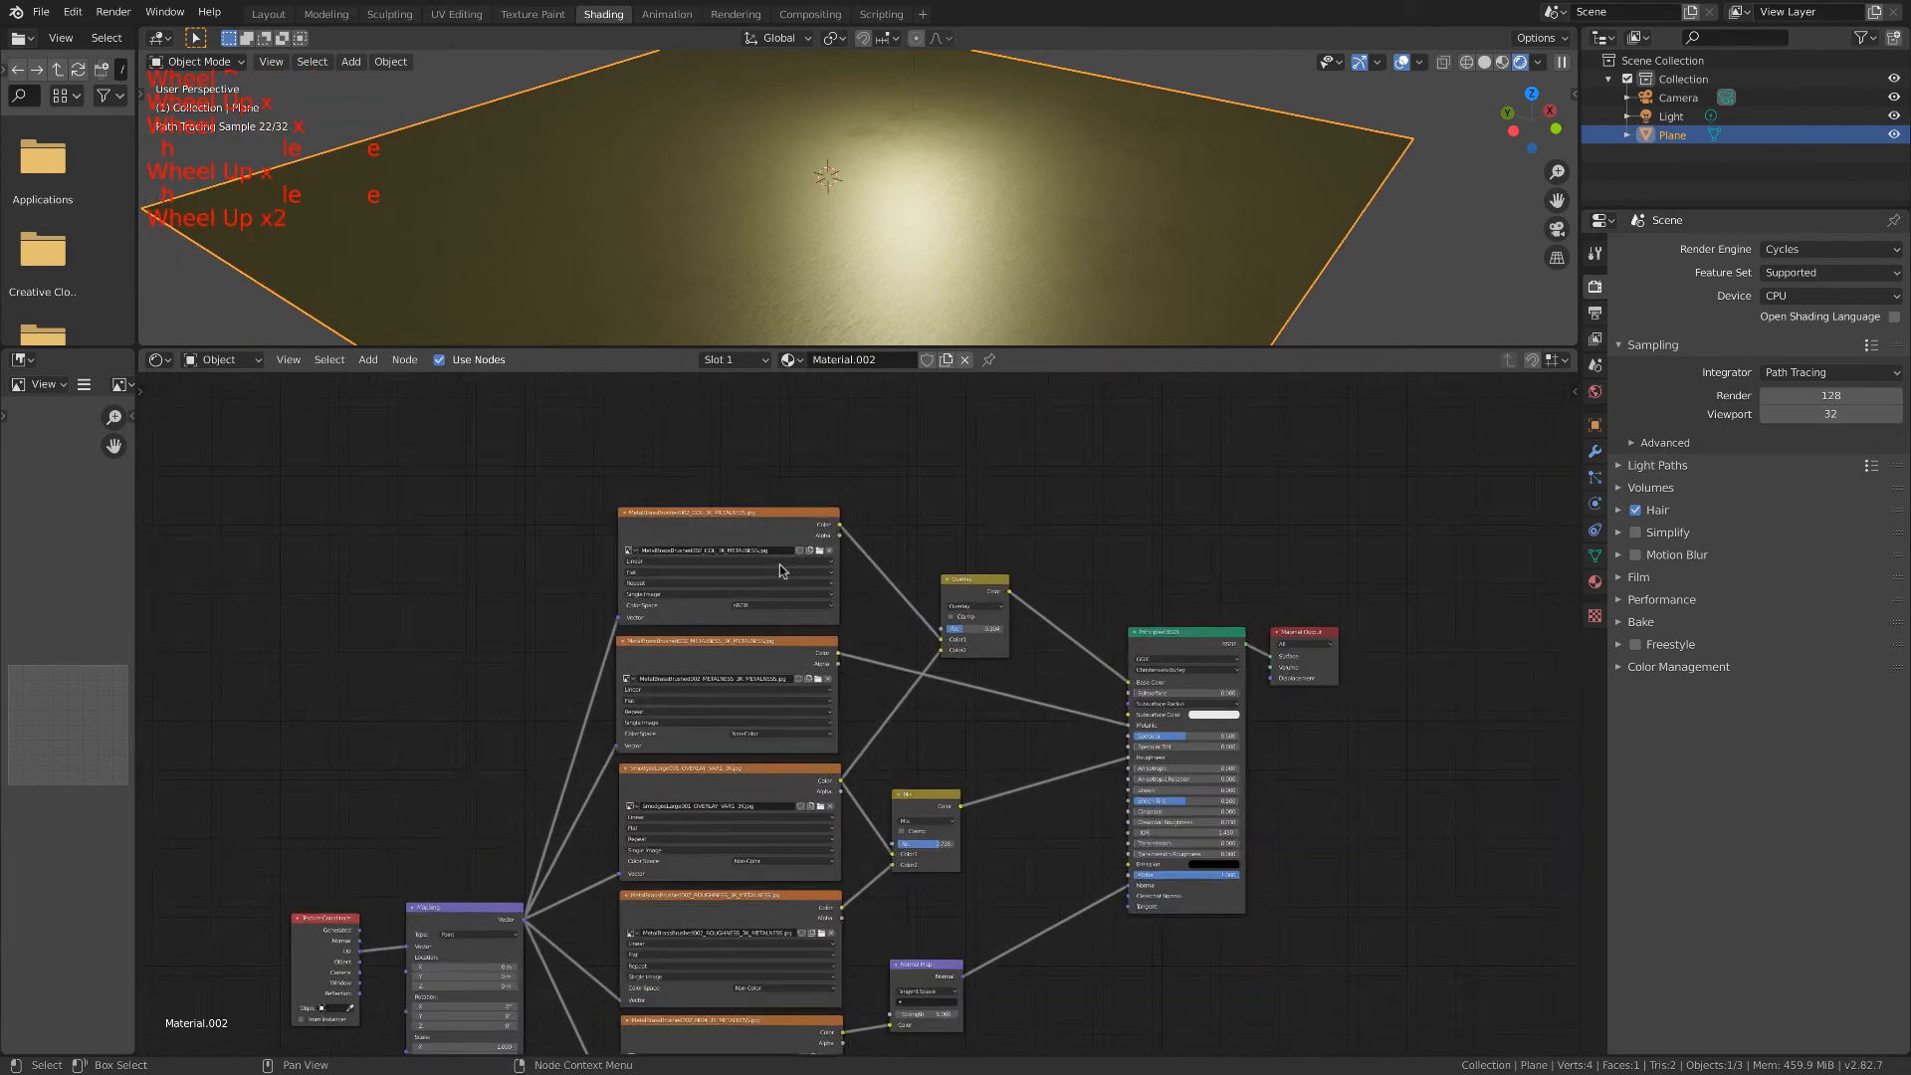
Preview the brass color texture and the metalness texture on the plane with the Emission Viewer.
{"action": "middle_click_drag", "start_coordinate": [739, 513], "coordinate": [804, 609], "text": "shift"}
{"action": "left_click", "coordinate": [804, 589]}
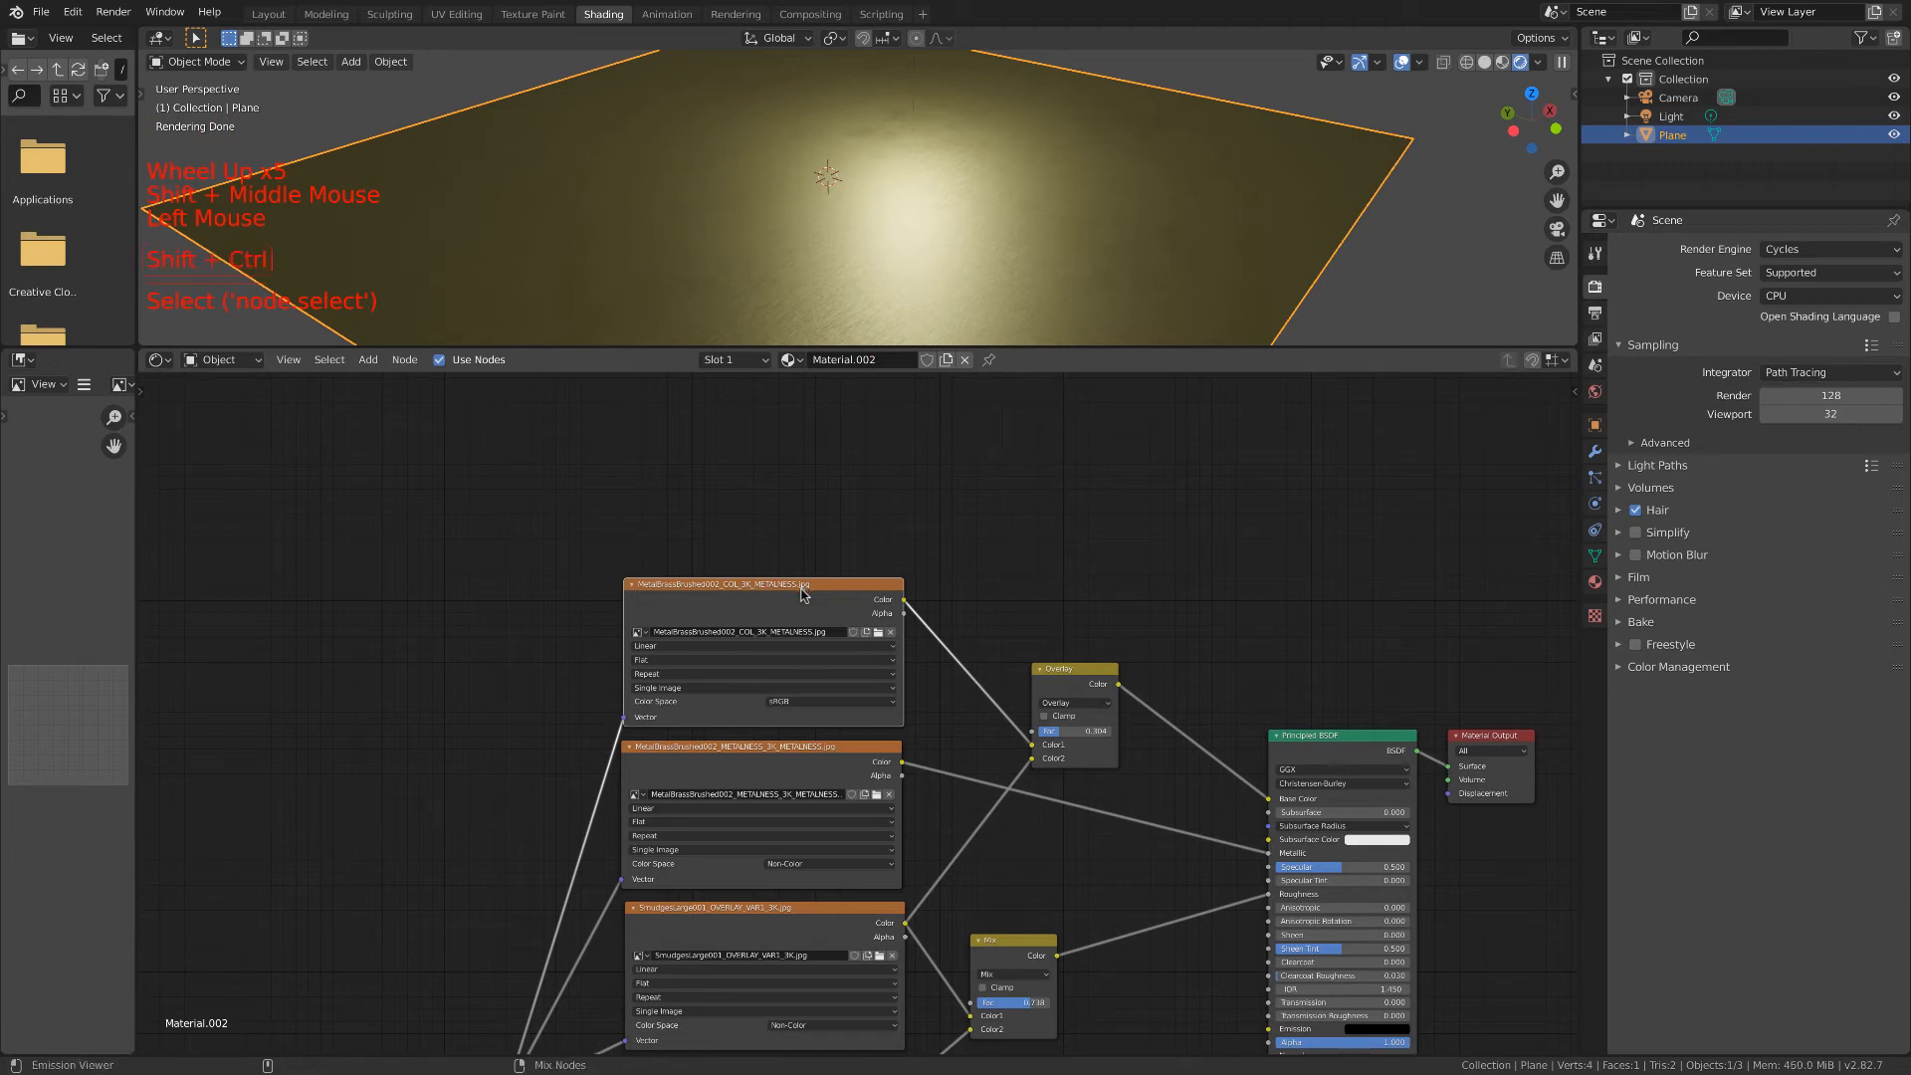
{"action": "left_click", "coordinate": [804, 594], "text": "ctrl+shift"}
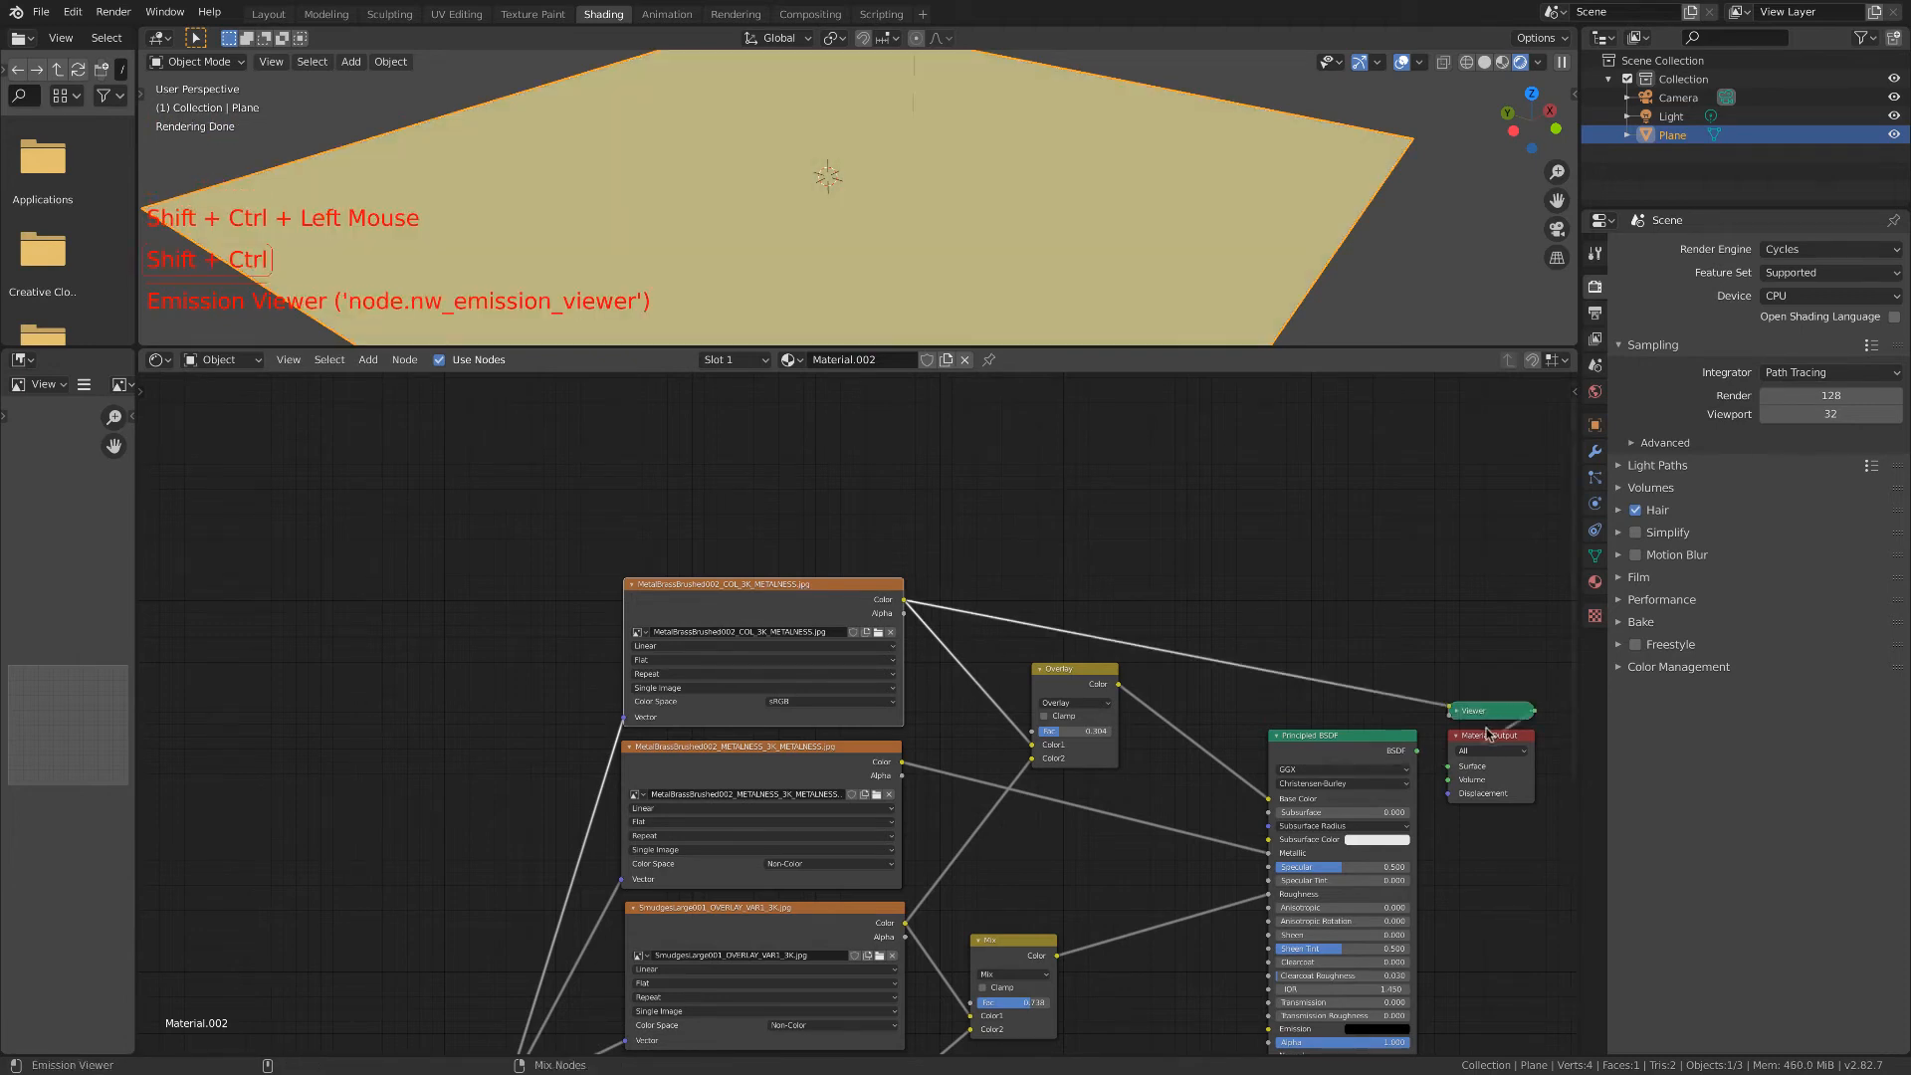
{"action": "left_click", "coordinate": [833, 753], "text": "ctrl+shift"}
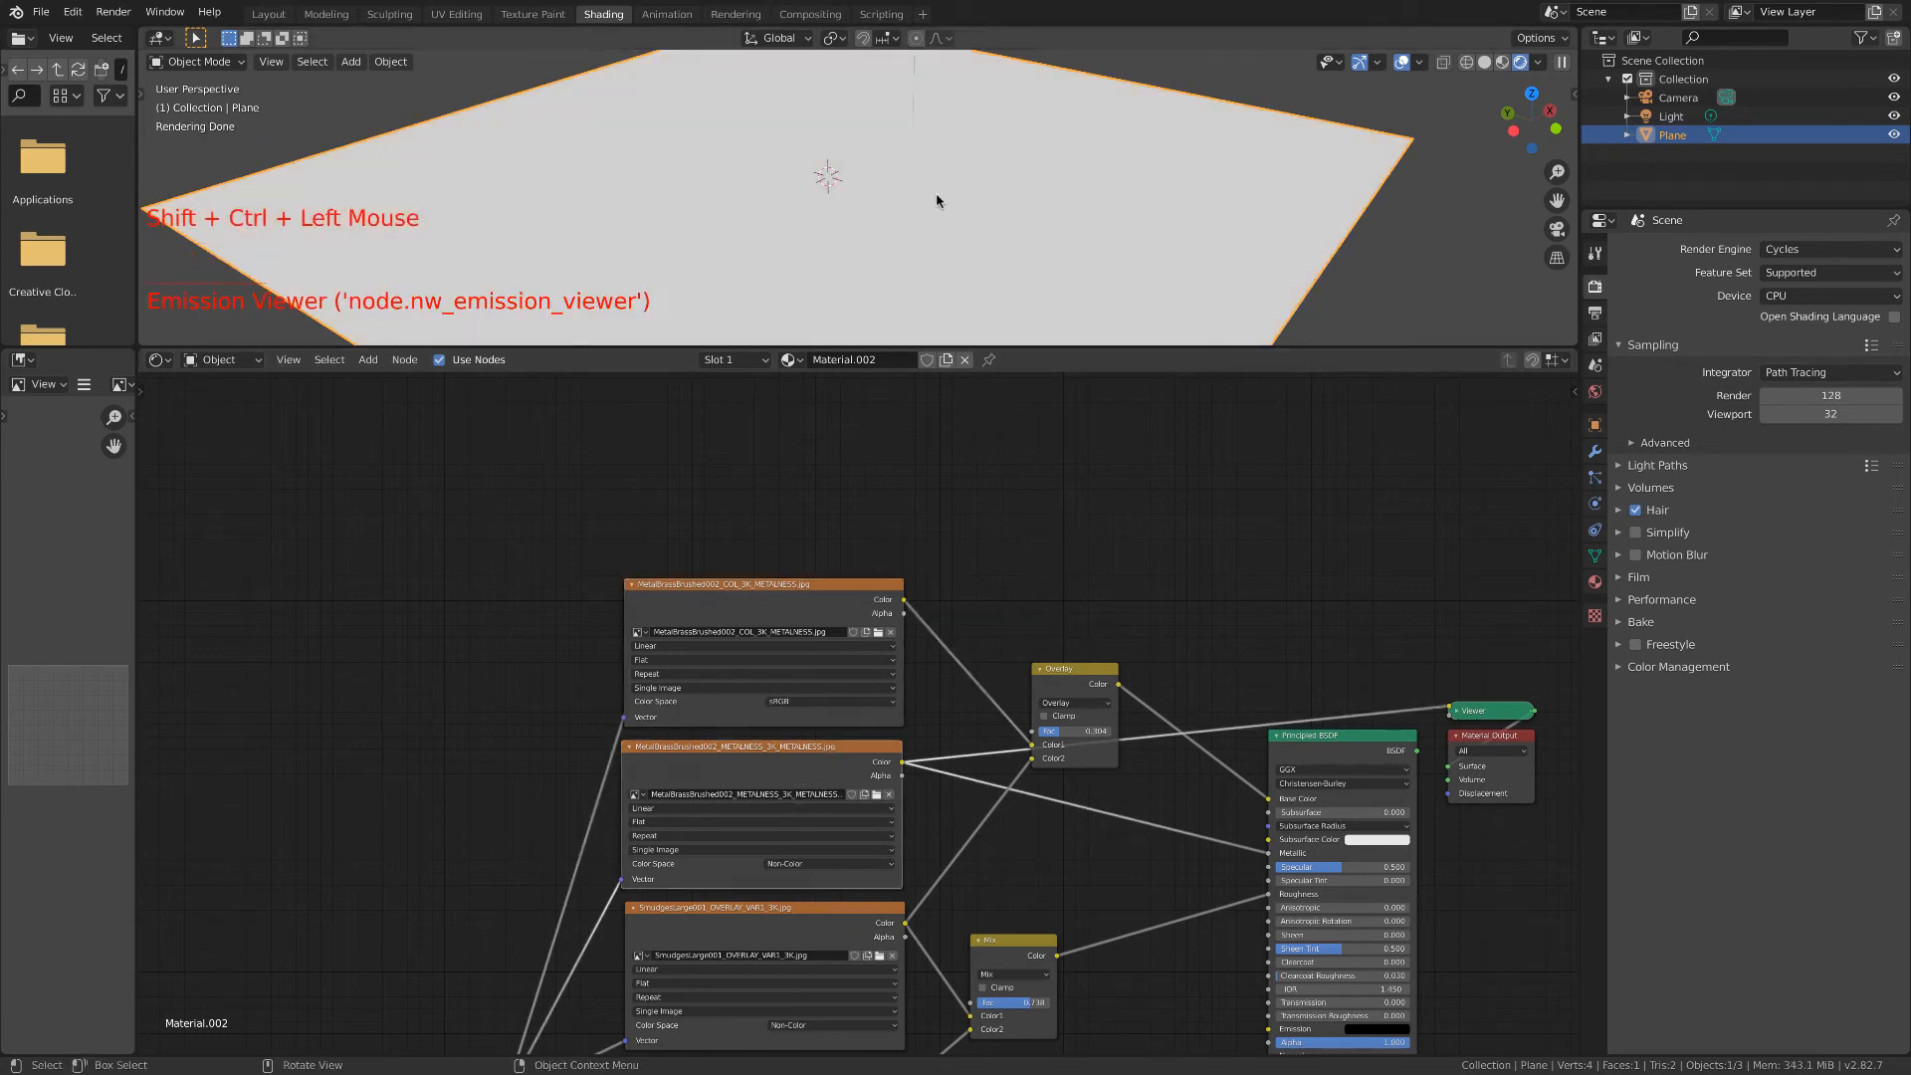
Preview the smudges texture's Color and Alpha outputs on the plane with the Emission Viewer and inspect the surface.
{"action": "middle_click_drag", "start_coordinate": [899, 745], "coordinate": [880, 514]}
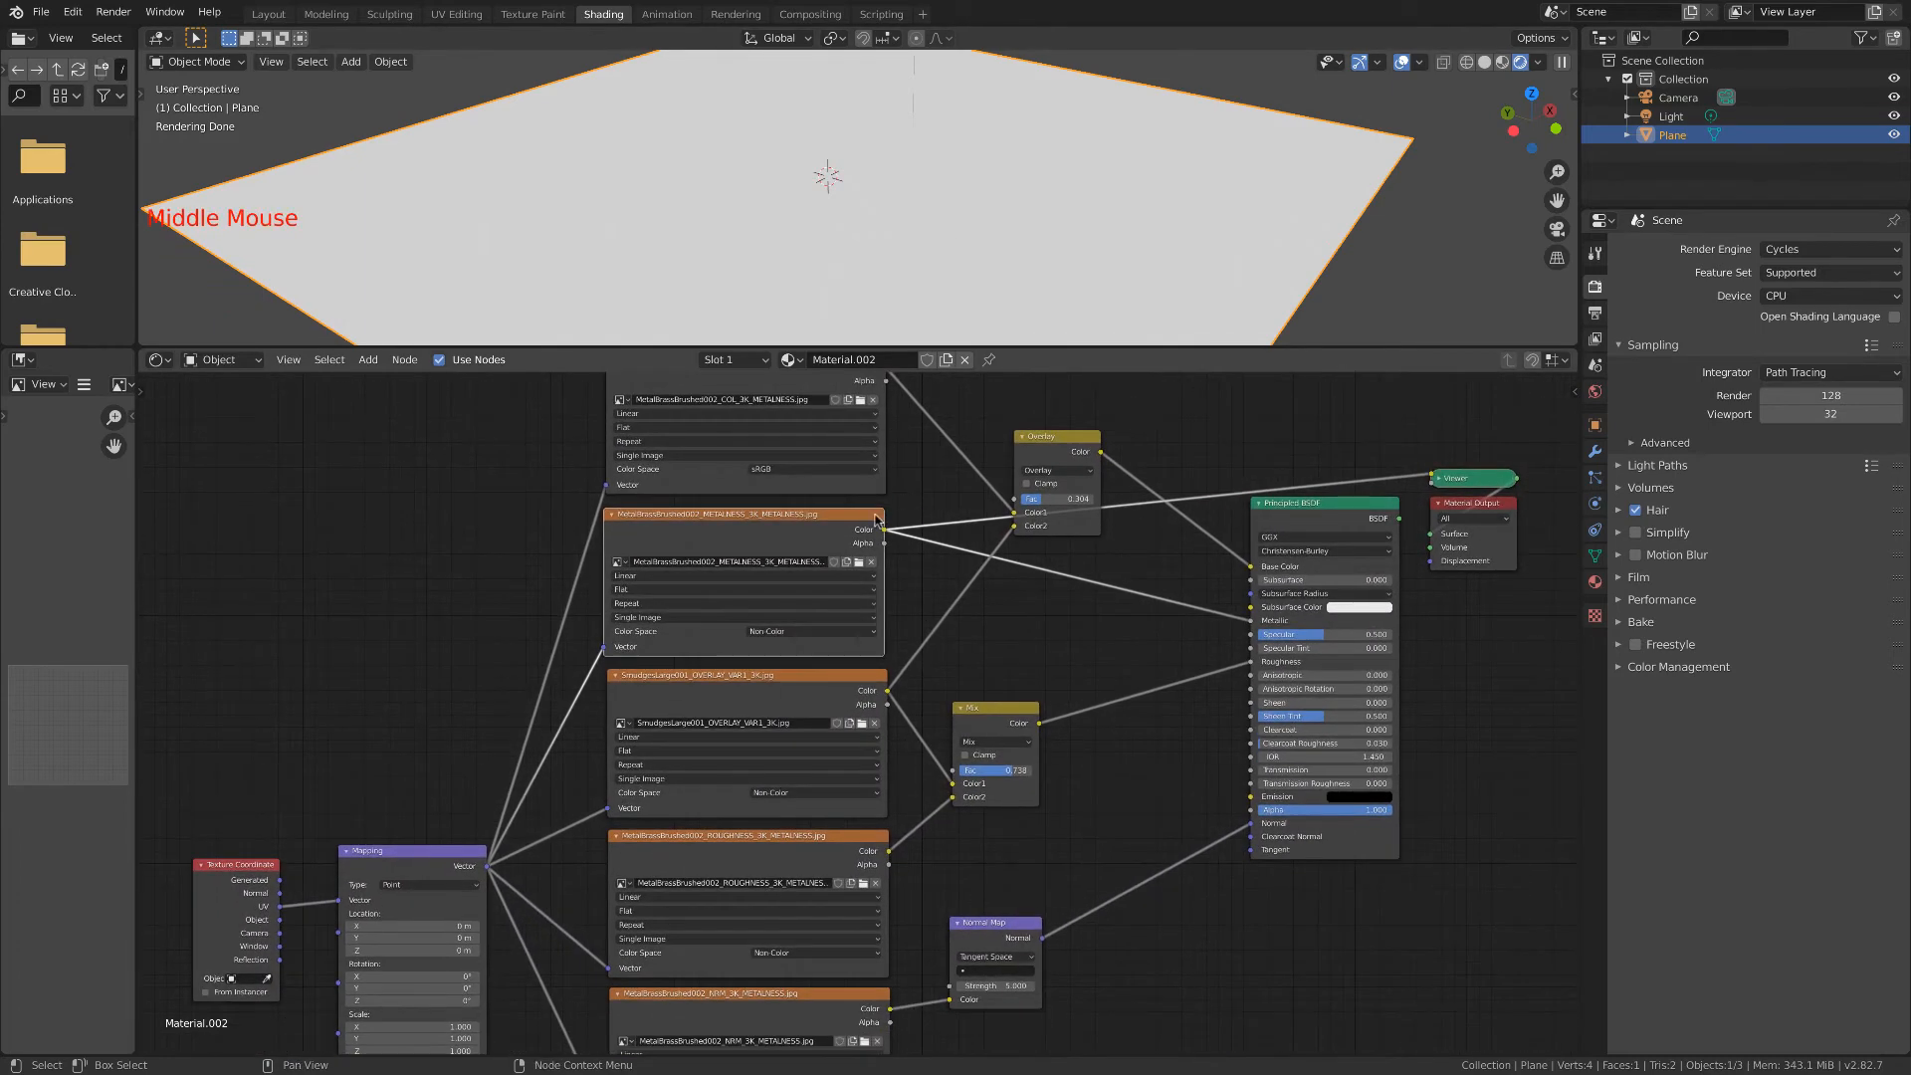
{"action": "left_click", "coordinate": [774, 683], "text": "ctrl+shift"}
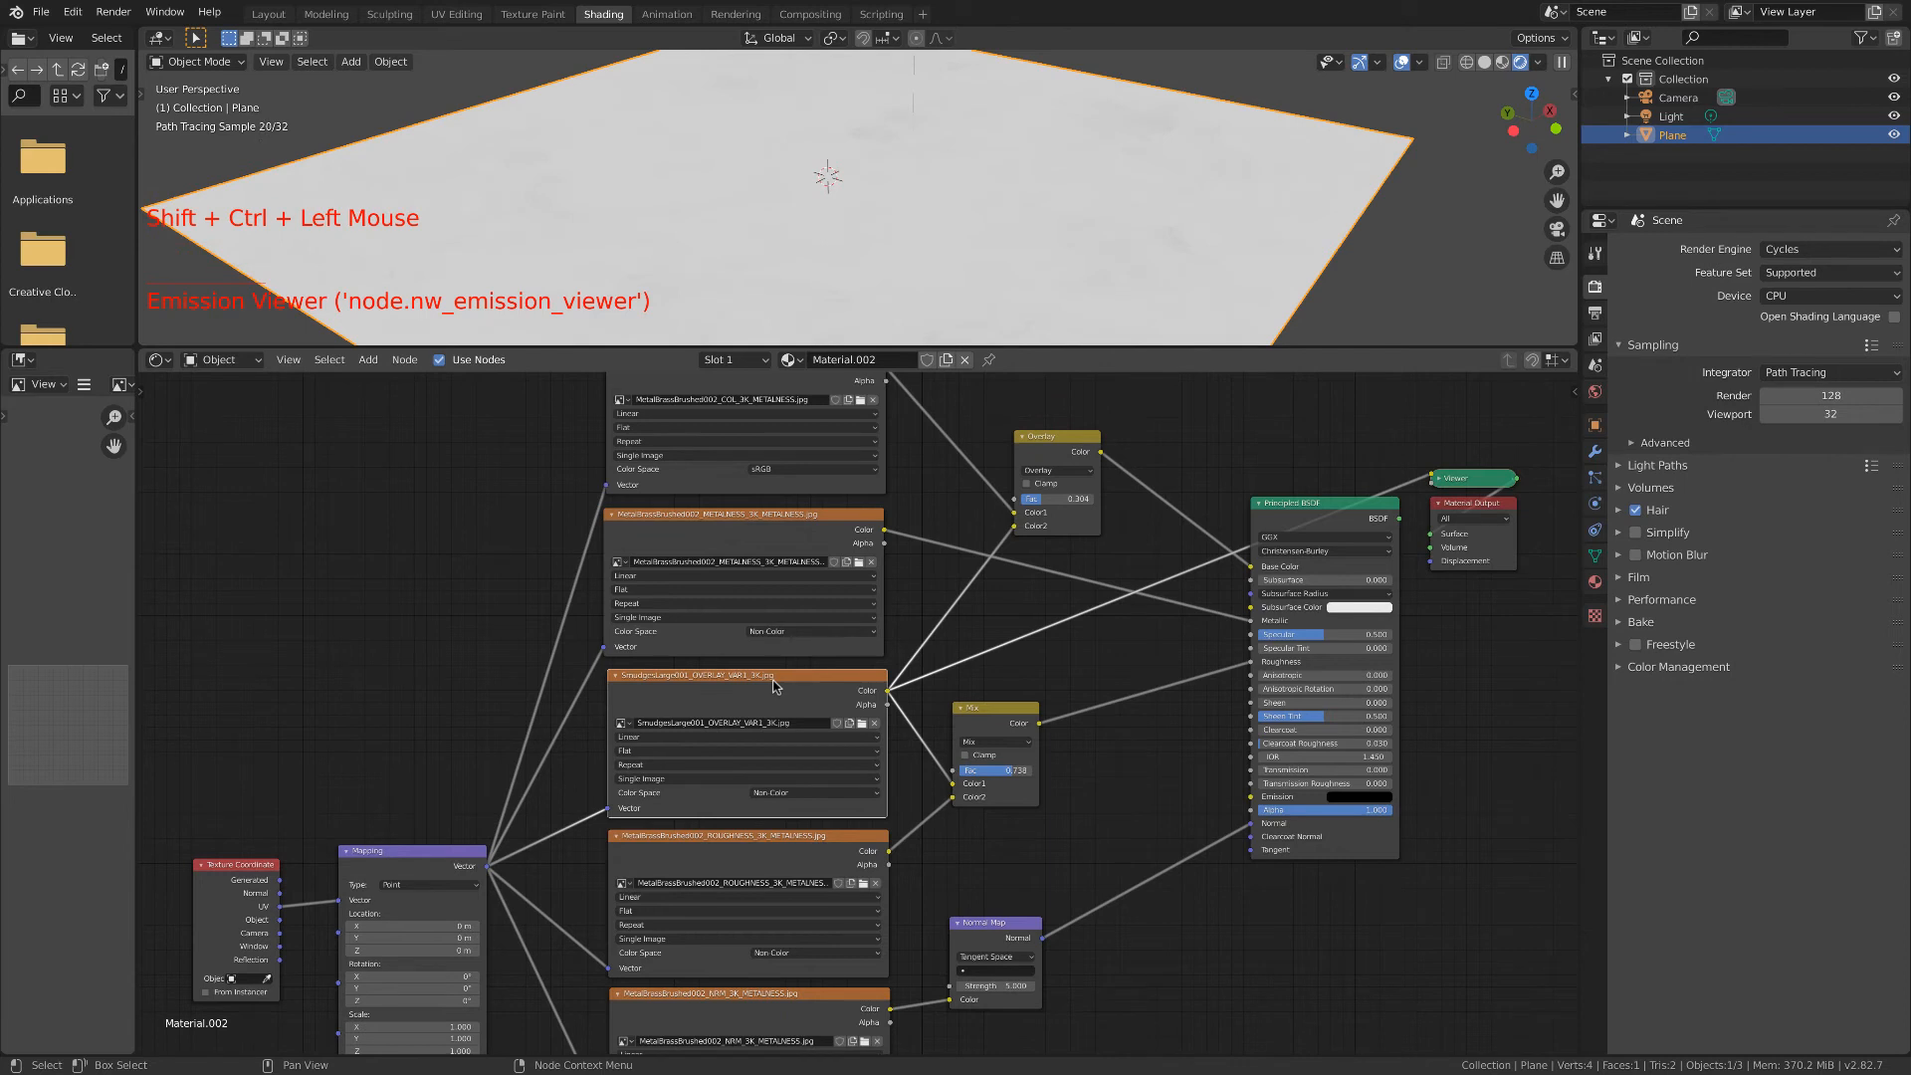
{"action": "left_click", "coordinate": [773, 683], "text": "ctrl+shift"}
{"action": "middle_click_drag", "start_coordinate": [911, 194], "coordinate": [936, 219]}
{"action": "scroll", "coordinate": [936, 219], "scroll_direction": "up", "scroll_amount": 3}
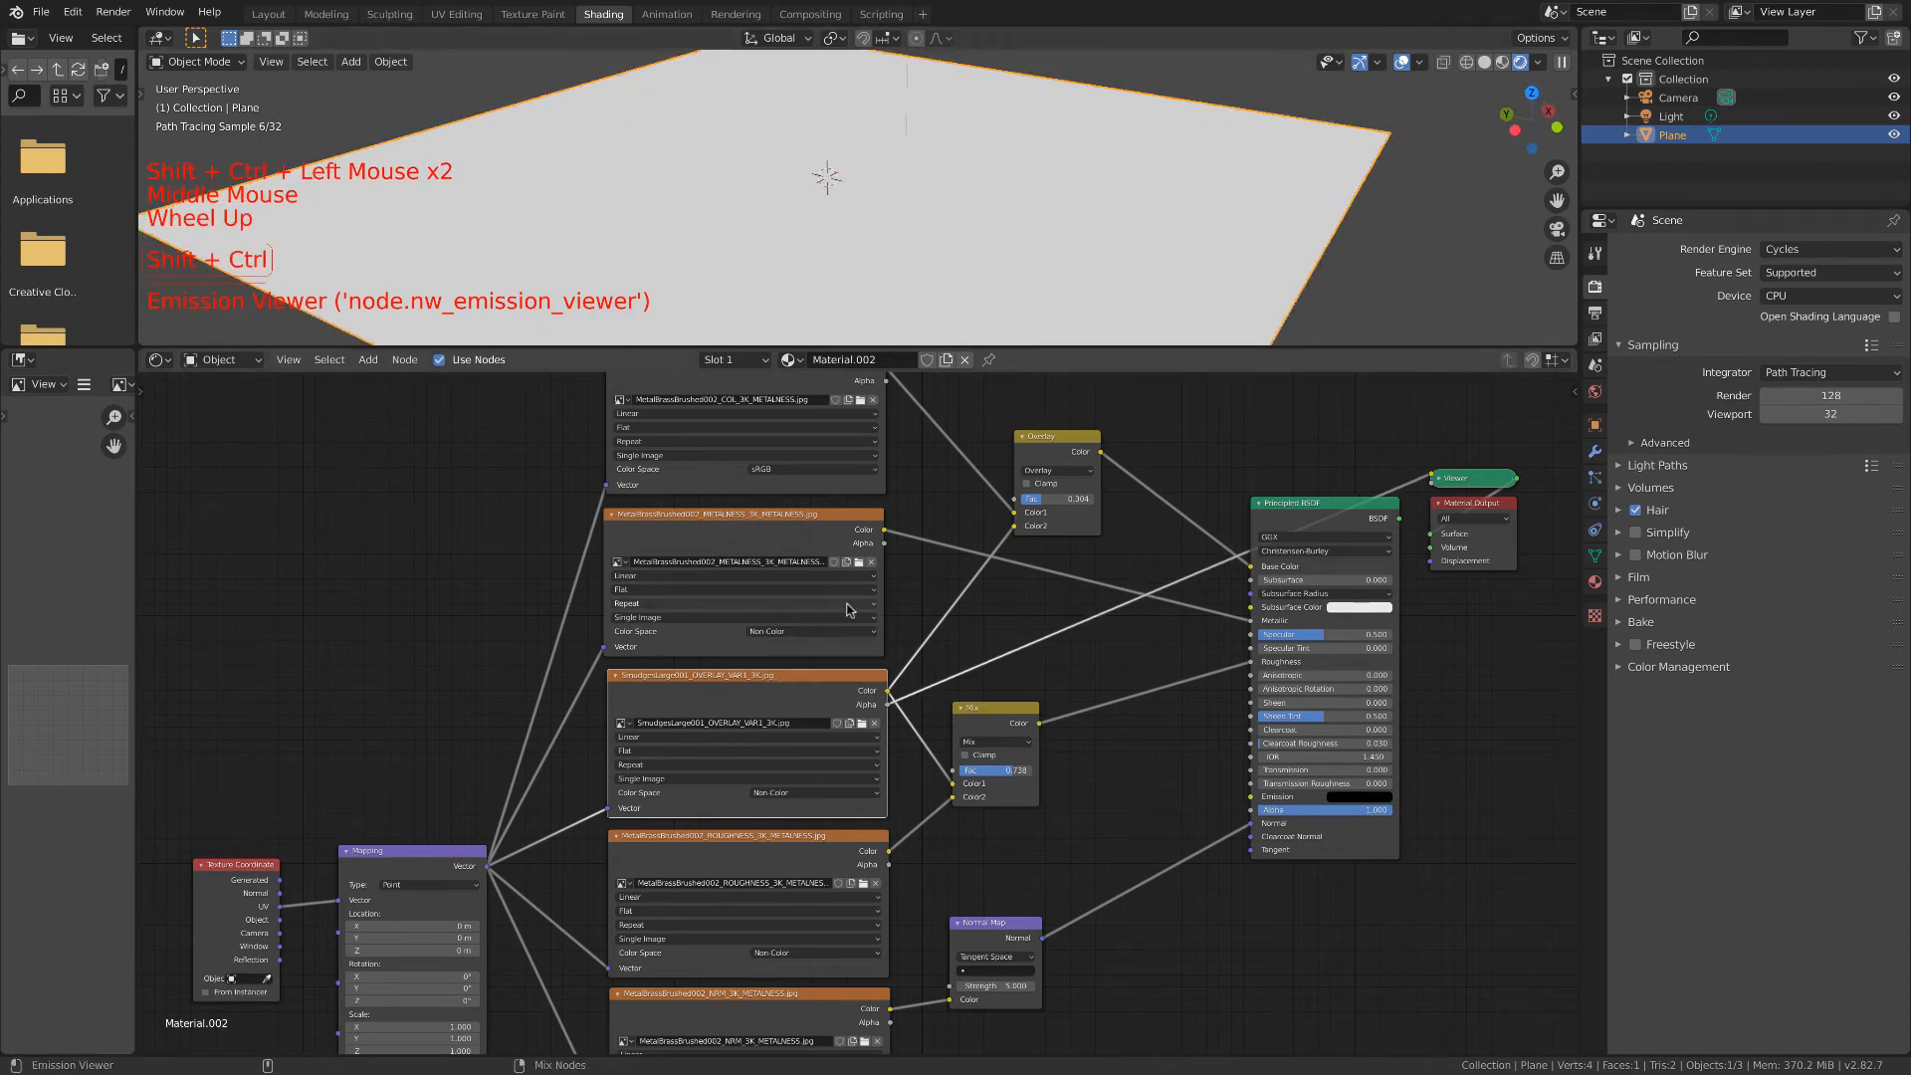
{"action": "left_click", "coordinate": [831, 676], "text": "ctrl+shift"}
Preview the roughness texture and the normal texture on the plane with the Emission Viewer.
{"action": "left_click", "coordinate": [837, 838], "text": "ctrl+shift"}
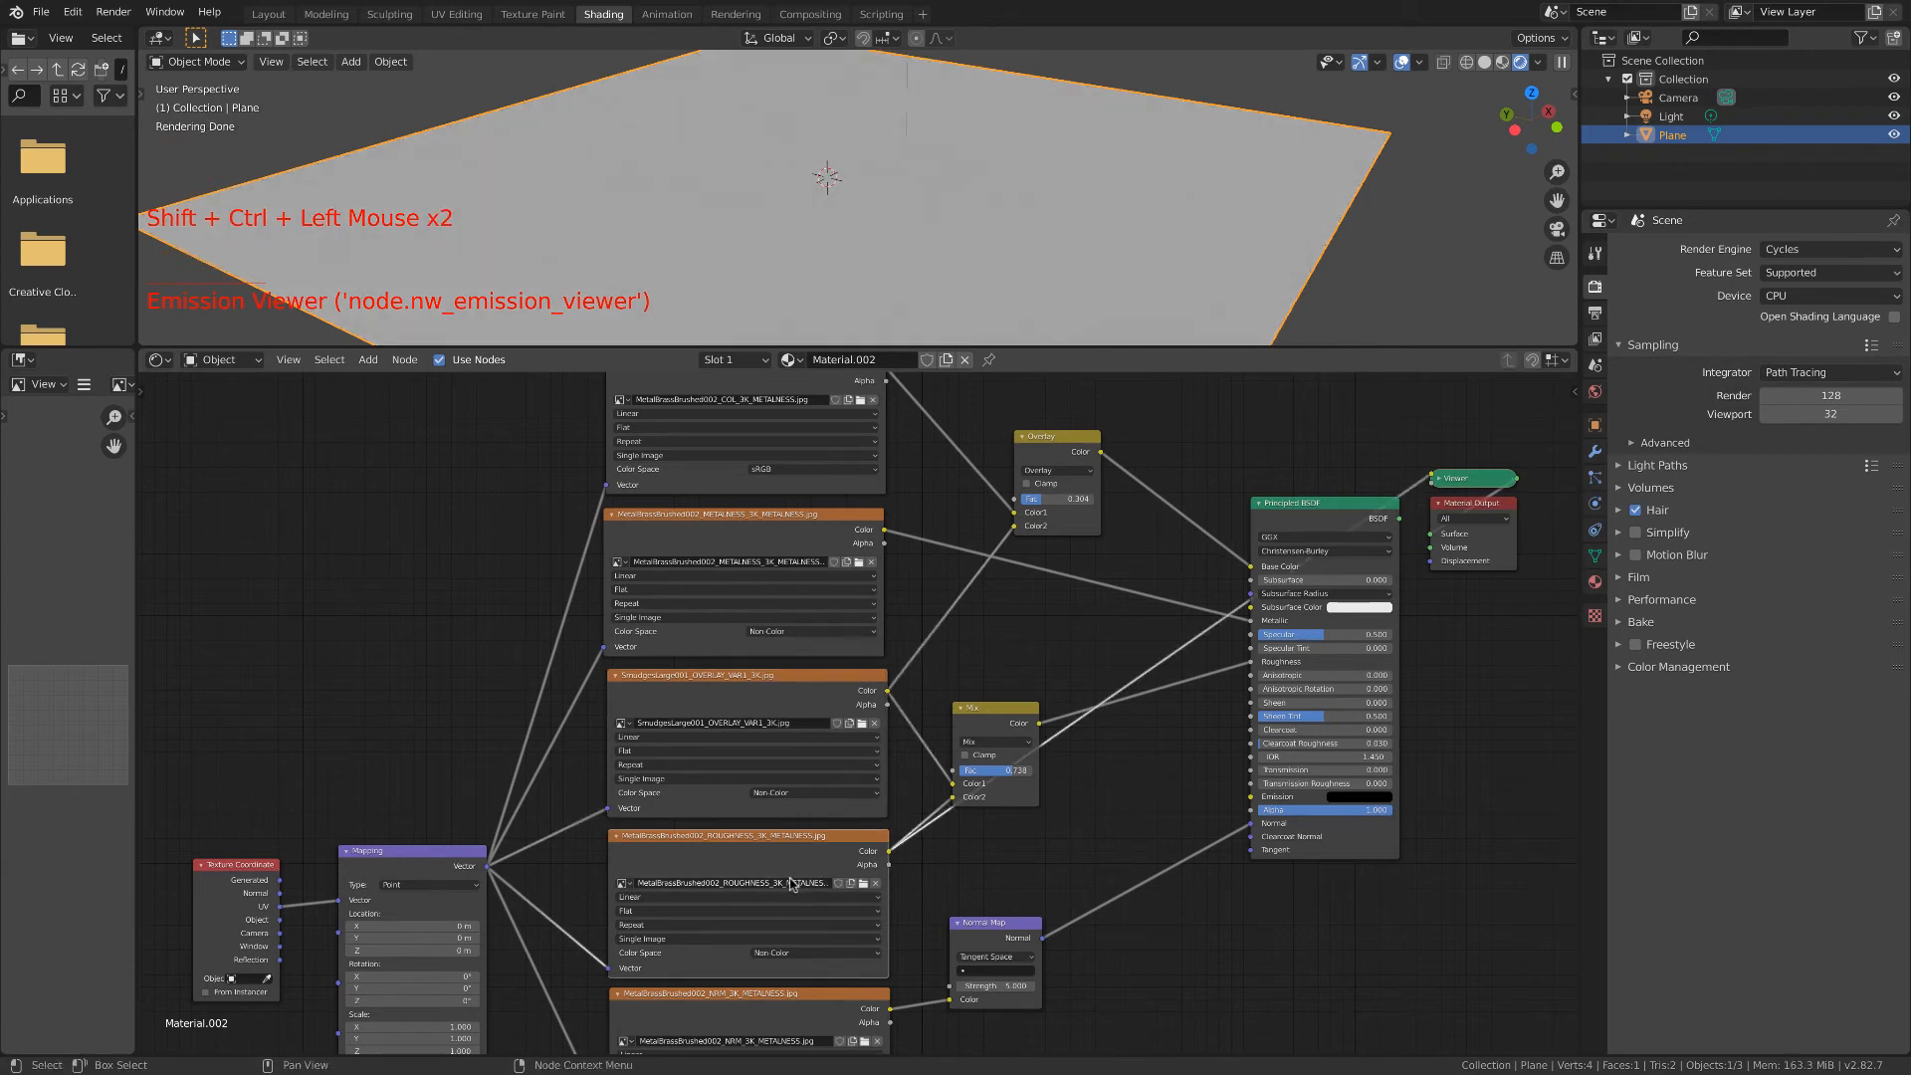
{"action": "scroll", "coordinate": [862, 756], "scroll_direction": "down", "scroll_amount": 2}
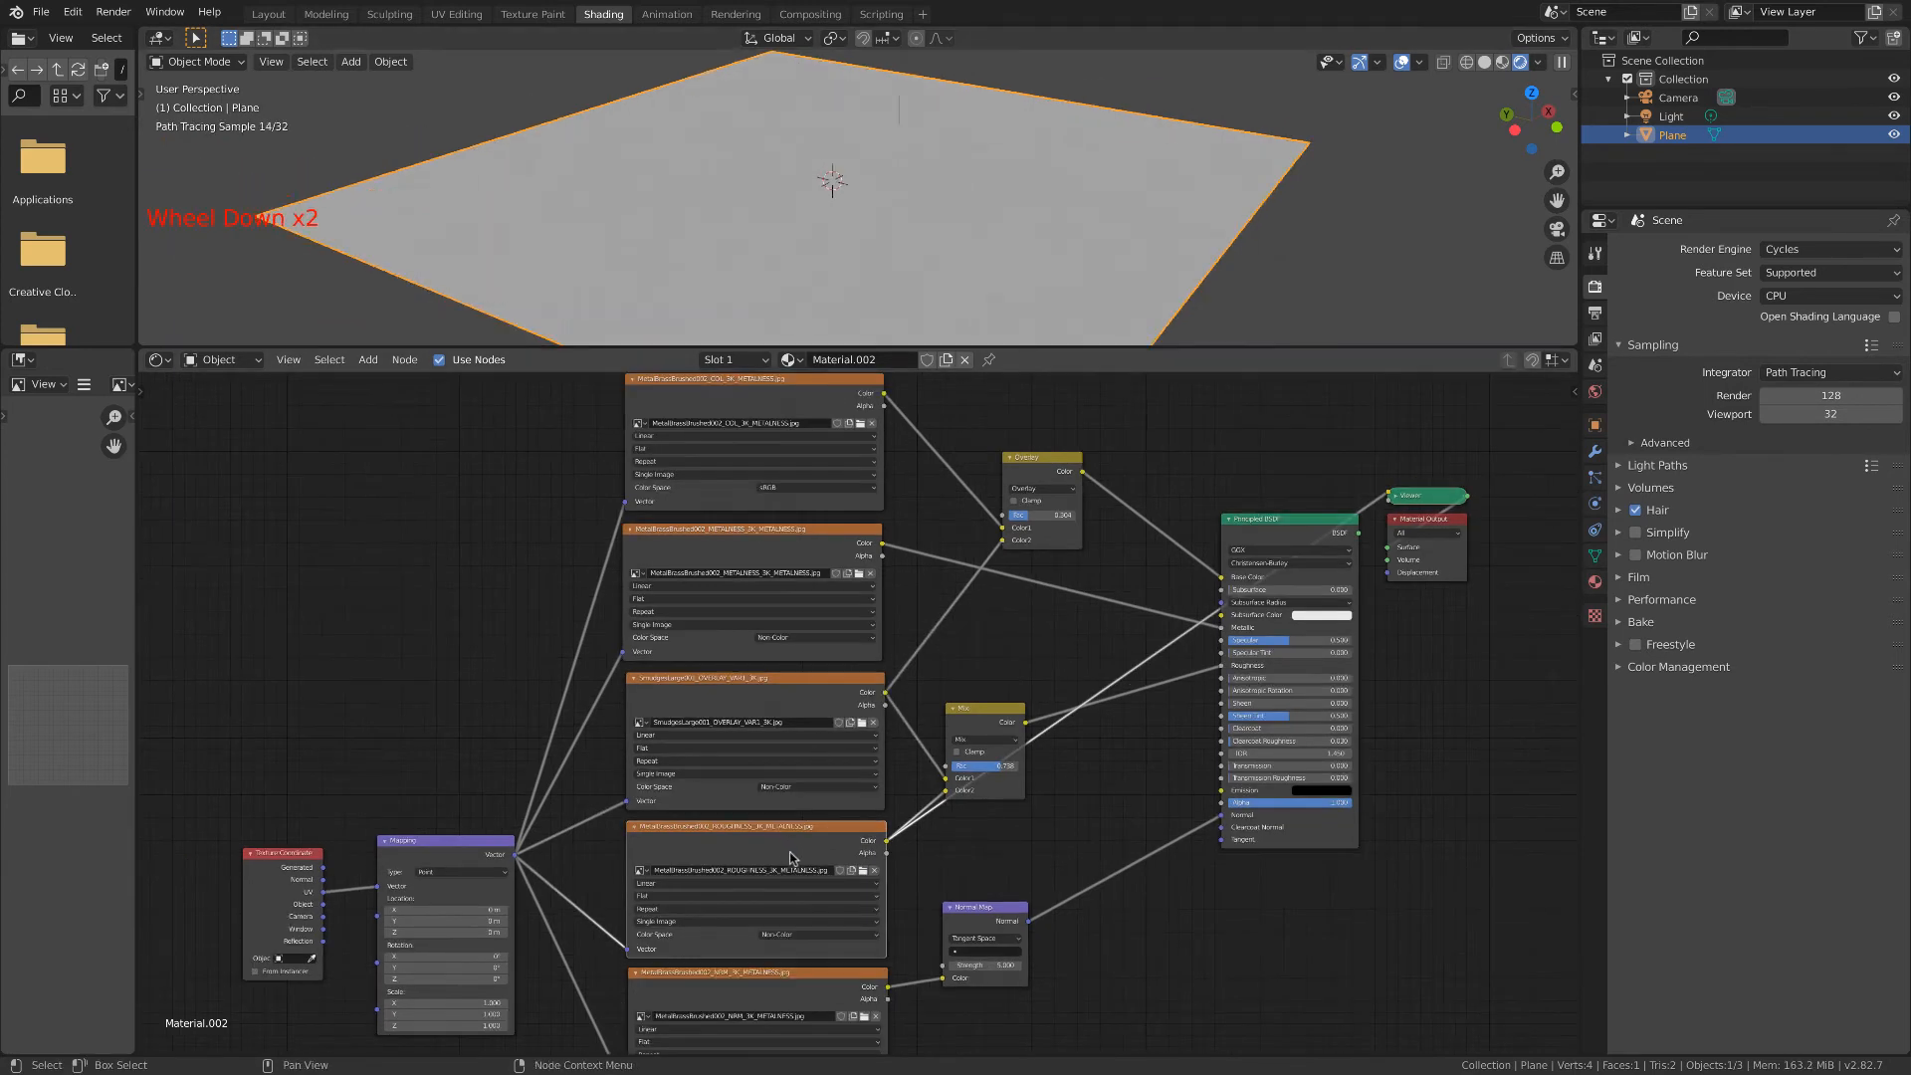
{"action": "middle_click_drag", "start_coordinate": [801, 836], "coordinate": [799, 689]}
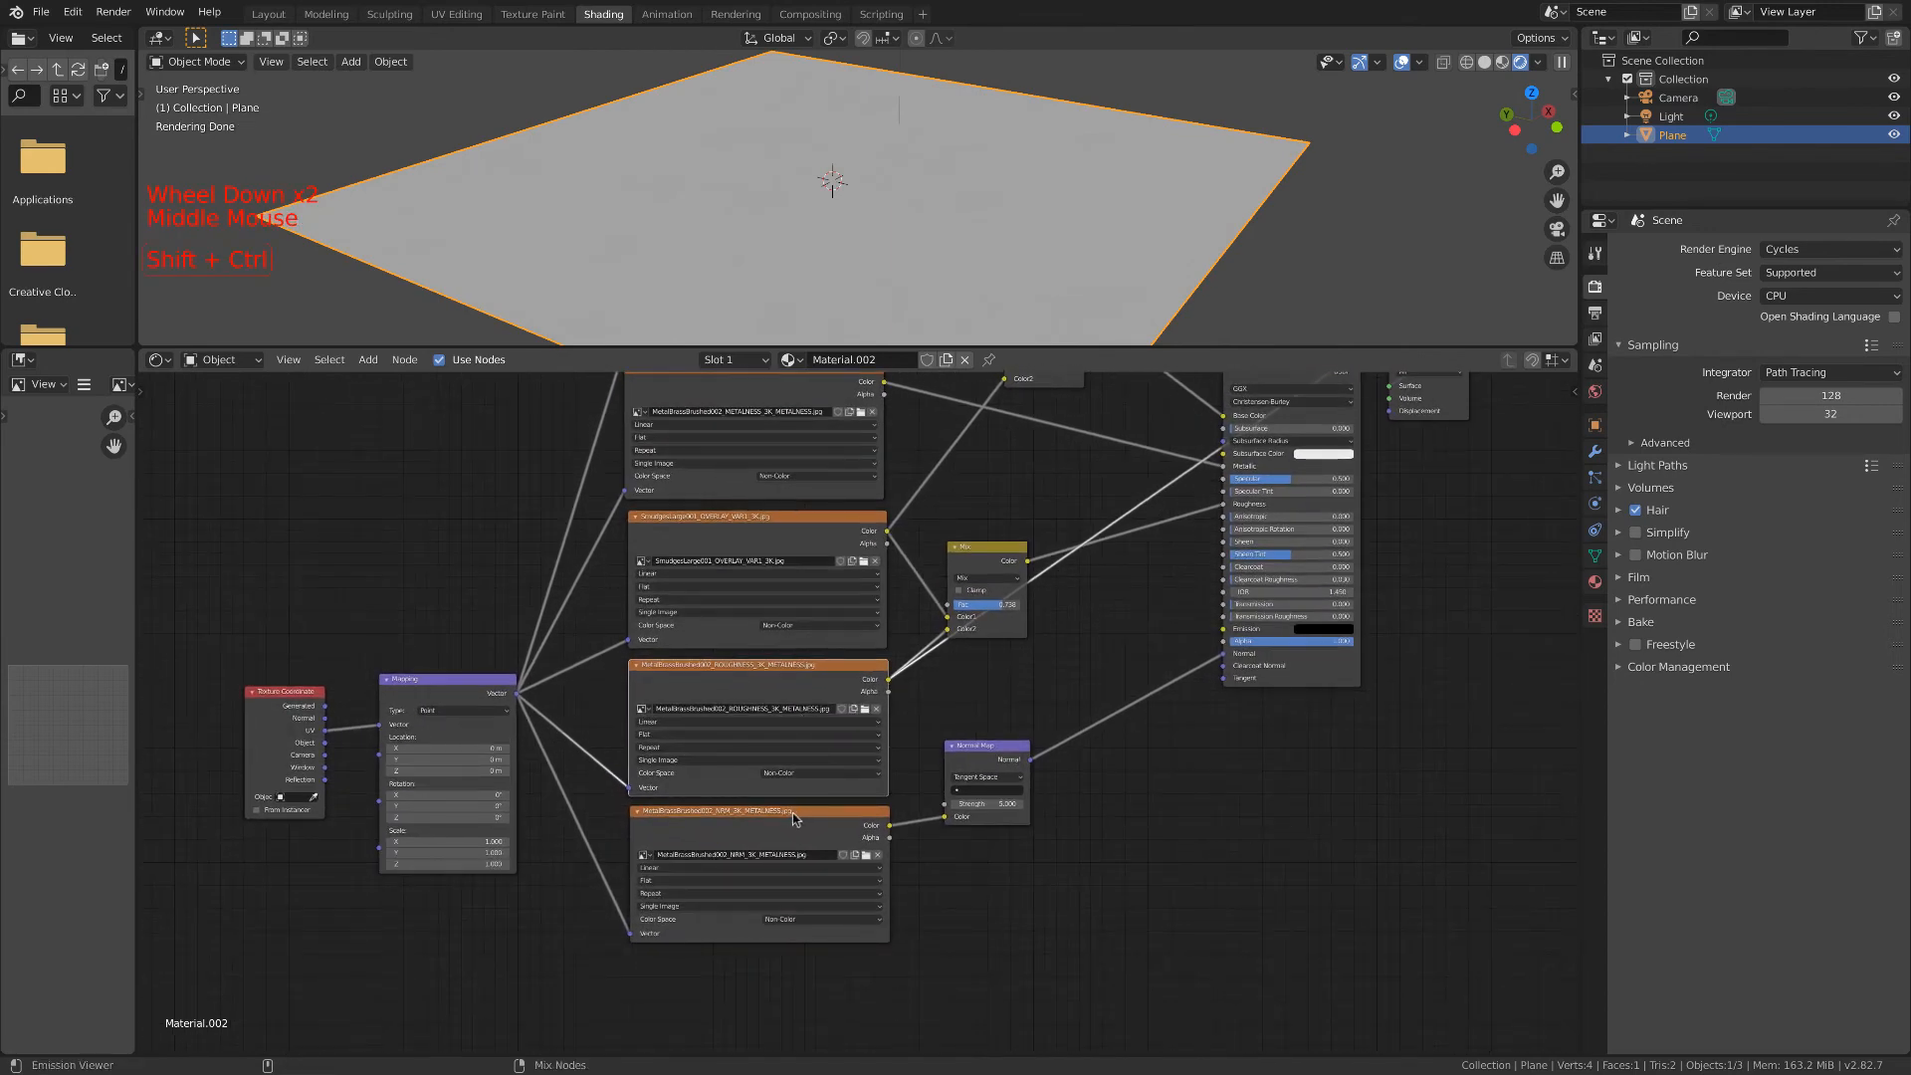
{"action": "left_click", "coordinate": [793, 818], "text": "ctrl+shift"}
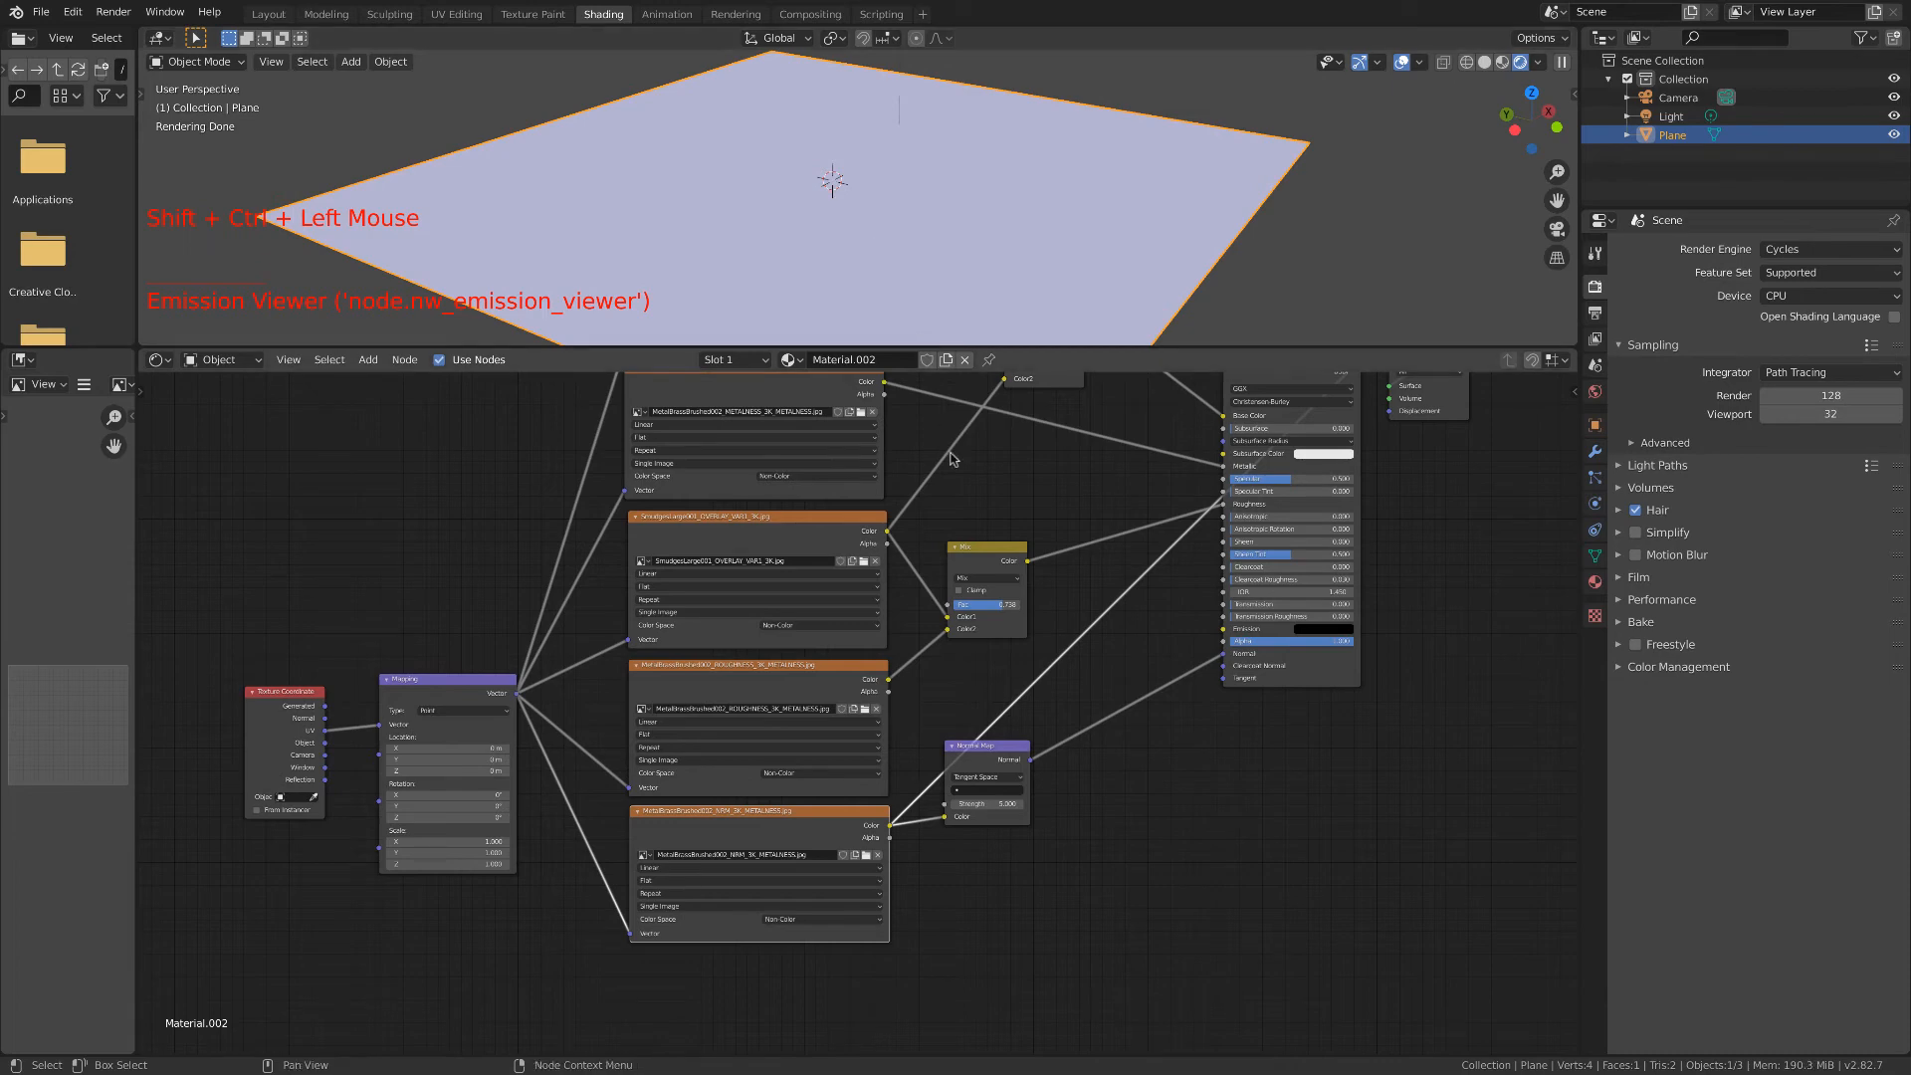
Disconnect the smudges texture from the shared Mapping node and give it its own Texture Coordinate and Mapping nodes.
{"action": "middle_click_drag", "start_coordinate": [908, 500], "coordinate": [888, 683]}
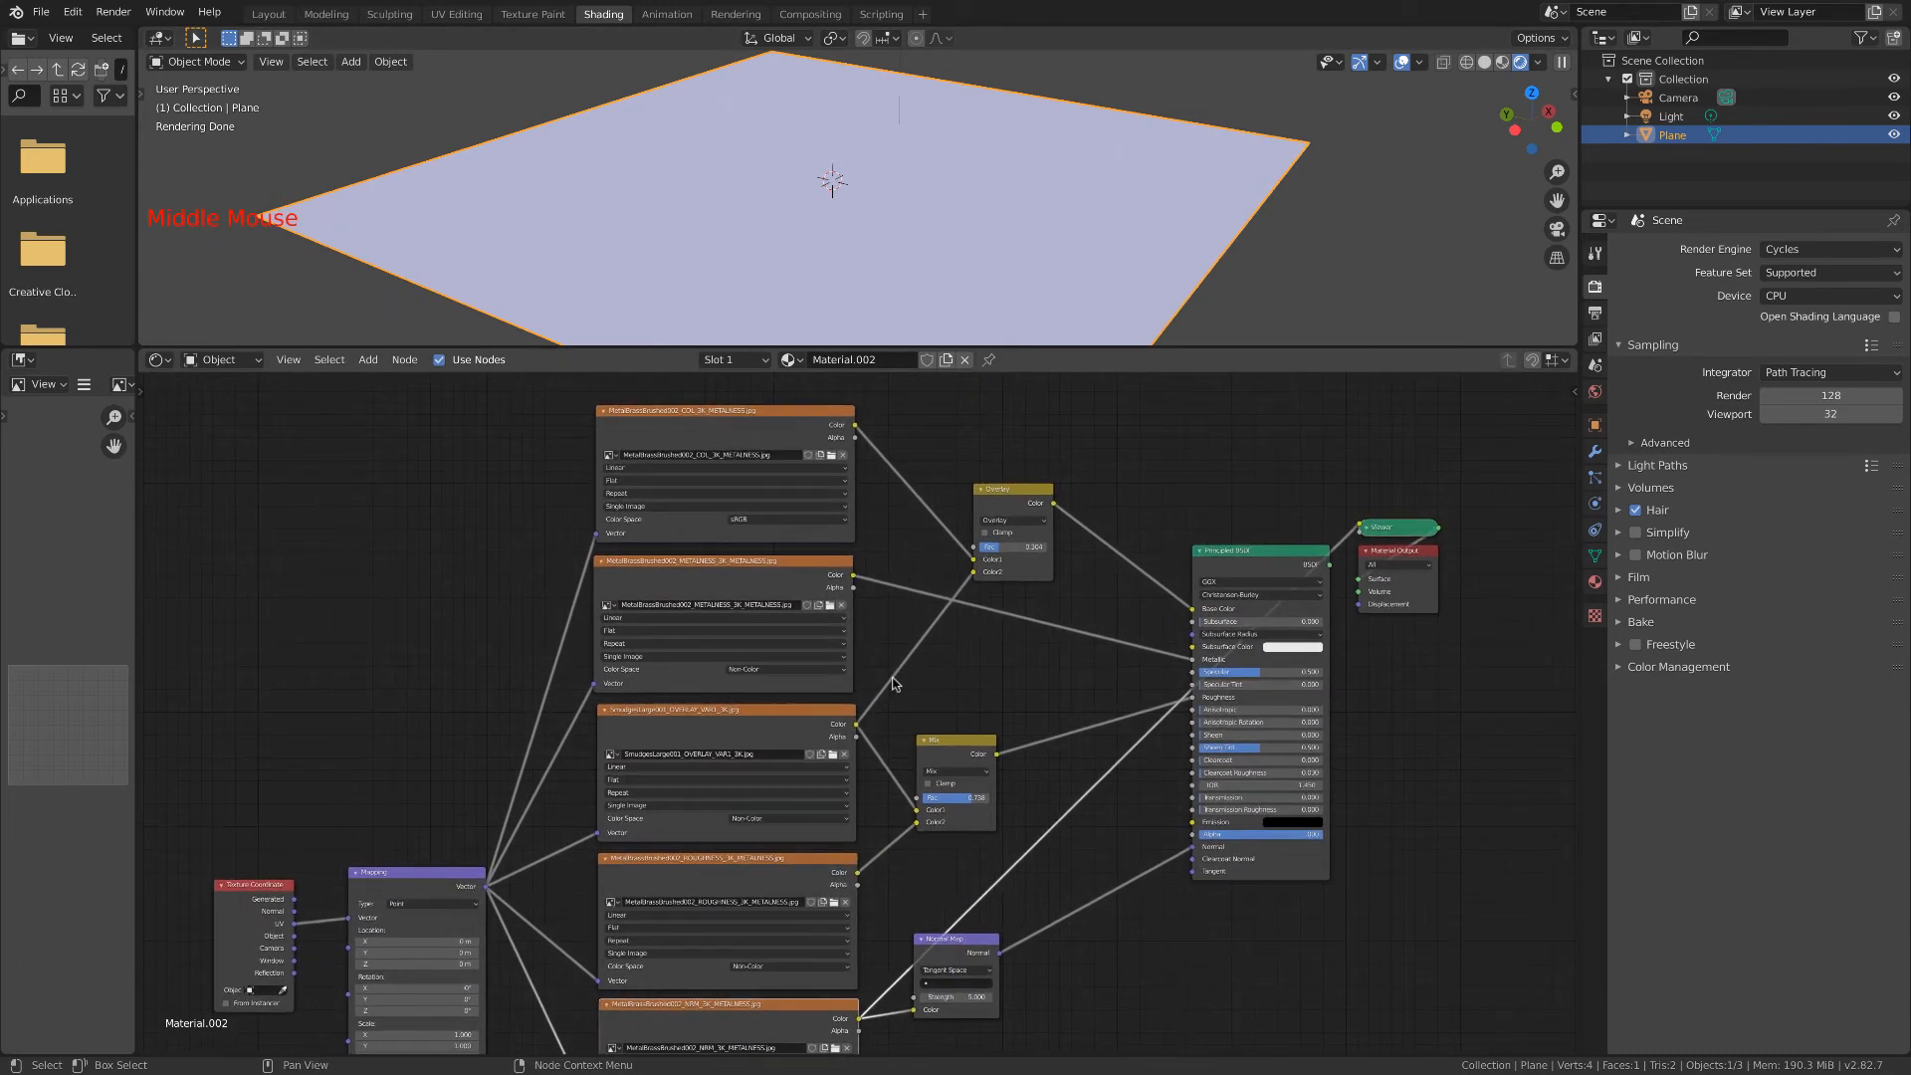
{"action": "middle_click_drag", "start_coordinate": [534, 697], "coordinate": [580, 711]}
{"action": "scroll", "coordinate": [687, 763], "scroll_direction": "up", "scroll_amount": 4}
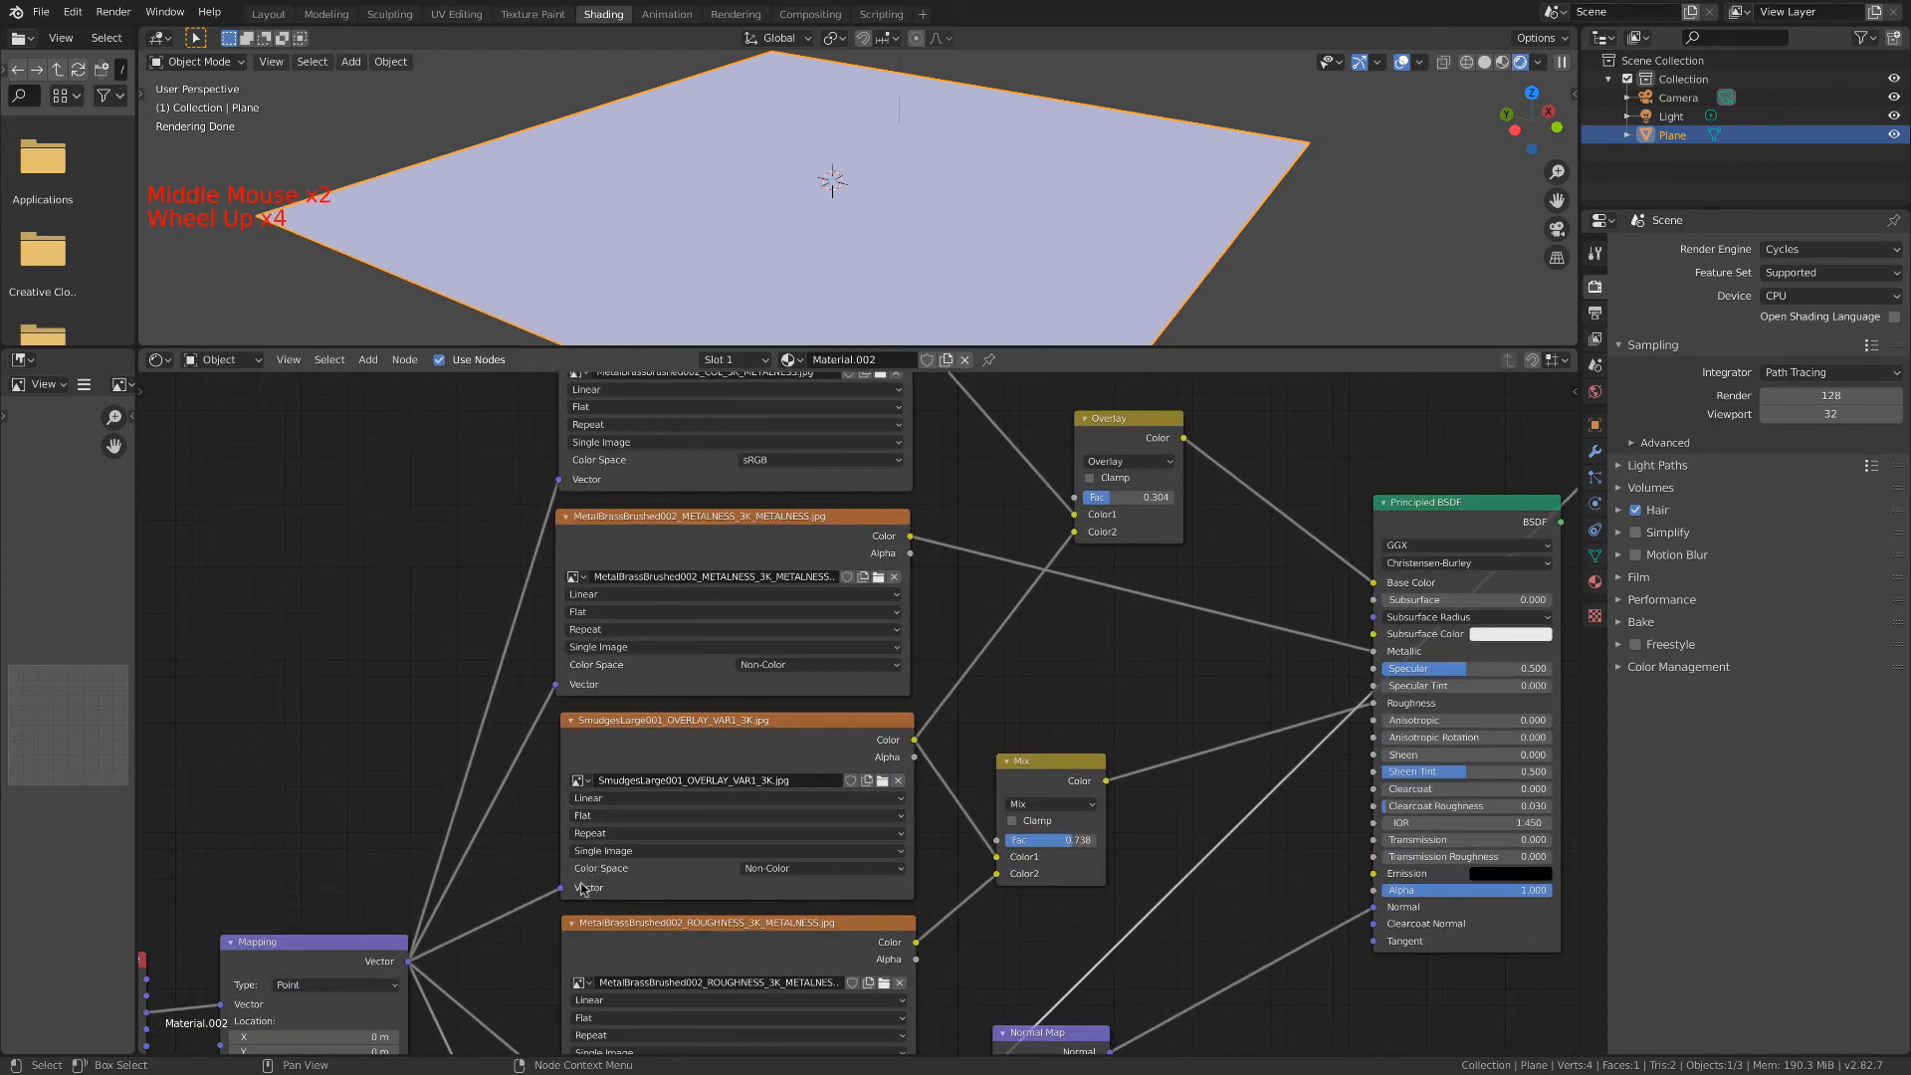
{"action": "left_click_drag", "start_coordinate": [559, 889], "coordinate": [525, 879]}
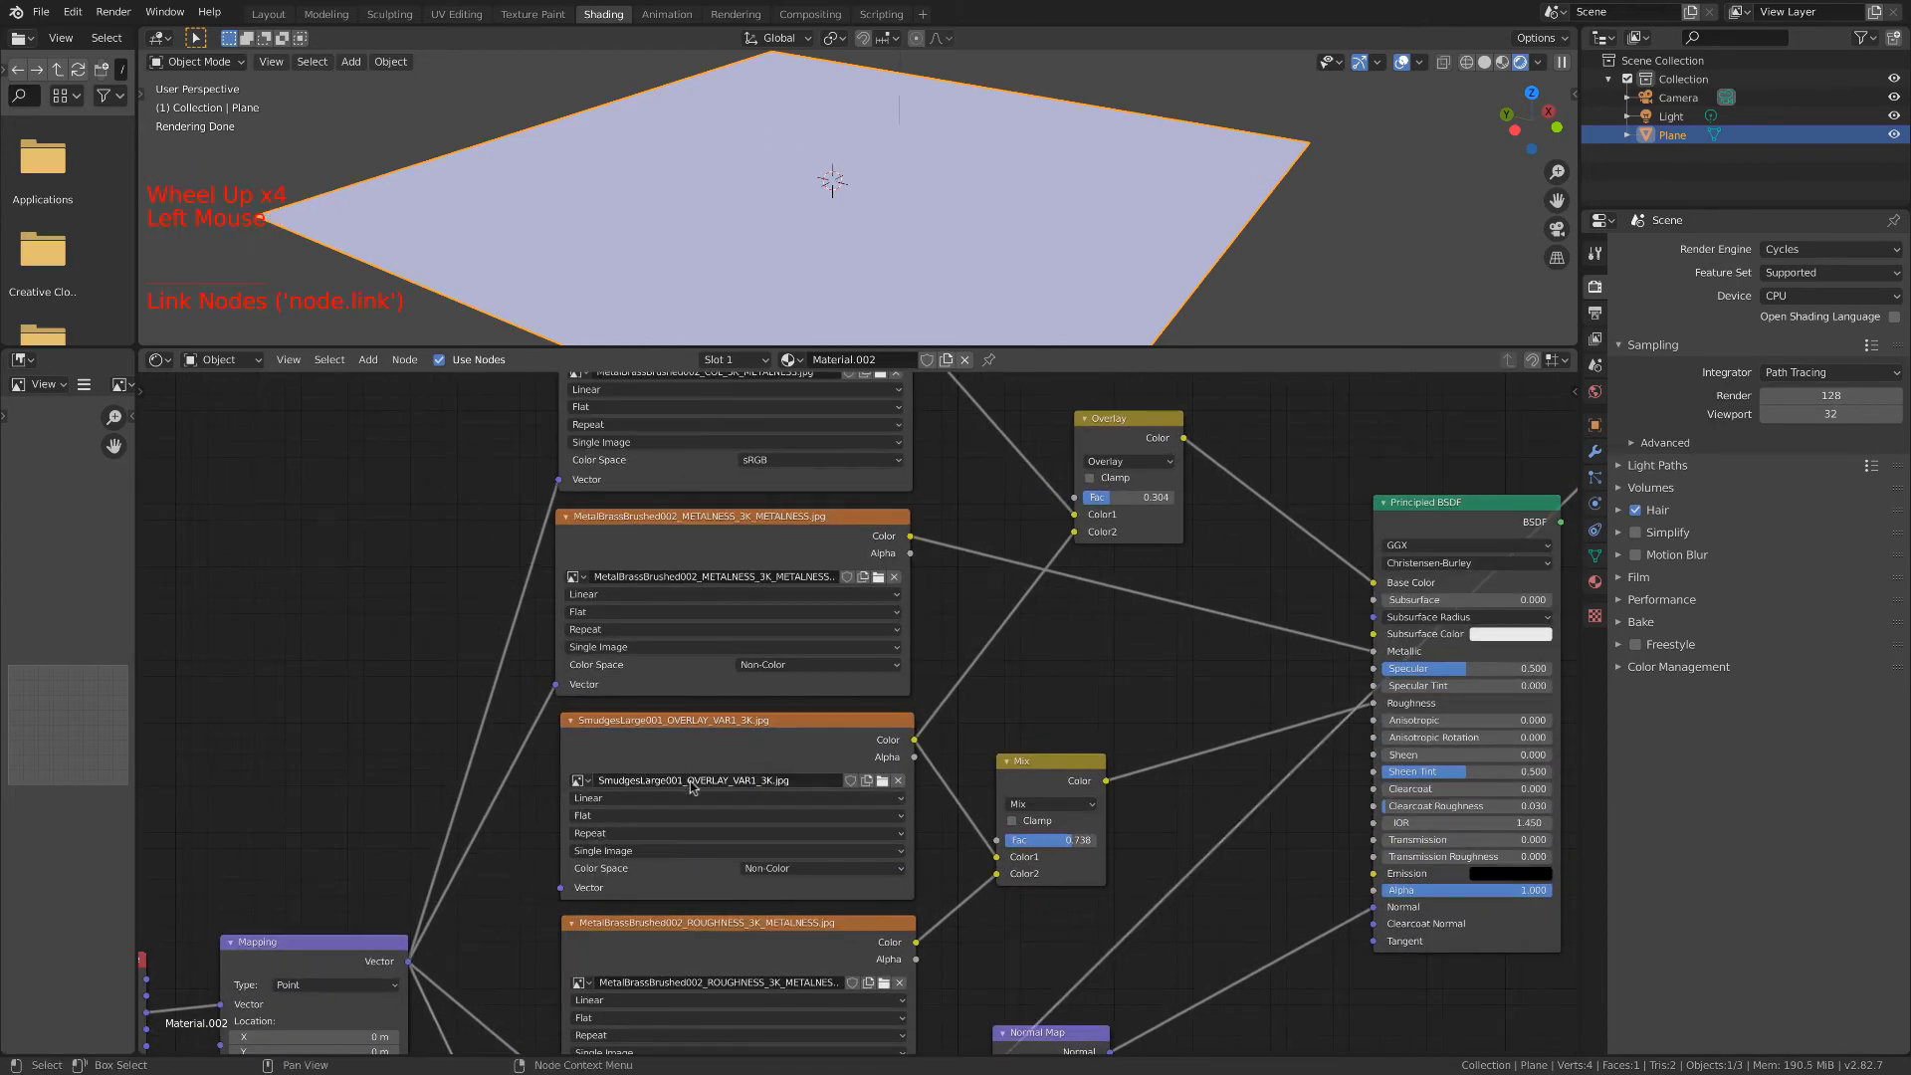
{"action": "left_click", "coordinate": [694, 729]}
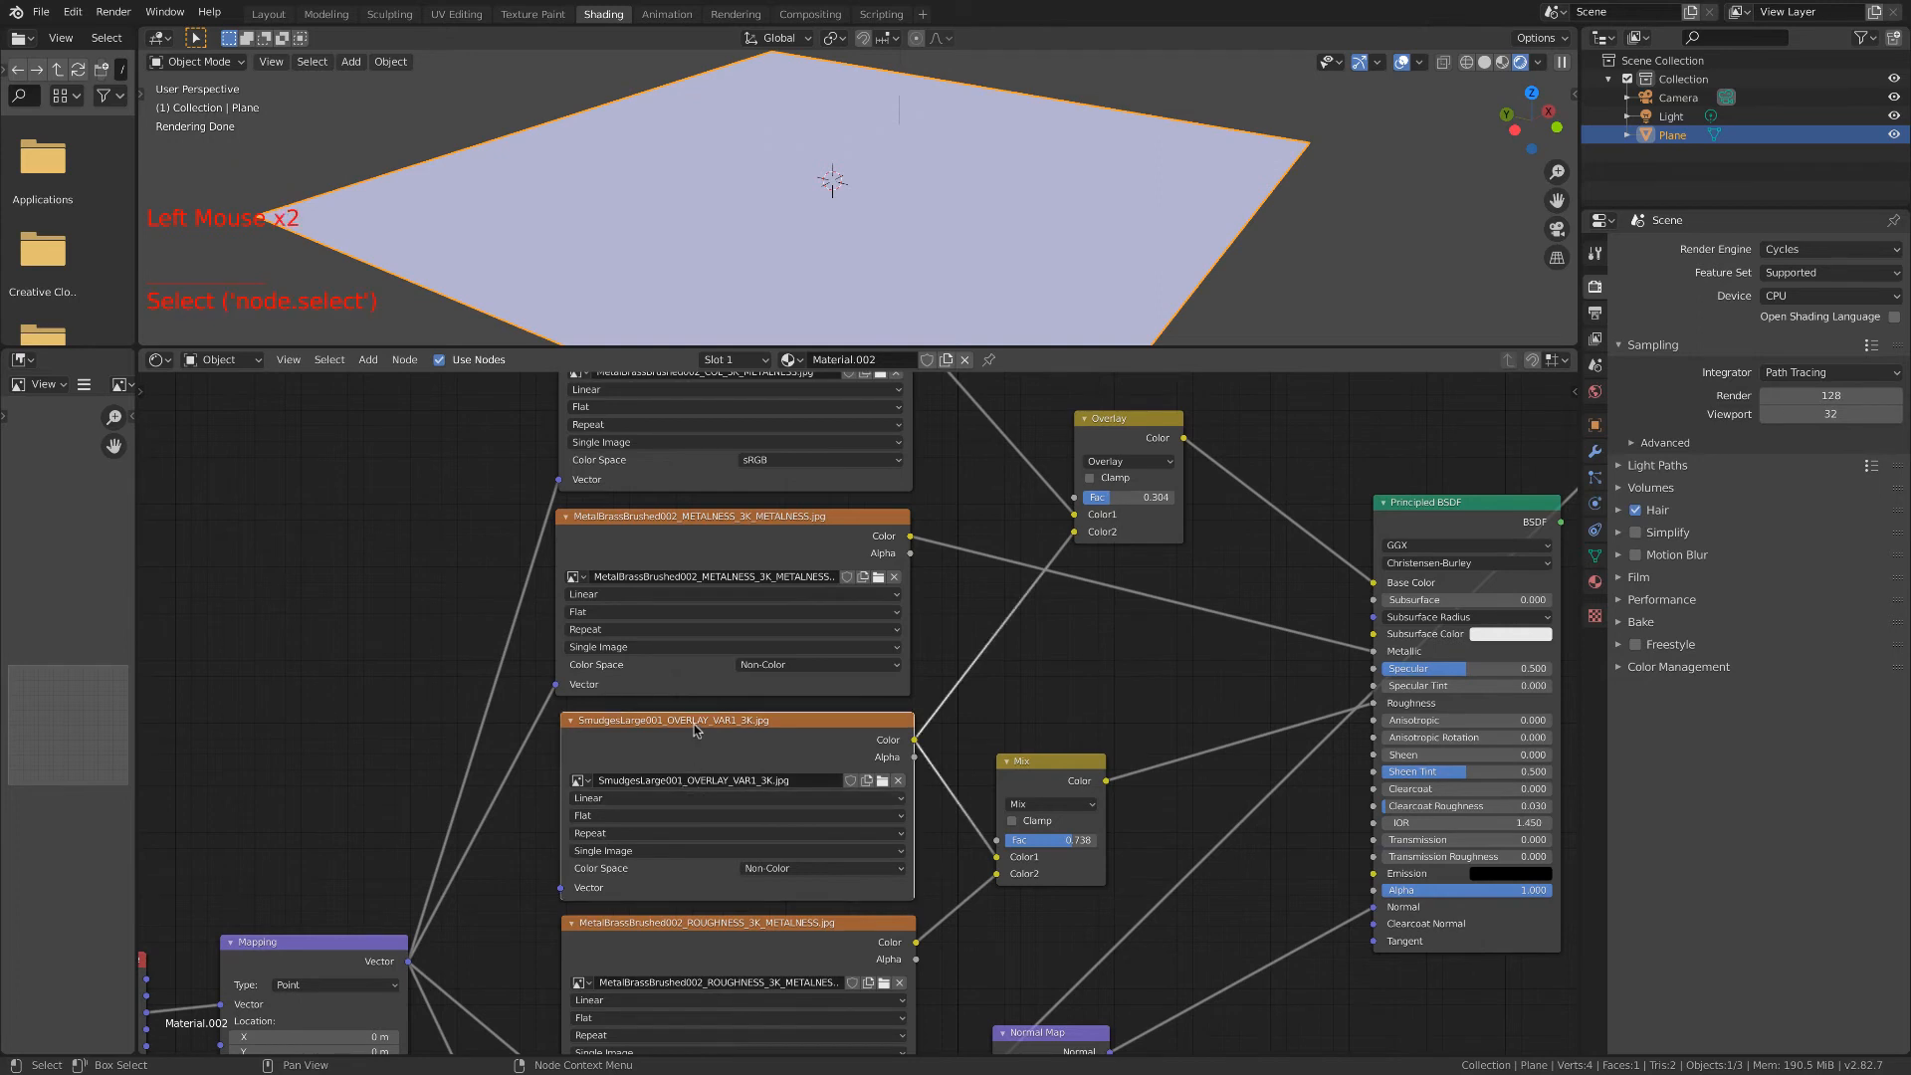
{"action": "key", "text": "ctrl+t"}
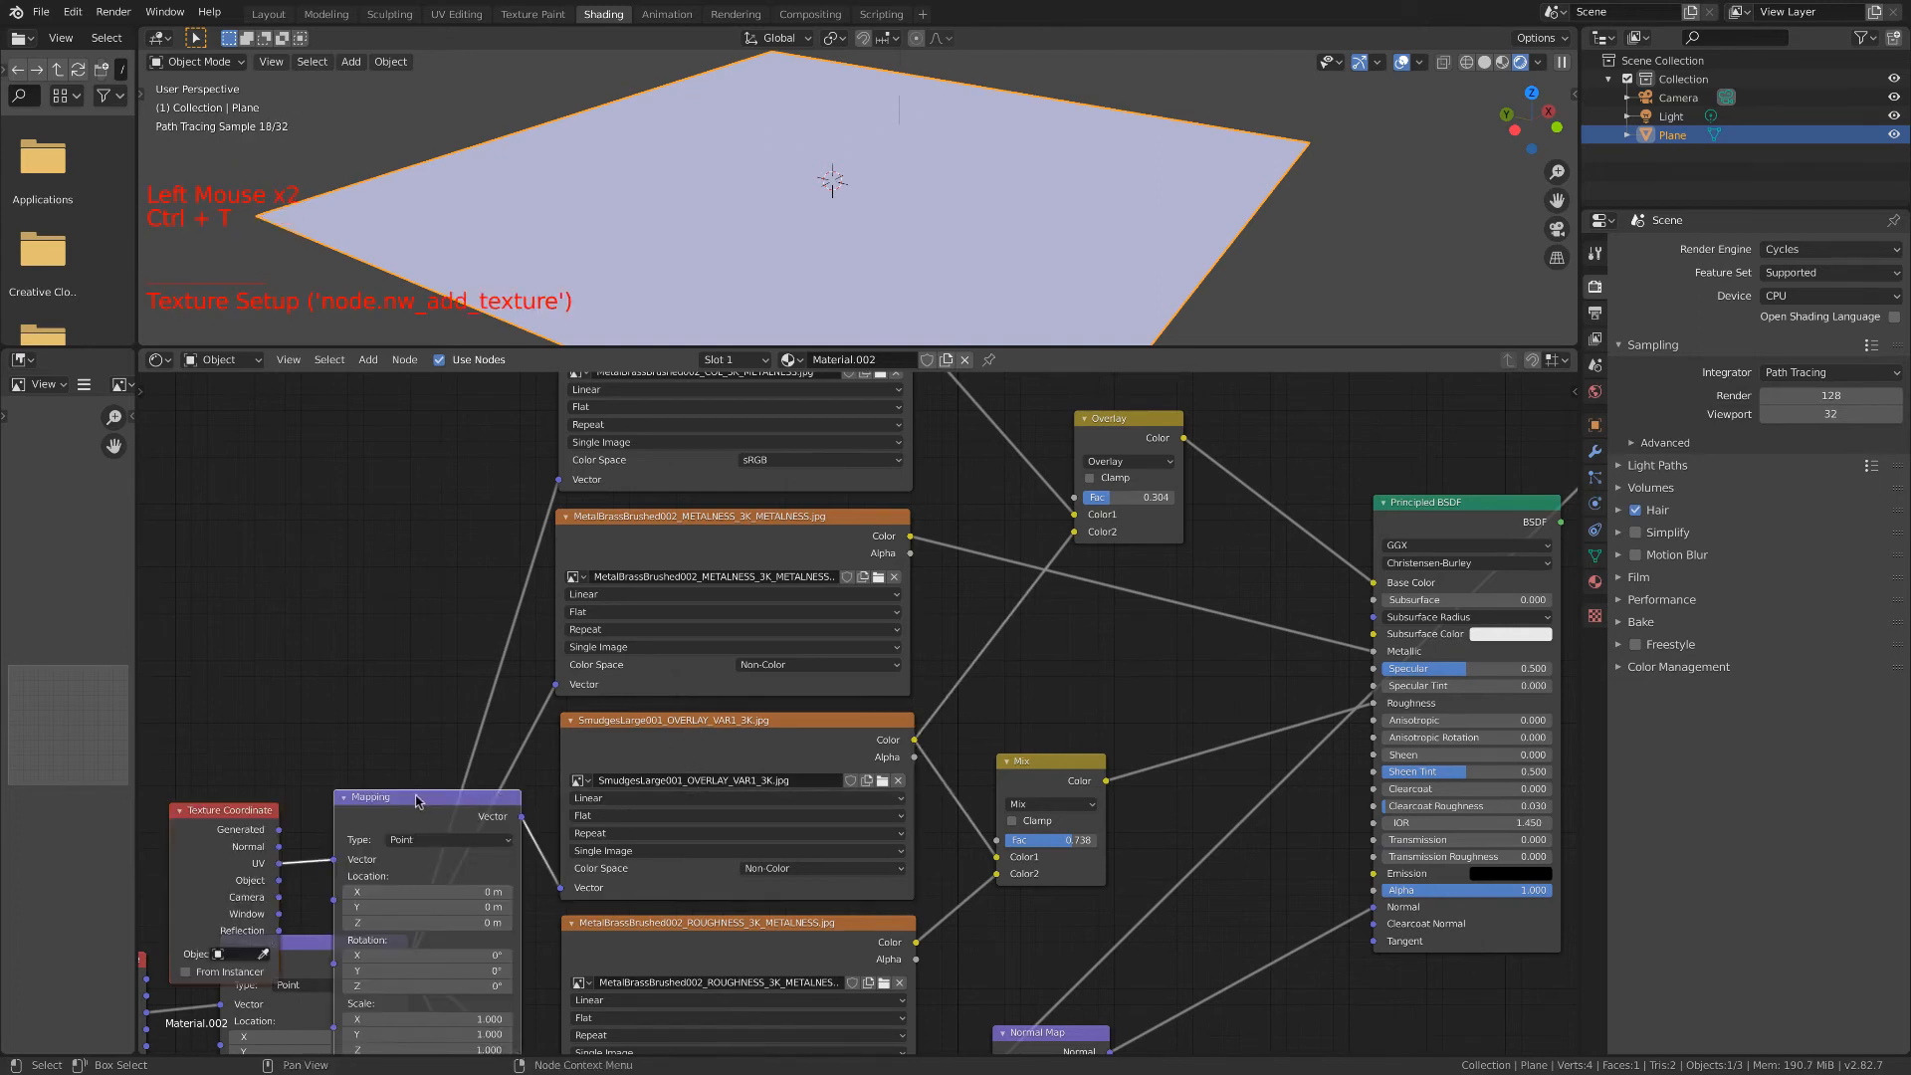
Move the smudges texture's Mapping and Texture Coordinate nodes together to the free space above the shared Mapping node.
{"action": "left_click", "coordinate": [412, 802]}
{"action": "left_click", "coordinate": [239, 810], "text": "shift"}
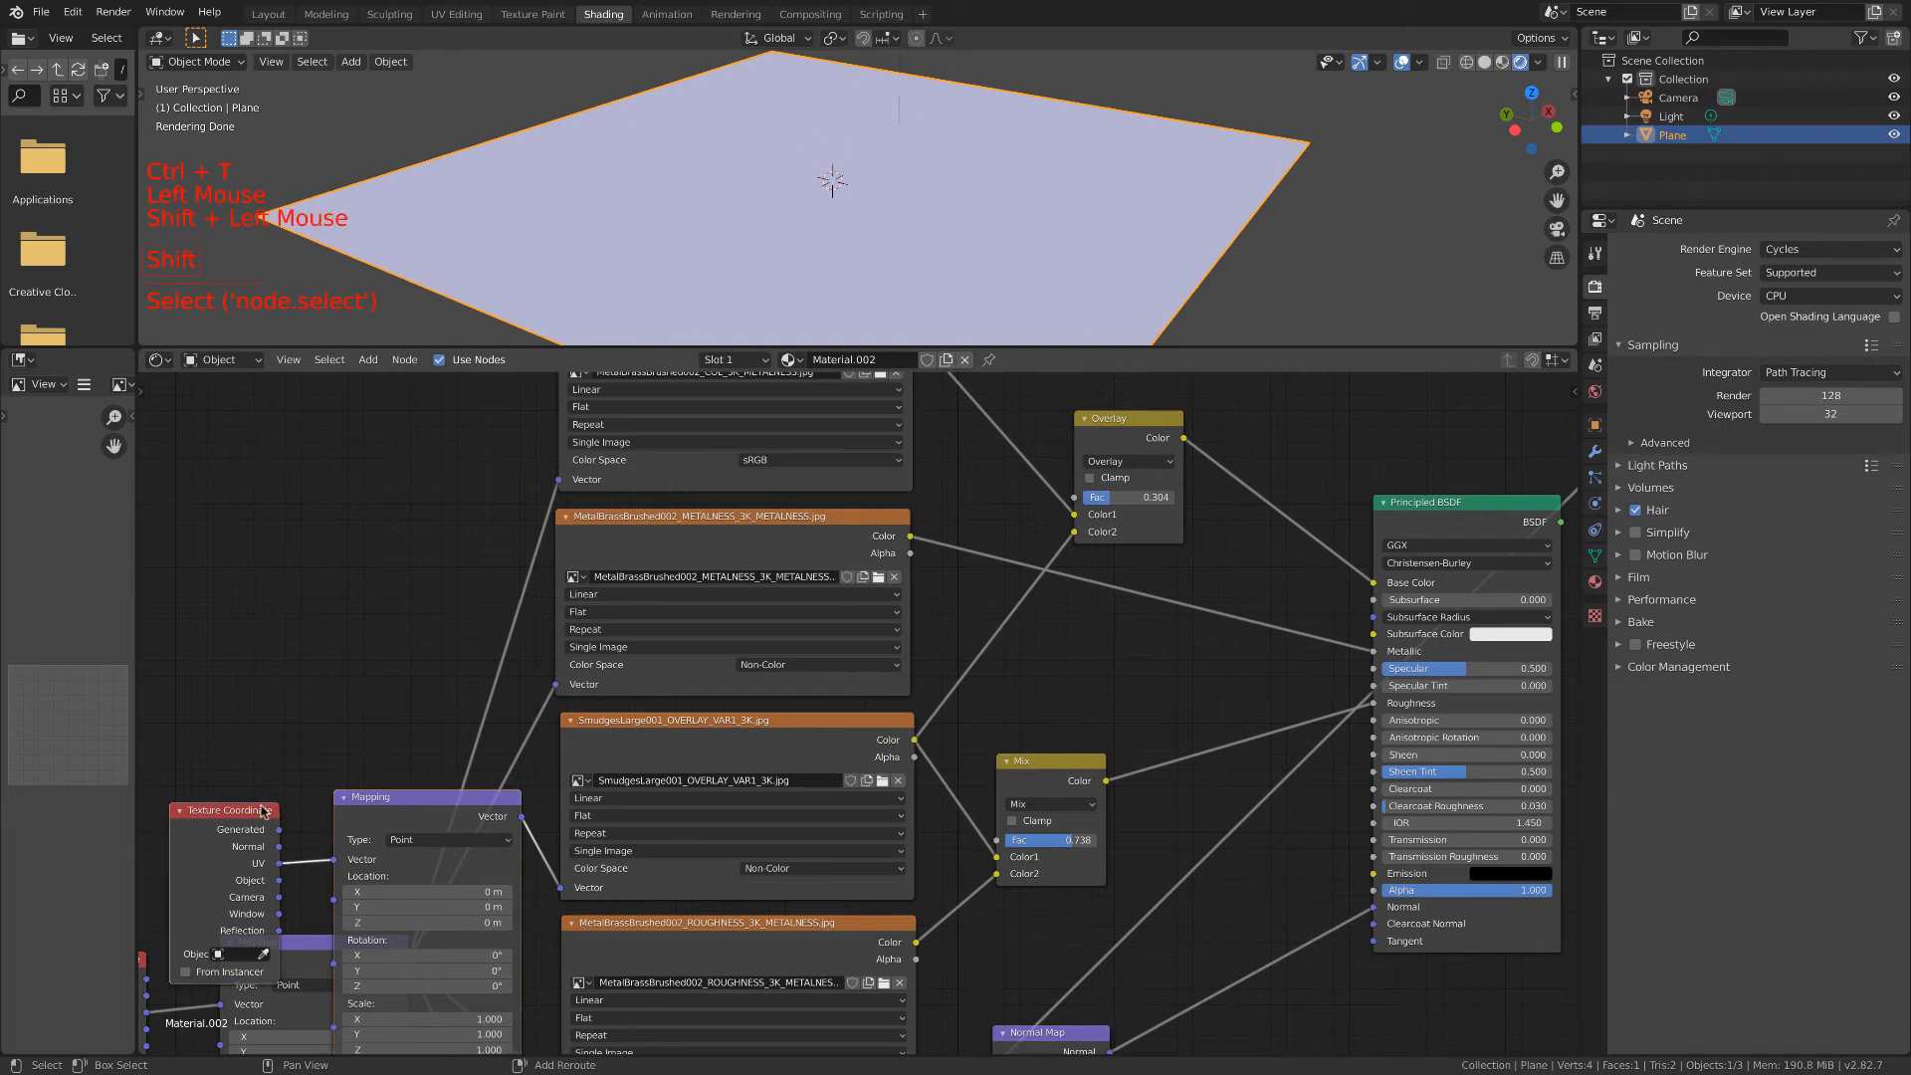
{"action": "key", "text": "g"}
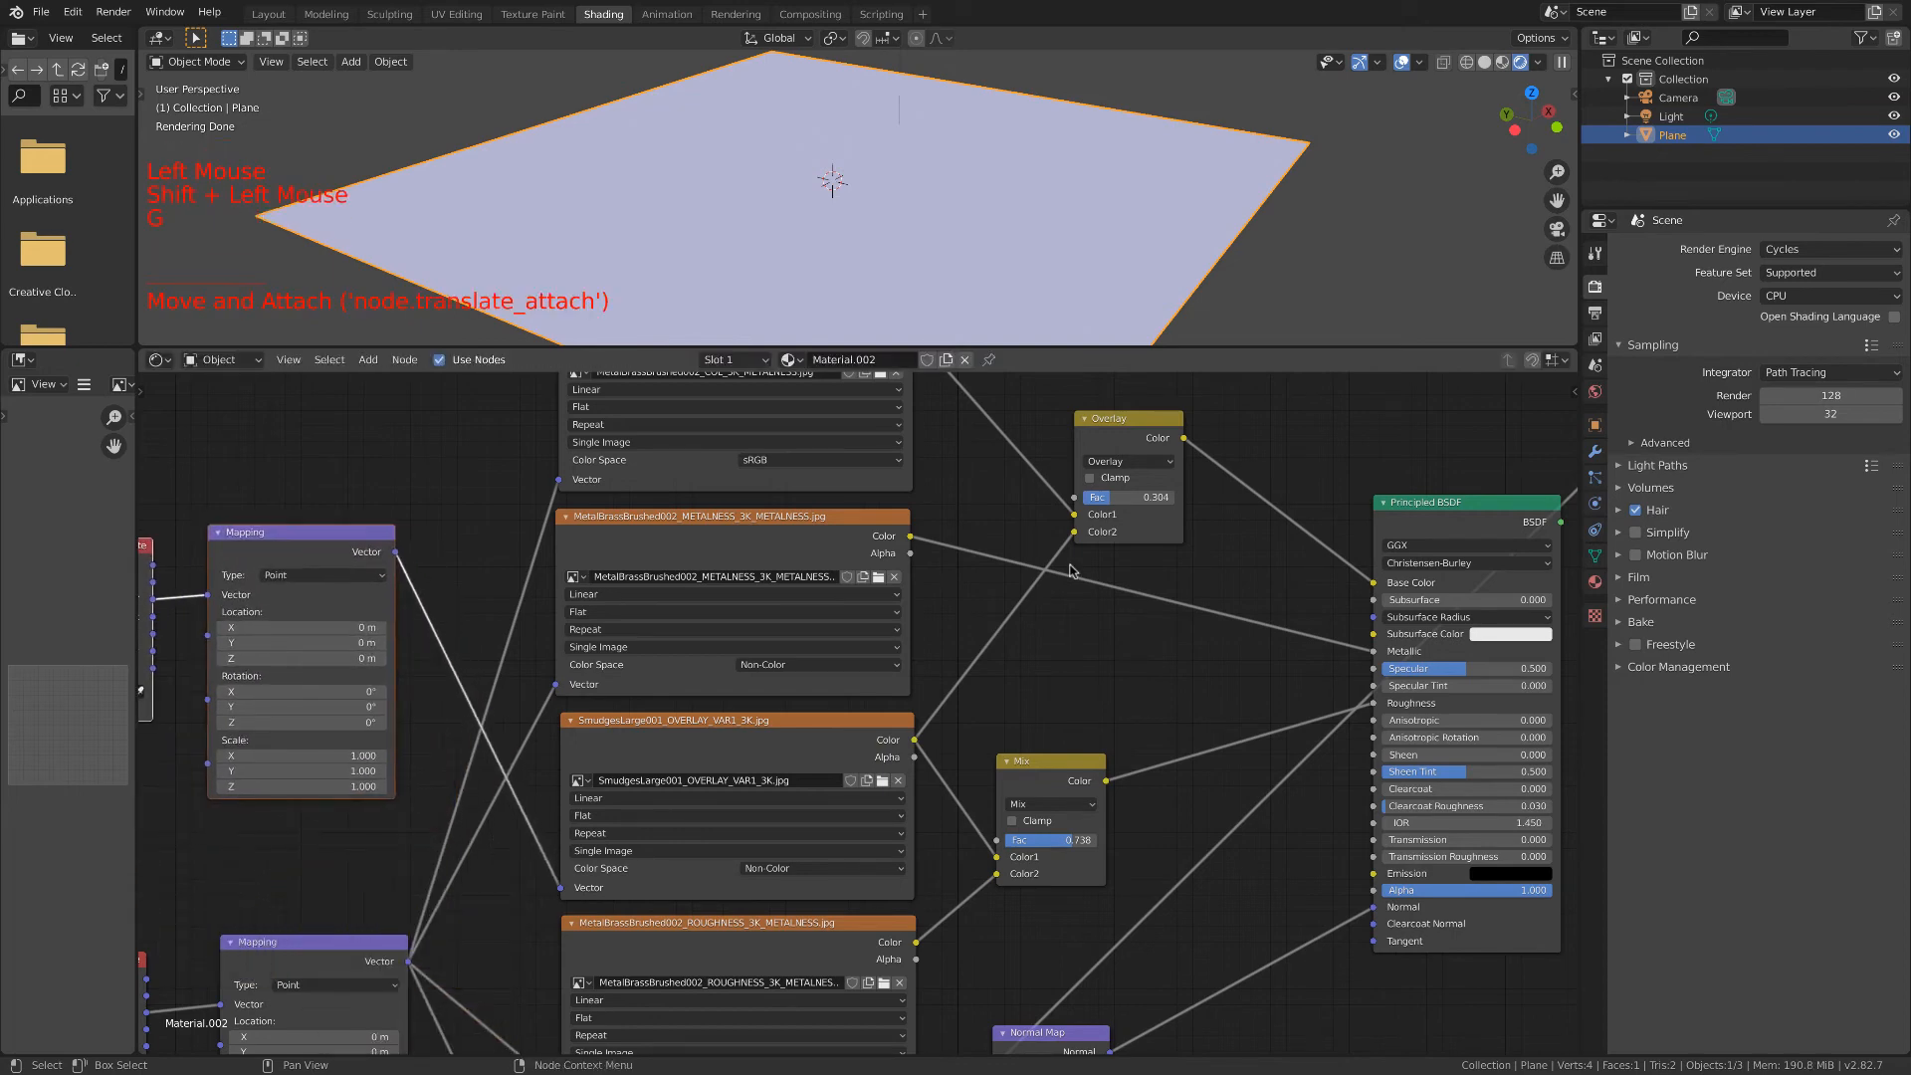
Preview the Principled BSDF on the plane with the Emission Viewer and inspect the brass surface up close.
{"action": "scroll", "coordinate": [1216, 590], "scroll_direction": "down", "scroll_amount": 3}
{"action": "scroll", "coordinate": [1216, 583], "scroll_direction": "down", "scroll_amount": 2}
{"action": "middle_click_drag", "start_coordinate": [1216, 583], "coordinate": [1133, 615]}
{"action": "left_click", "coordinate": [1175, 601]}
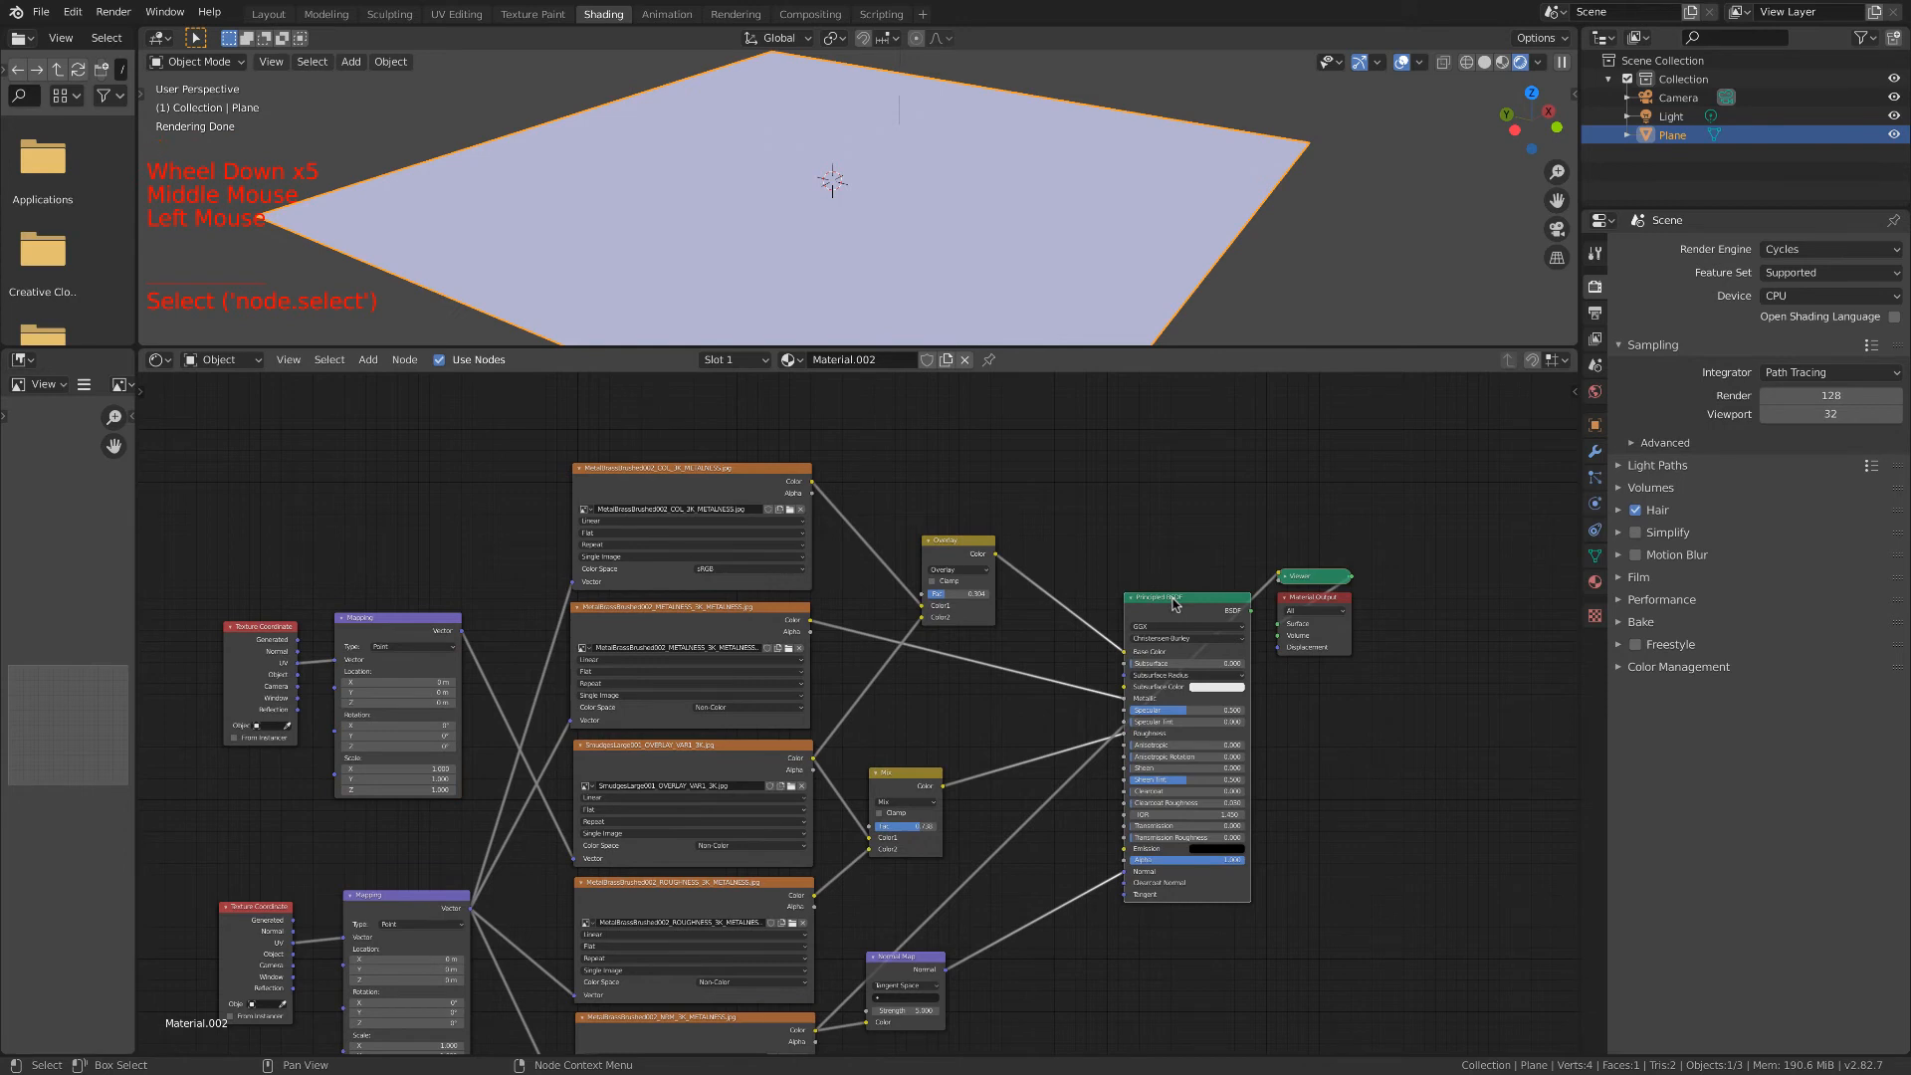
{"action": "key", "text": "shift+ctrl"}
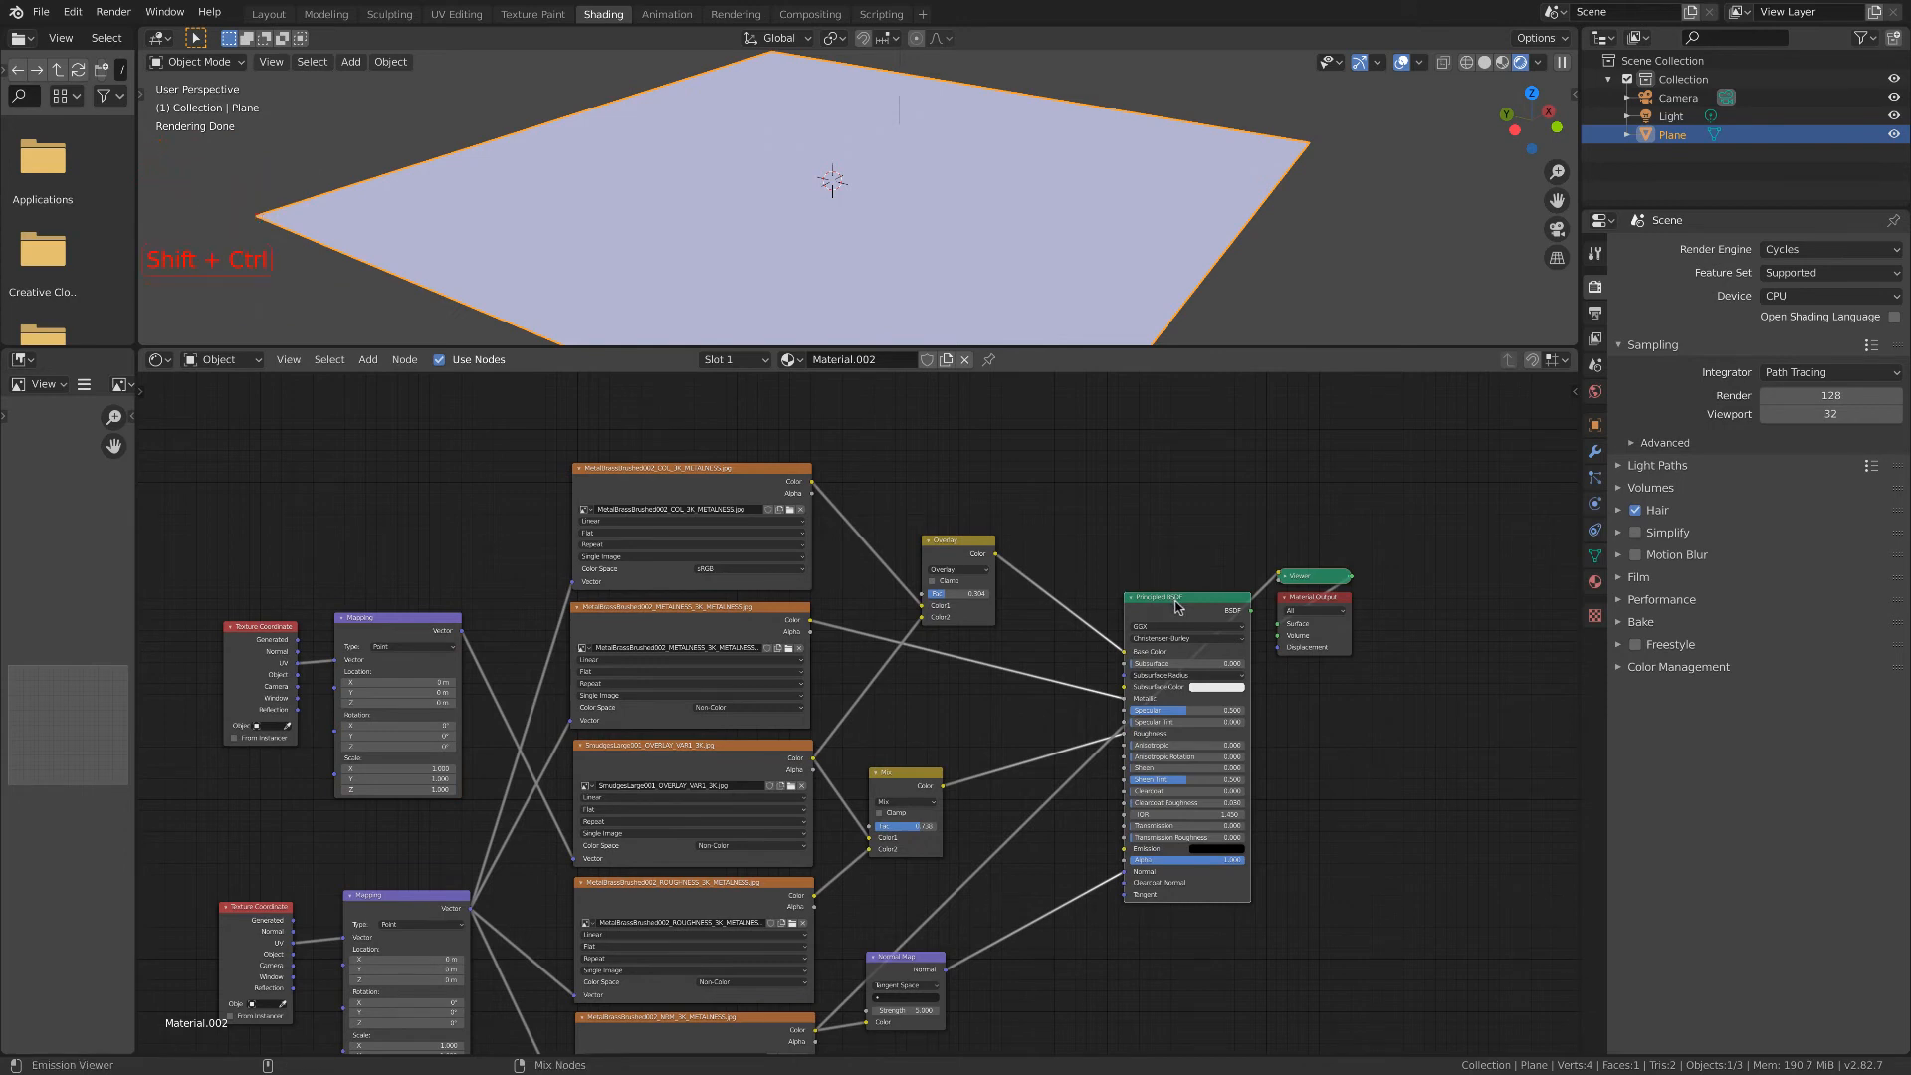
{"action": "left_click", "coordinate": [1175, 606], "text": "ctrl+shift"}
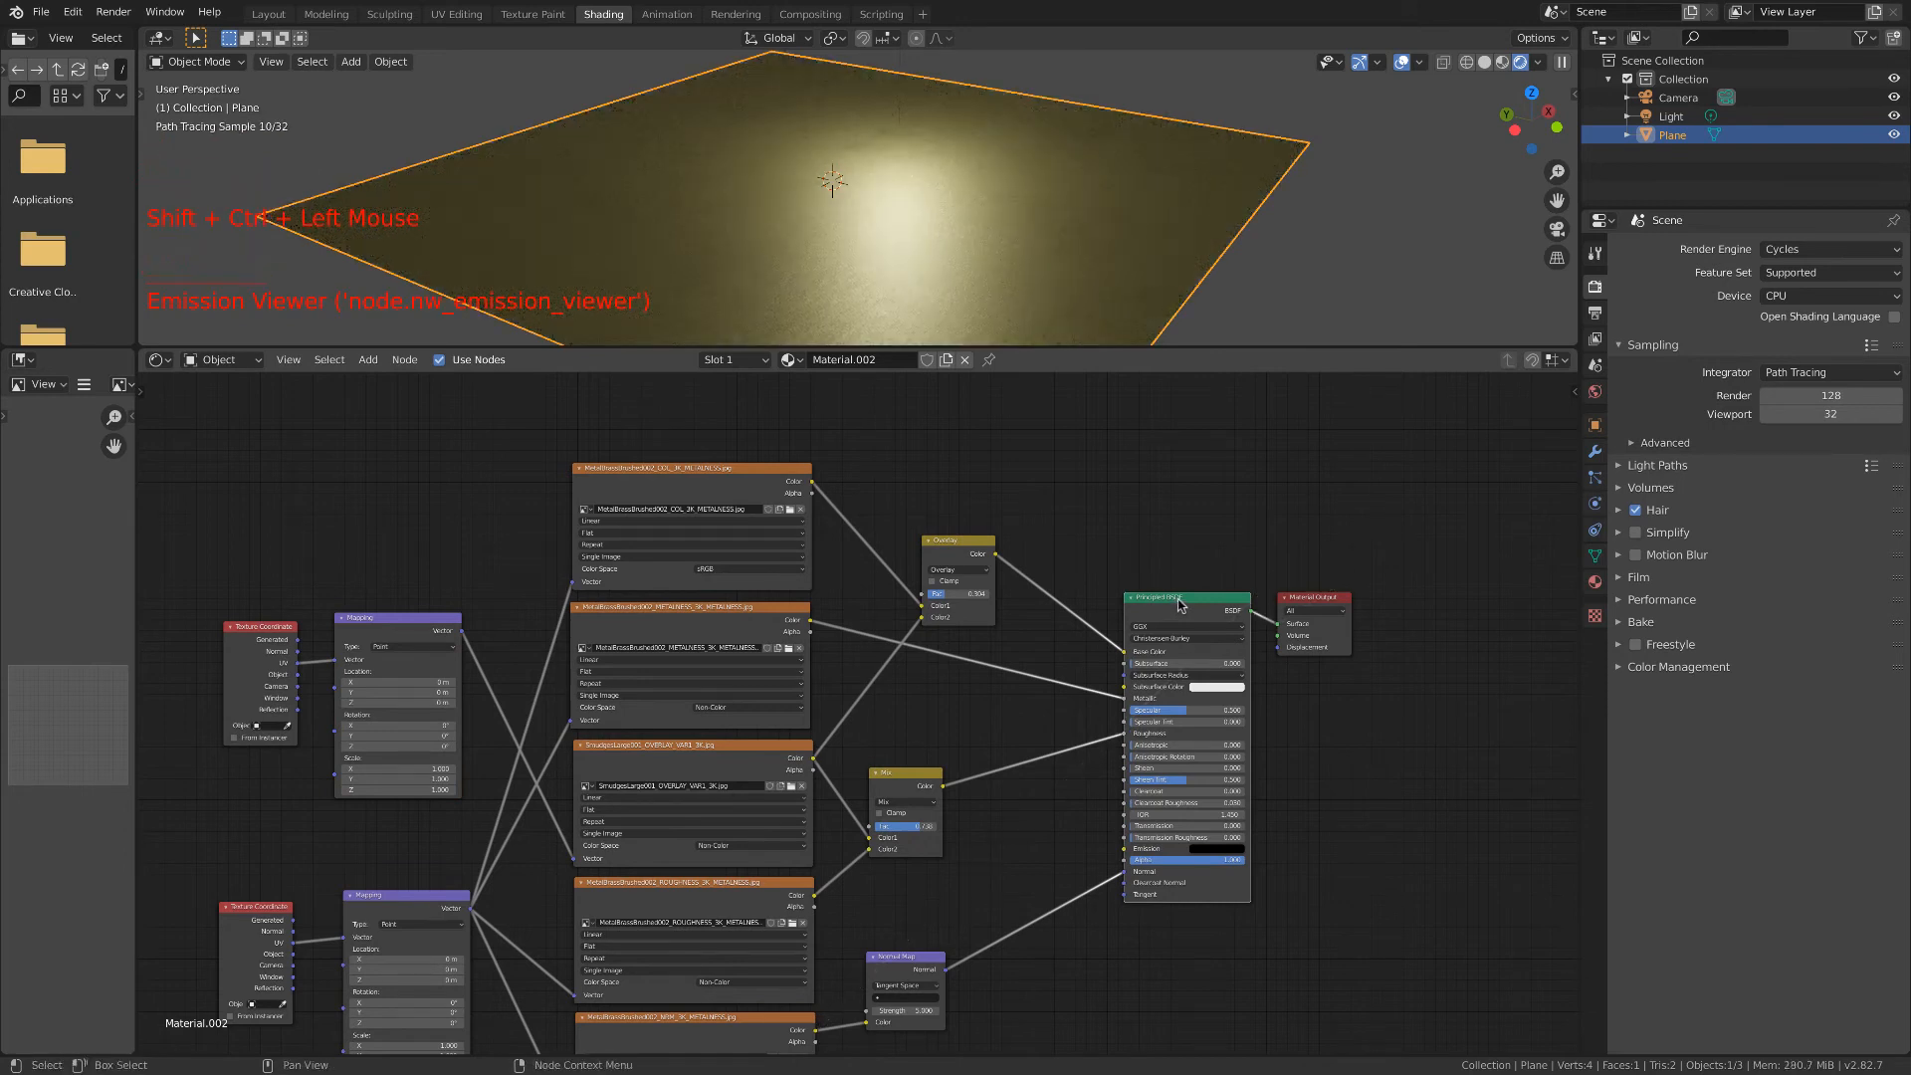
{"action": "middle_click_drag", "start_coordinate": [929, 277], "coordinate": [942, 308]}
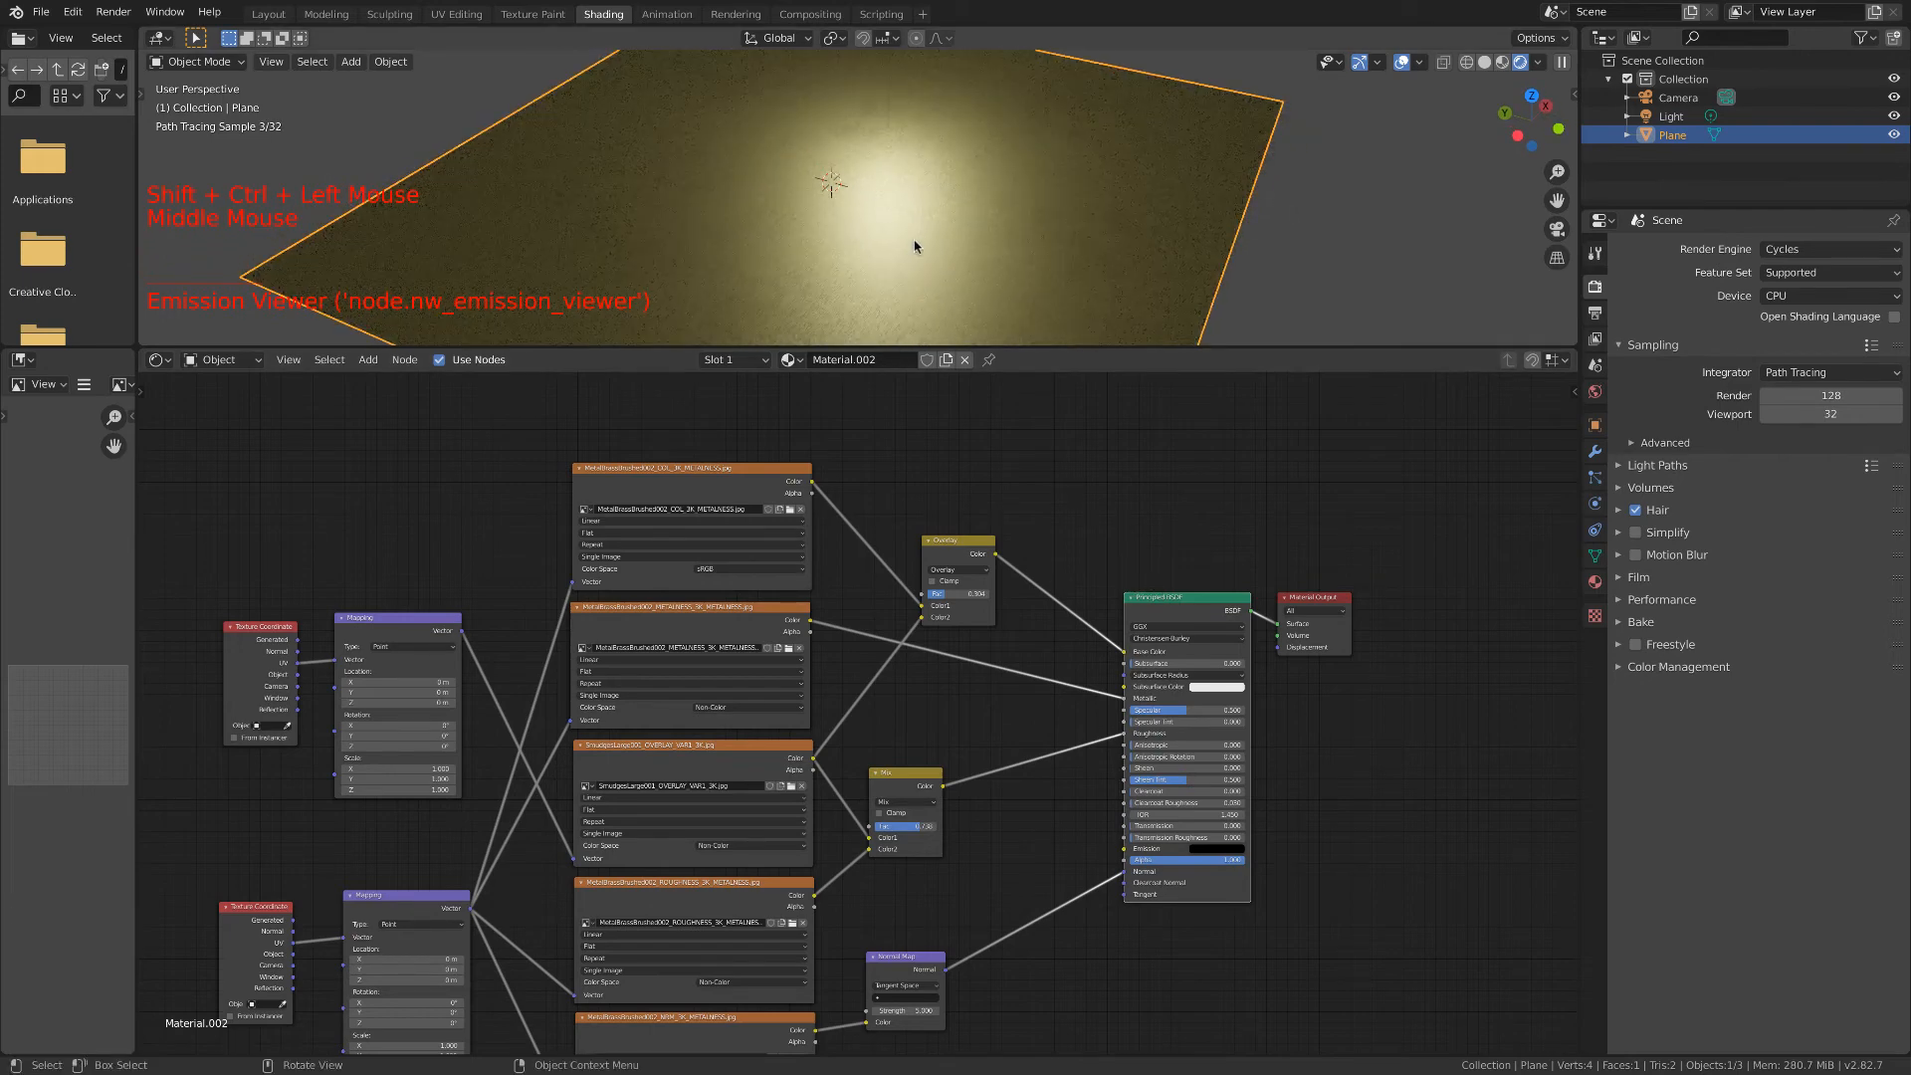
{"action": "scroll", "coordinate": [929, 265], "scroll_direction": "up", "scroll_amount": 2}
{"action": "middle_click_drag", "start_coordinate": [896, 200], "coordinate": [904, 229], "text": "shift"}
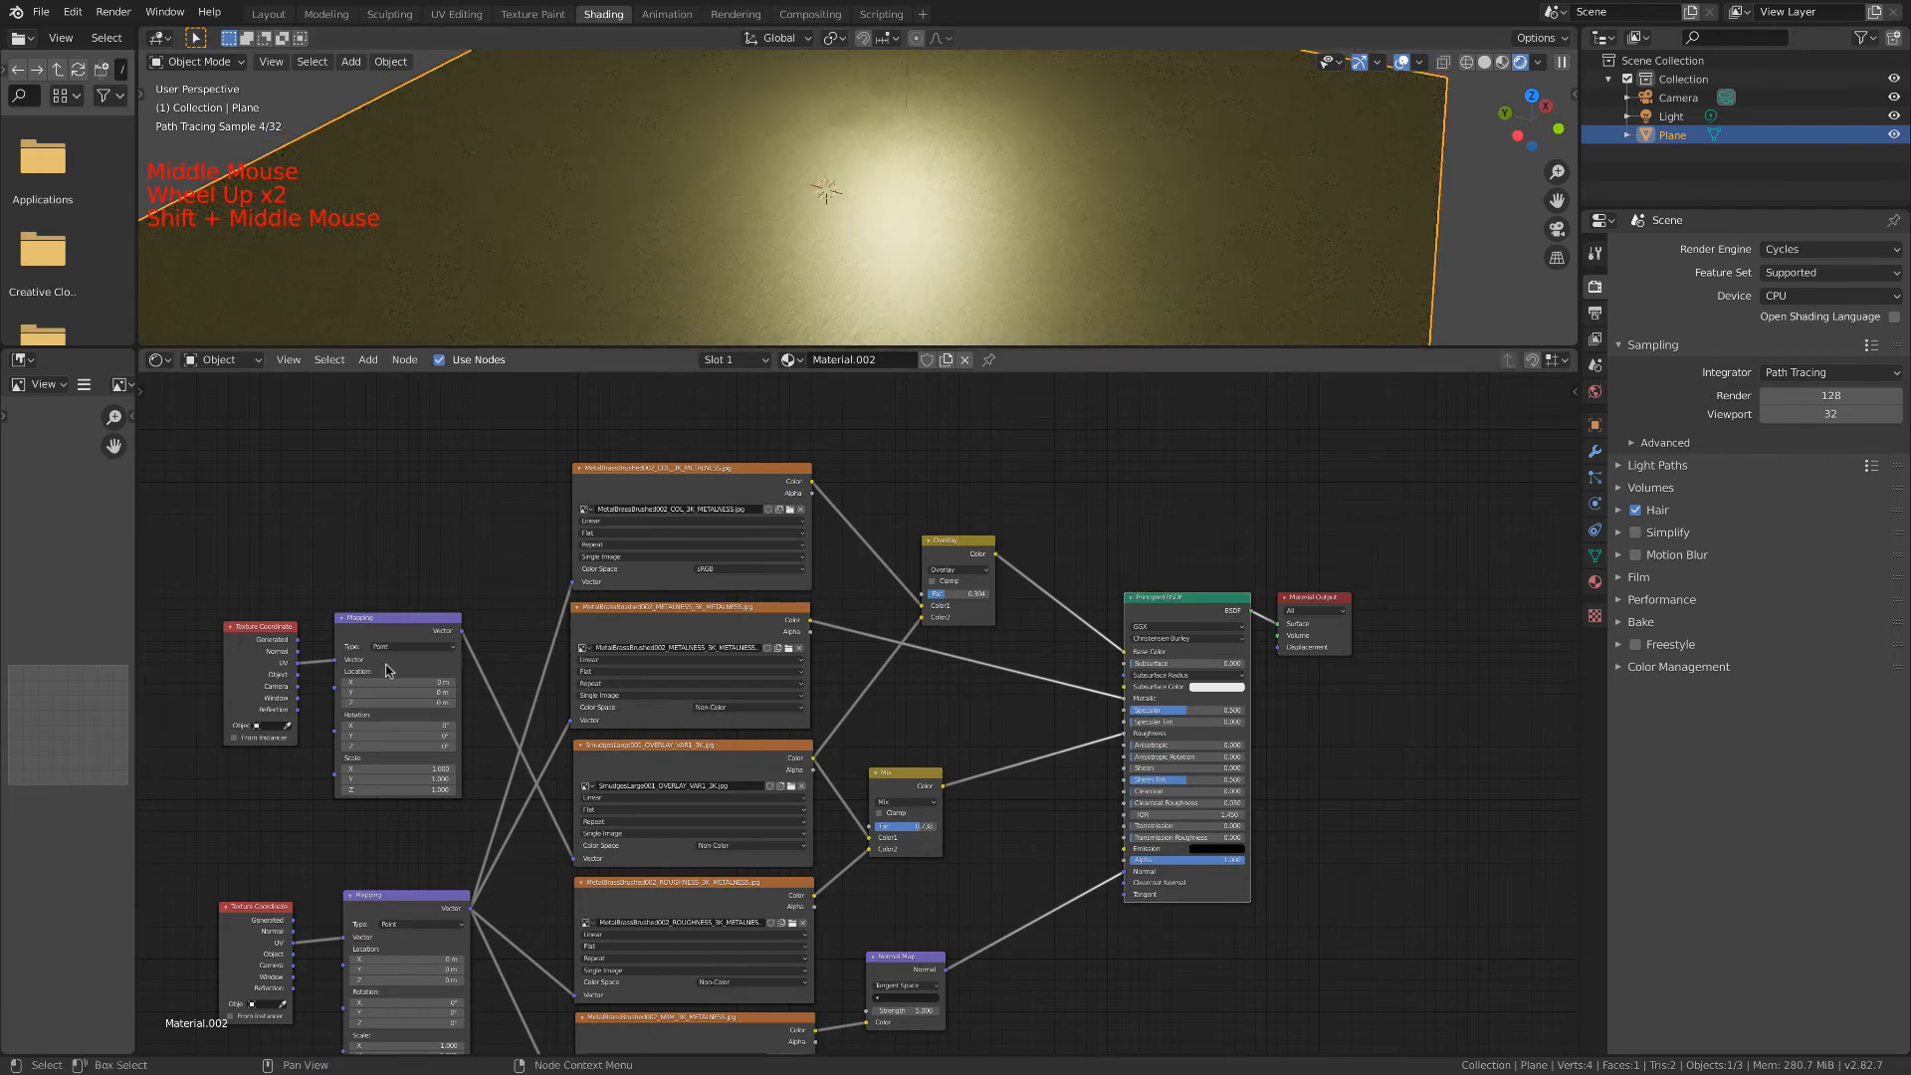
Set the X, Y and Z scale of the brass textures' shared Mapping node to 2.
{"action": "scroll", "coordinate": [393, 666], "scroll_direction": "up", "scroll_amount": 2}
{"action": "middle_click_drag", "start_coordinate": [501, 687], "coordinate": [649, 512]}
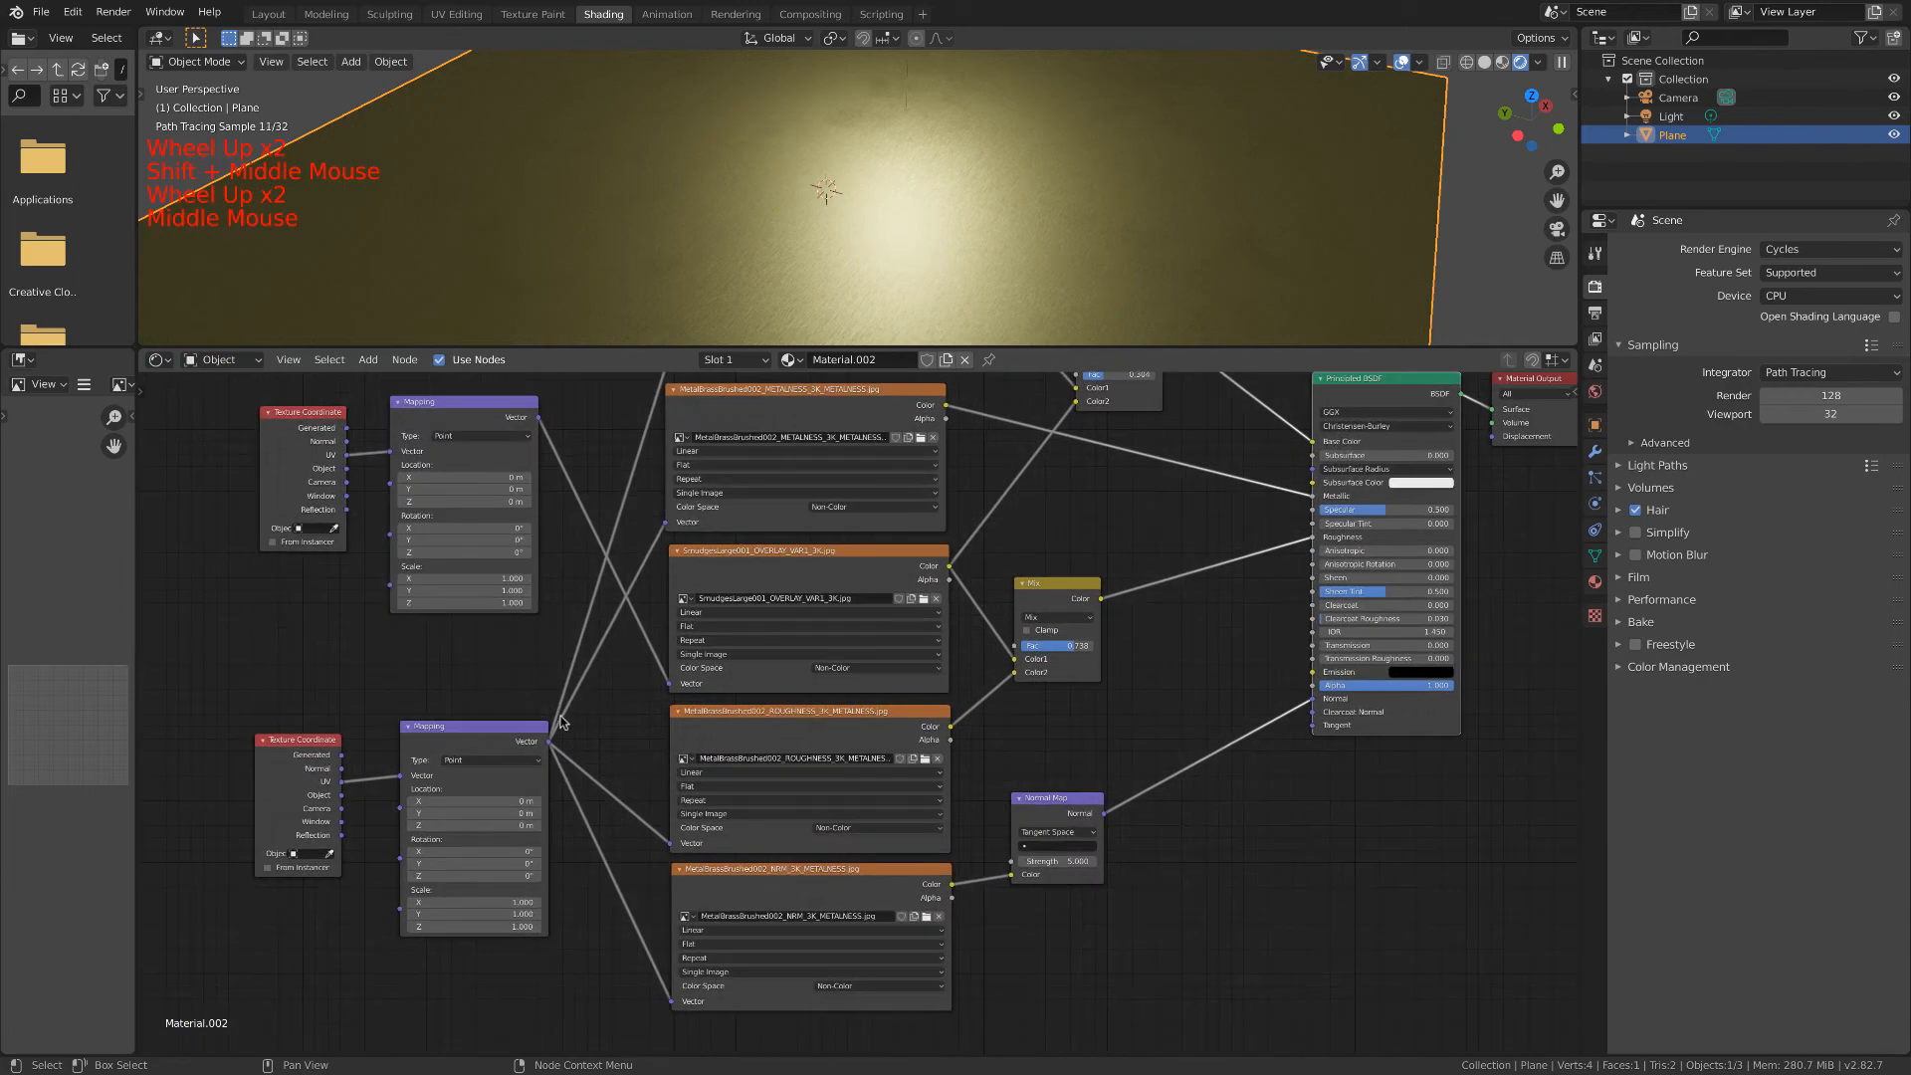
{"action": "scroll", "coordinate": [581, 717], "scroll_direction": "down", "scroll_amount": 4}
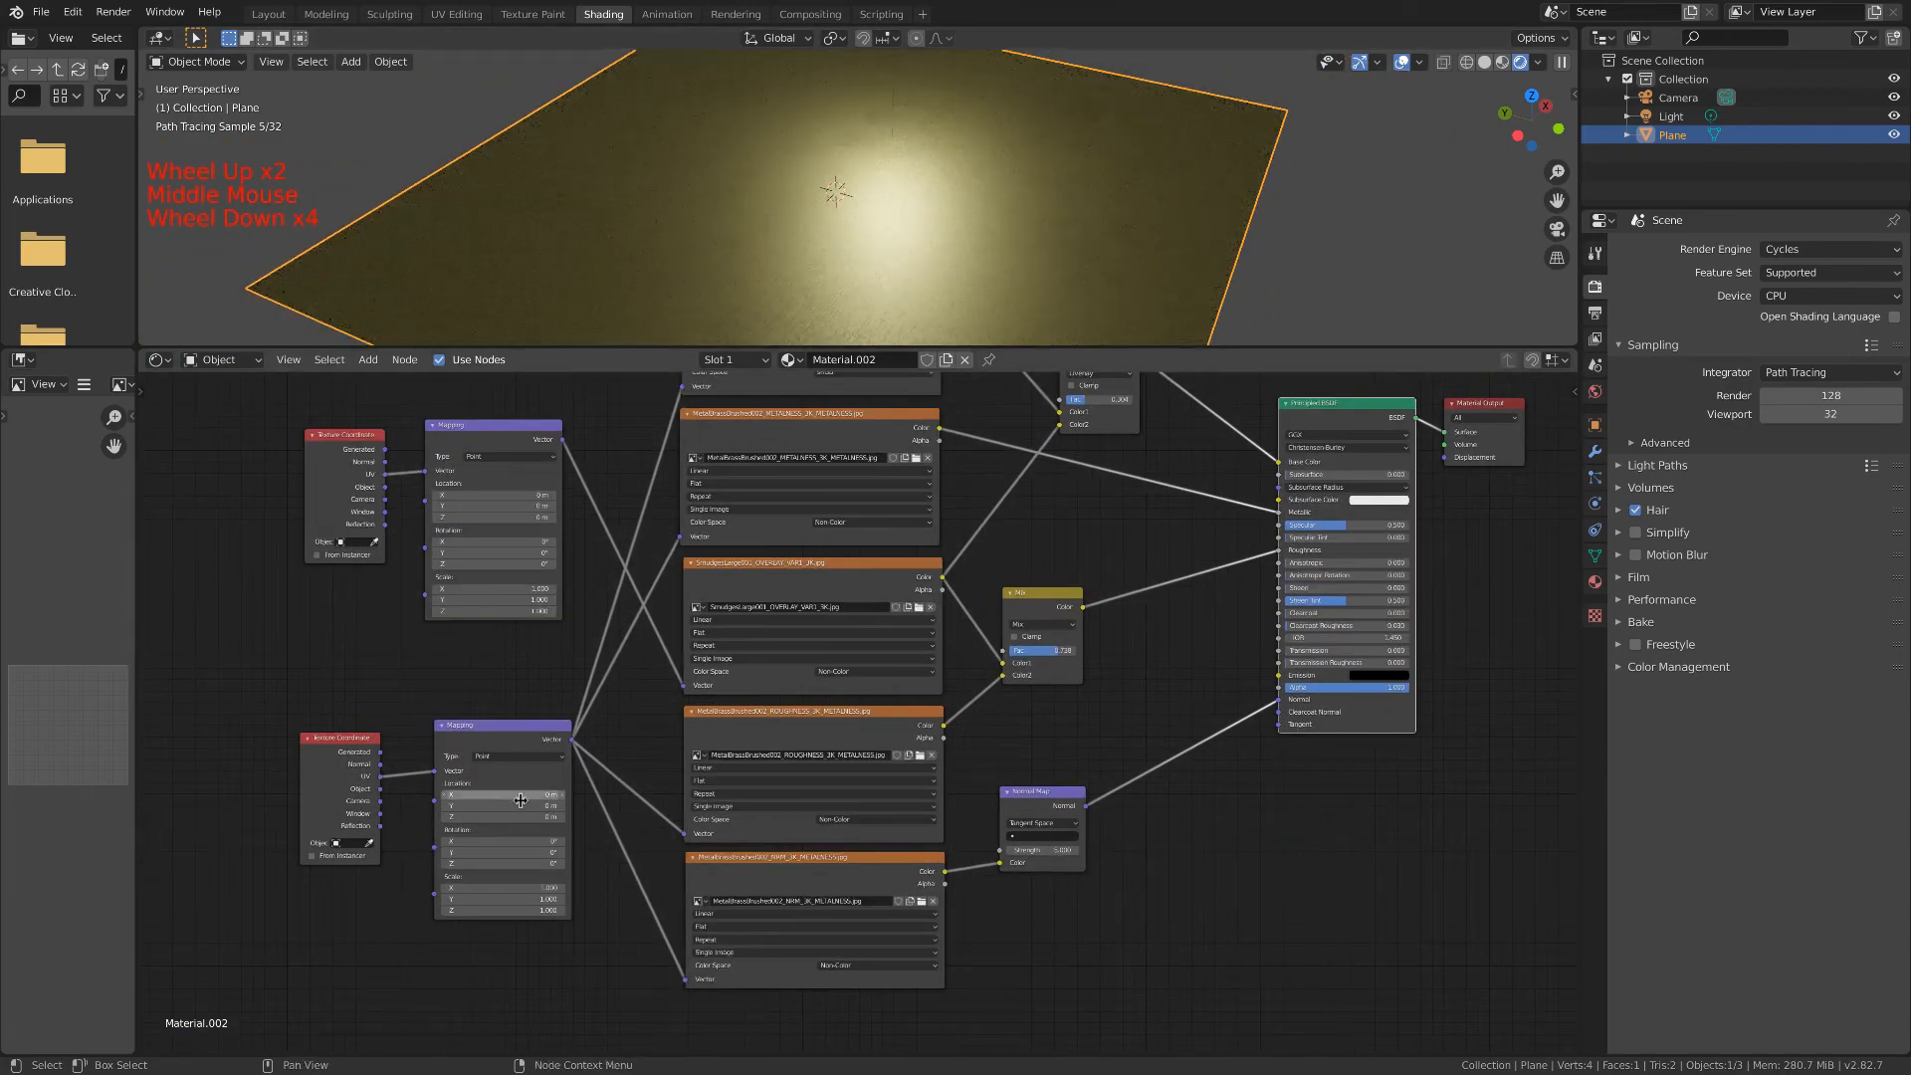
{"action": "scroll", "coordinate": [525, 816], "scroll_direction": "up", "scroll_amount": 4}
{"action": "middle_click_drag", "start_coordinate": [521, 816], "coordinate": [605, 709]}
{"action": "scroll", "coordinate": [557, 786], "scroll_direction": "up", "scroll_amount": 4}
{"action": "middle_click_drag", "start_coordinate": [398, 740], "coordinate": [437, 856]}
{"action": "scroll", "coordinate": [437, 856], "scroll_direction": "down", "scroll_amount": 1}
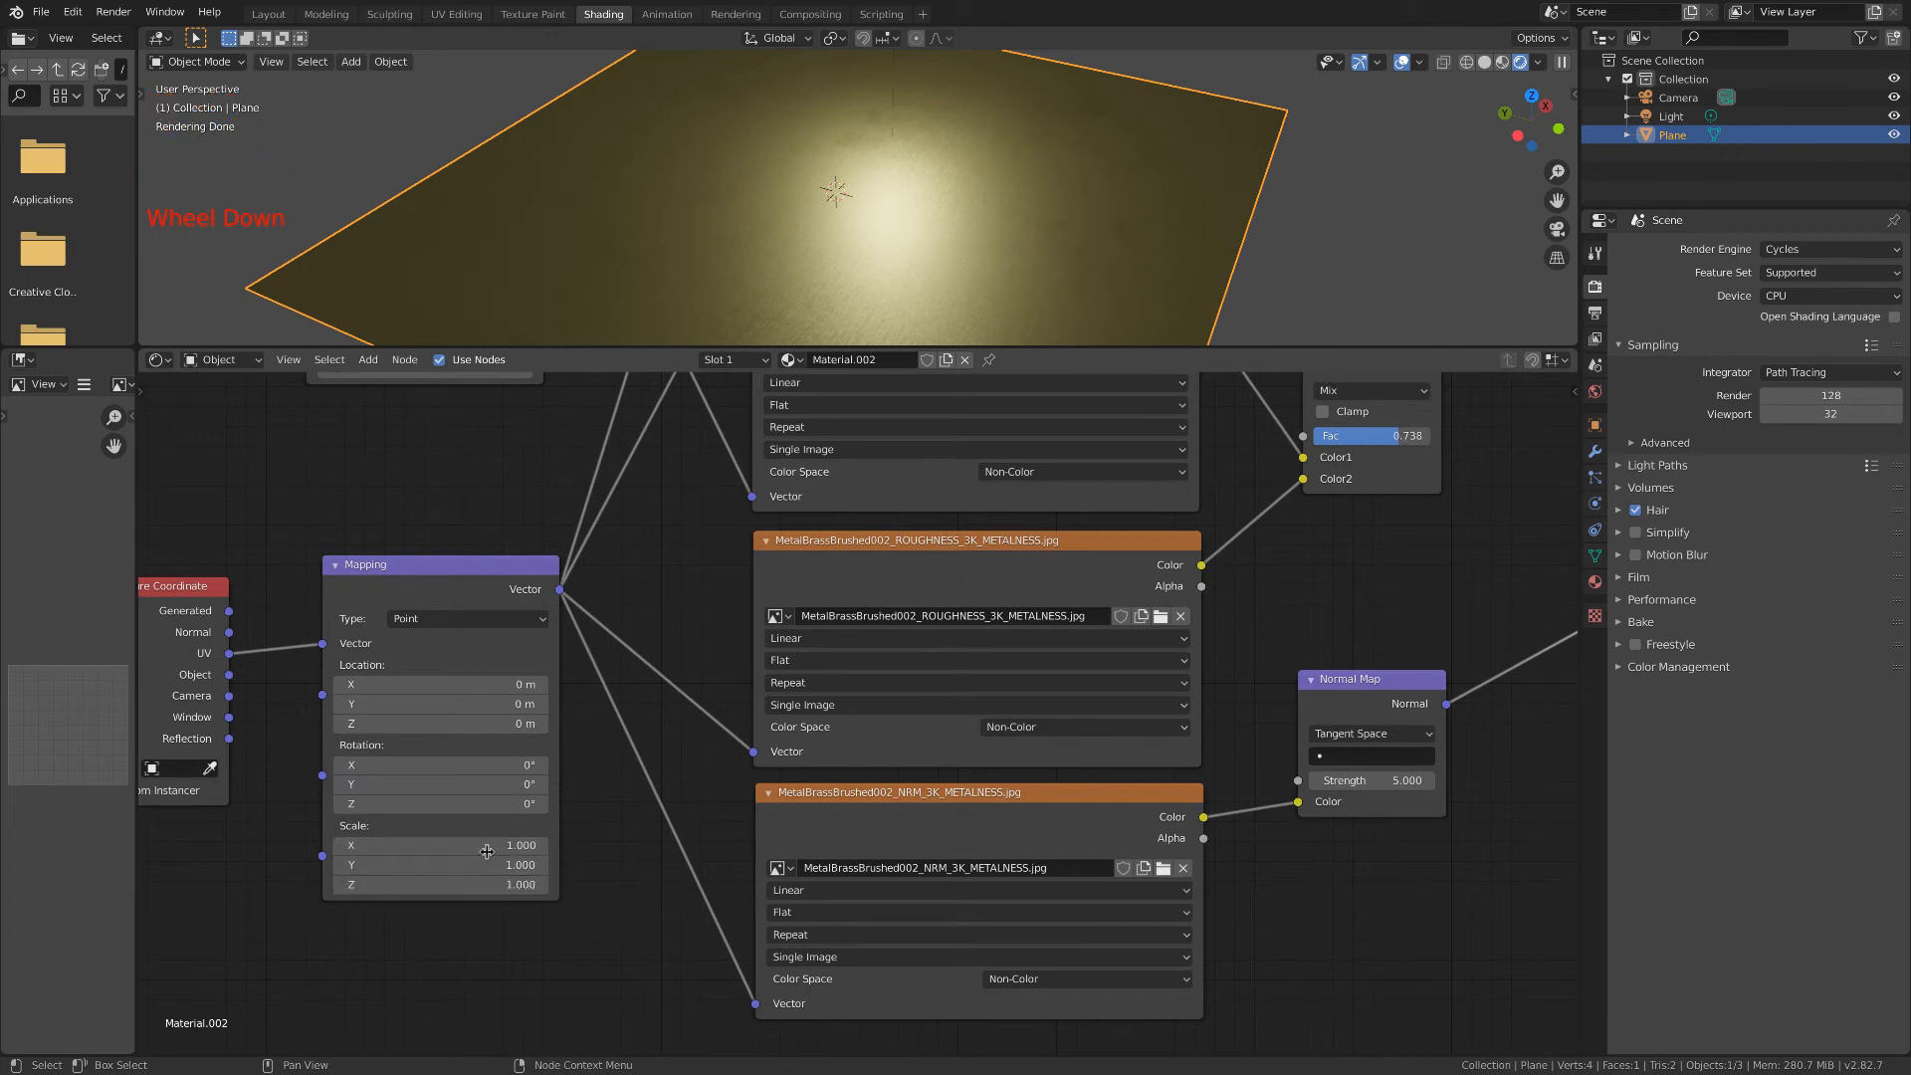
{"action": "left_click_drag", "start_coordinate": [481, 848], "coordinate": [496, 915]}
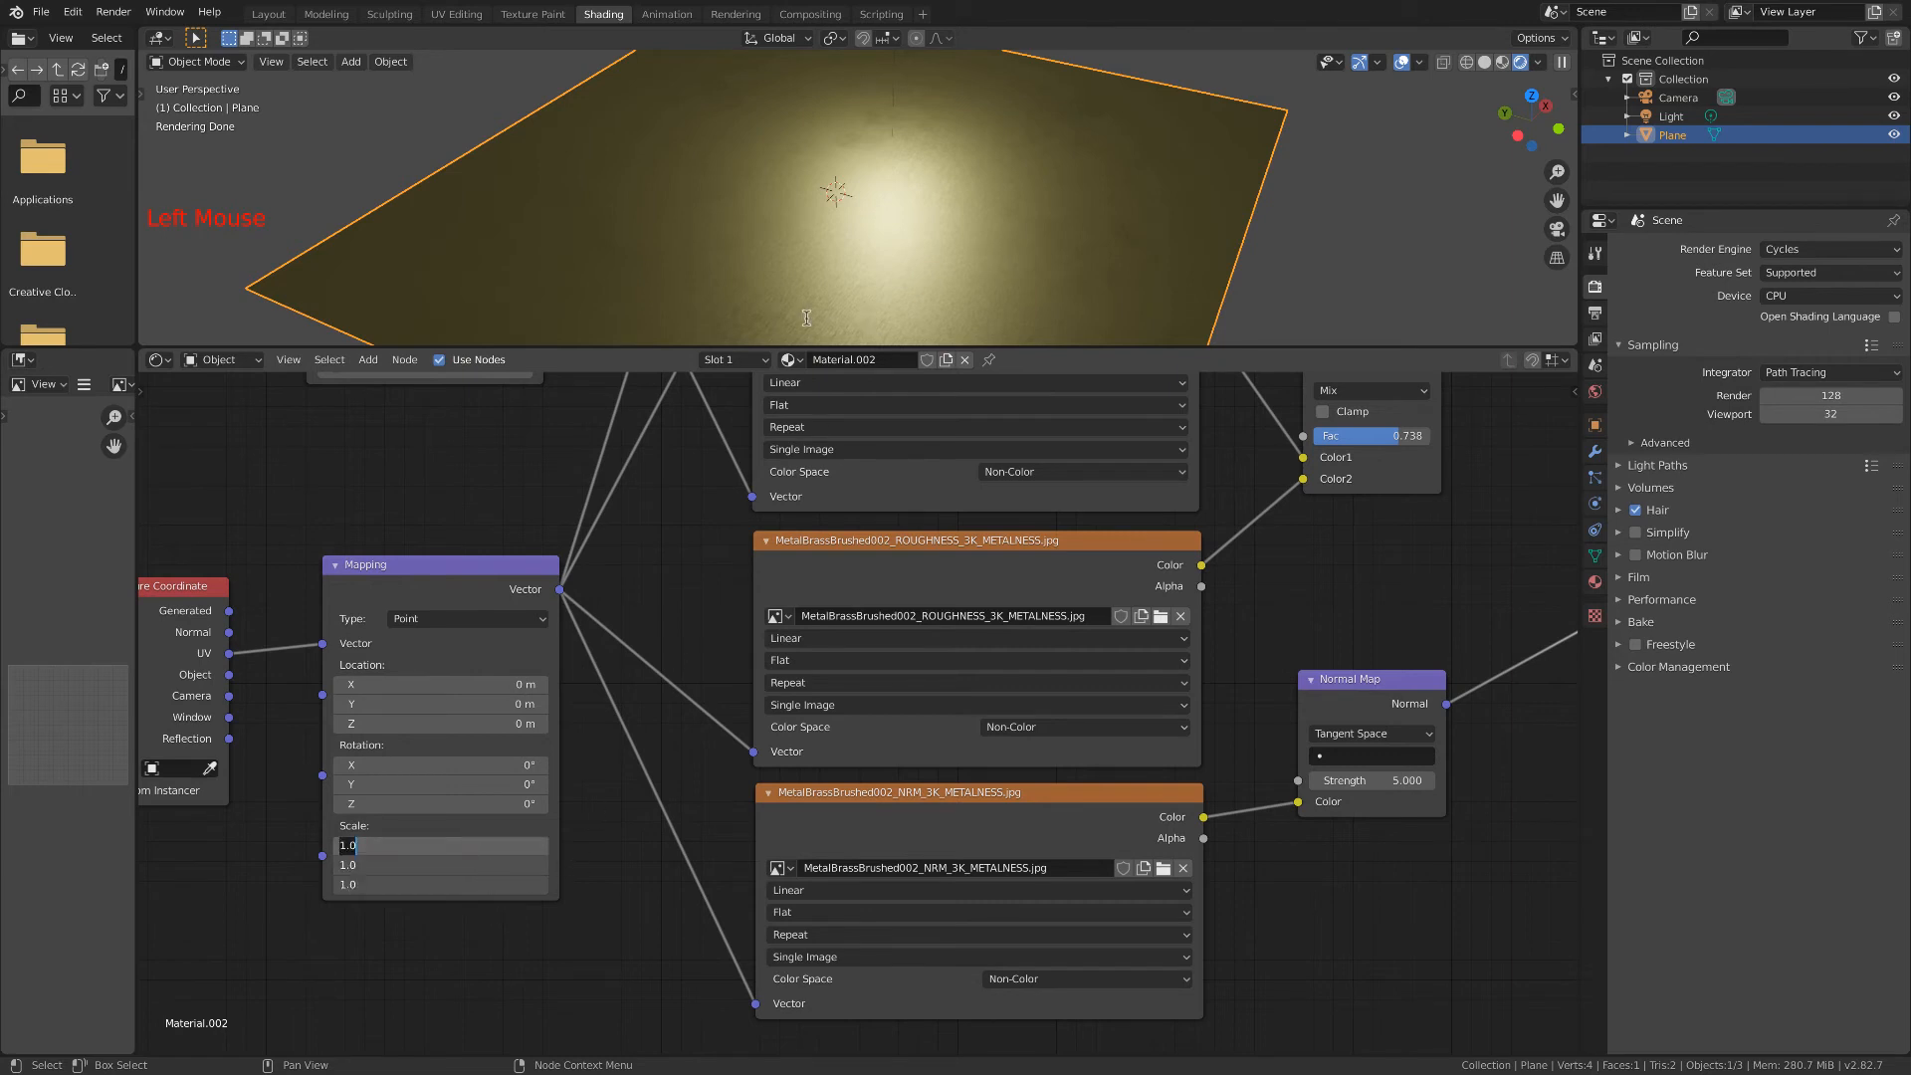
{"action": "type", "text": "2"}
{"action": "key", "text": "Return"}
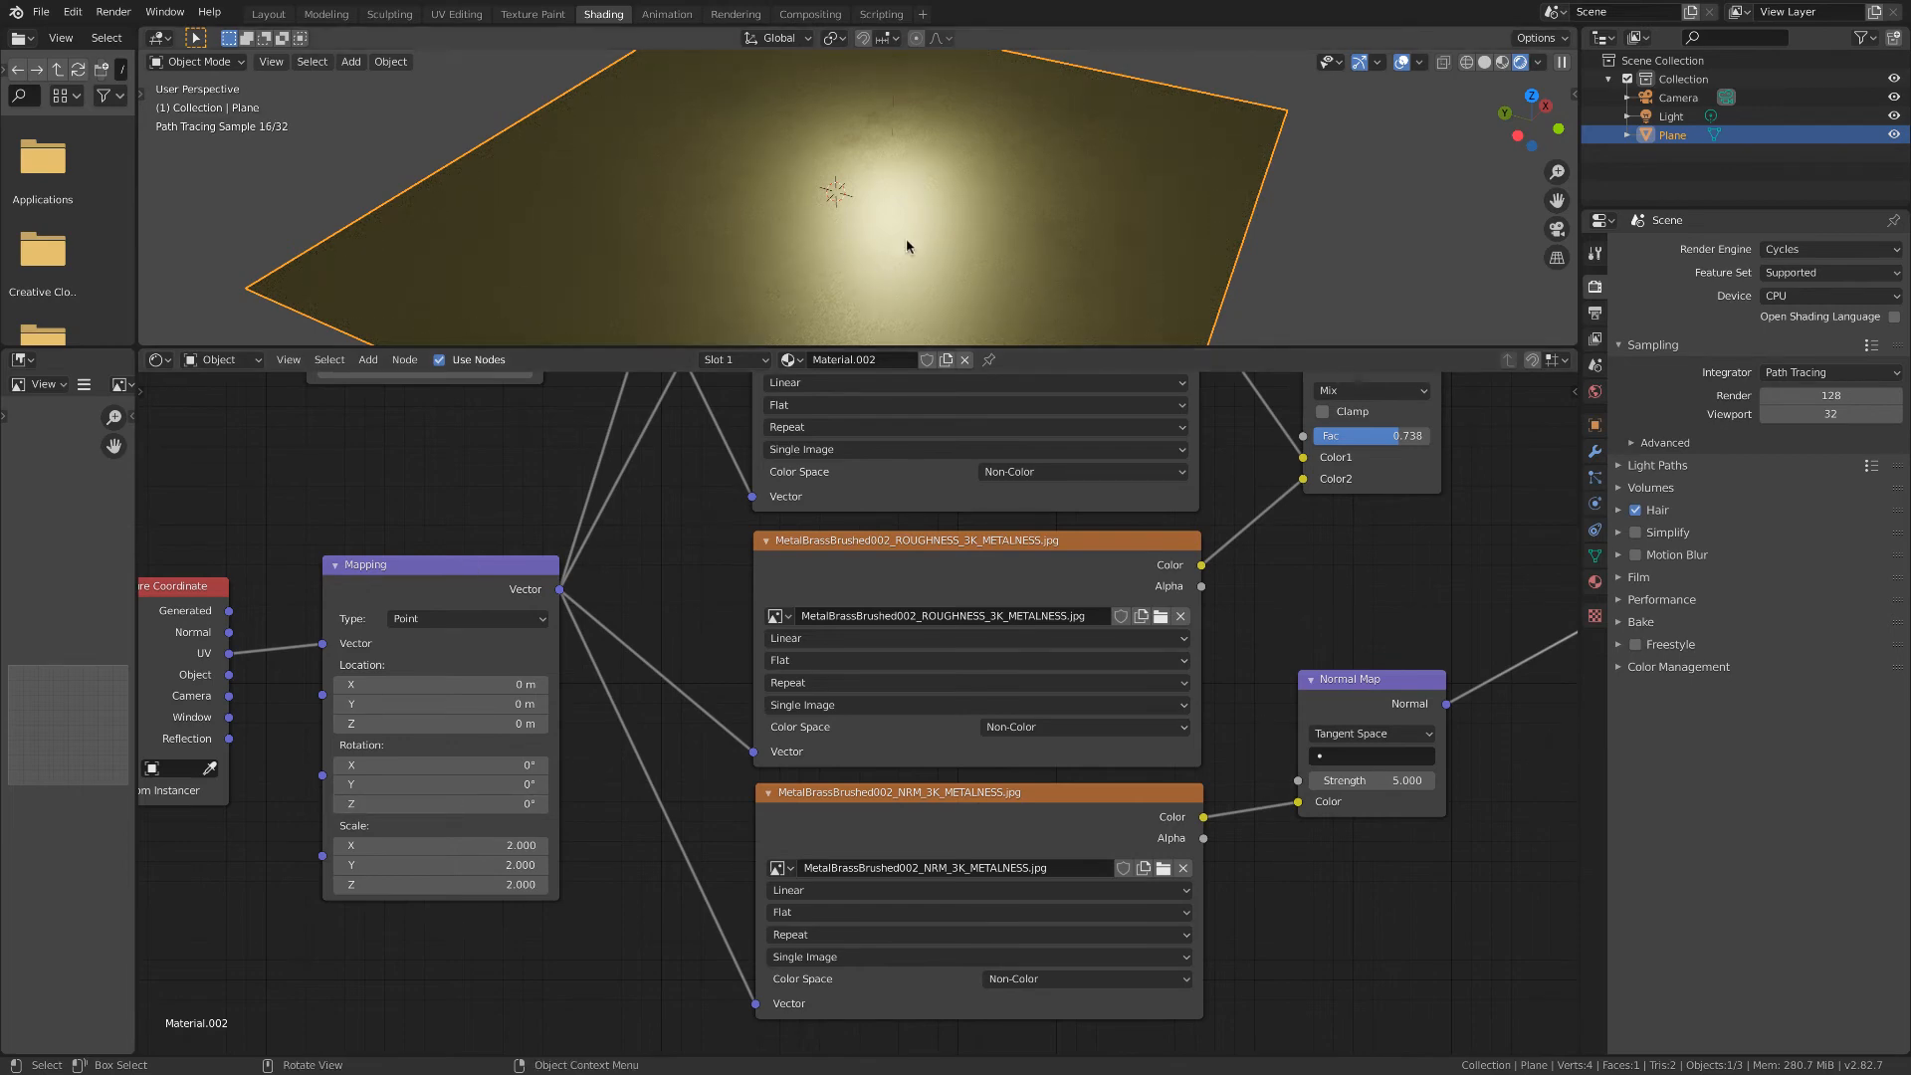
Set the X, Y and Z scale of the brass textures' shared Mapping node to 10.
{"action": "left_click_drag", "start_coordinate": [480, 848], "coordinate": [481, 884]}
{"action": "type", "text": "19"}
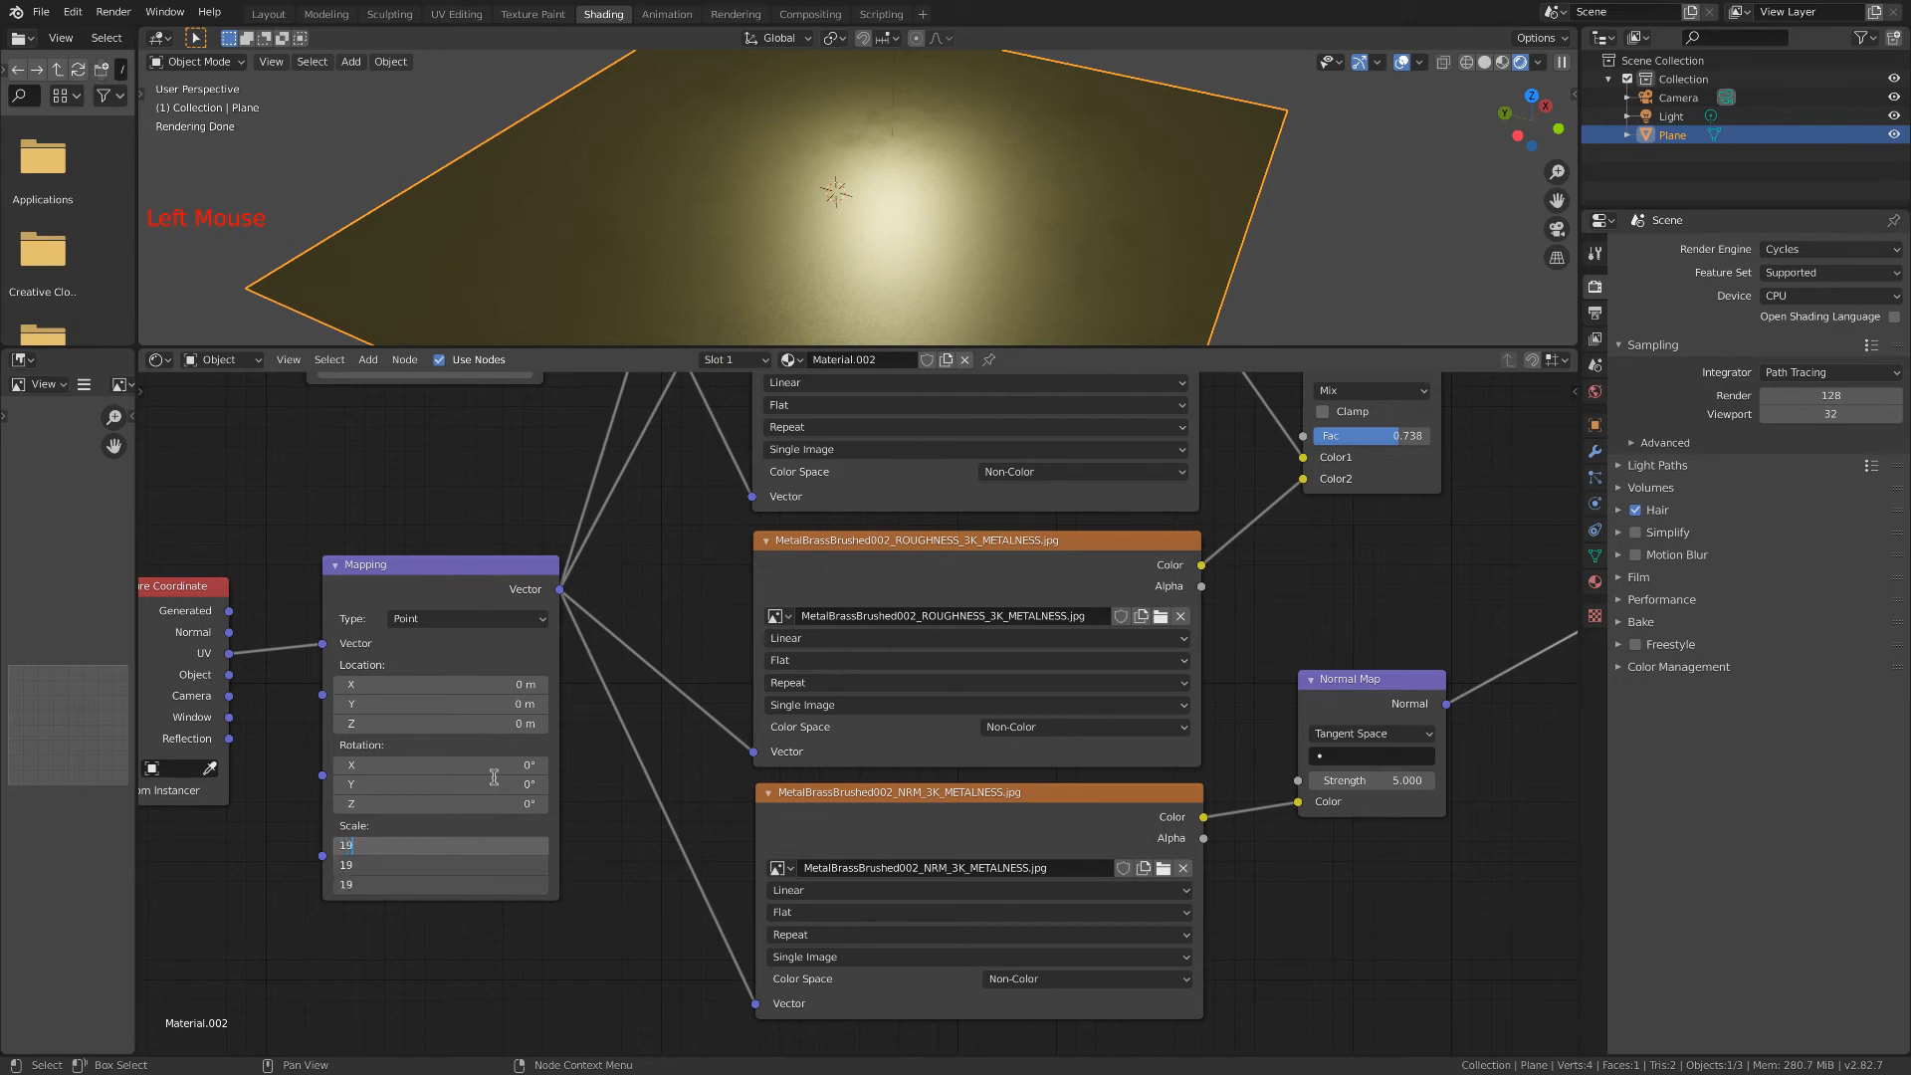
{"action": "key", "text": "Return"}
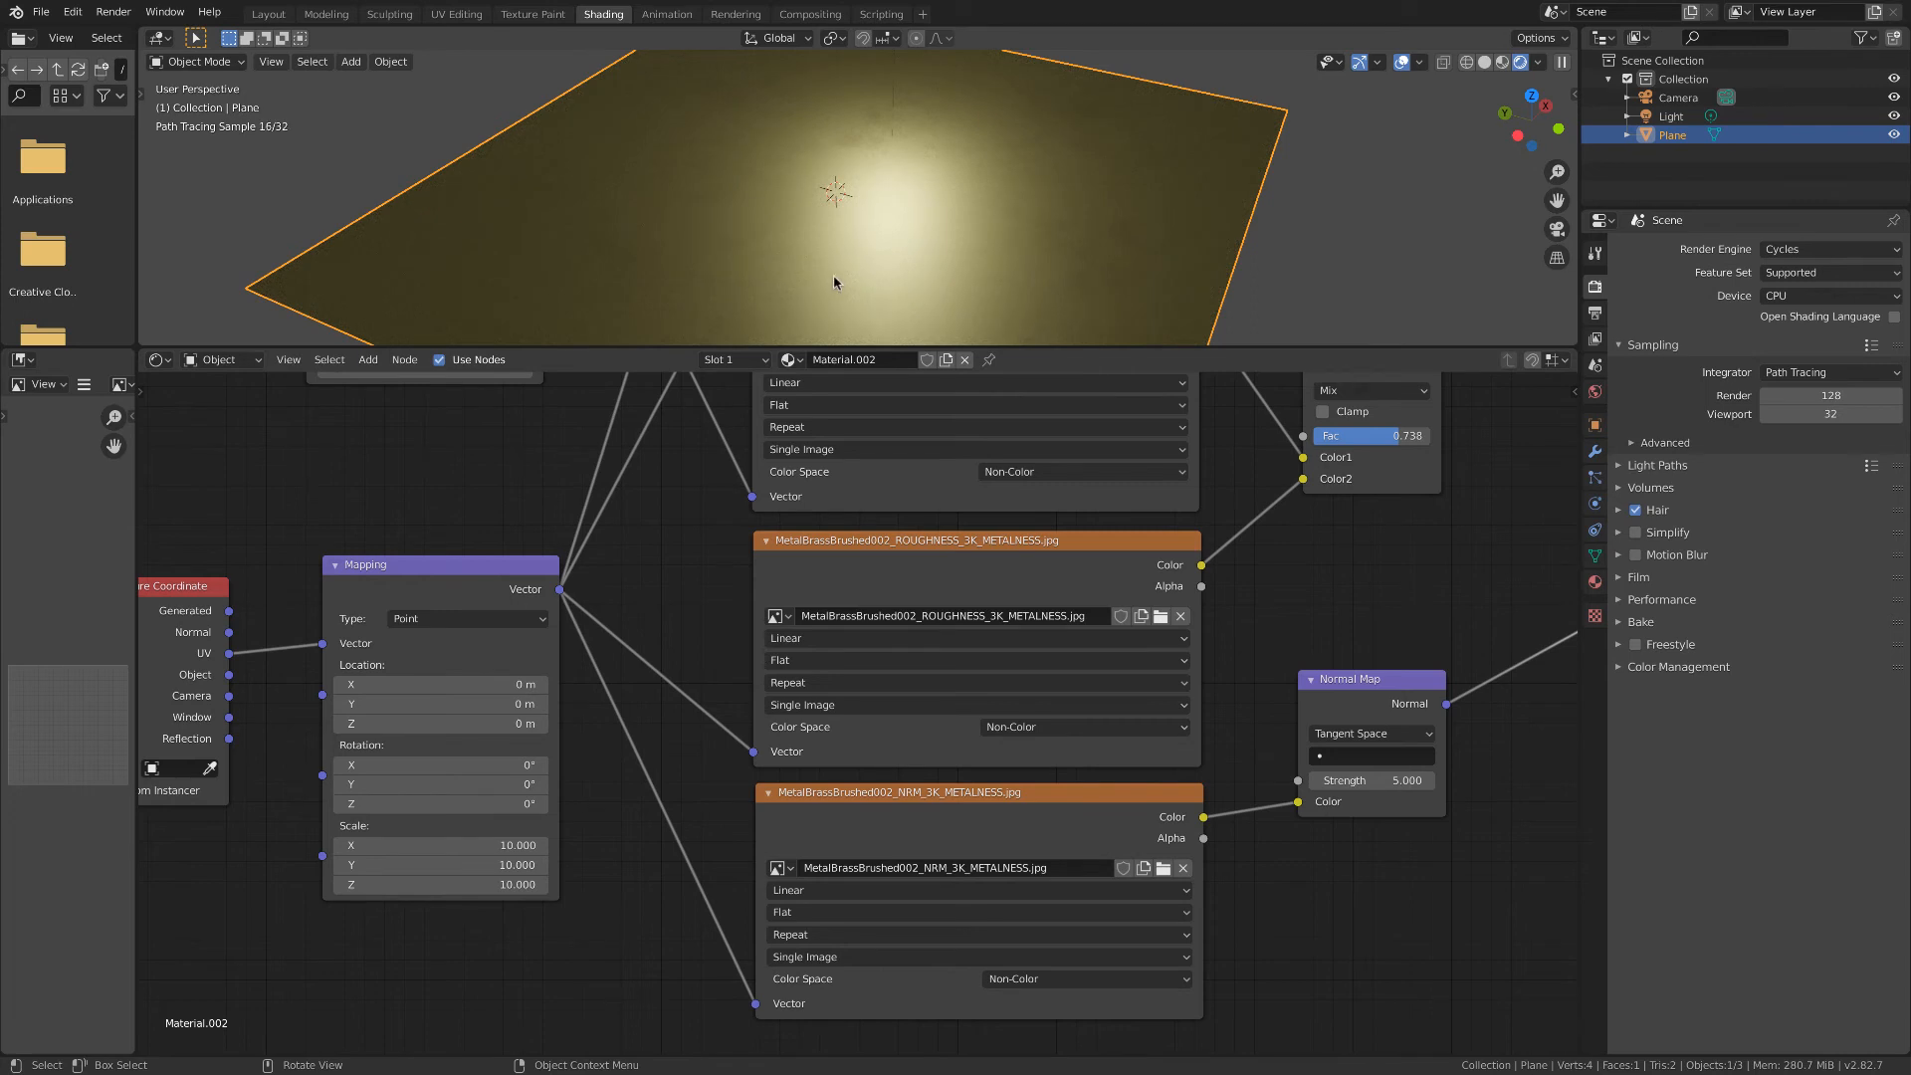
Set the X, Y and Z scale of the brass textures' shared Mapping node to 0.25 and inspect the plane.
{"action": "left_click_drag", "start_coordinate": [491, 845], "coordinate": [505, 886]}
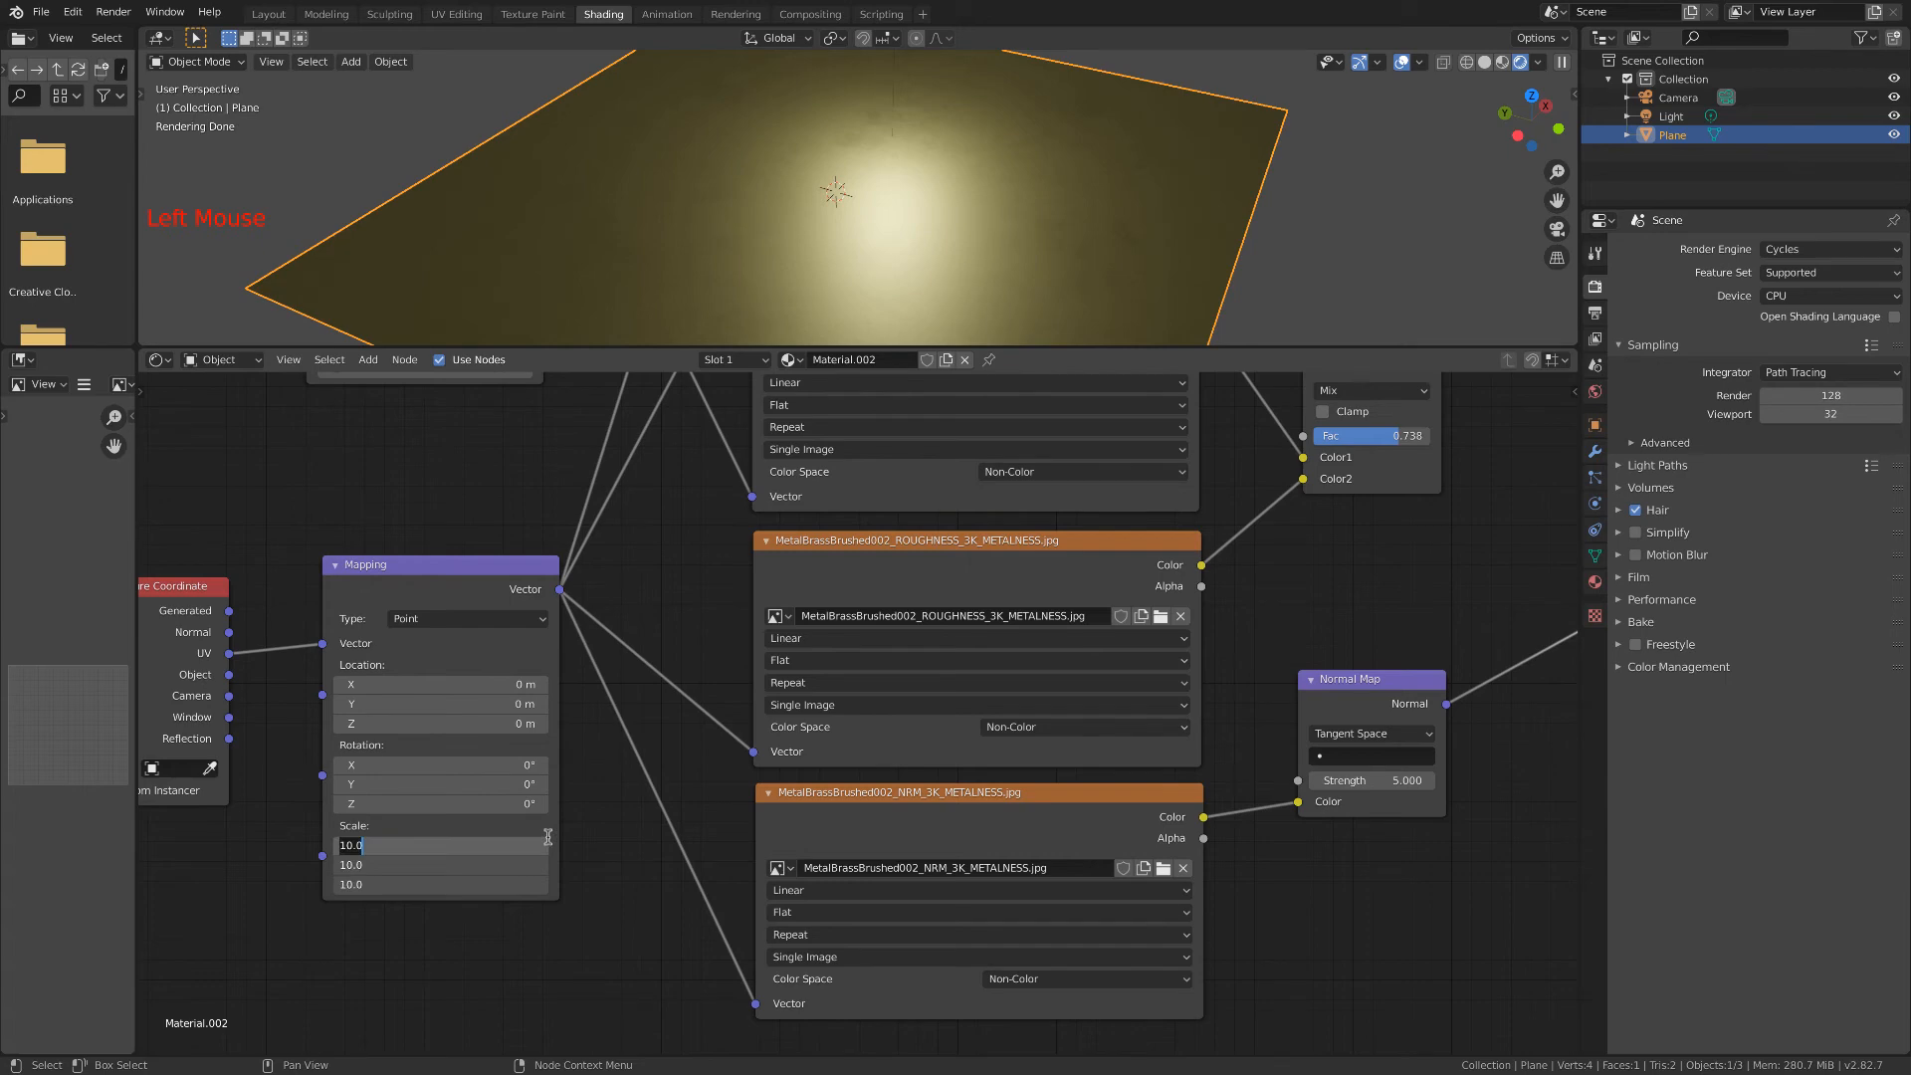
{"action": "type", "text": ".25"}
{"action": "key", "text": "Return"}
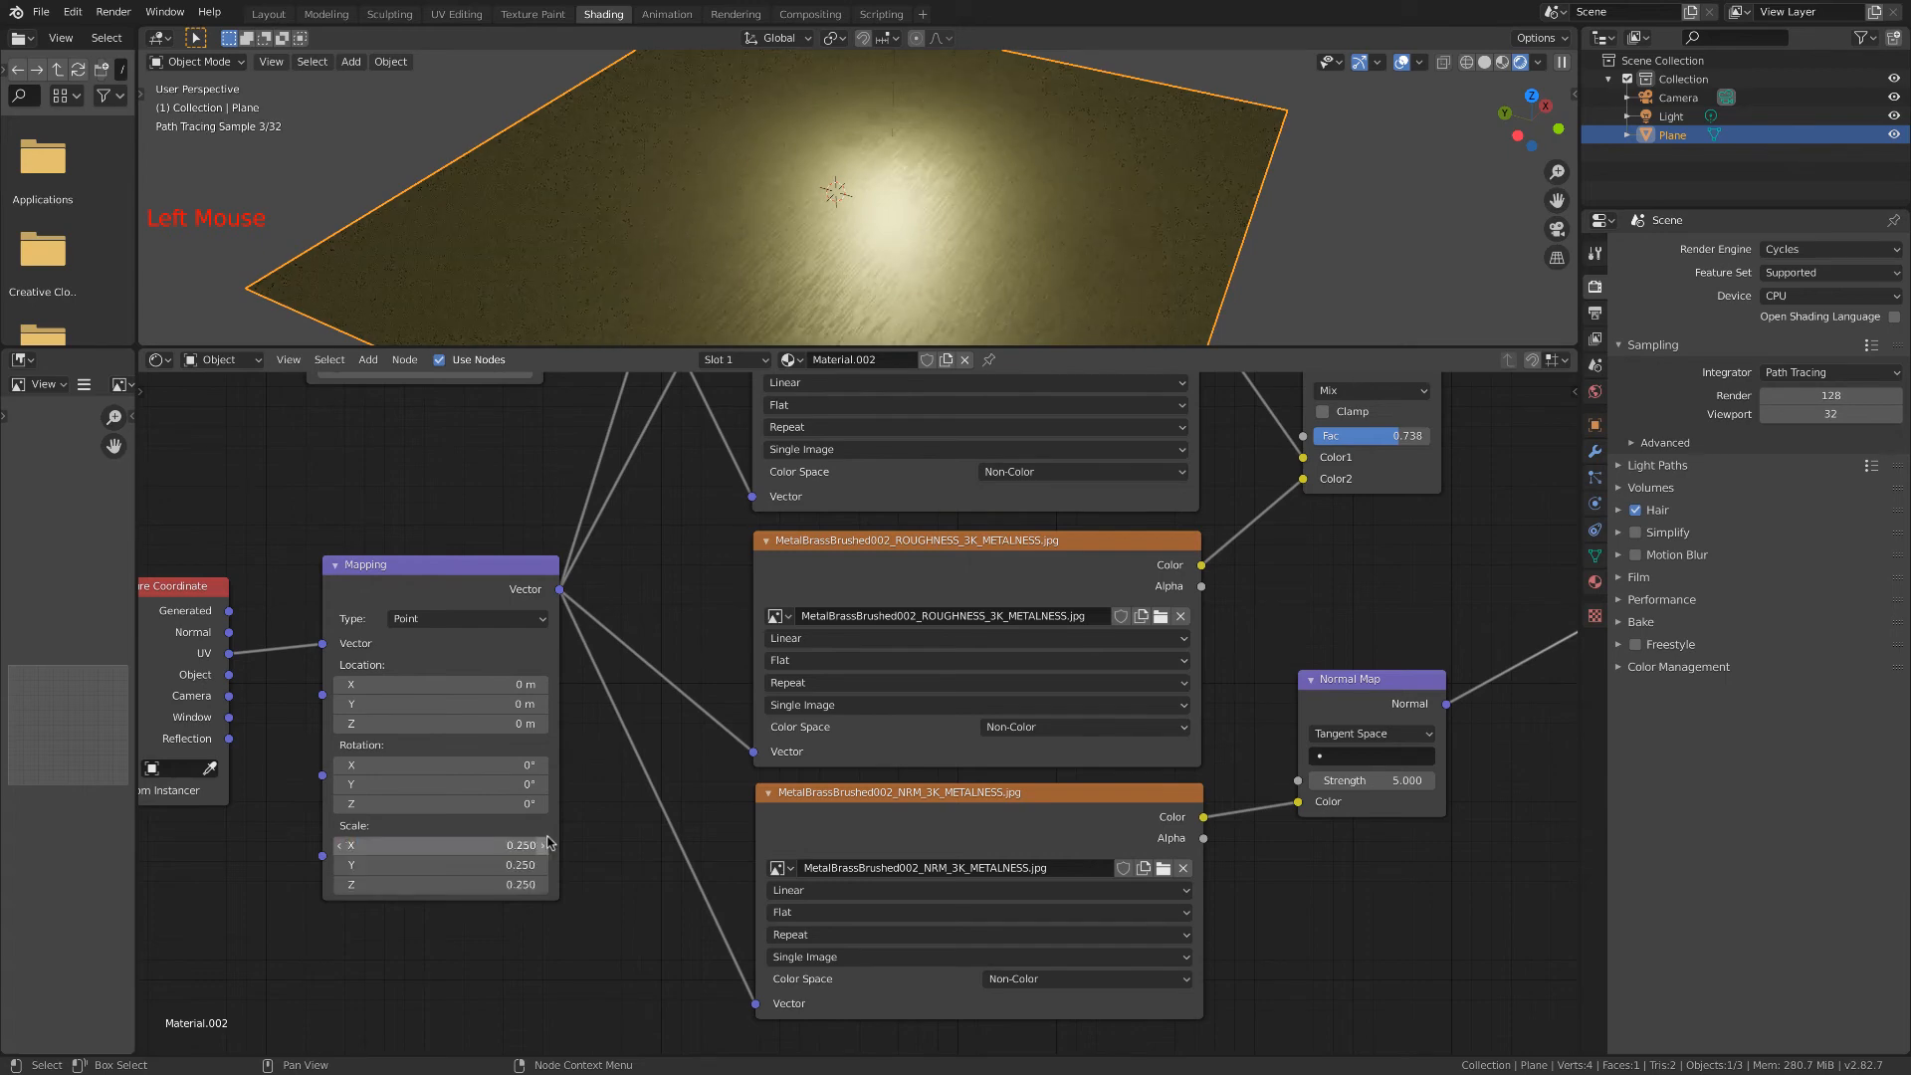
{"action": "scroll", "coordinate": [546, 844], "scroll_direction": "down", "scroll_amount": 1}
{"action": "scroll", "coordinate": [816, 239], "scroll_direction": "down", "scroll_amount": 4}
{"action": "middle_click_drag", "start_coordinate": [816, 239], "coordinate": [963, 291]}
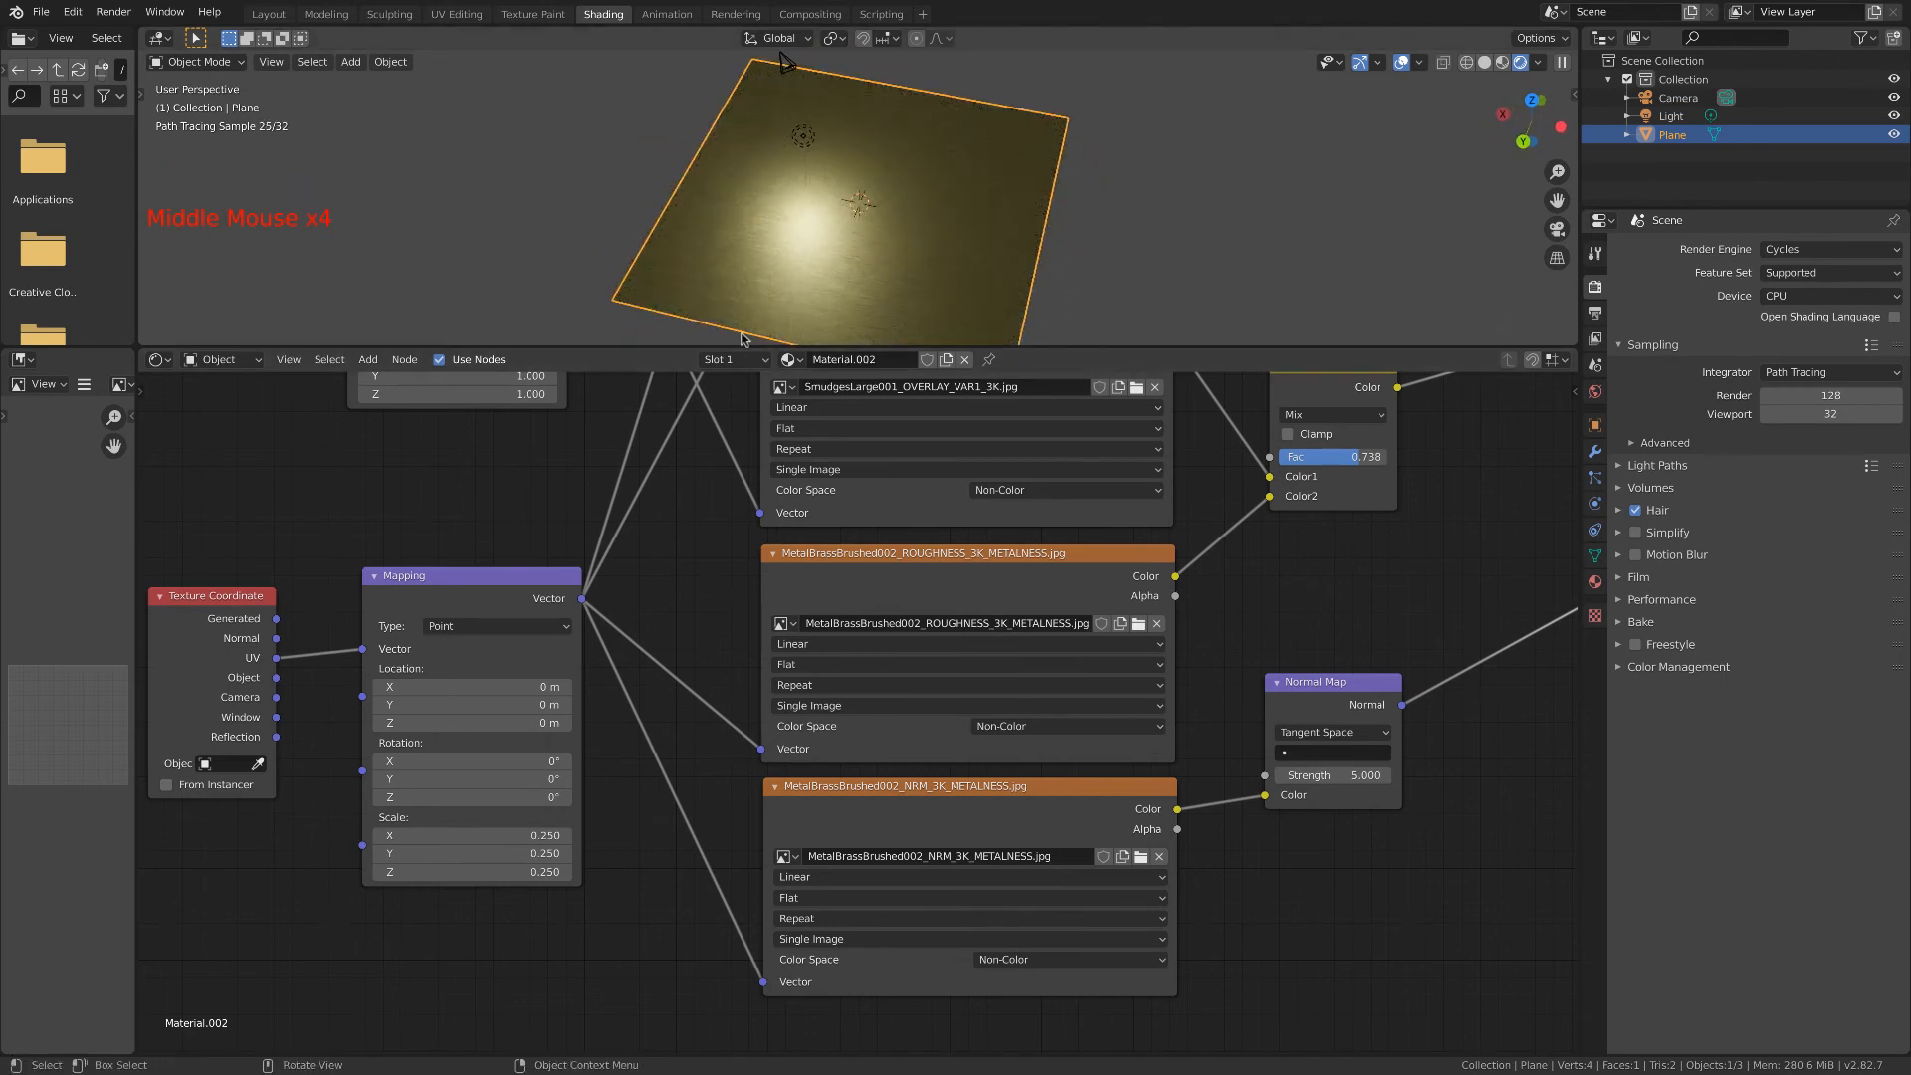
{"action": "scroll", "coordinate": [866, 280], "scroll_direction": "up", "scroll_amount": 4}
Move the light farther from the plane, then reselect the plane.
{"action": "scroll", "coordinate": [865, 281], "scroll_direction": "down", "scroll_amount": 7}
{"action": "middle_click_drag", "start_coordinate": [868, 284], "coordinate": [879, 293]}
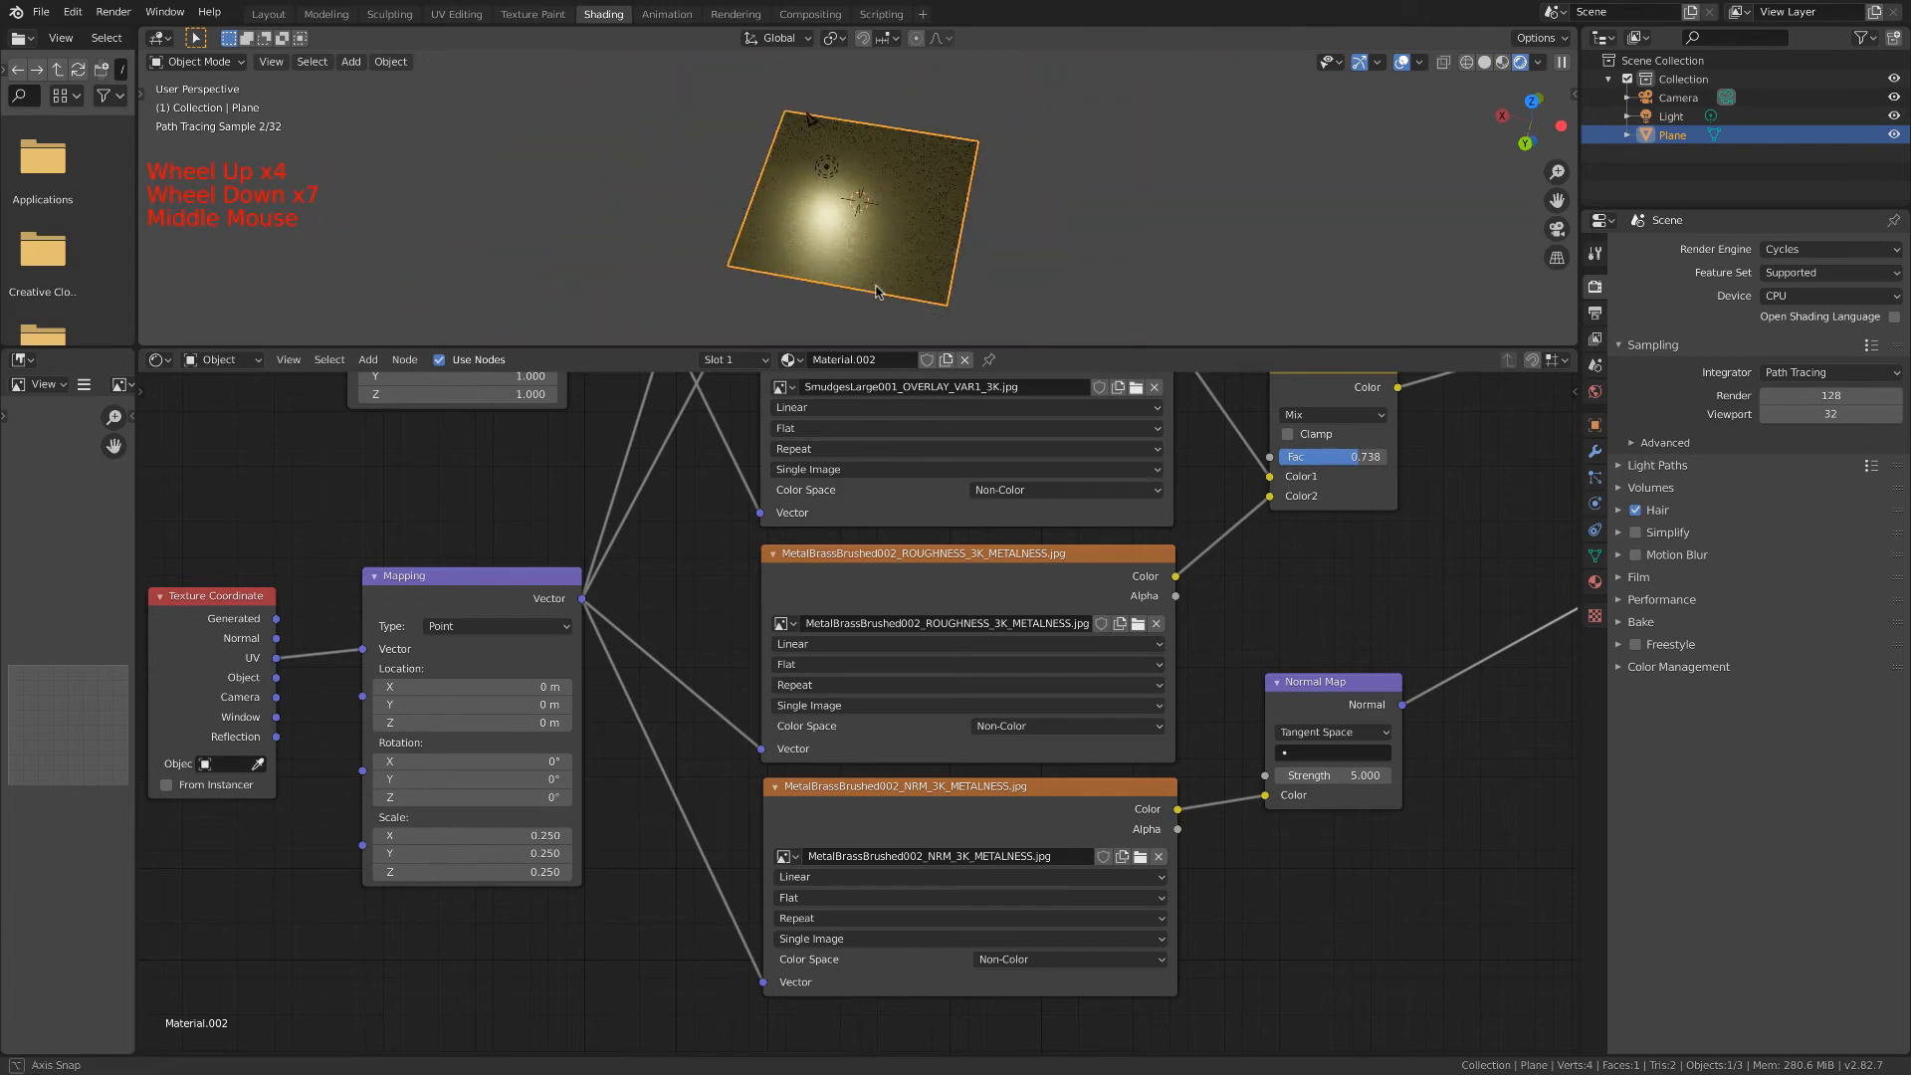
{"action": "left_click", "coordinate": [826, 167]}
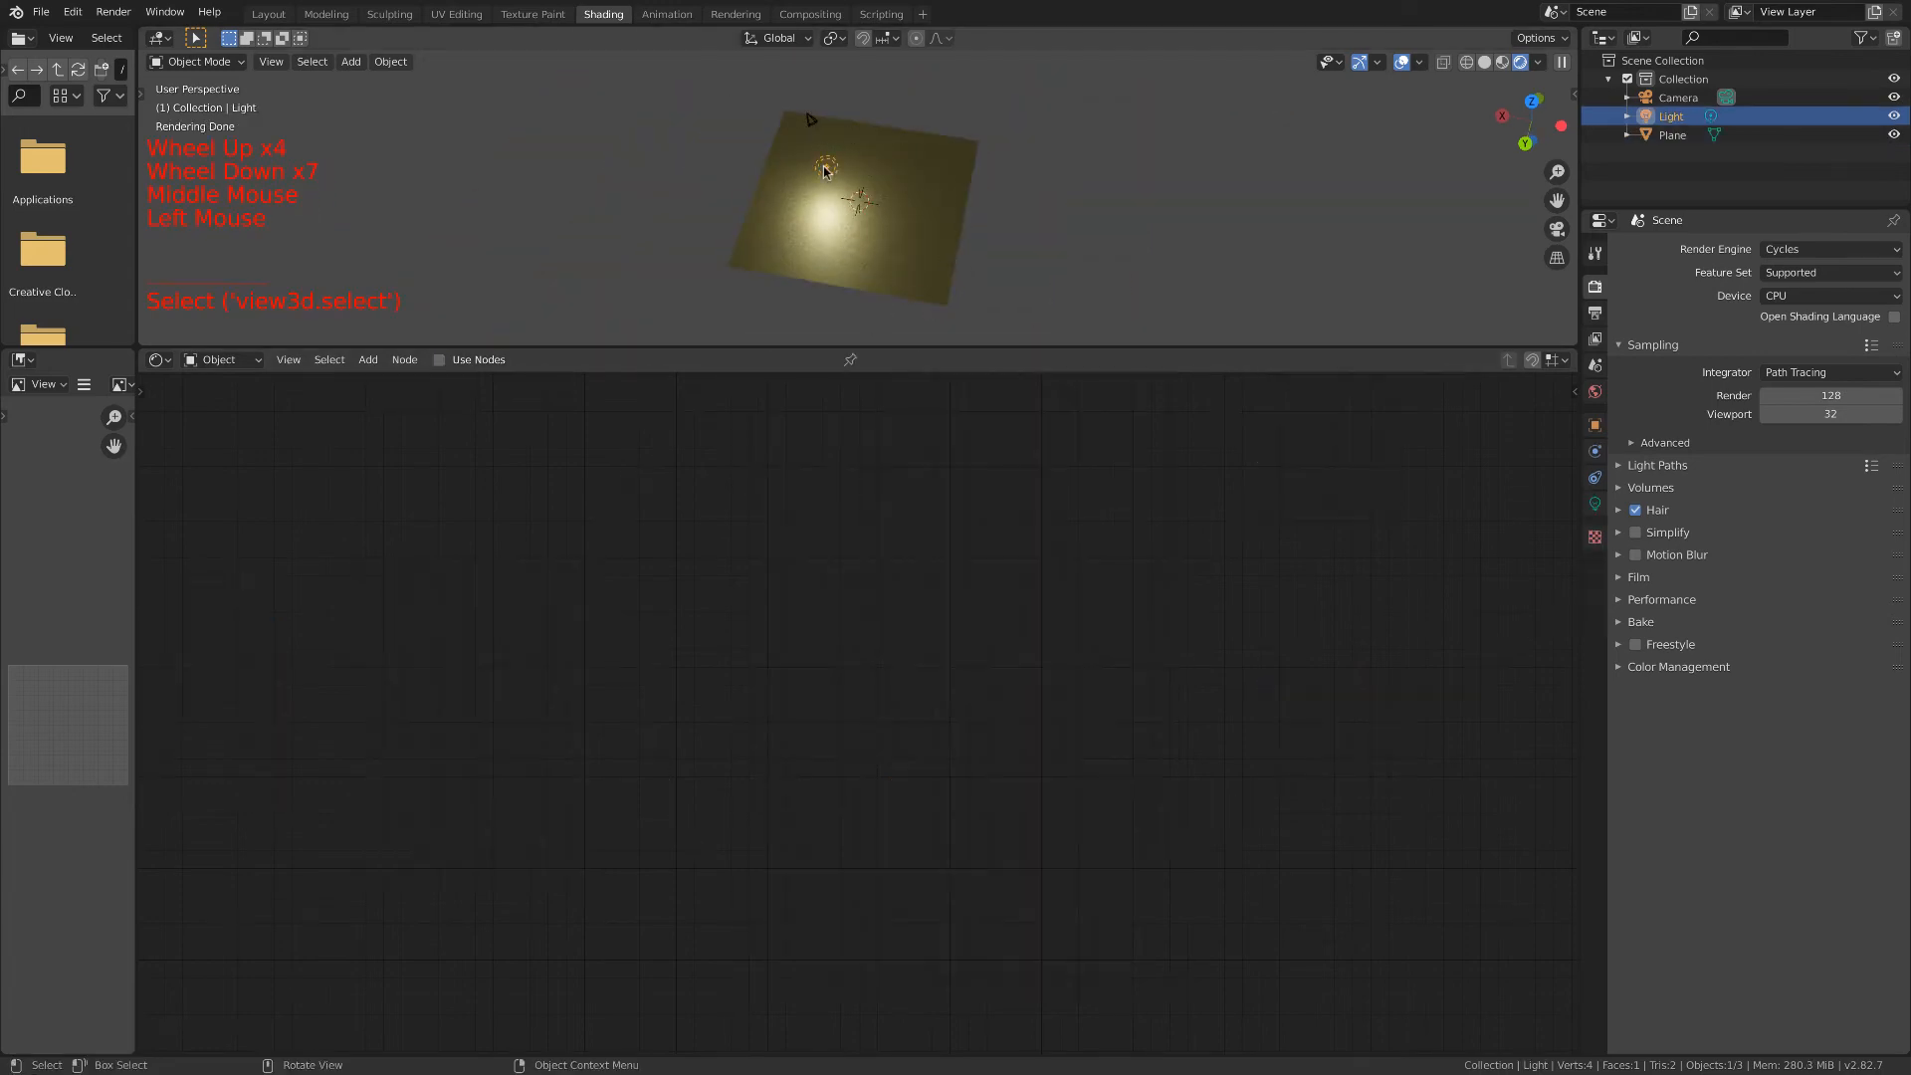
{"action": "key", "text": "g"}
{"action": "left_click", "coordinate": [886, 206]}
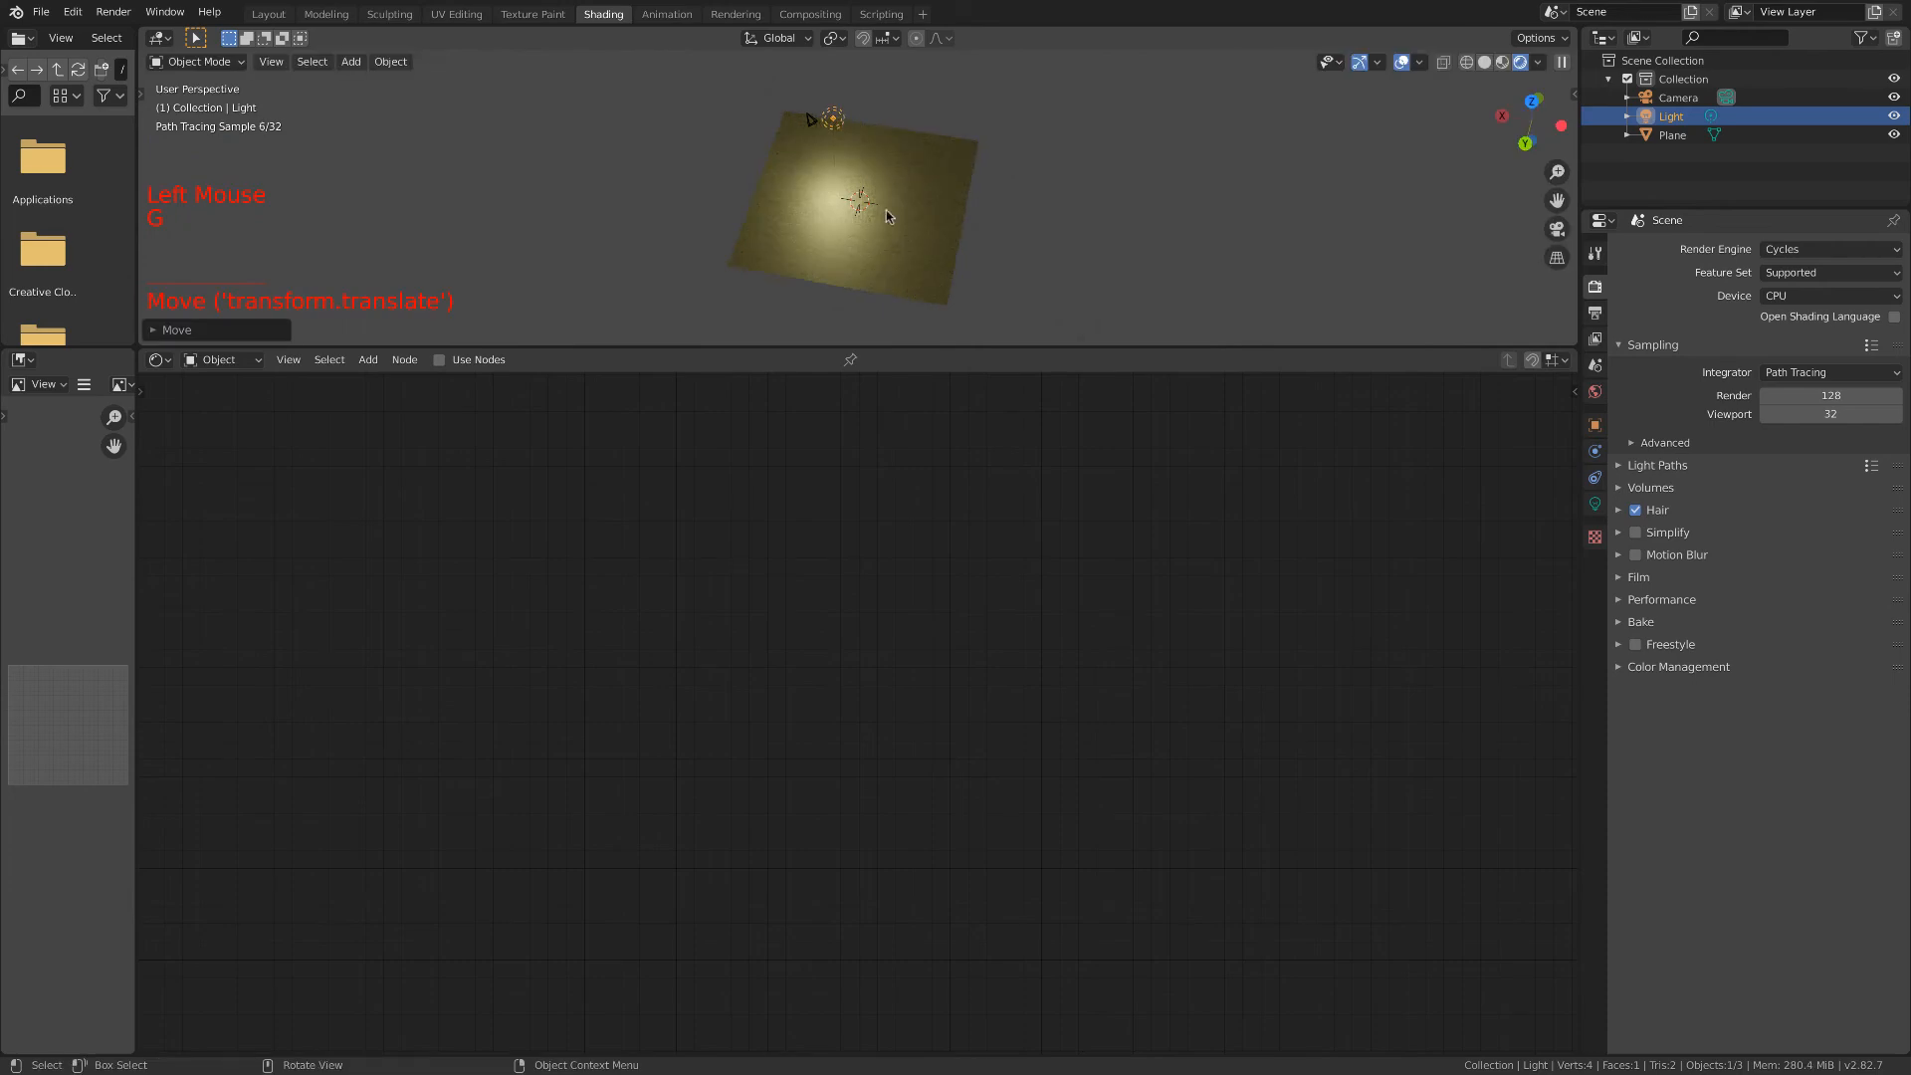
{"action": "left_click", "coordinate": [839, 279]}
Disconnect the smudges texture from the Color2 input of the Overlay node.
{"action": "scroll", "coordinate": [895, 717], "scroll_direction": "up", "scroll_amount": 3}
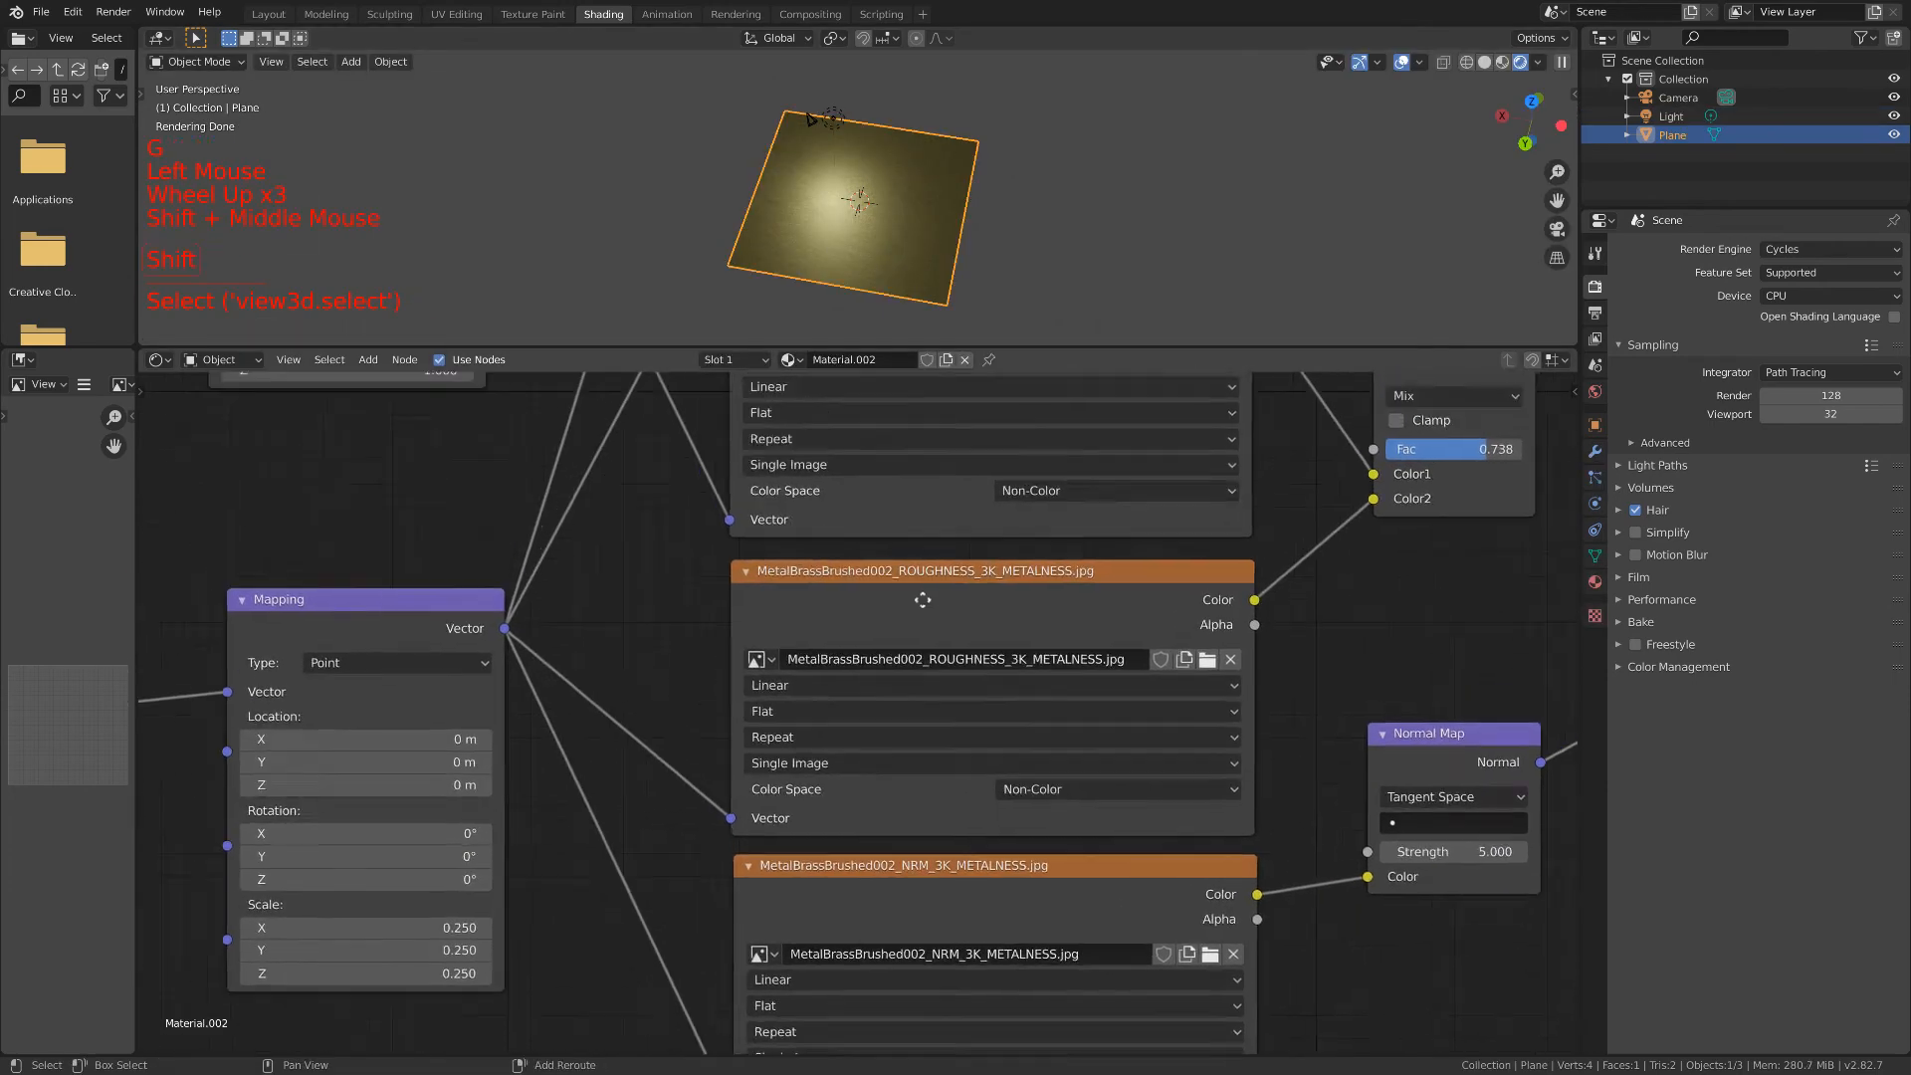
{"action": "middle_click_drag", "start_coordinate": [886, 796], "coordinate": [917, 696], "text": "shift"}
{"action": "left_click", "coordinate": [864, 510]}
{"action": "middle_click_drag", "start_coordinate": [798, 536], "coordinate": [870, 598], "text": "shift"}
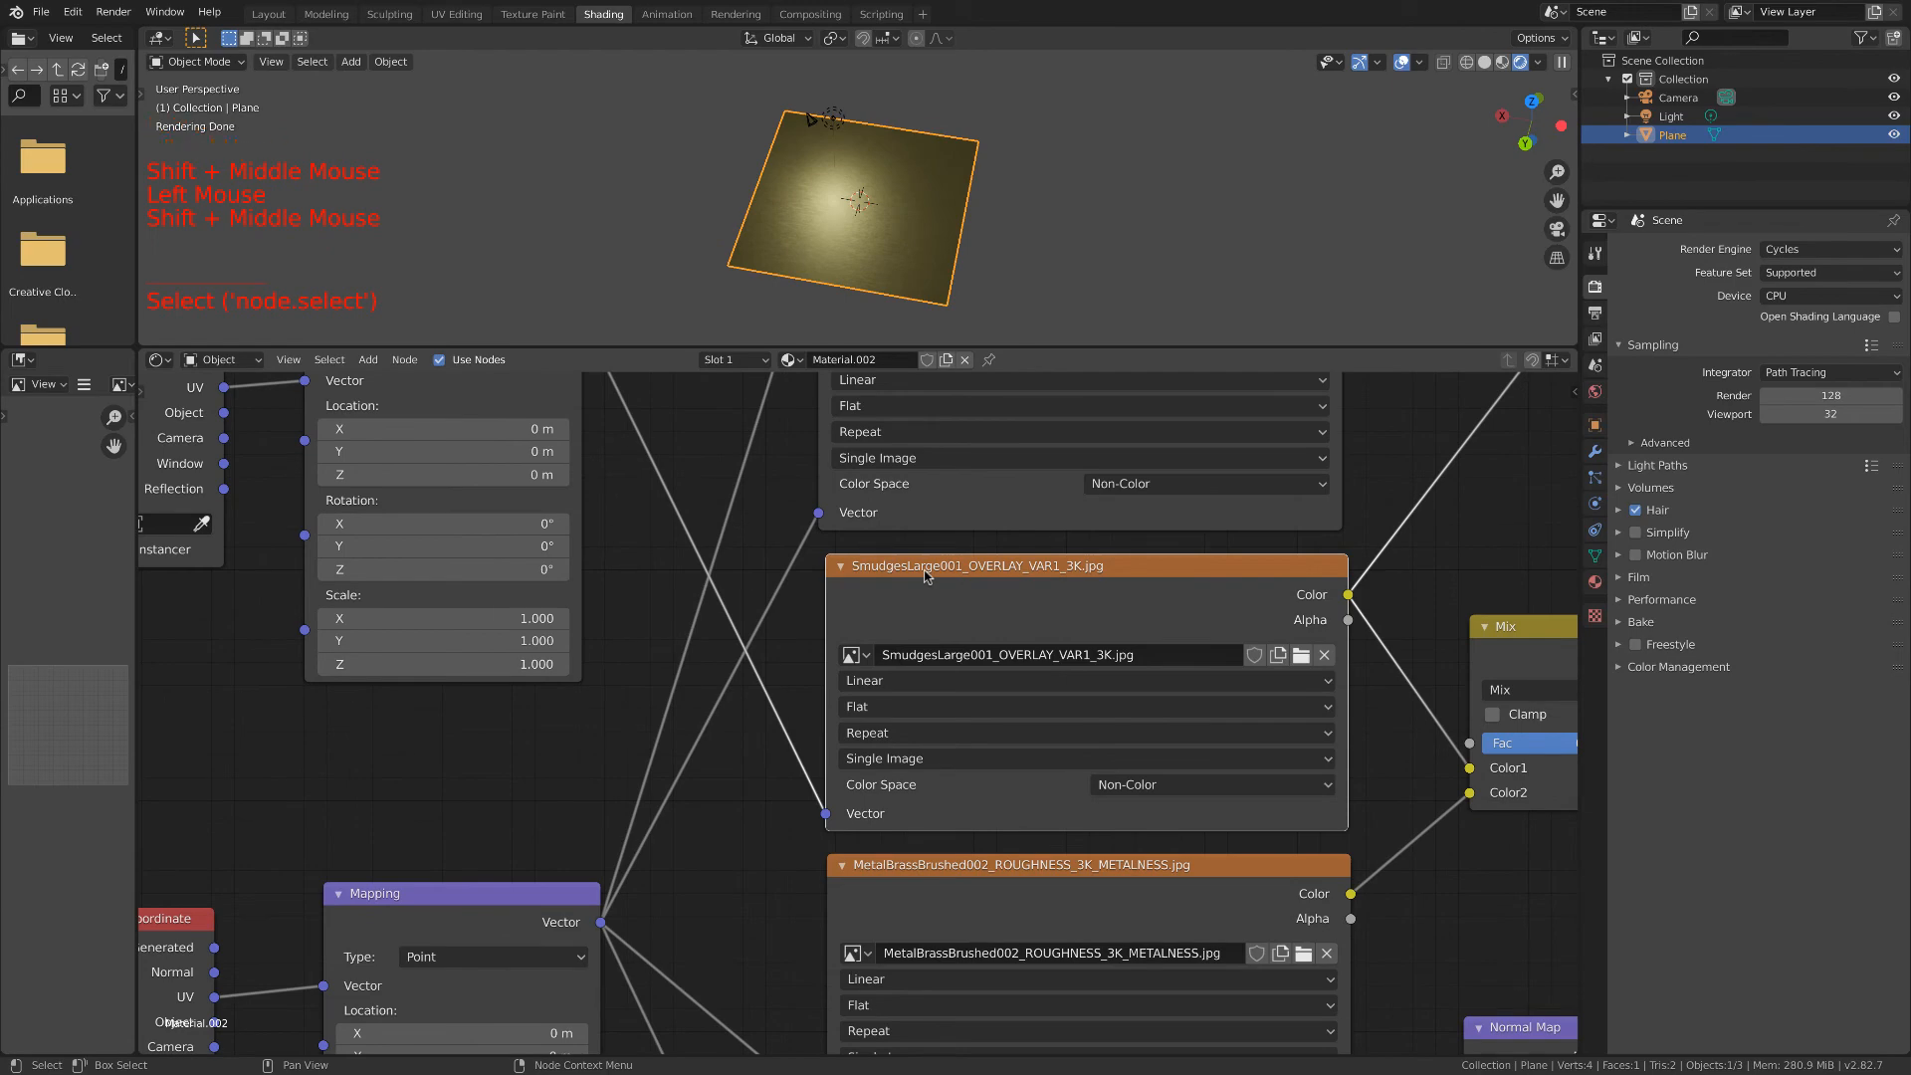
{"action": "scroll", "coordinate": [1222, 582], "scroll_direction": "down", "scroll_amount": 7}
{"action": "middle_click_drag", "start_coordinate": [1317, 534], "coordinate": [1267, 595]}
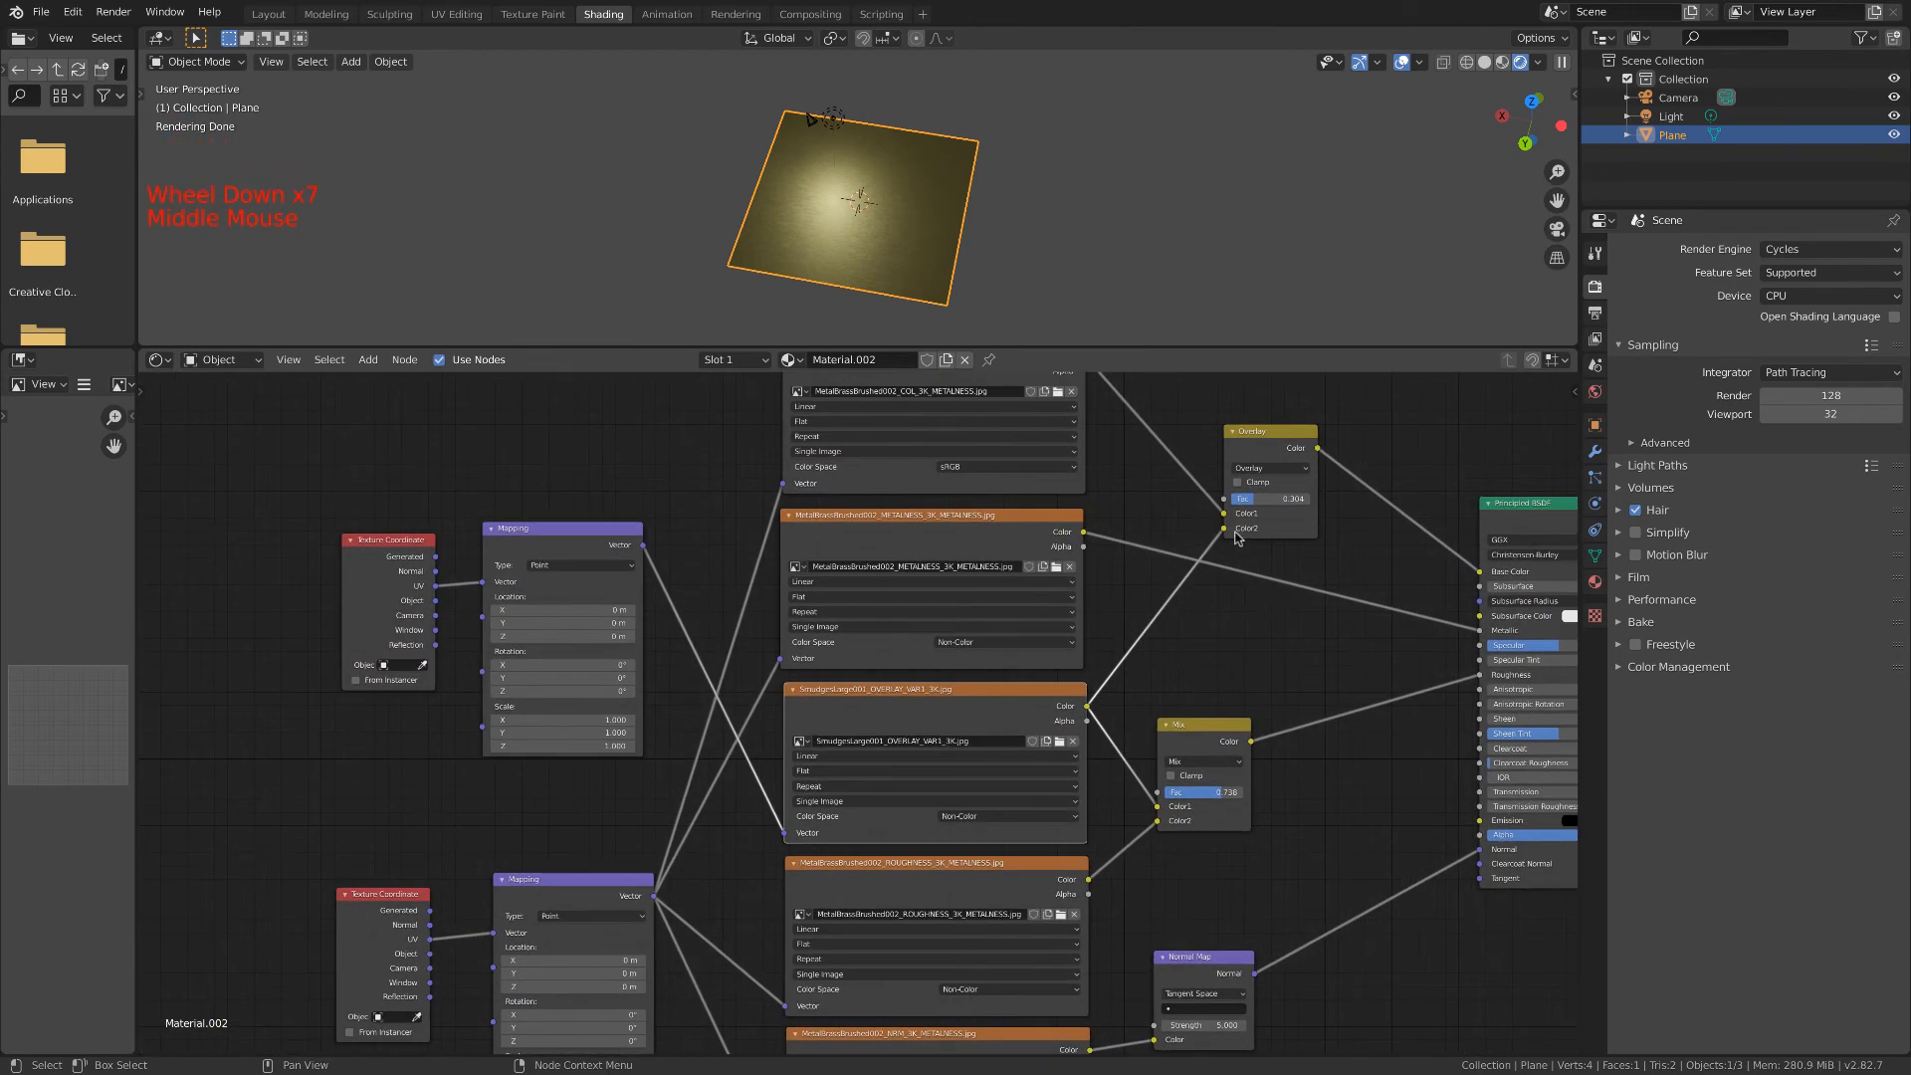
{"action": "left_click_drag", "start_coordinate": [1225, 530], "coordinate": [1219, 529]}
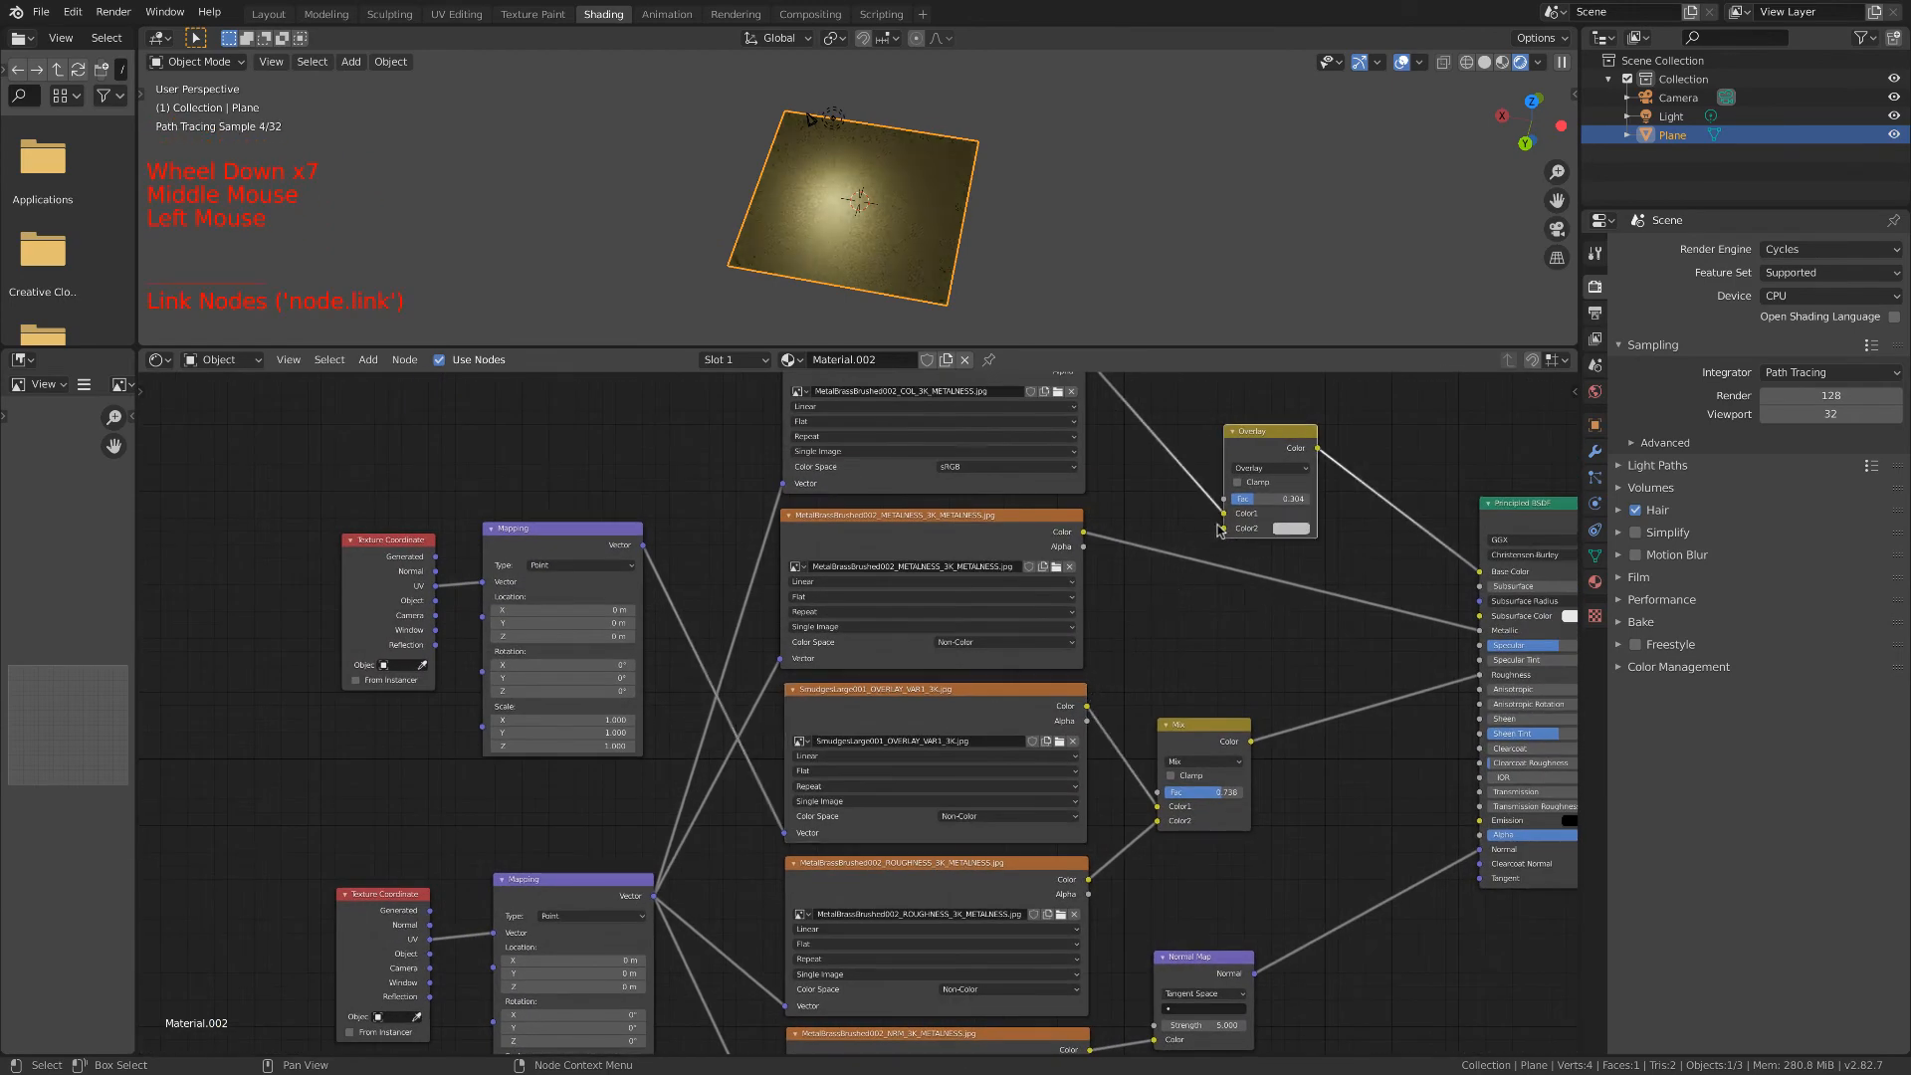
Preview the smudges texture on the plane with the Emission Viewer and inspect it up close from a low angle.
{"action": "left_click", "coordinate": [920, 697], "text": "ctrl+shift"}
{"action": "scroll", "coordinate": [886, 301], "scroll_direction": "up", "scroll_amount": 4}
{"action": "scroll", "coordinate": [885, 301], "scroll_direction": "up", "scroll_amount": 2}
{"action": "middle_click_drag", "start_coordinate": [914, 304], "coordinate": [910, 211]}
{"action": "middle_click_drag", "start_coordinate": [1032, 264], "coordinate": [849, 269]}
{"action": "scroll", "coordinate": [885, 252], "scroll_direction": "up", "scroll_amount": 3}
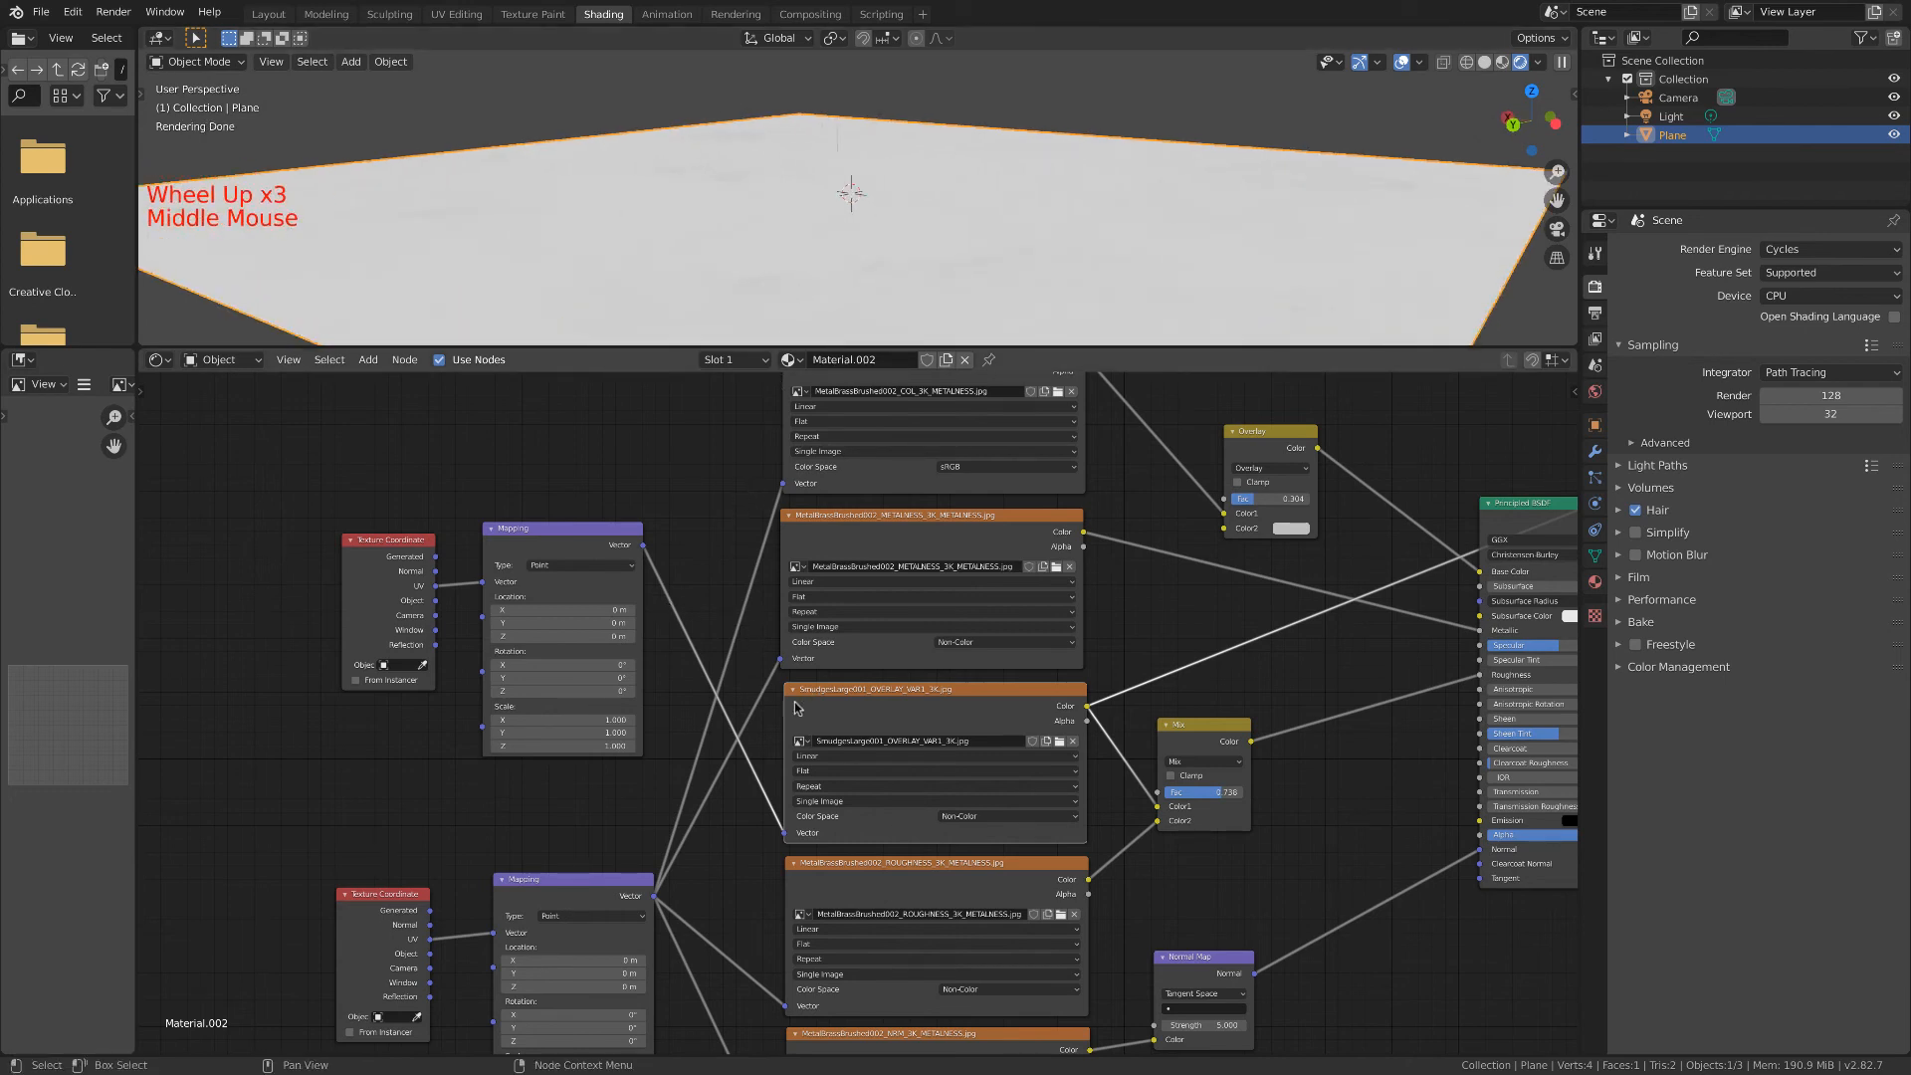
Set the X, Y and Z scale of the smudges texture's Mapping node to 5 and inspect the tiling on the plane.
{"action": "left_click_drag", "start_coordinate": [582, 719], "coordinate": [587, 746]}
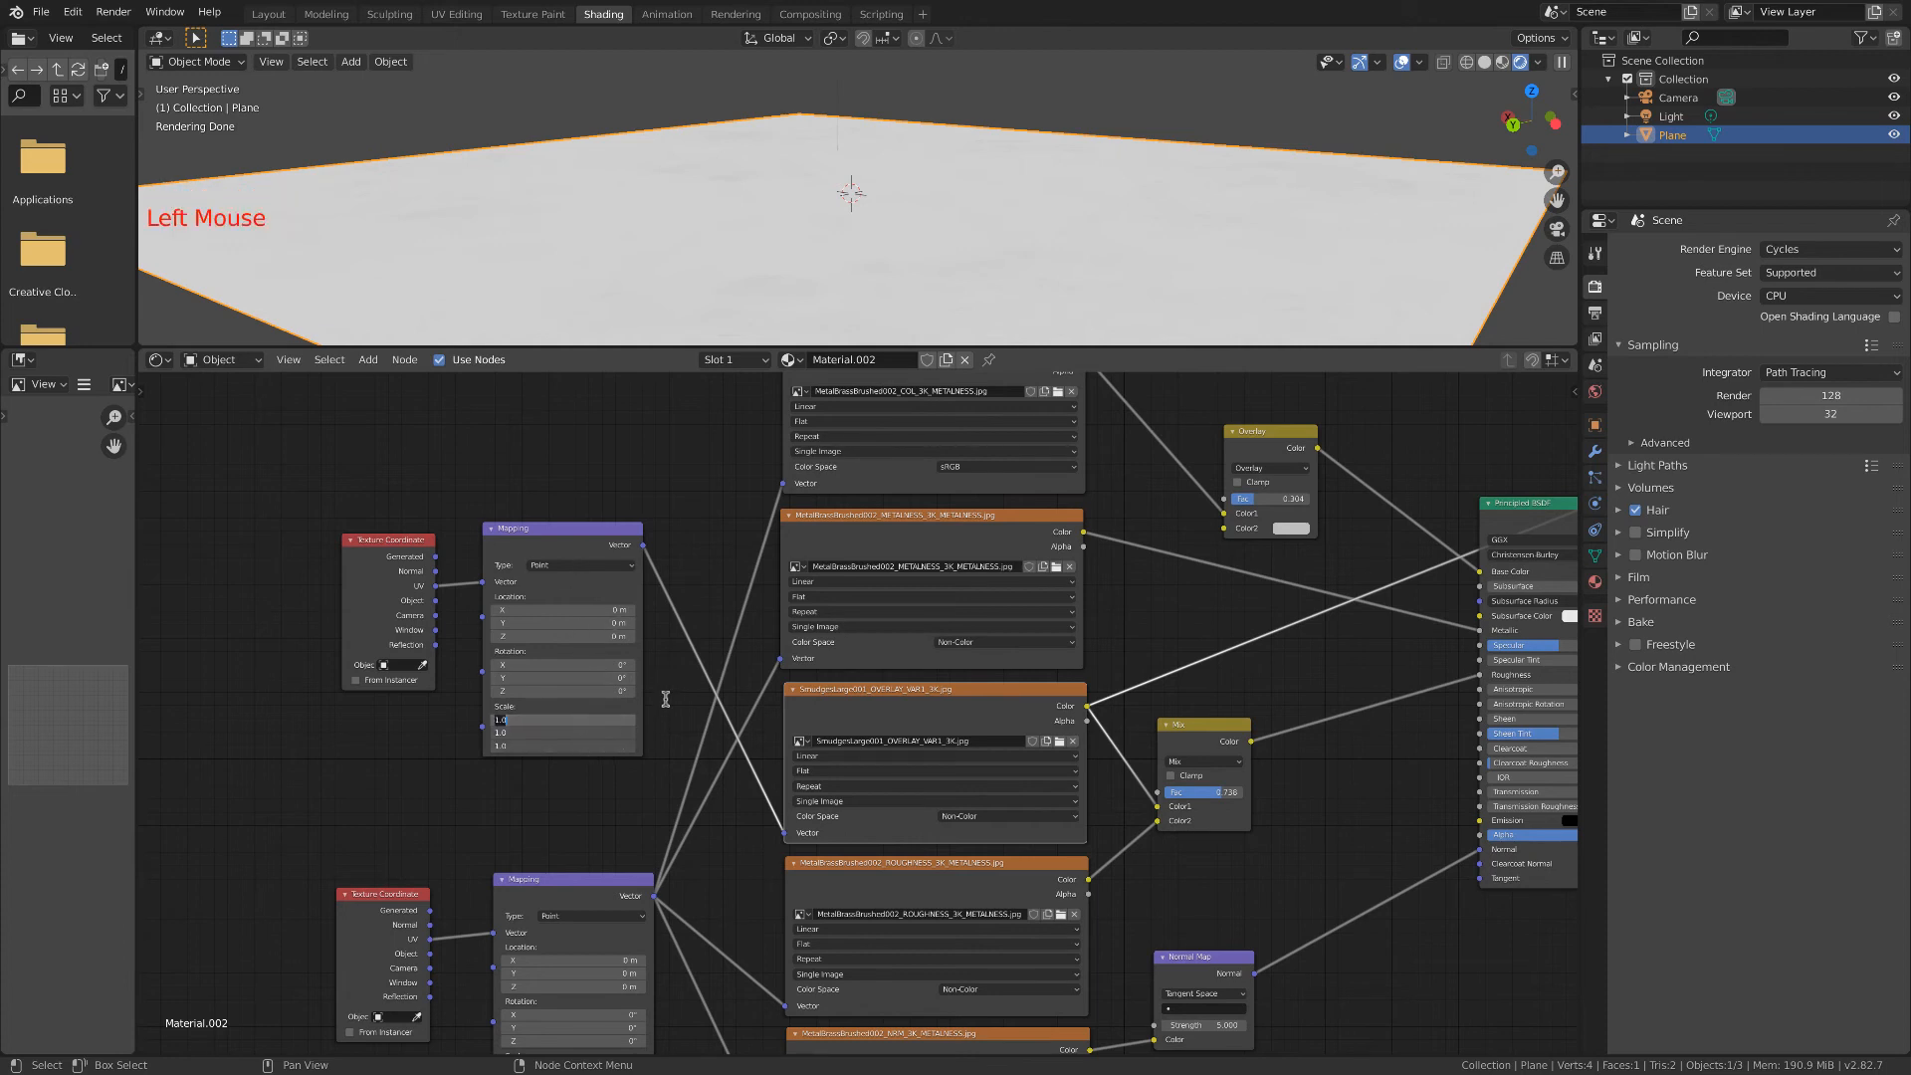
{"action": "left_click", "coordinate": [665, 698]}
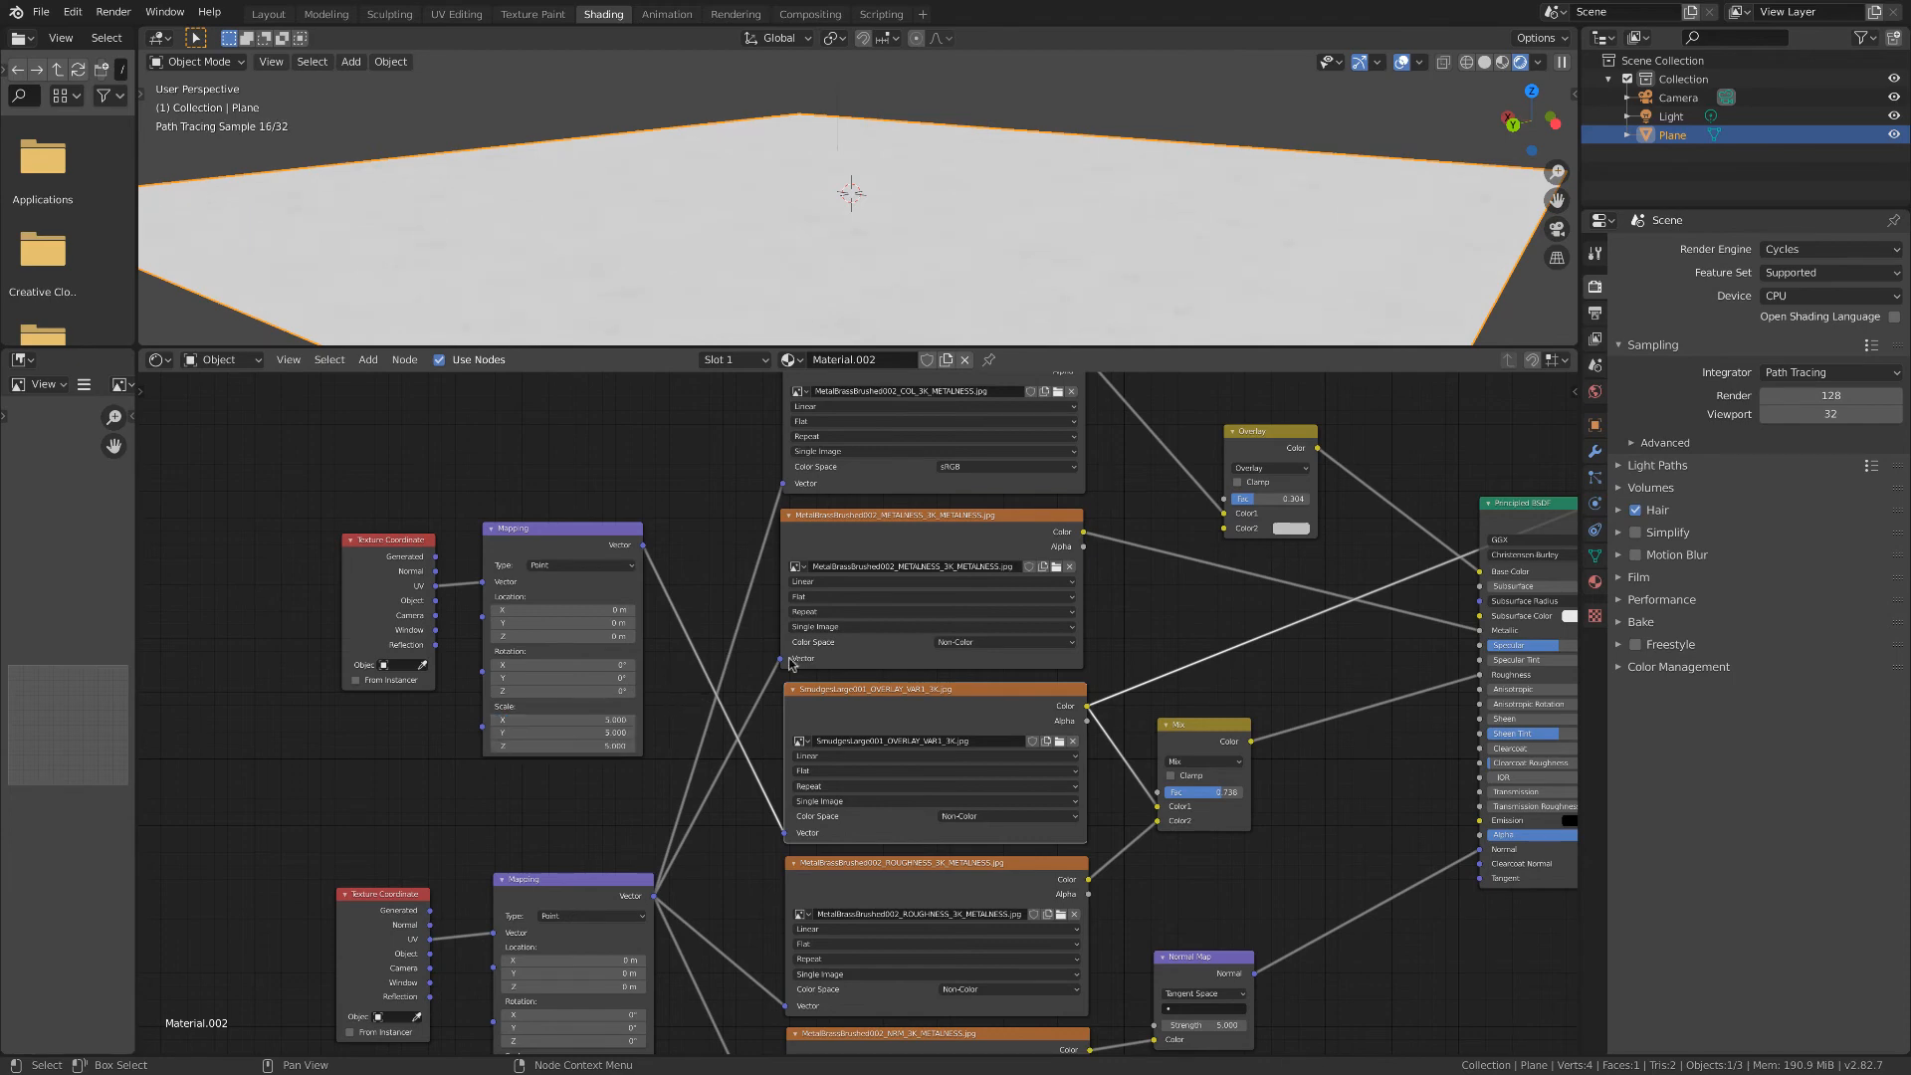
{"action": "scroll", "coordinate": [856, 712], "scroll_direction": "down", "scroll_amount": 3}
{"action": "middle_click_drag", "start_coordinate": [916, 329], "coordinate": [946, 311]}
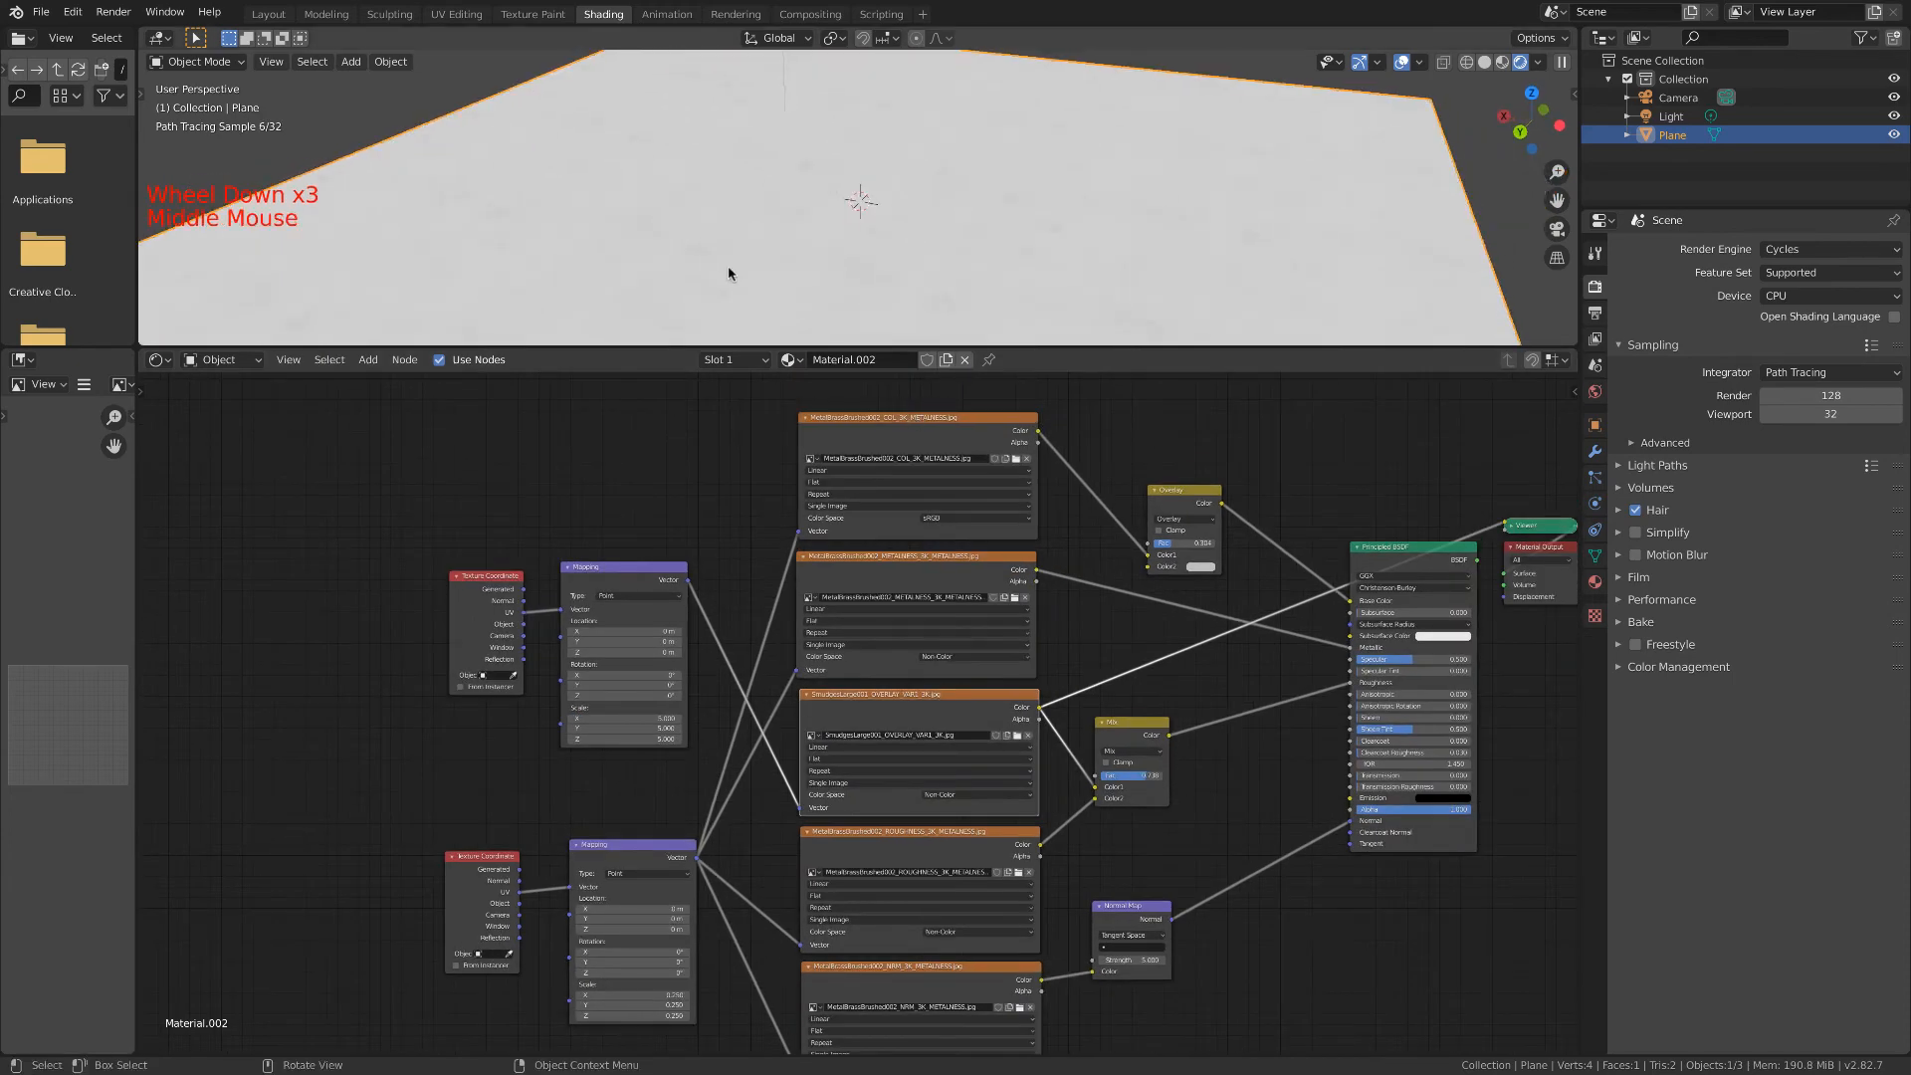
{"action": "scroll", "coordinate": [712, 283], "scroll_direction": "down", "scroll_amount": 4}
{"action": "middle_click_drag", "start_coordinate": [731, 271], "coordinate": [789, 302]}
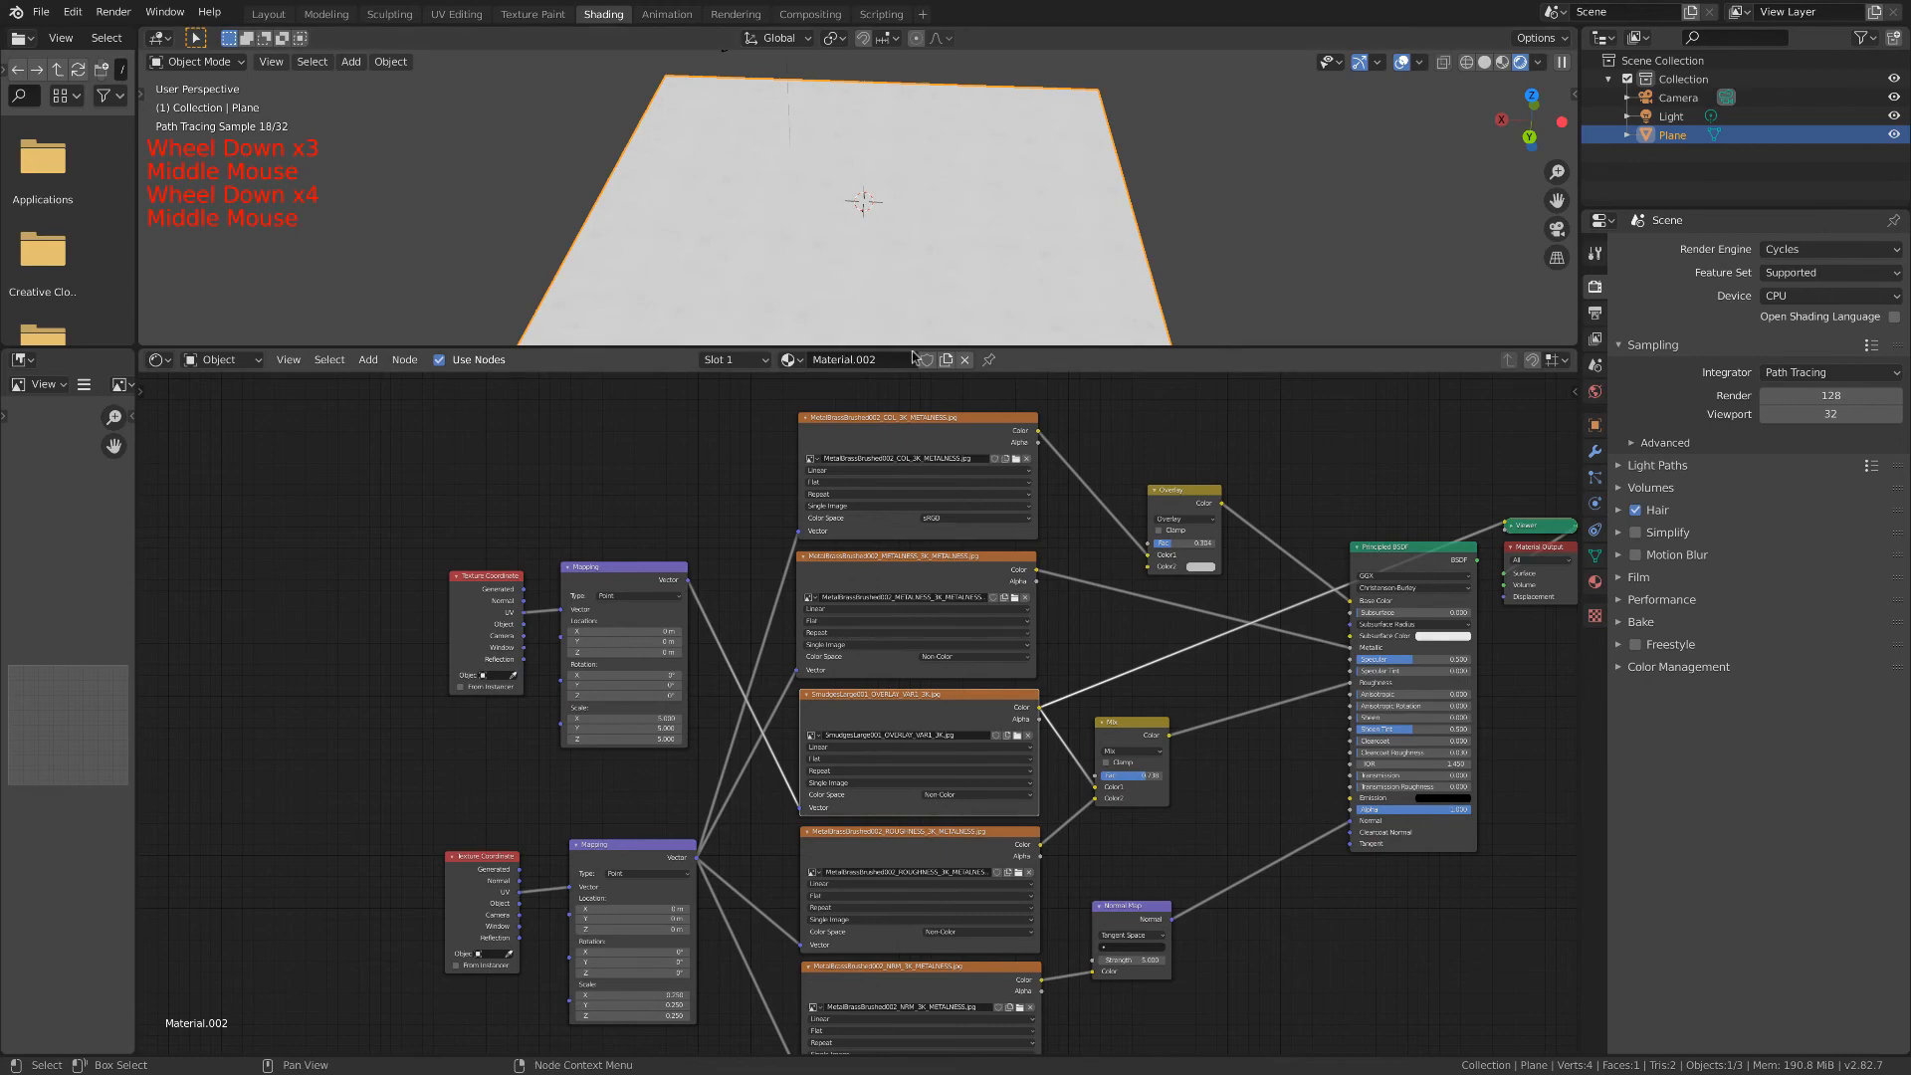
Replace the smudges texture's image with SmudgesLarge001_OVERLAY_VAR2_3K.jpg and inspect it on the plane.
{"action": "scroll", "coordinate": [961, 637], "scroll_direction": "up", "scroll_amount": 8}
{"action": "left_click", "coordinate": [1155, 754]}
{"action": "left_click", "coordinate": [901, 386]}
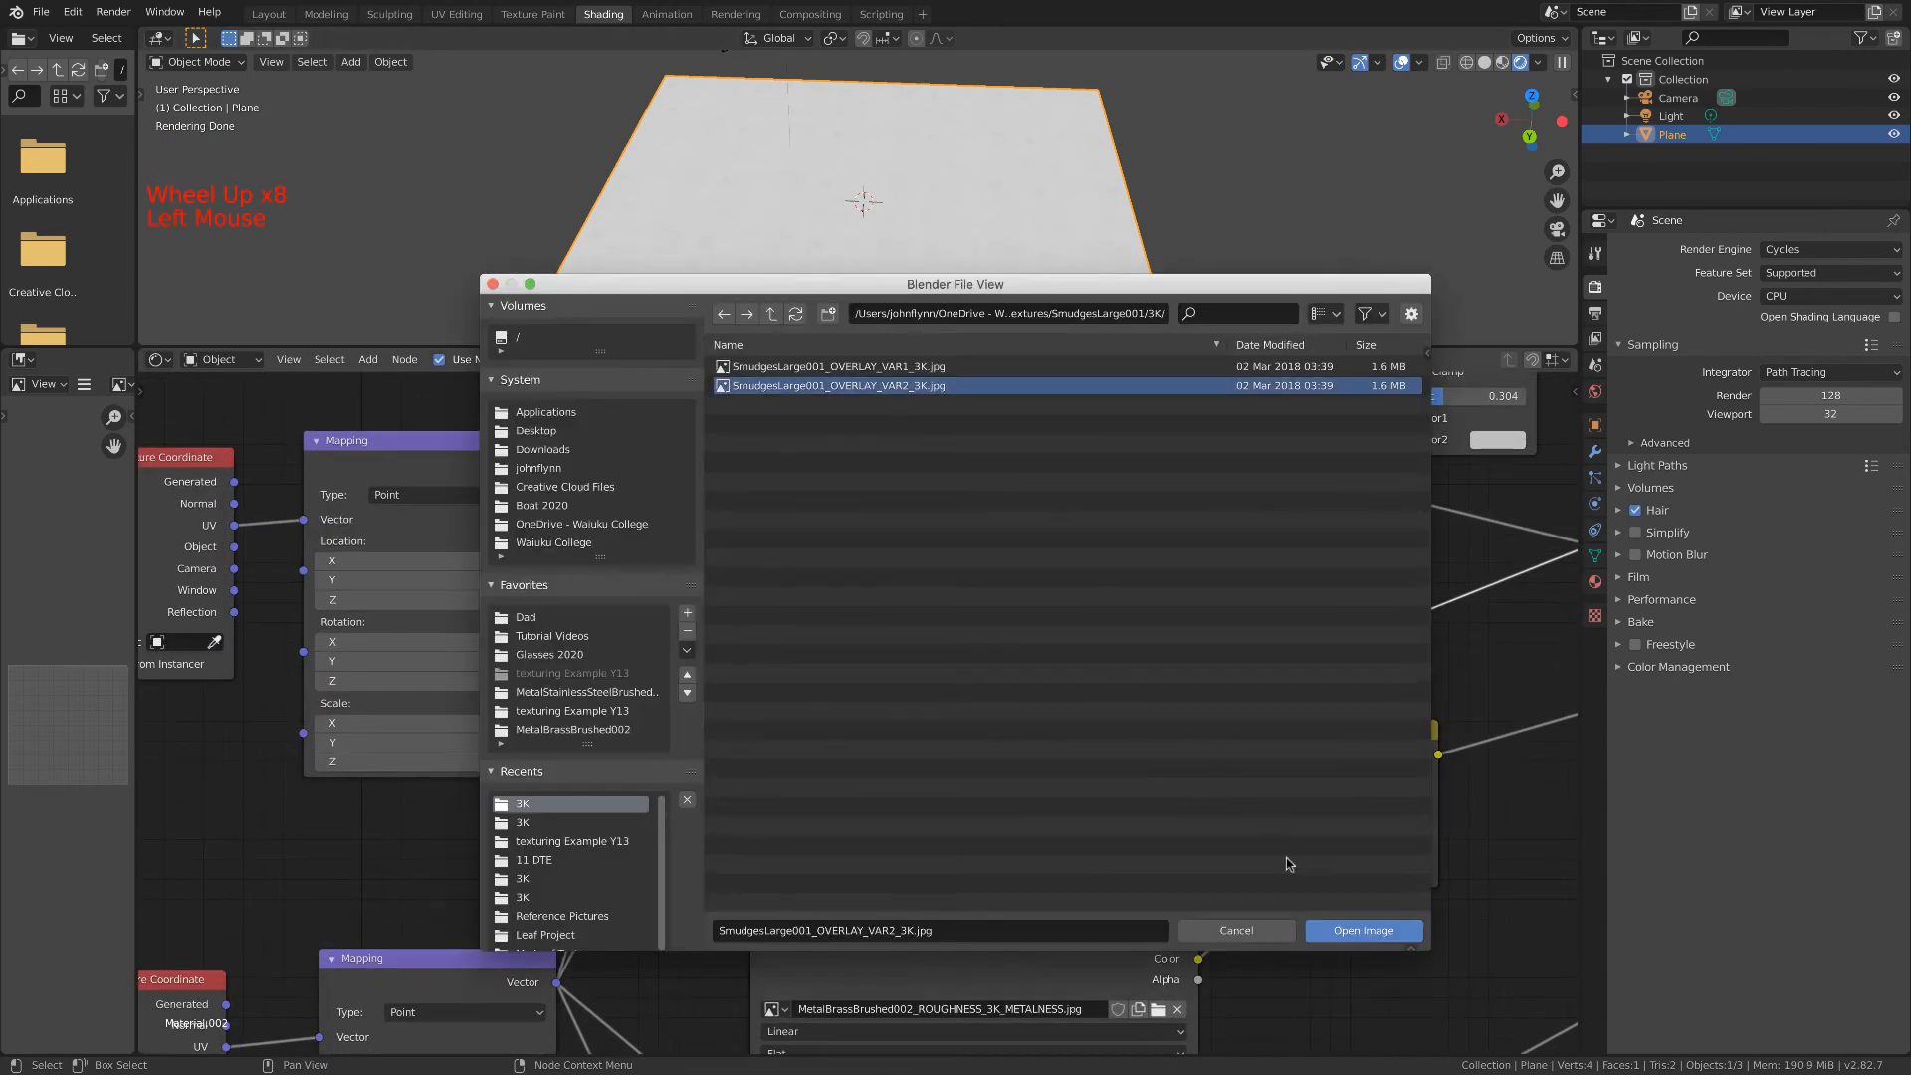
{"action": "left_click", "coordinate": [1341, 930]}
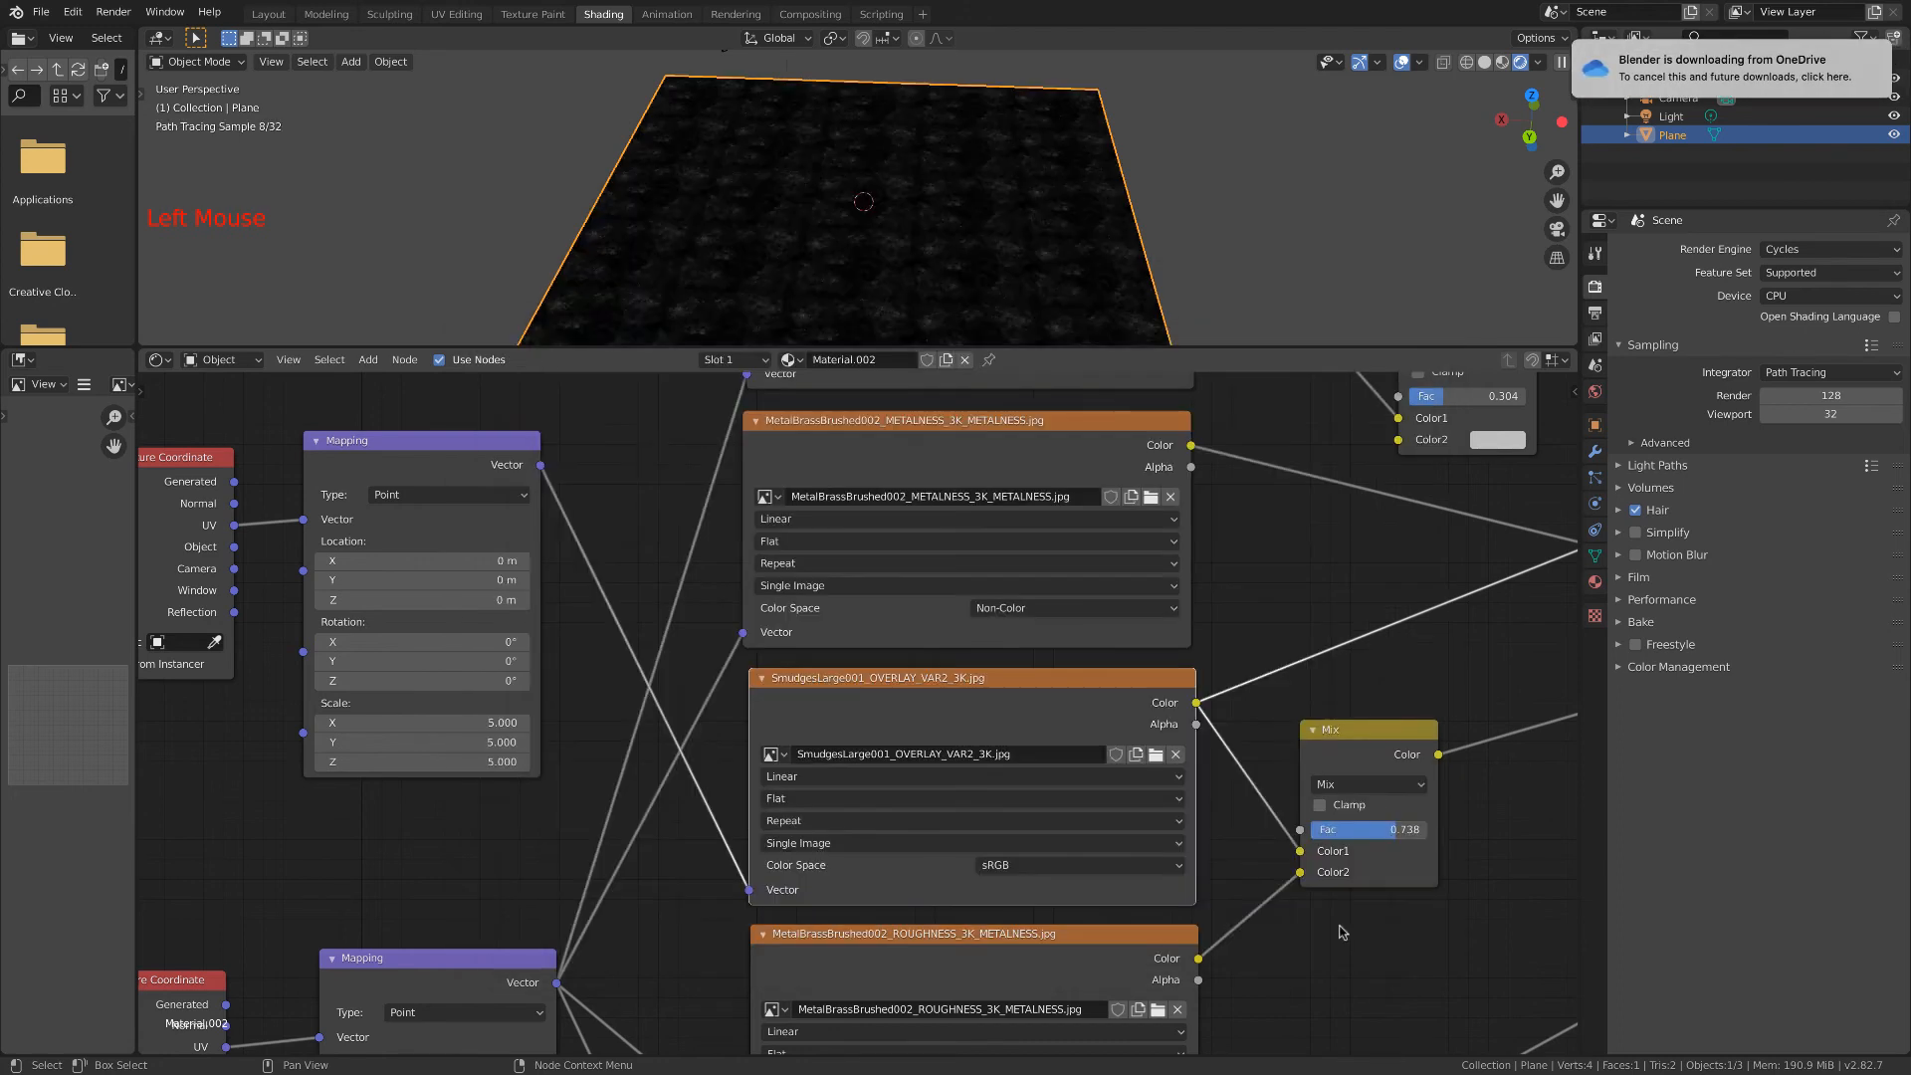
{"action": "middle_click_drag", "start_coordinate": [847, 263], "coordinate": [810, 254]}
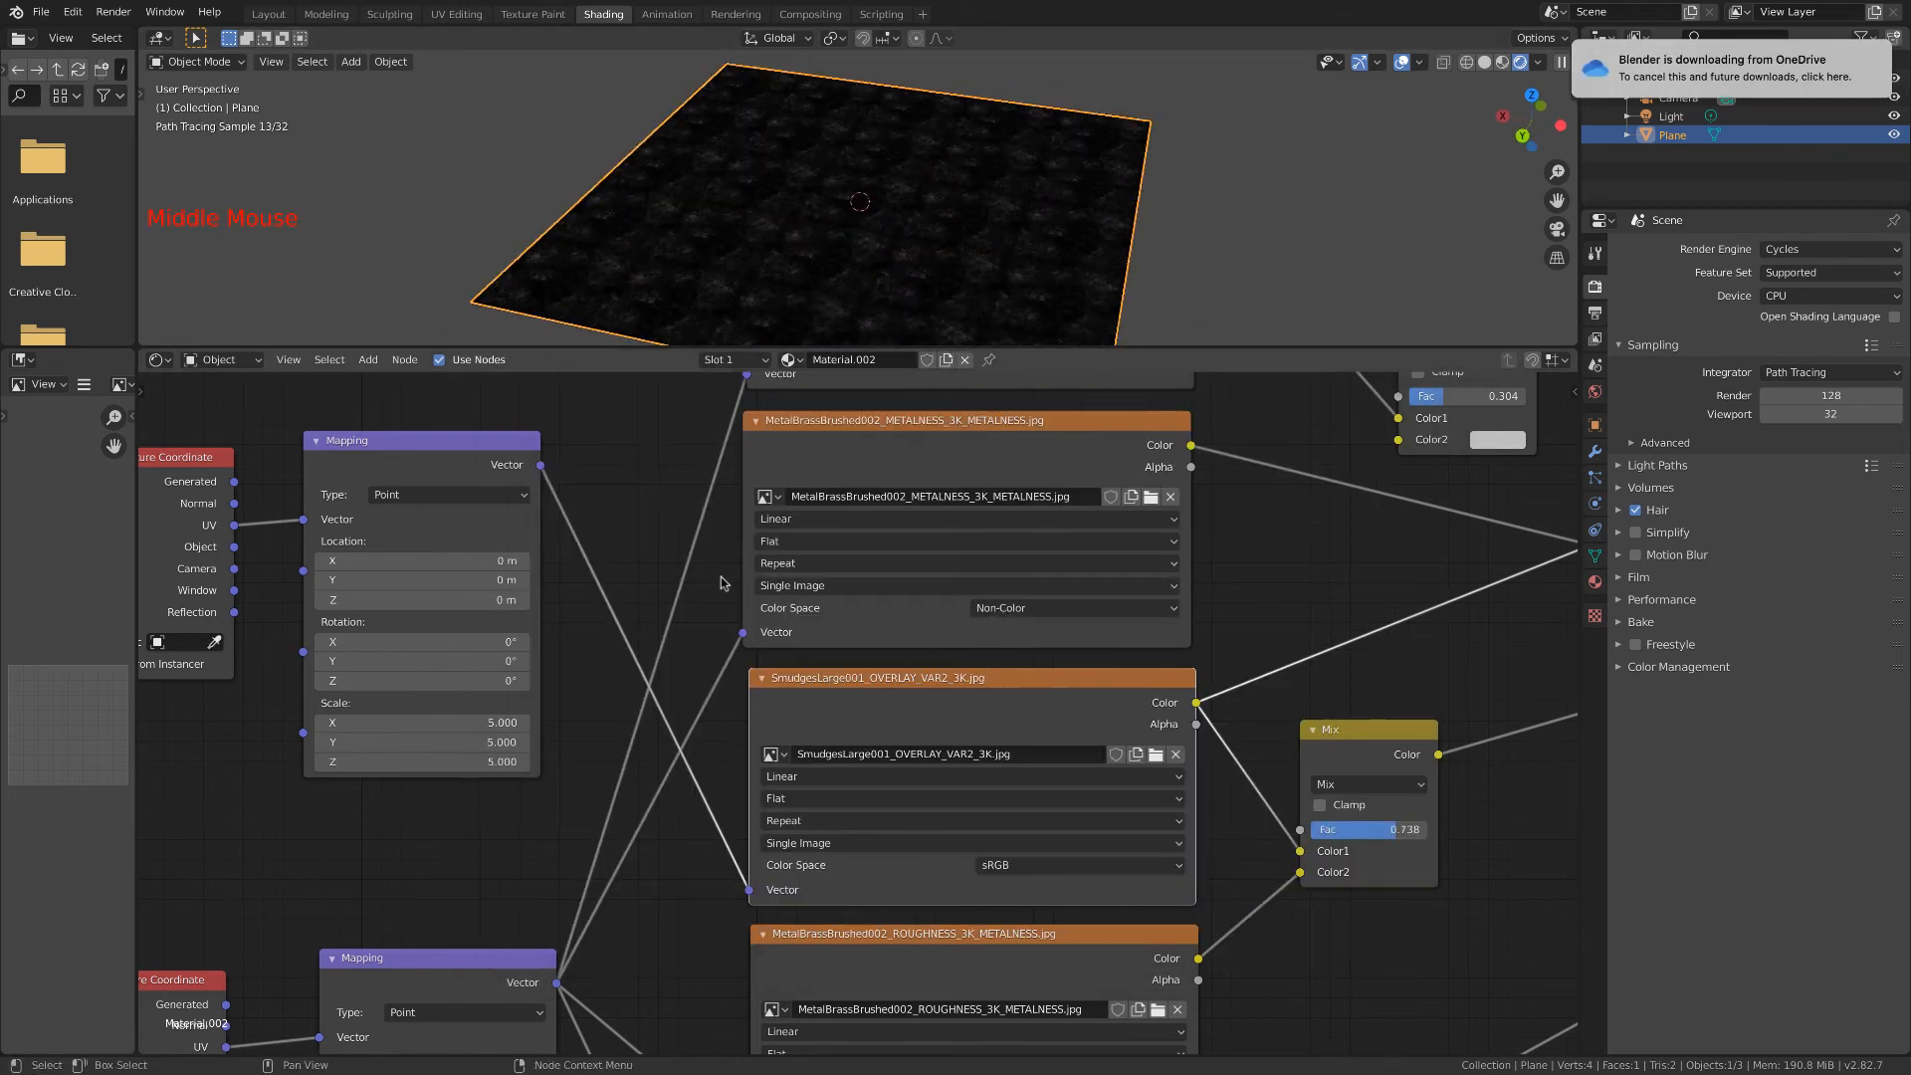
Switch the plane's preview back to the Principled BSDF with the Emission Viewer and inspect the brass material.
{"action": "scroll", "coordinate": [1225, 630], "scroll_direction": "down", "scroll_amount": 8}
{"action": "middle_click_drag", "start_coordinate": [1364, 627], "coordinate": [1187, 623]}
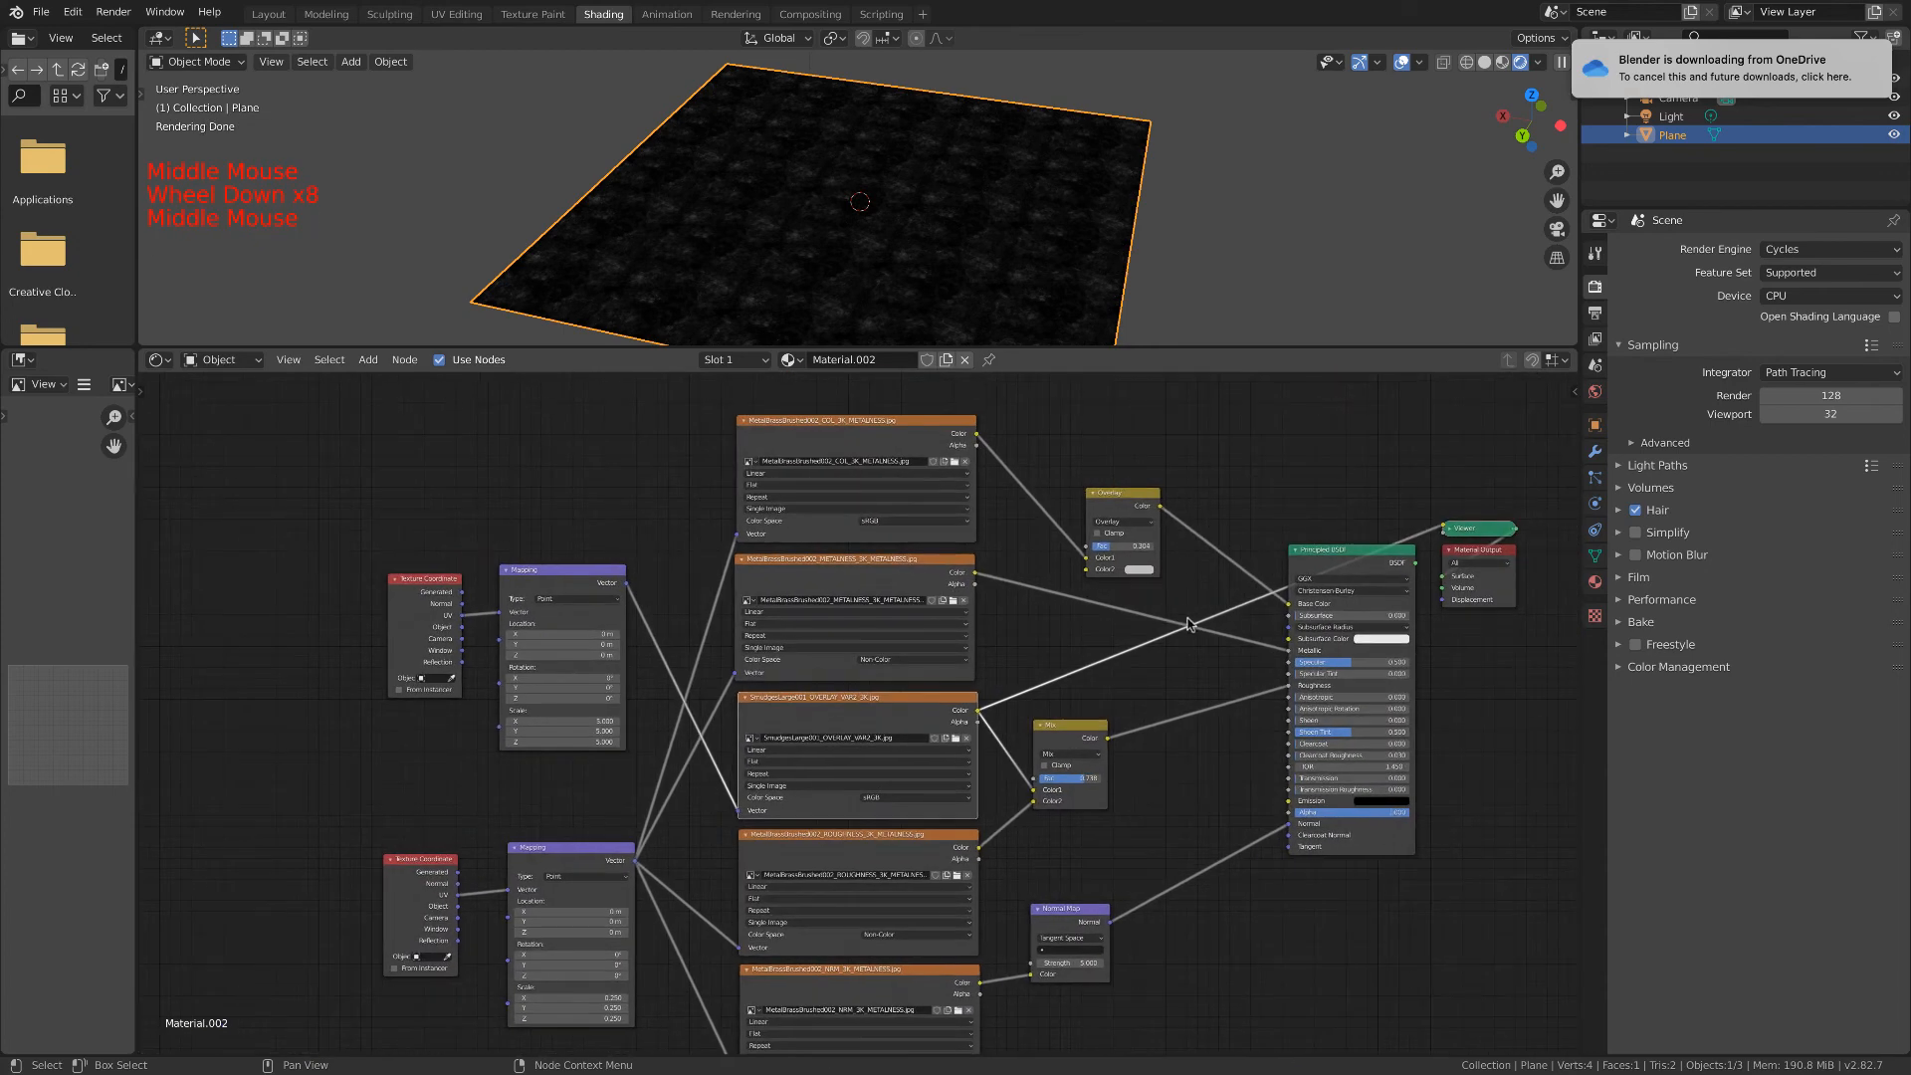
{"action": "left_click", "coordinate": [1343, 559], "text": "ctrl+shift"}
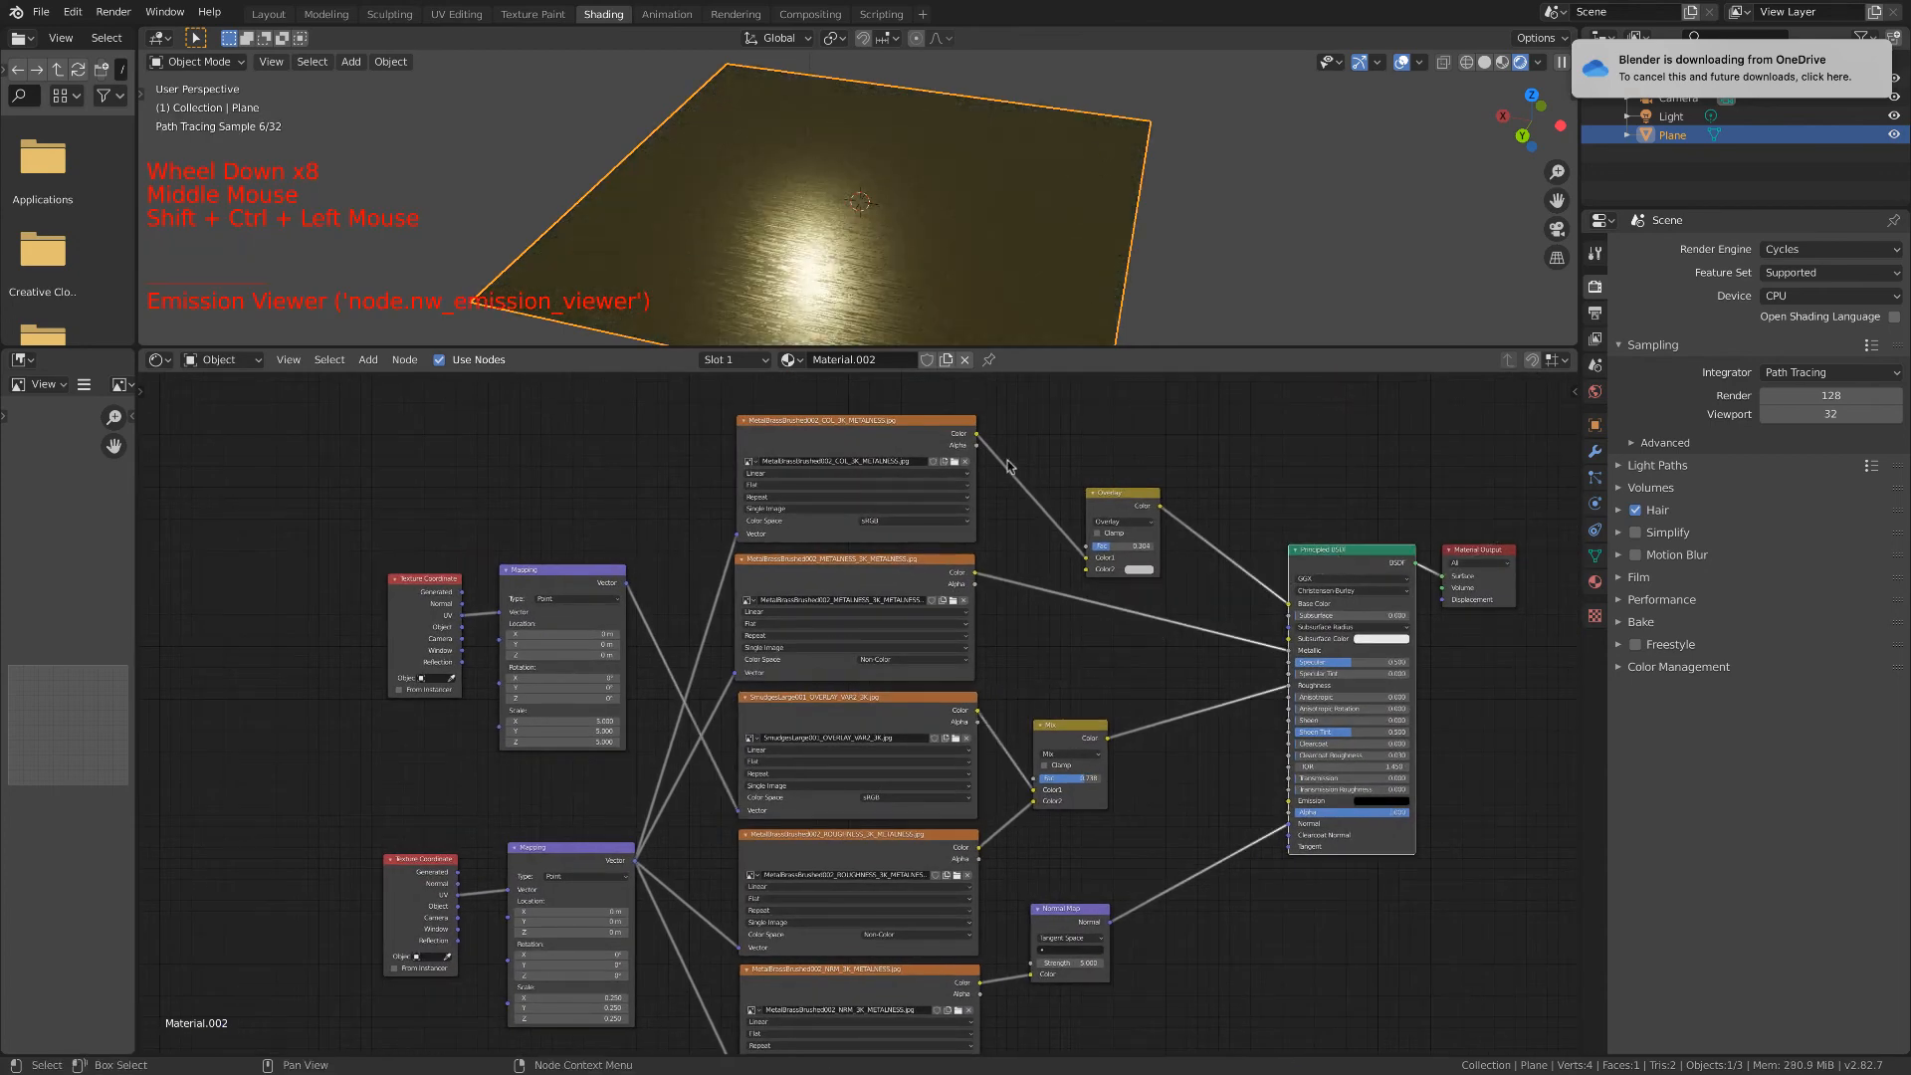
{"action": "middle_click_drag", "start_coordinate": [870, 265], "coordinate": [903, 279]}
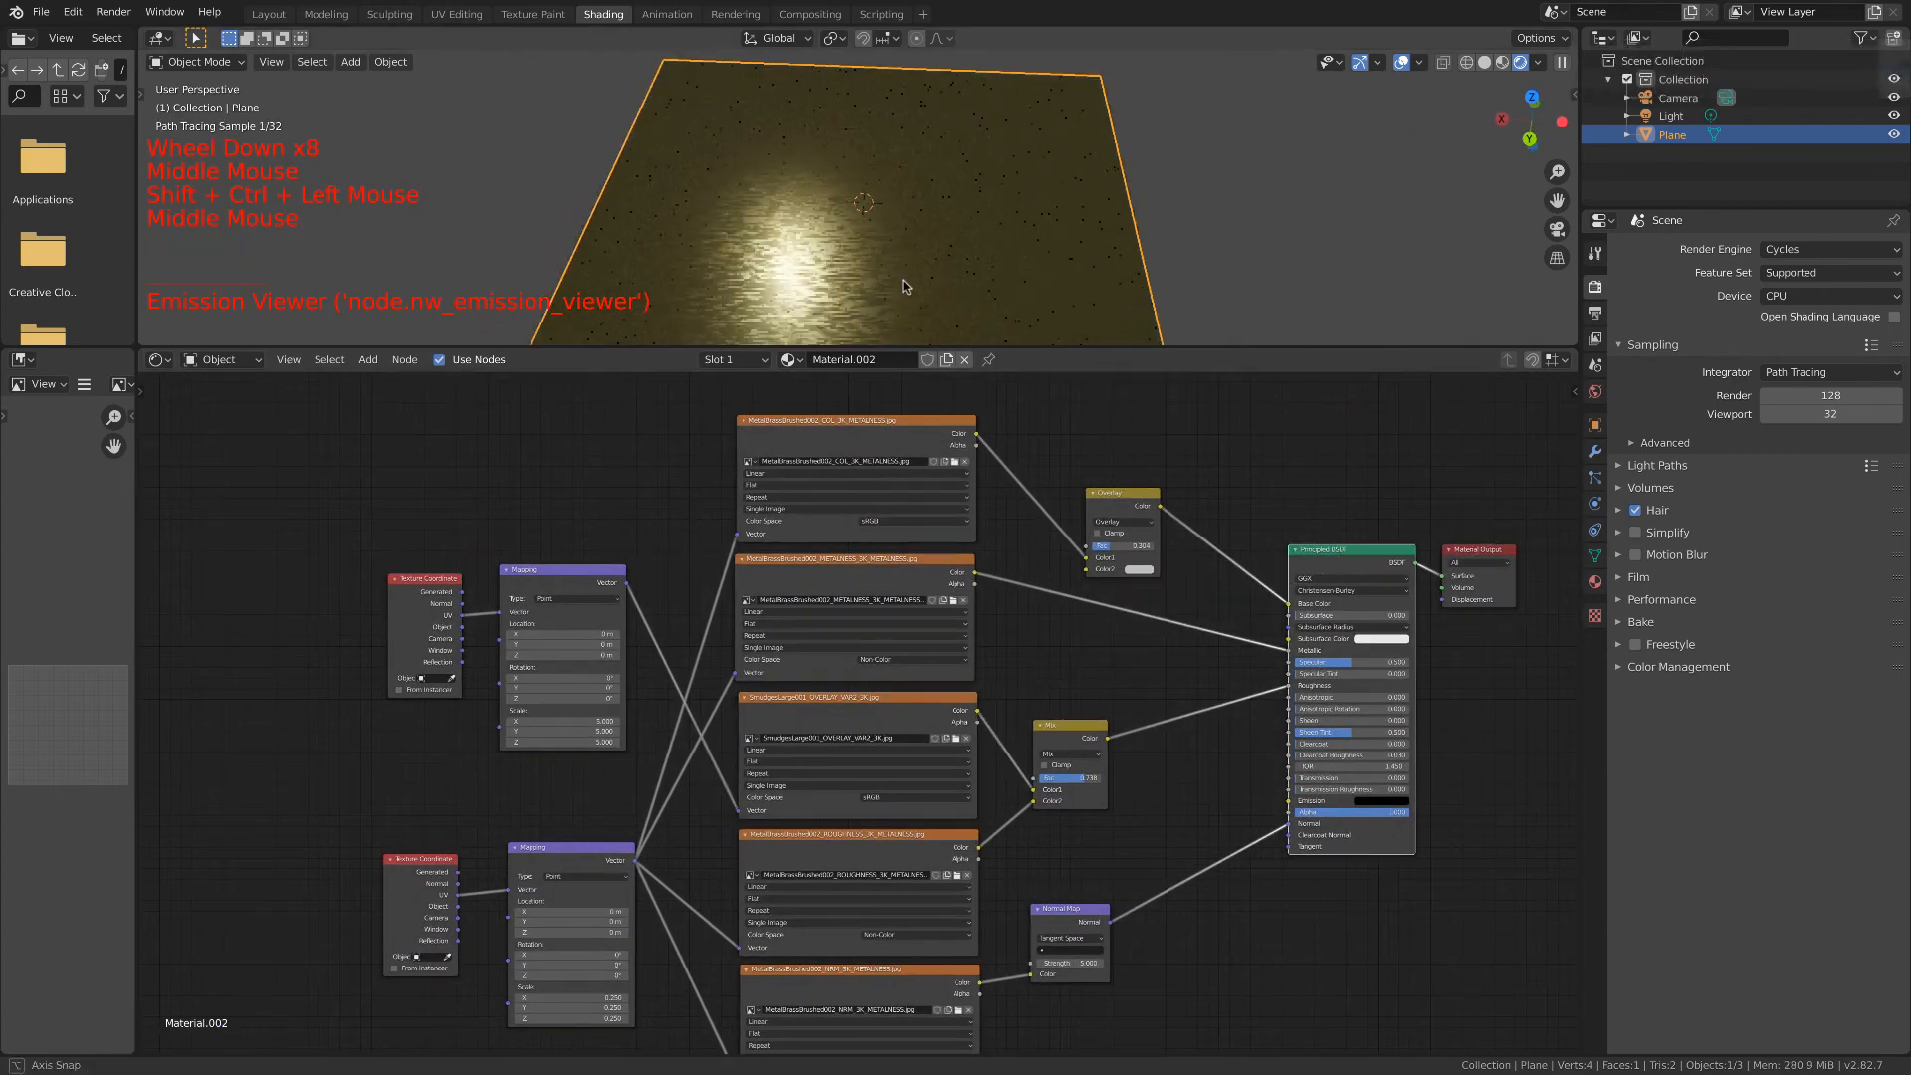
Set the smudges texture's color space to Non-Color and connect its Color output to Color2 of the Overlay node.
{"action": "left_click", "coordinate": [885, 794]}
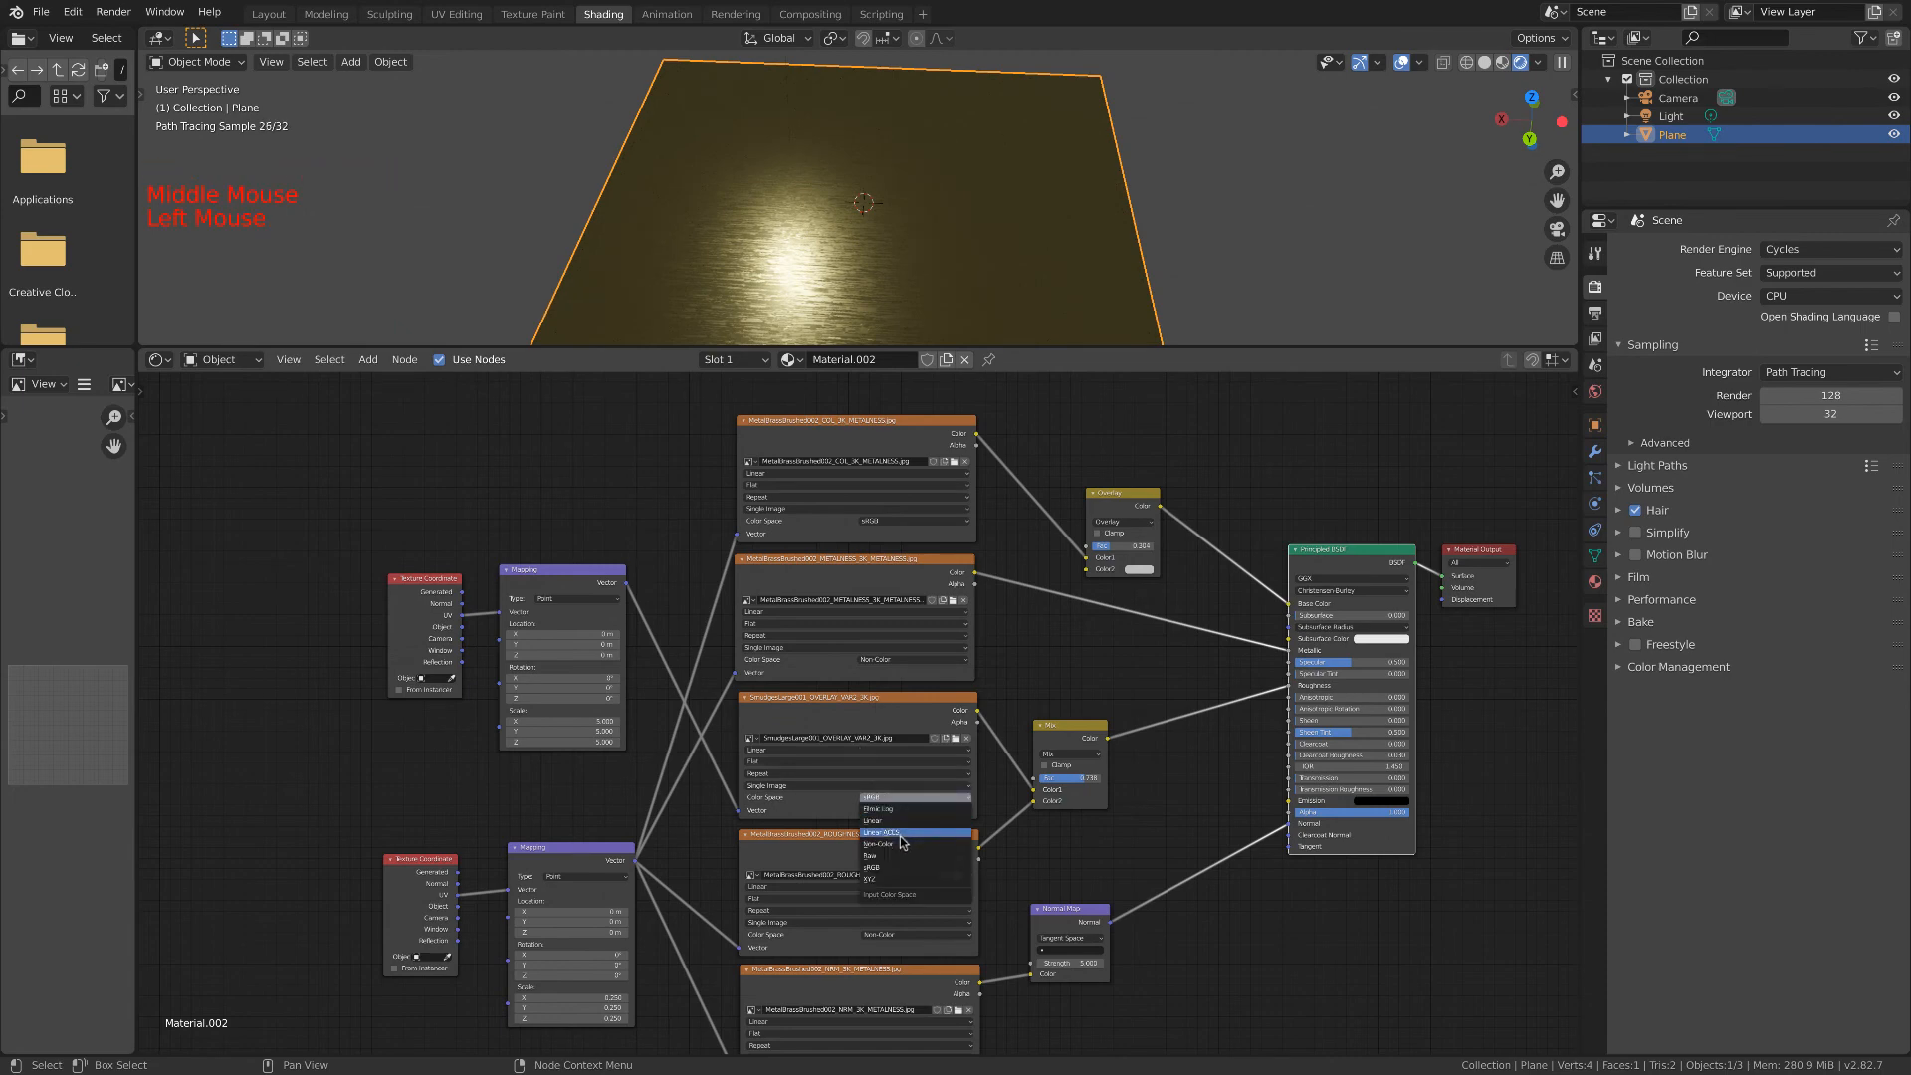
{"action": "left_click", "coordinate": [899, 843]}
{"action": "scroll", "coordinate": [996, 659], "scroll_direction": "up", "scroll_amount": 3}
{"action": "scroll", "coordinate": [996, 659], "scroll_direction": "up", "scroll_amount": 1}
{"action": "scroll", "coordinate": [1042, 721], "scroll_direction": "down", "scroll_amount": 1}
{"action": "left_click_drag", "start_coordinate": [1009, 709], "coordinate": [1145, 532]}
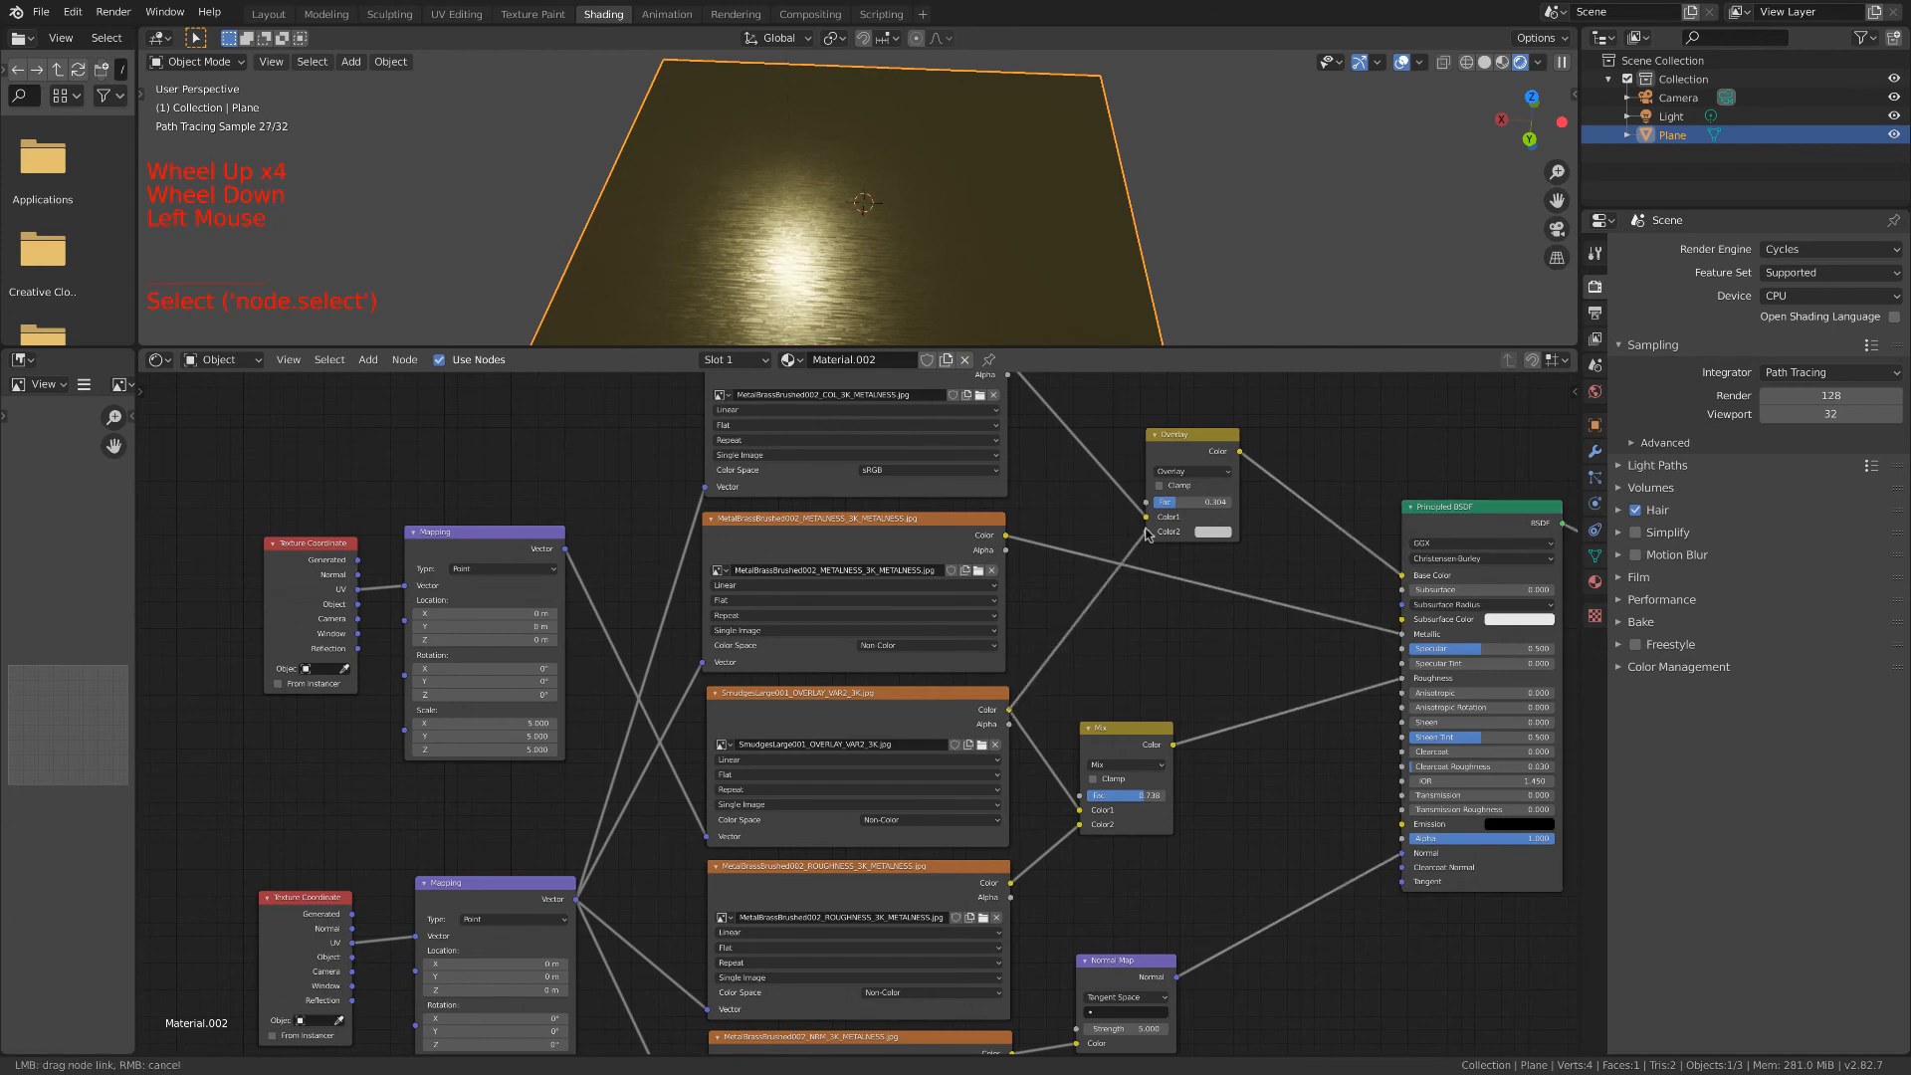
Preview the smudges texture with the Emission Viewer and set the X, Y and Z scale of its Mapping node to 1.
{"action": "key", "text": "shift+ctrl"}
{"action": "left_click", "coordinate": [947, 697], "text": "ctrl+shift"}
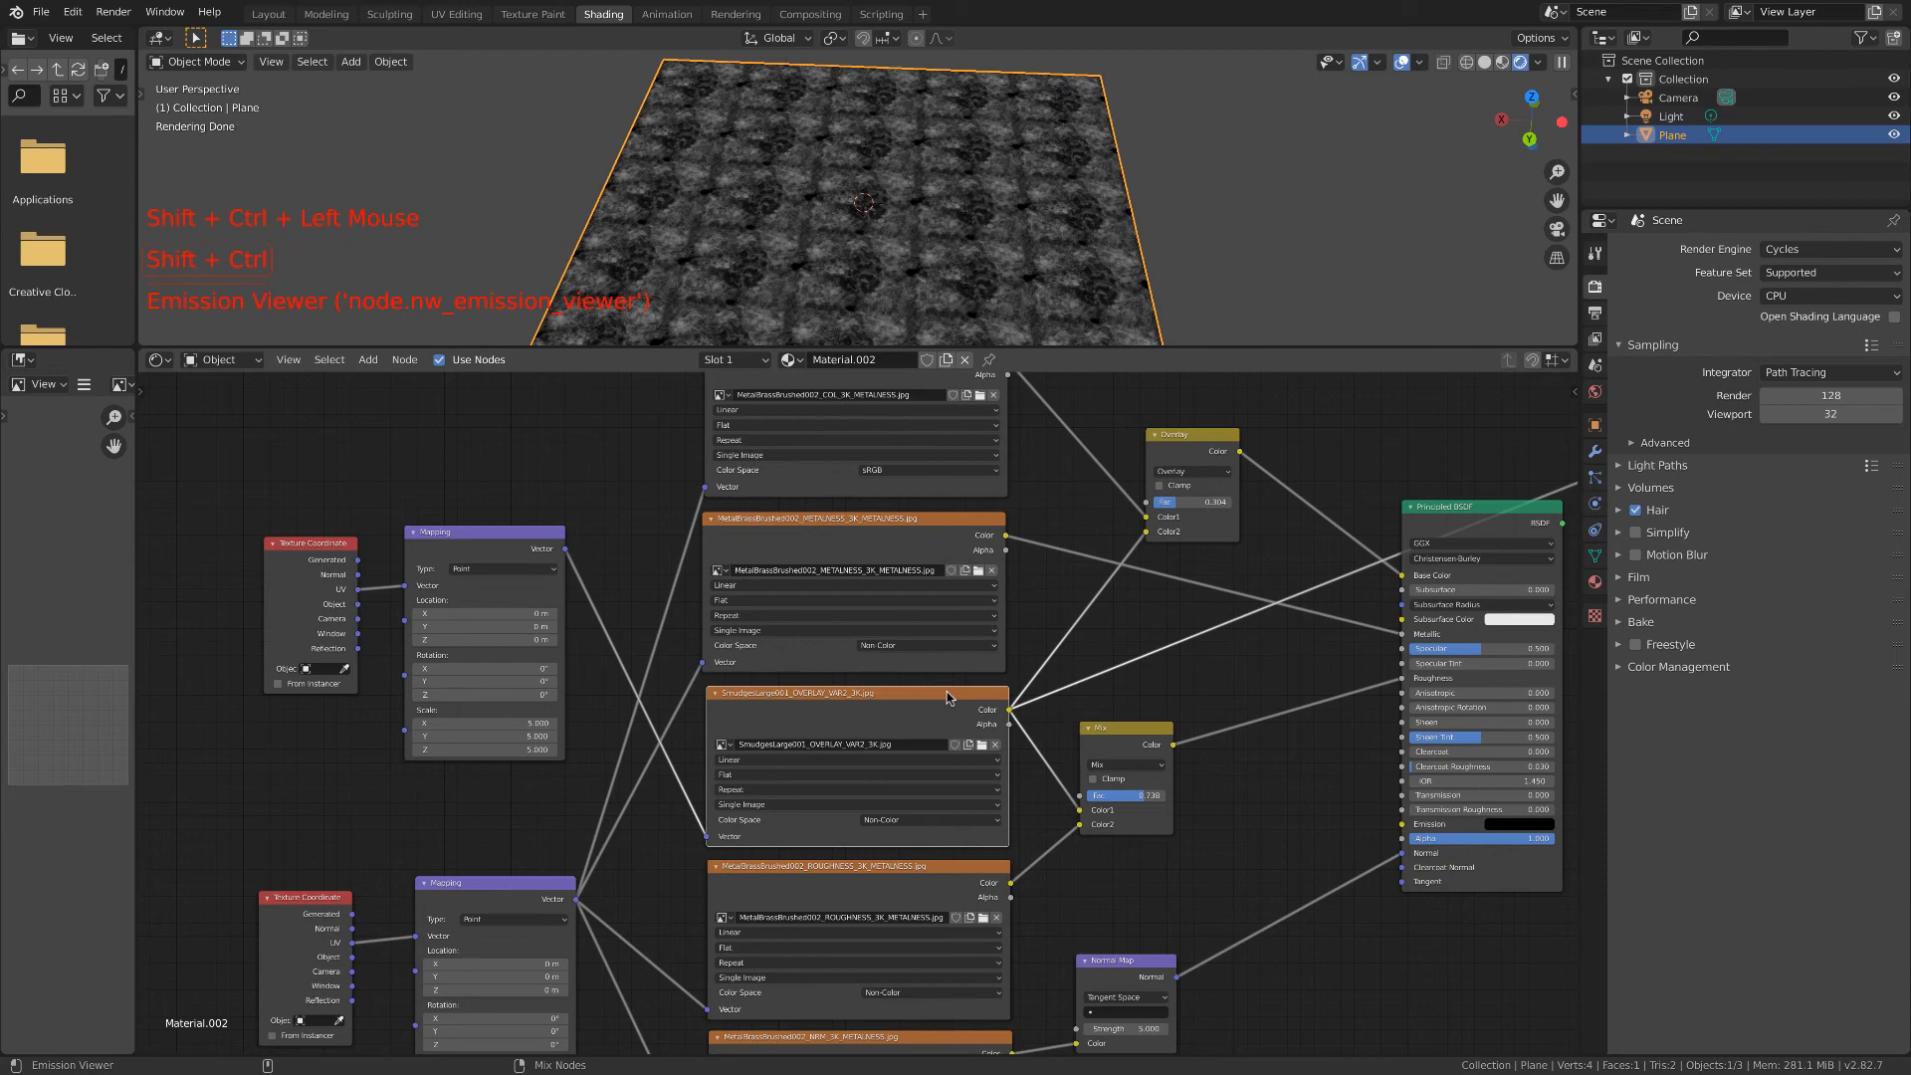
{"action": "mouse_move", "coordinate": [510, 727]}
{"action": "left_mouse_down"}
{"action": "mouse_move", "coordinate": [513, 756]}
{"action": "mouse_move", "coordinate": [512, 726]}
{"action": "left_mouse_up"}
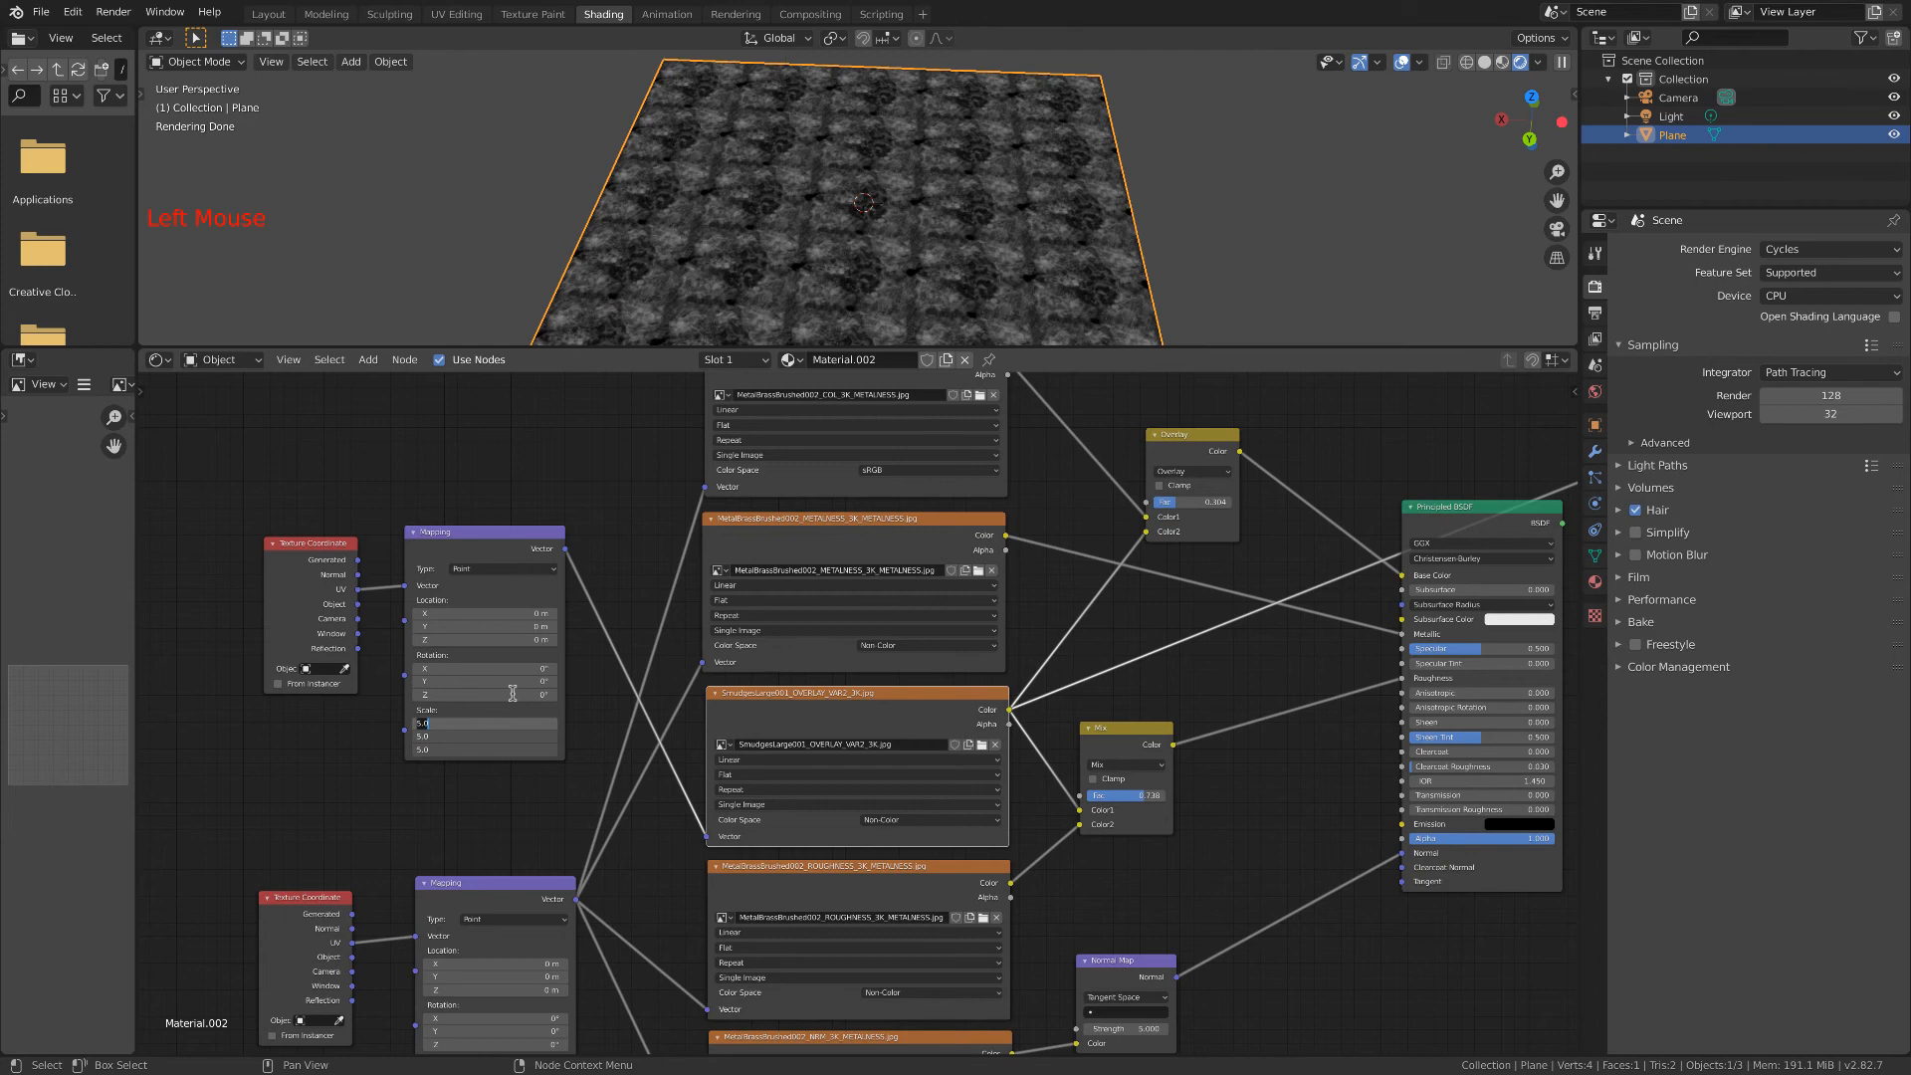
{"action": "right_click", "coordinate": [512, 692]}
{"action": "left_click", "coordinate": [523, 685]}
{"action": "scroll", "coordinate": [791, 260], "scroll_direction": "down", "scroll_amount": 2}
{"action": "scroll", "coordinate": [793, 261], "scroll_direction": "down", "scroll_amount": 1}
{"action": "scroll", "coordinate": [804, 267], "scroll_direction": "up", "scroll_amount": 3}
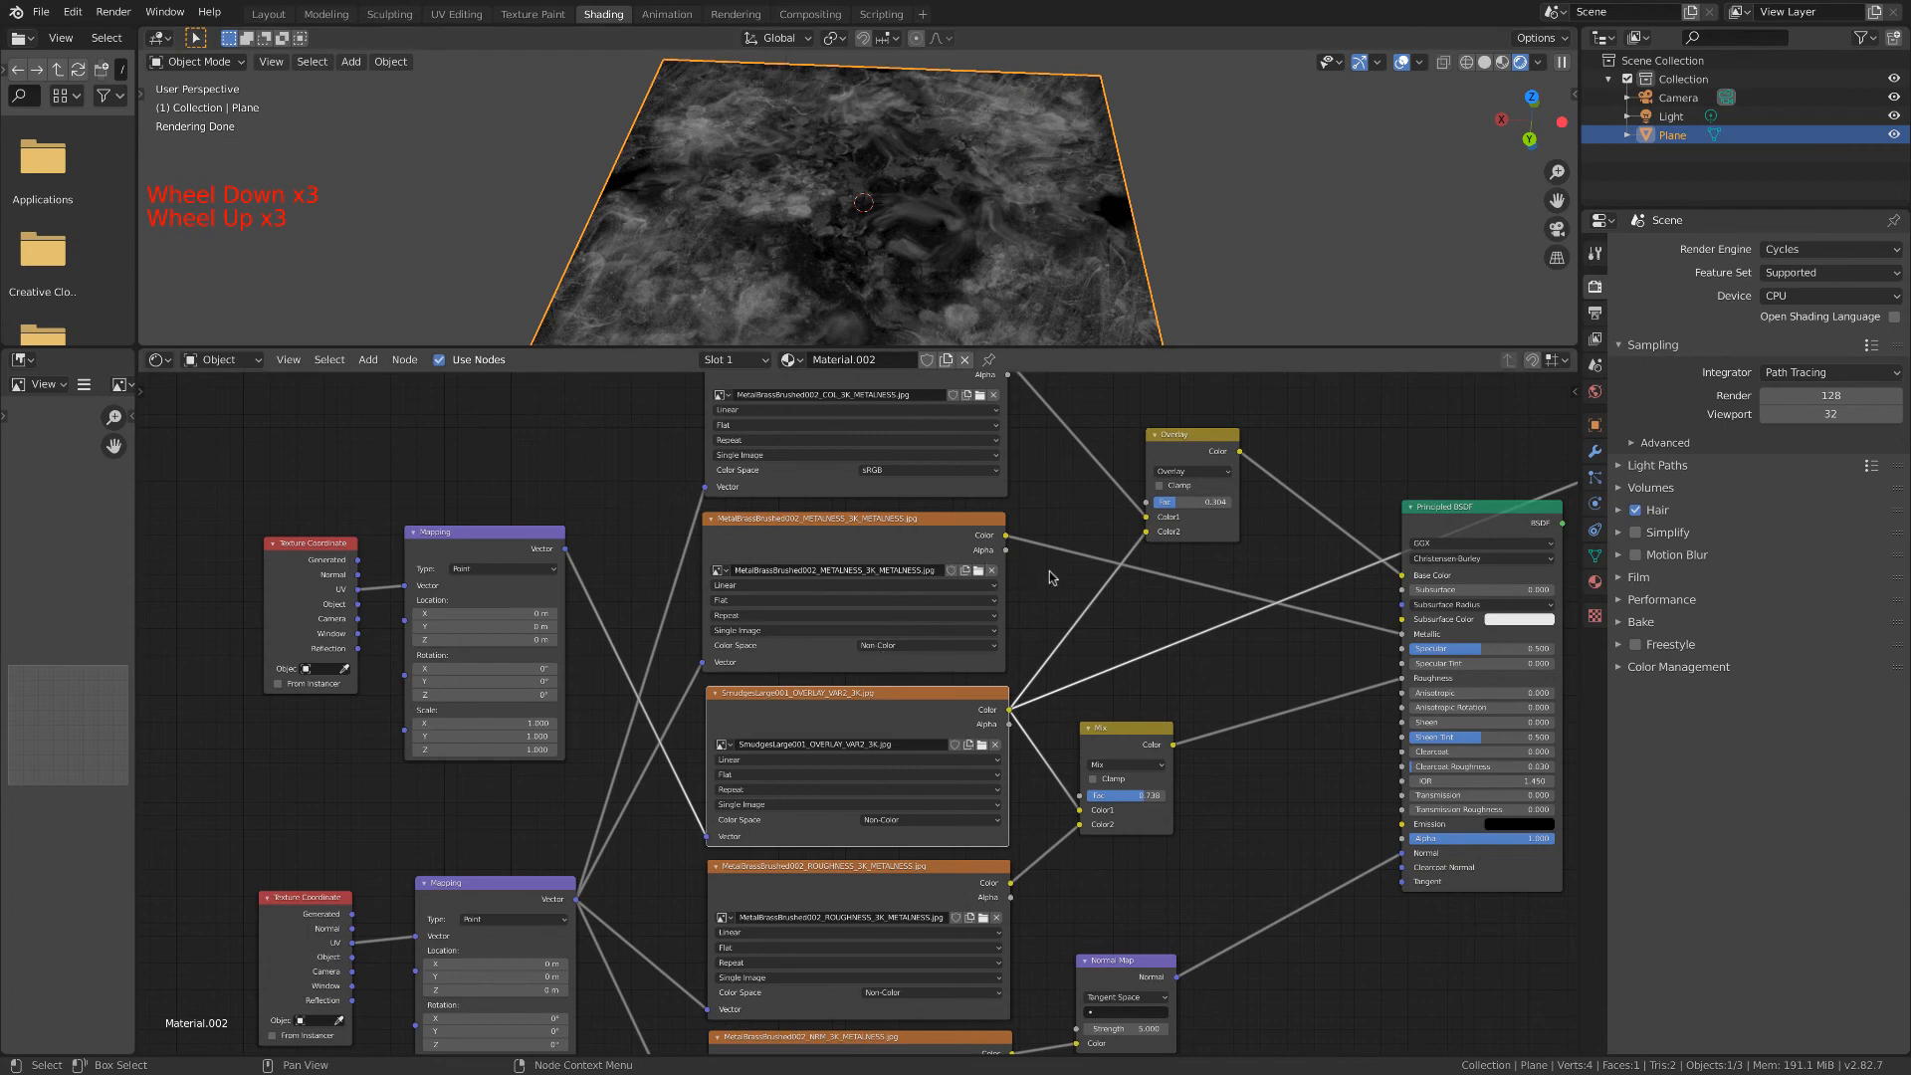
Preview the metalness texture, color texture, Overlay node and roughness Mix node in turn on the plane with the Emission Viewer.
{"action": "left_click", "coordinate": [953, 537], "text": "ctrl+shift"}
{"action": "middle_click_drag", "start_coordinate": [1026, 493], "coordinate": [1042, 570]}
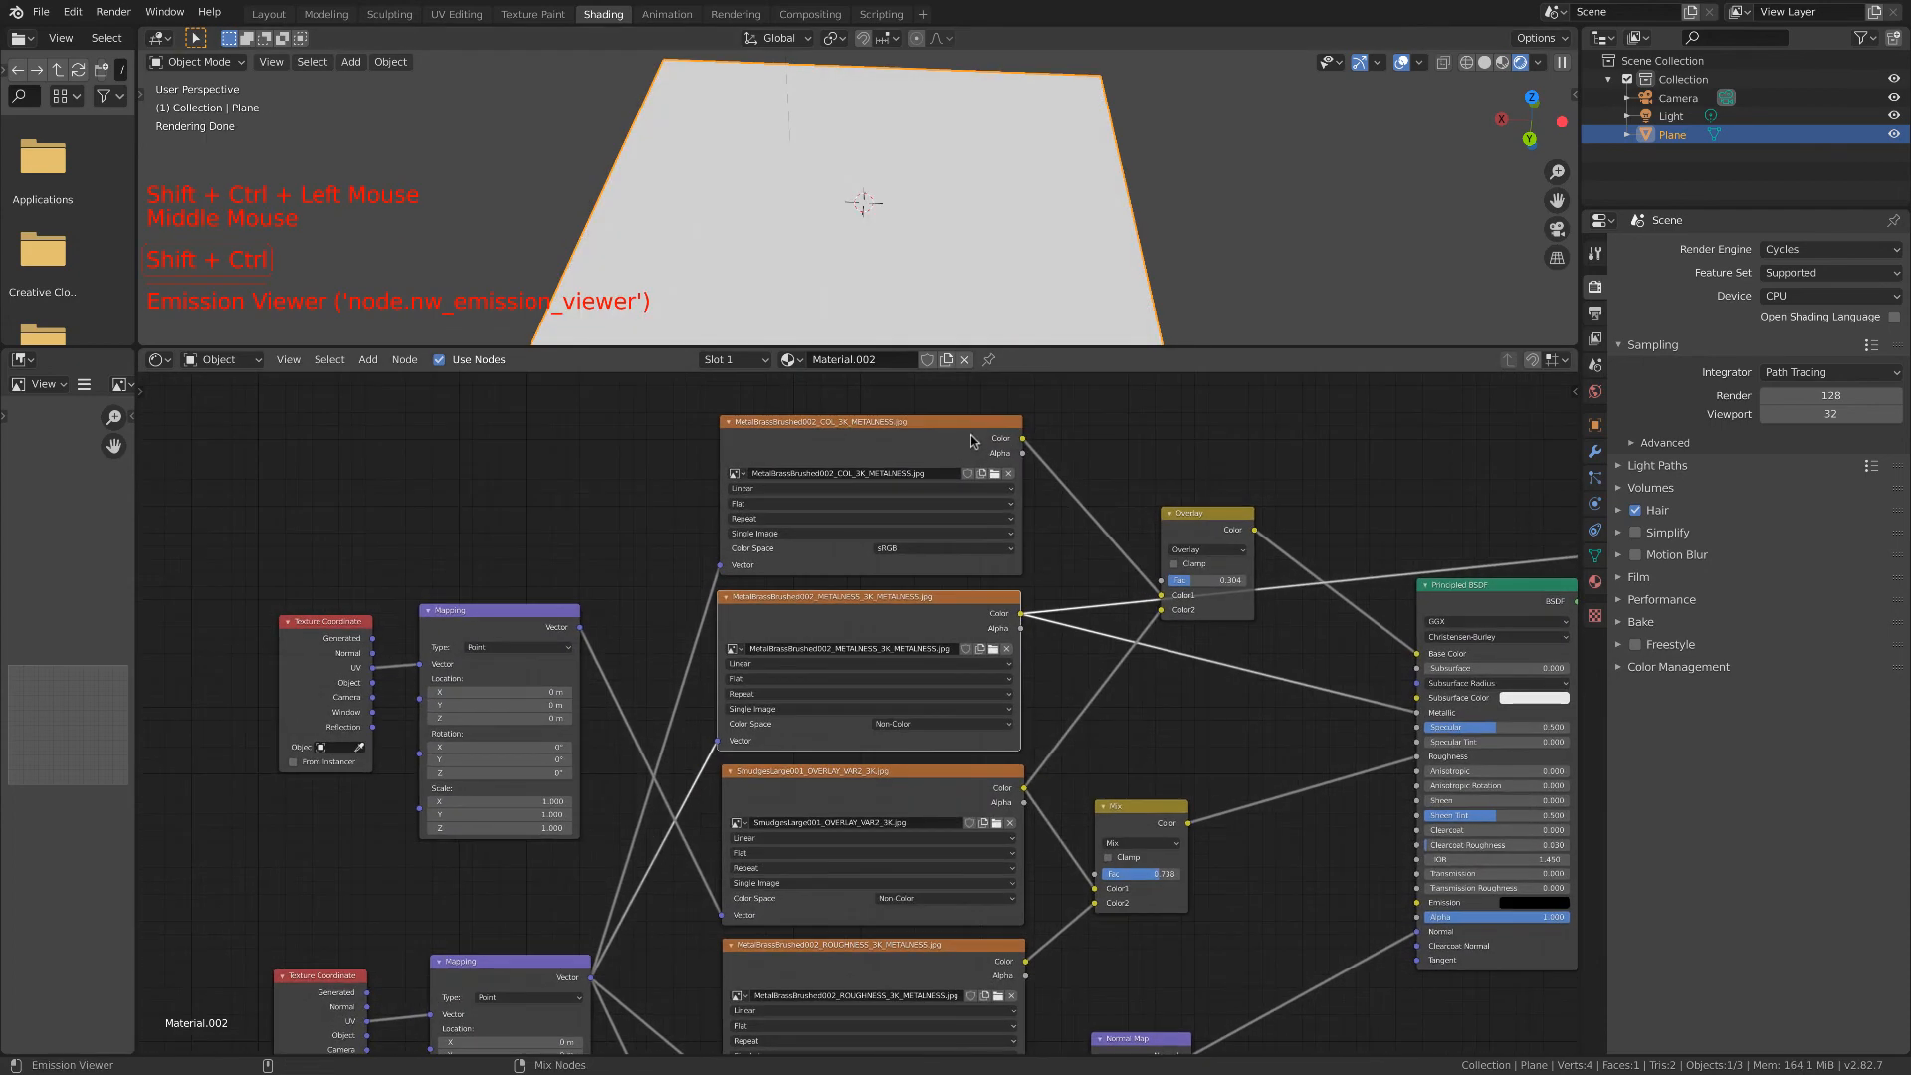
{"action": "left_click", "coordinate": [971, 438], "text": "ctrl+shift"}
{"action": "left_click", "coordinate": [1210, 516], "text": "ctrl+shift"}
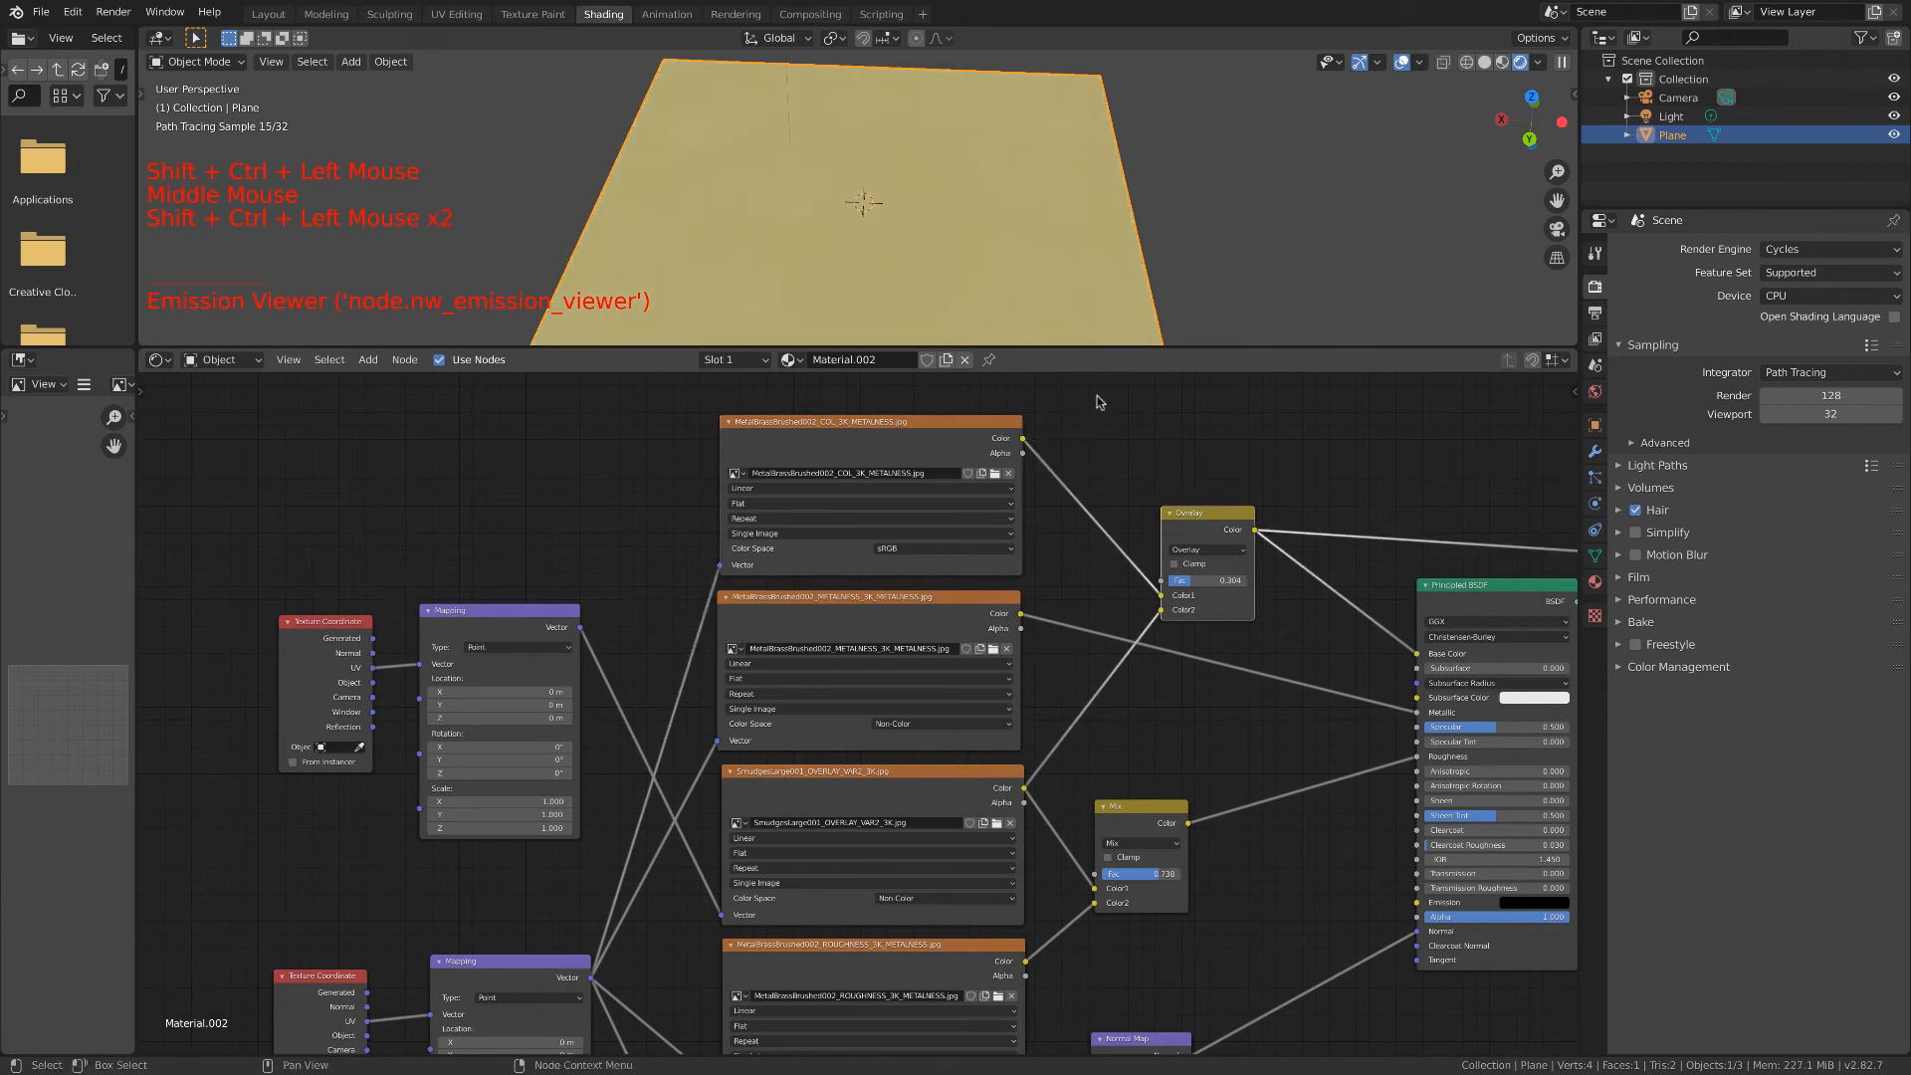
{"action": "left_click", "coordinate": [1137, 807], "text": "ctrl+shift"}
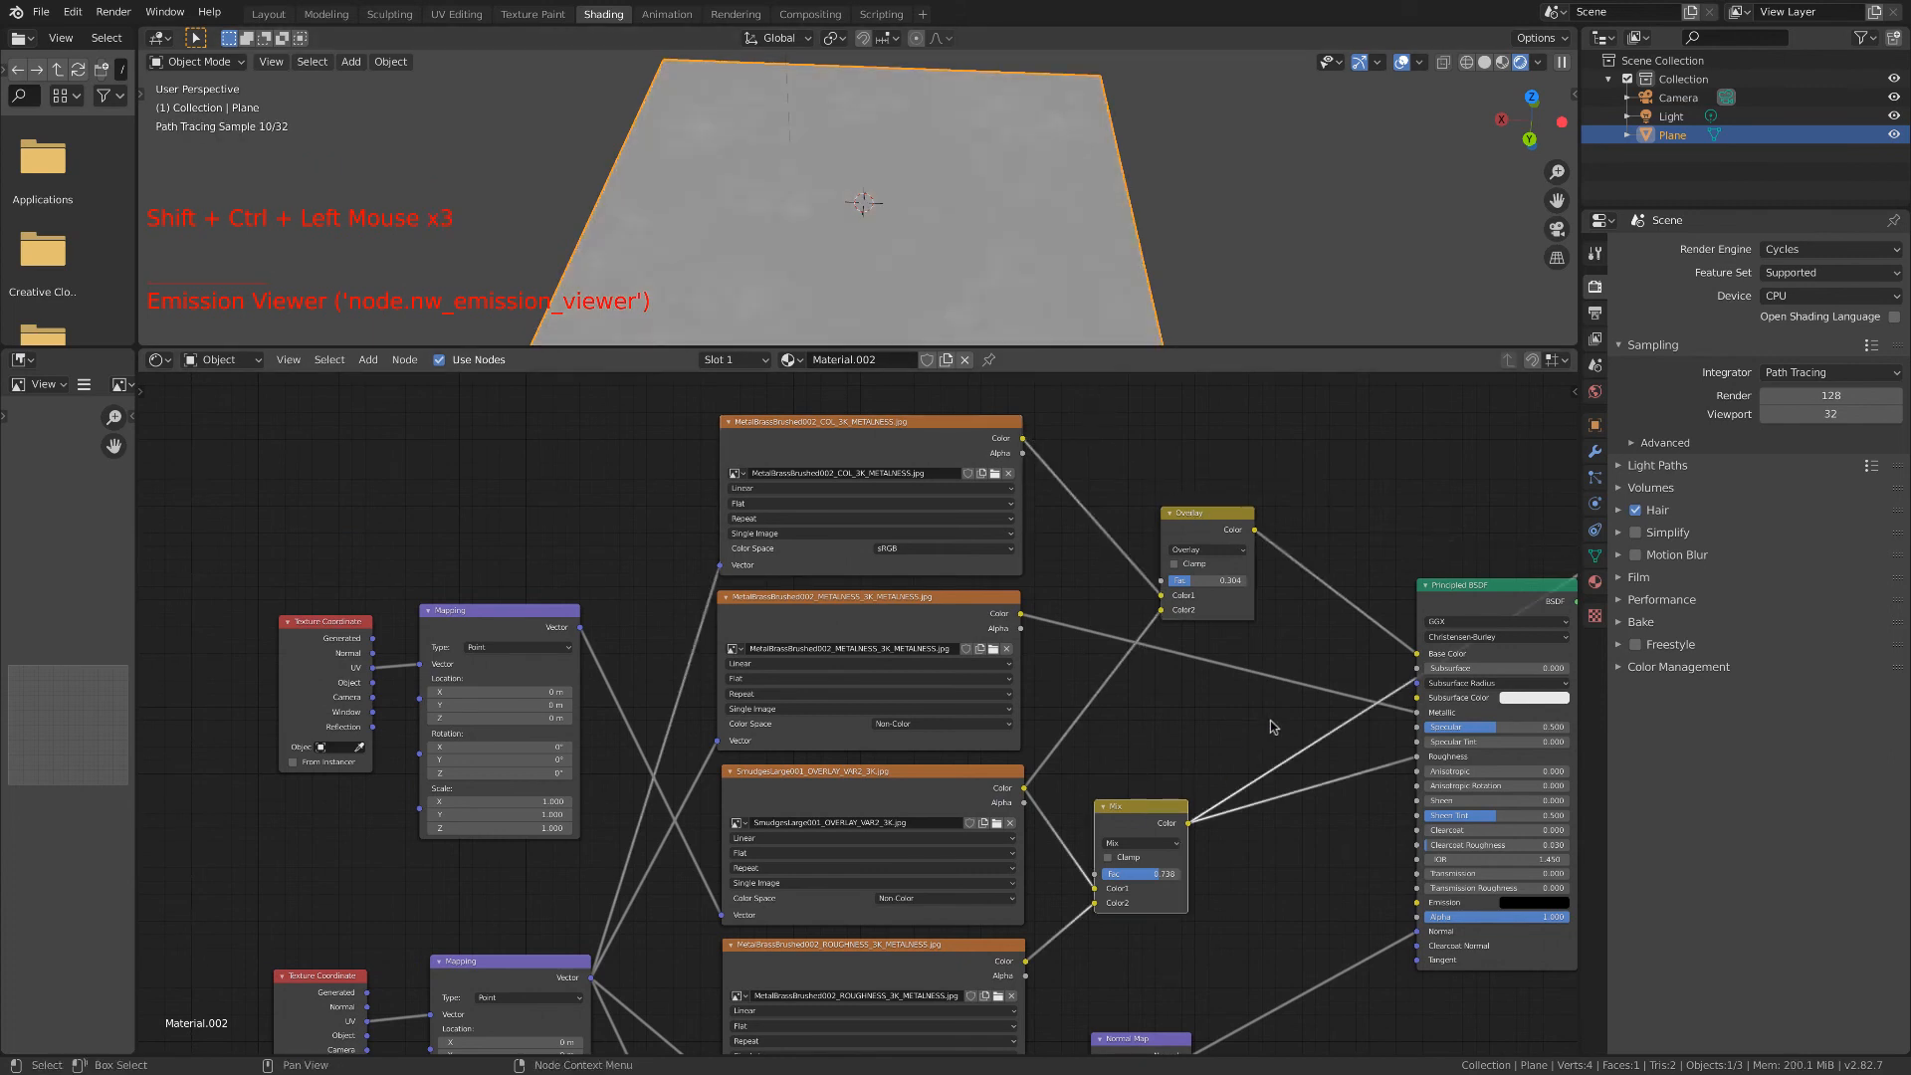
{"action": "middle_click_drag", "start_coordinate": [875, 249], "coordinate": [896, 245]}
Switch the plane's preview back to the Principled BSDF and examine the brass highlight from several angles.
{"action": "left_click", "coordinate": [1457, 587], "text": "ctrl+shift"}
{"action": "middle_click_drag", "start_coordinate": [1457, 588], "coordinate": [1454, 590]}
{"action": "middle_click_drag", "start_coordinate": [1054, 299], "coordinate": [881, 264]}
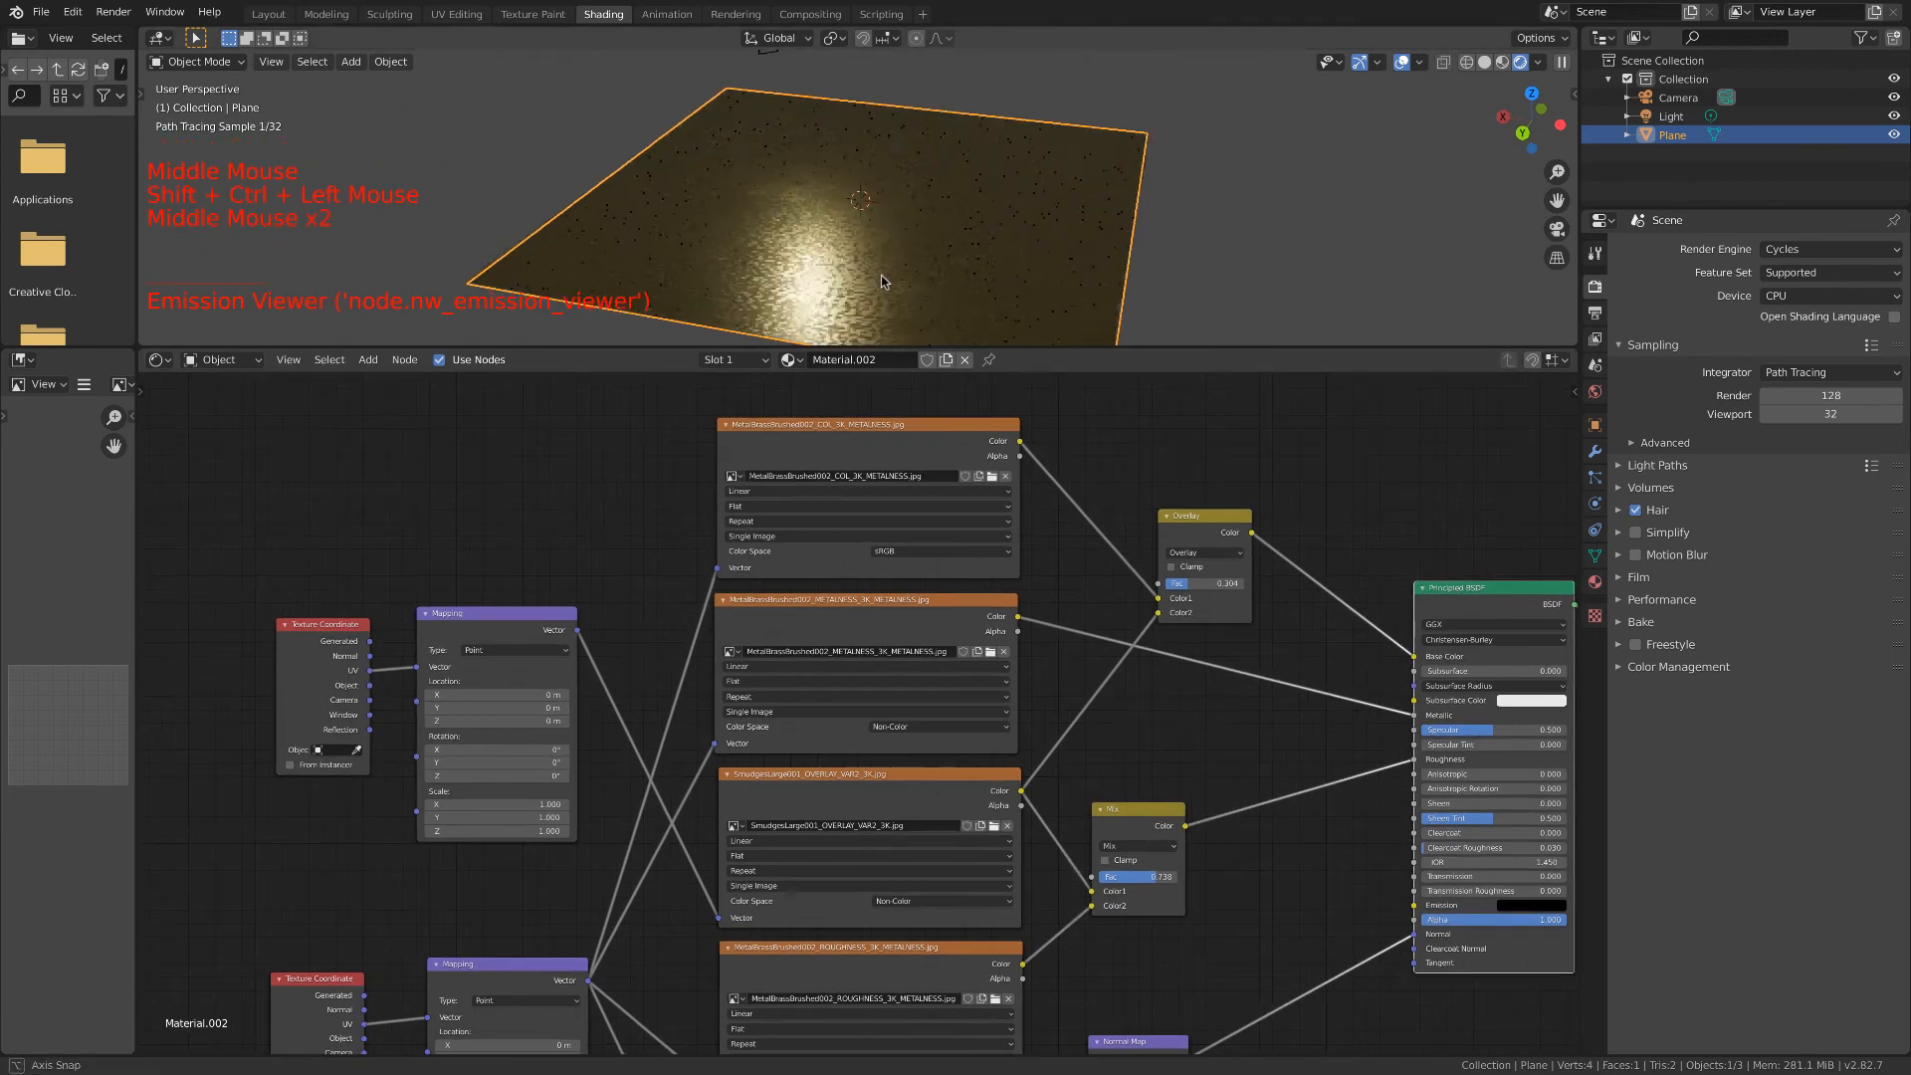
{"action": "scroll", "coordinate": [881, 265], "scroll_direction": "down", "scroll_amount": 1}
{"action": "middle_click_drag", "start_coordinate": [812, 199], "coordinate": [808, 207]}
{"action": "scroll", "coordinate": [808, 207], "scroll_direction": "up", "scroll_amount": 2}
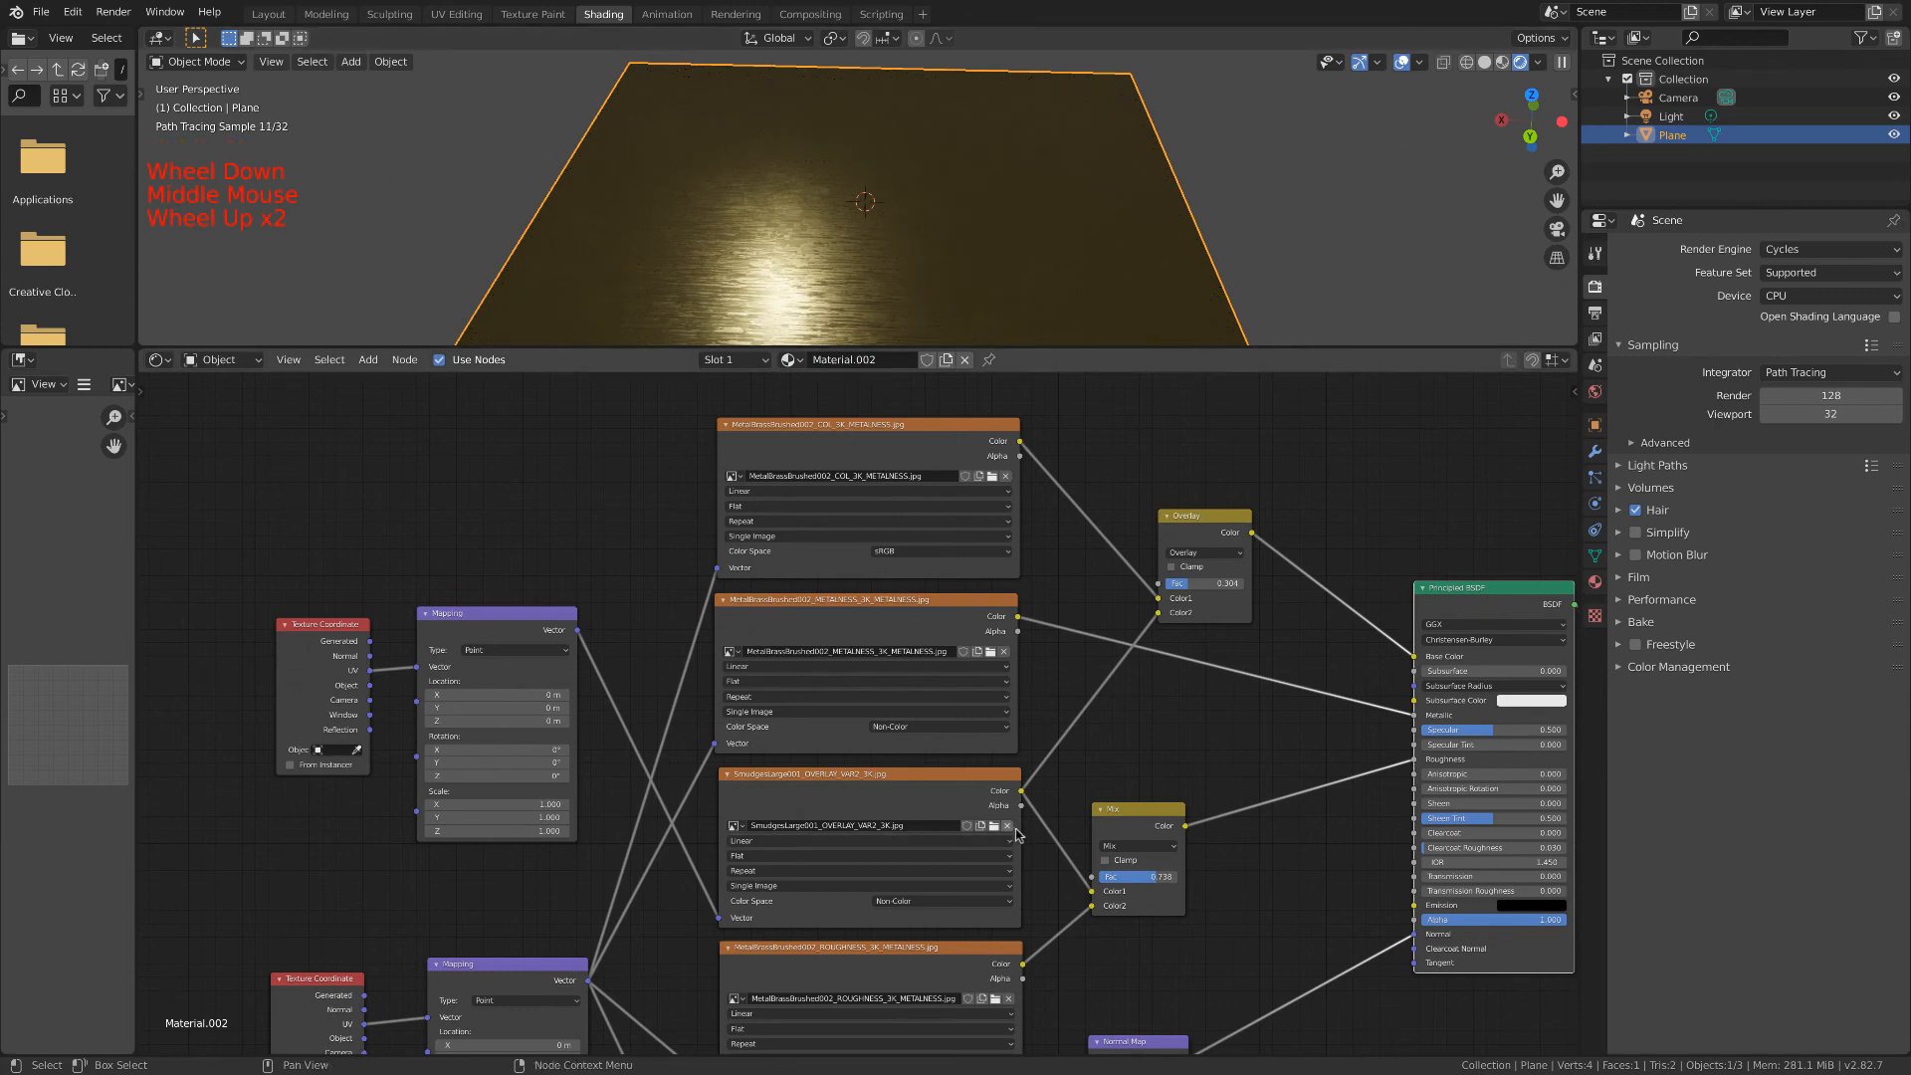
Move the Overlay node closer to the image texture nodes, roughly above the roughness Mix node.
{"action": "middle_click_drag", "start_coordinate": [1112, 772], "coordinate": [1055, 718]}
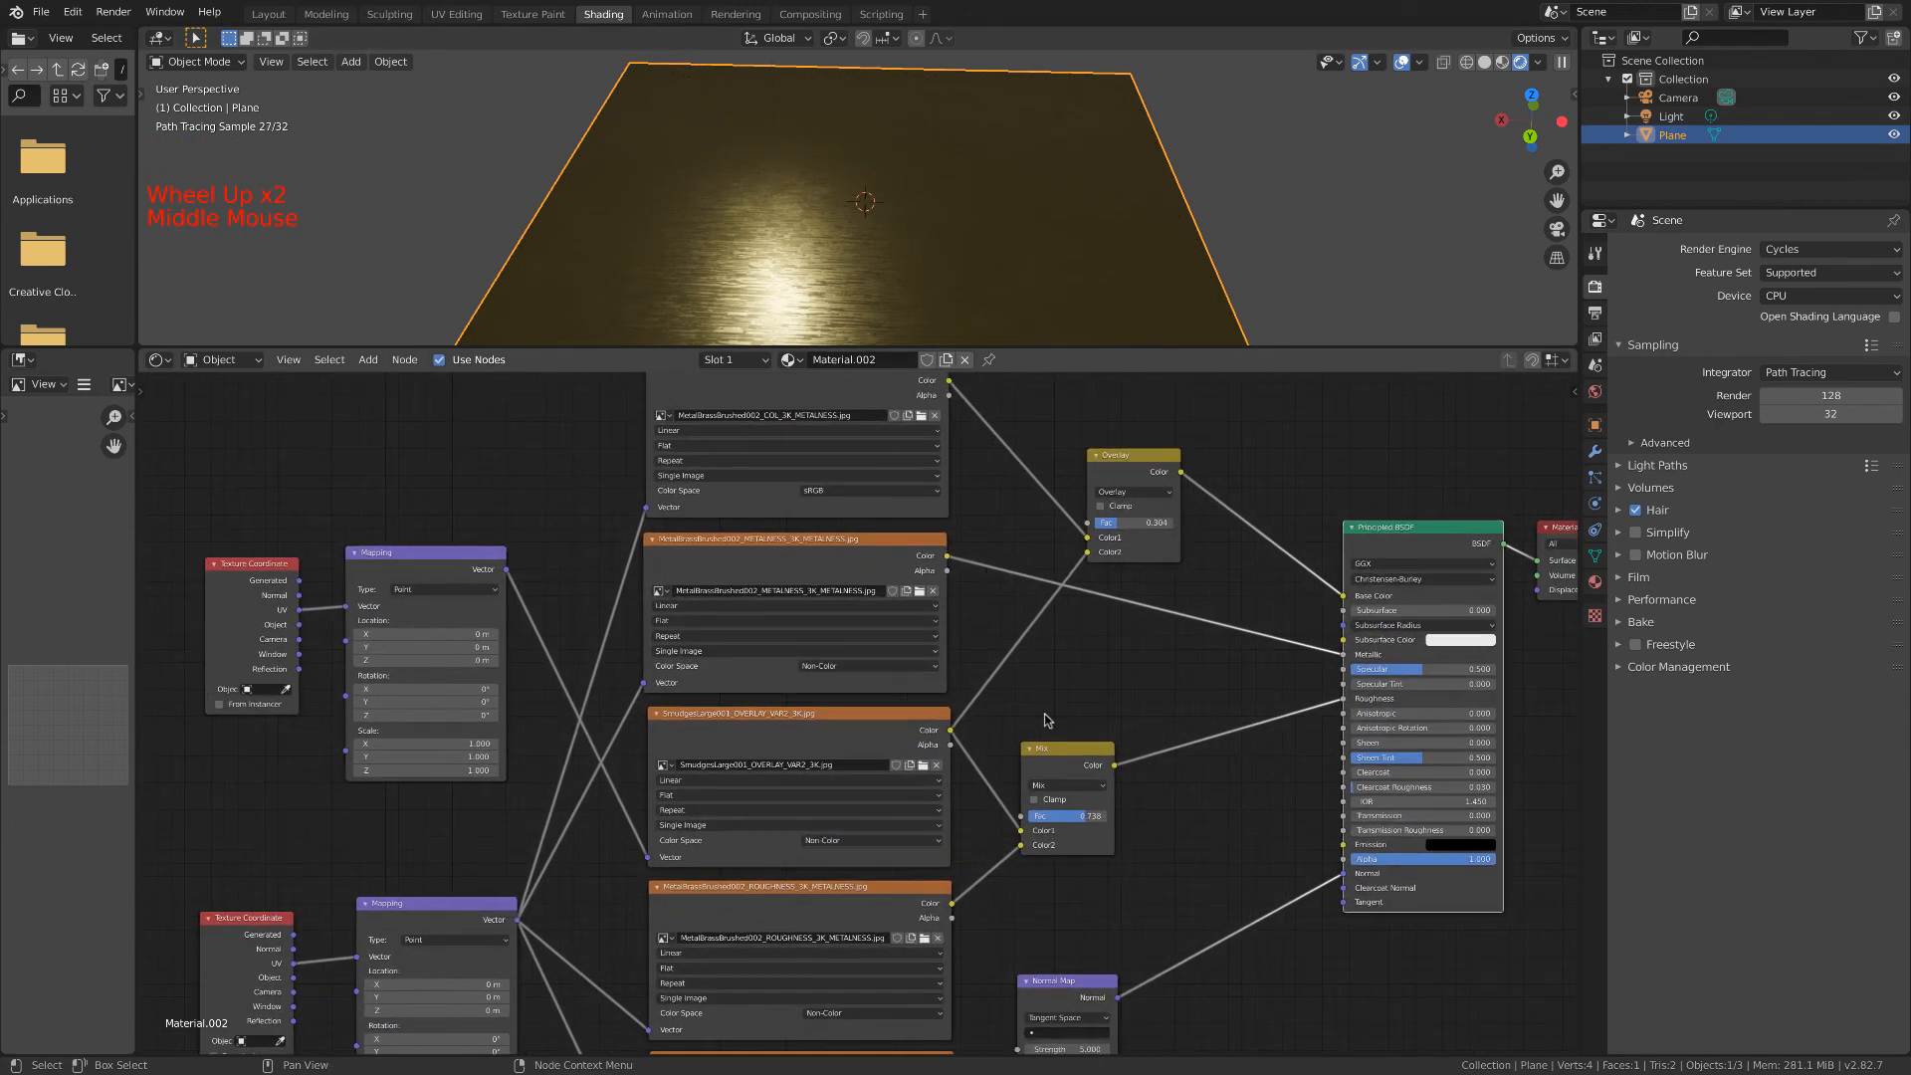
{"action": "left_click", "coordinate": [1118, 457]}
{"action": "key", "text": "g"}
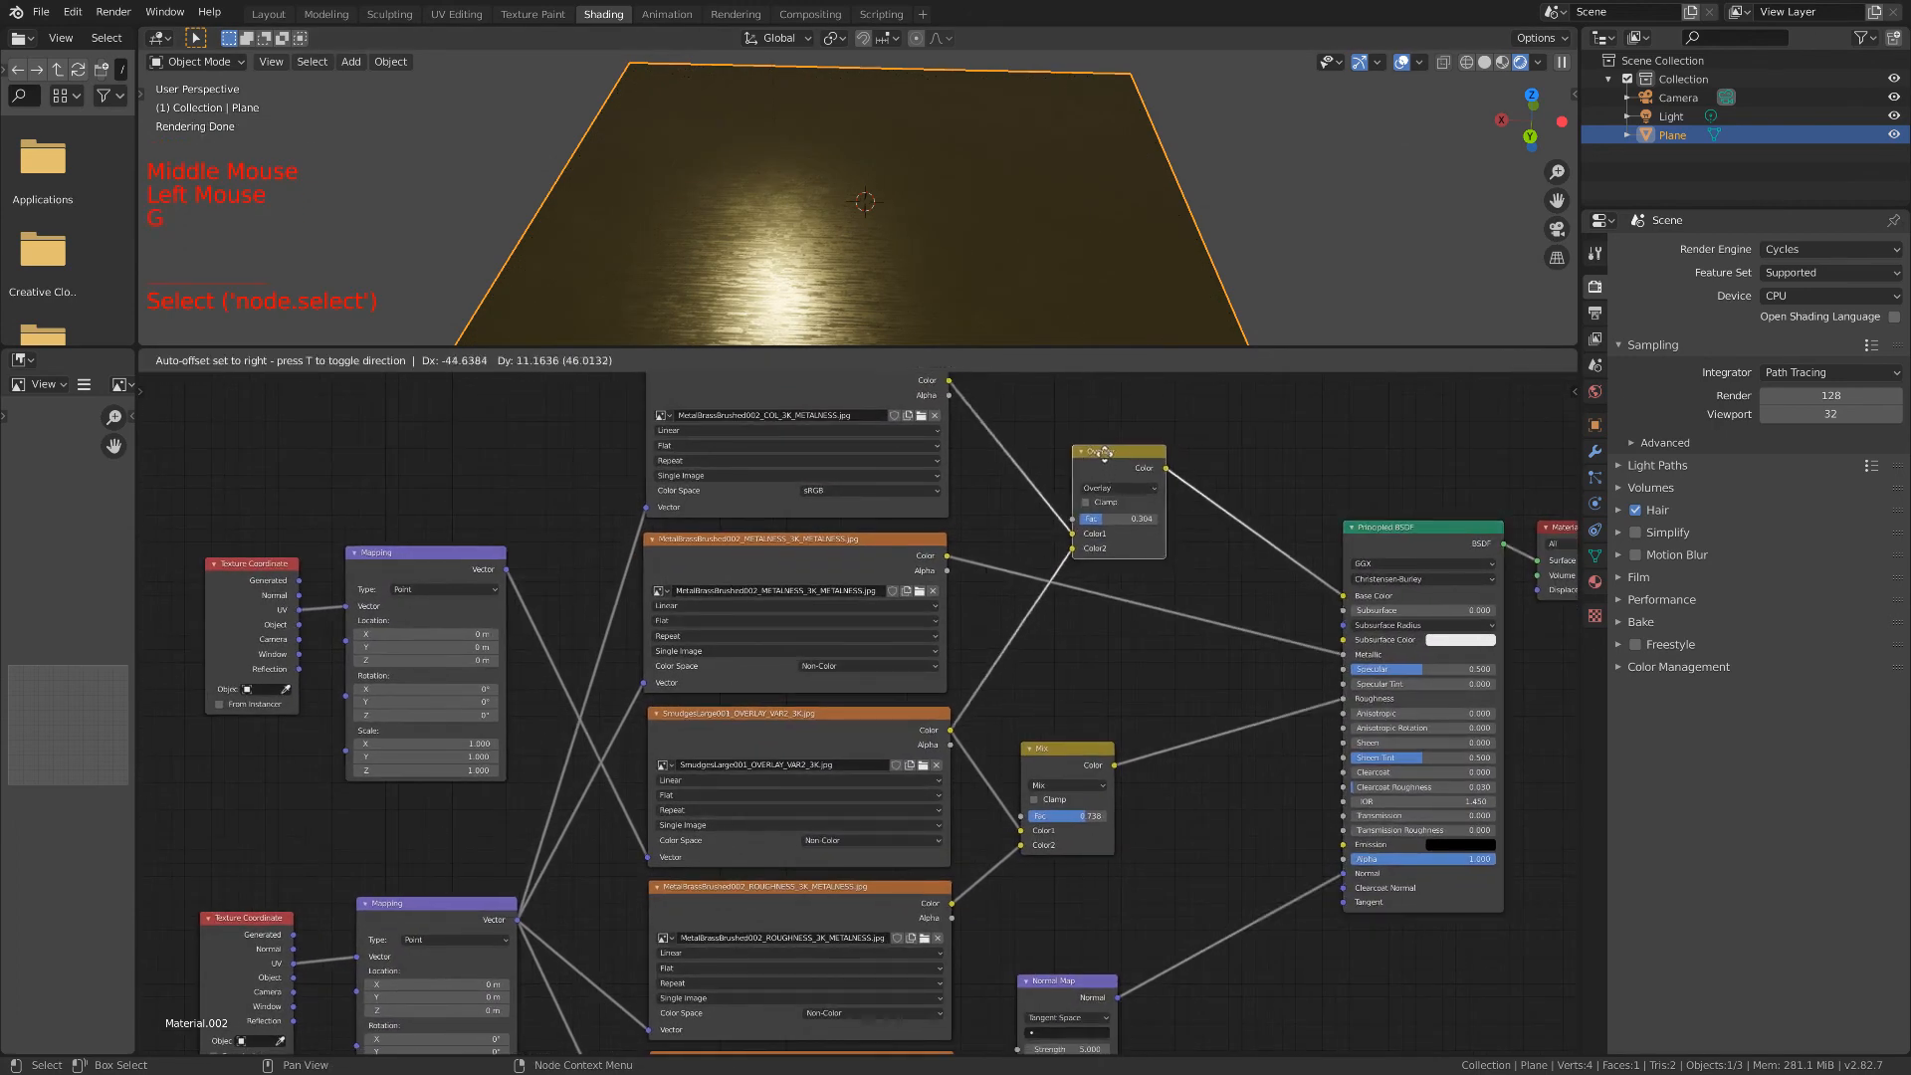
{"action": "left_click", "coordinate": [1069, 444]}
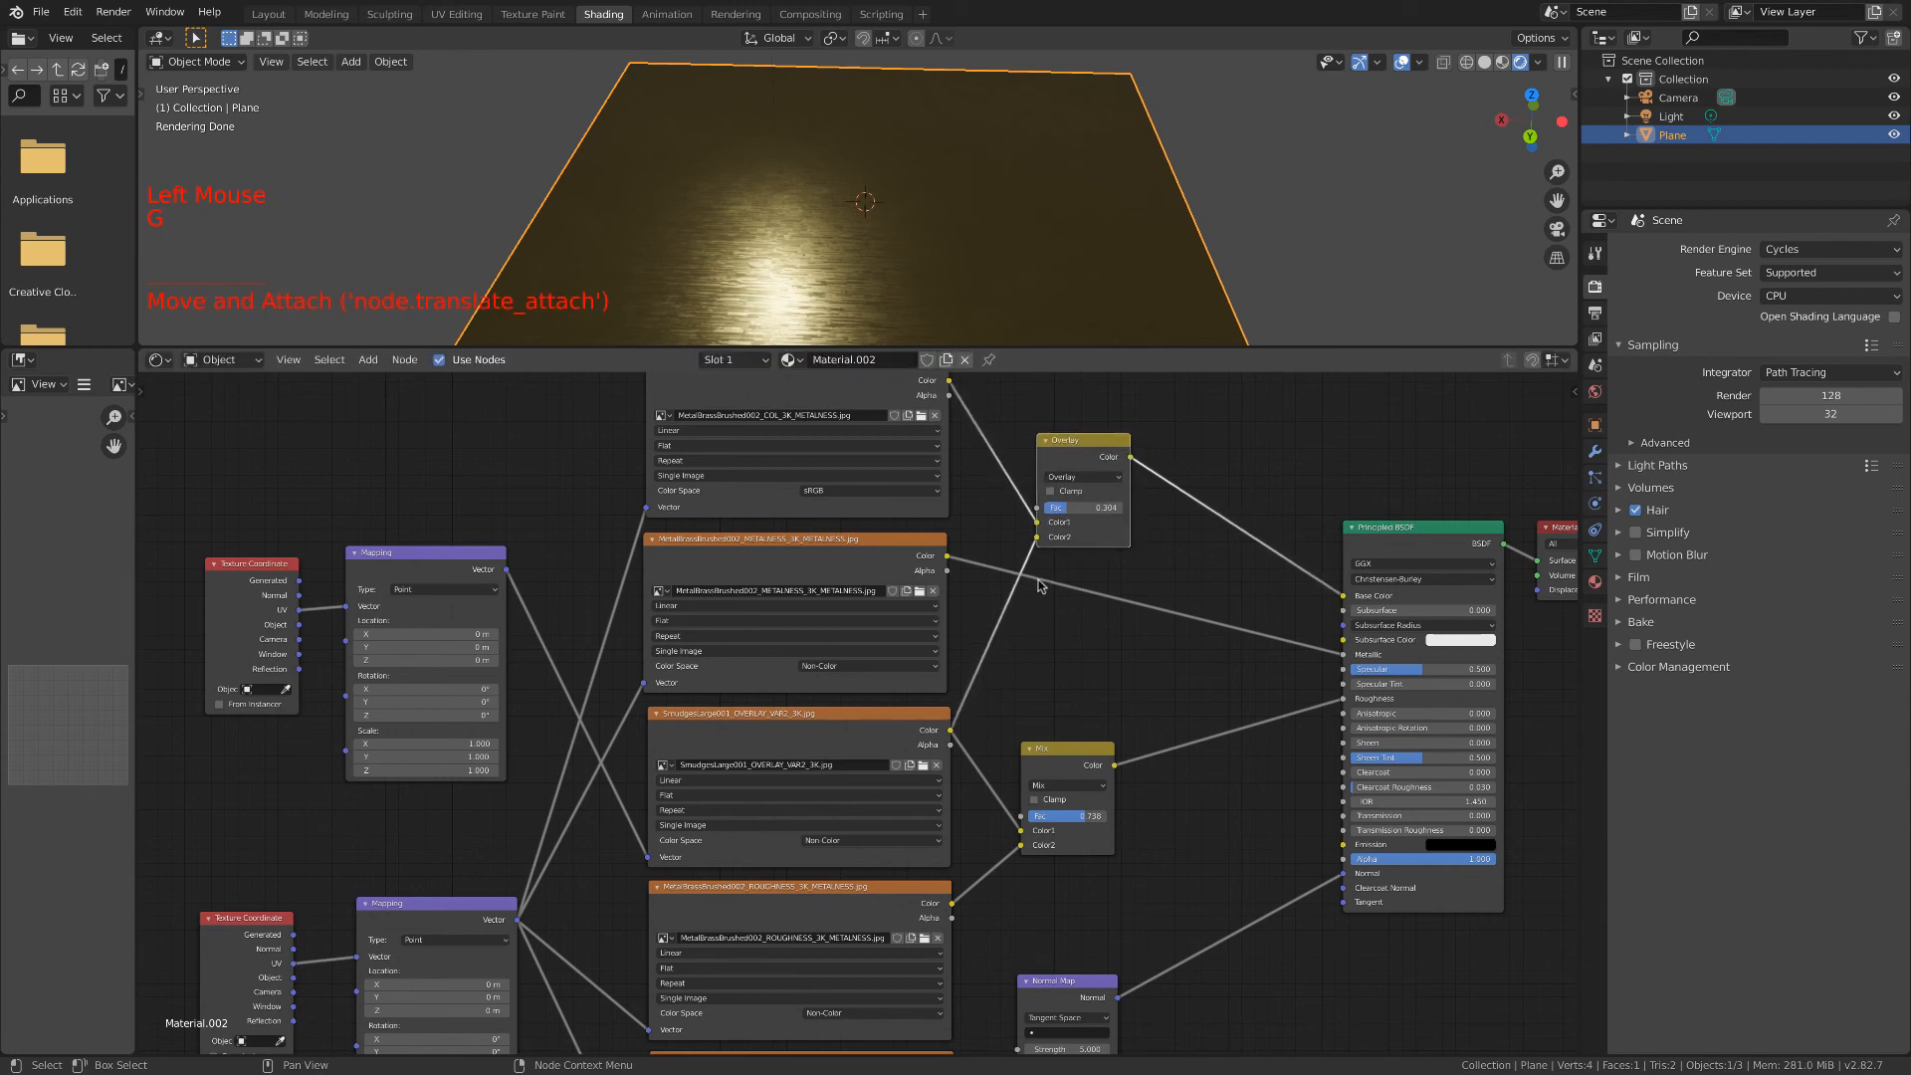
Set the Overlay node's factor to about 0.458 and inspect the smudges on the brass from a lower angle.
{"action": "left_click_drag", "start_coordinate": [1068, 514], "coordinate": [1102, 510]}
{"action": "mouse_move", "coordinate": [998, 329]}
{"action": "middle_mouse_down", "text": "shift"}
{"action": "mouse_move", "coordinate": [1010, 298]}
{"action": "mouse_move", "coordinate": [1048, 289]}
{"action": "mouse_move", "coordinate": [1005, 309]}
{"action": "mouse_move", "coordinate": [1025, 329]}
{"action": "middle_mouse_up", "text": "shift"}
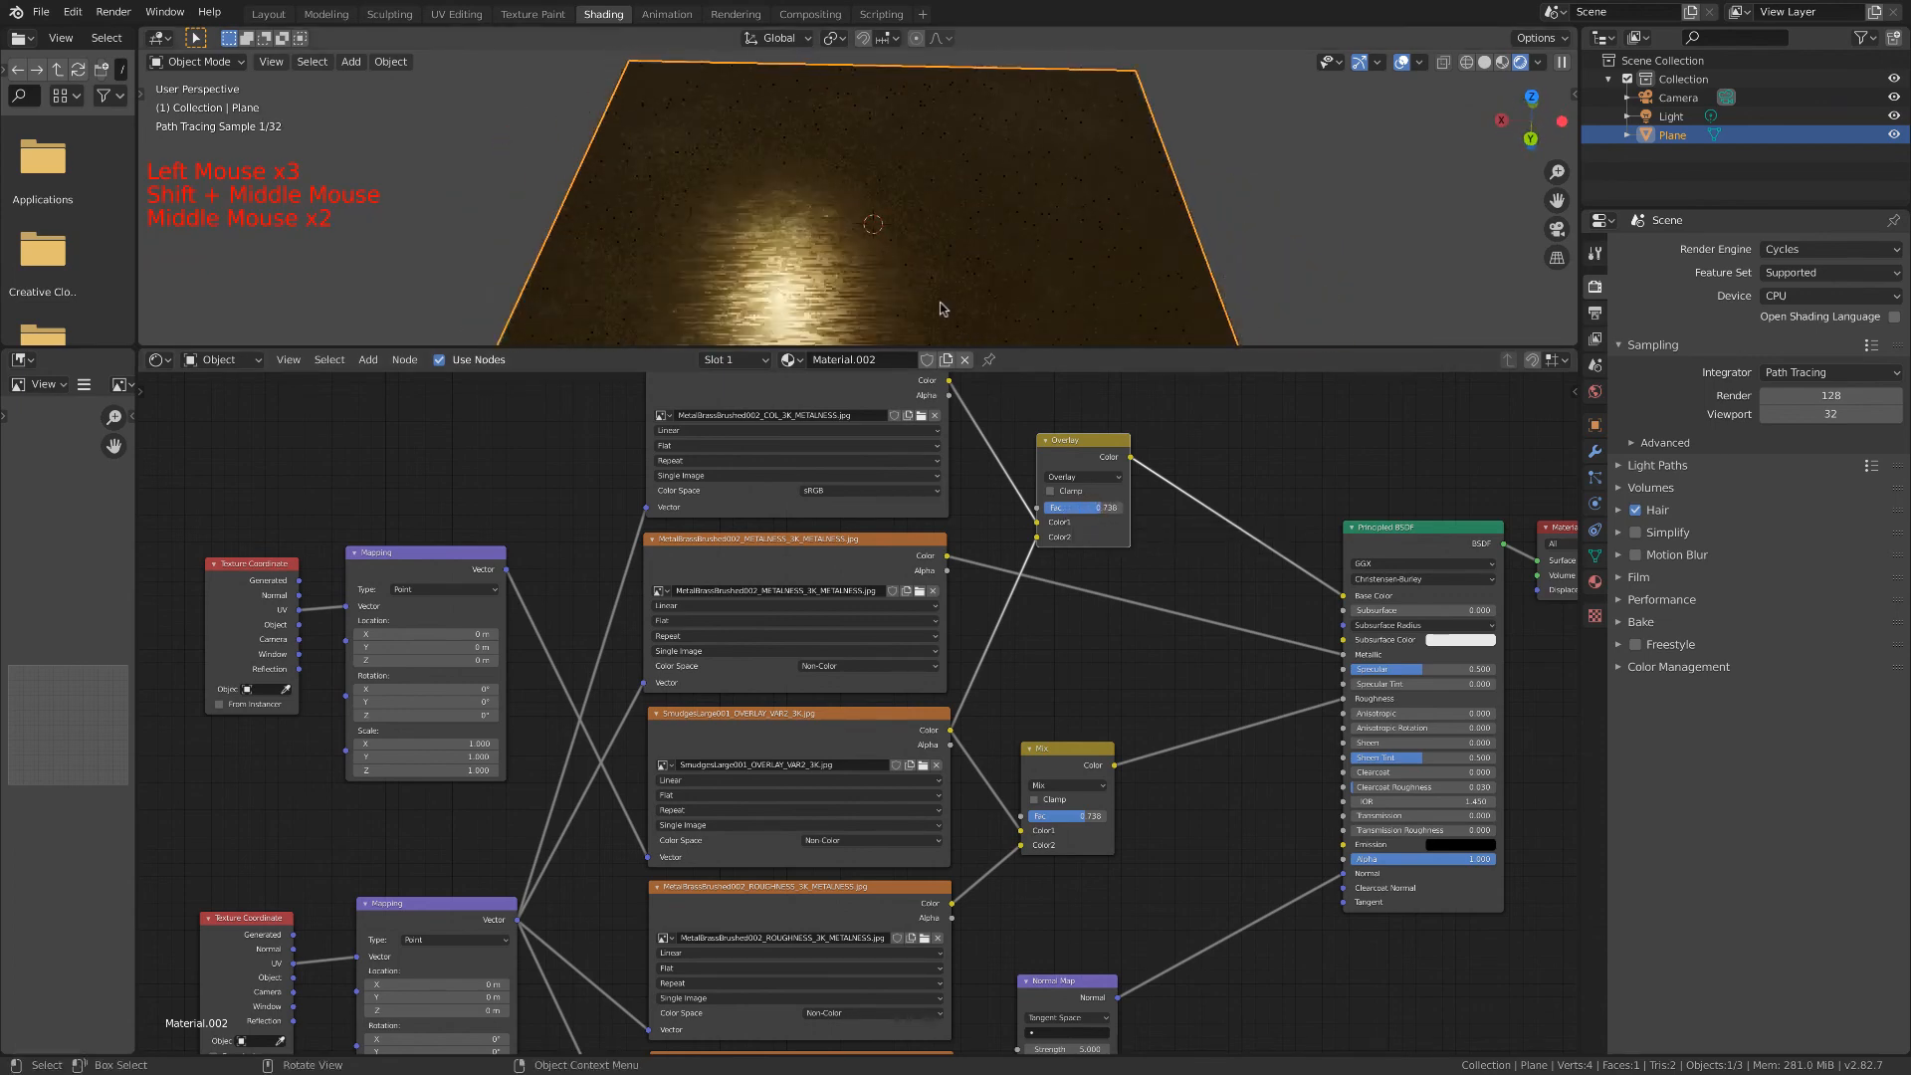
{"action": "left_click_drag", "start_coordinate": [1095, 510], "coordinate": [1066, 512]}
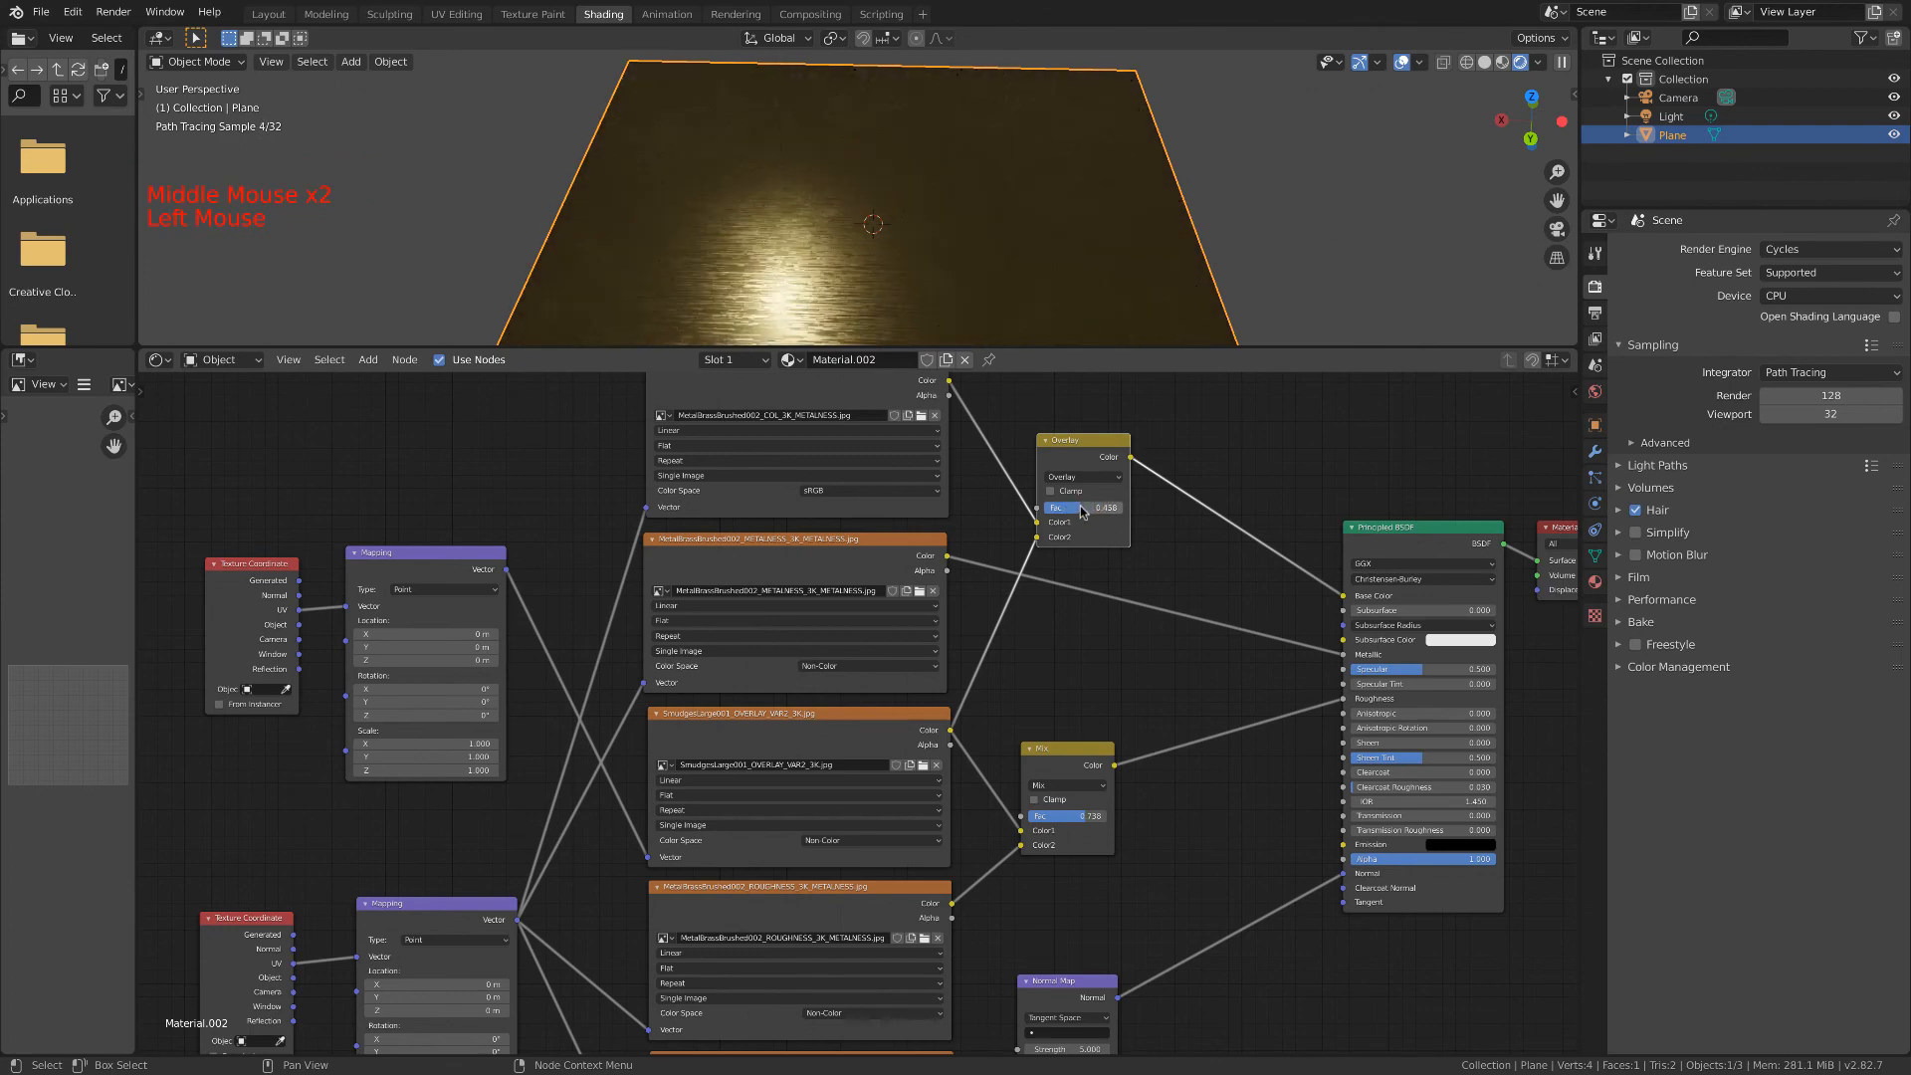
{"action": "middle_click_drag", "start_coordinate": [866, 261], "coordinate": [832, 255]}
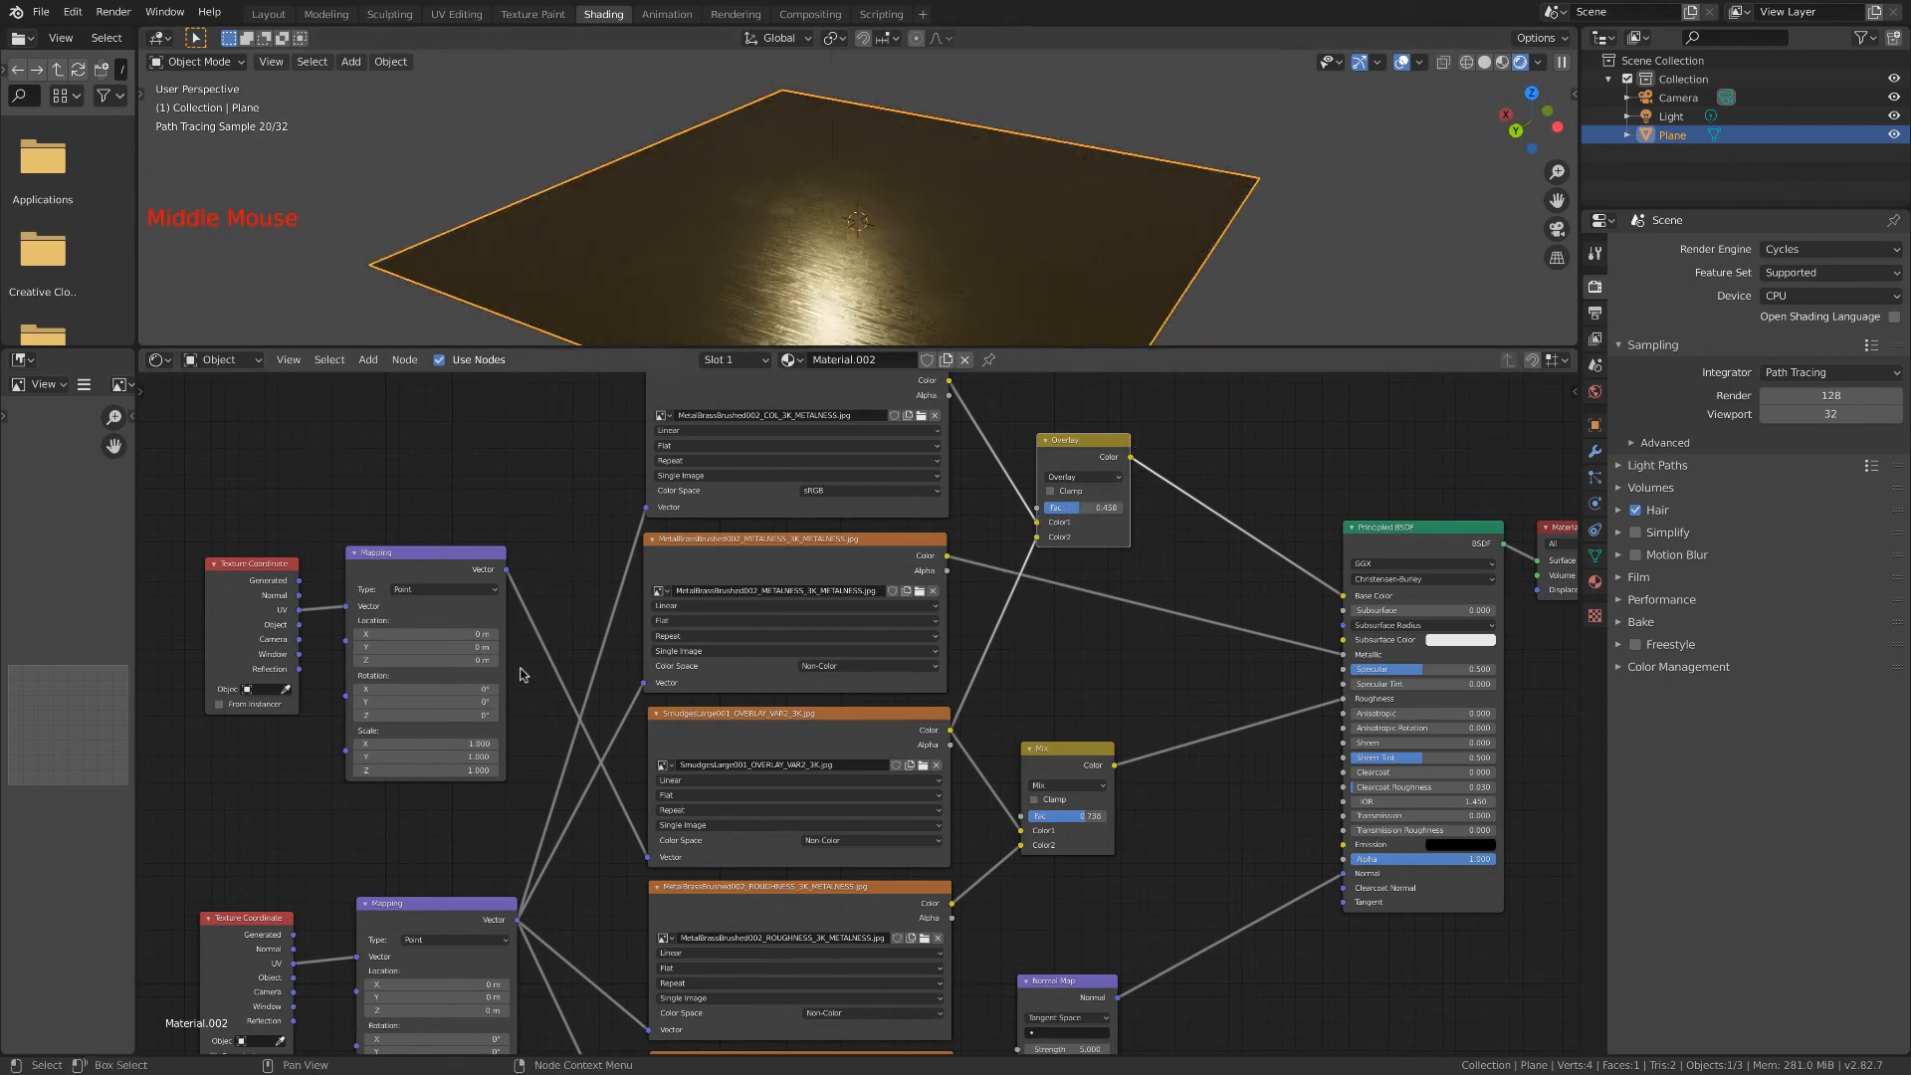
Enlarge the node editor to fit the whole material node tree and align the Overlay node above the roughness Mix node.
{"action": "scroll", "coordinate": [757, 657], "scroll_direction": "down", "scroll_amount": 7}
{"action": "middle_click_drag", "start_coordinate": [978, 572], "coordinate": [894, 589]}
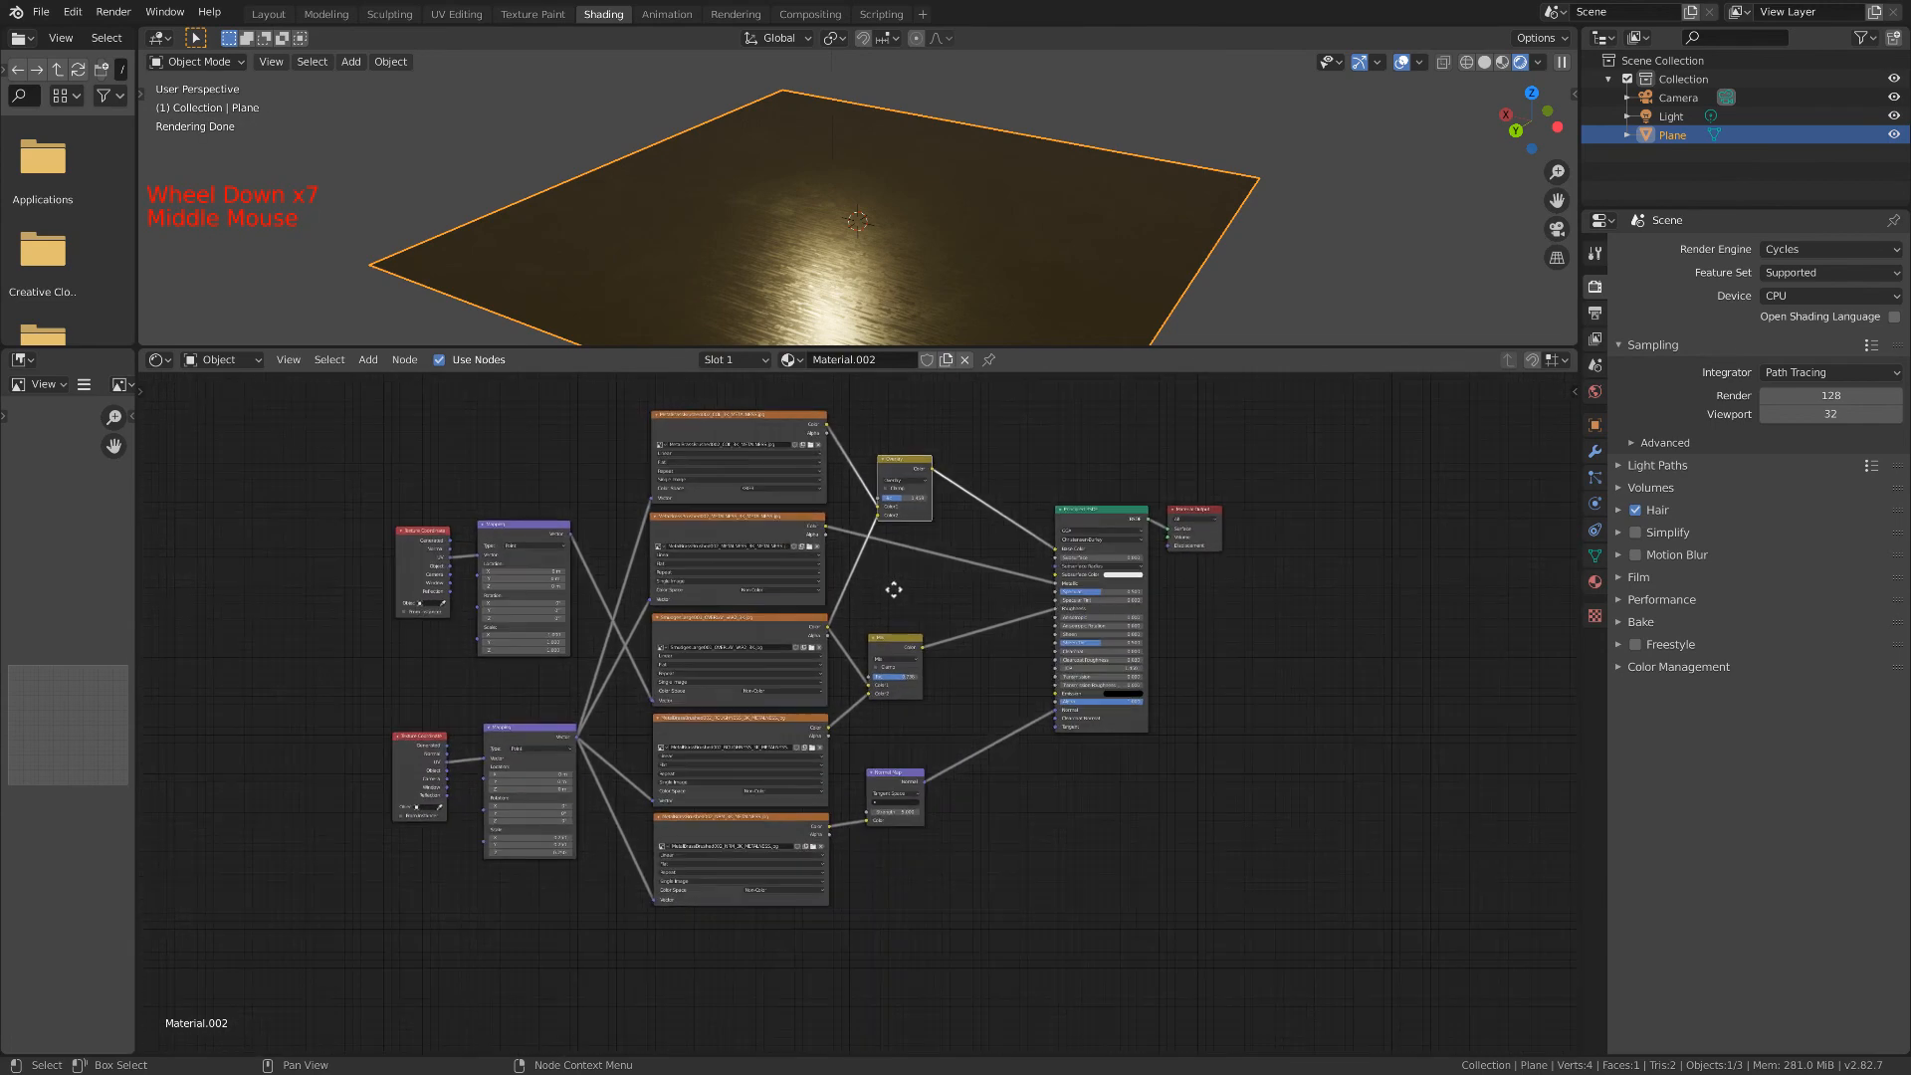
{"action": "scroll", "coordinate": [1083, 649], "scroll_direction": "up", "scroll_amount": 5}
{"action": "middle_click_drag", "start_coordinate": [1015, 646], "coordinate": [1091, 752]}
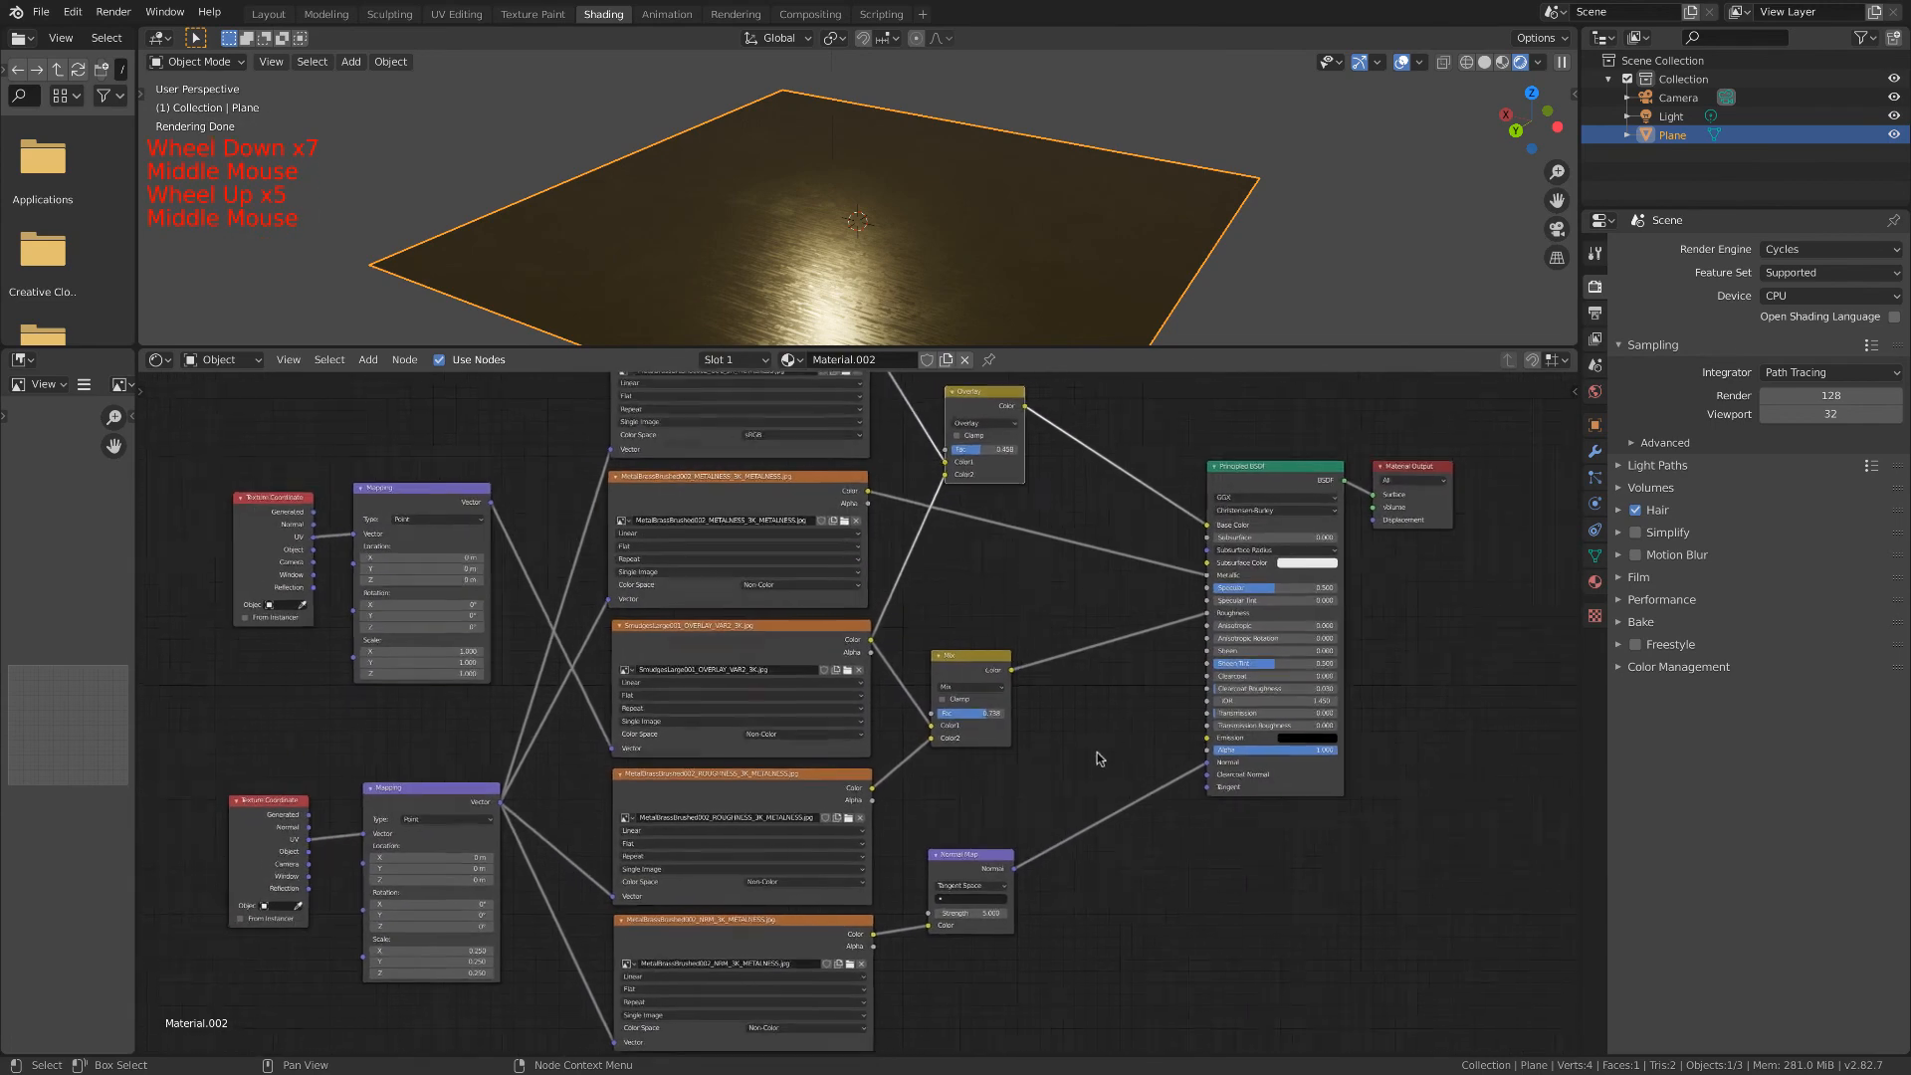
{"action": "scroll", "coordinate": [1091, 752], "scroll_direction": "down", "scroll_amount": 3}
{"action": "left_click_drag", "start_coordinate": [1011, 354], "coordinate": [955, 124]}
{"action": "scroll", "coordinate": [945, 384], "scroll_direction": "up", "scroll_amount": 3}
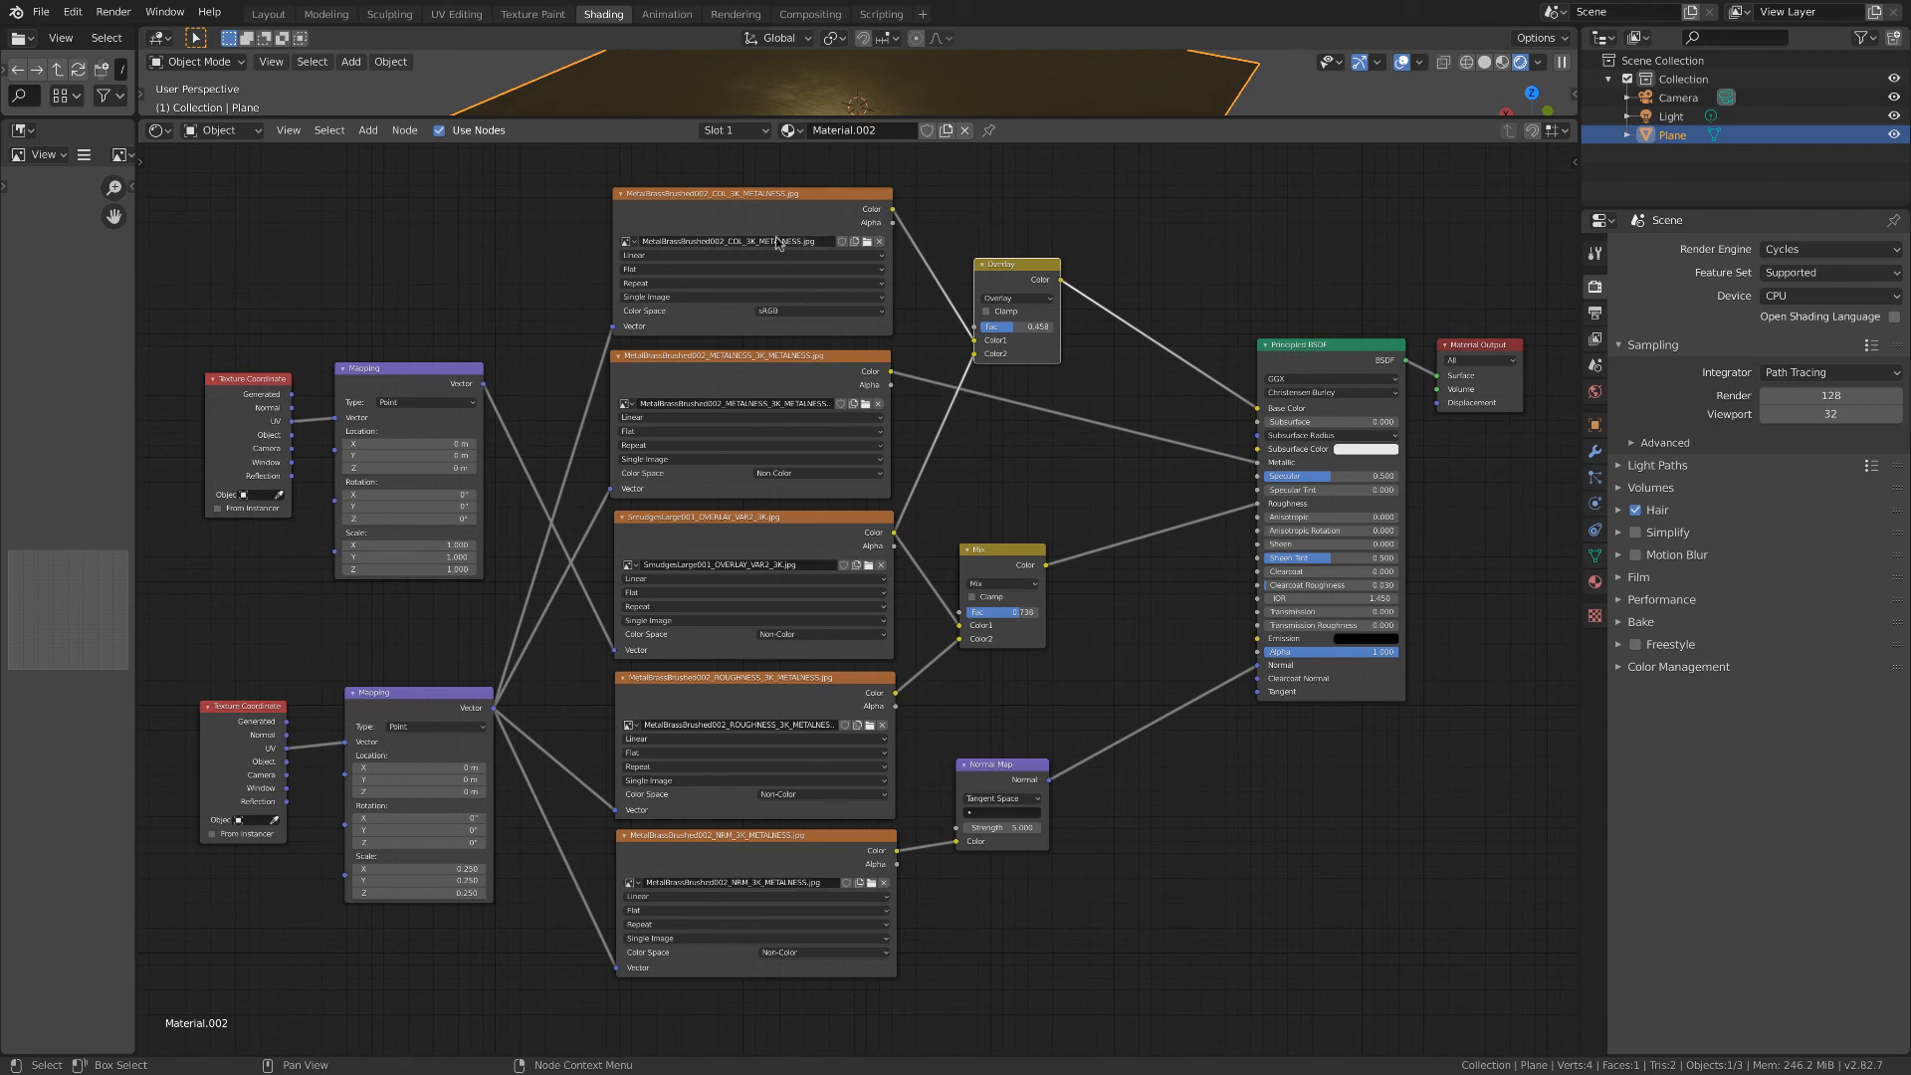
{"action": "scroll", "coordinate": [690, 244], "scroll_direction": "up", "scroll_amount": 1}
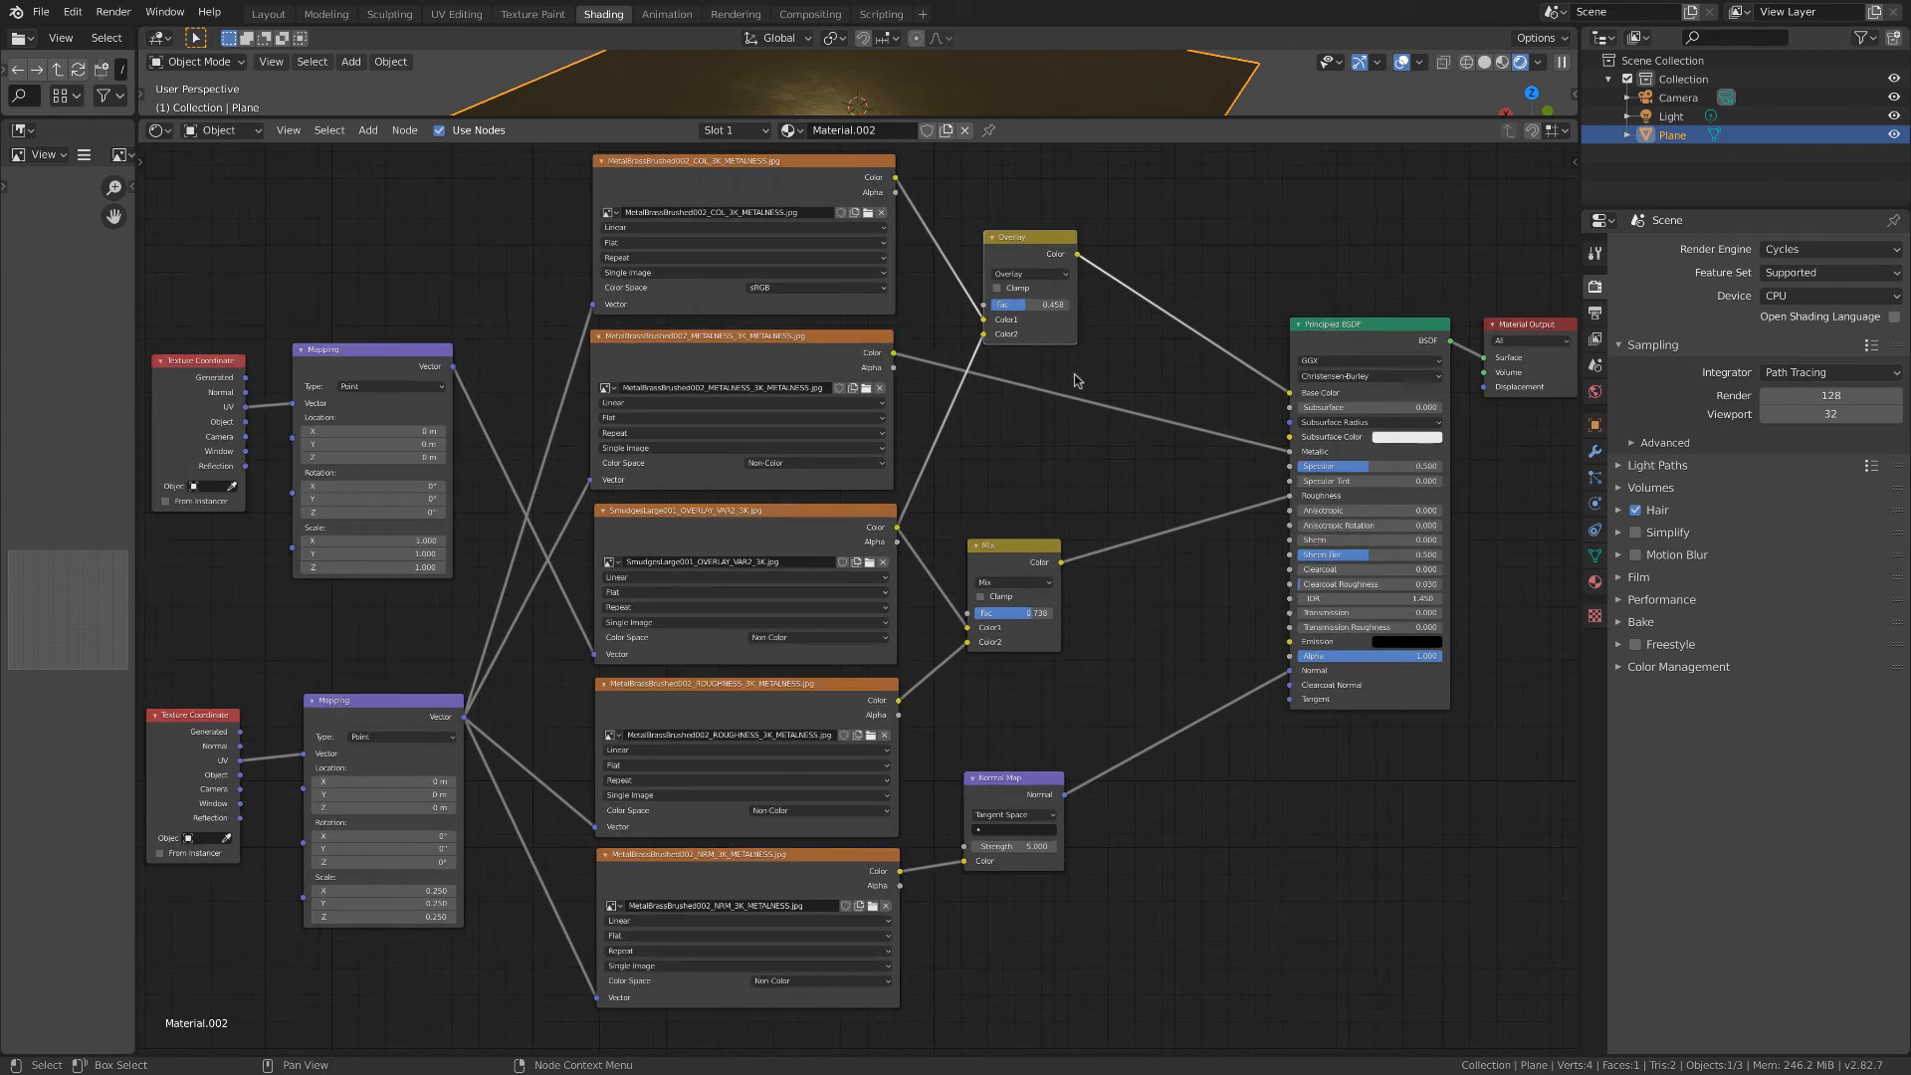
{"action": "left_click_drag", "start_coordinate": [1022, 246], "coordinate": [1007, 245]}
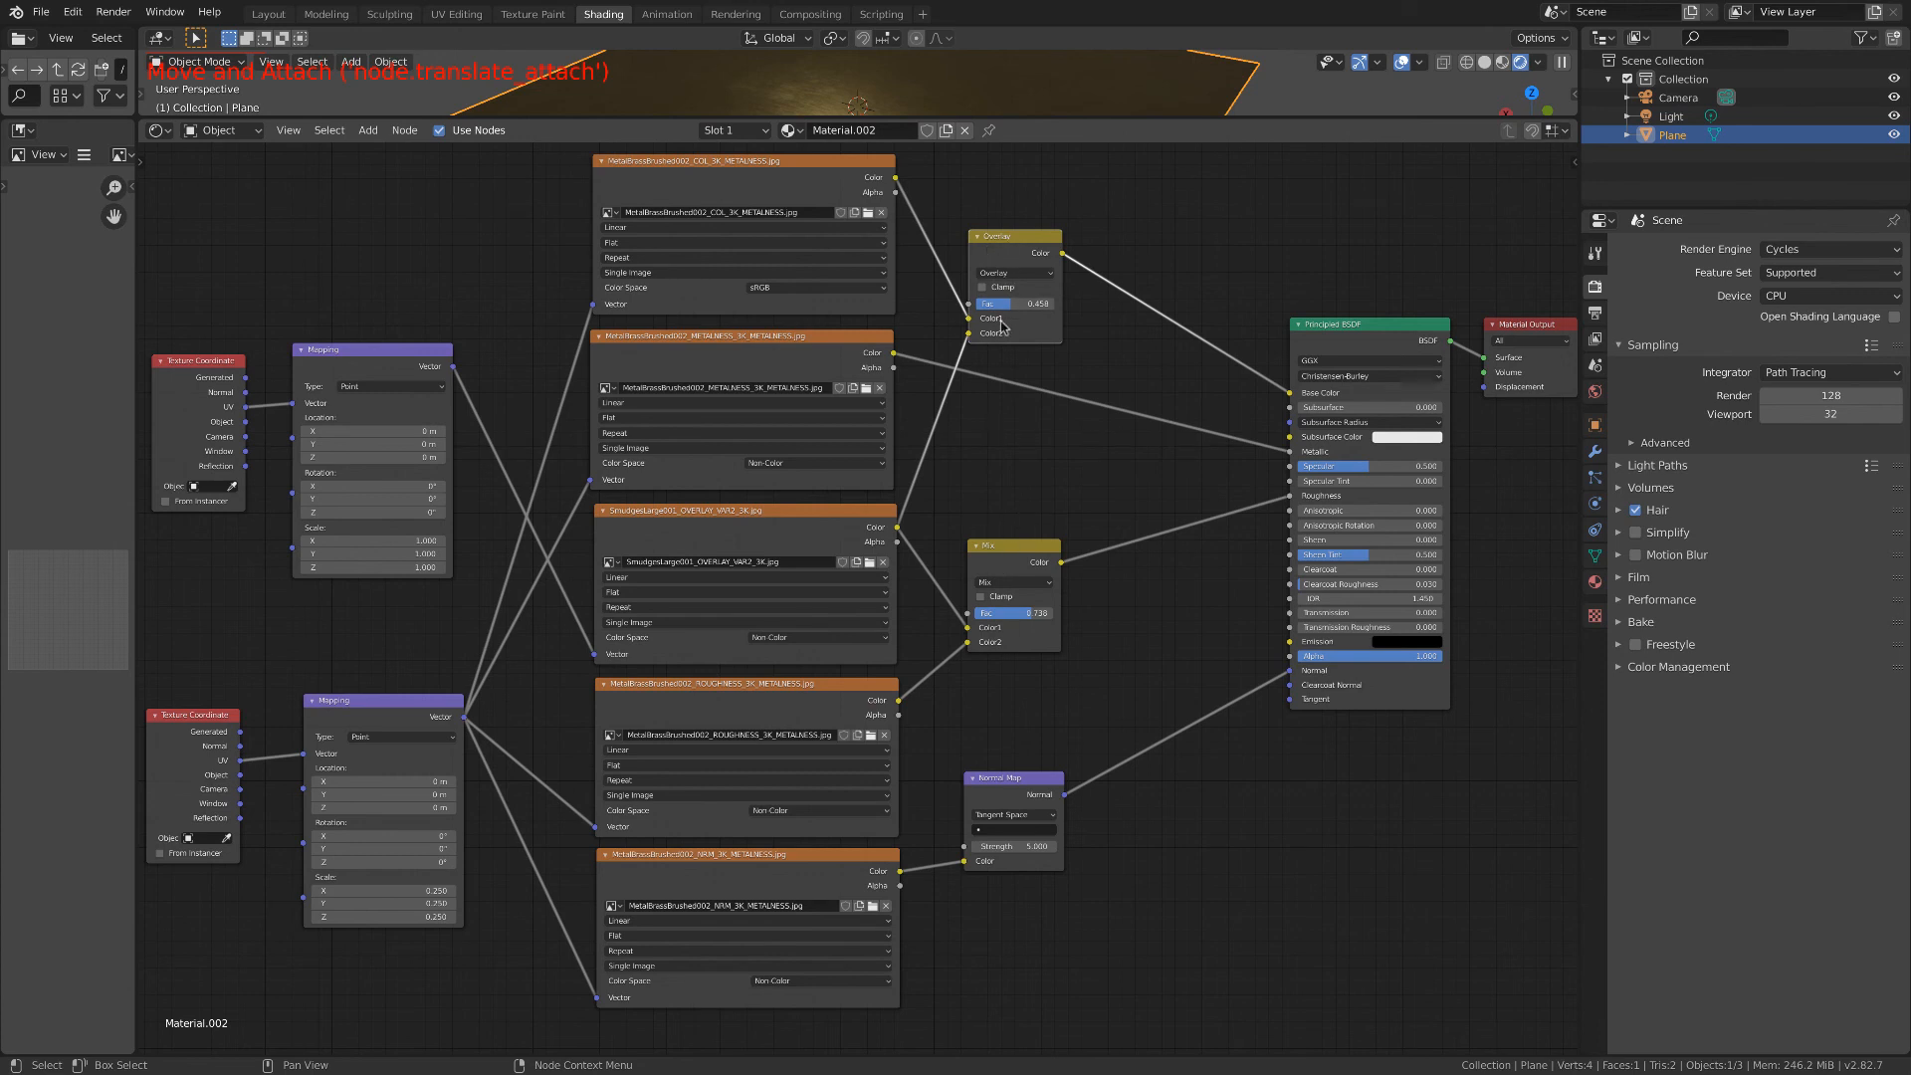
Add a MixRGB node in the empty area below the Principled BSDF and delete it again.
{"action": "left_click", "coordinate": [1076, 473]}
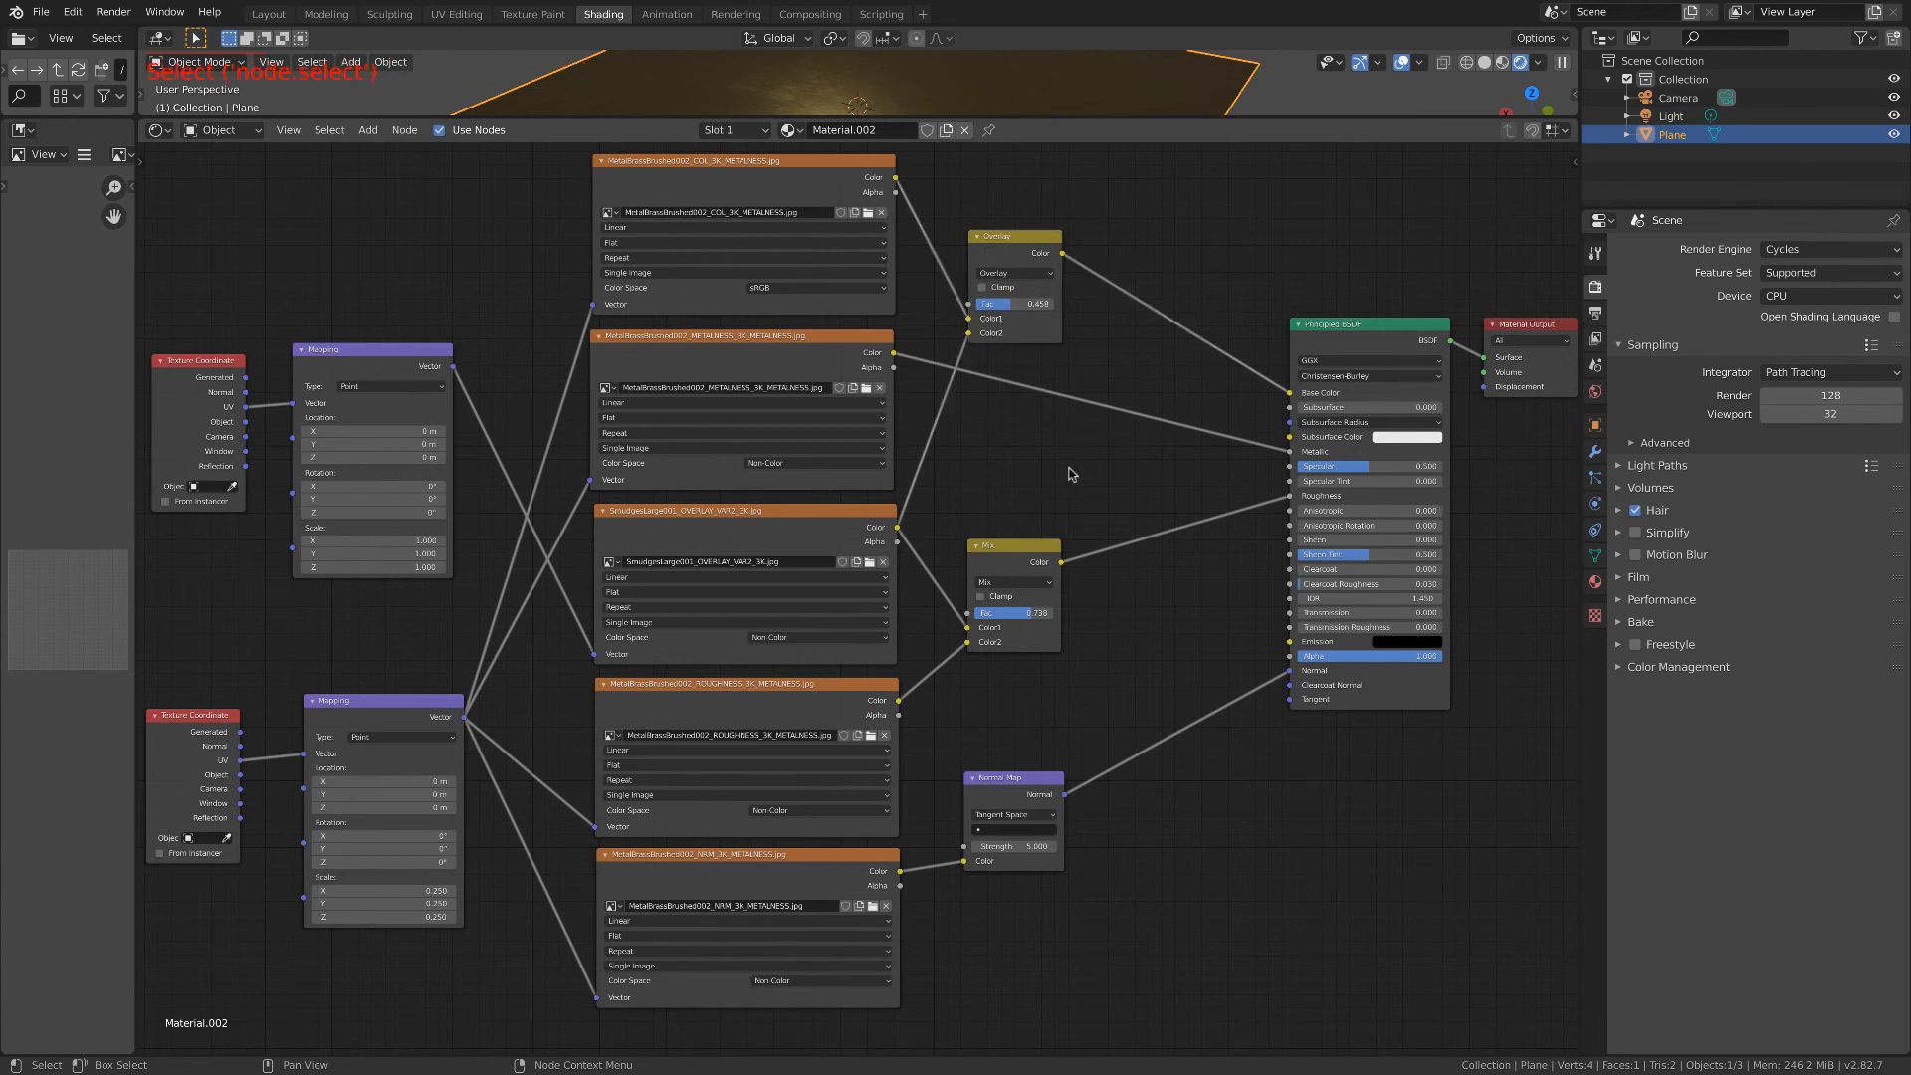
{"action": "key", "text": "shift+a"}
{"action": "left_click", "coordinate": [1070, 473]}
{"action": "type", "text": "mix"}
{"action": "key", "text": "Down"}
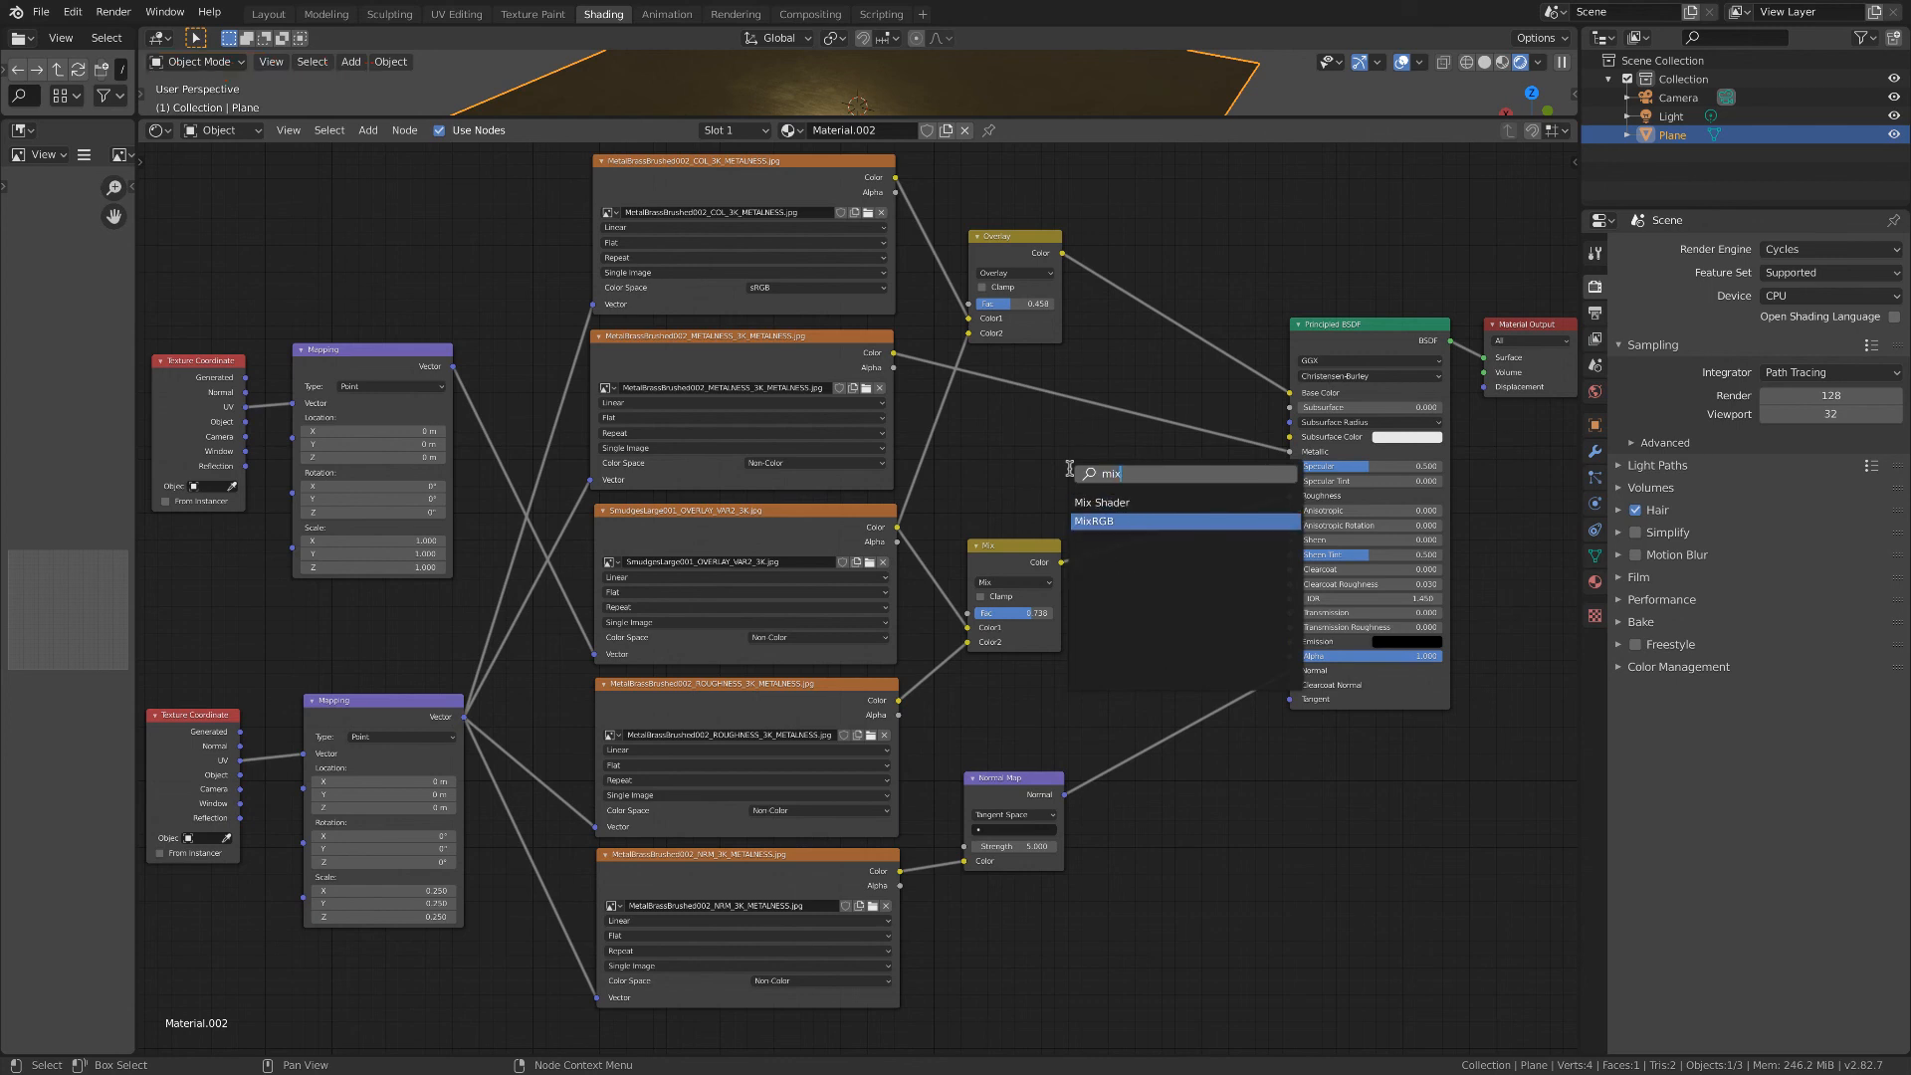
{"action": "key", "text": "Return"}
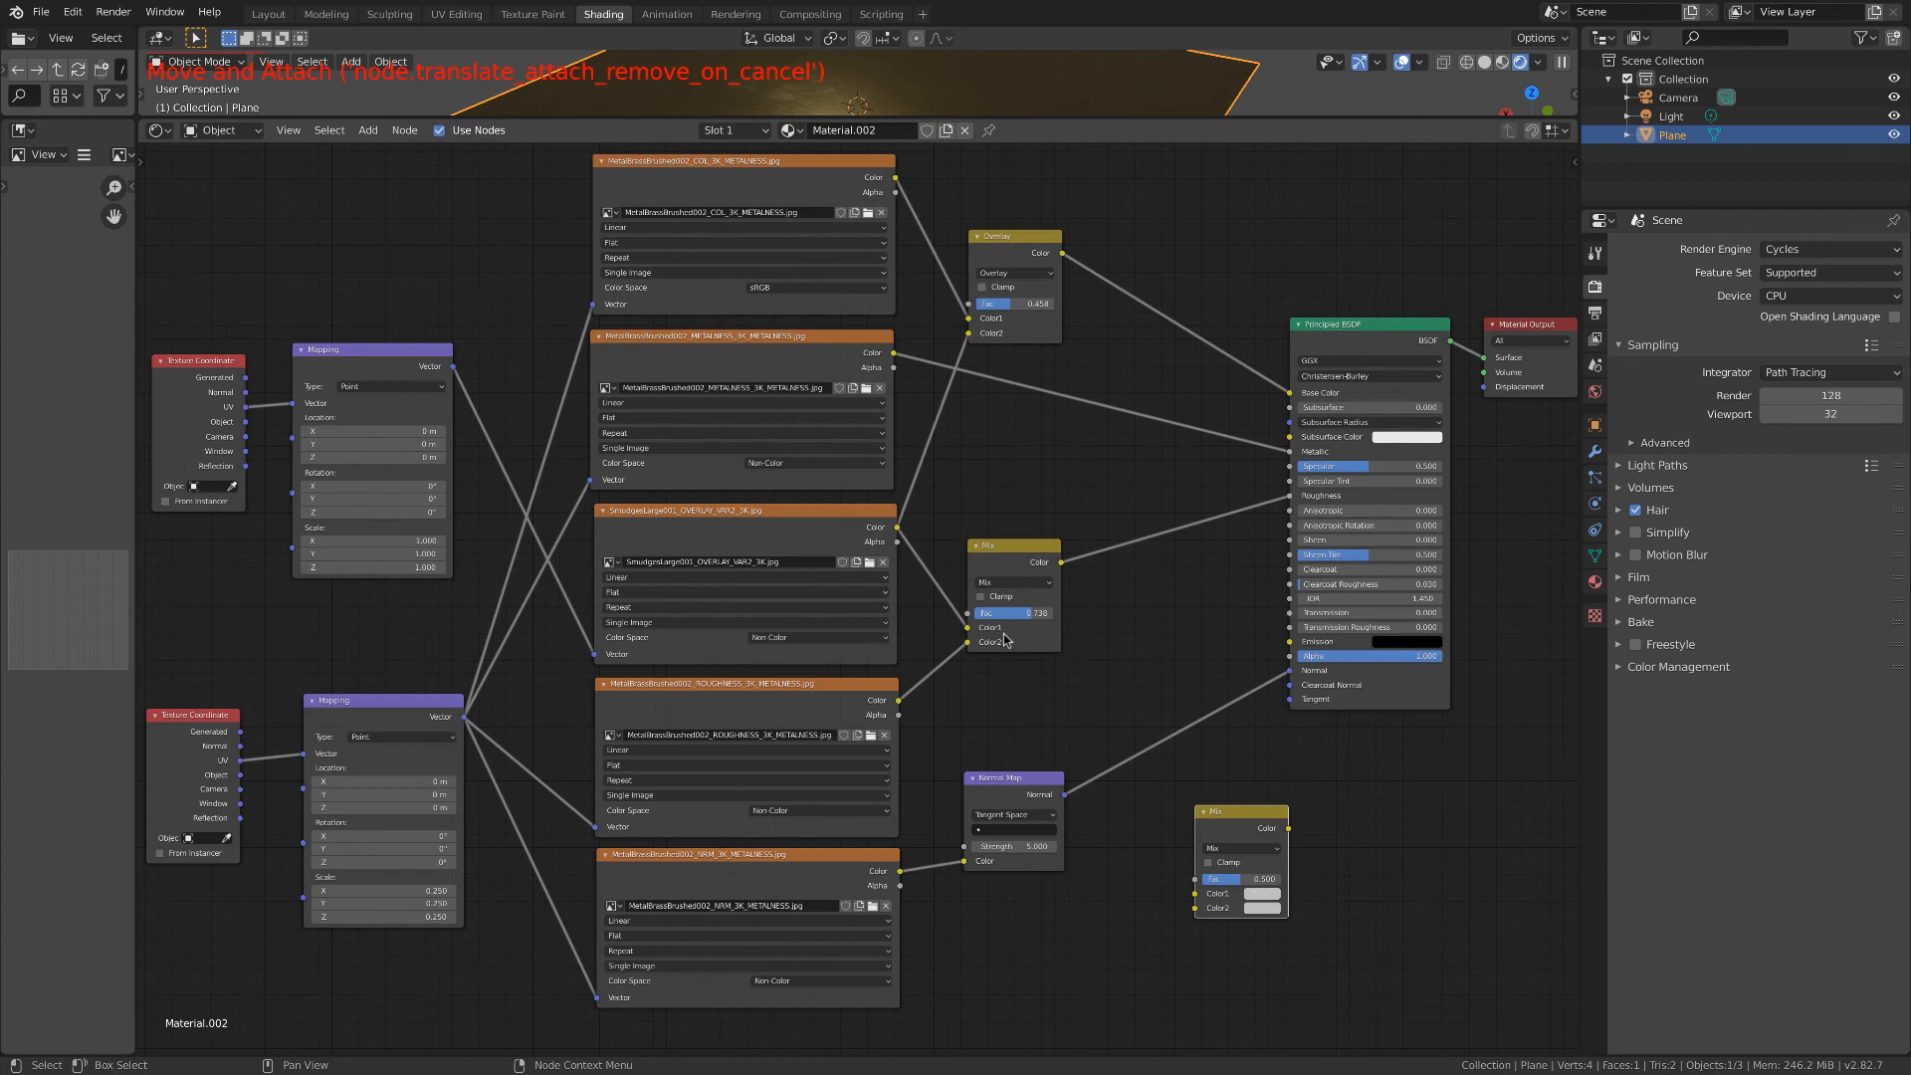
{"action": "key", "text": "x"}
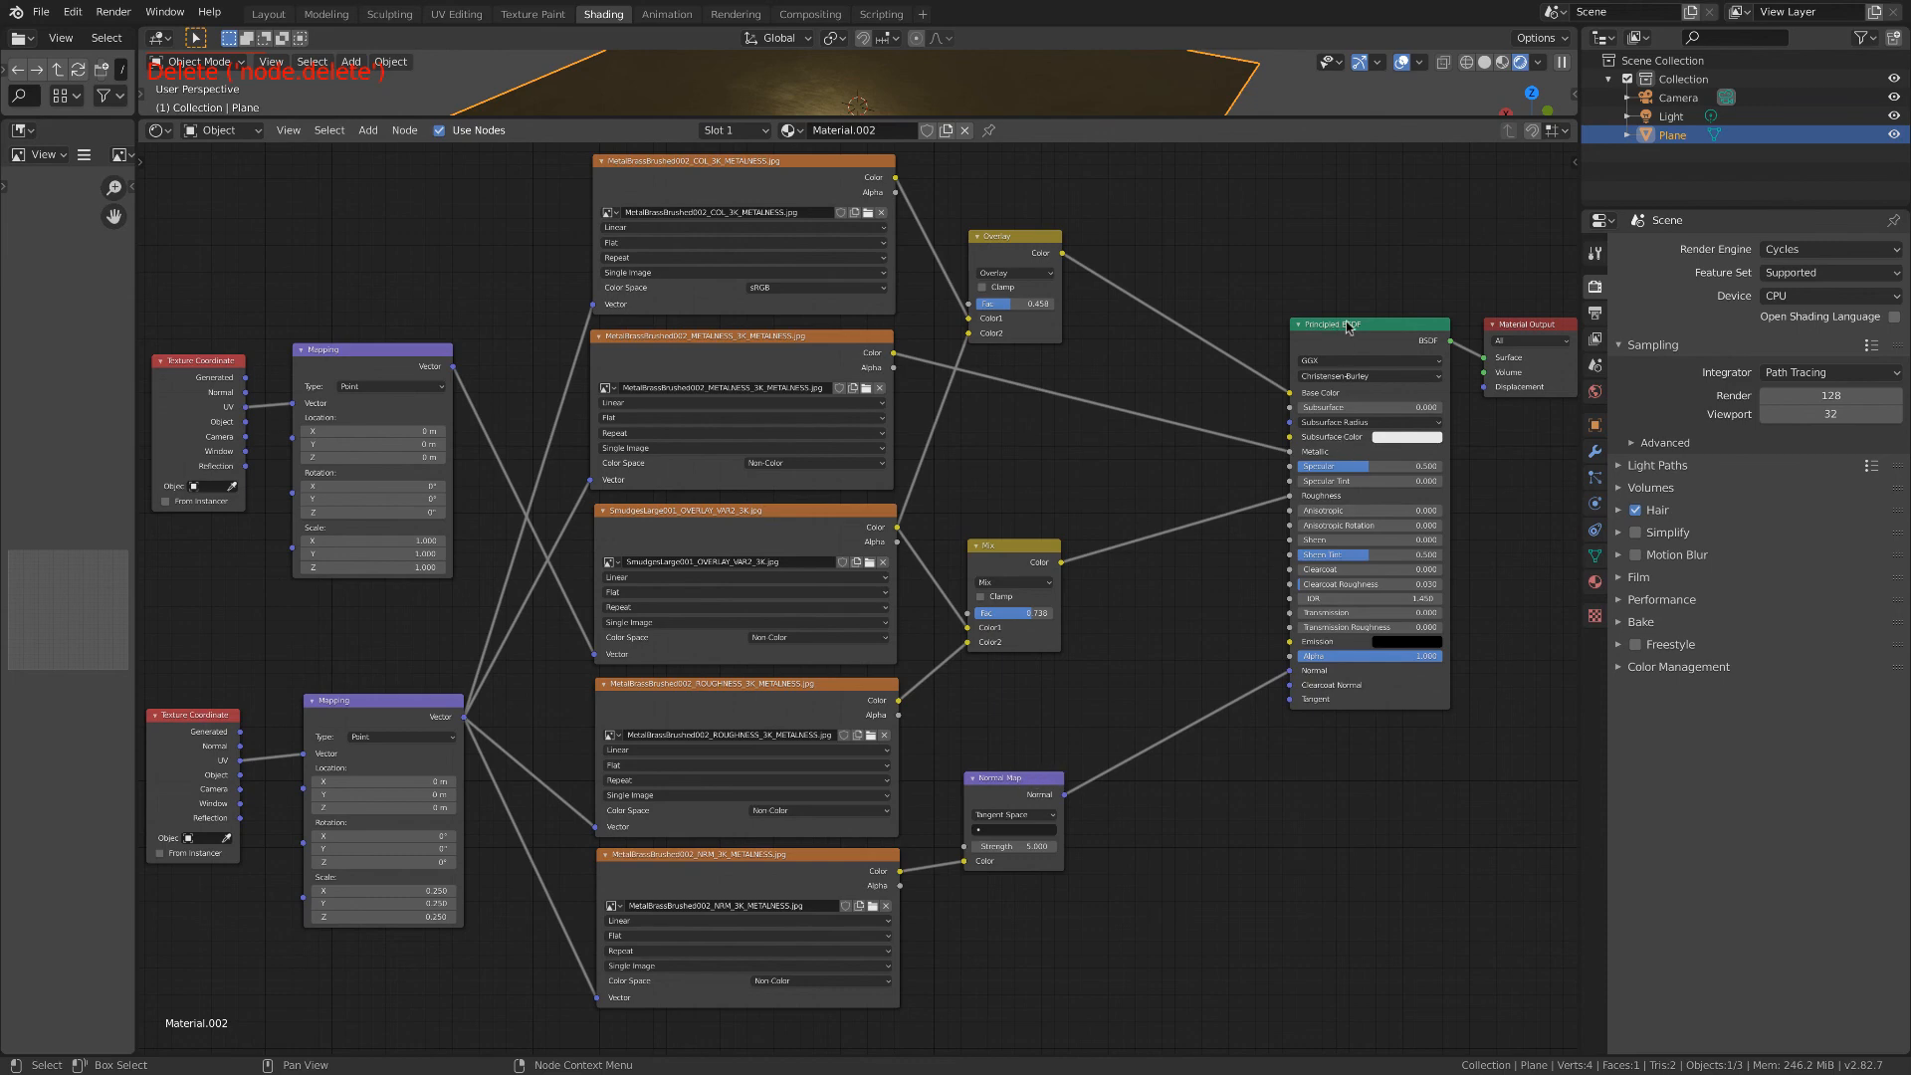
{"action": "middle_click_drag", "start_coordinate": [1391, 307], "coordinate": [1117, 370]}
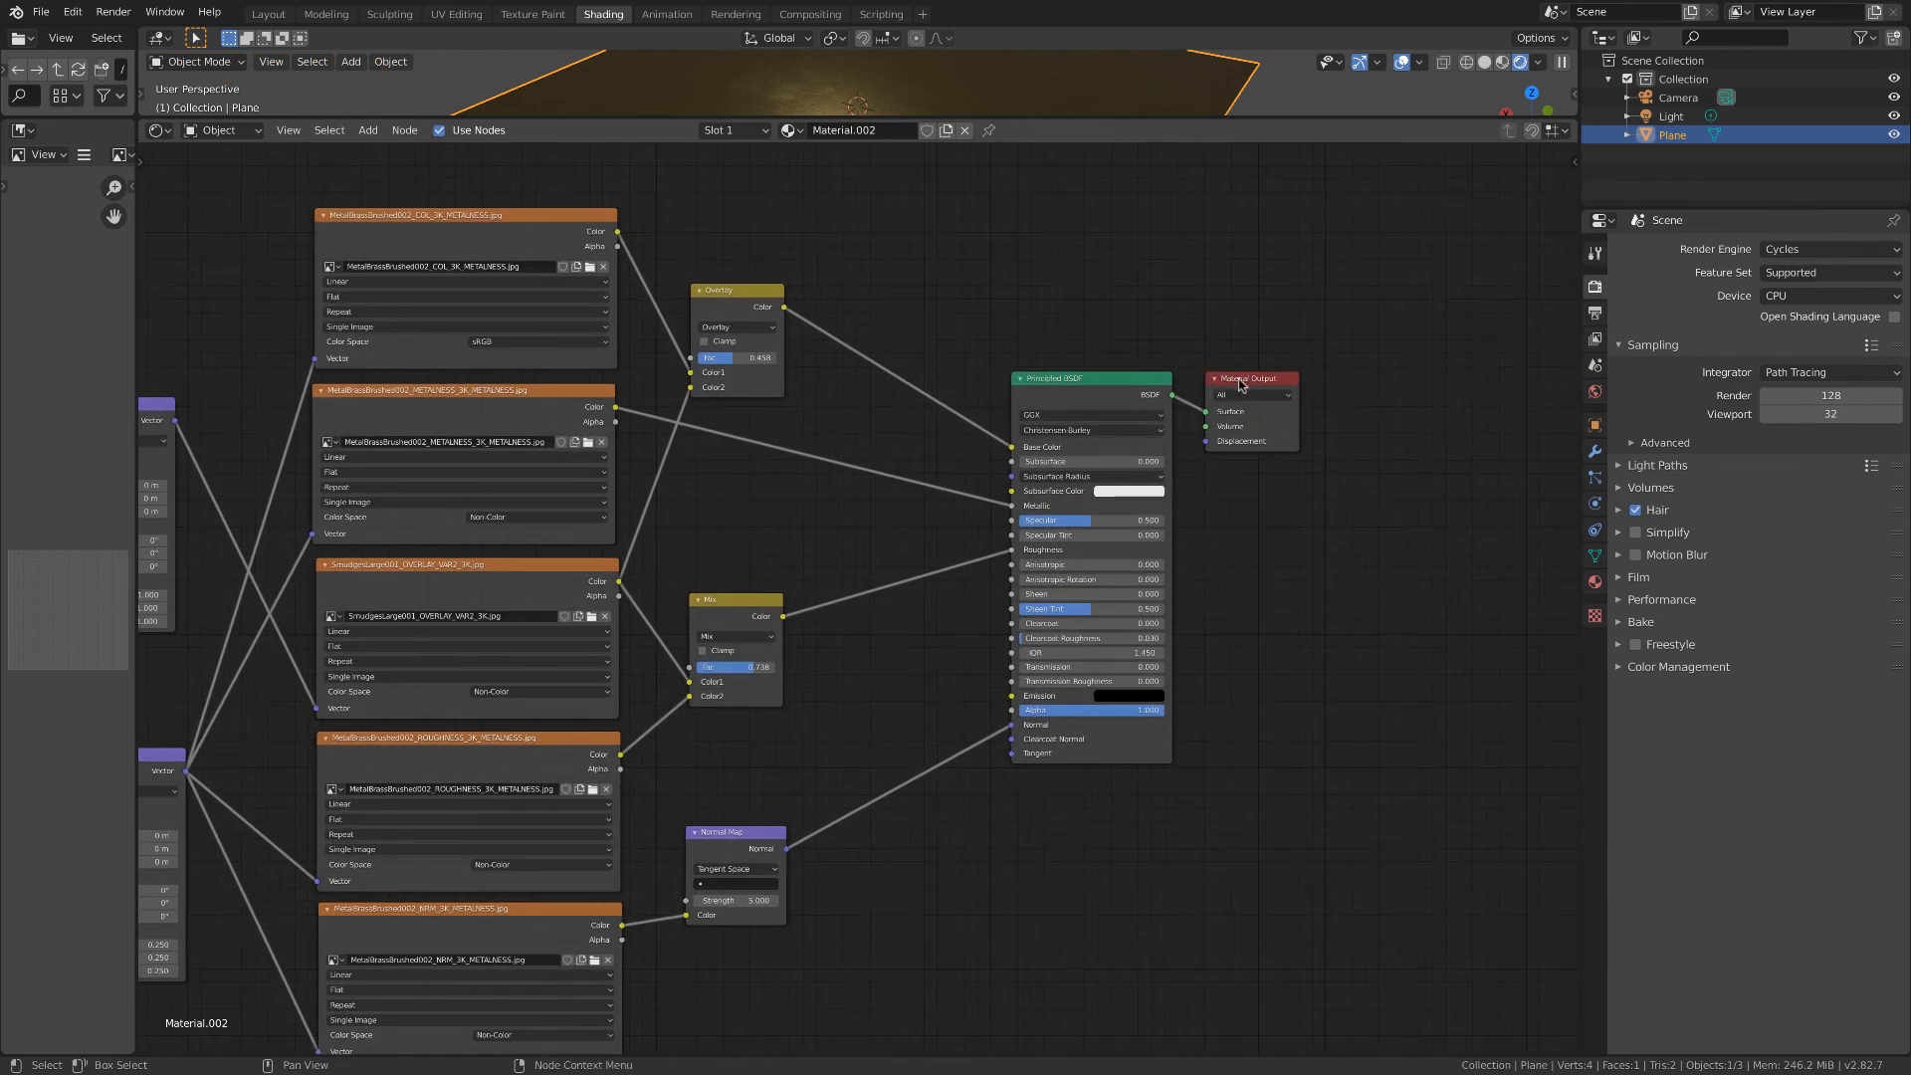
{"action": "middle_click_drag", "start_coordinate": [1090, 301], "coordinate": [1420, 277]}
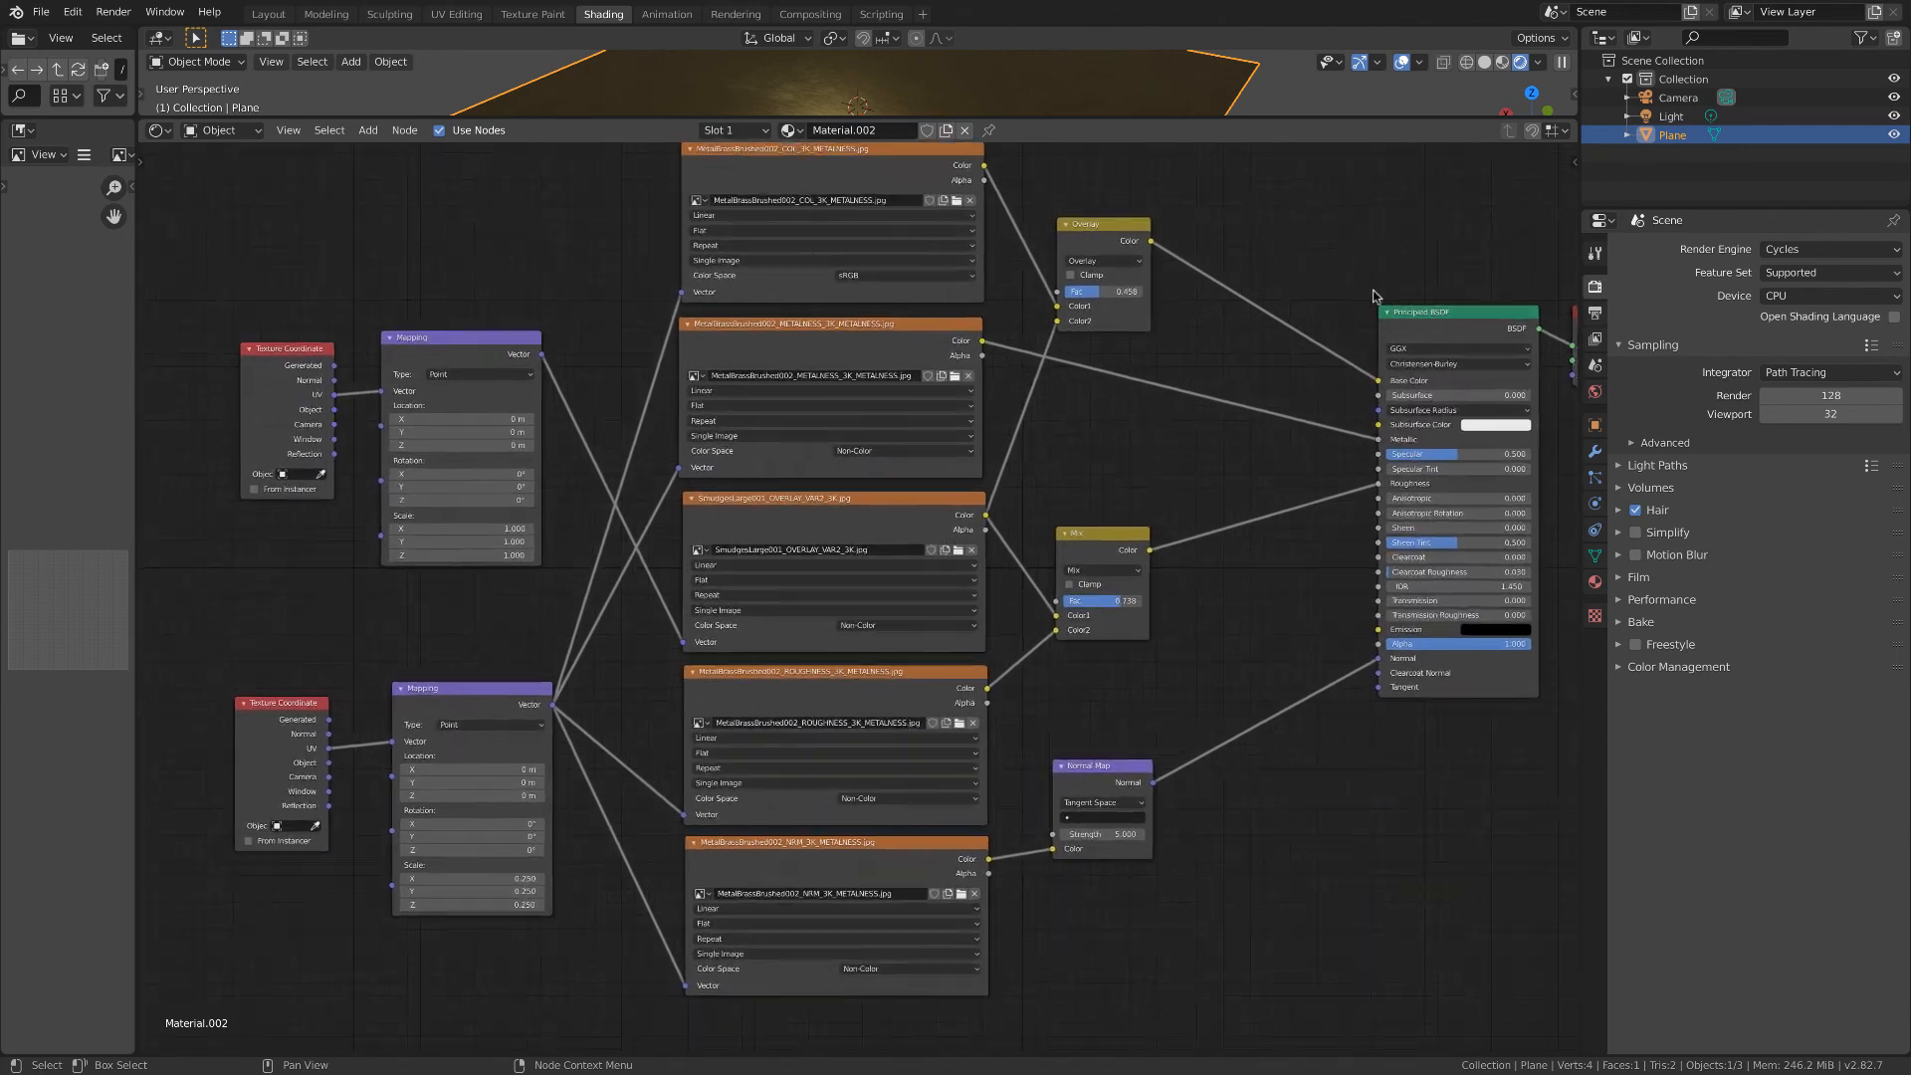
{"action": "middle_click_drag", "start_coordinate": [1281, 409], "coordinate": [1211, 438]}
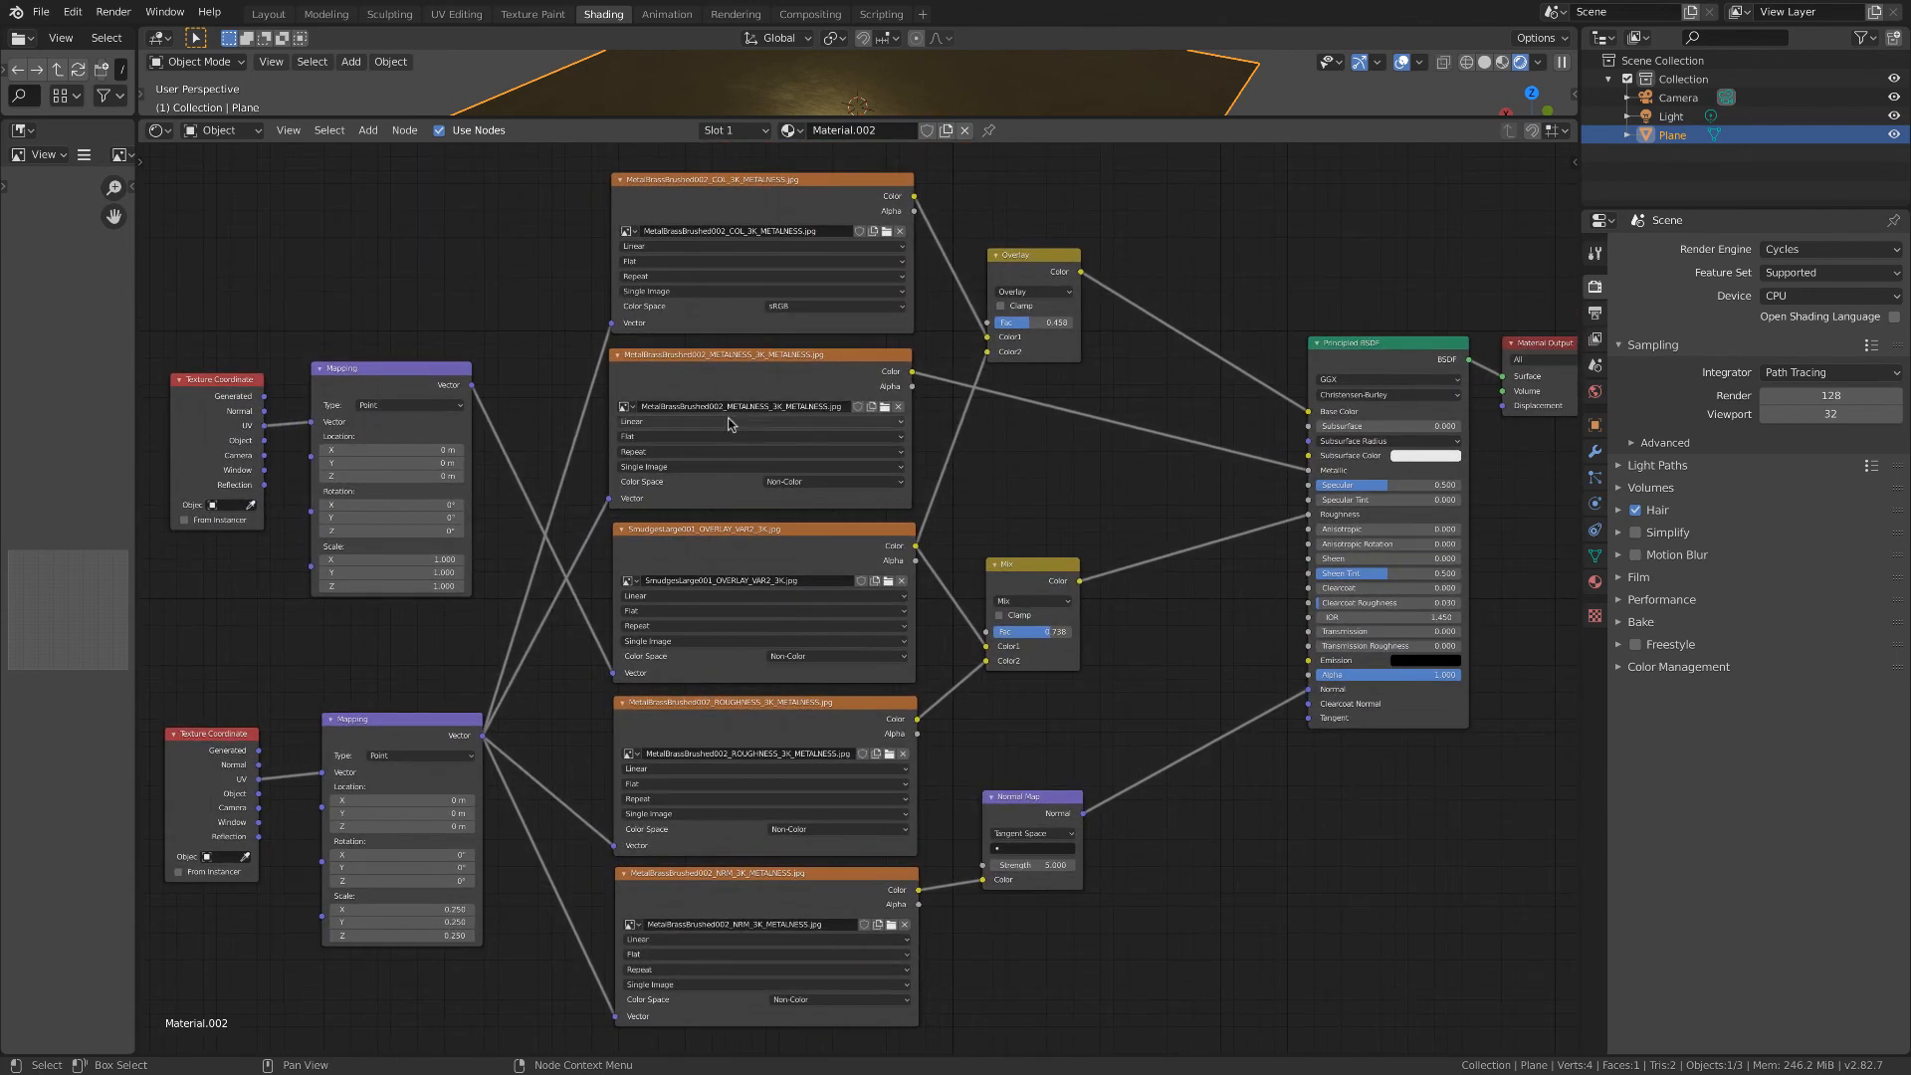
{"action": "key", "text": "shift+a"}
{"action": "left_click", "coordinate": [527, 311]}
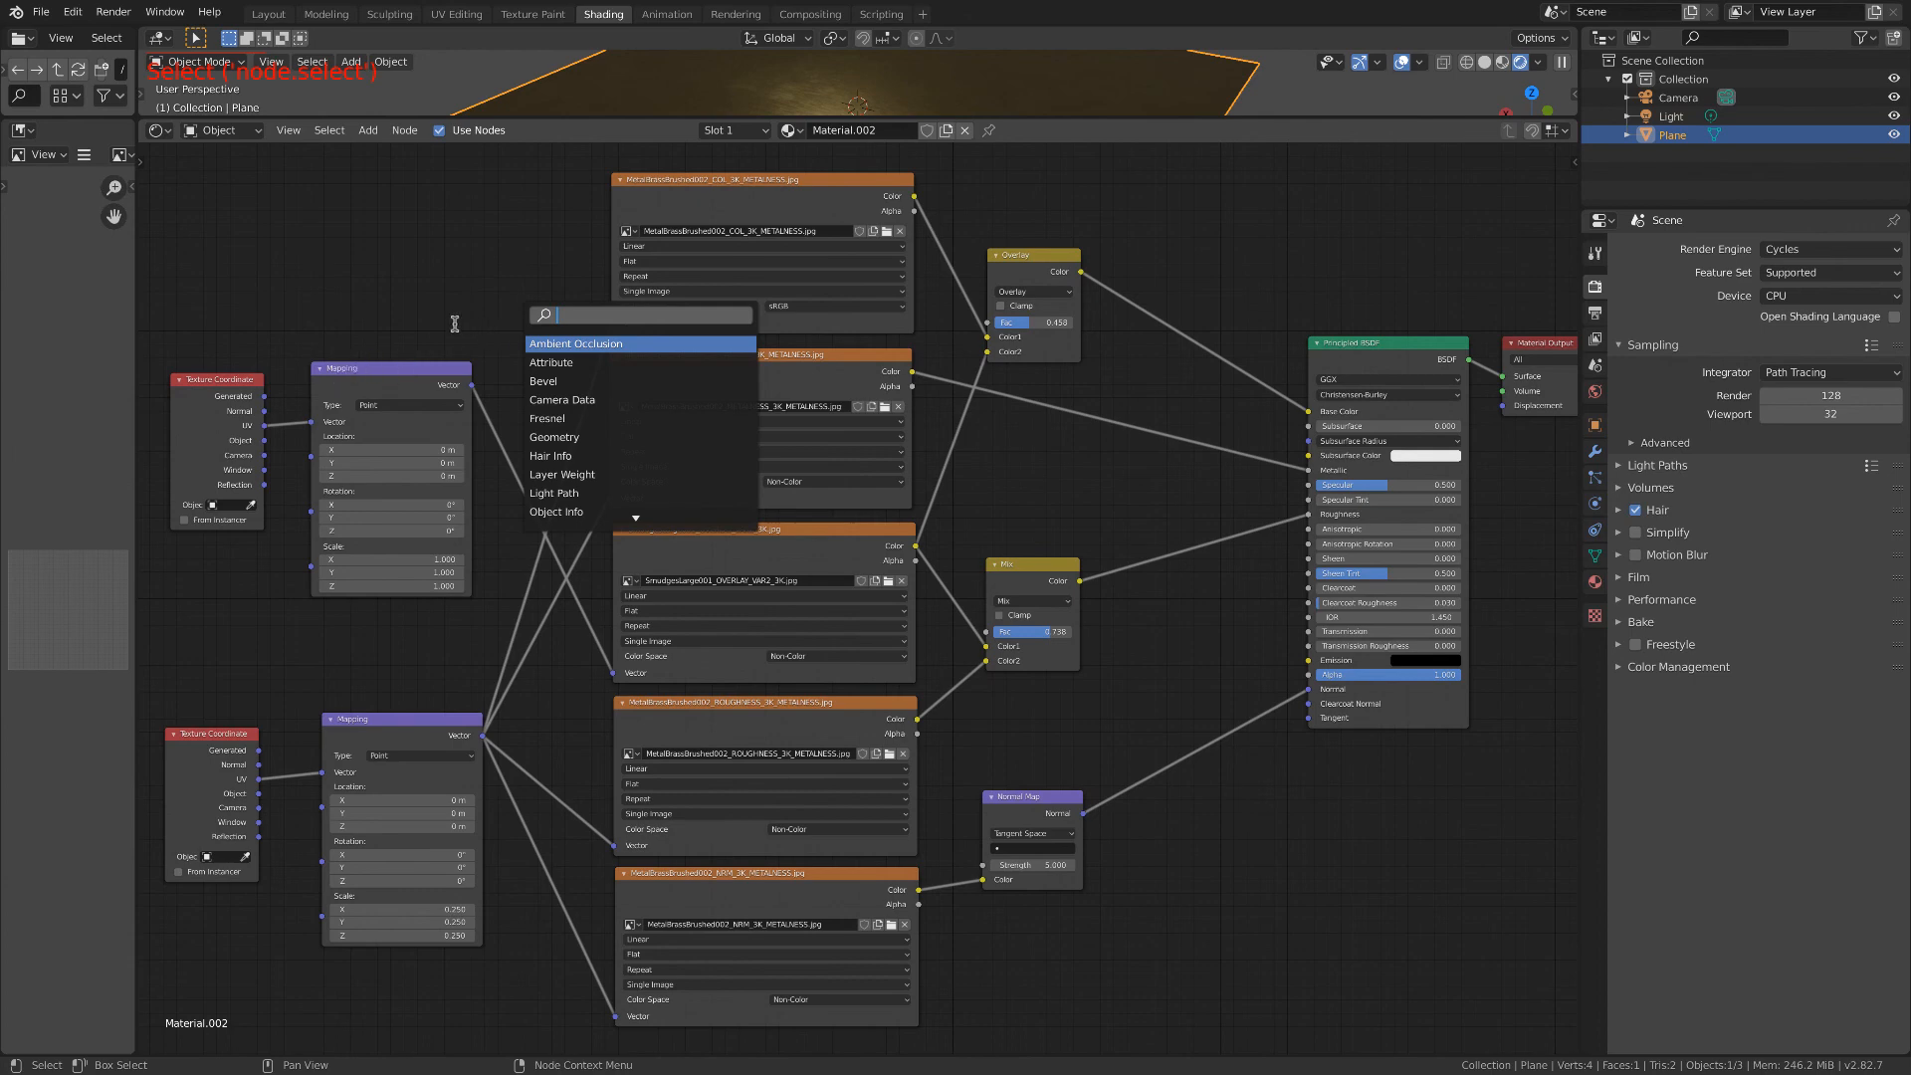
{"action": "key", "text": "Escape"}
Shrink the node editor to give the 3D viewport more room and view the brass plane.
{"action": "left_click_drag", "start_coordinate": [1033, 119], "coordinate": [956, 420]}
{"action": "middle_click_drag", "start_coordinate": [912, 328], "coordinate": [957, 328]}
Switch to Chrome, return to the YouTube results for "blender 2.8 texturing" and browse the listed tutorials.
{"action": "key", "text": "super+Tab"}
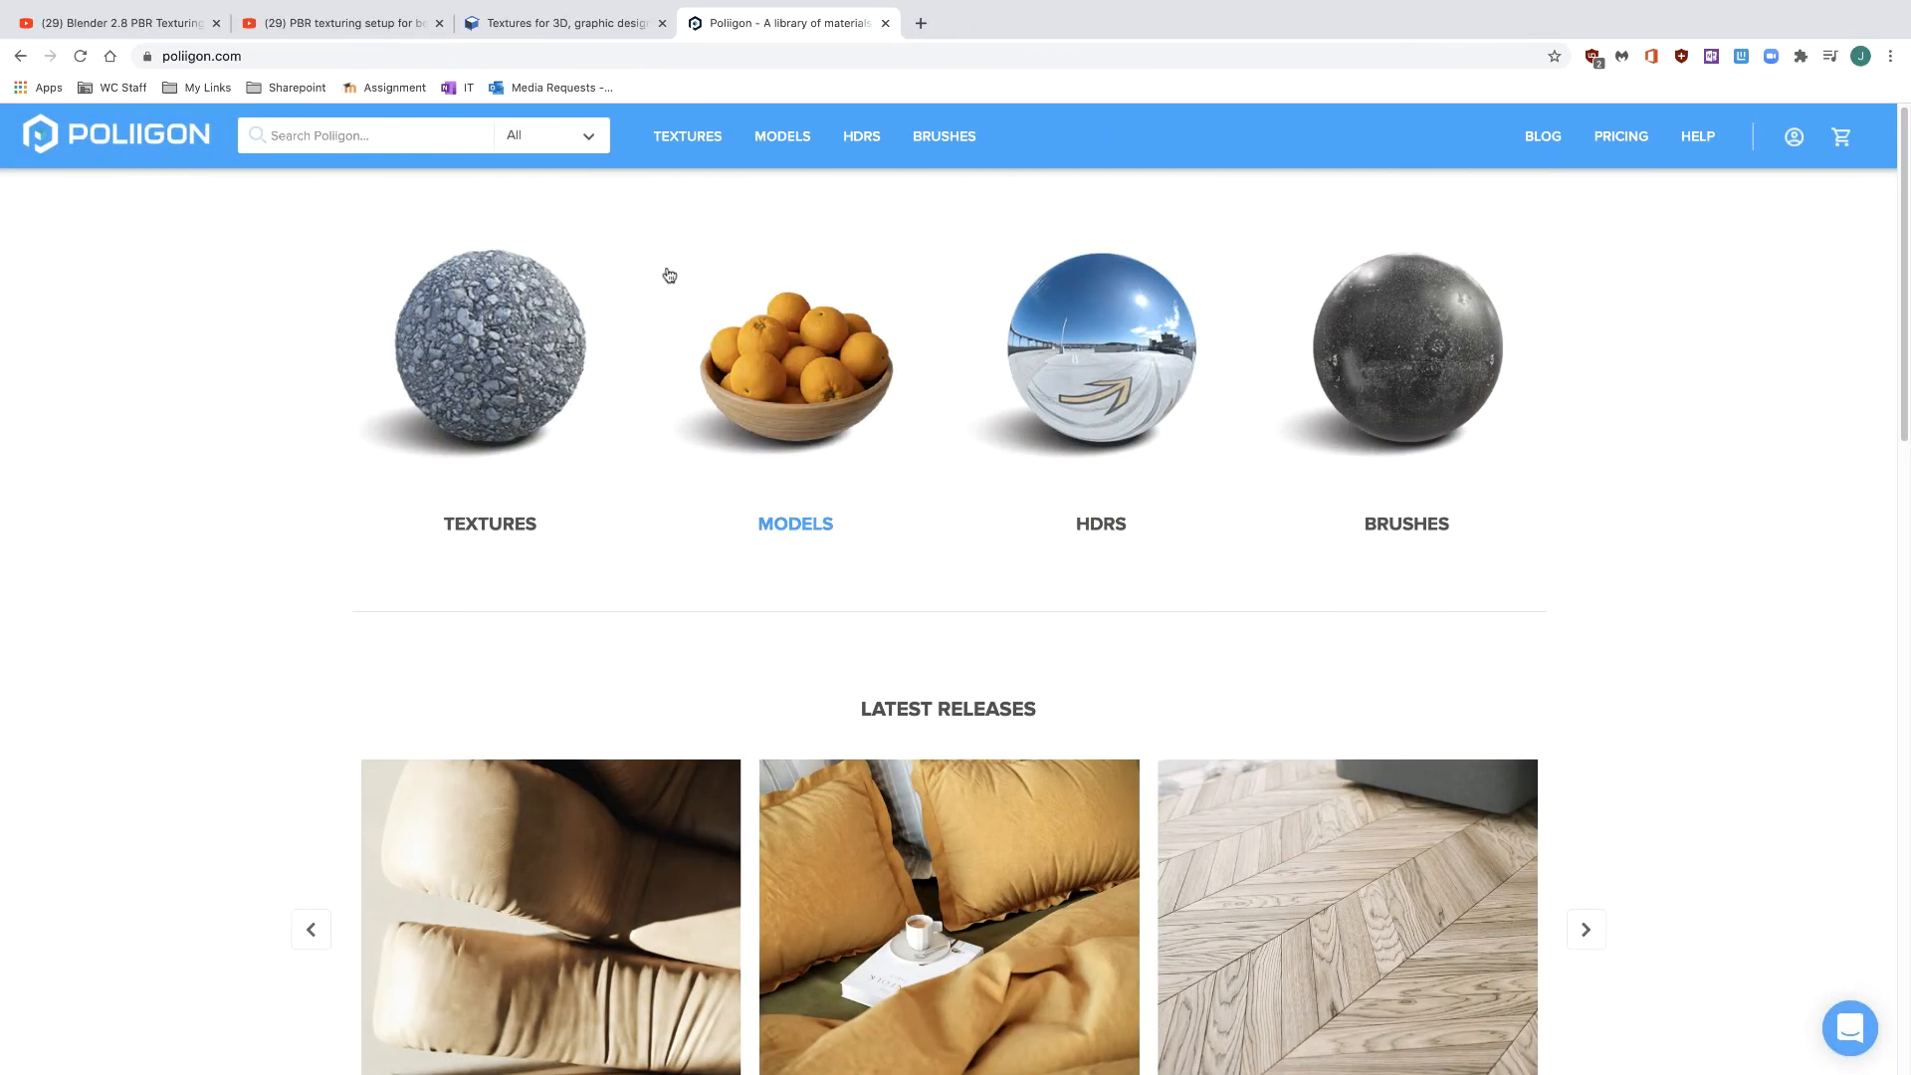
{"action": "left_click", "coordinate": [130, 20]}
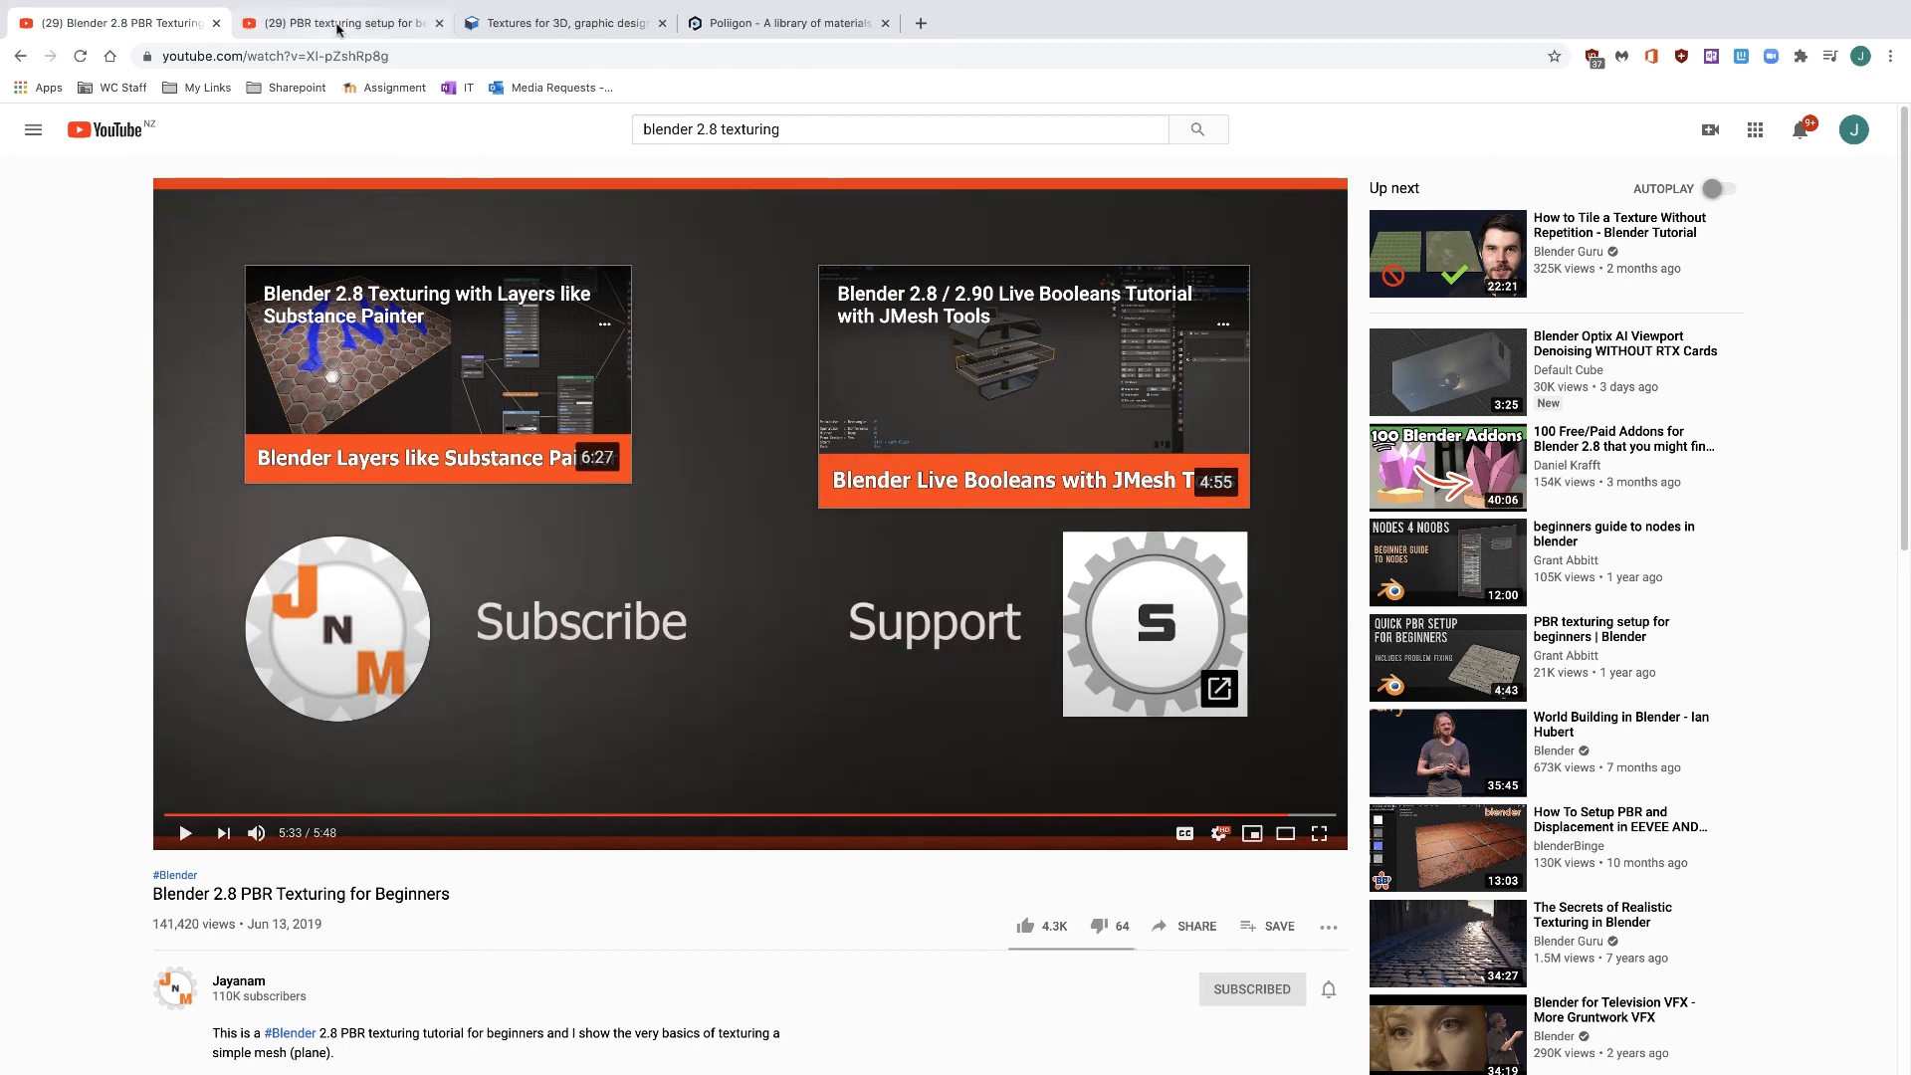
{"action": "left_click", "coordinate": [20, 56]}
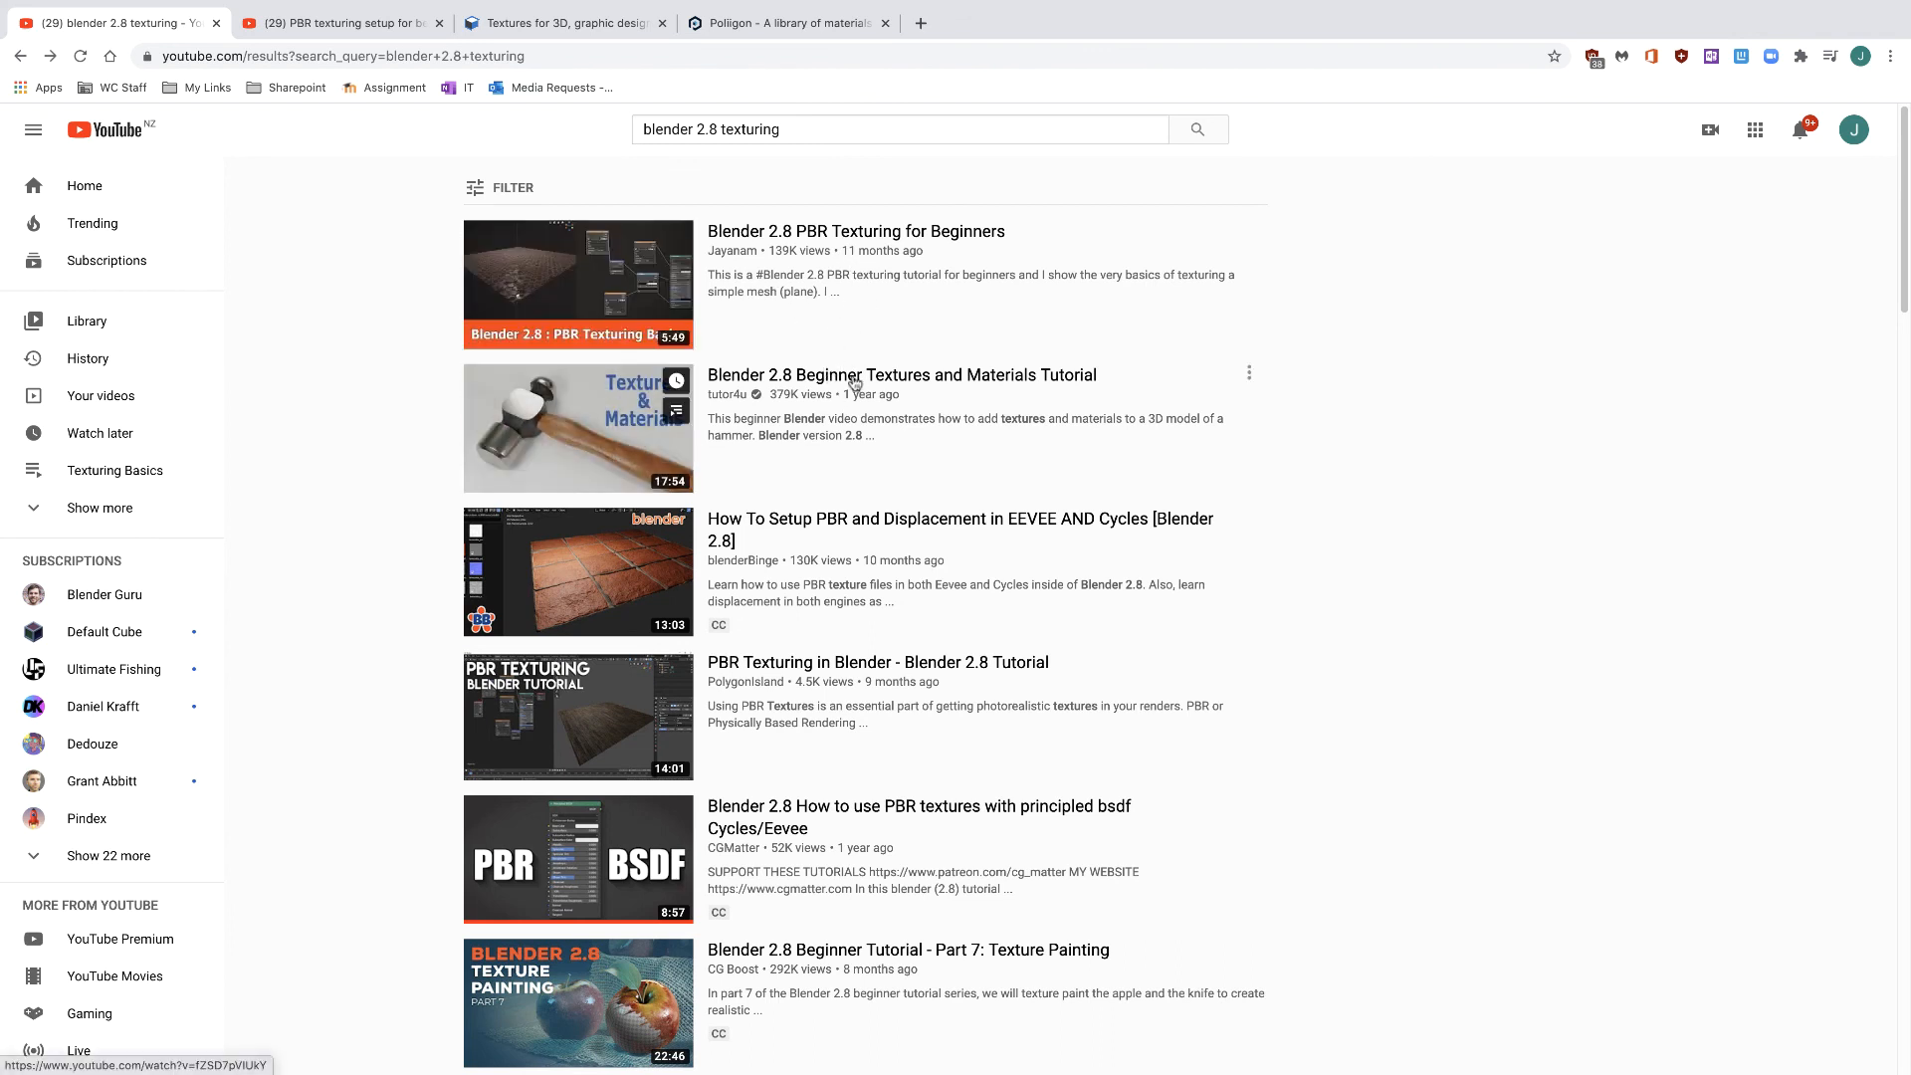
{"action": "scroll", "coordinate": [854, 533], "scroll_direction": "down", "scroll_amount": 1}
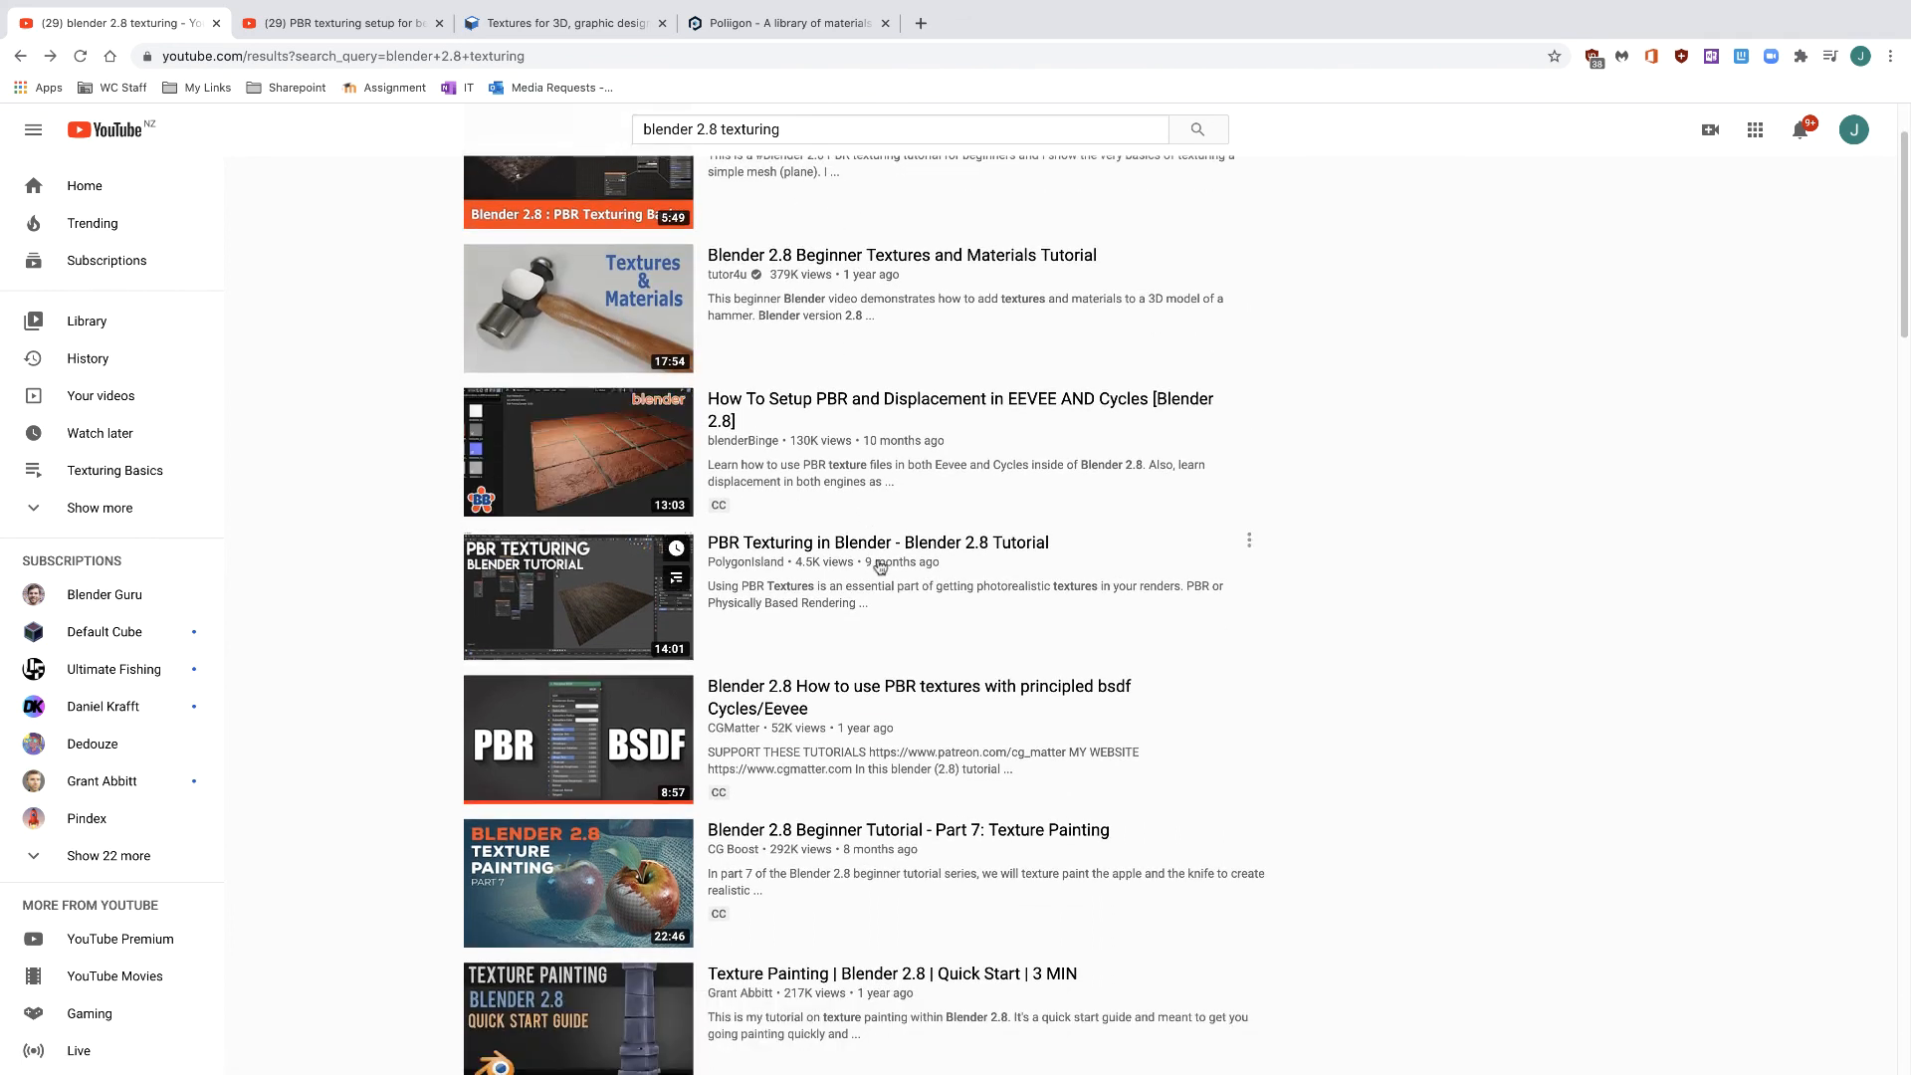
{"action": "scroll", "coordinate": [880, 575], "scroll_direction": "down", "scroll_amount": 3}
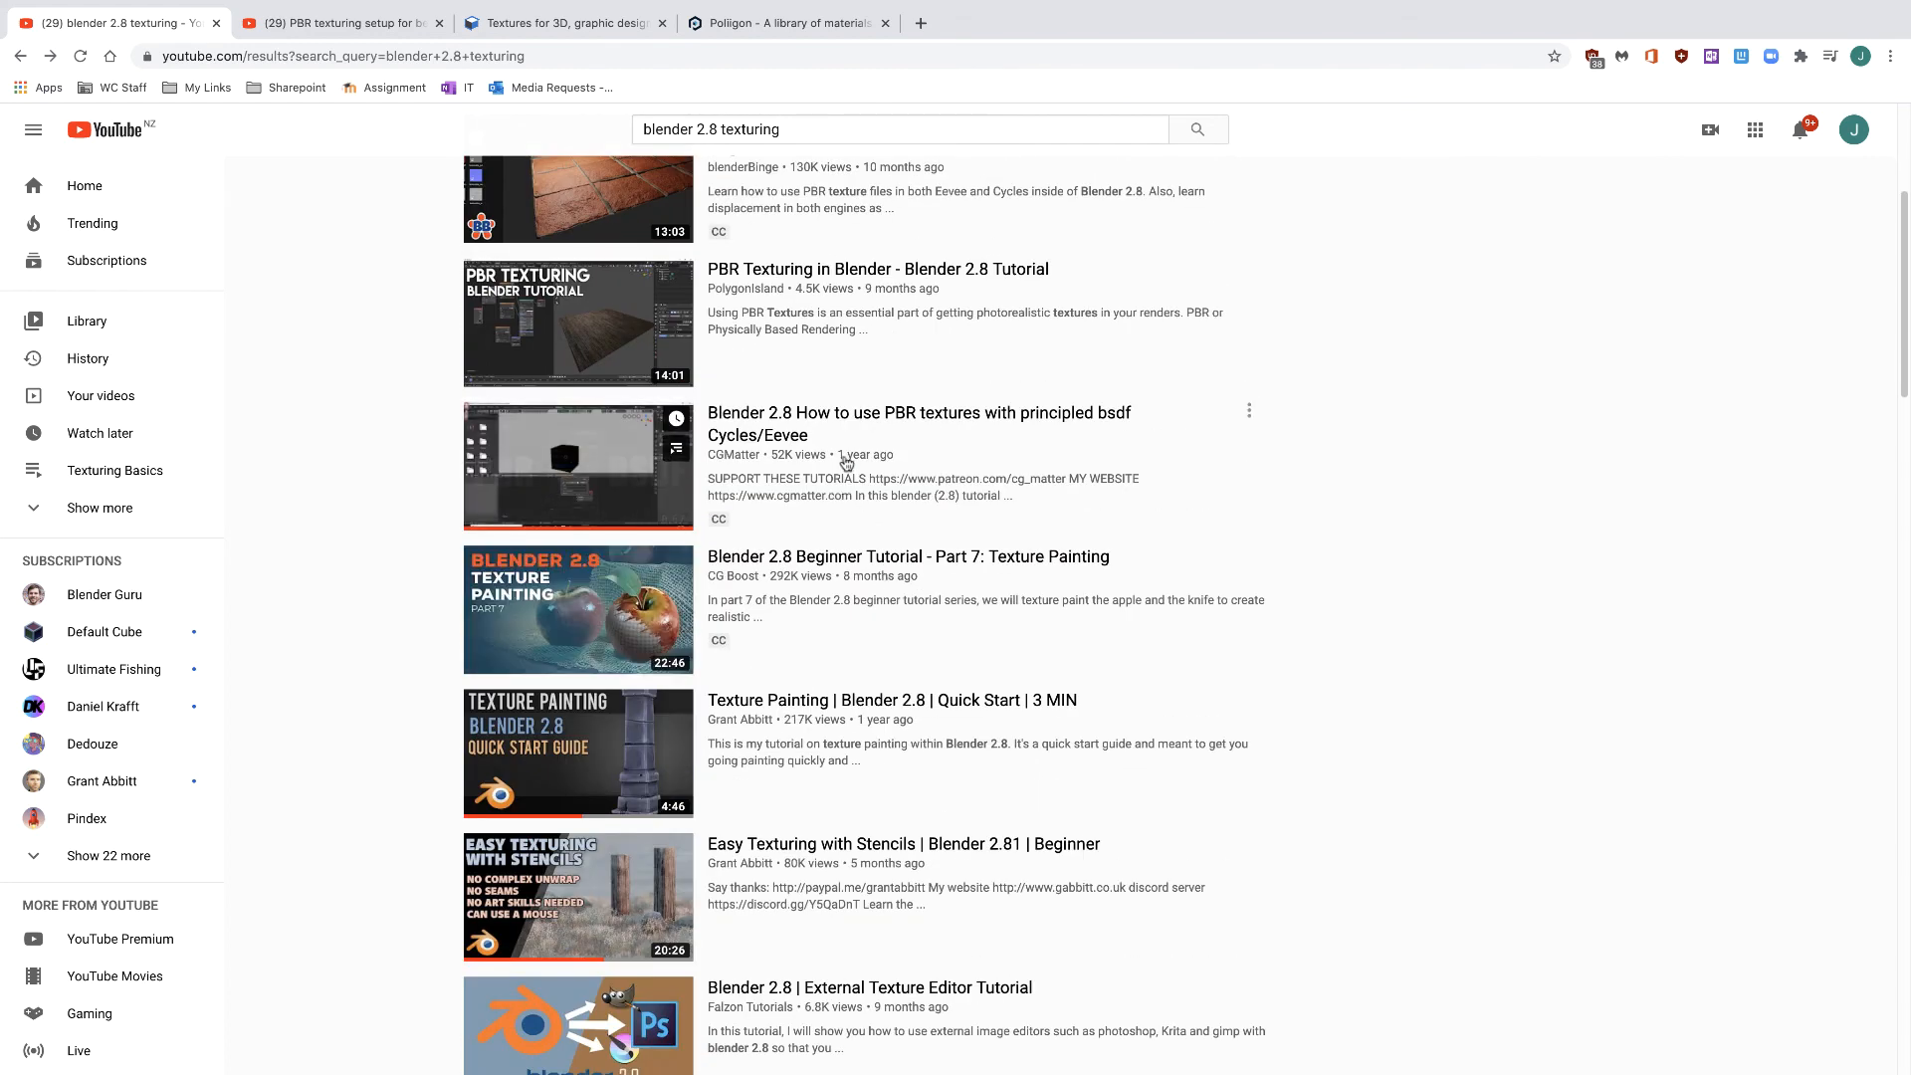
{"action": "scroll", "coordinate": [882, 595], "scroll_direction": "down", "scroll_amount": 1}
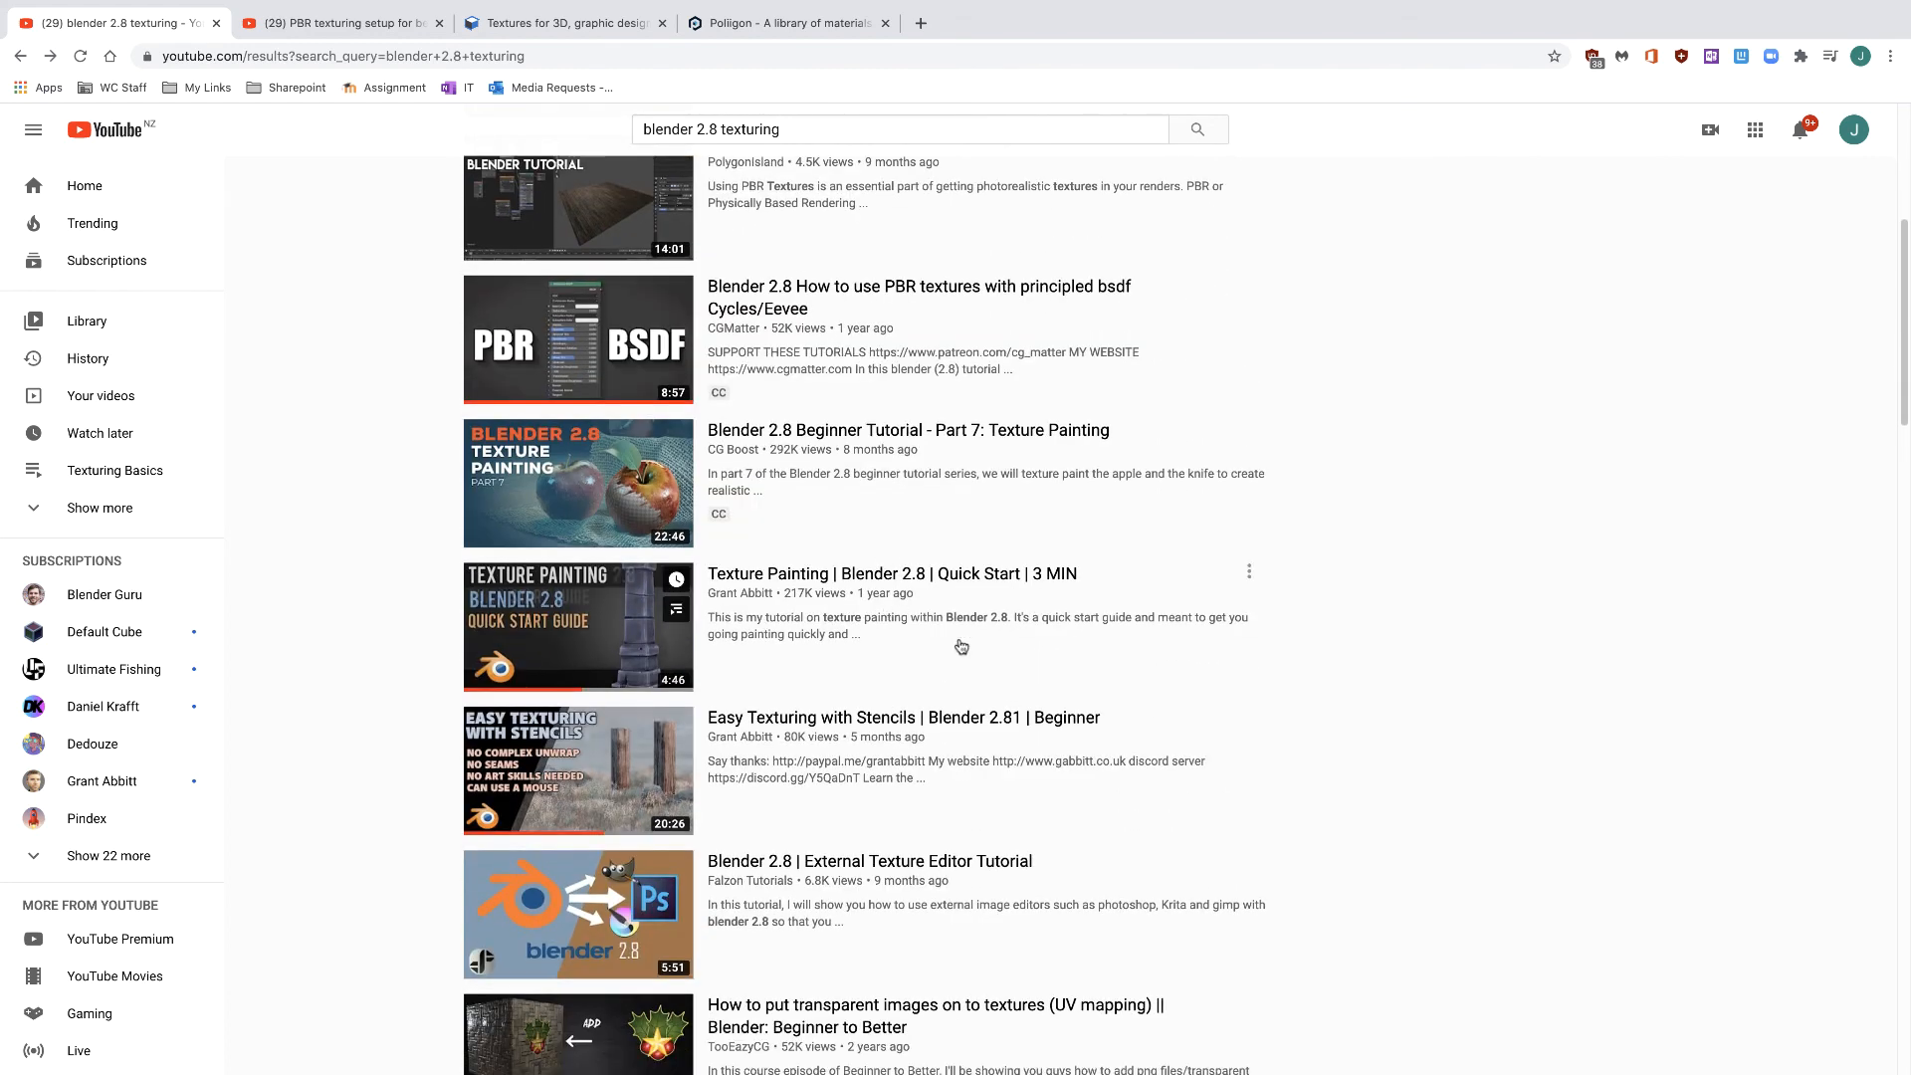
Look through the texturing tutorials in the YouTube results and show the already opened video "PBR texturing setup for beginners | Blender".
{"action": "scroll", "coordinate": [960, 662], "scroll_direction": "down", "scroll_amount": 1}
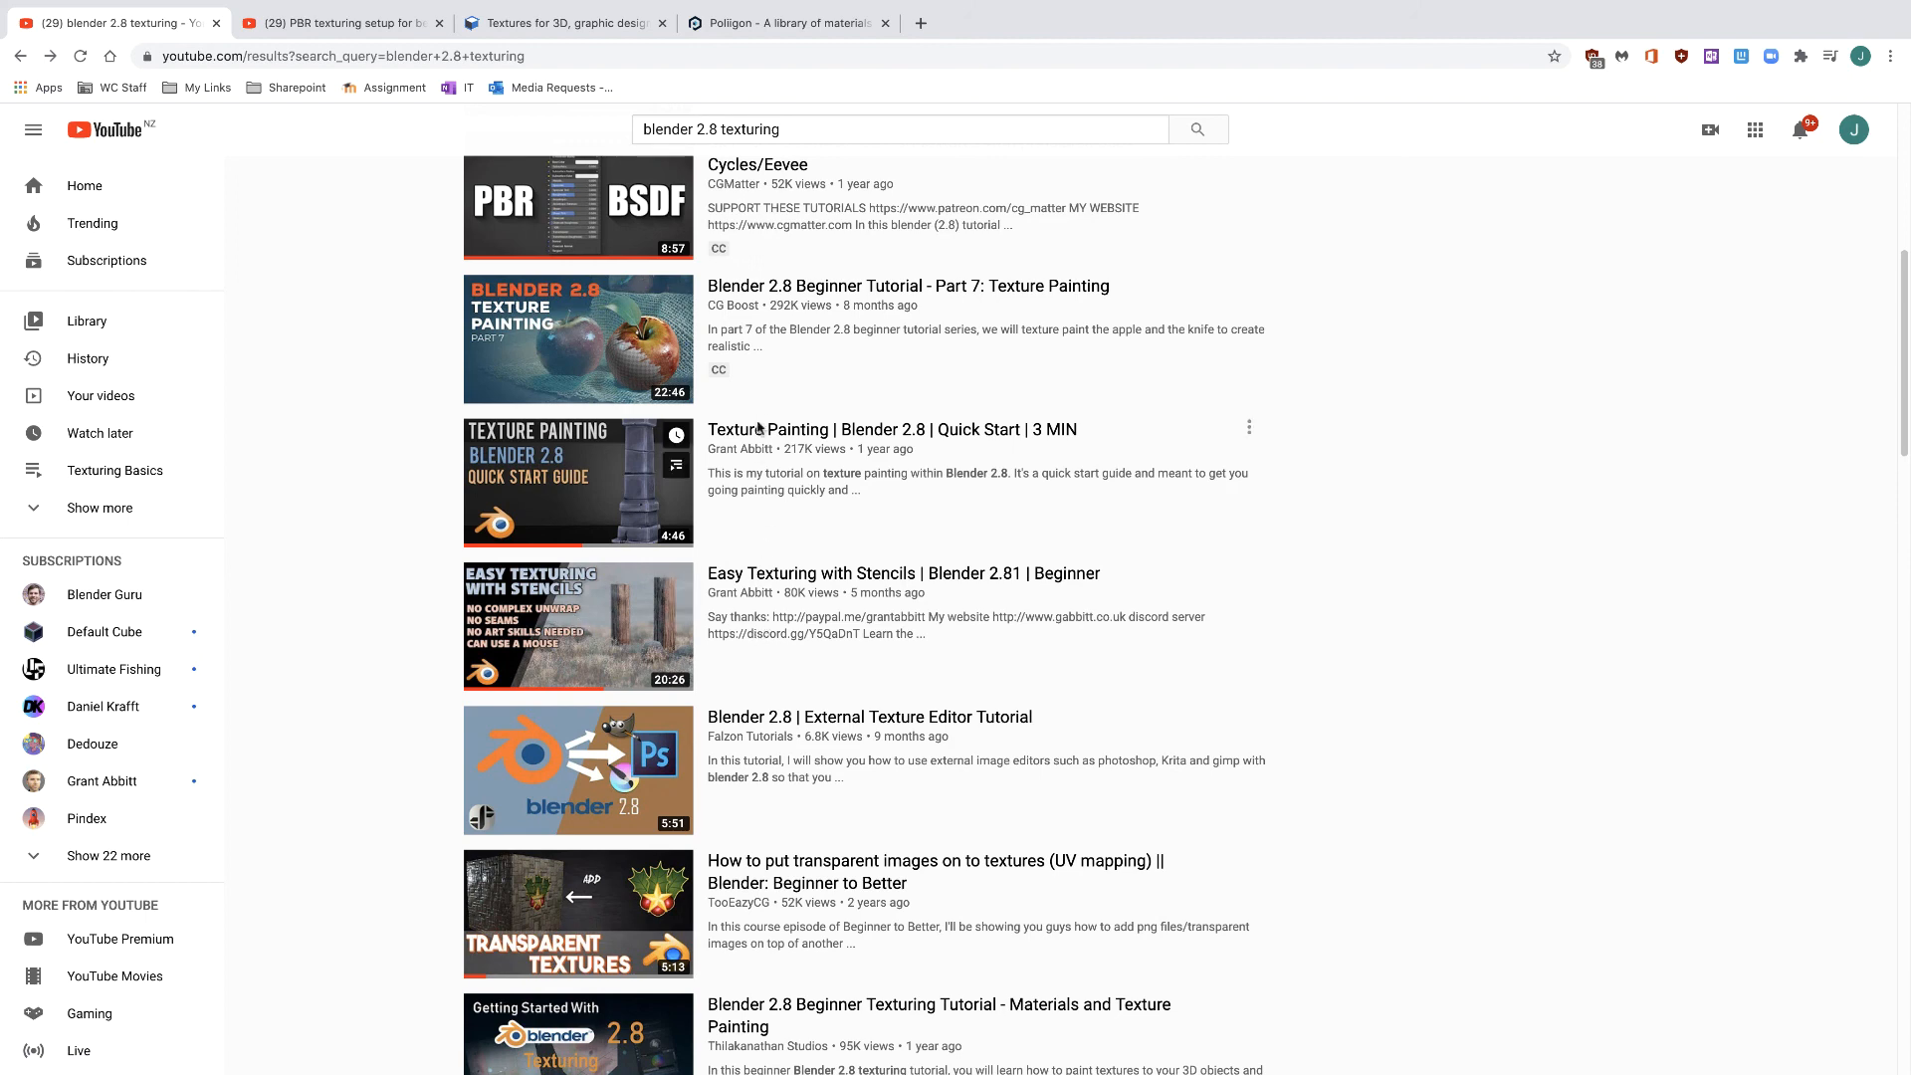
{"action": "scroll", "coordinate": [768, 428], "scroll_direction": "up", "scroll_amount": 5}
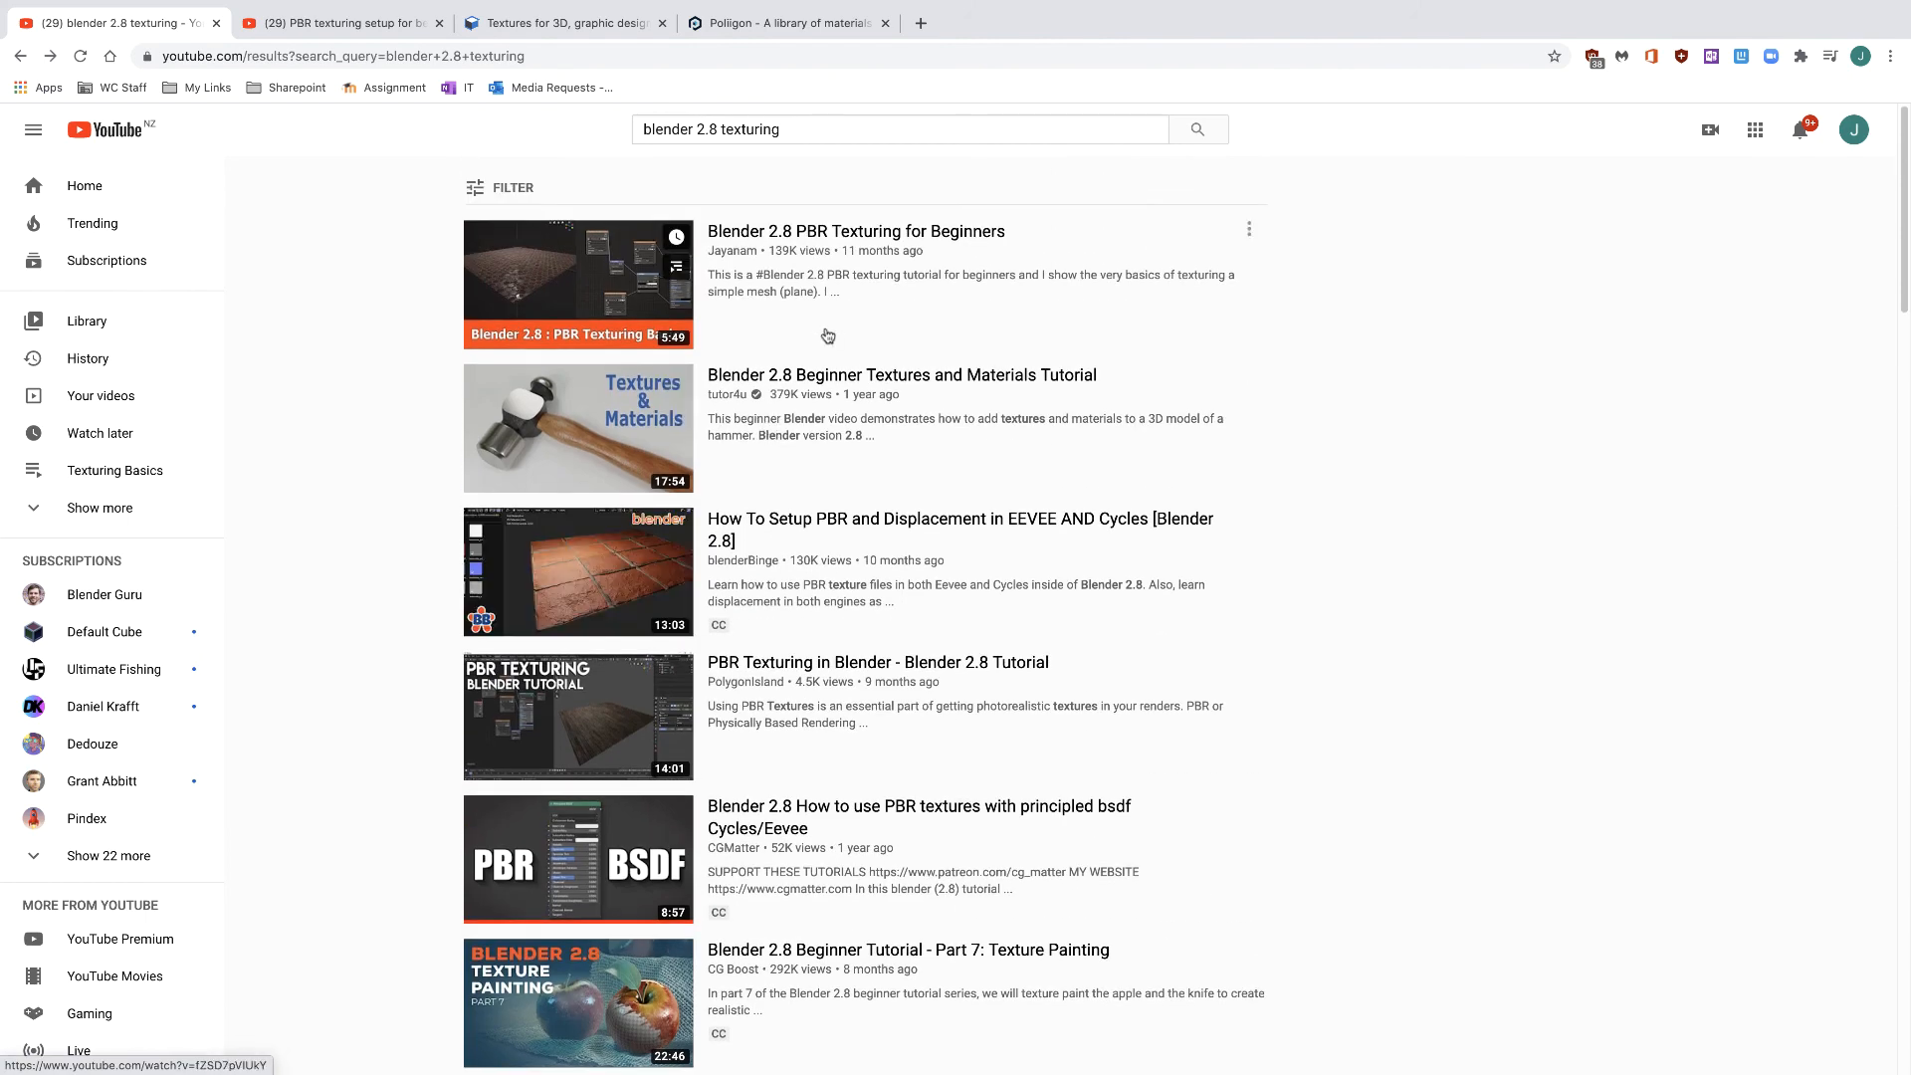
{"action": "scroll", "coordinate": [827, 428], "scroll_direction": "down", "scroll_amount": 3}
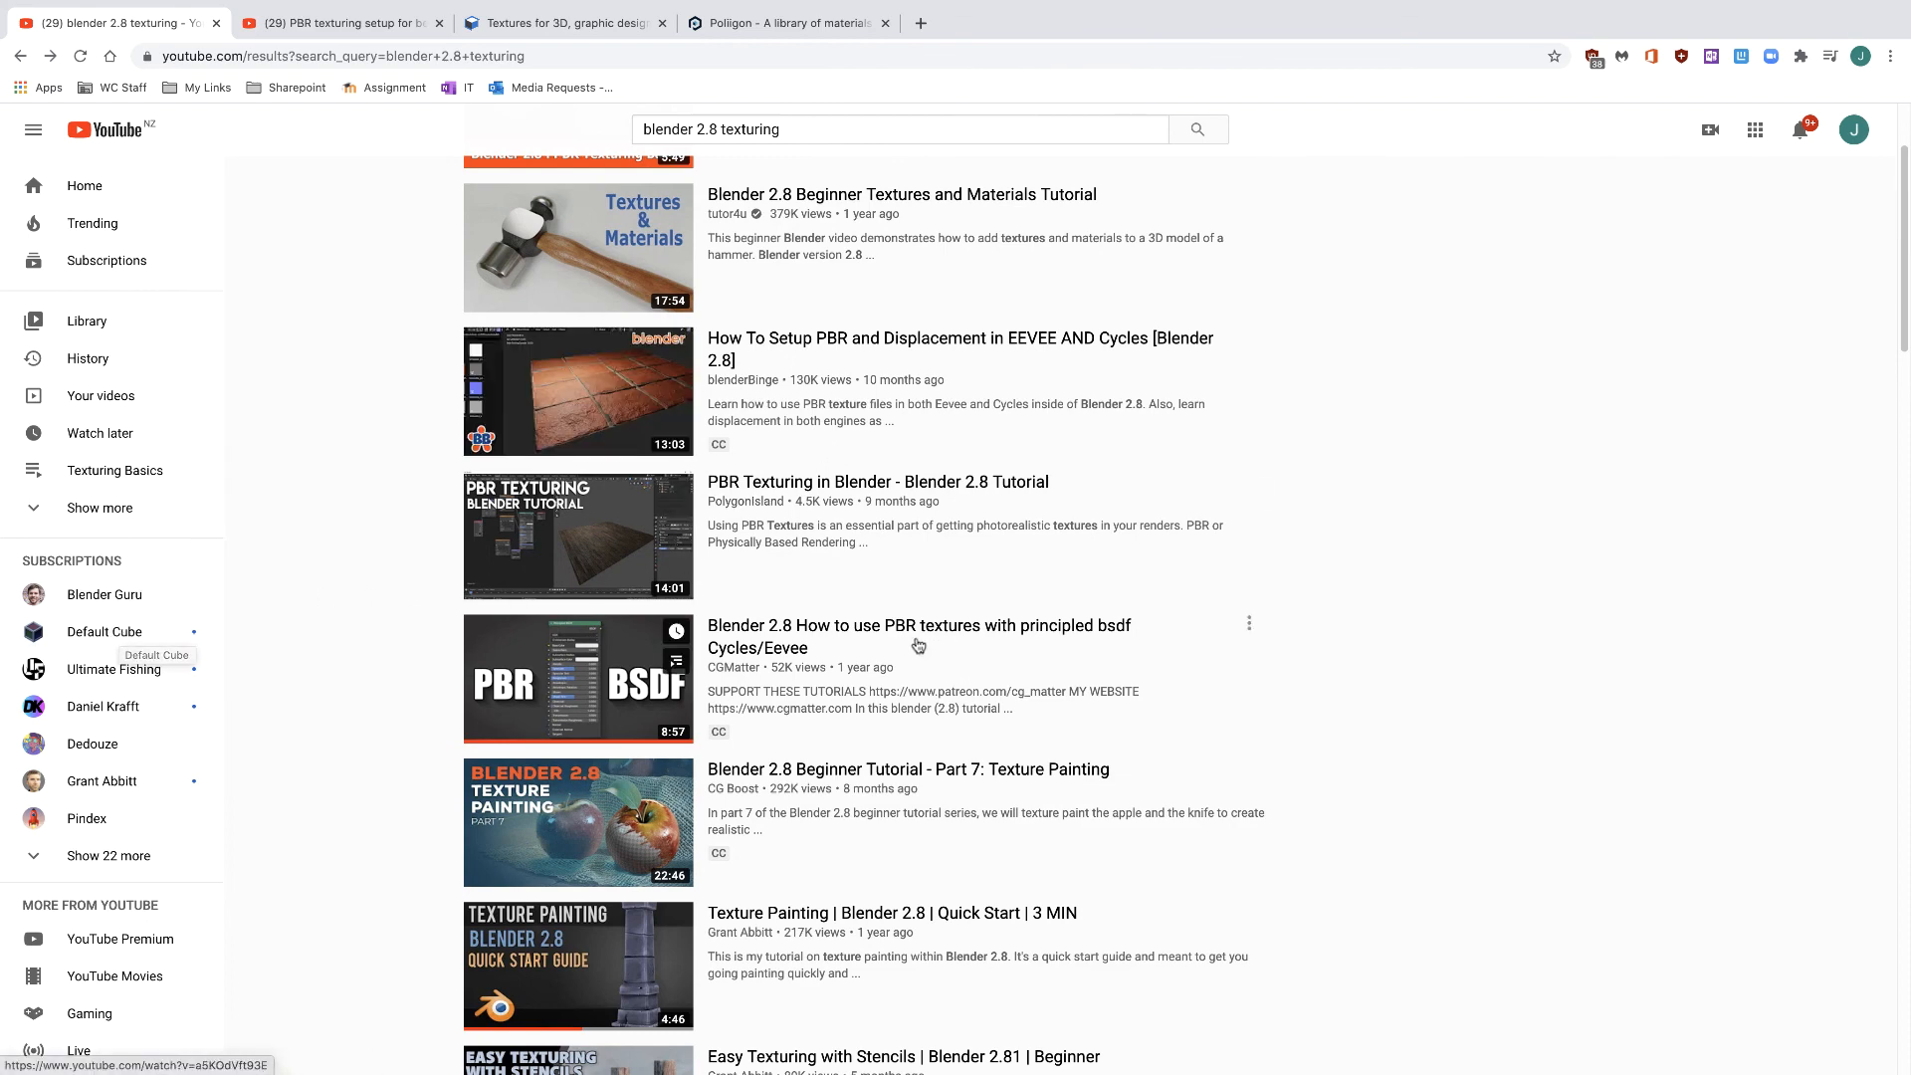
{"action": "scroll", "coordinate": [906, 657], "scroll_direction": "down", "scroll_amount": 6}
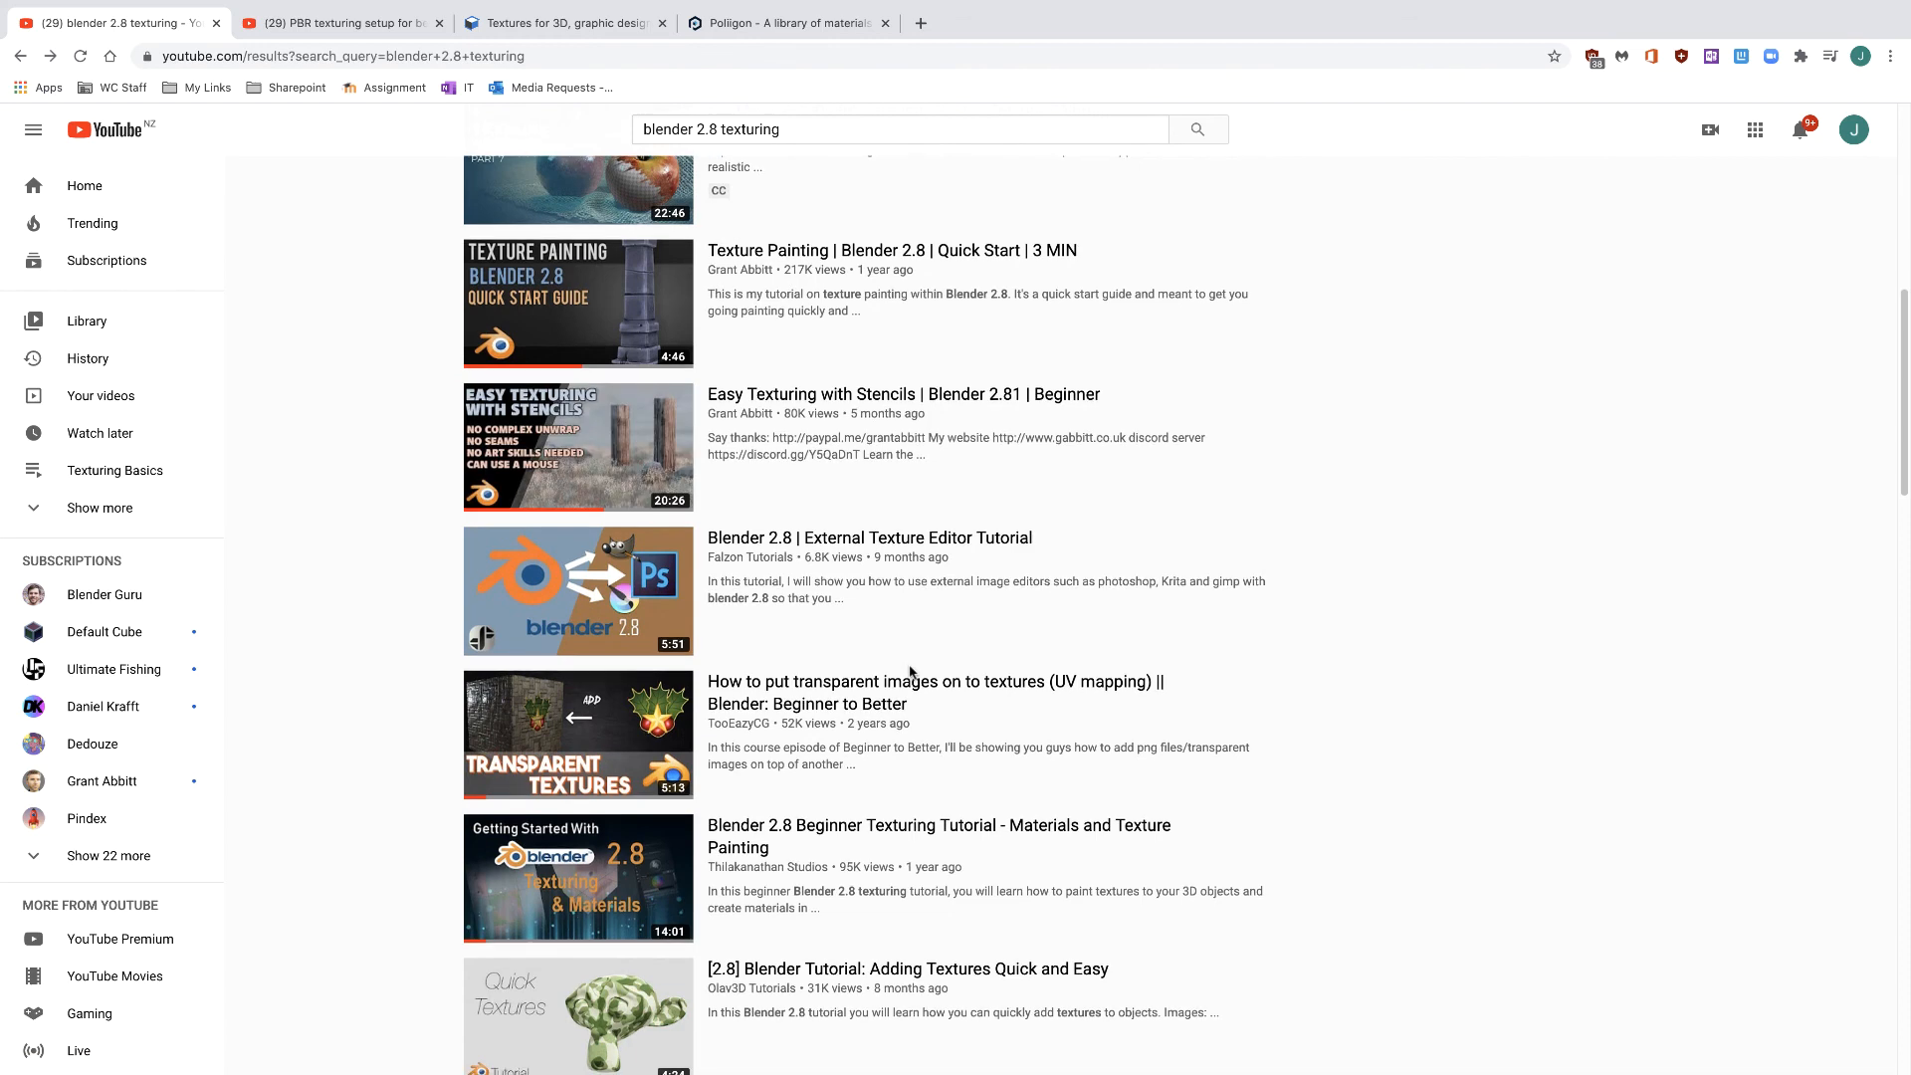
{"action": "scroll", "coordinate": [909, 669], "scroll_direction": "up", "scroll_amount": 8}
{"action": "left_click", "coordinate": [368, 23]}
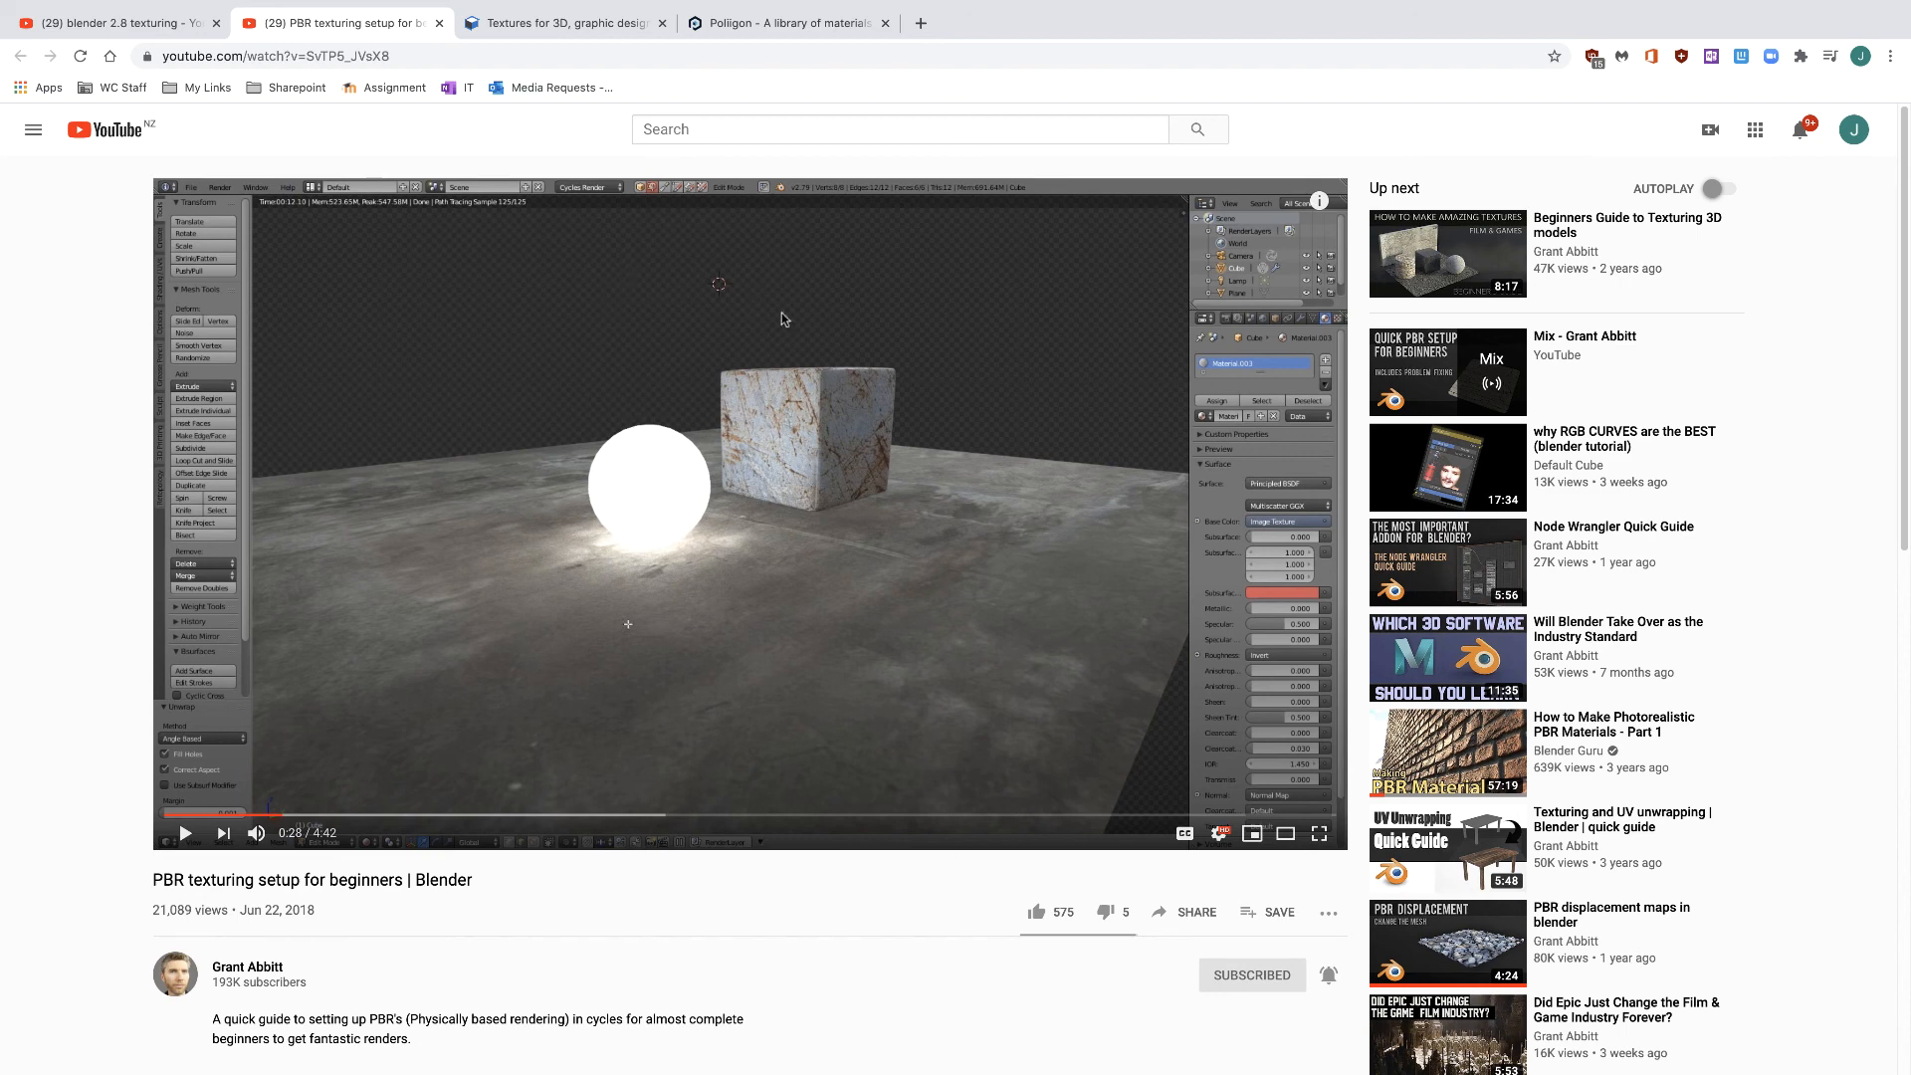
{"action": "key", "text": "super+Tab"}
{"action": "key", "text": "super+Tab"}
{"action": "key", "text": "super+Tab"}
{"action": "key", "text": "super+Tab"}
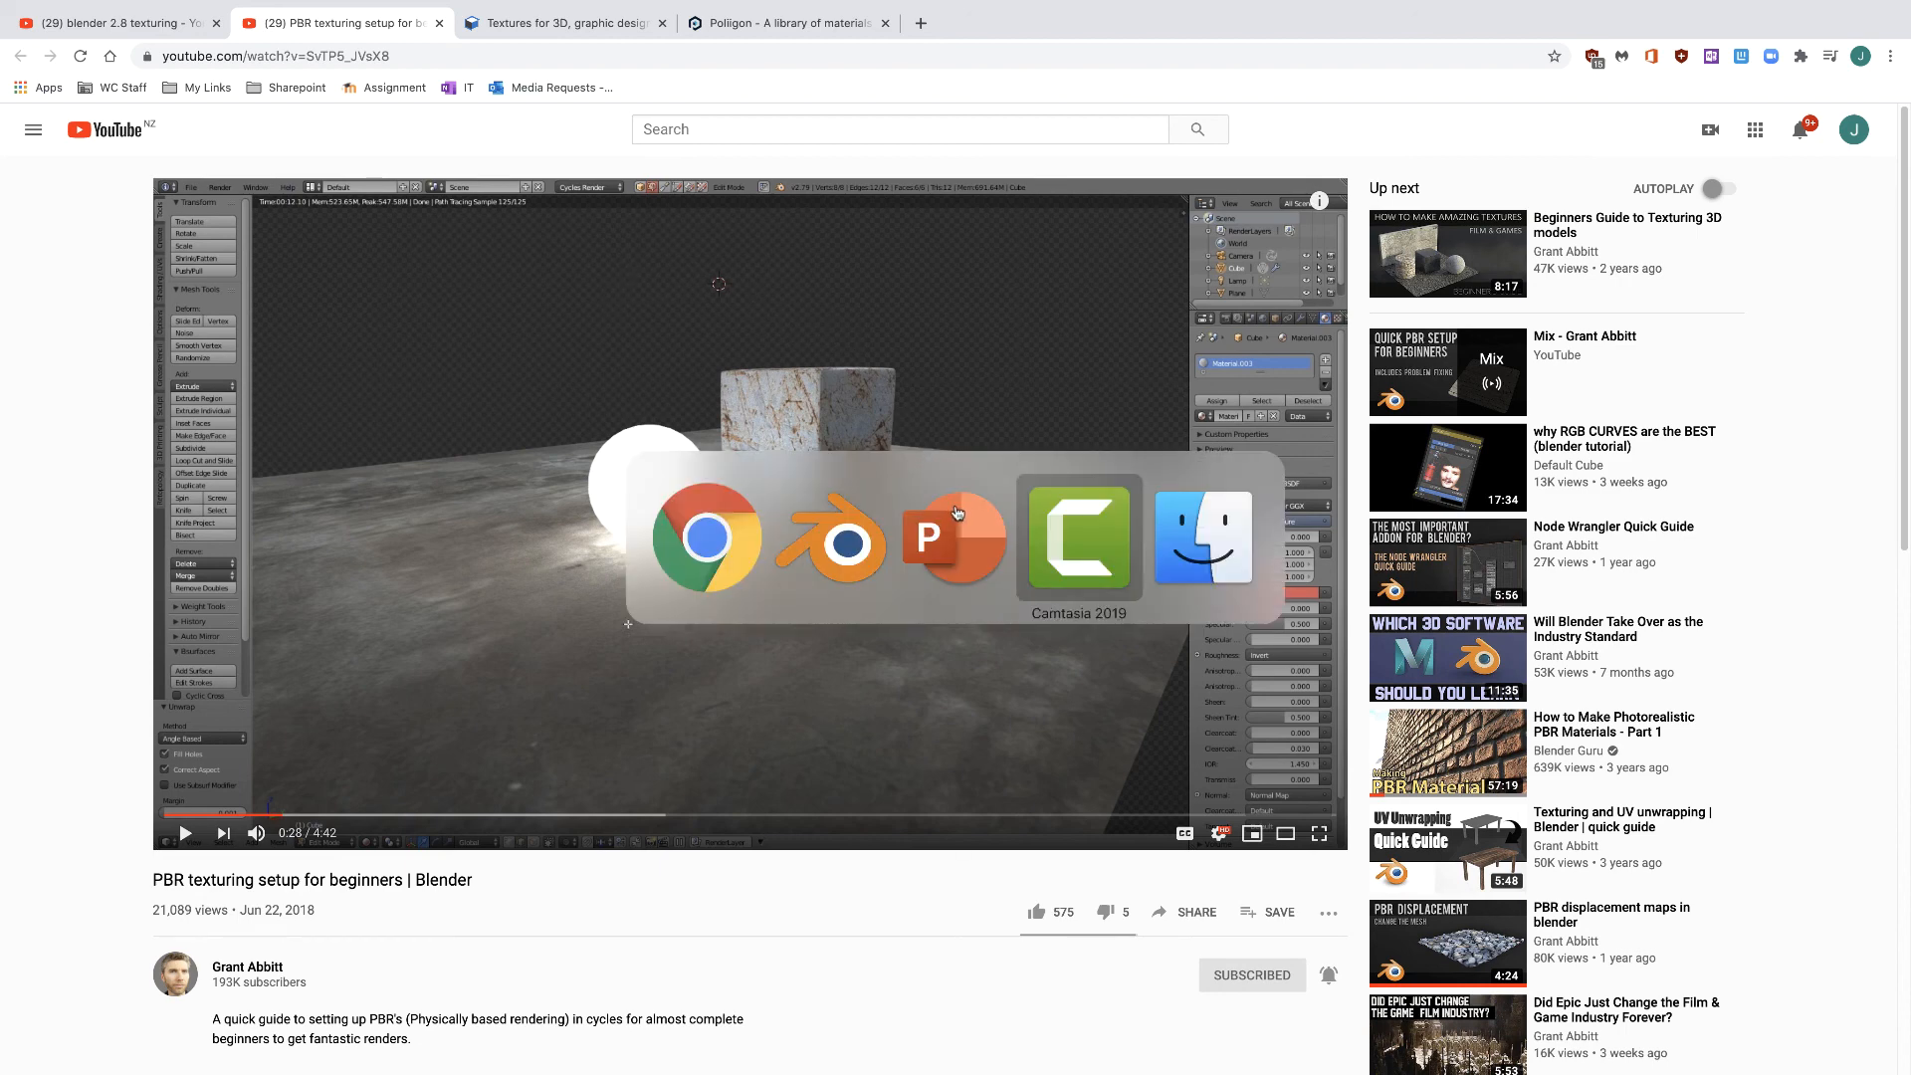